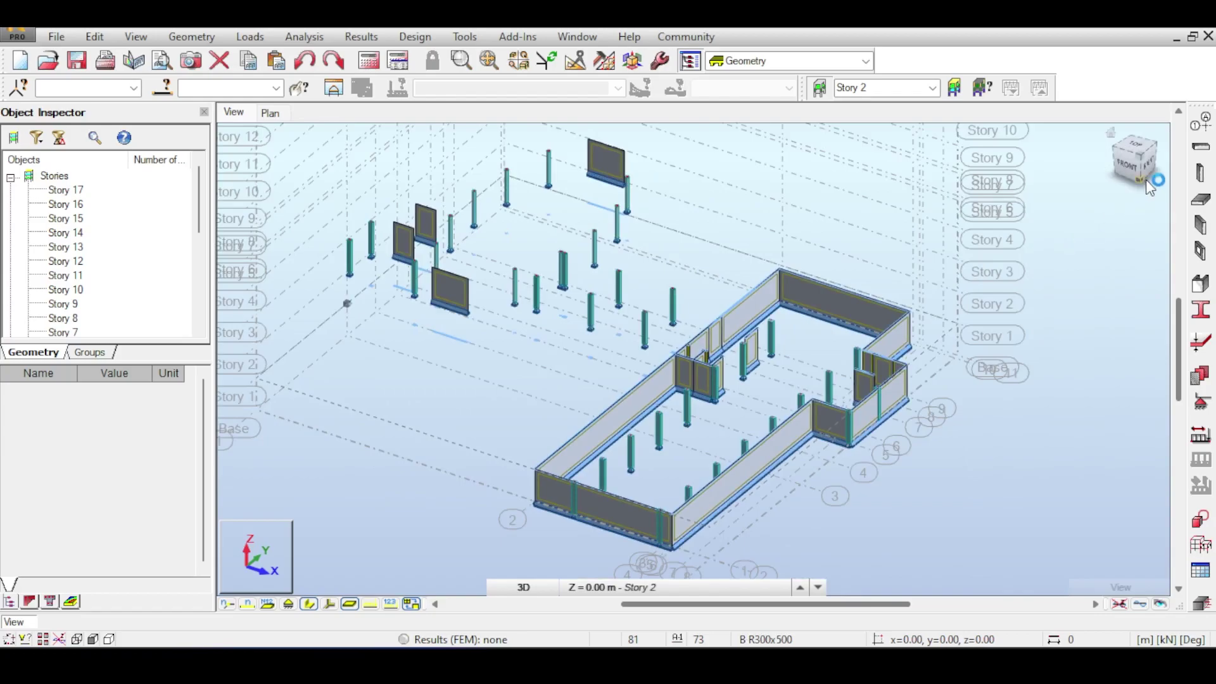
Examine the Story 2 perimeter walls in 3D, checking the long rear wall panel and the freestanding columns beside the enclosure
left_click(1131, 172)
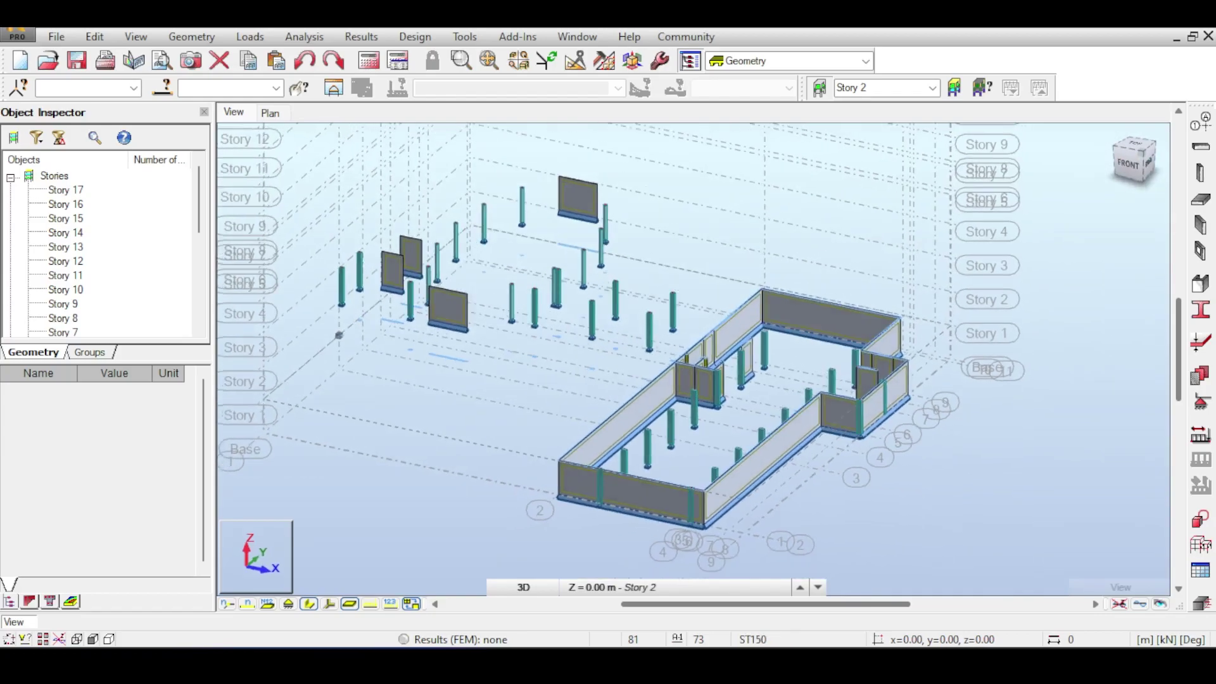
scroll(865, 263, "up", 4)
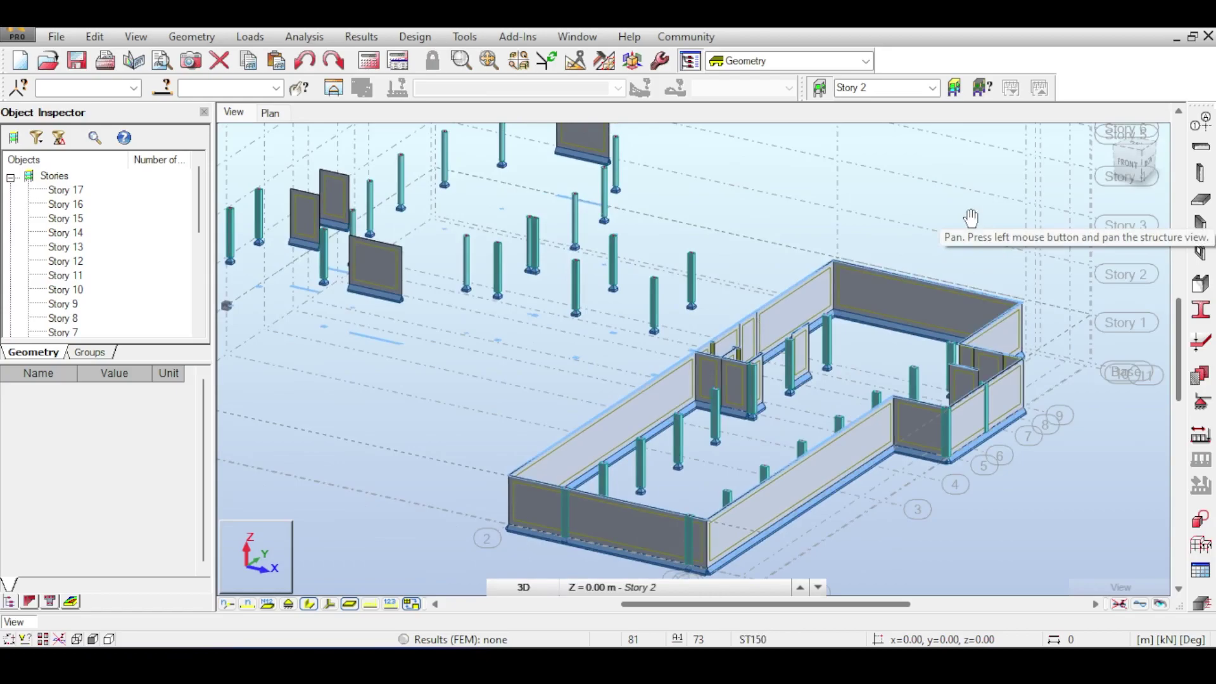
left_click_drag(797, 227, 814, 279)
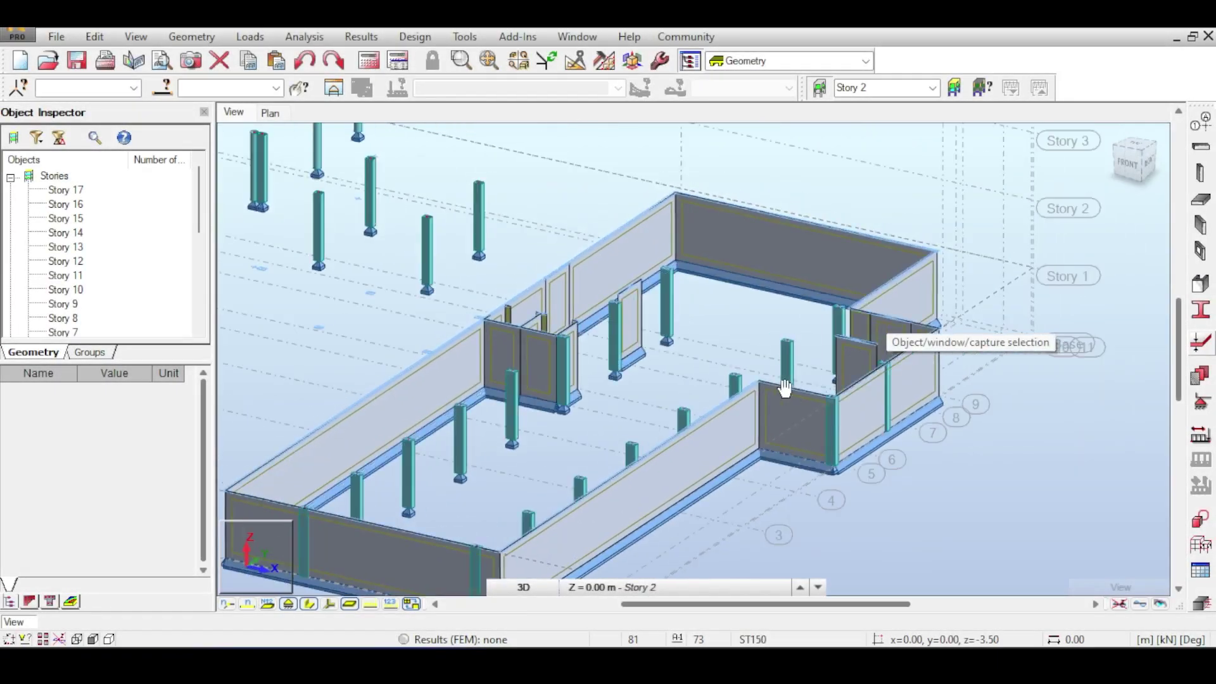
scroll(847, 358, "down", 1)
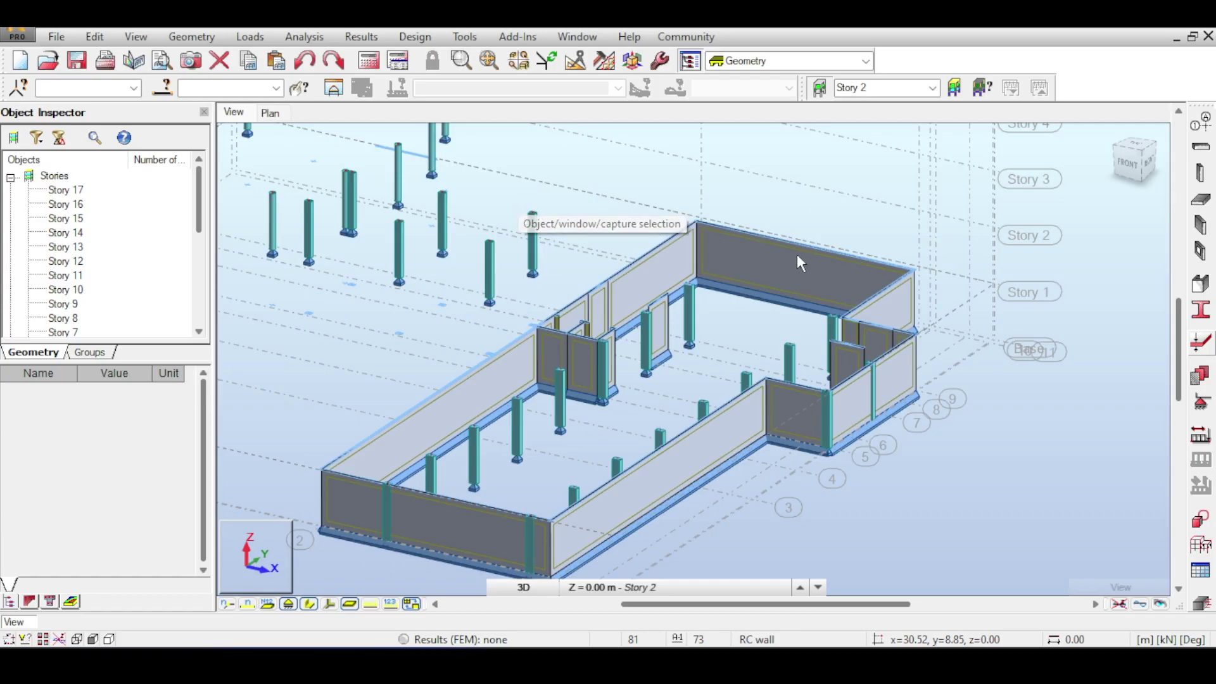
left_click(775, 261)
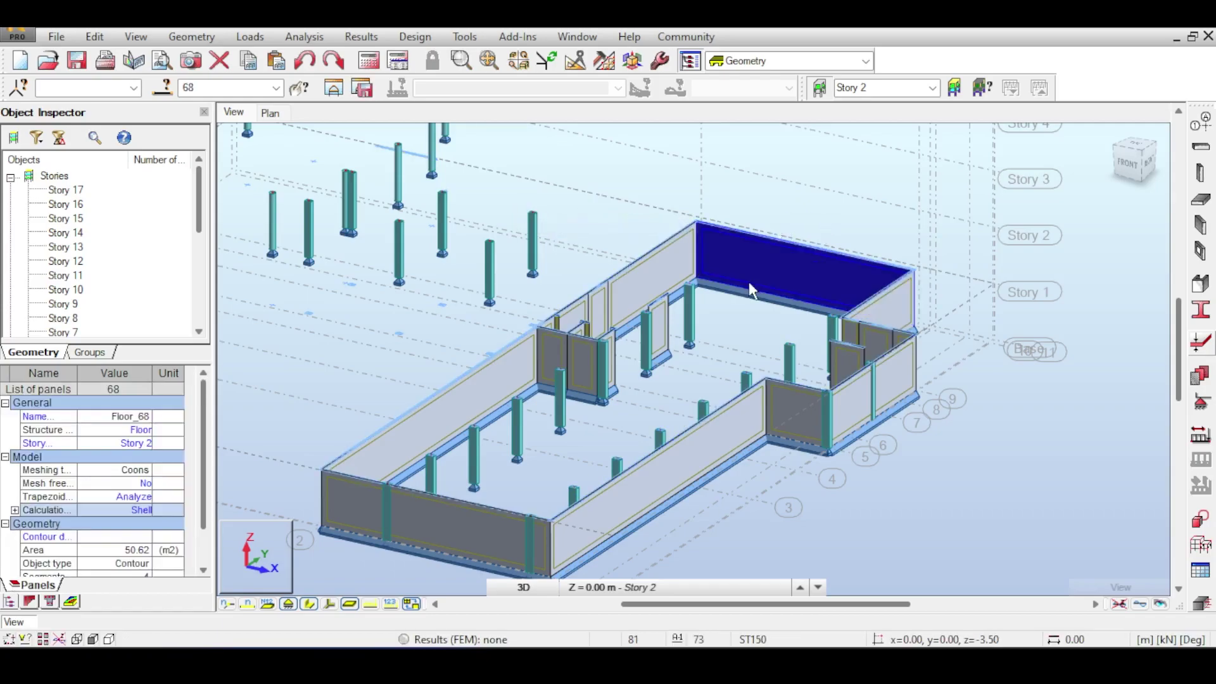
key("Escape")
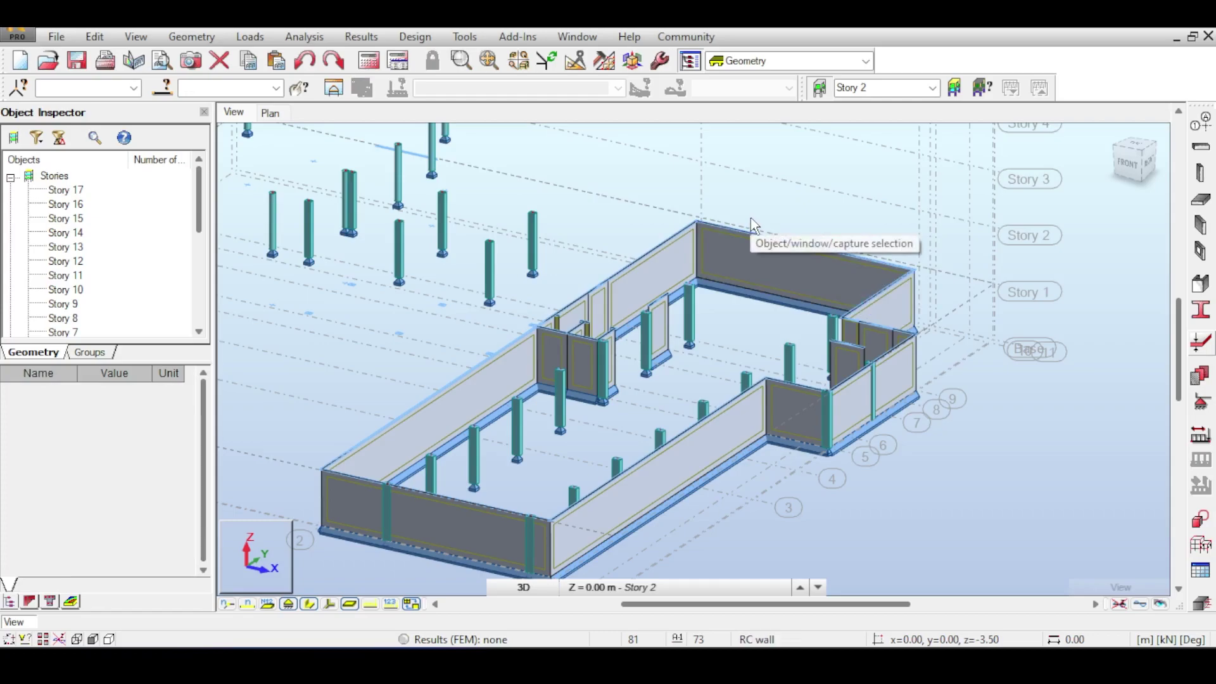
left_click(760, 257)
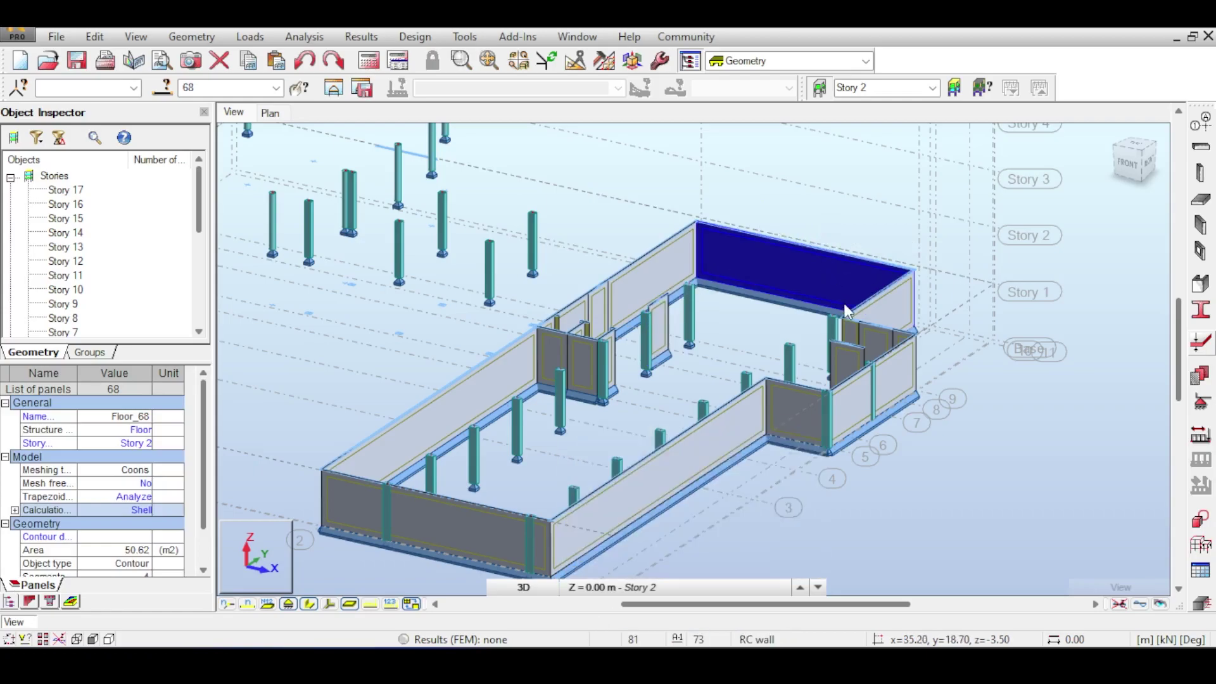
key("Escape")
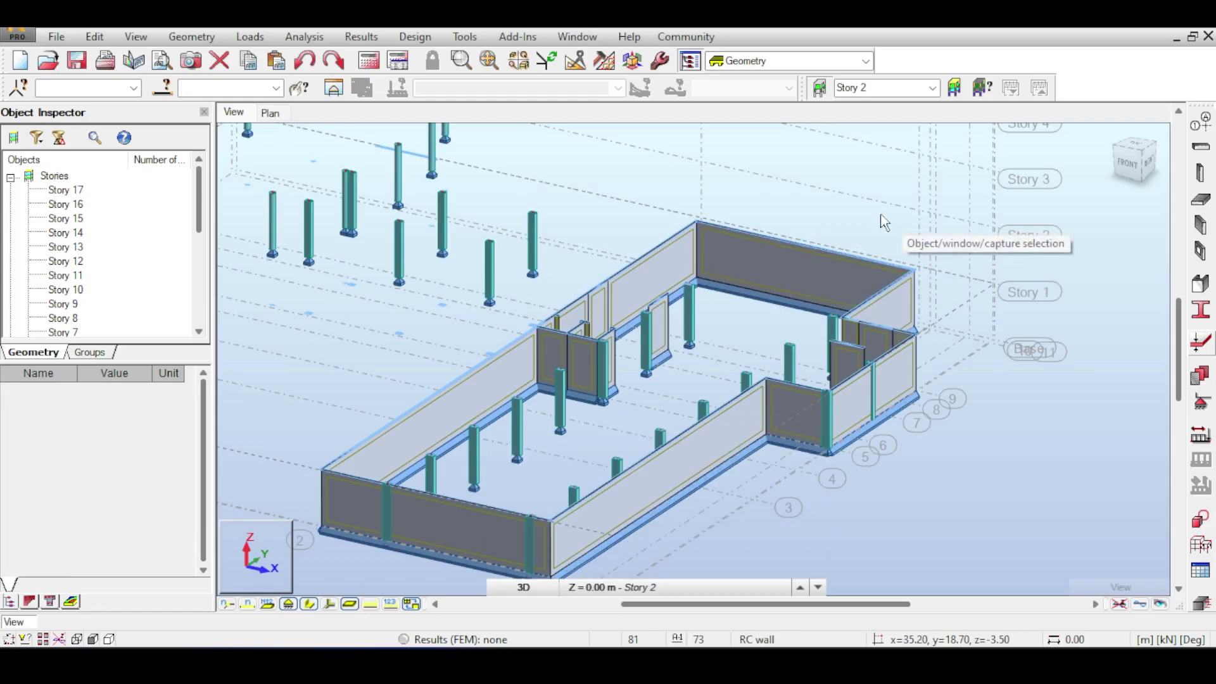
scroll(635, 258, "up", 3)
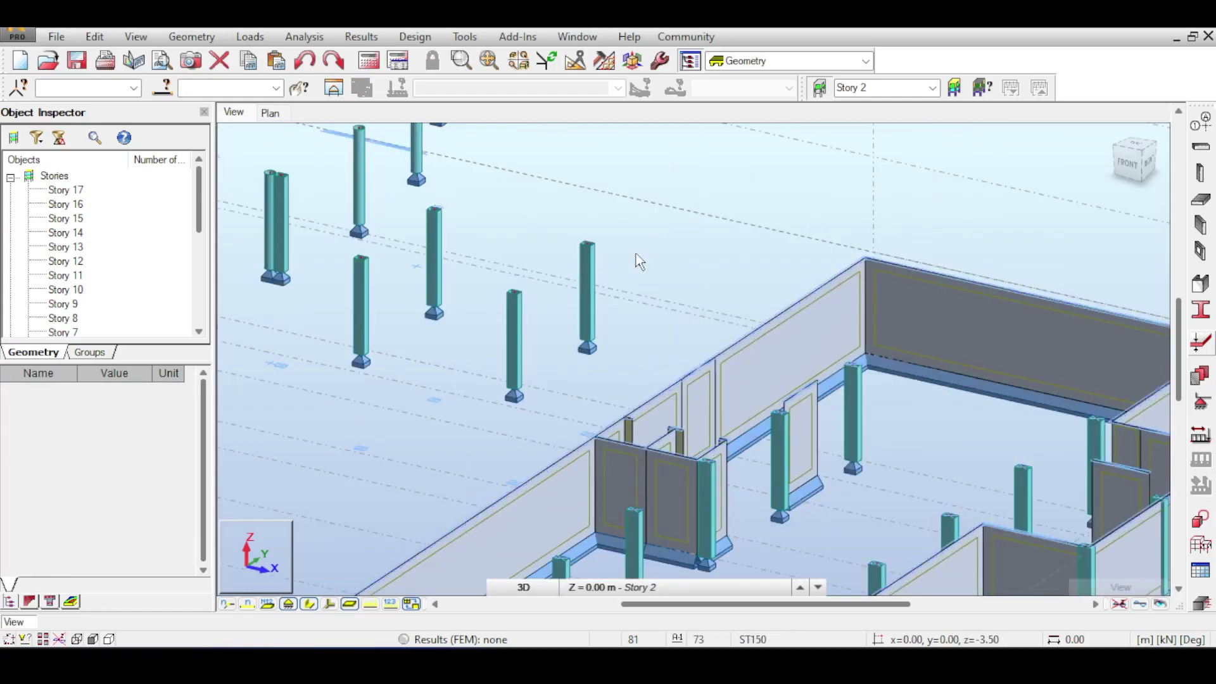
middle_click_drag(773, 347, 695, 343)
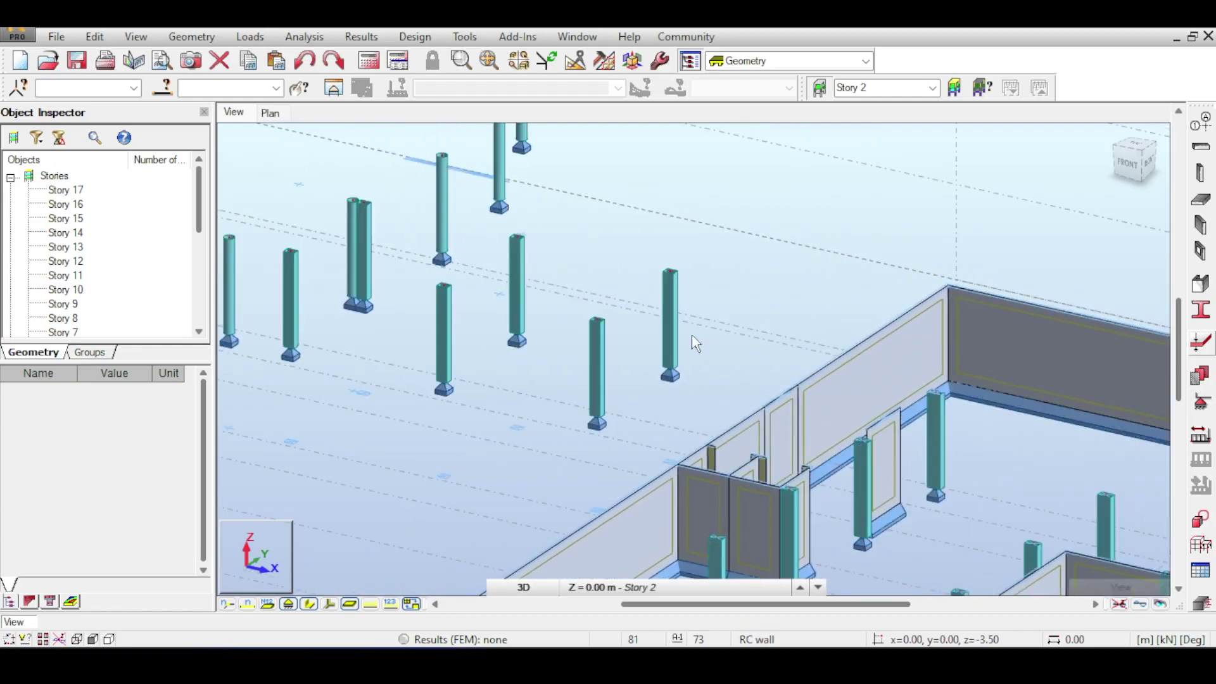
scroll(697, 310, "up", 2)
scroll(719, 301, "up", 2)
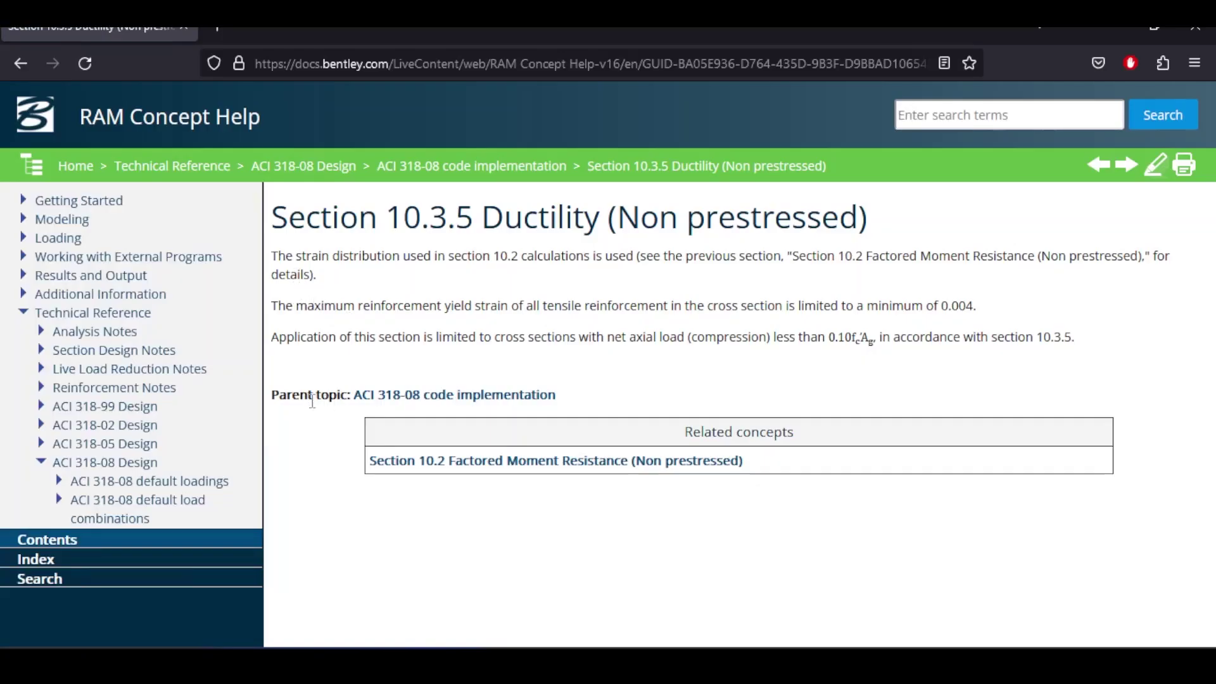
Read the Section 10.3.5 Ductility (Non prestressed) title and the strain limit for tensile reinforcement in RAM Concept Help
left_click_drag(288, 218, 516, 235)
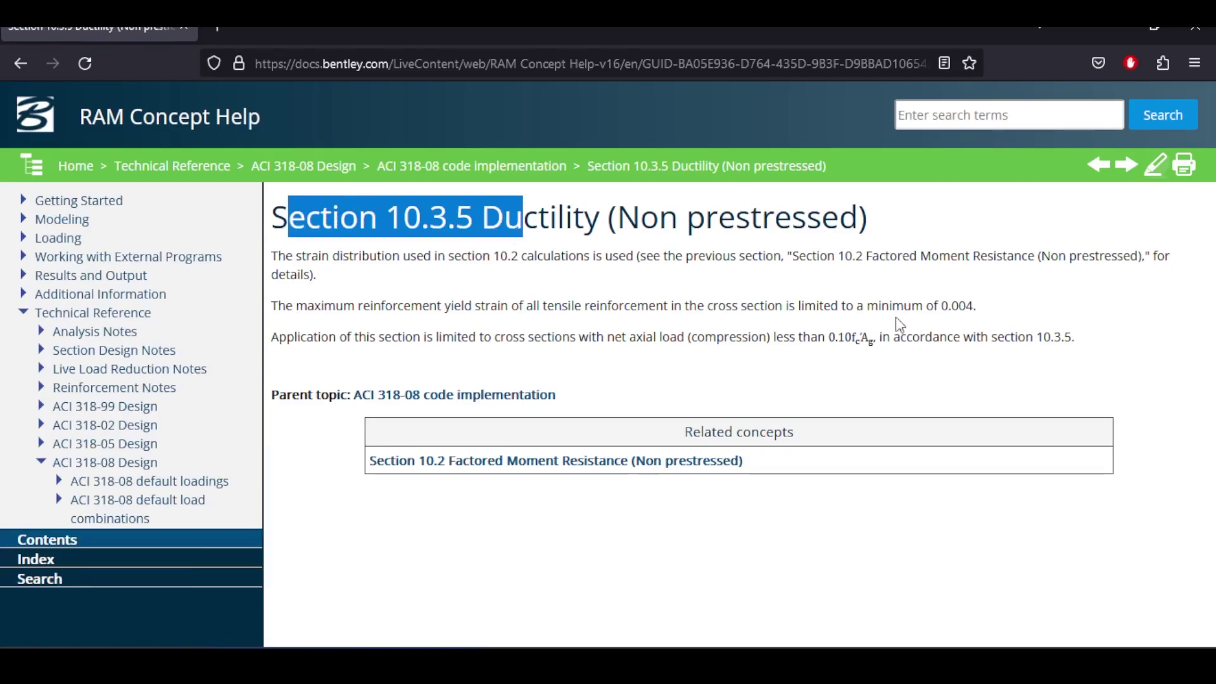
left_click_drag(899, 214, 482, 206)
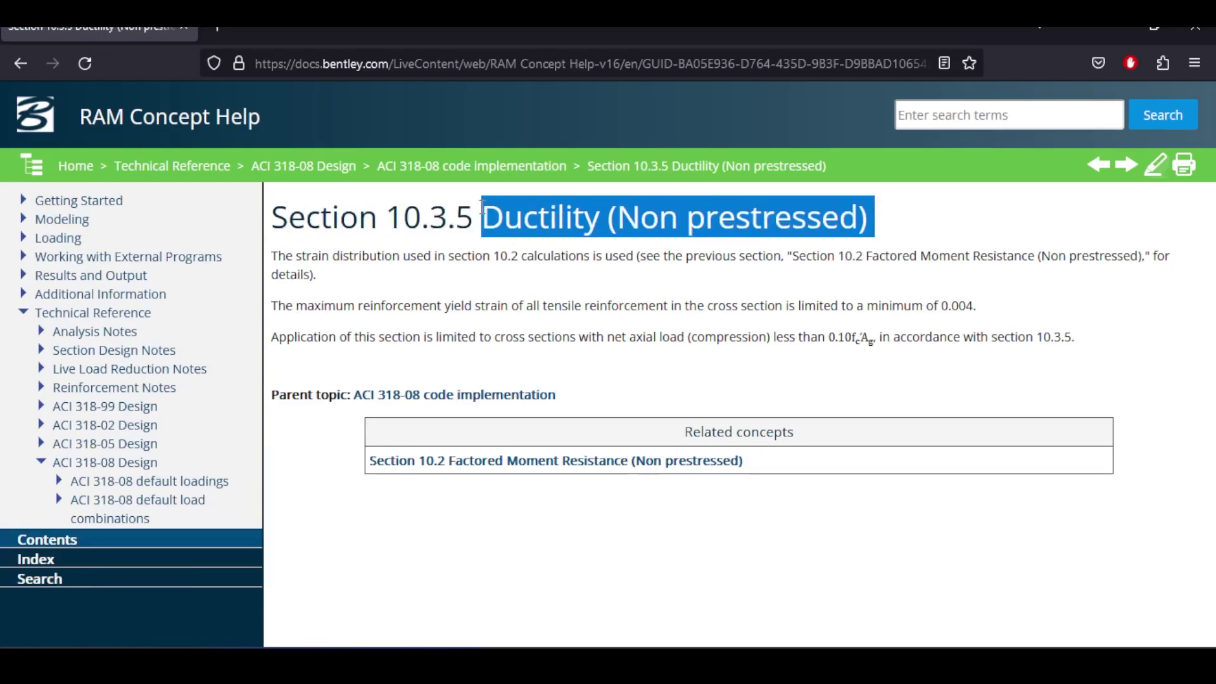
left_click_drag(473, 307, 752, 306)
left_click(411, 311)
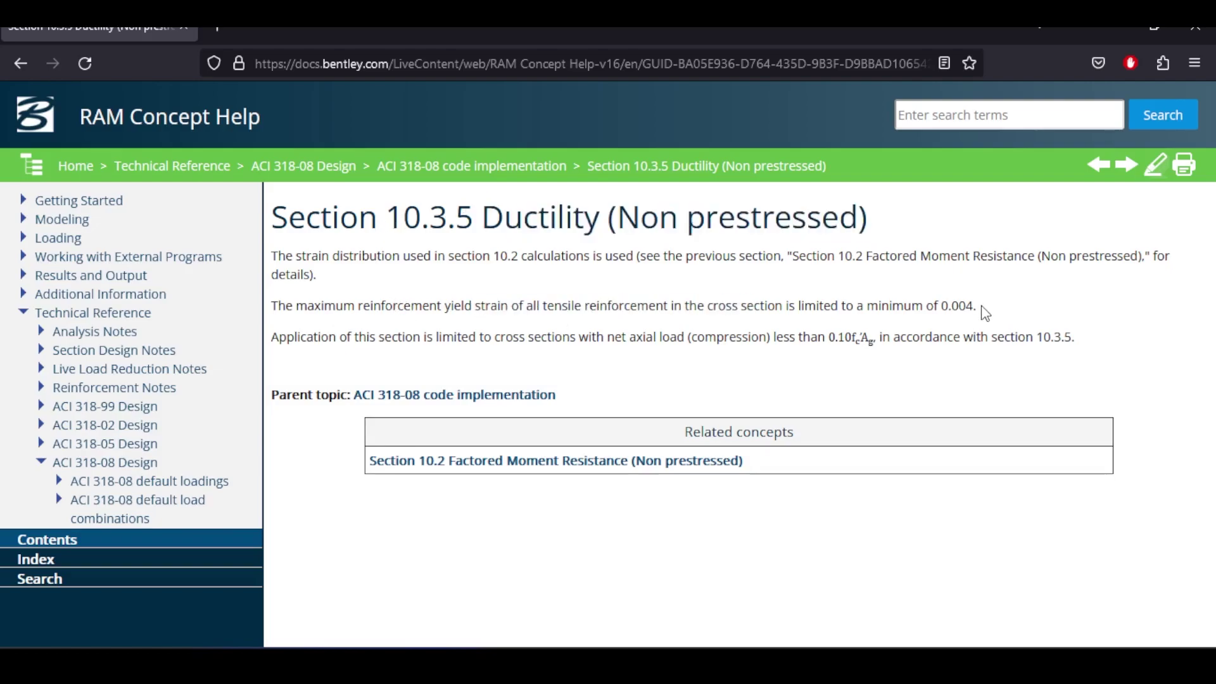
mouse_move(980, 305)
left_mouse_down()
mouse_move(934, 301)
mouse_move(975, 307)
left_mouse_up()
left_click(976, 307)
left_click_drag(943, 307, 976, 304)
left_click(281, 339)
Study the net axial compression limit for applying Section 10.3.5 and compare it with the minimum reinforcement strain requirement
left_click_drag(273, 337, 709, 336)
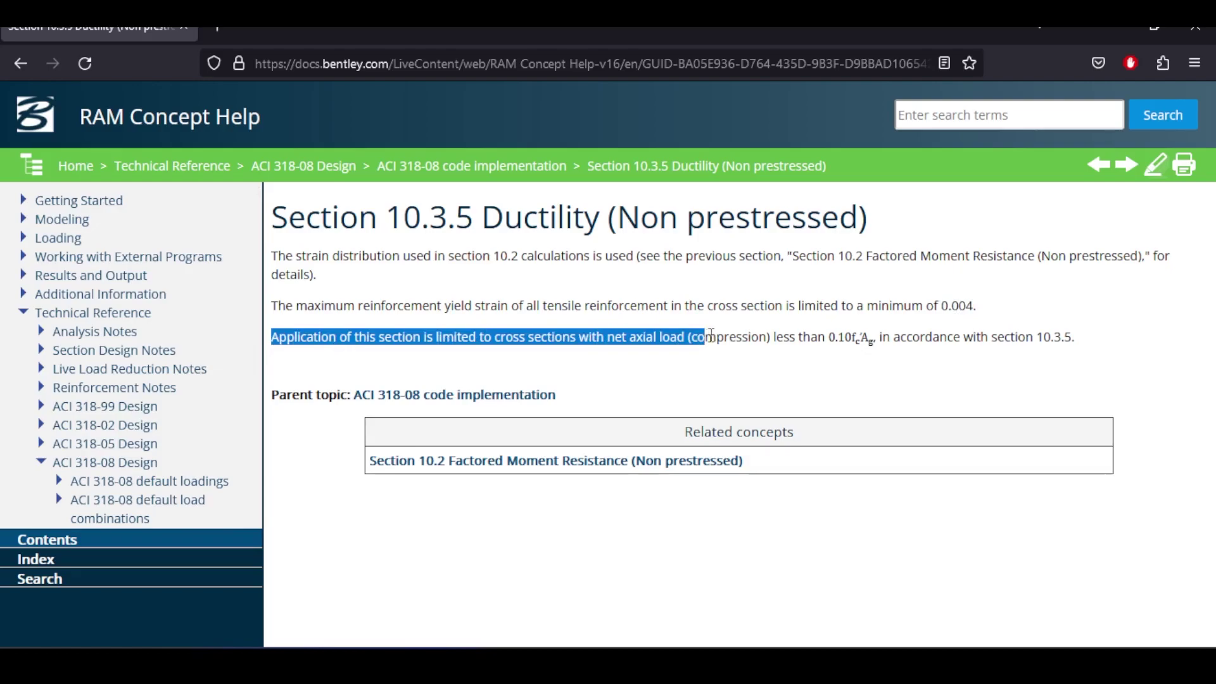
left_click(803, 344)
left_click_drag(774, 337, 1081, 349)
left_click(874, 342)
left_click_drag(772, 340, 892, 340)
left_click_drag(983, 307, 805, 308)
left_click(847, 324)
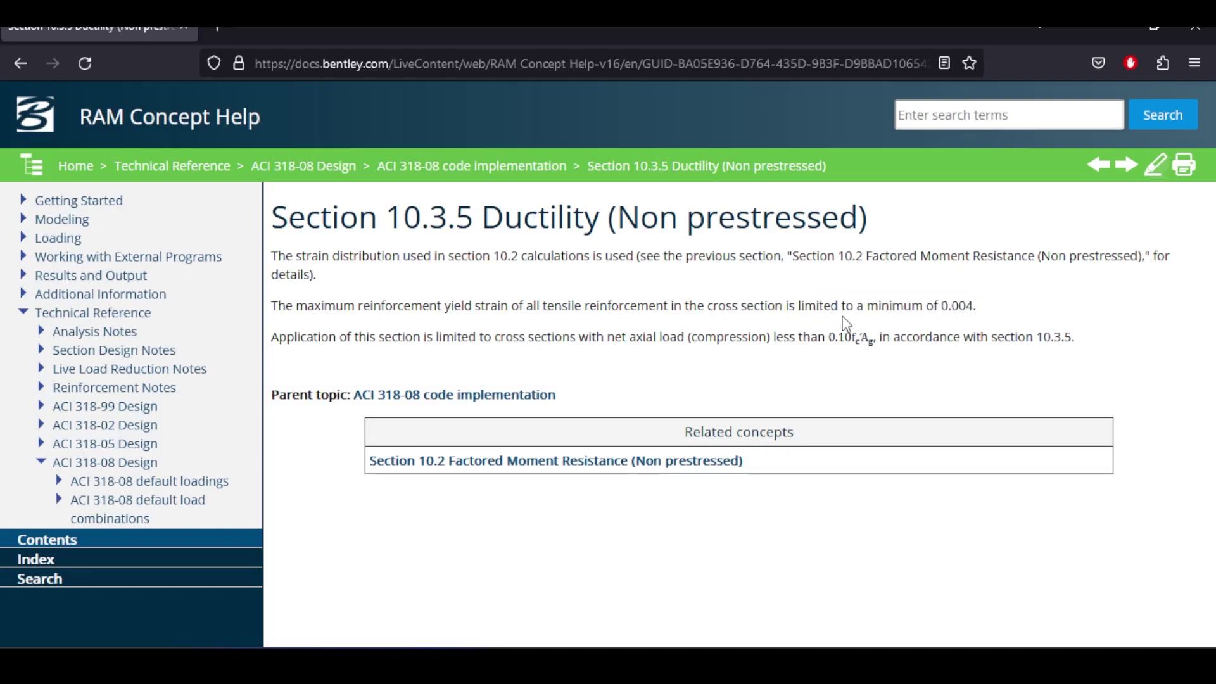
left_click_drag(775, 337, 830, 368)
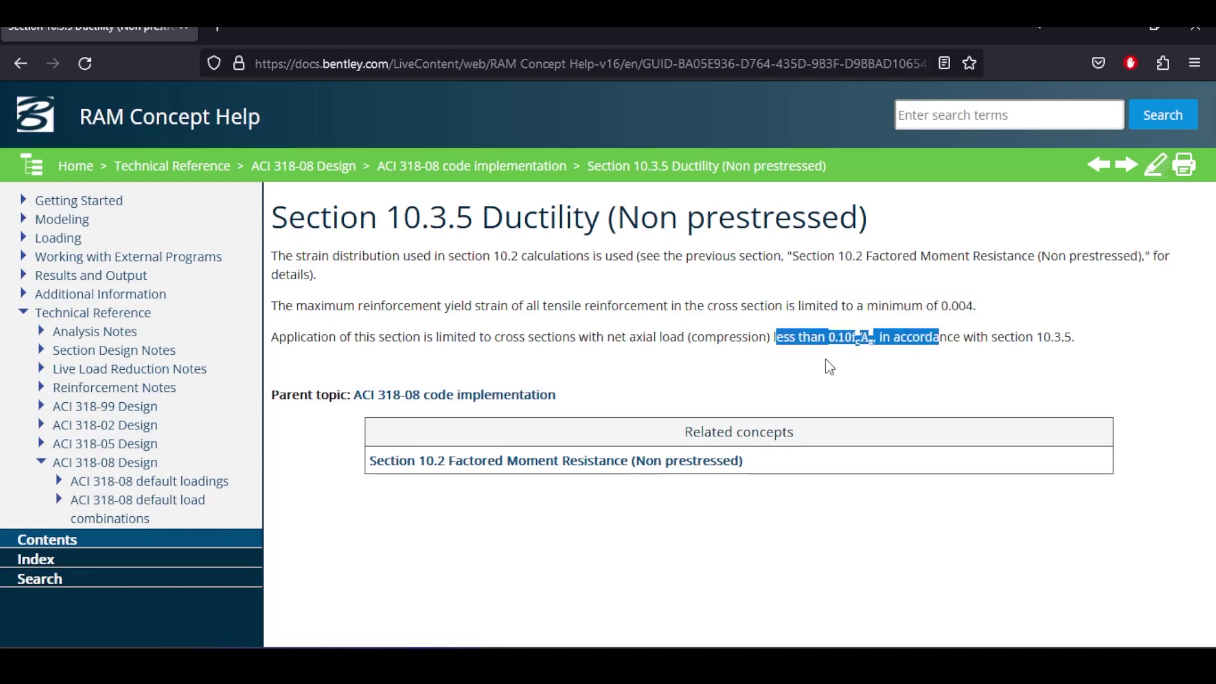
left_click(875, 340)
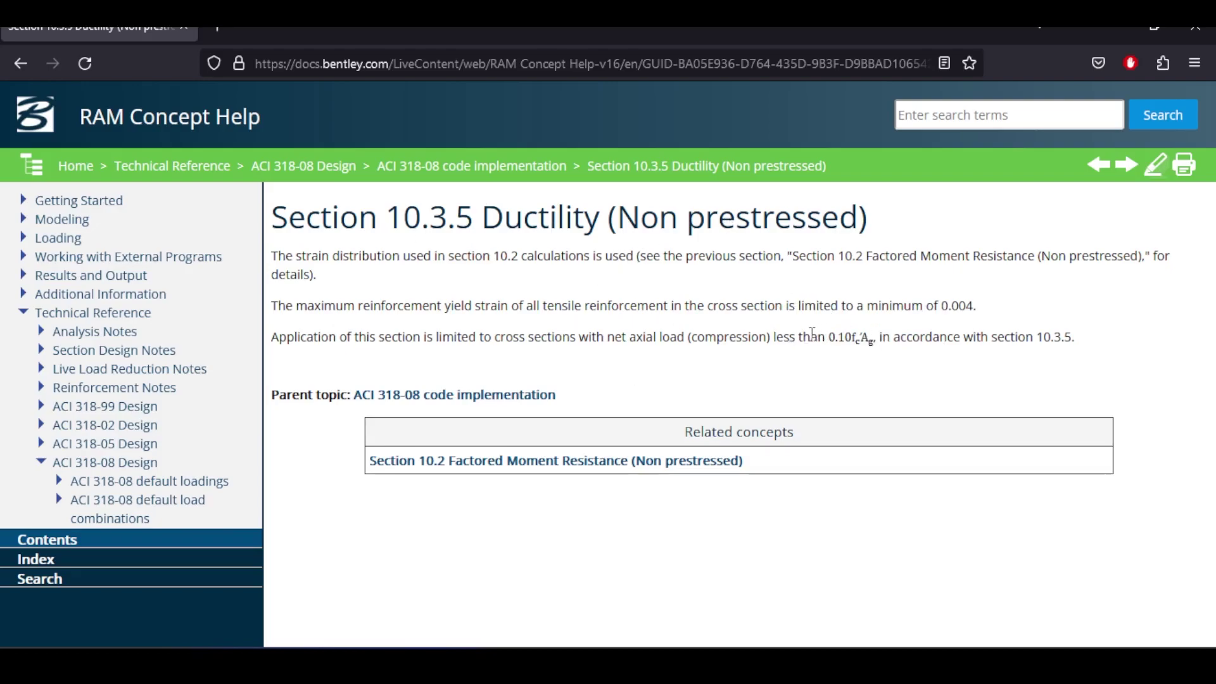
left_click_drag(780, 337, 879, 340)
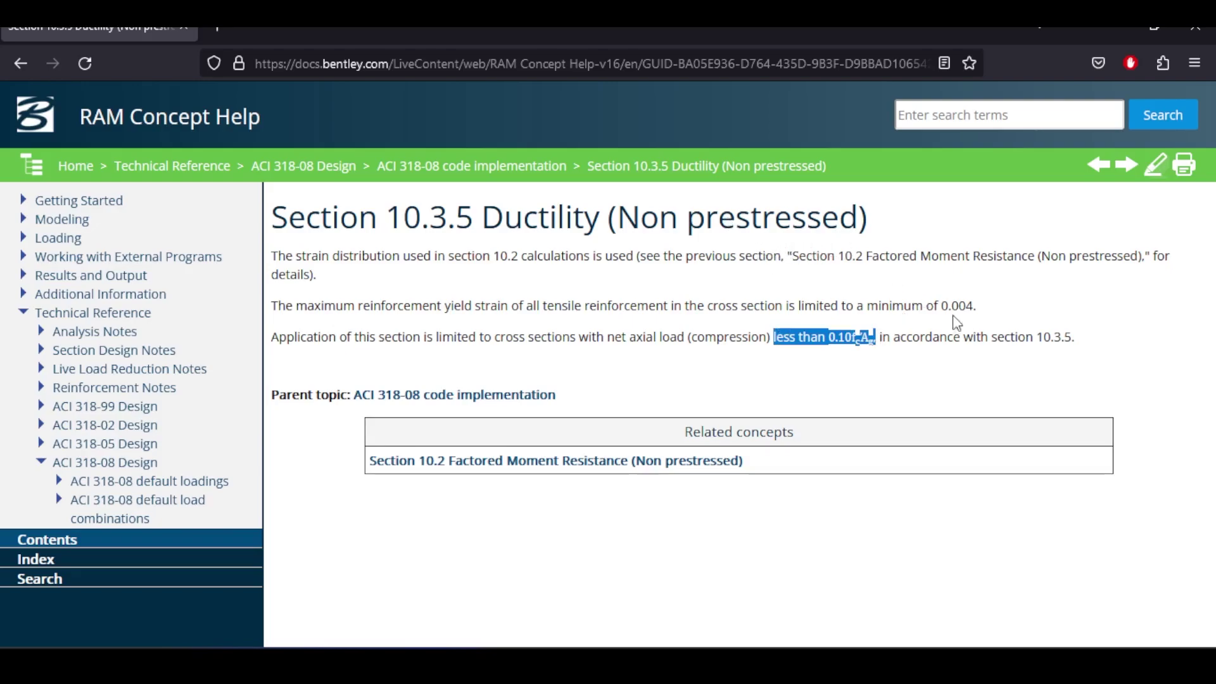
left_click_drag(979, 307, 843, 309)
left_click_drag(1098, 342, 874, 337)
left_click(775, 342)
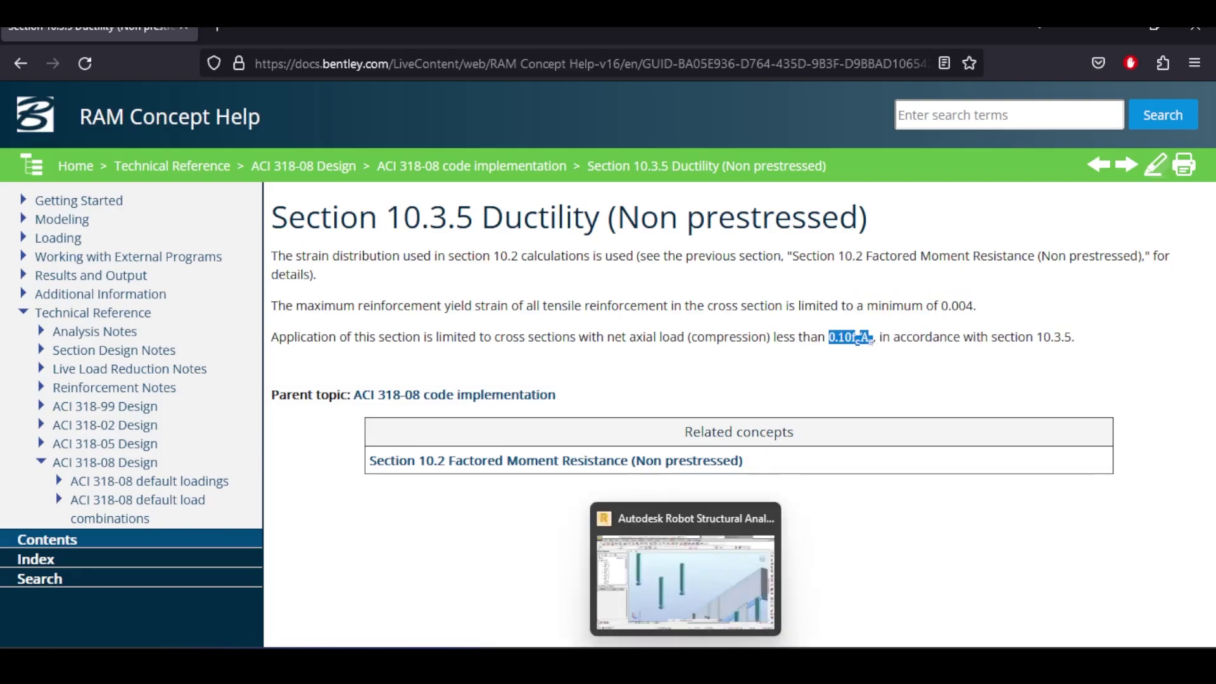
Switch back to Autodesk Robot Structural Analysis and inspect the freestanding column nearest the enclosure and the long rear wall panel
left_click(697, 629)
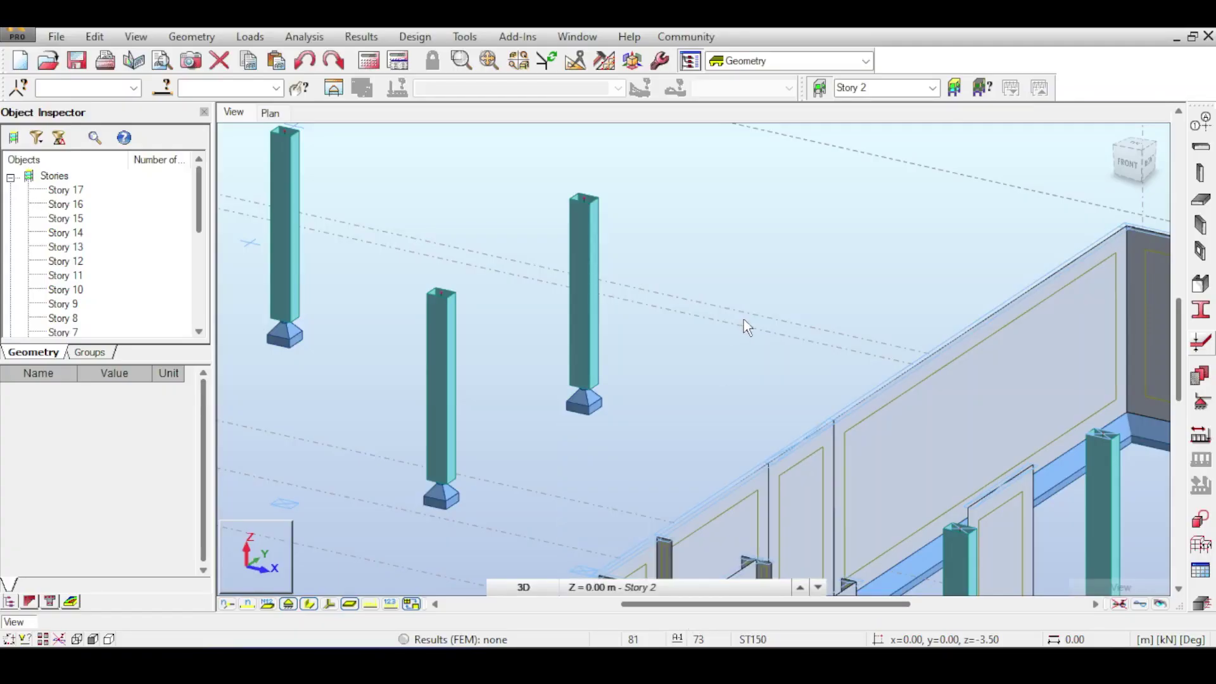
scroll(739, 262, "down", 5)
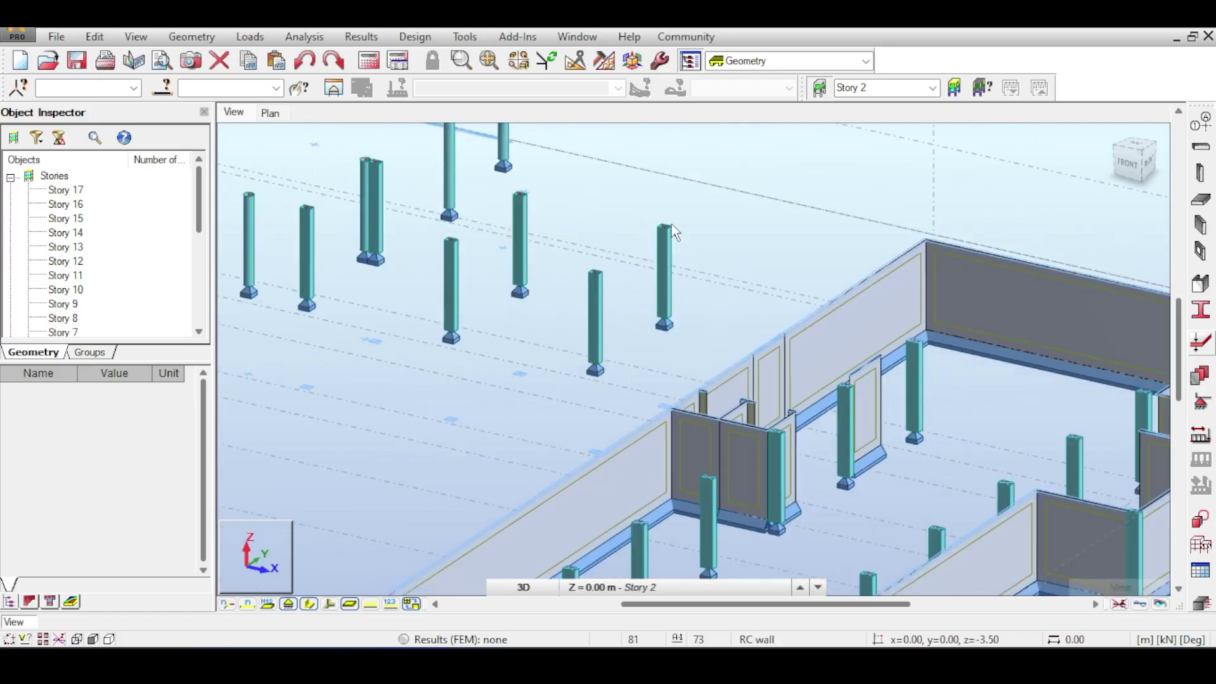
middle_click_drag(674, 233, 615, 277)
left_click(616, 279)
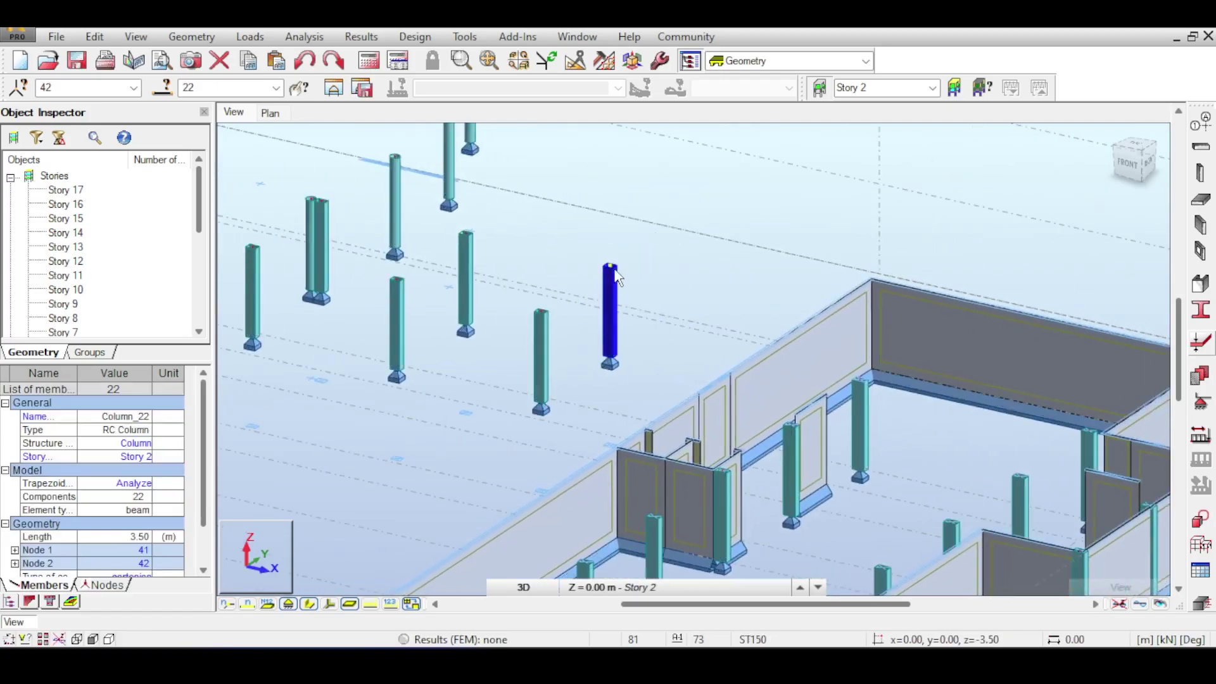
scroll(702, 266, "down", 1)
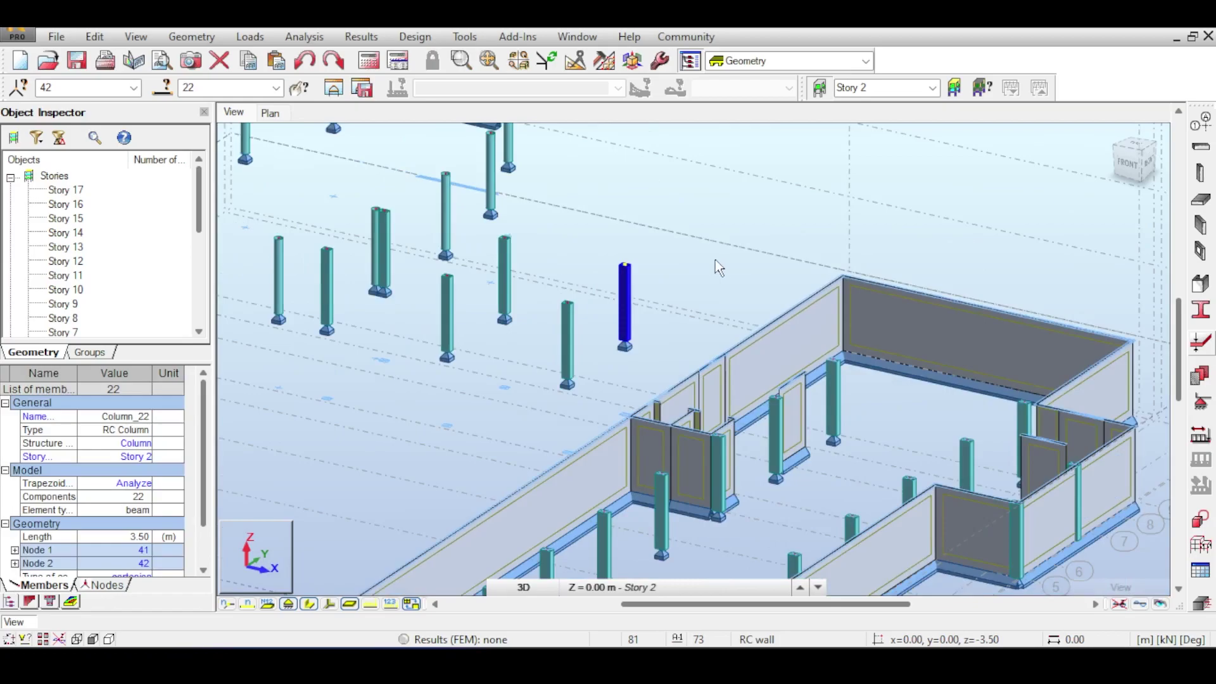
scroll(716, 260, "up", 3)
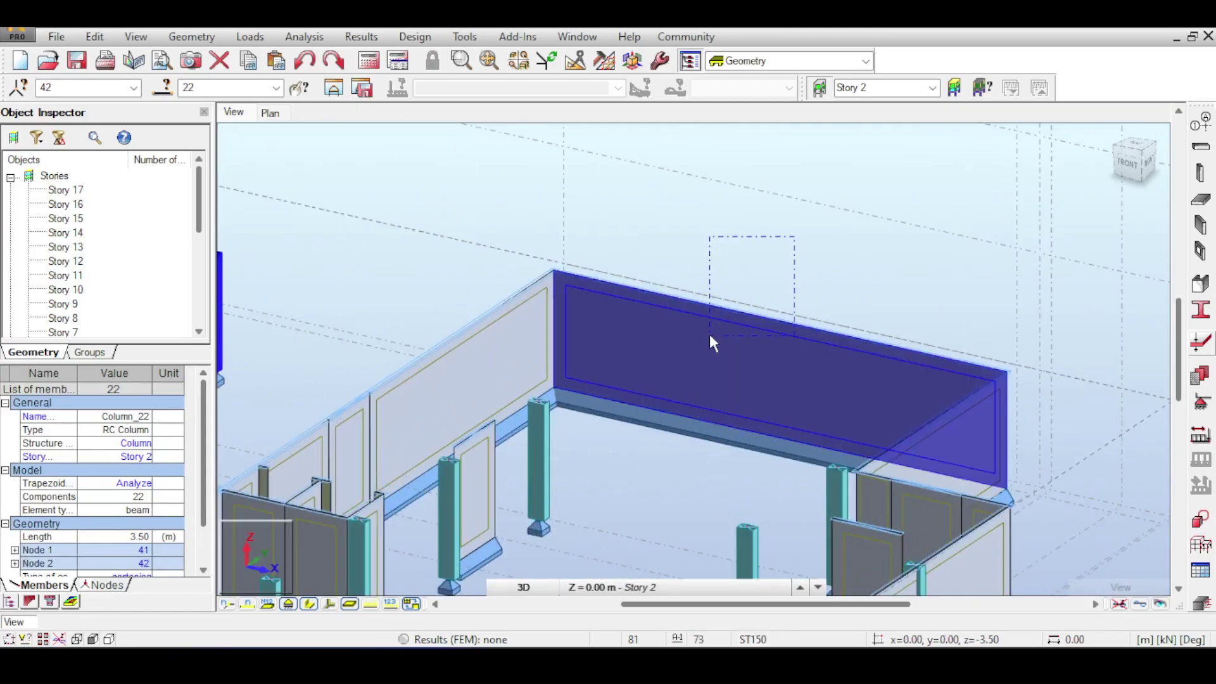
left_click(710, 337)
scroll(771, 282, "down", 4)
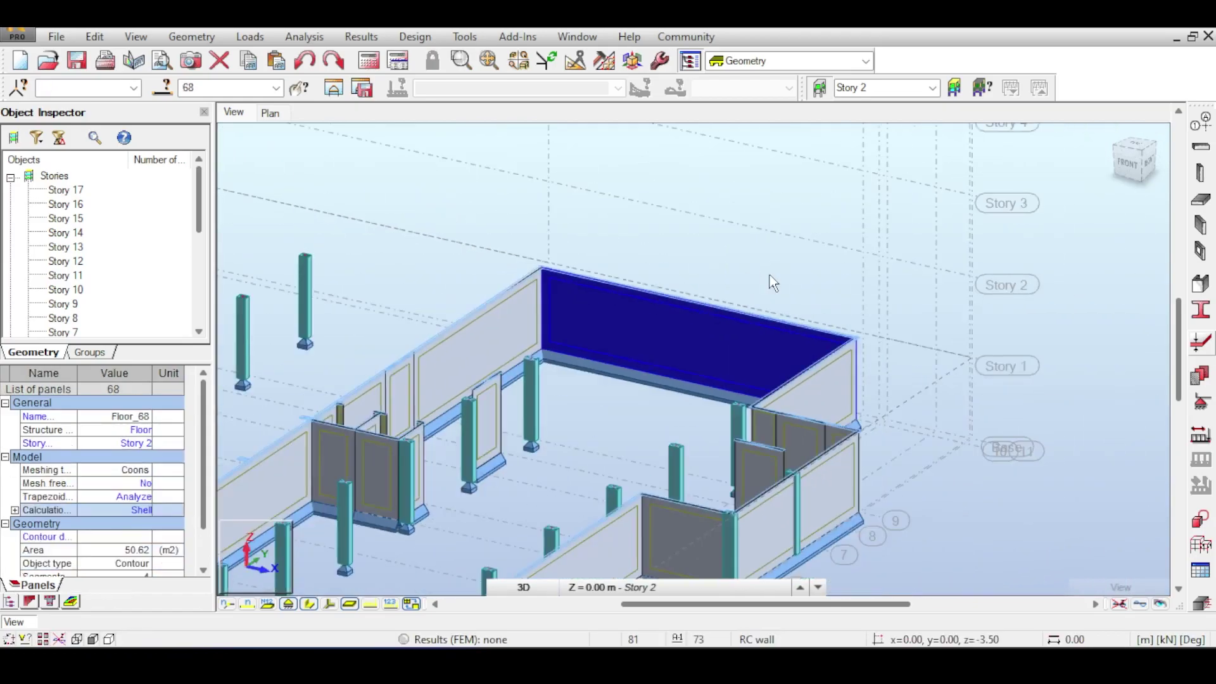
scroll(772, 282, "down", 1)
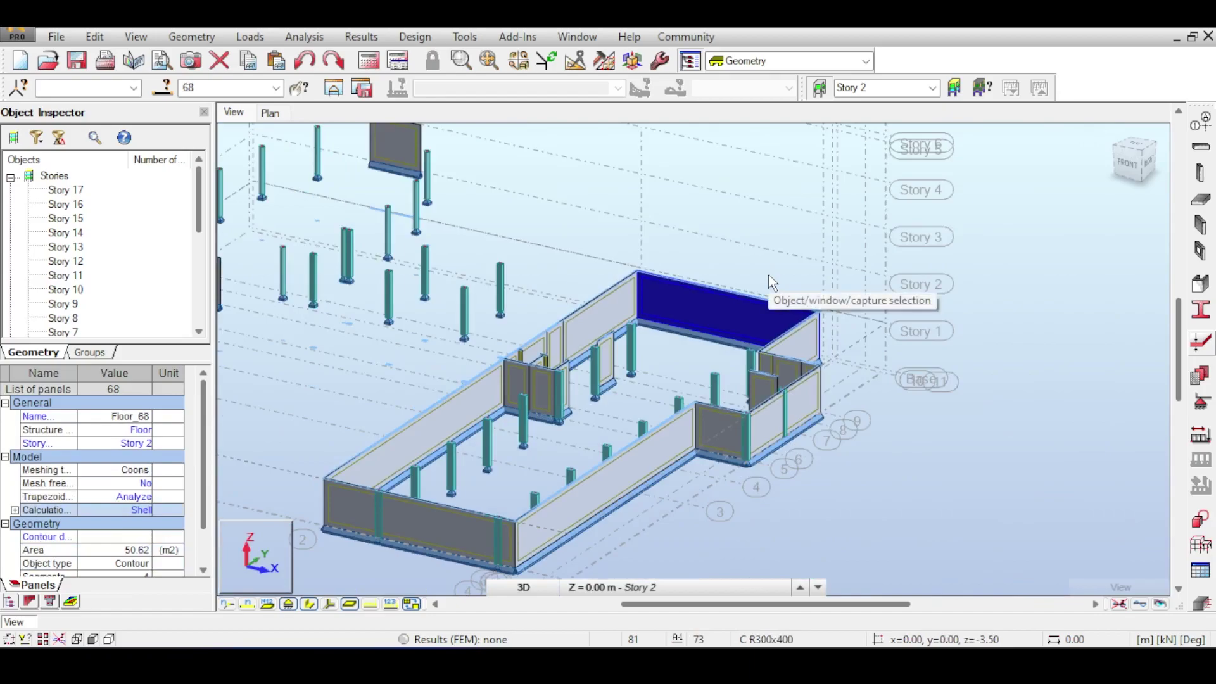
left_click(780, 273)
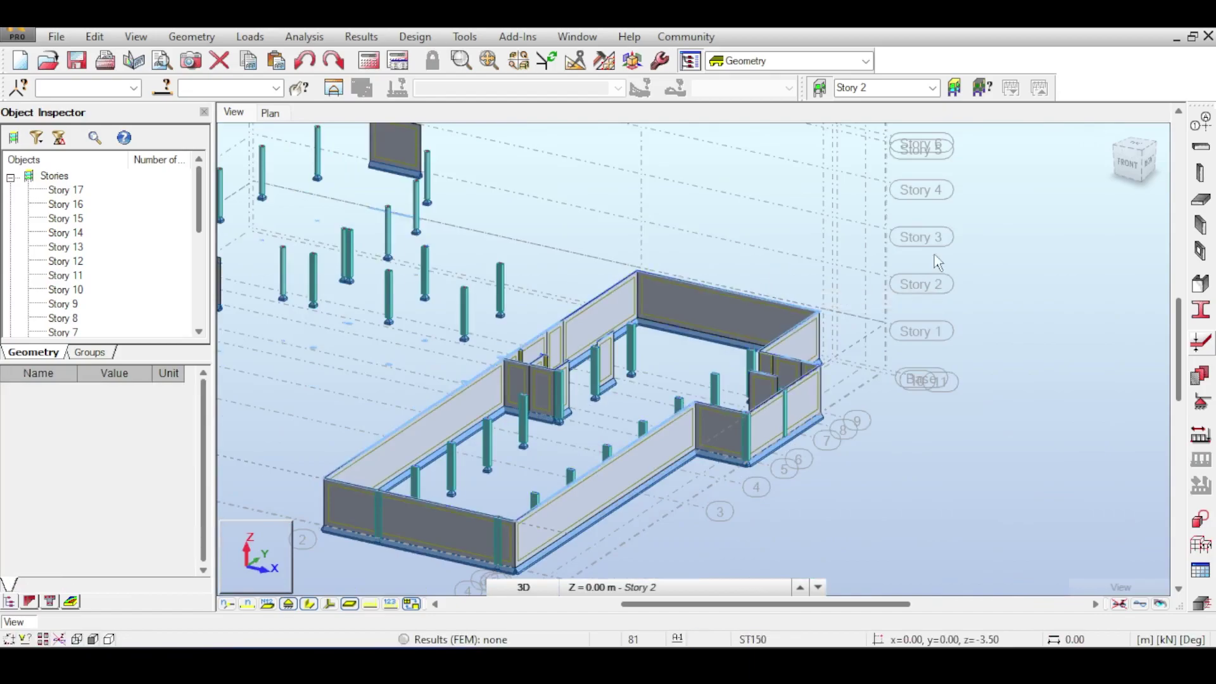
Examine the walled enclosure from several angles and window-select the rear wall with its adjacent corner walls and columns
scroll(773, 329, "up", 2)
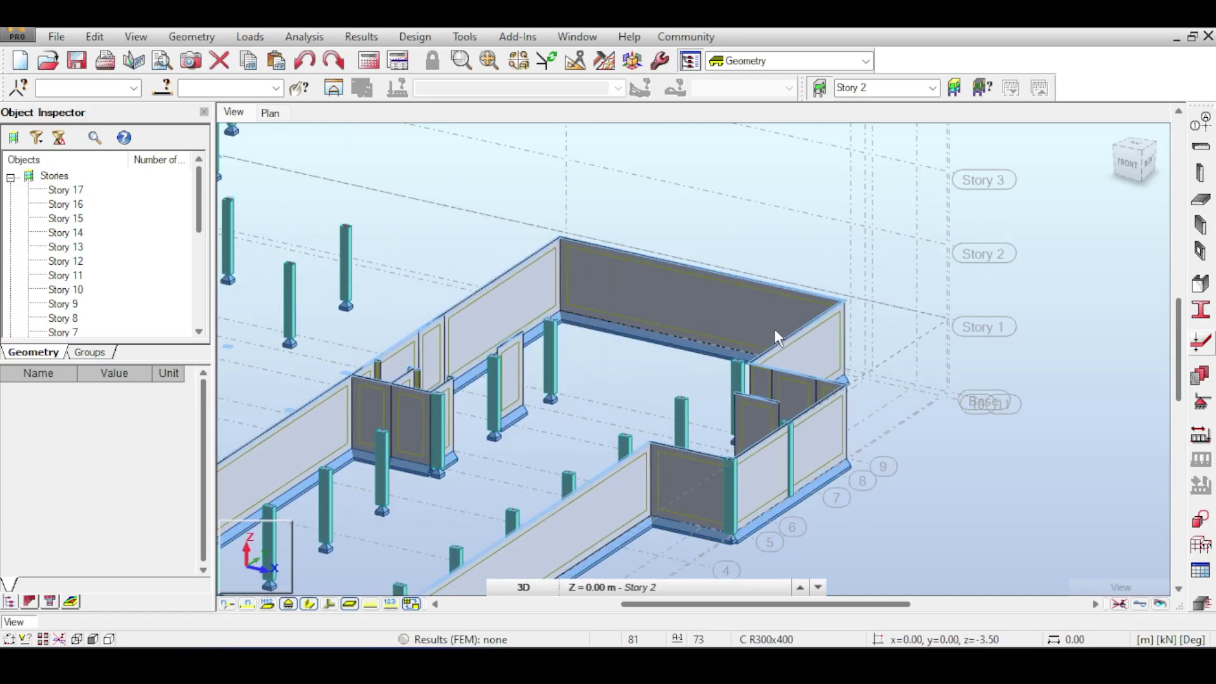
scroll(774, 329, "up", 1)
middle_click_drag(774, 329, 835, 346)
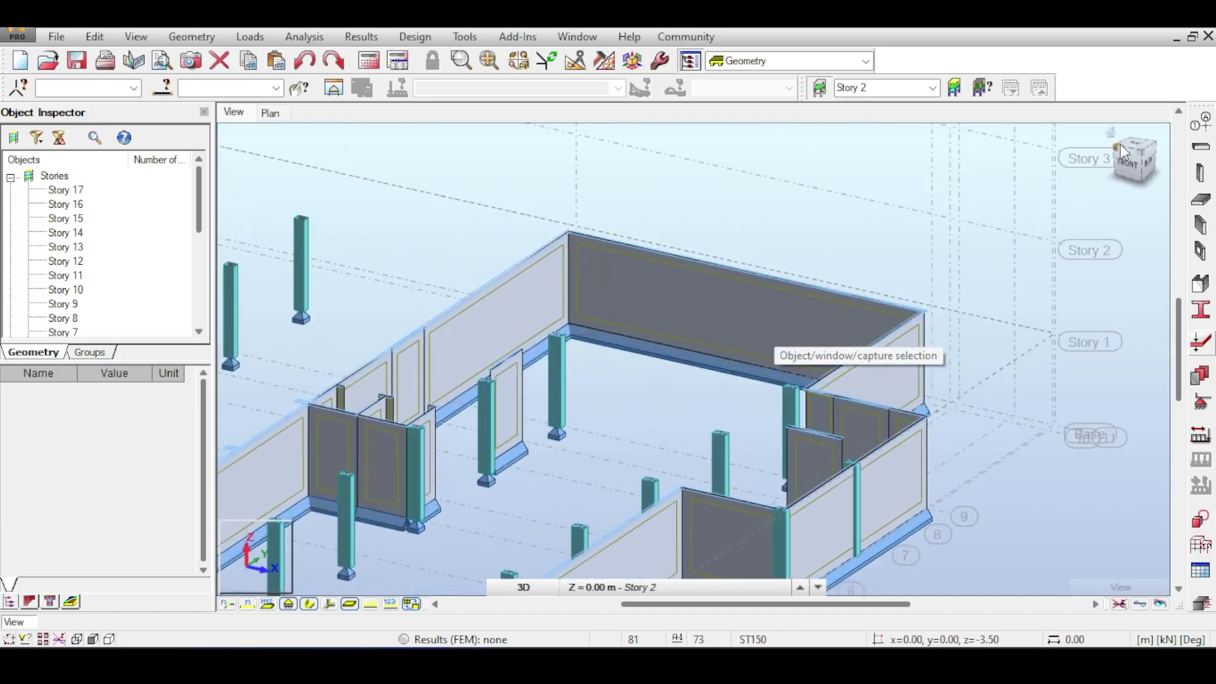
left_click(1111, 165)
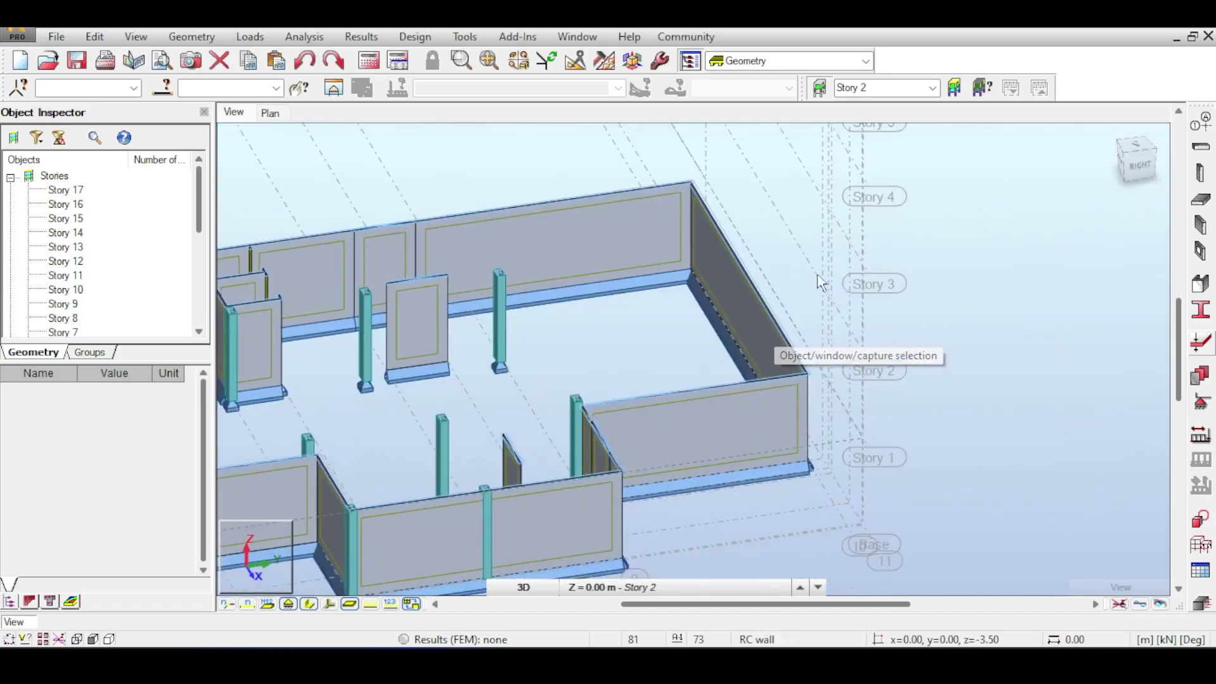
mouse_move(1123, 162)
left_mouse_down()
mouse_move(1179, 168)
mouse_move(1126, 173)
left_mouse_up()
scroll(929, 427, "down", 4)
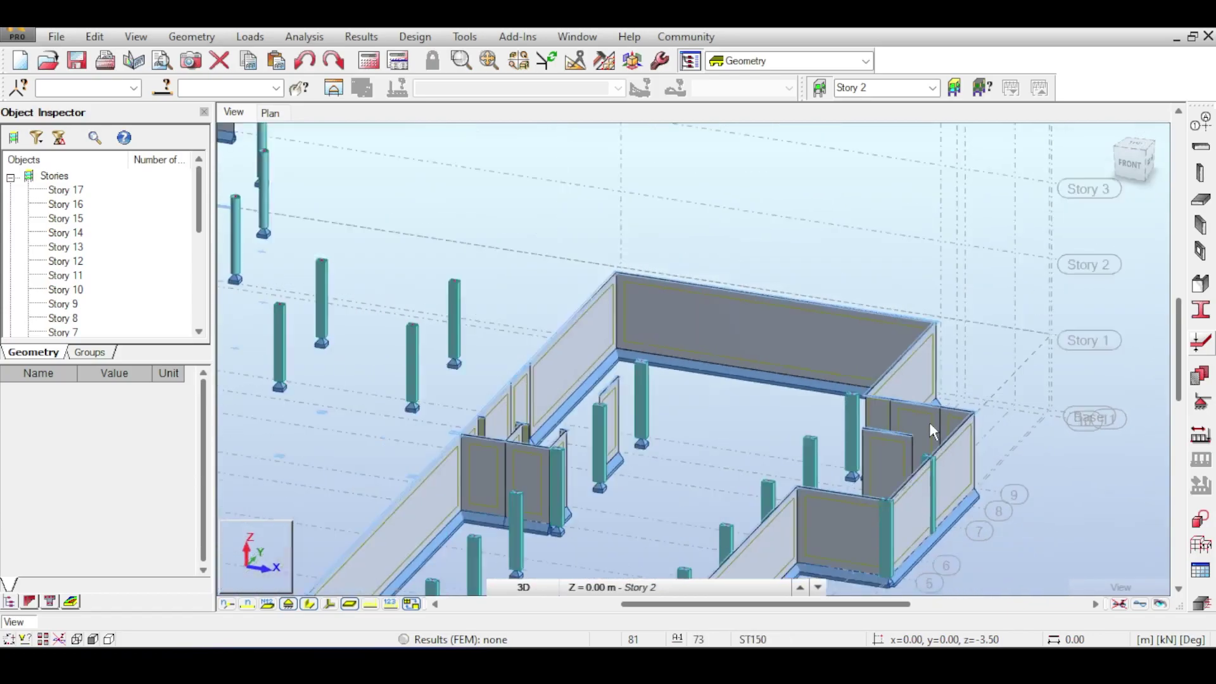
middle_click_drag(925, 441, 937, 368)
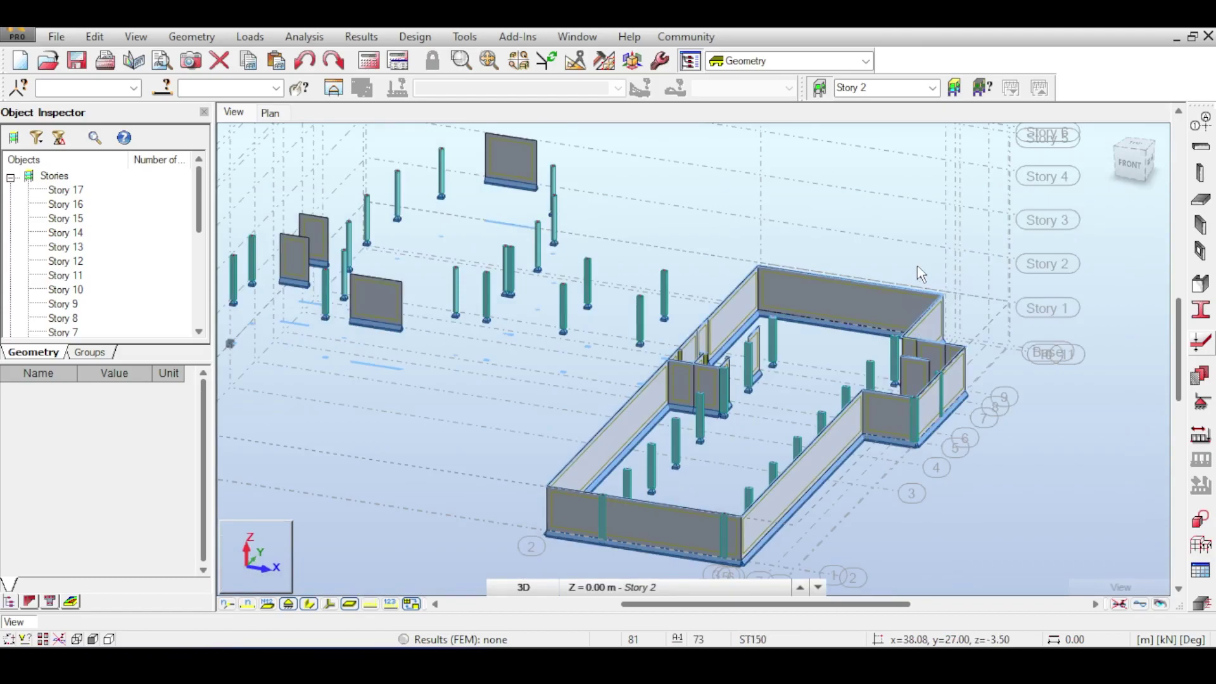
mouse_move(1127, 162)
left_mouse_down()
mouse_move(1138, 138)
mouse_move(1128, 161)
left_mouse_up()
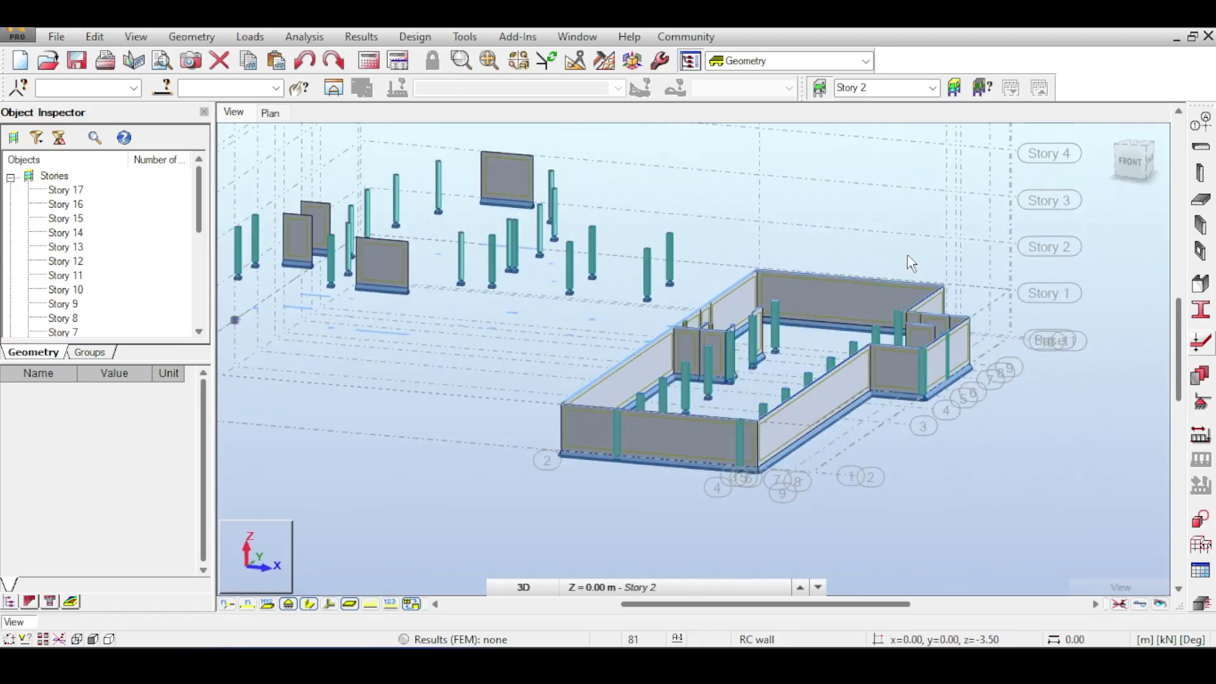
left_click(843, 281)
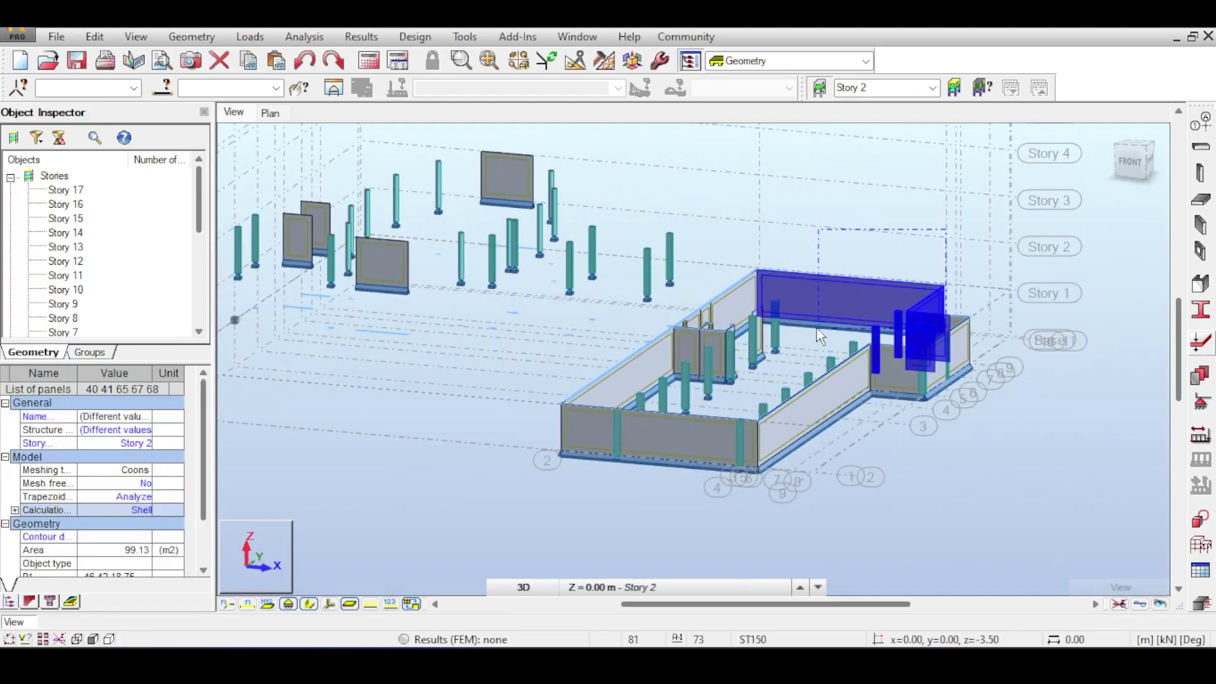
Clear the selection of the rear wall panels and columns
left_click(929, 231)
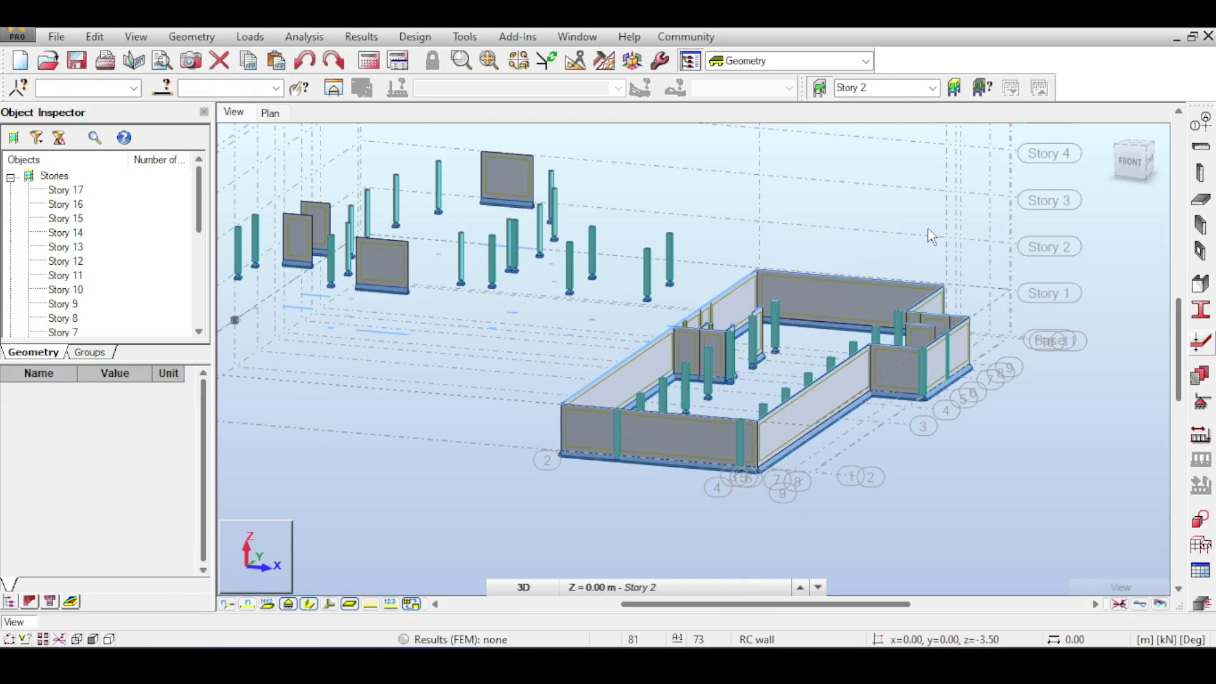
middle_click_drag(1003, 292, 996, 299)
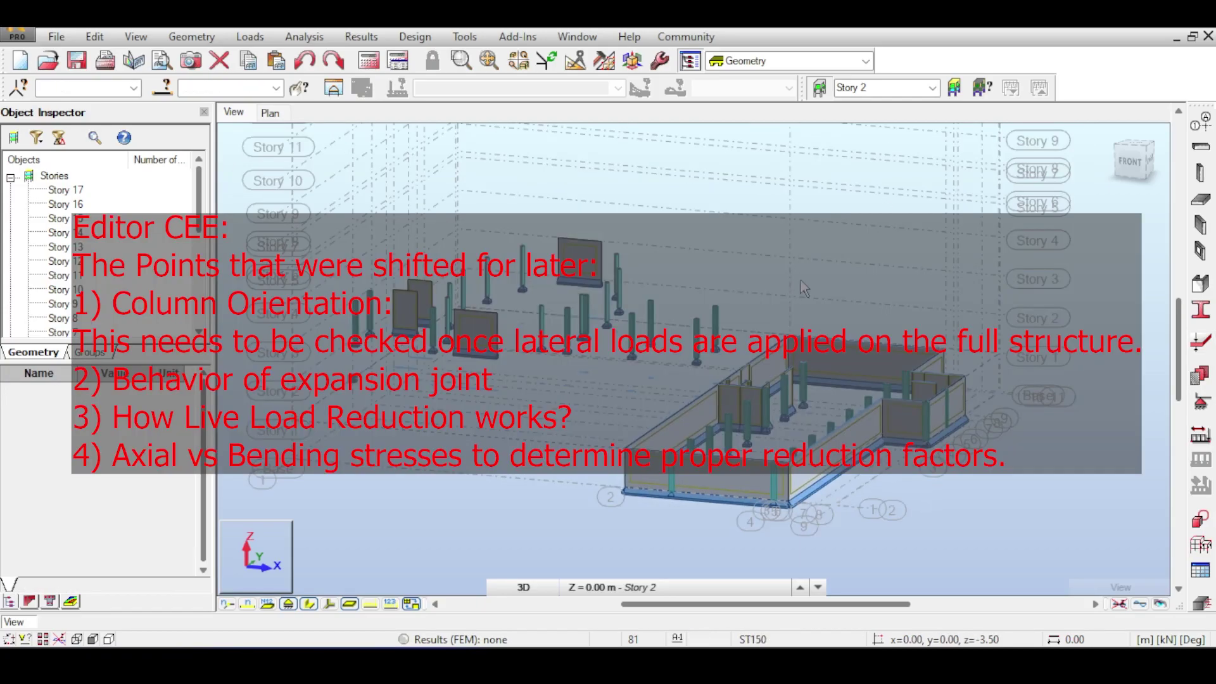
middle_click_drag(801, 280, 749, 250)
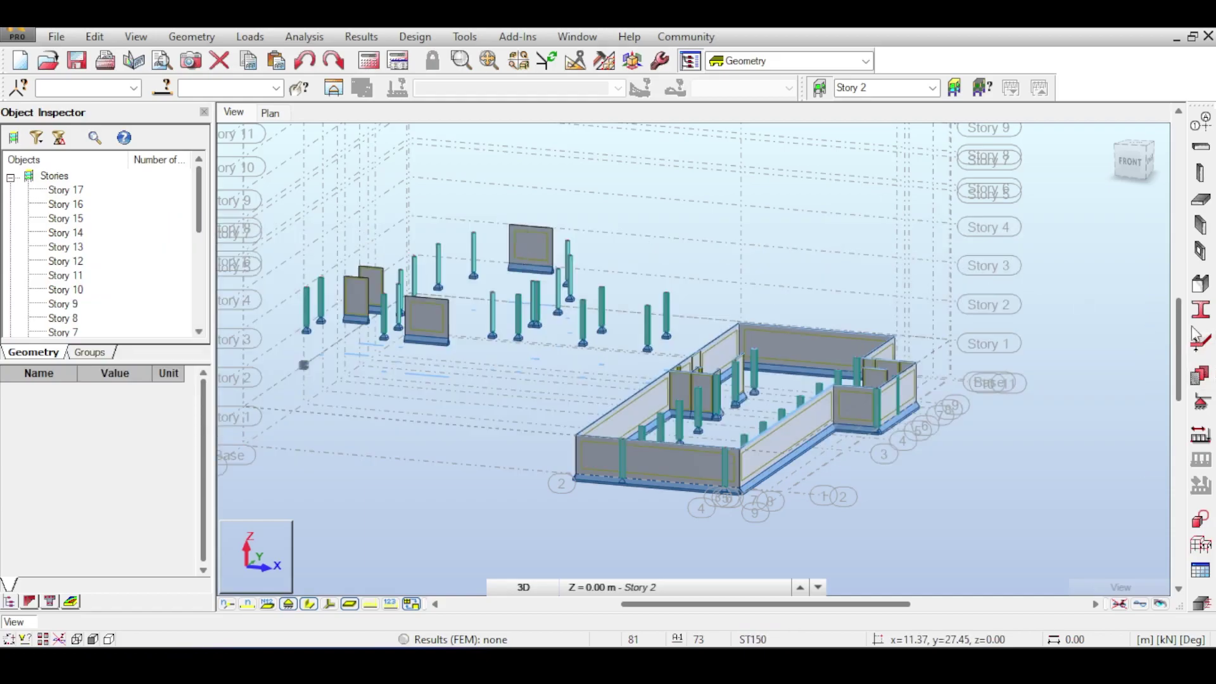
Bring up the FE Thickness list and open the Th200 thickness definition for editing
left_click(1199, 341)
left_click_drag(694, 112, 928, 127)
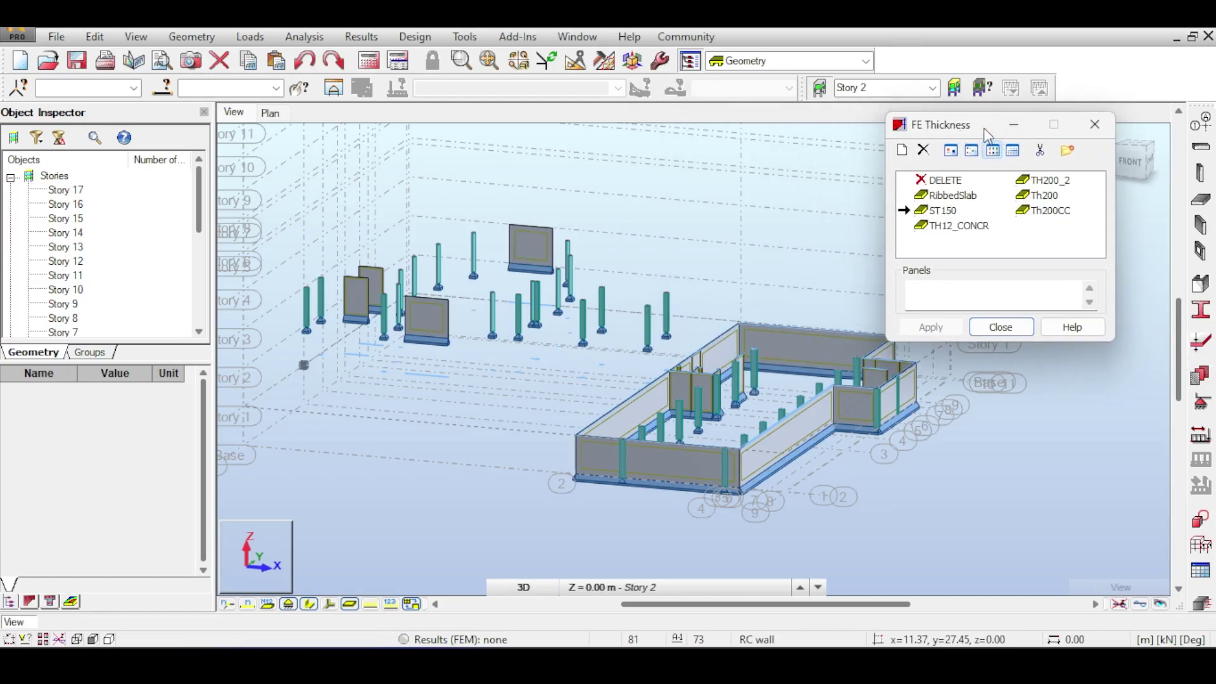
left_click_drag(983, 128, 989, 116)
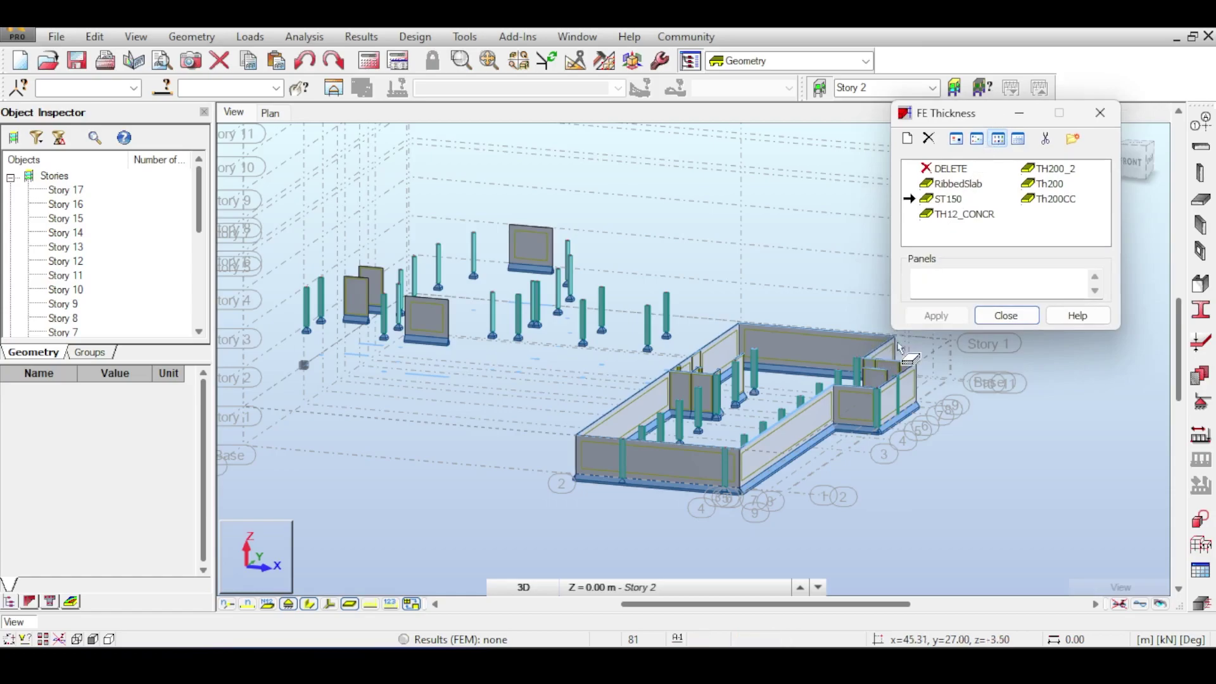
left_click(1056, 169)
left_click(1059, 186)
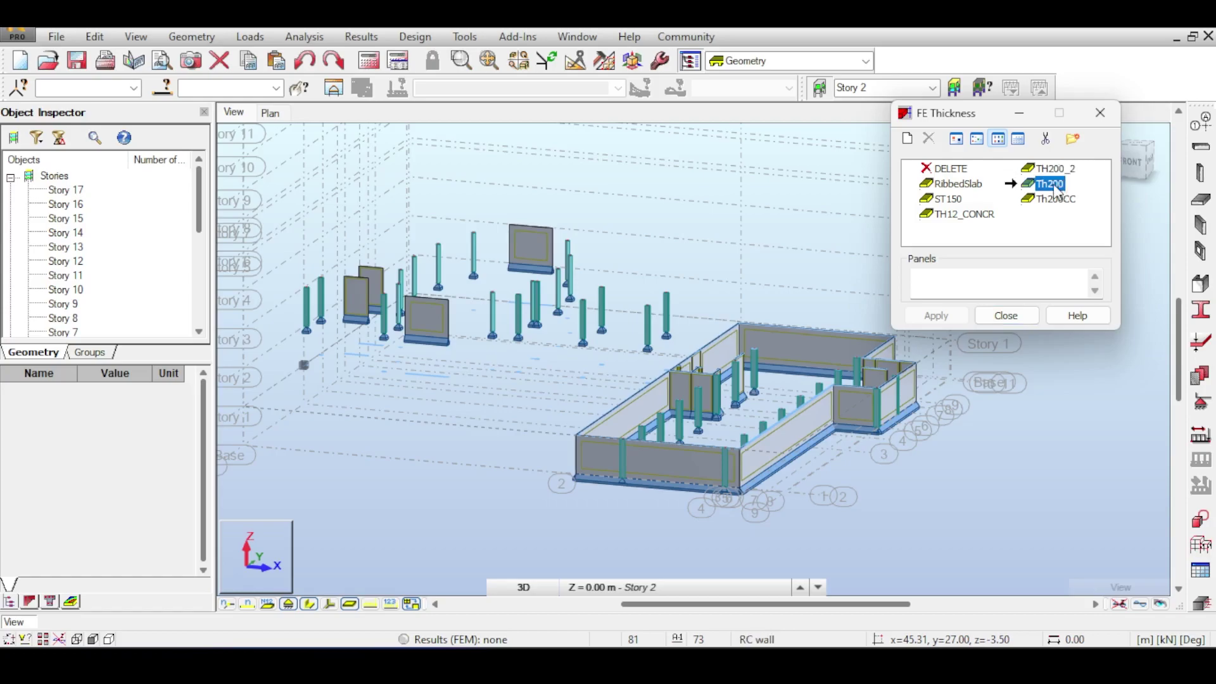
double_click(1052, 184)
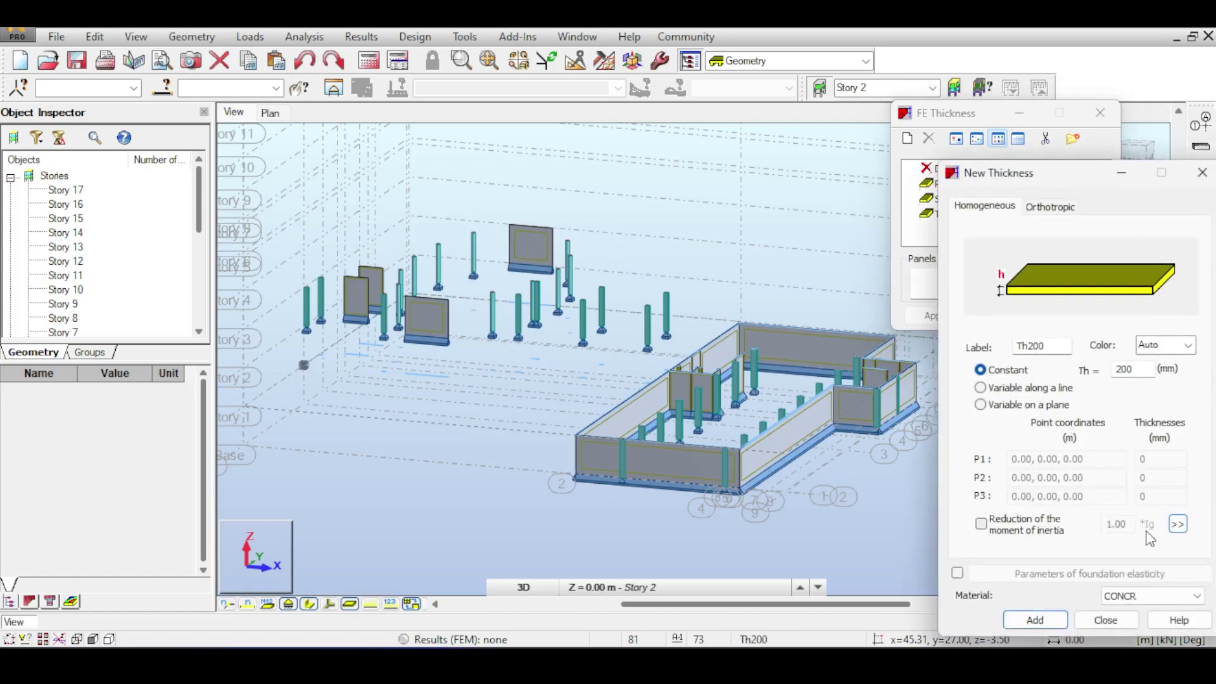
Enable the moment of inertia reduction for Th200 at 0.7*Ig and overwrite the existing thickness definition
key("ctrl+Tab")
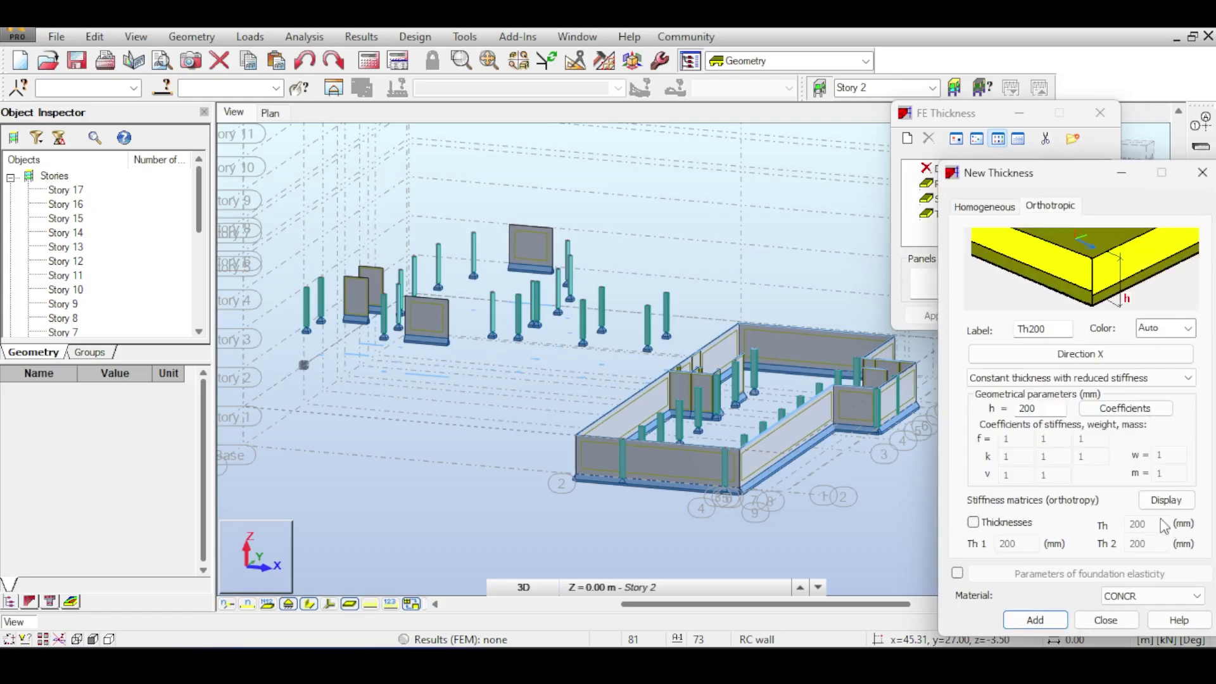
key("ctrl+Tab")
left_click(980, 524)
double_click(1114, 524)
type("0.7")
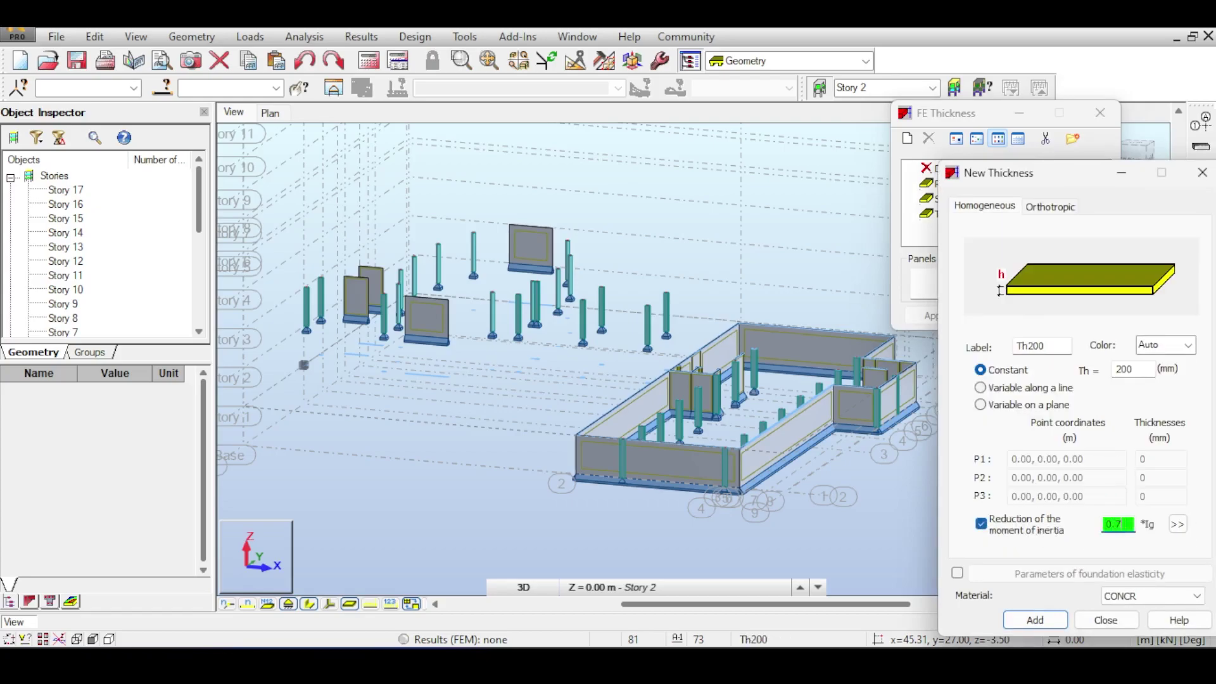
left_click(1043, 629)
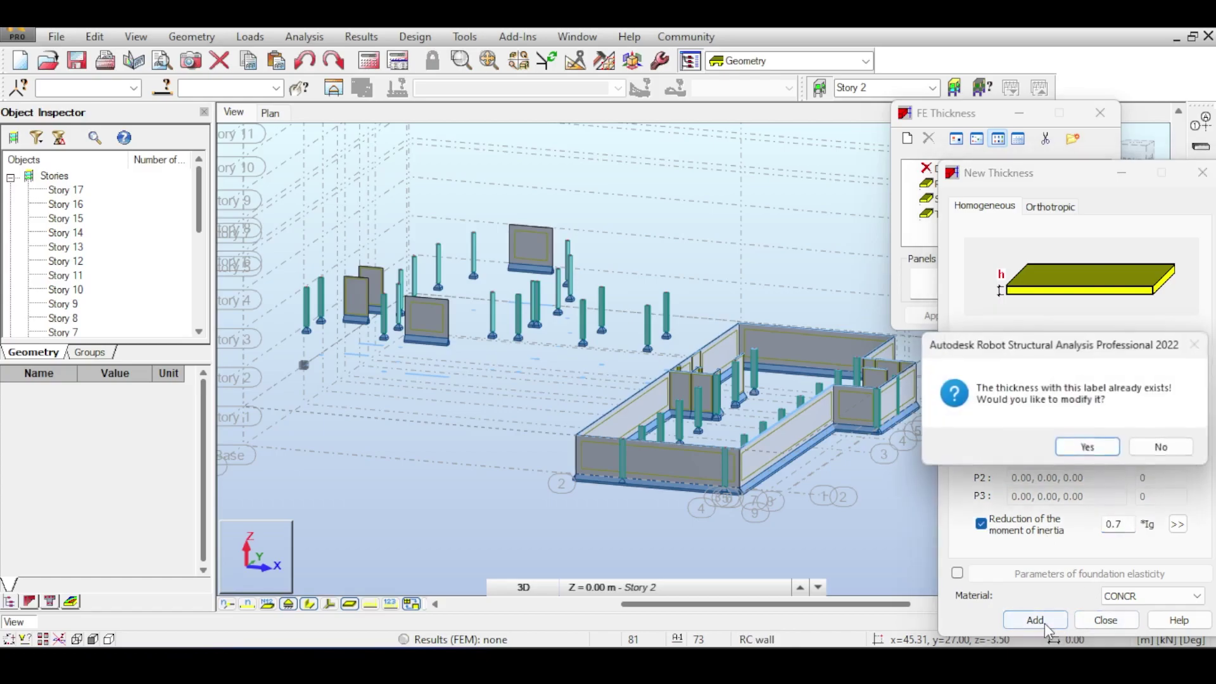
left_click(1084, 443)
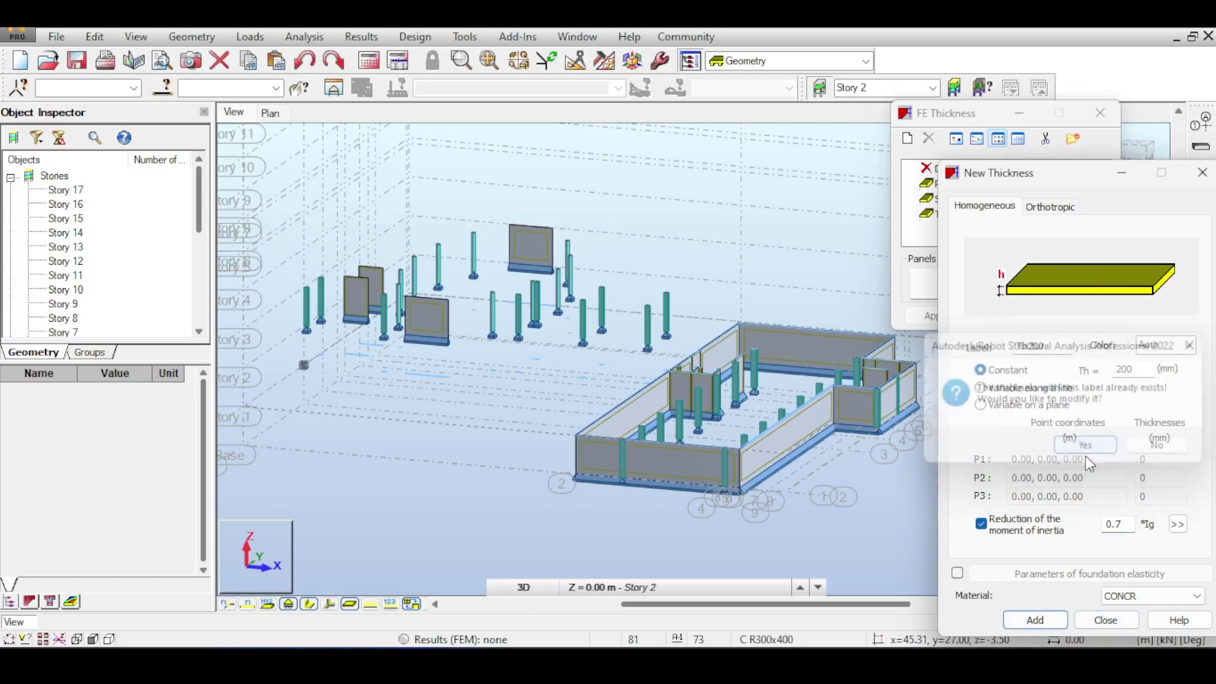
left_click(1108, 619)
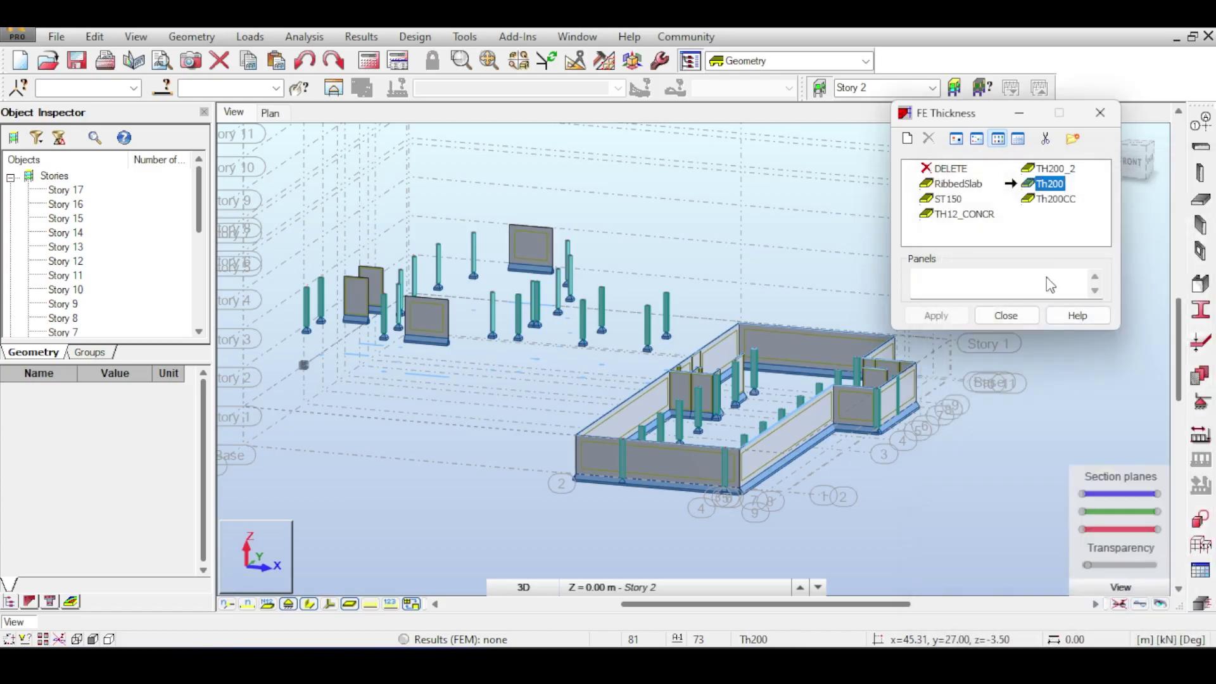
Assign the Th200 thickness to the window-selected wall panels, close FE Thickness and clear the selection
scroll(652, 231, "down", 5)
left_click_drag(351, 131, 808, 436)
left_click(1049, 185)
left_click(931, 315)
scroll(698, 268, "up", 3)
left_click(1004, 315)
left_click(662, 250)
Examine the arrangement of the walled enclosure, detached walls and columns in the 3D model, including from a raised front view
middle_click_drag(675, 255, 743, 286)
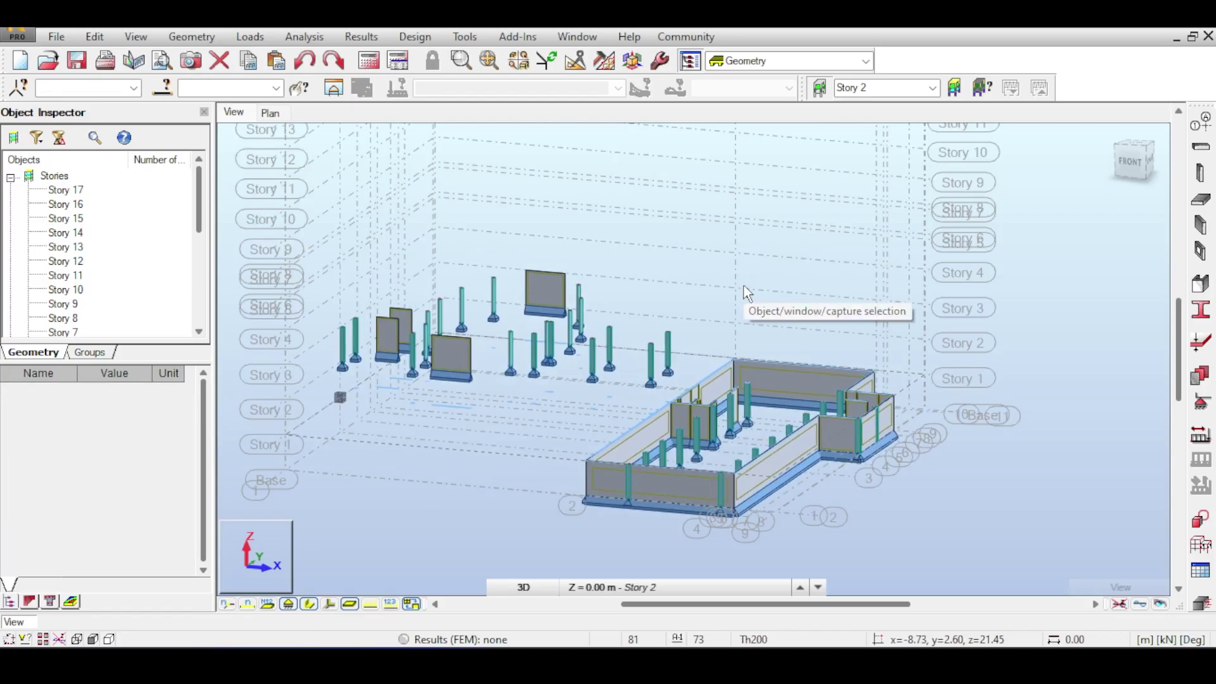
scroll(743, 285, "up", 3)
middle_click_drag(833, 263, 780, 233)
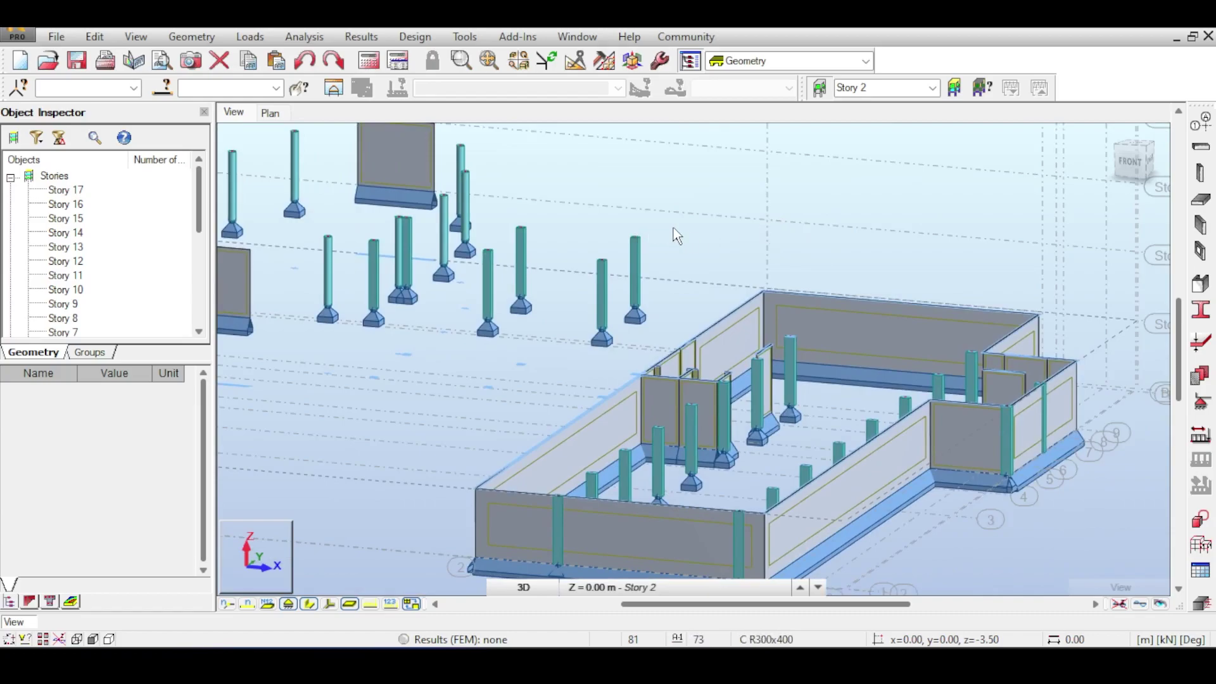
scroll(689, 210, "down", 1)
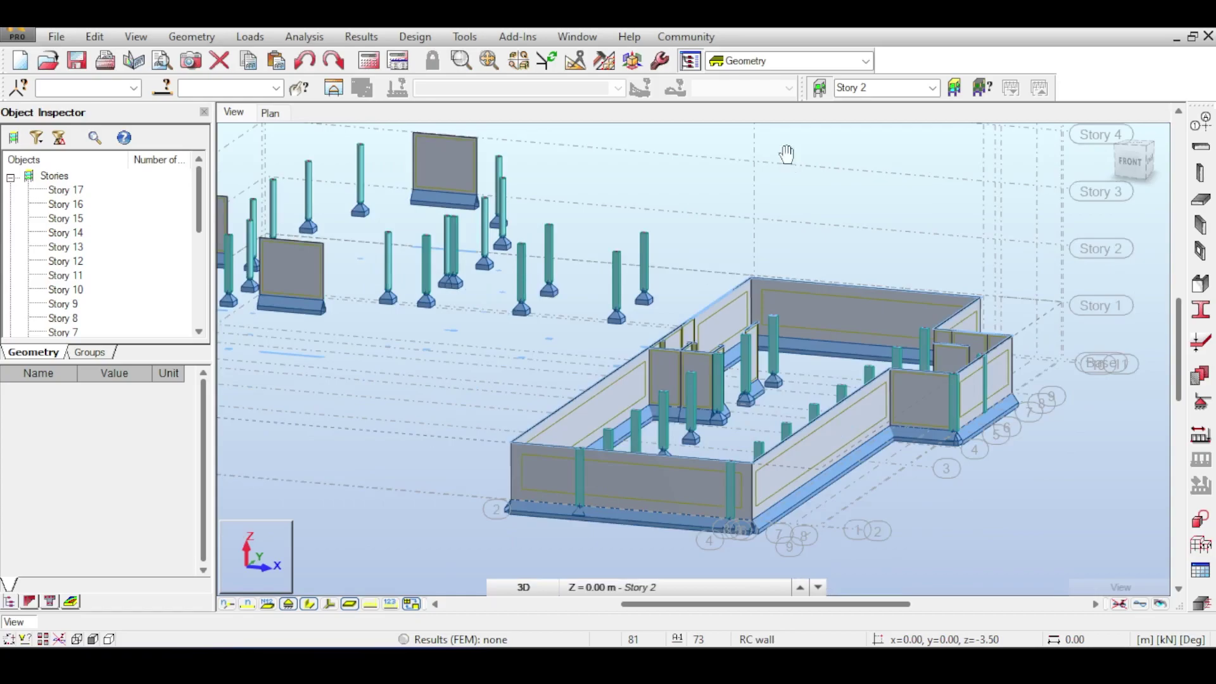
middle_click_drag(788, 155, 753, 177)
scroll(749, 183, "down", 1)
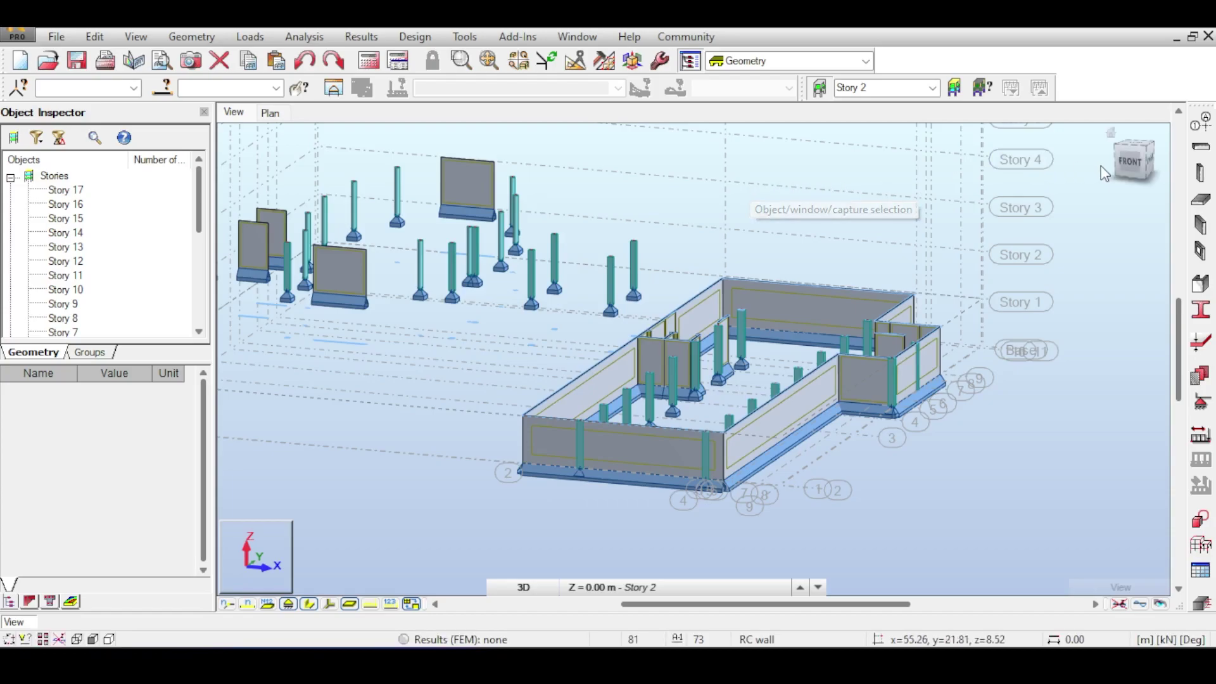
left_click(1145, 150)
middle_click_drag(950, 211, 852, 244)
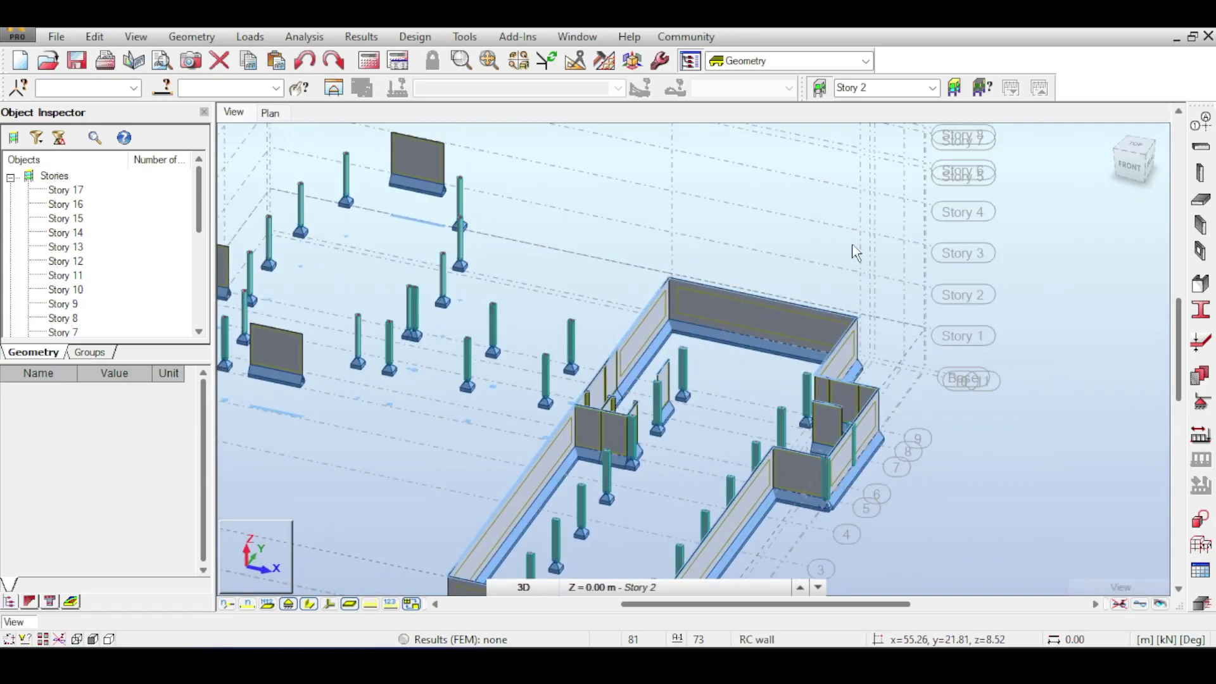
scroll(852, 251, "down", 3)
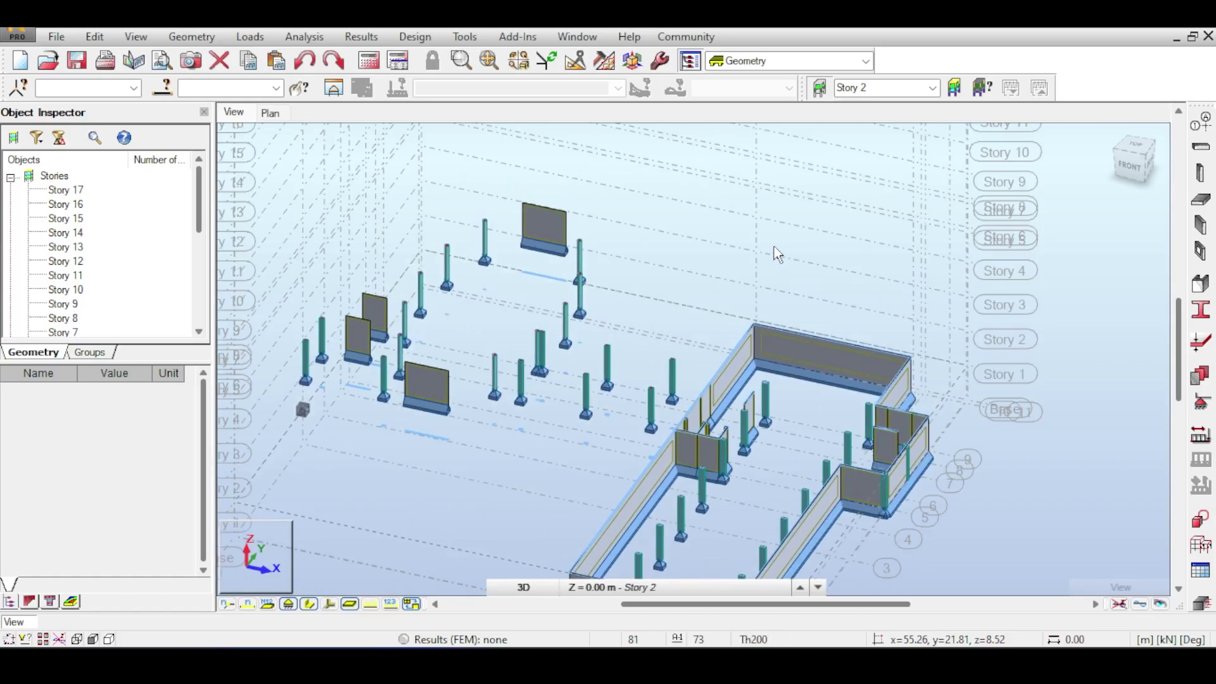
middle_click_drag(777, 253, 813, 252)
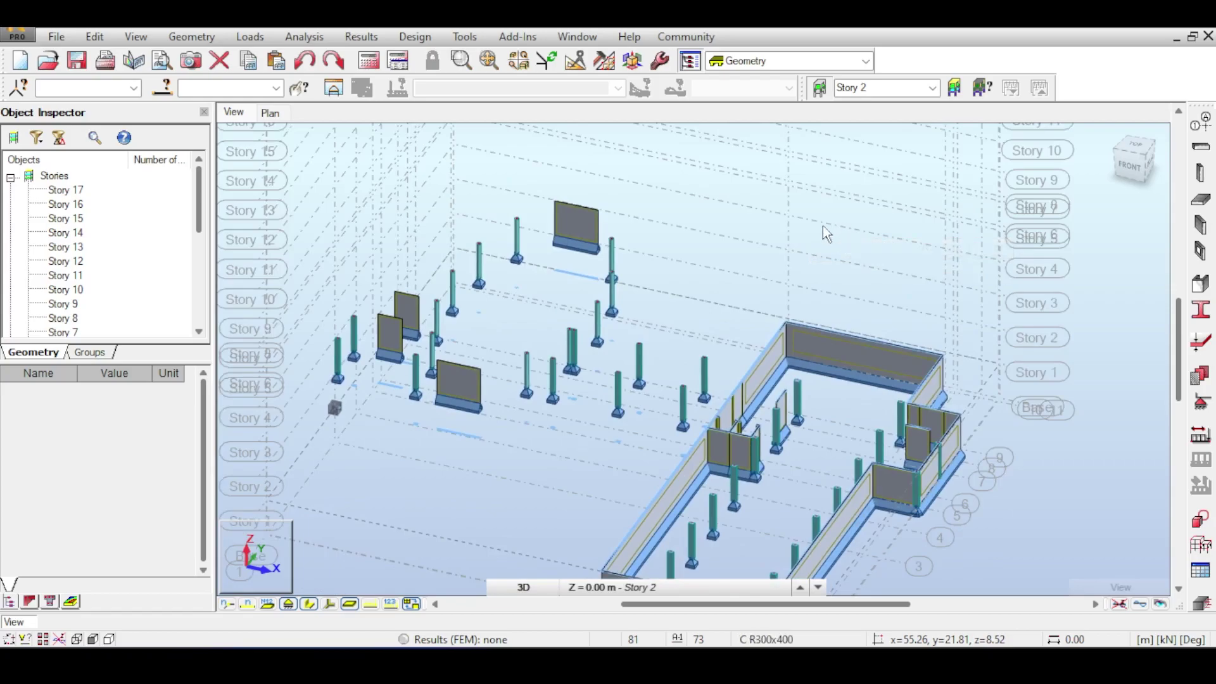
middle_click_drag(823, 225, 762, 181)
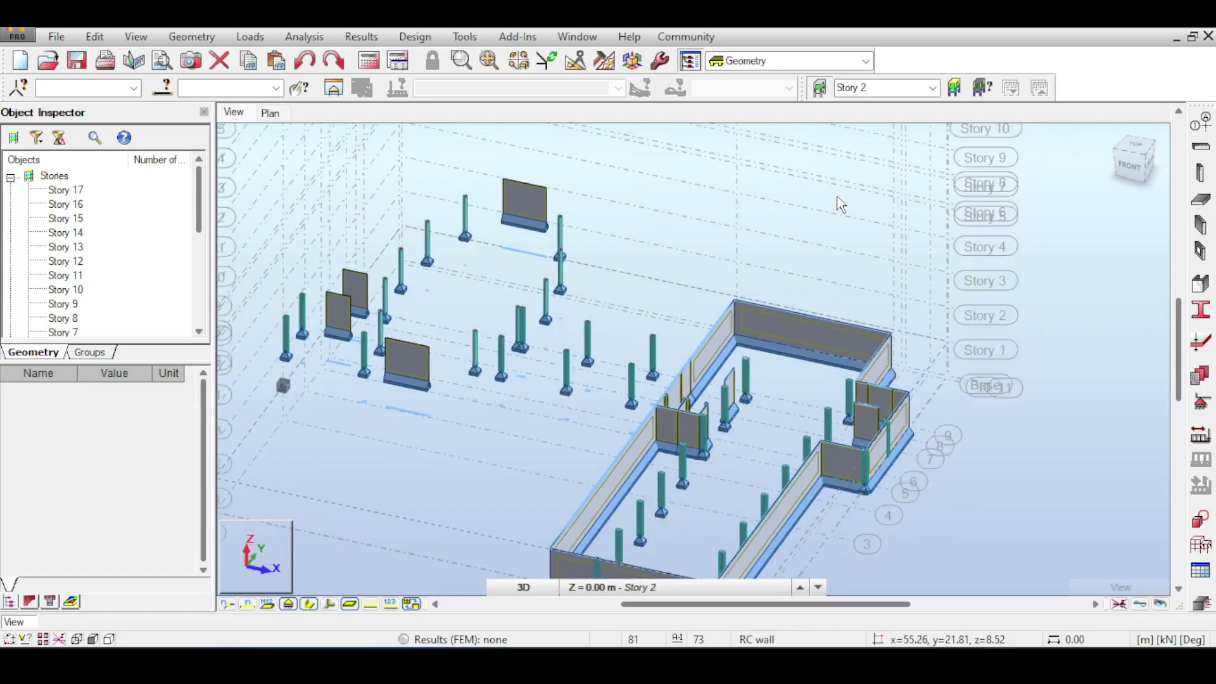
middle_click_drag(836, 195, 828, 174)
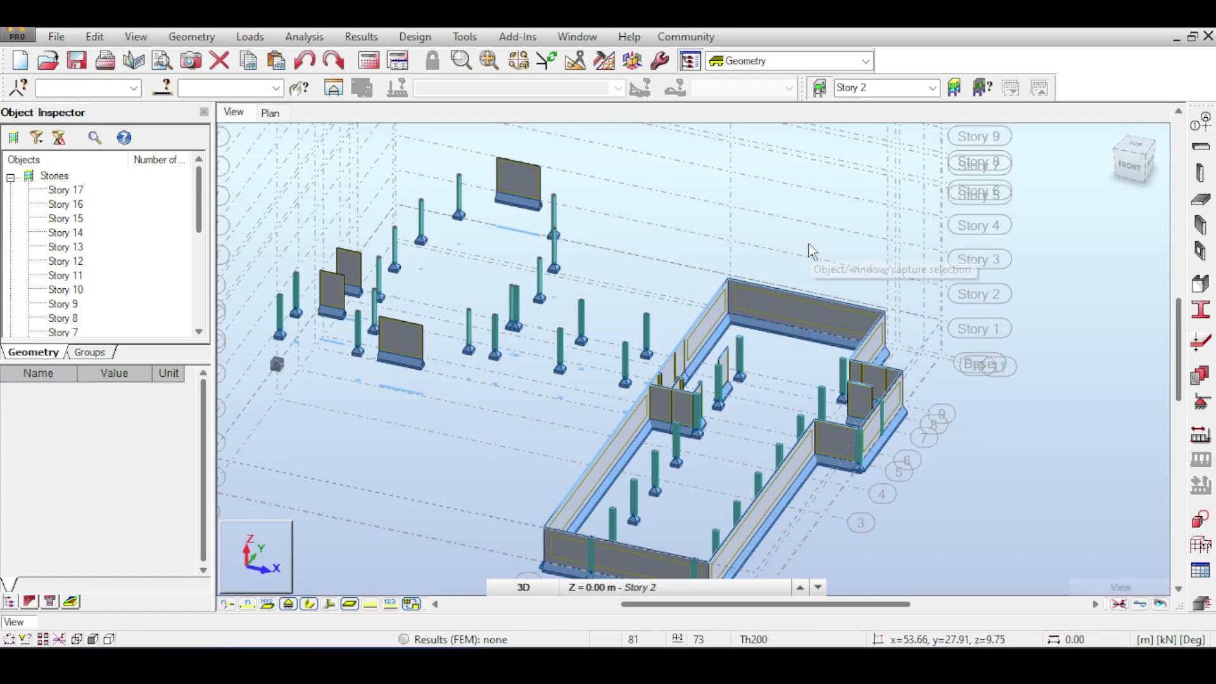
middle_click_drag(809, 245, 806, 221)
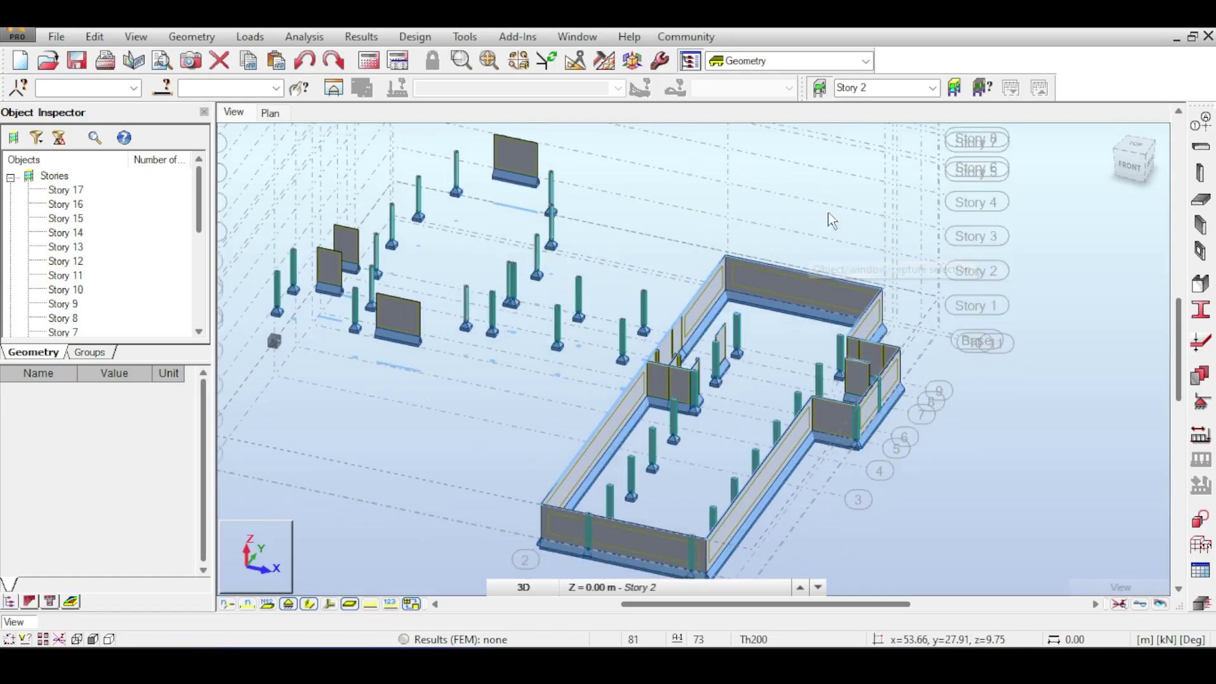
Switch to the finacniero drawing in AutoCAD and examine the ESTACIONAMIENTO parking layout with its two rows of bays
left_click(1141, 153)
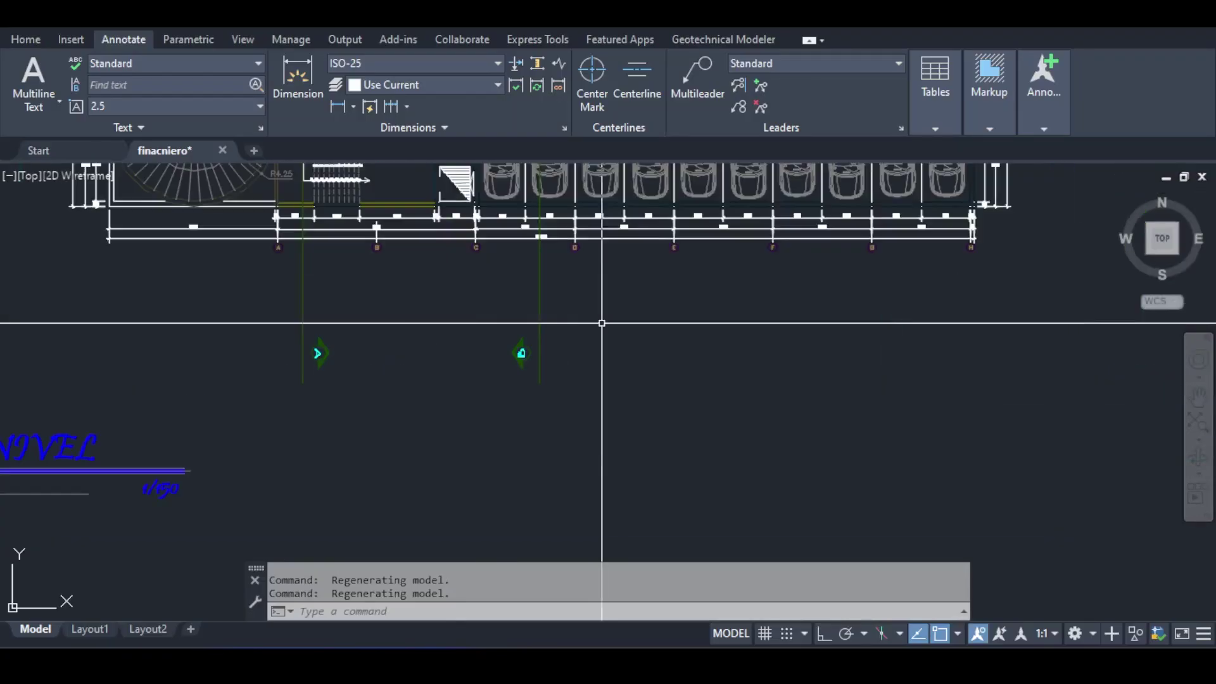
middle_click_drag(665, 234, 627, 418)
middle_click_drag(730, 293, 633, 390)
scroll(686, 385, "up", 6)
scroll(686, 393, "down", 3)
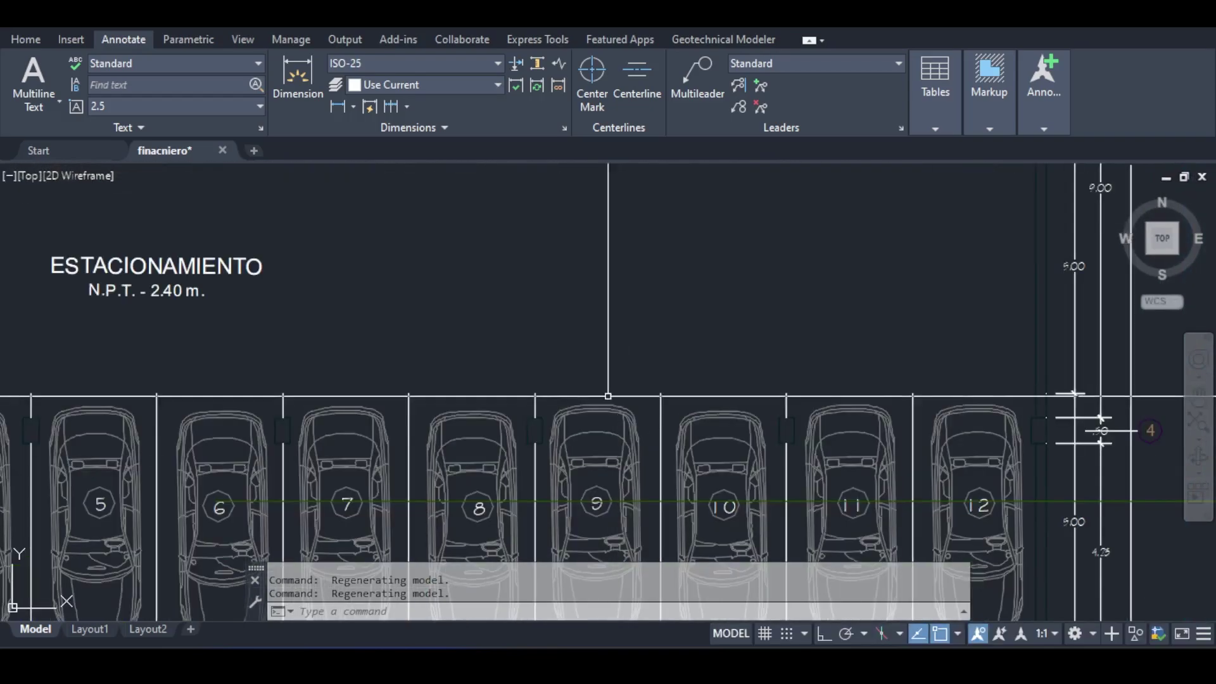
scroll(535, 431, "down", 4)
middle_click_drag(537, 429, 689, 398)
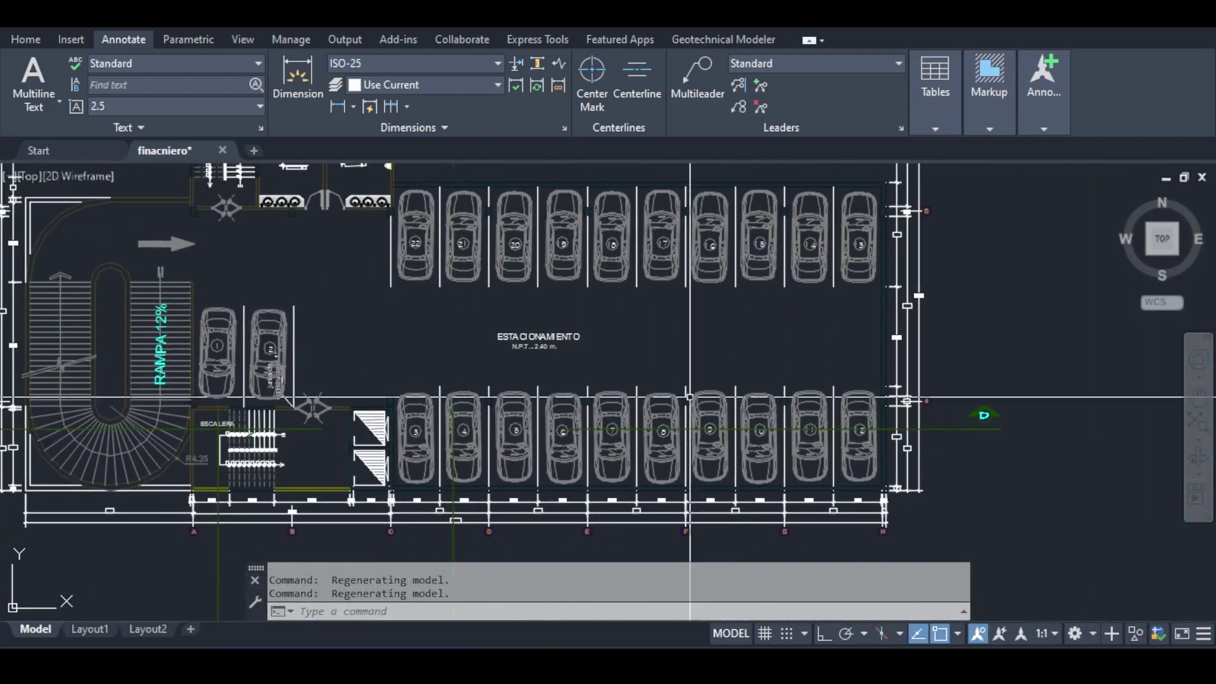
Check the bay and grid spacing dimensions below the lower parking row, and compare both rows within the overall basement plan
middle_click_drag(765, 304, 744, 188)
scroll(730, 308, "up", 8)
middle_click_drag(719, 407, 687, 171)
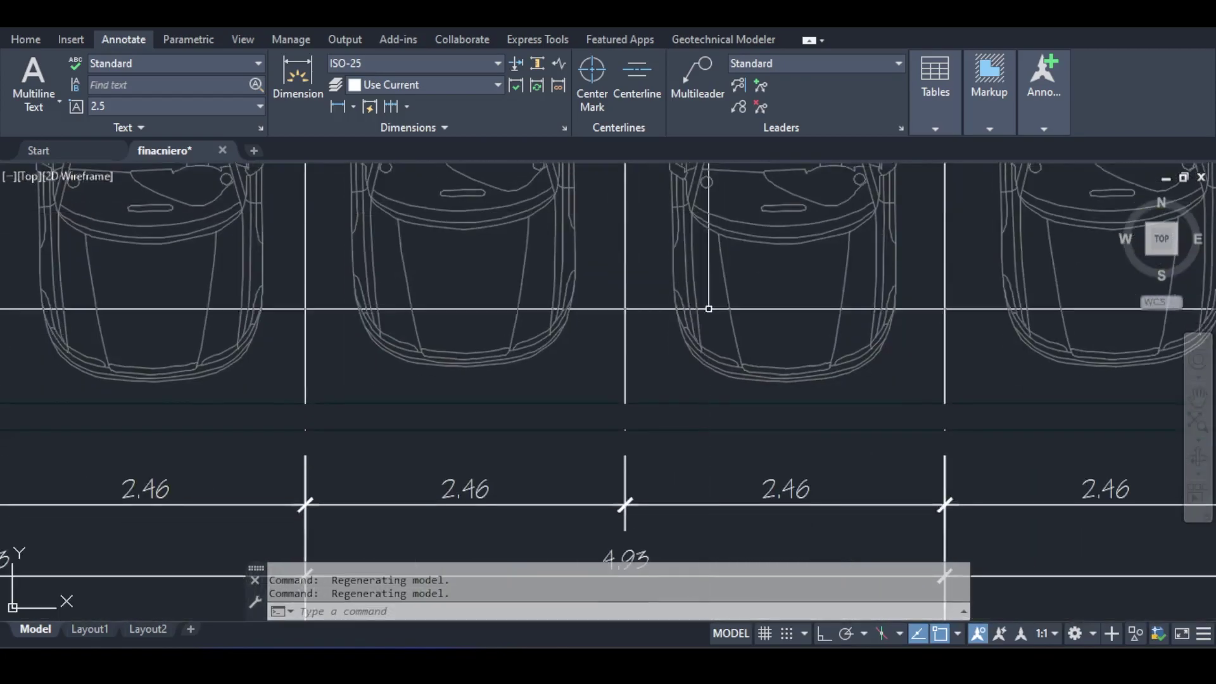
middle_click_drag(601, 551, 593, 370)
scroll(592, 371, "down", 2)
scroll(593, 370, "down", 2)
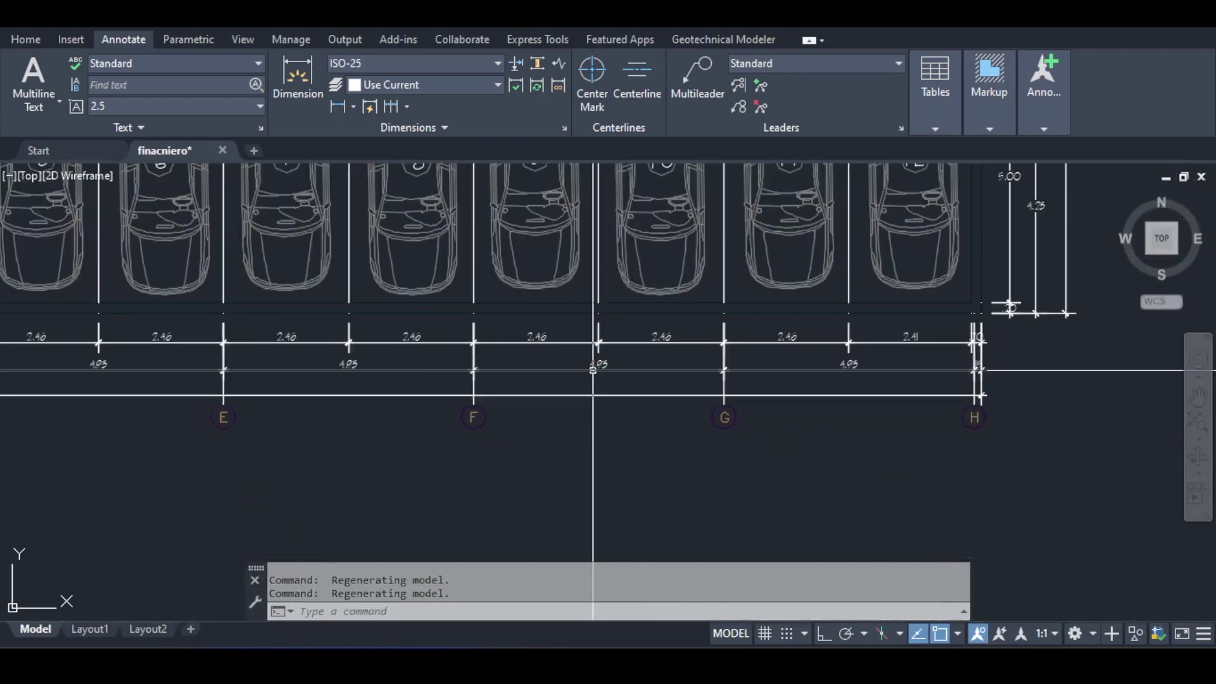
middle_click_drag(642, 256, 634, 505)
middle_click_drag(681, 184, 596, 466)
scroll(663, 348, "down", 2)
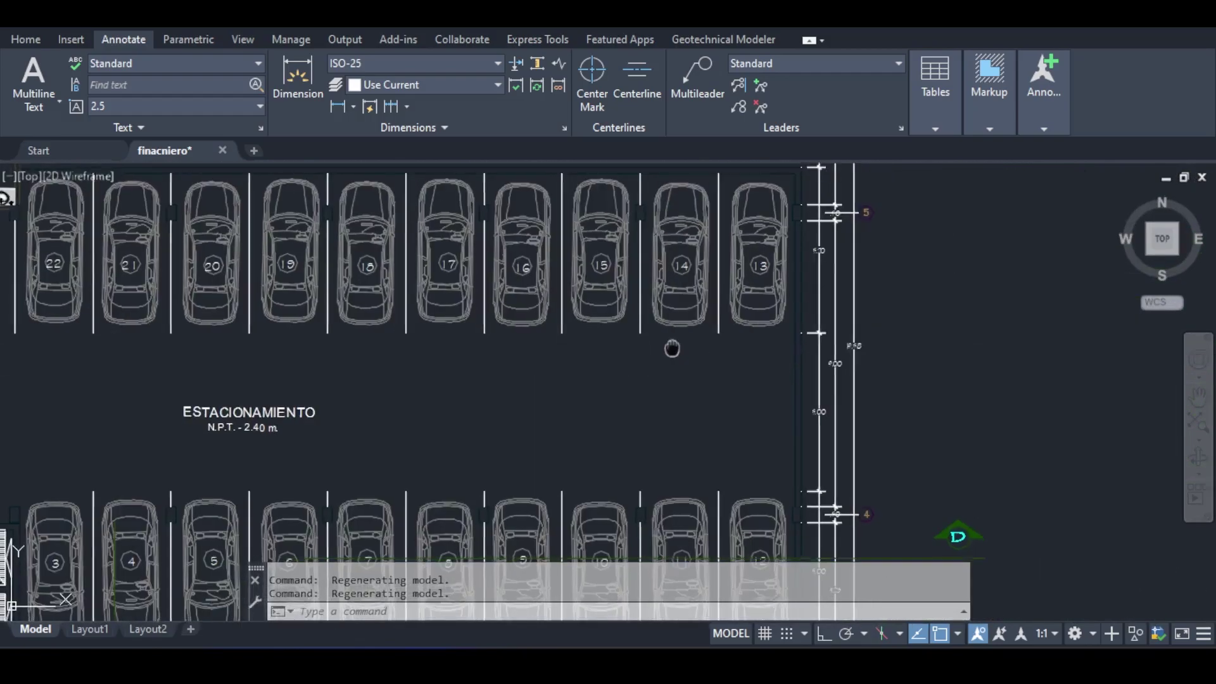
mouse_move(678, 353)
middle_mouse_down()
mouse_move(718, 367)
mouse_move(706, 347)
middle_mouse_up()
scroll(719, 361, "down", 2)
scroll(737, 265, "down", 2)
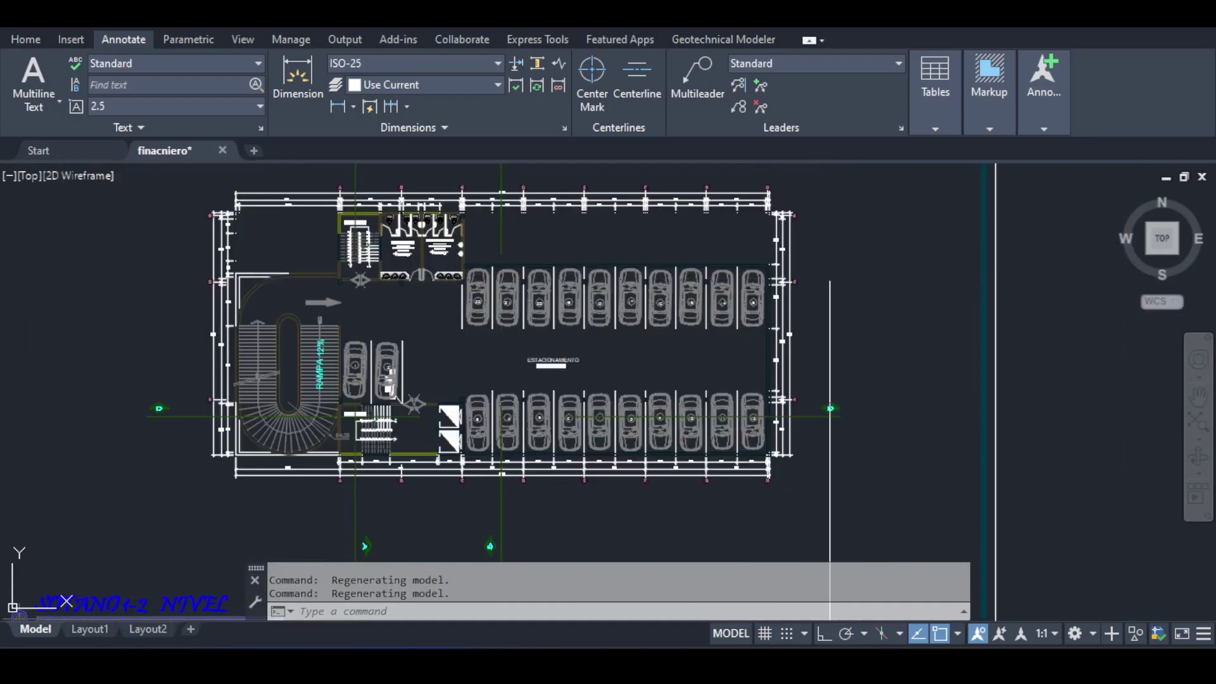
Inspect the column and bay dimensions between grids E, F and G along the basement plan's upper edge
scroll(700, 314, "up", 2)
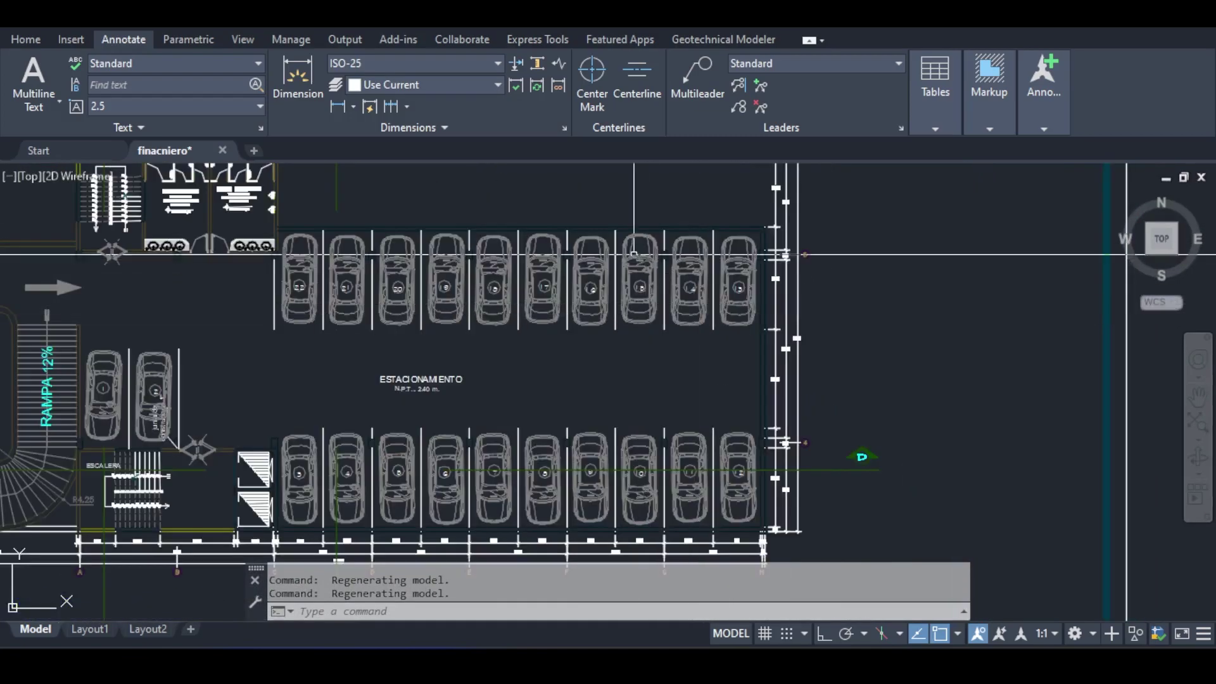
scroll(556, 258, "up", 3)
scroll(557, 259, "down", 3)
middle_click_drag(625, 225, 625, 444)
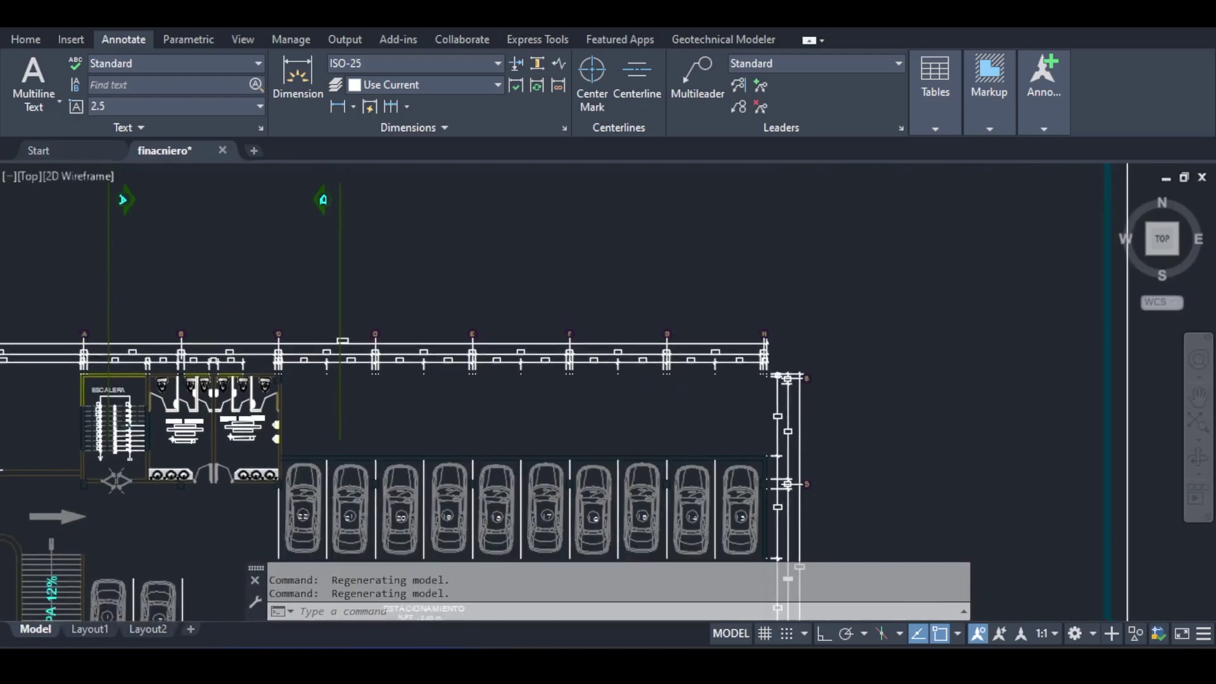
scroll(609, 352, "up", 3)
scroll(637, 350, "up", 3)
scroll(639, 353, "down", 5)
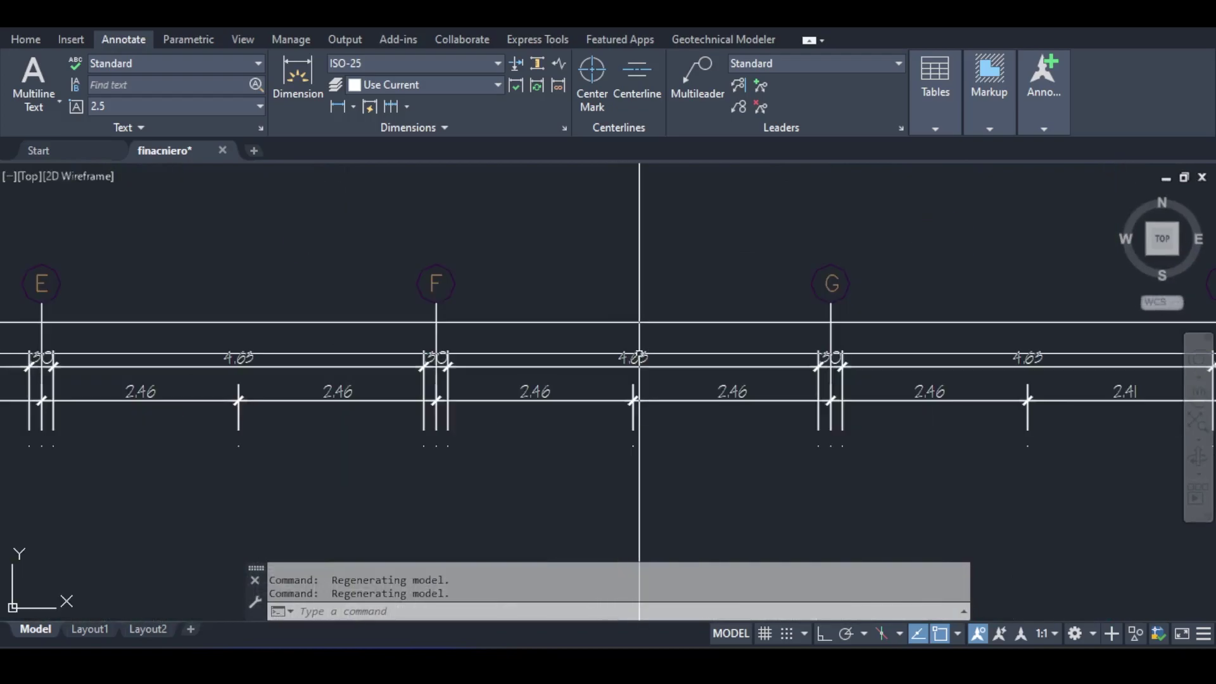
scroll(686, 337, "down", 4)
Examine the waiting hall, teller windows and CAJERO AUTOMATICO area in the floor plan, including the dimensions along grid D
mouse_move(953, 301)
middle_mouse_down()
mouse_move(578, 336)
mouse_move(187, 291)
middle_mouse_up()
scroll(656, 380, "up", 6)
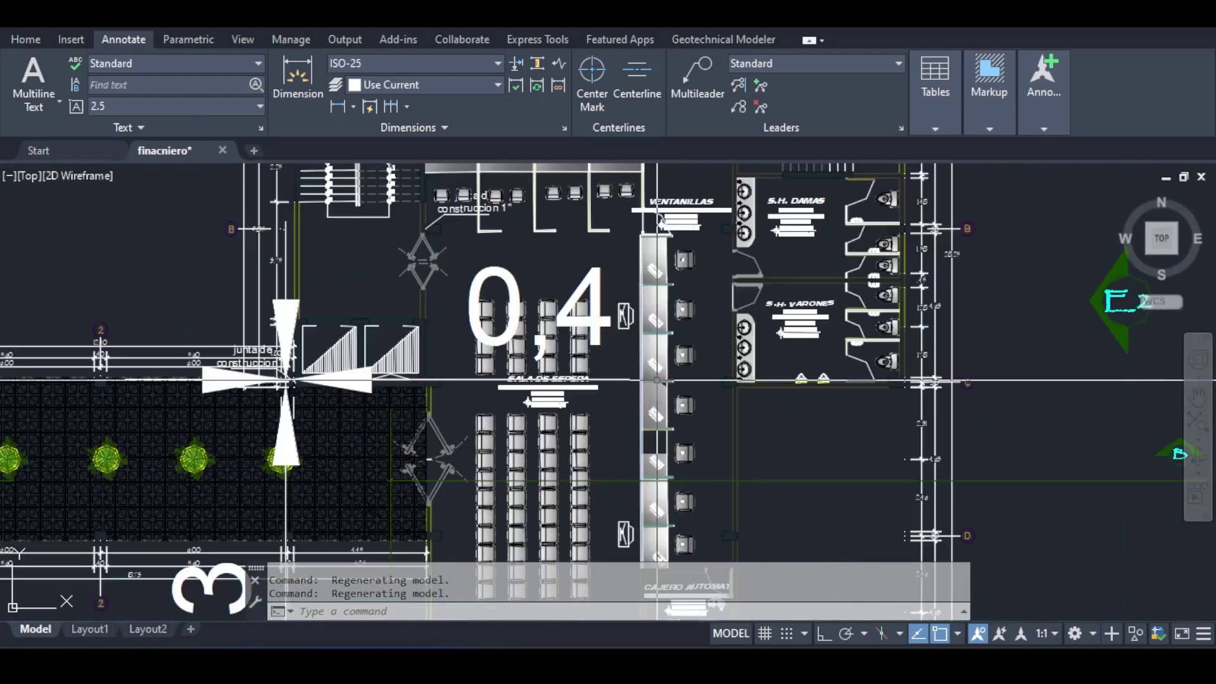
middle_click_drag(763, 480, 736, 290)
scroll(739, 298, "up", 2)
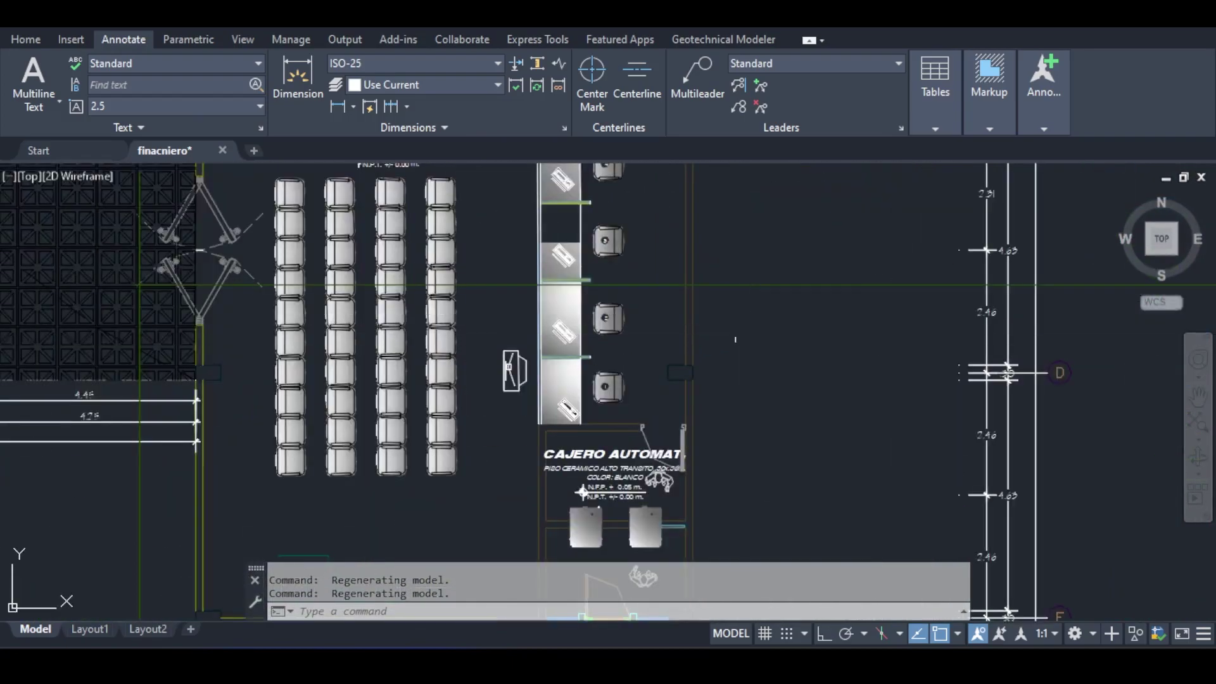
middle_click_drag(704, 343, 823, 381)
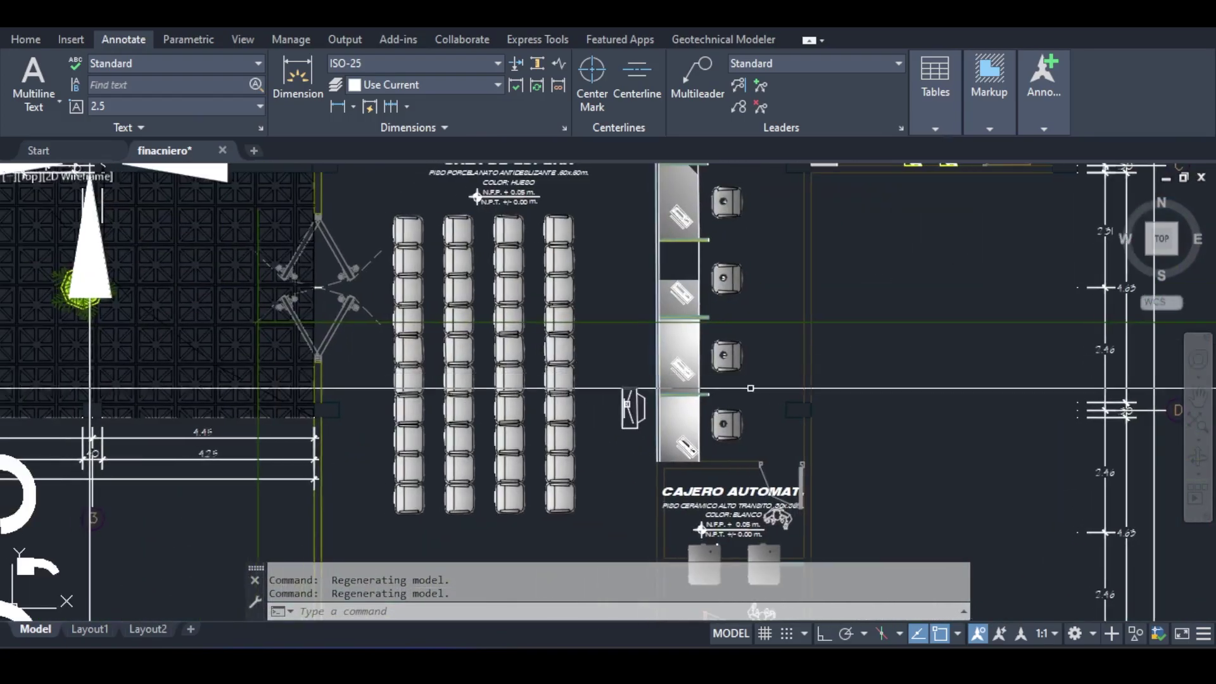
scroll(823, 380, "down", 6)
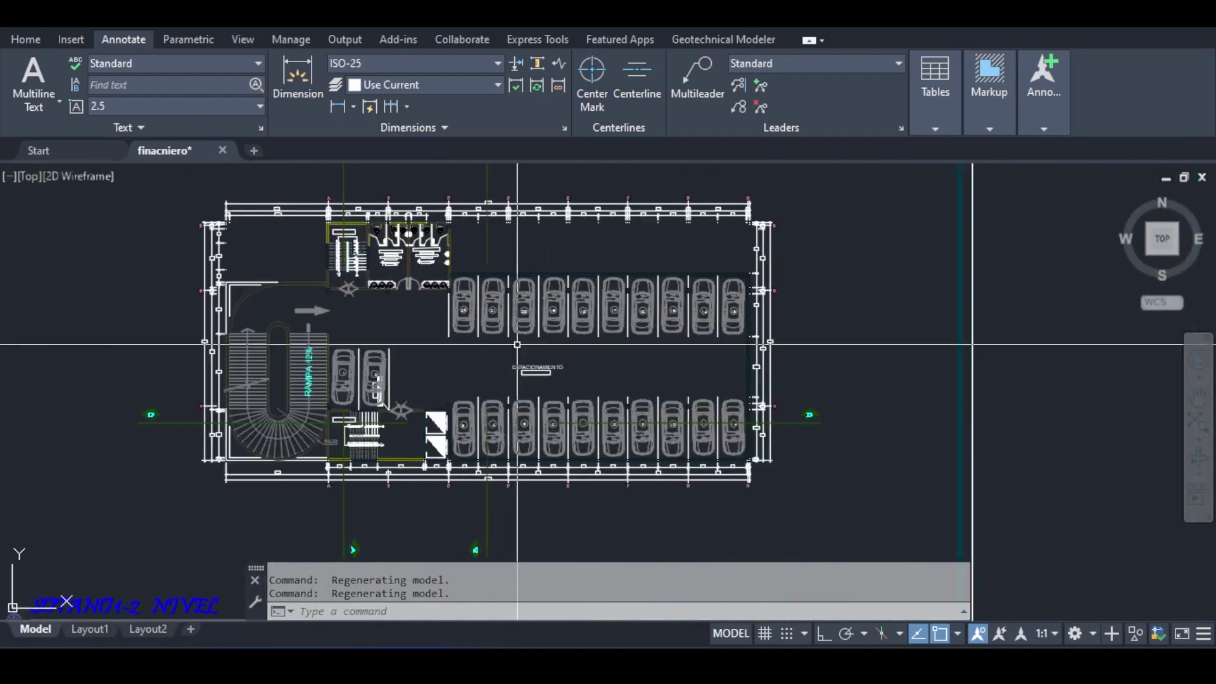
Examine both ESTACIONAMIENTO parking rows and the dimensions between grids 4, 5 and 6 in the basement plan
scroll(649, 340, "up", 4)
mouse_move(649, 340)
middle_mouse_down()
mouse_move(542, 379)
mouse_move(374, 230)
middle_mouse_up()
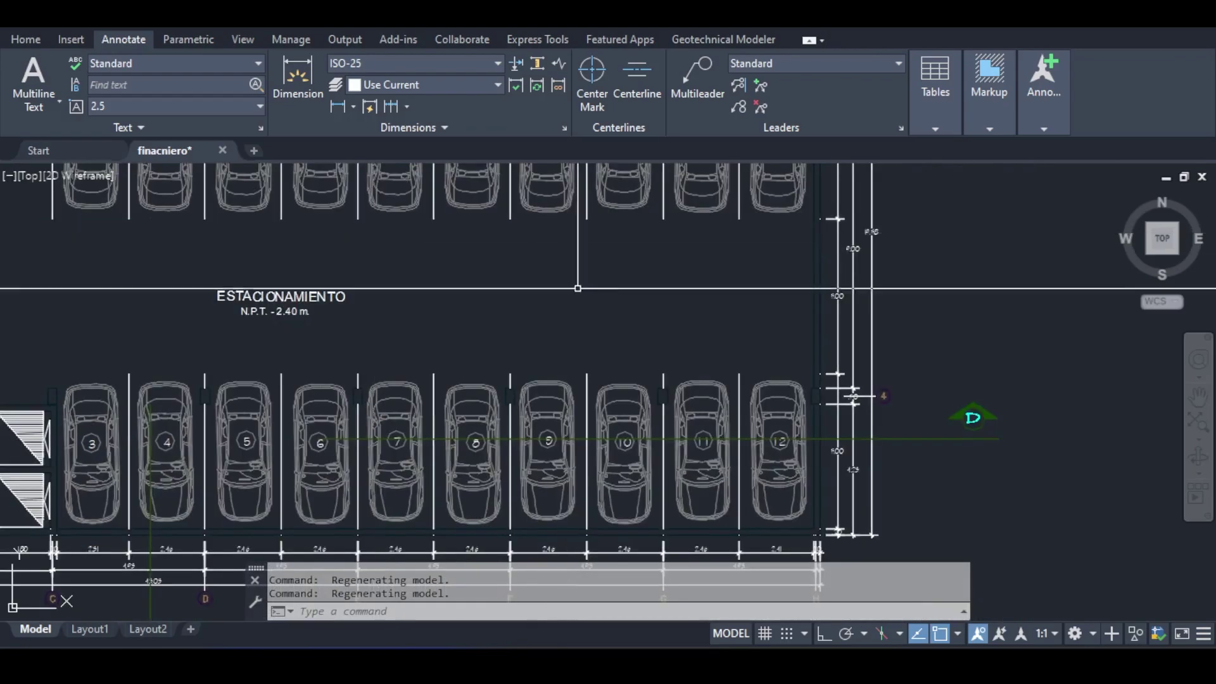
mouse_move(674, 258)
middle_mouse_down()
mouse_move(656, 215)
mouse_move(645, 237)
middle_mouse_up()
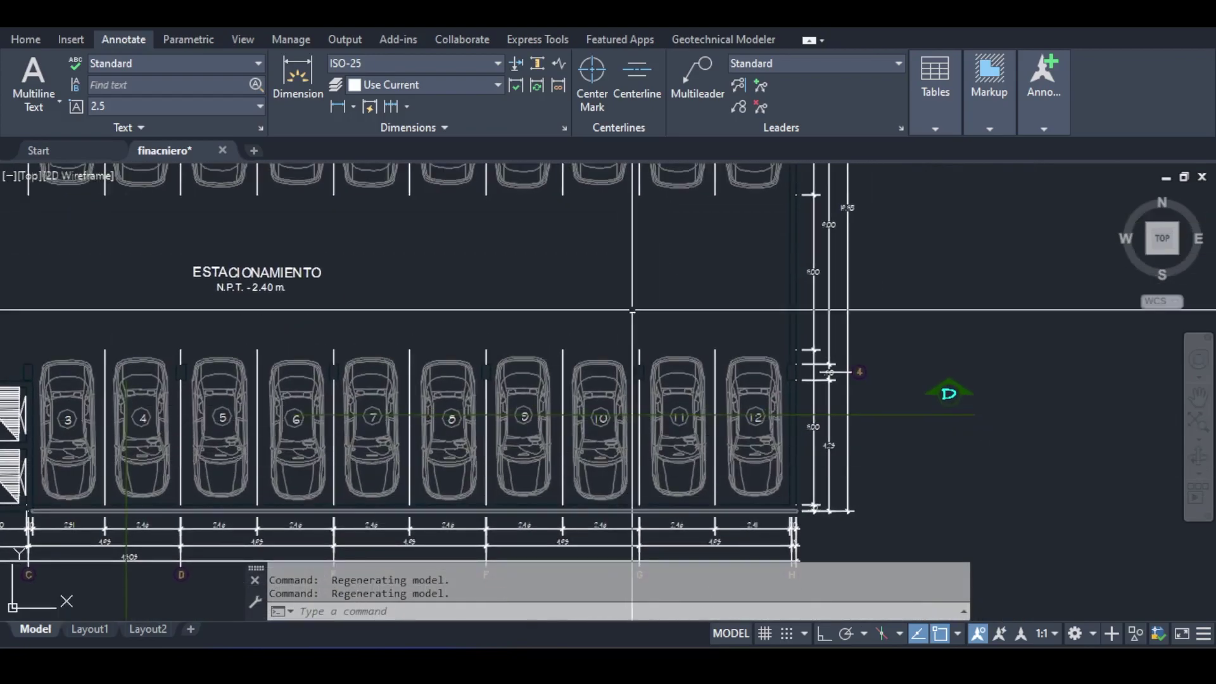
middle_click_drag(632, 312, 623, 388)
middle_click_drag(629, 313, 627, 536)
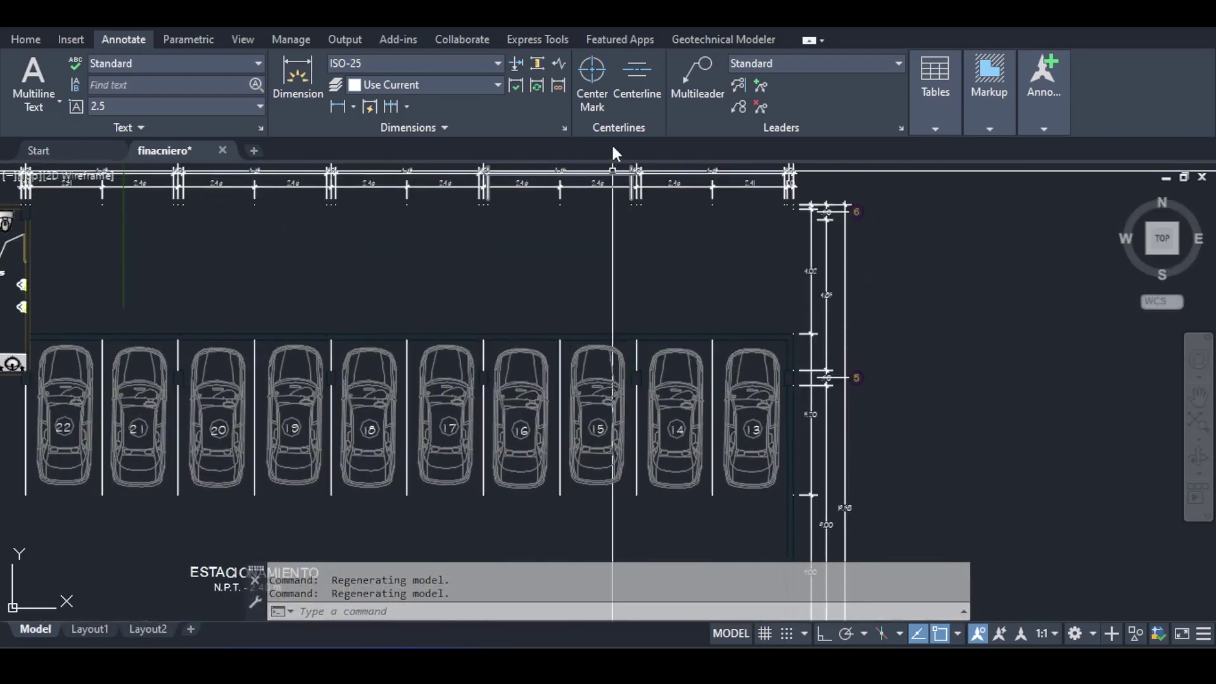
middle_click_drag(658, 468, 656, 287)
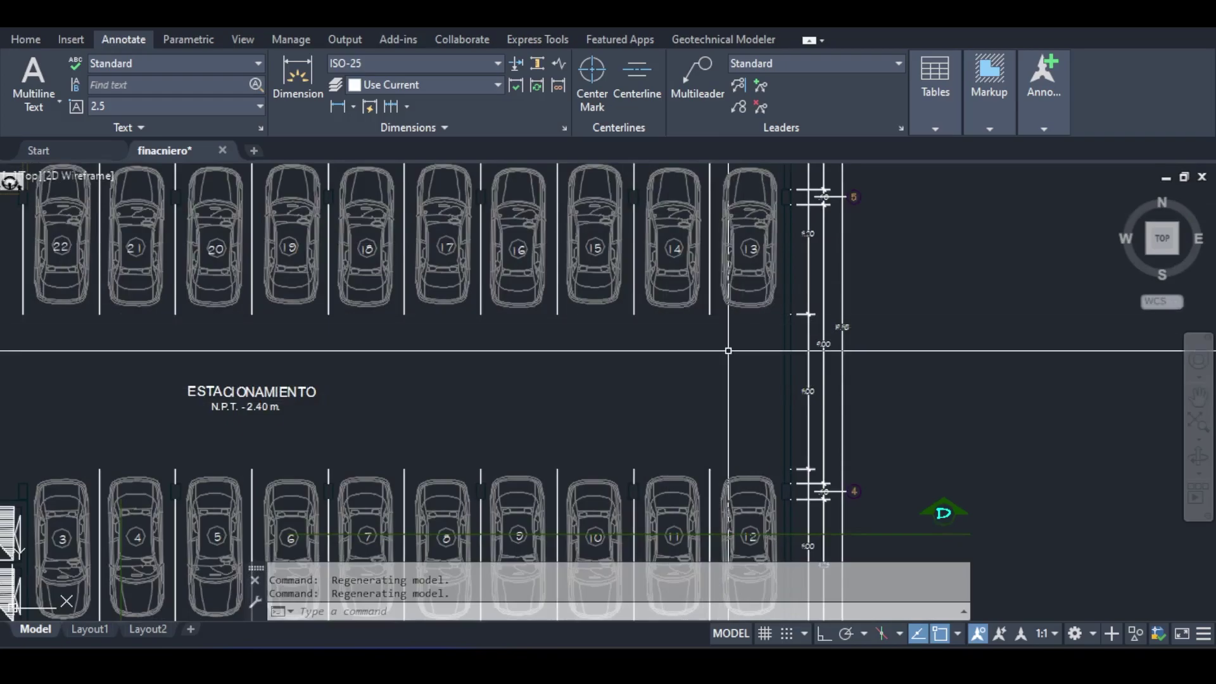
scroll(728, 350, "down", 5)
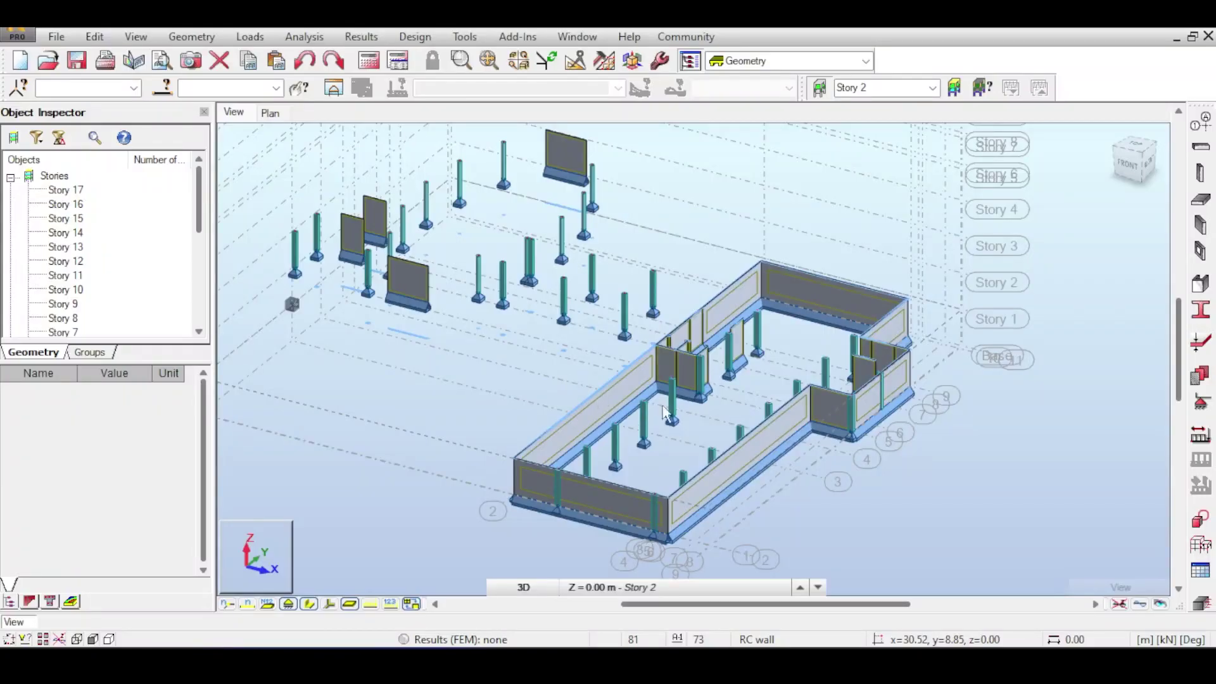
Switch to the model in Robot Structural Analysis and review the section types and sections offered for a new beam
scroll(746, 382, "up", 3)
middle_click_drag(746, 382, 809, 293)
left_click(1200, 147)
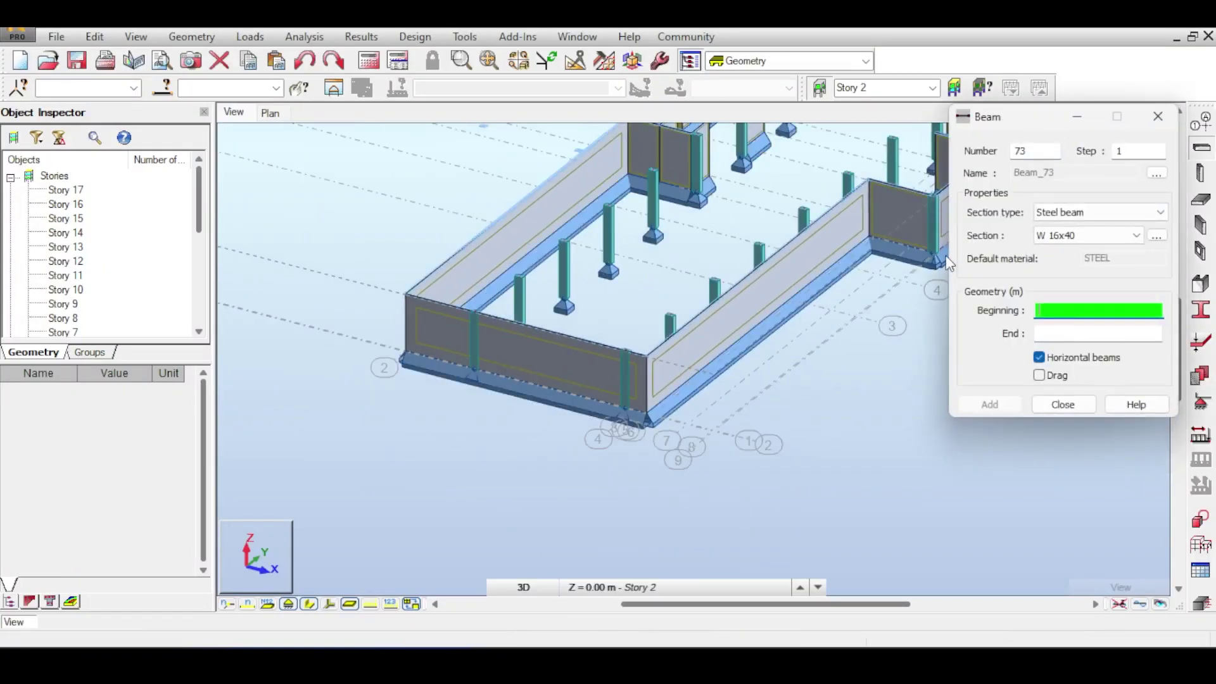
left_click(1073, 218)
left_click(1066, 238)
left_click(1135, 236)
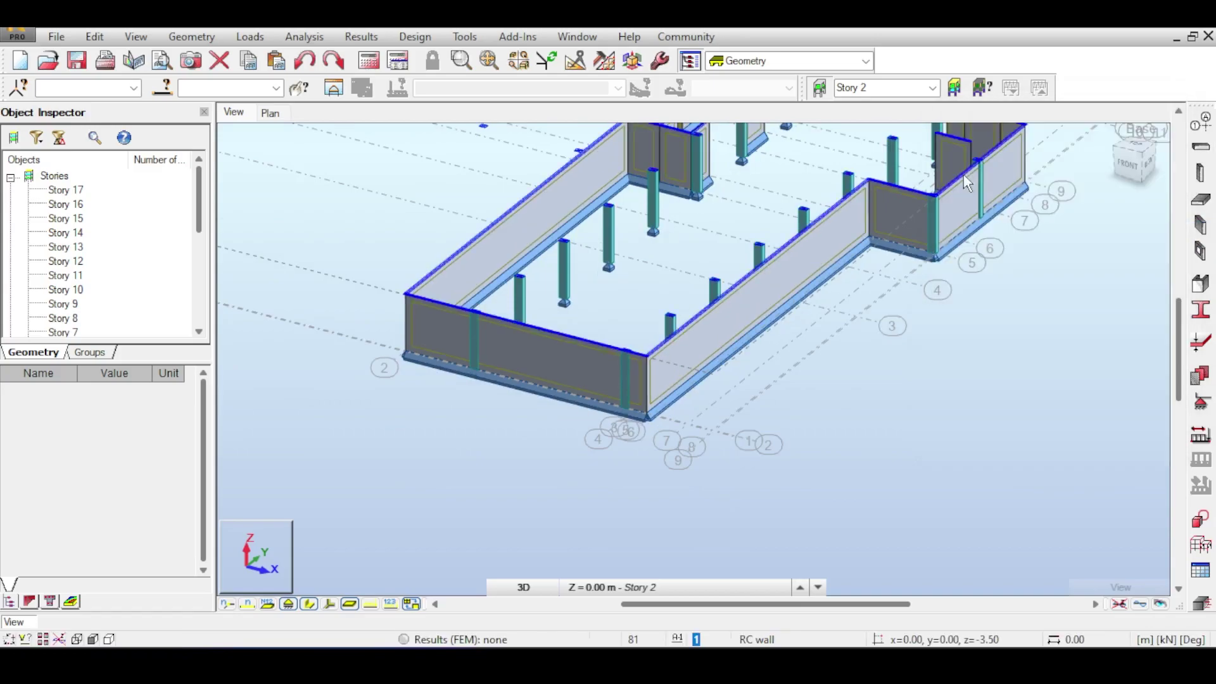
middle_click_drag(873, 269, 836, 319, "shift")
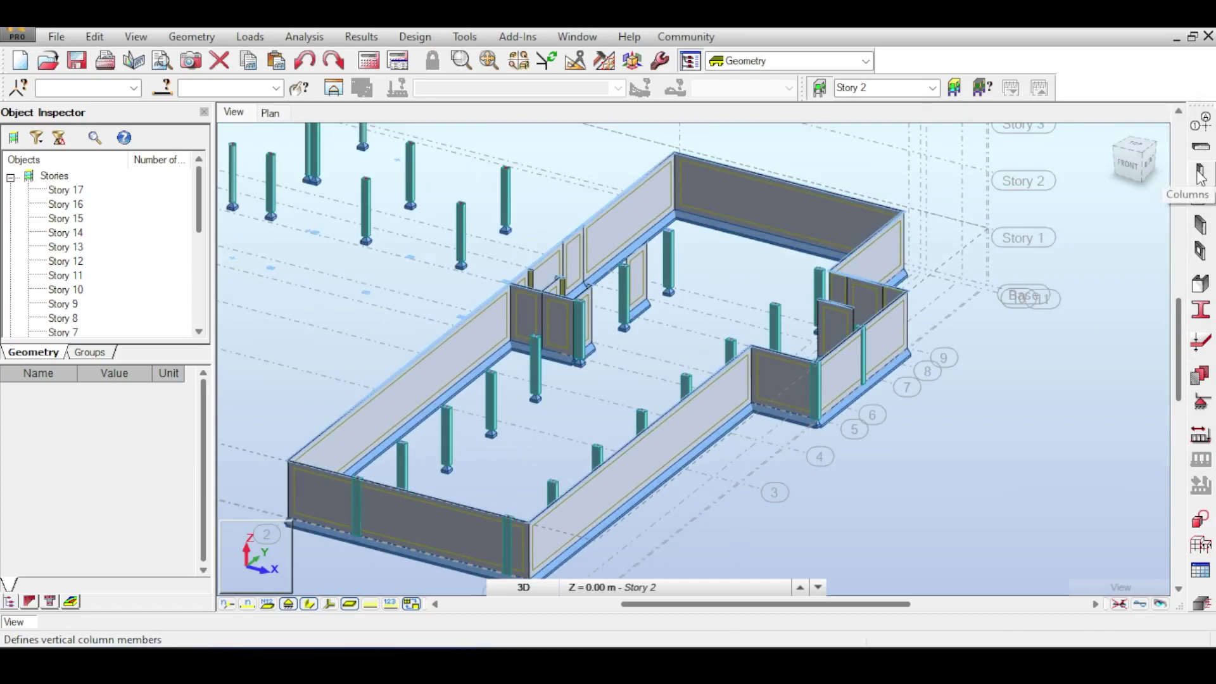
Check the section dimensions of the interior column in front of the inner wall core in its member properties
scroll(545, 374, "up", 3)
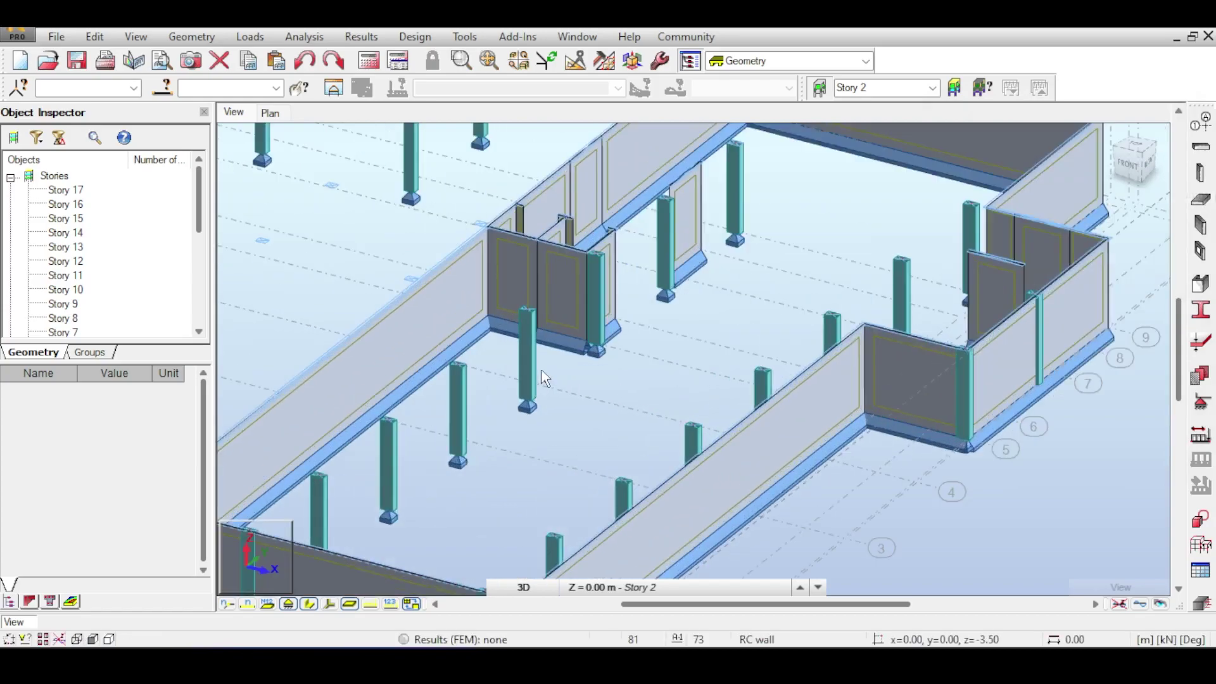
left_click(521, 358)
right_click(521, 362)
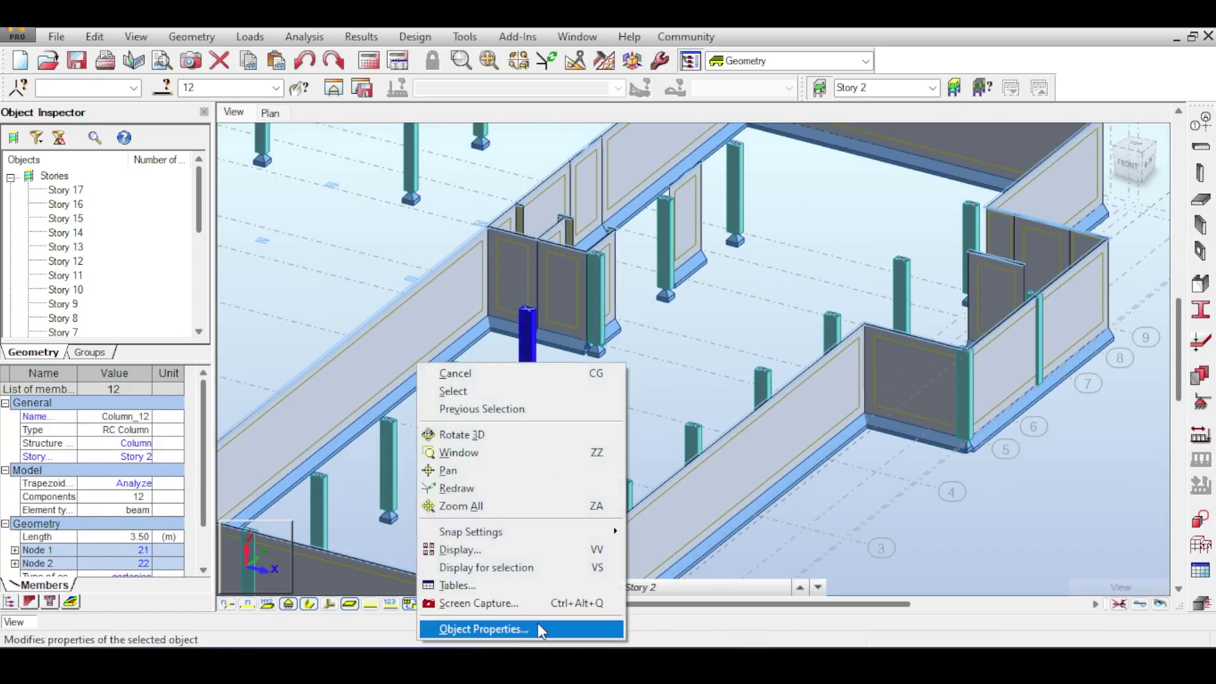
left_click(540, 627)
left_click(891, 147)
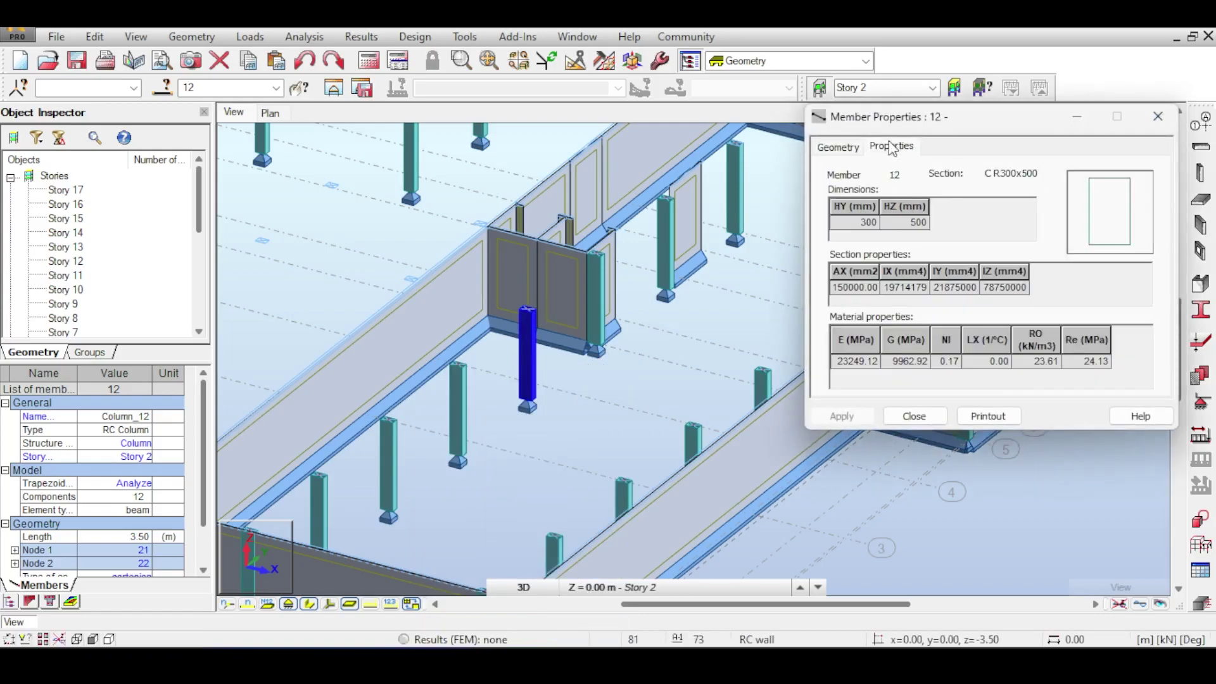
left_click(880, 223)
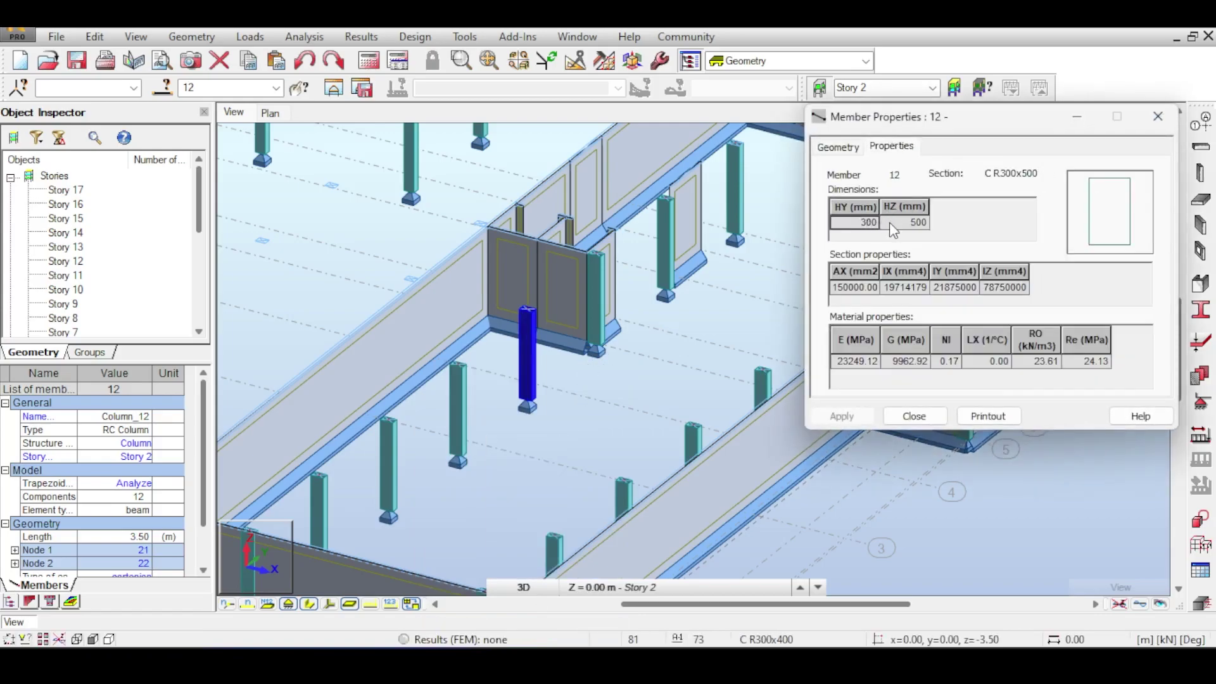
left_click(889, 227)
left_click(1170, 114)
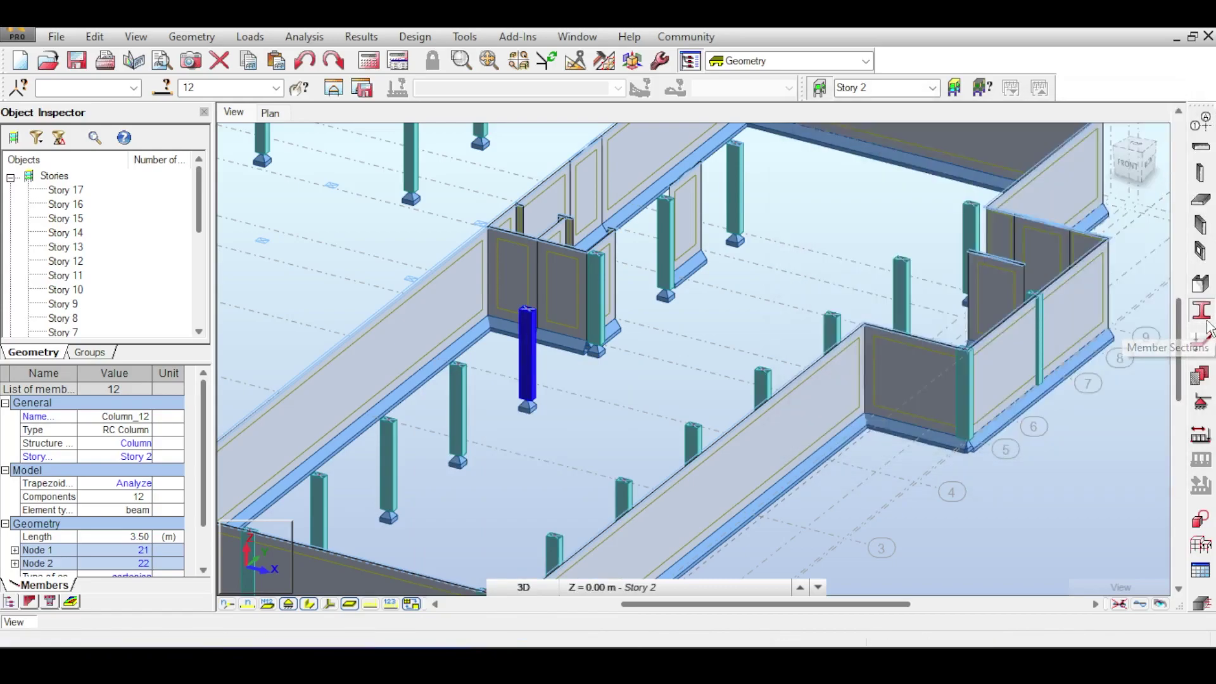
Check the inertia reduction settings in the C R300x400 and C R500x300 column section definitions
left_click(1200, 309)
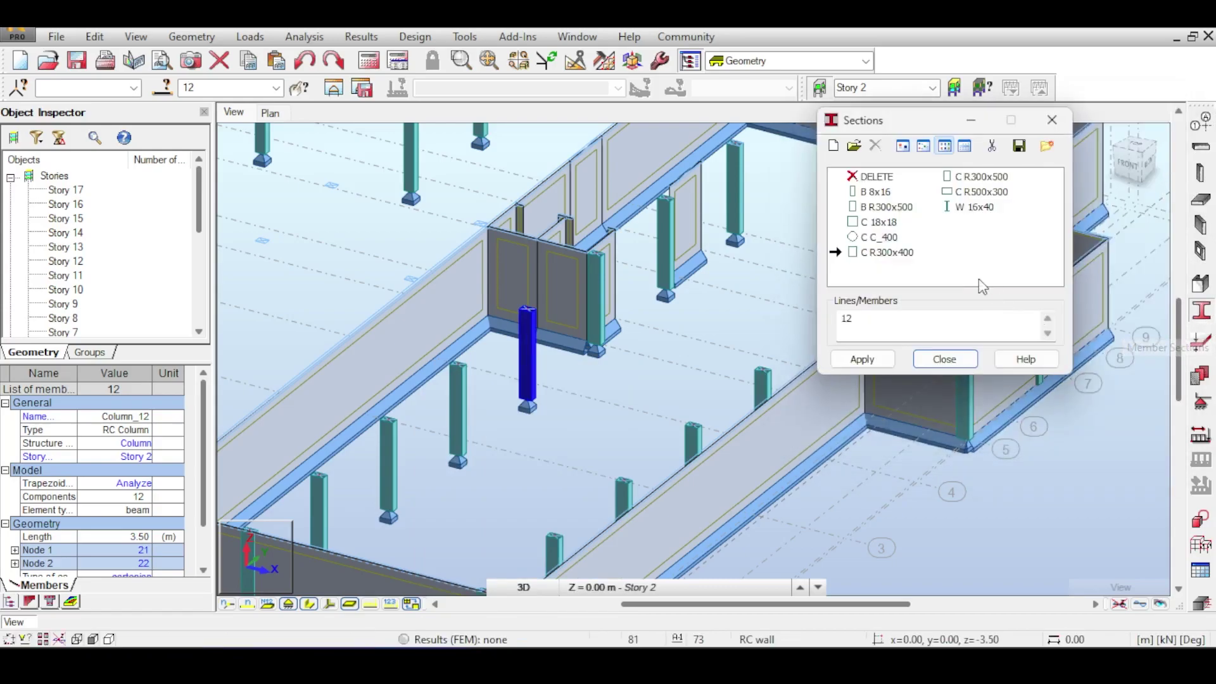
double_click(898, 254)
left_click(1143, 222)
double_click(988, 192)
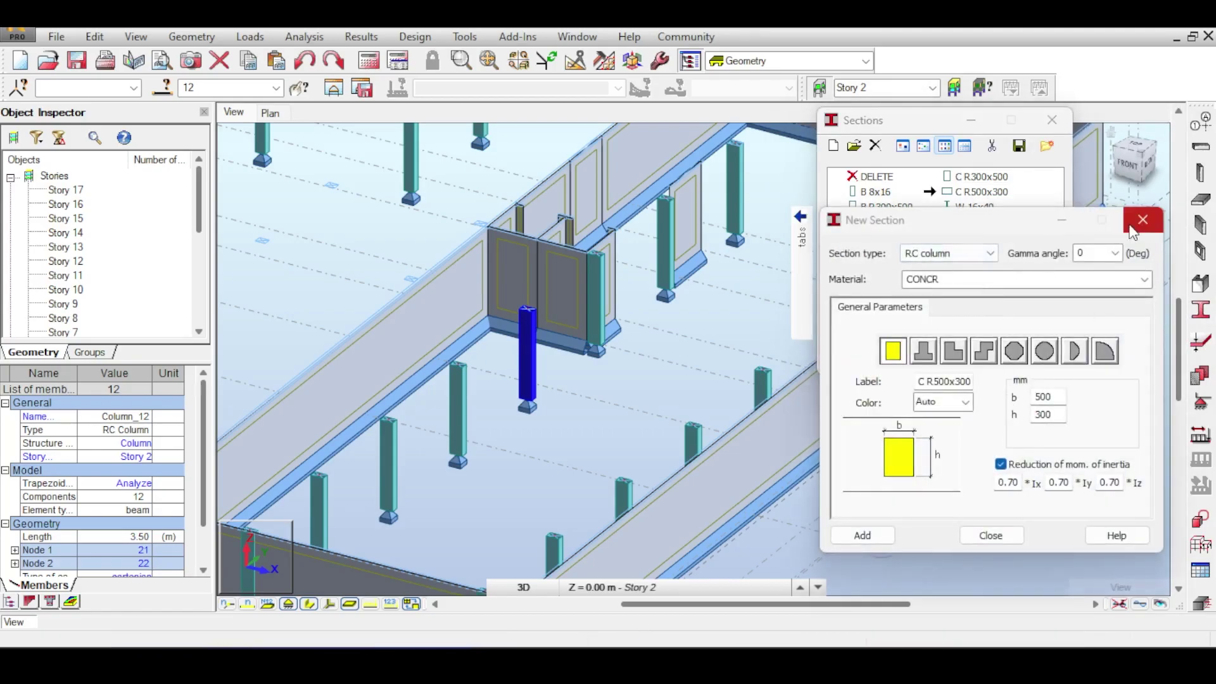
left_click(1130, 226)
Enable the moment of inertia reduction for the B R300x500 beam section with 0.35 for Ix, Iy and Iz, and save it
double_click(887, 206)
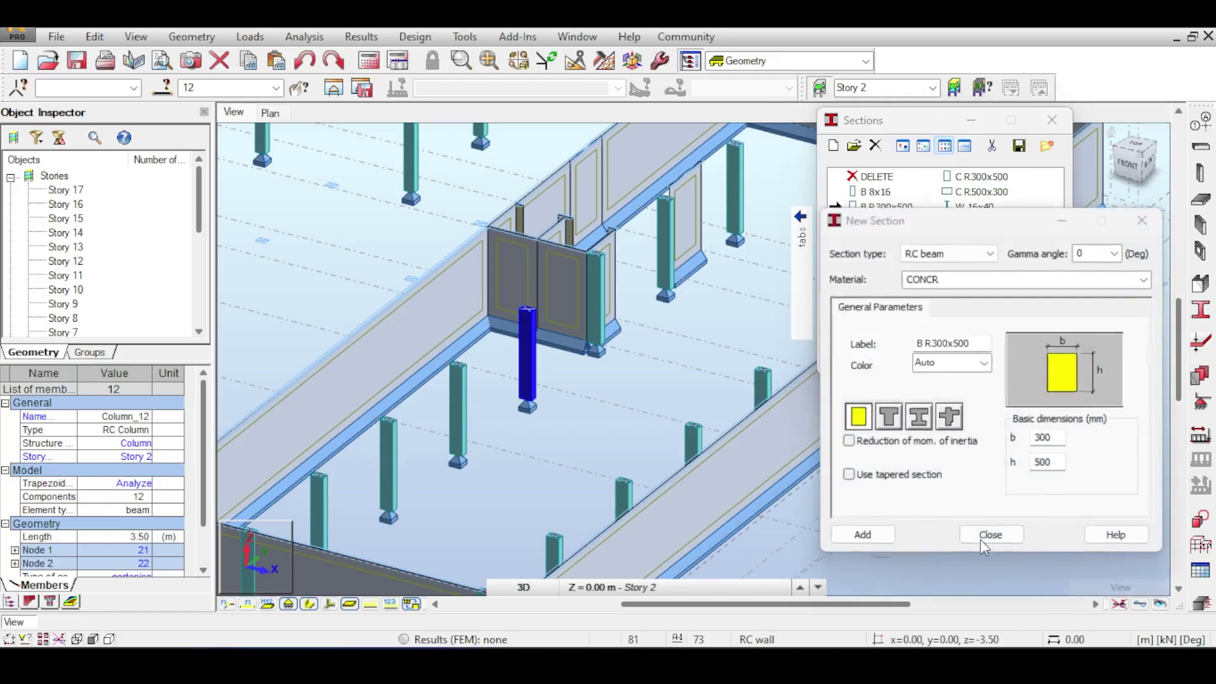
left_click(872, 442)
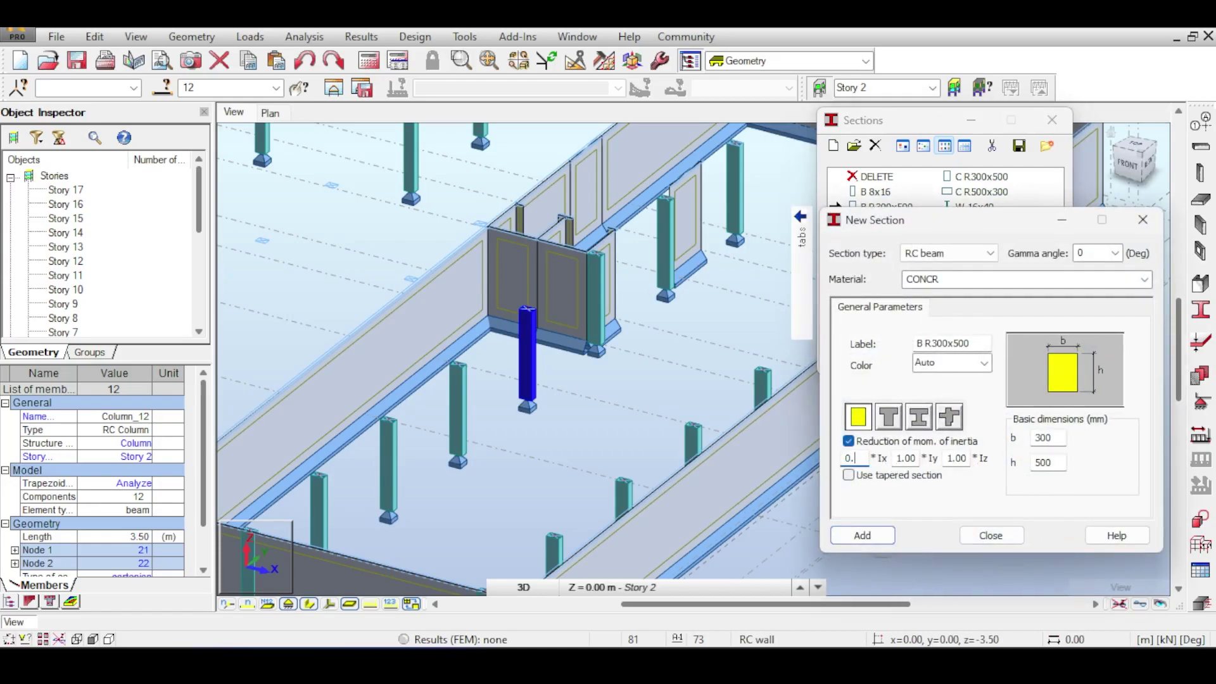
key("Tab")
type("0.35")
key("Tab")
type("0.35")
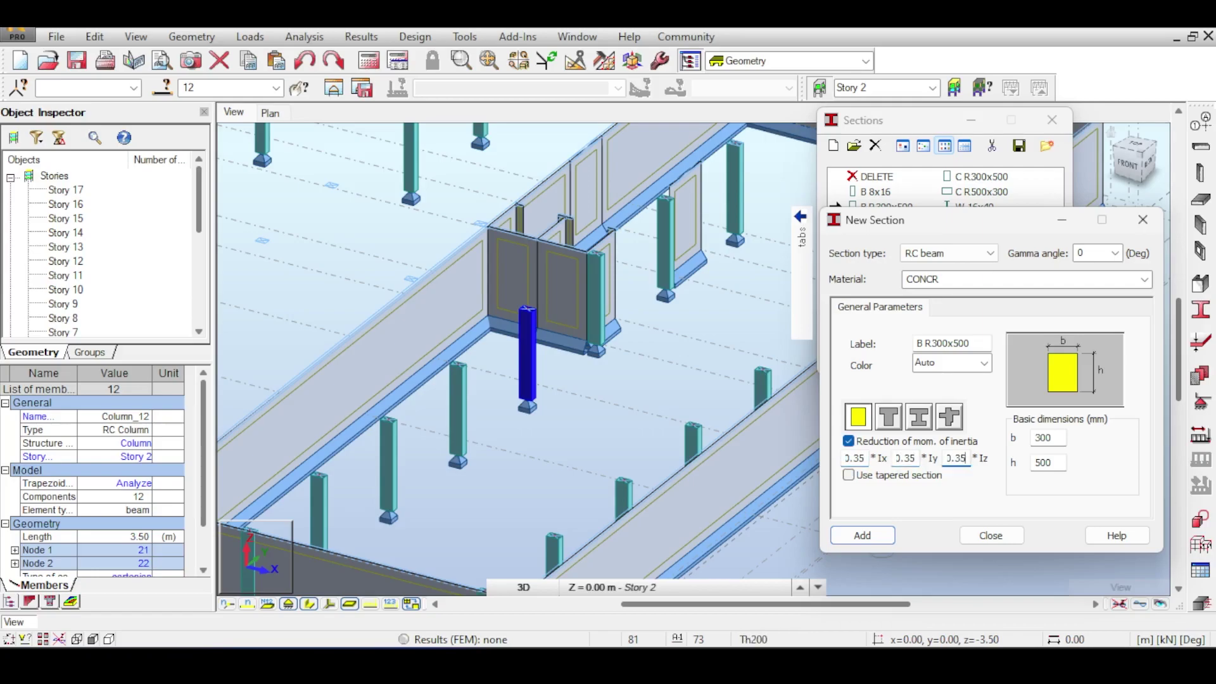
left_click(849, 535)
left_click(1014, 429)
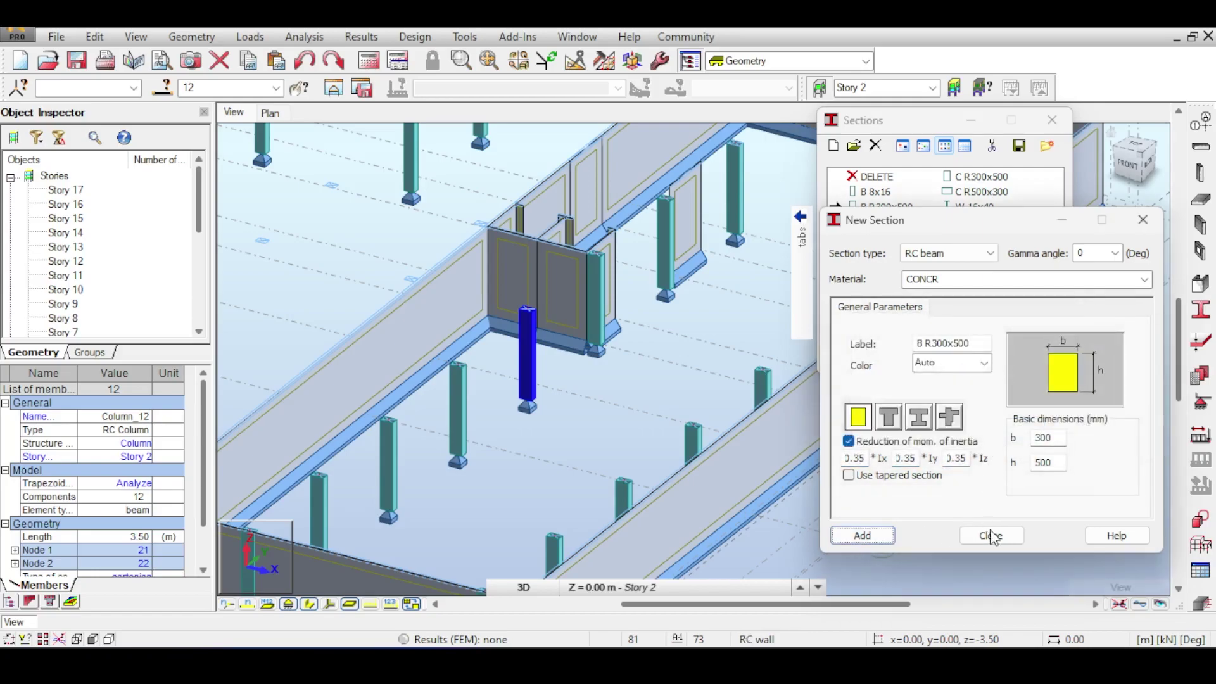
left_click(990, 535)
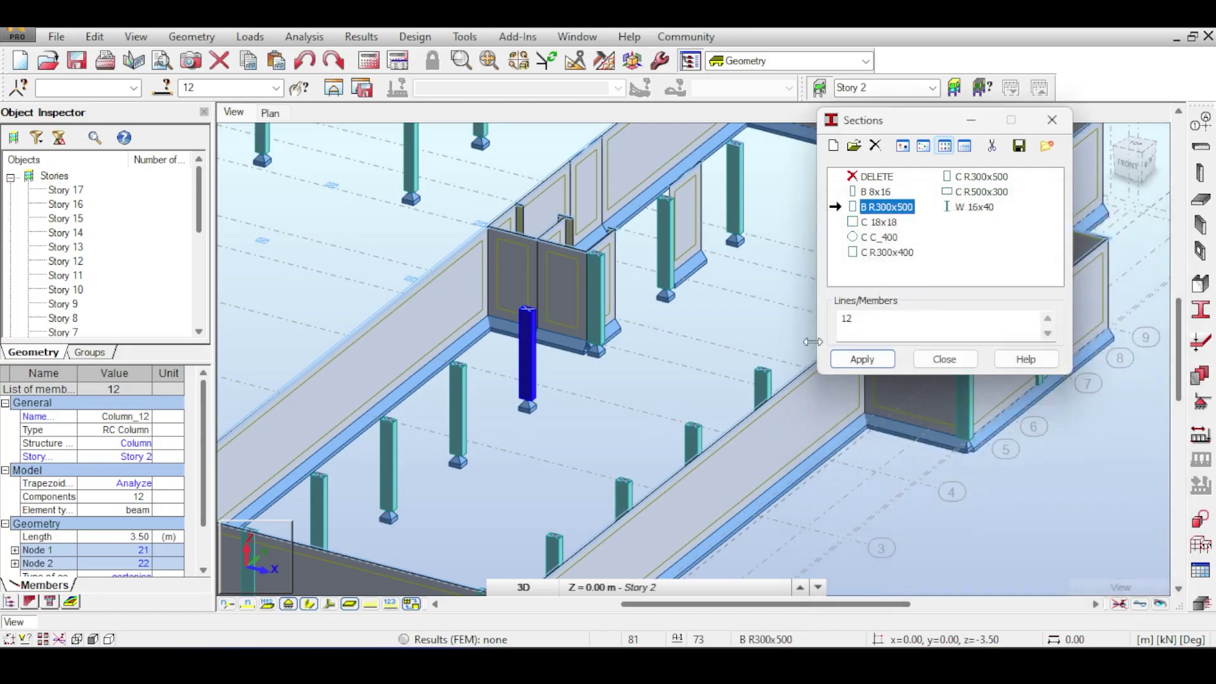
left_click(1051, 120)
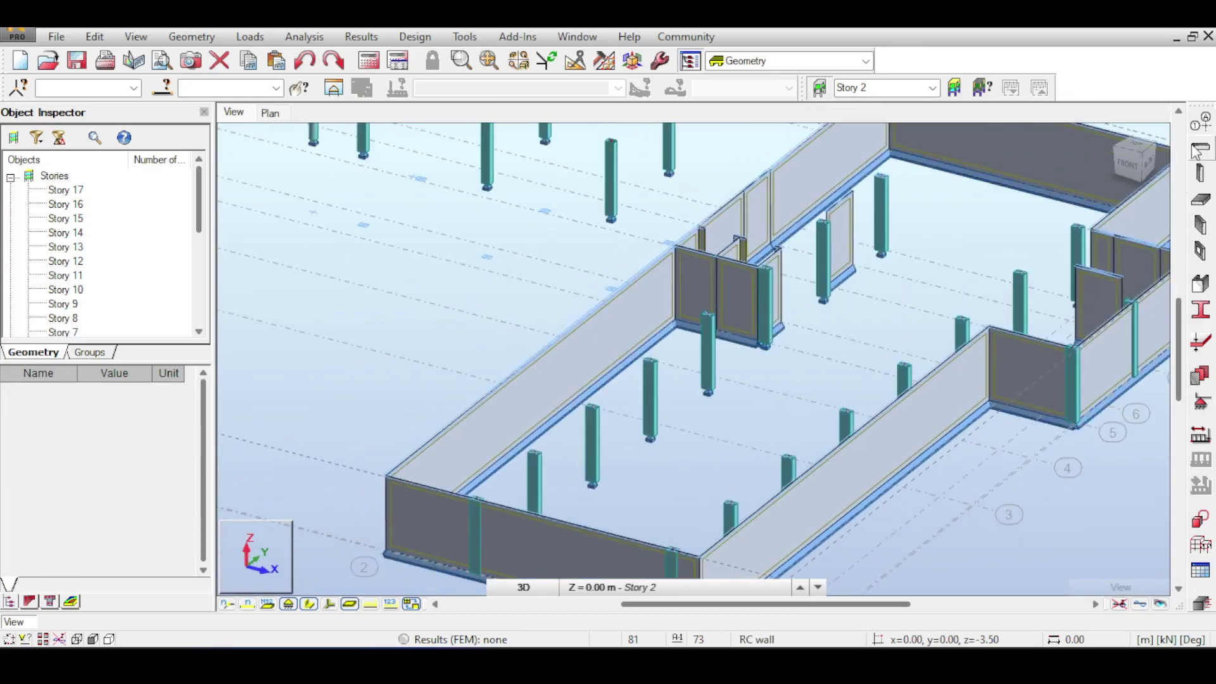
Check that B R300x500 is available among the RC beam sections for a new beam
left_click(1194, 148)
left_click(1086, 236)
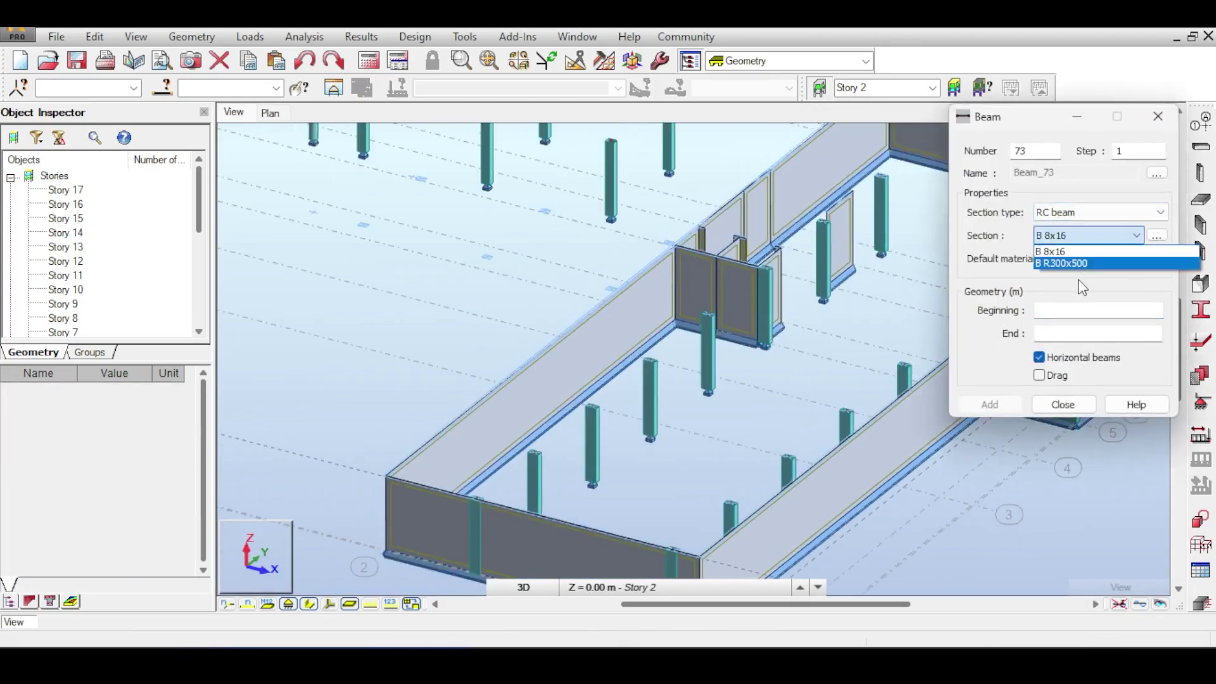
middle_click_drag(629, 443, 624, 280)
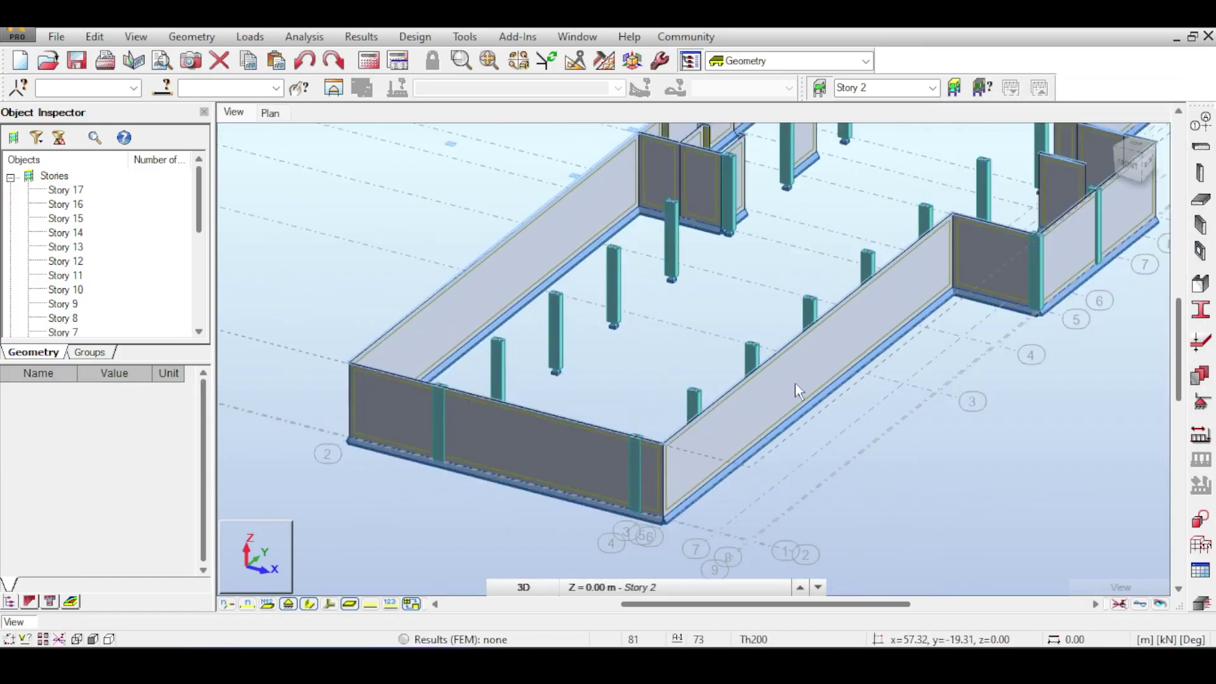
Inspect the column and wall corner near grids 3 to 5 from directly above, and return to the 3D view
scroll(885, 405, "up", 2)
middle_click_drag(885, 404, 1166, 232)
left_click(1138, 153)
scroll(768, 346, "up", 5)
scroll(785, 302, "up", 1)
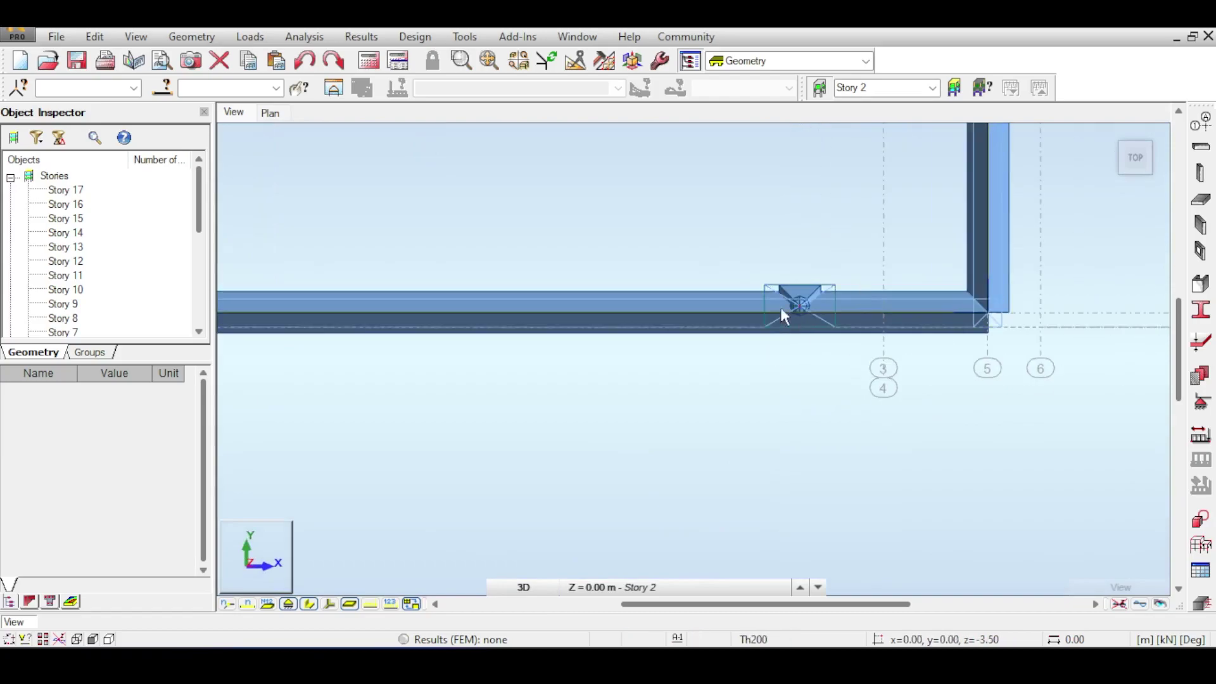
scroll(843, 315, "down", 1)
mouse_move(1161, 145)
left_click(1115, 138)
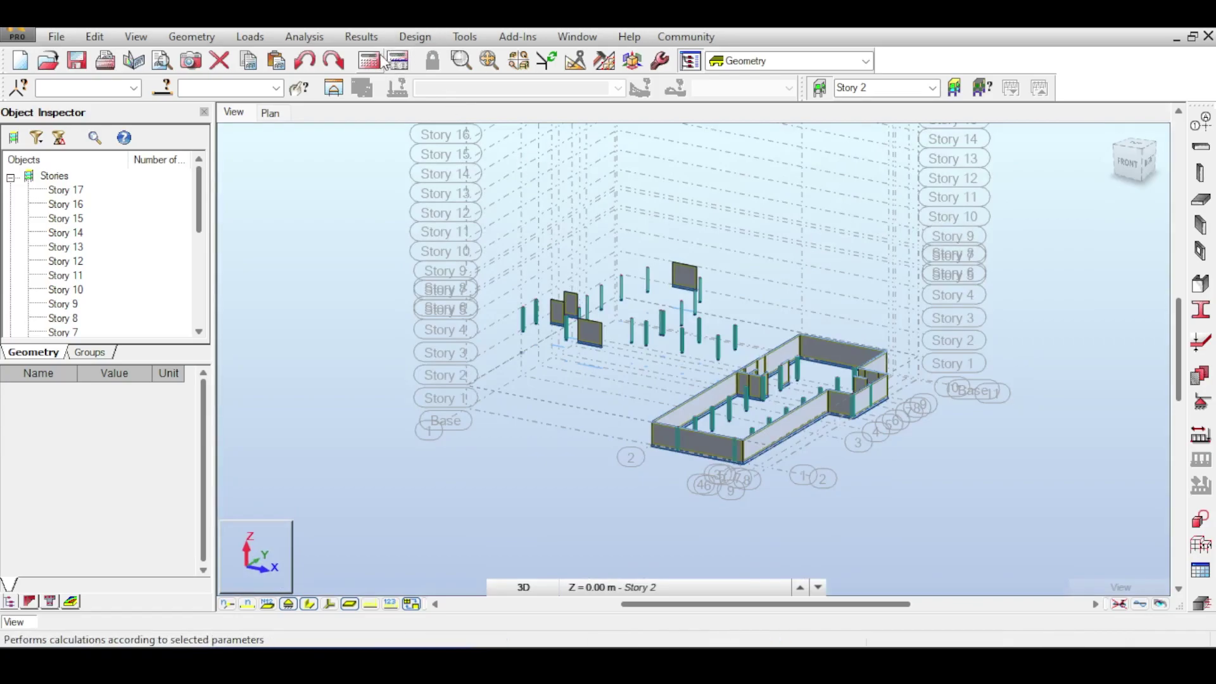
Run the structural calculation, continuing the analysis despite the separate structure
left_click(398, 61)
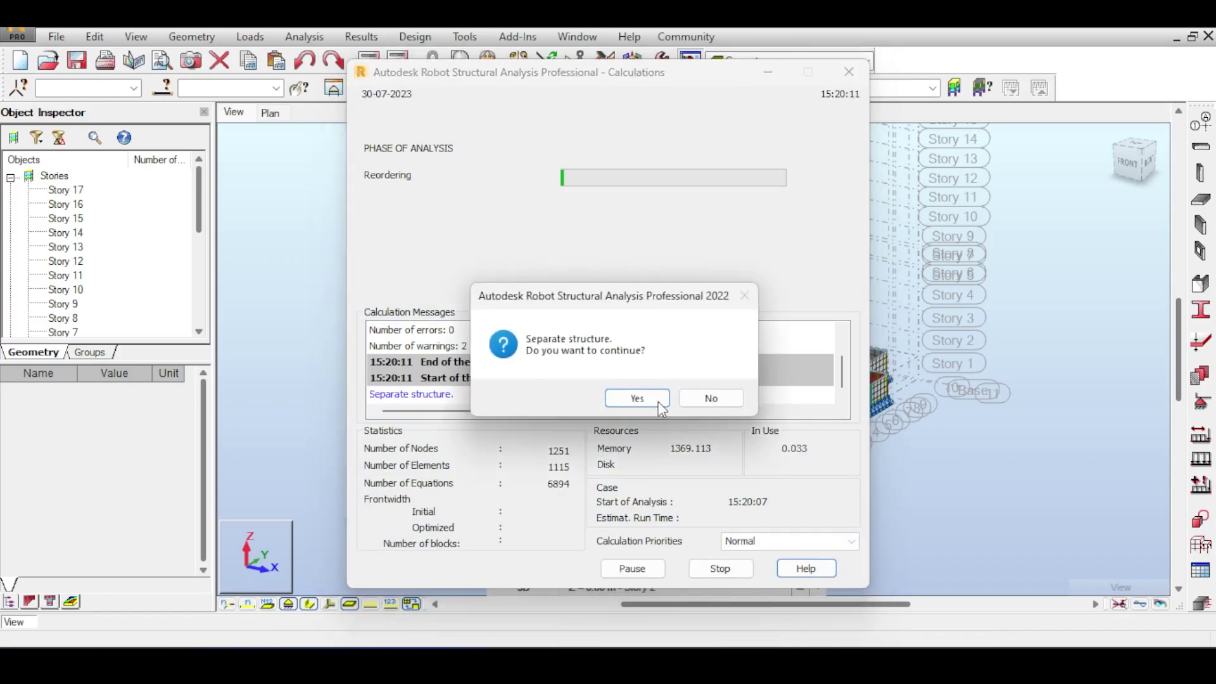
left_click(659, 403)
left_click(1167, 120)
Hide the member section shapes and inspect the wall mesh where the columns meet the enclosure's front corner
scroll(720, 444, "up", 6)
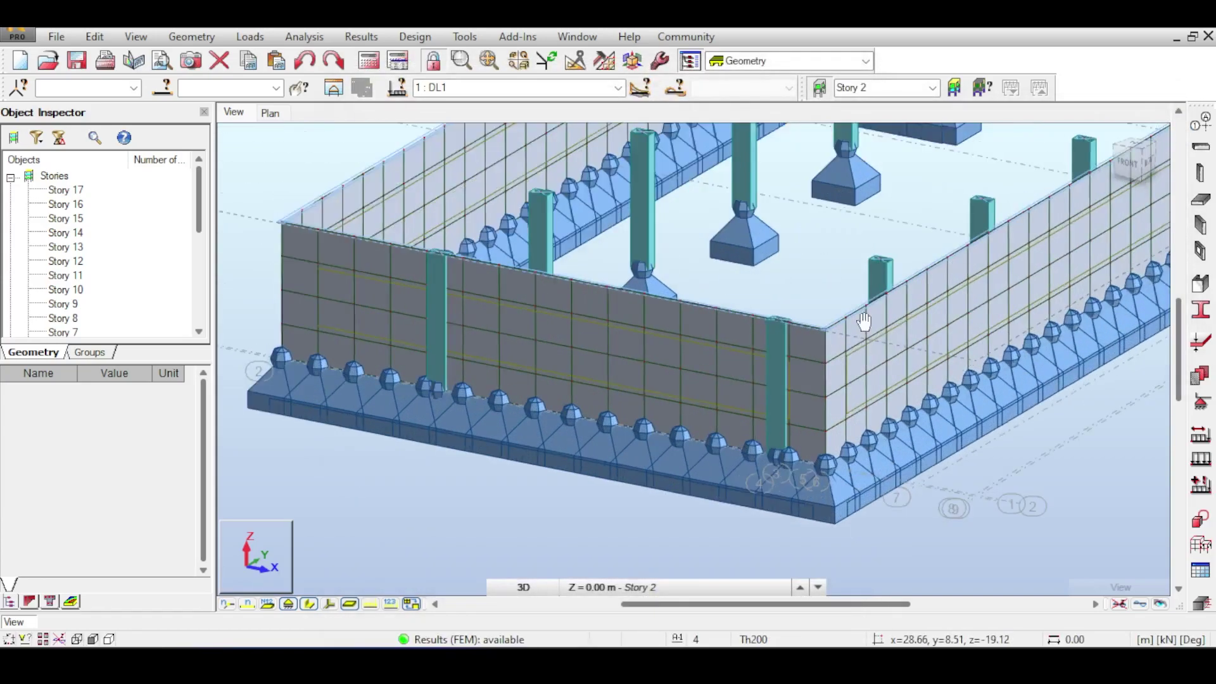
scroll(792, 342, "up", 3)
mouse_move(1122, 162)
left_mouse_down()
mouse_move(974, 170)
mouse_move(972, 149)
mouse_move(979, 175)
mouse_move(1102, 164)
left_mouse_up()
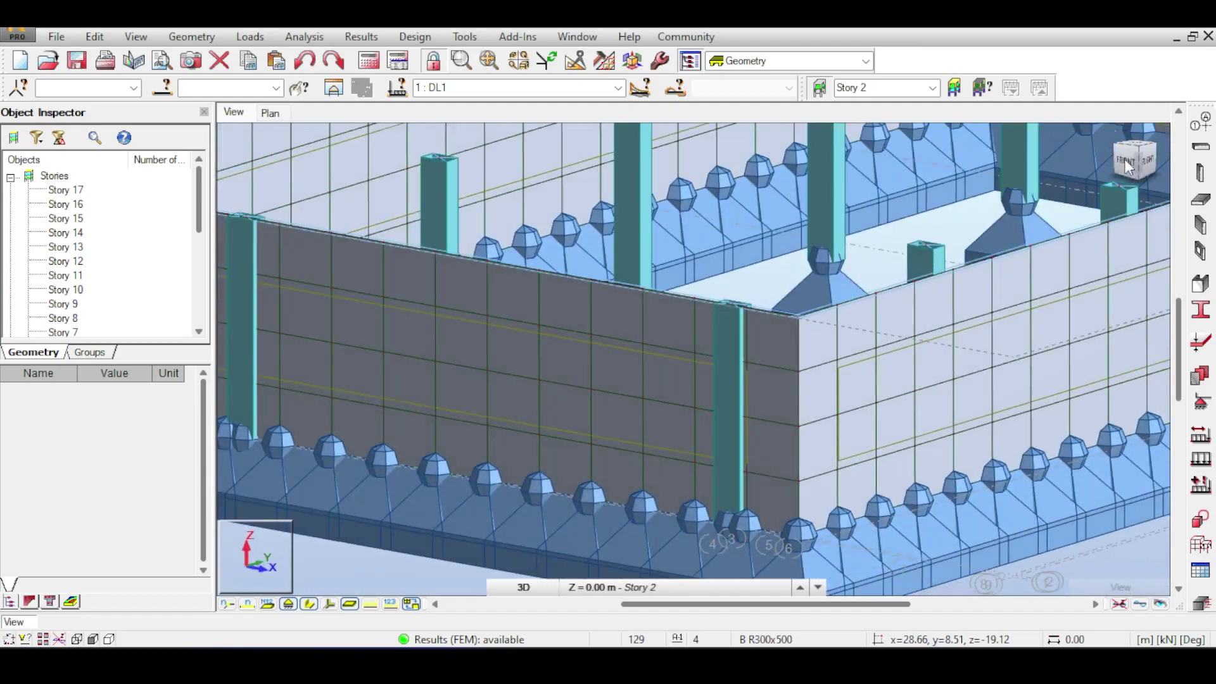
left_click(309, 605)
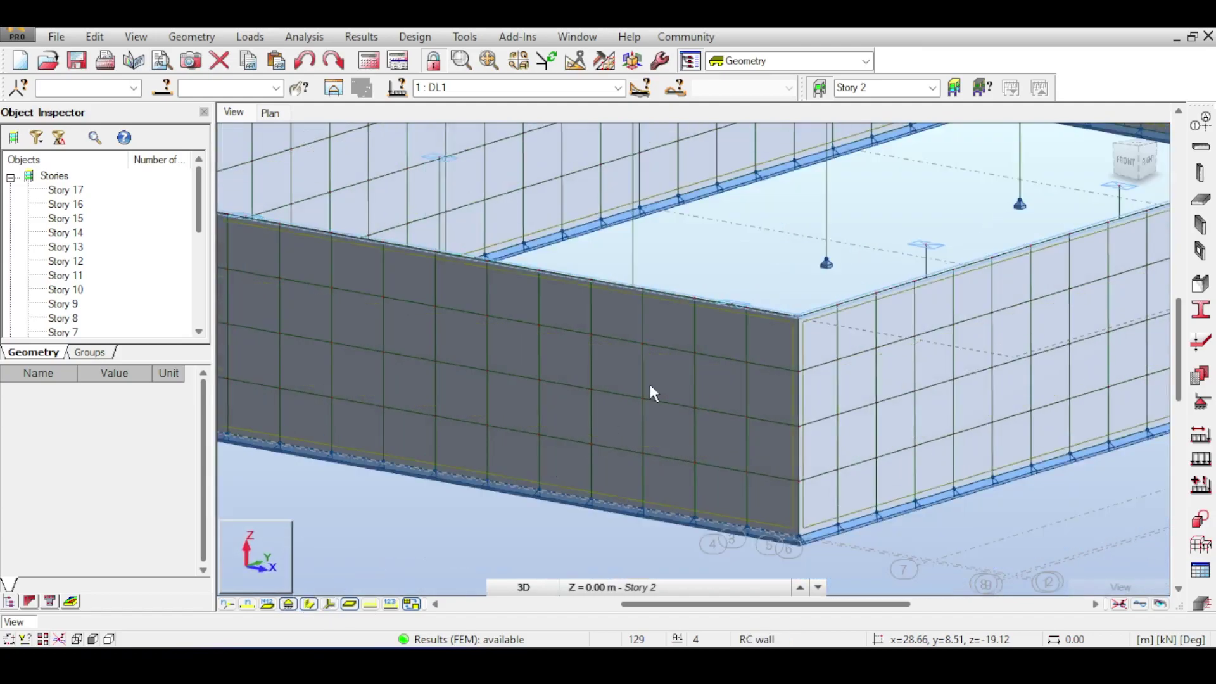
scroll(732, 298, "up", 5)
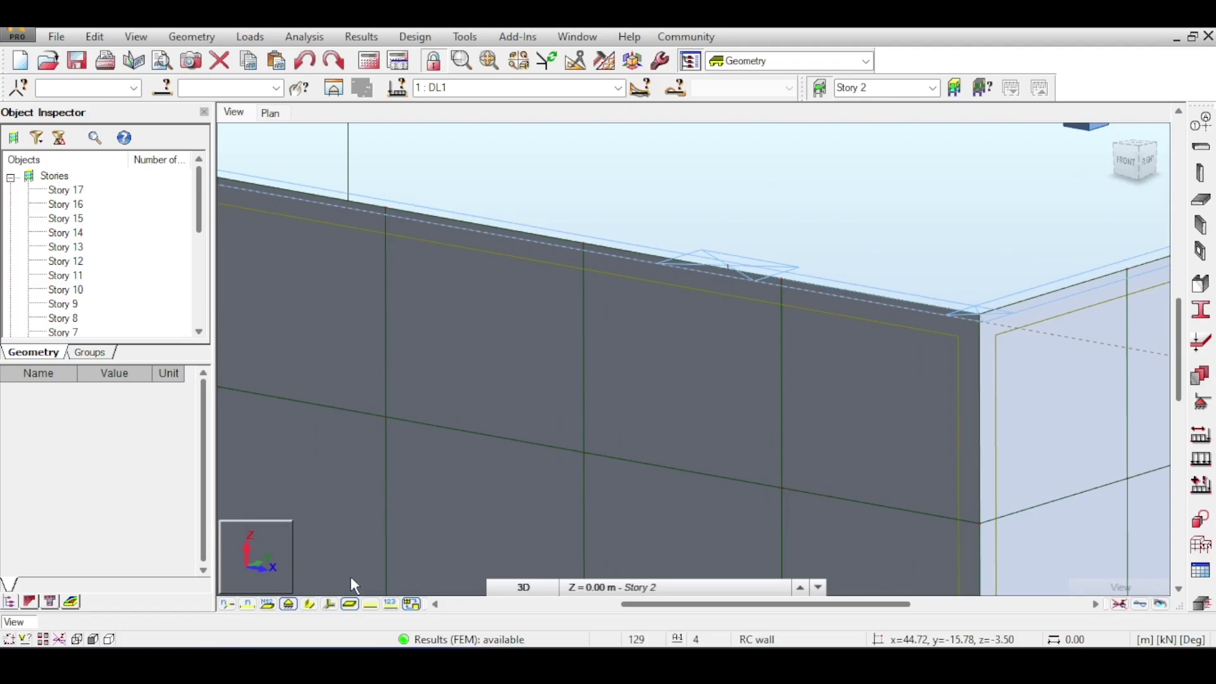
left_click(1111, 134)
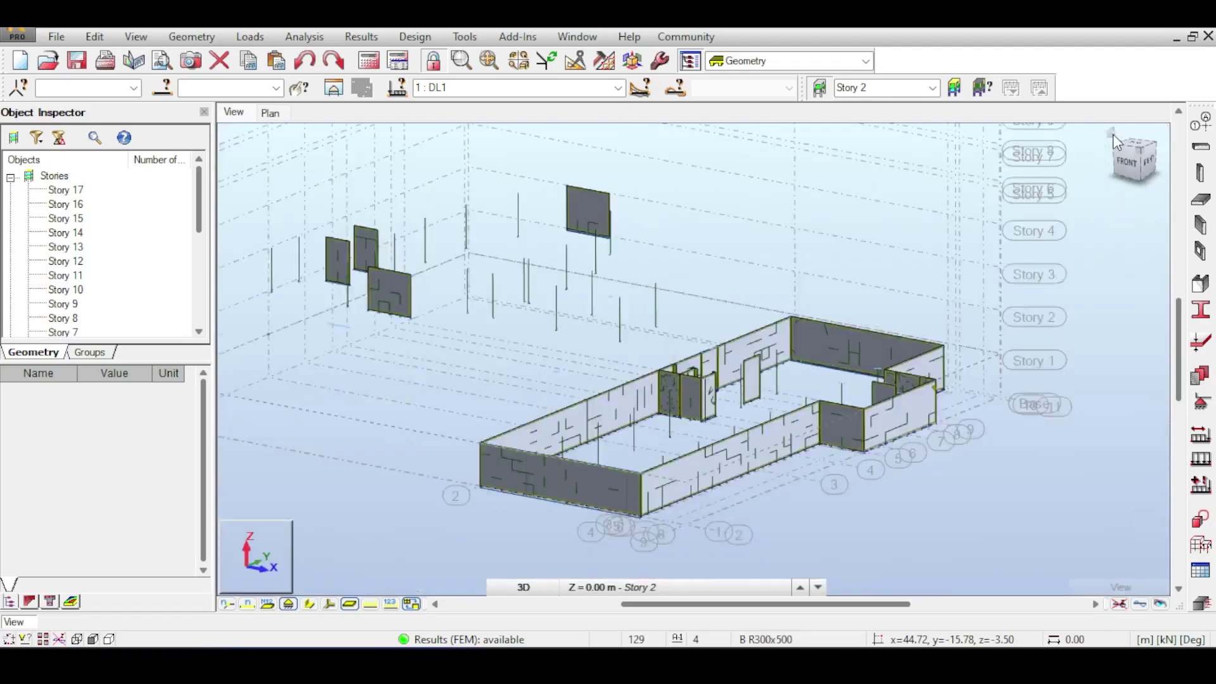
Examine the wall mesh beside the column at the enclosure's front wall, both from directly above and at an angle
scroll(823, 341, "down", 3)
left_click(1133, 148)
middle_click_drag(808, 456, 756, 324)
scroll(778, 412, "up", 5)
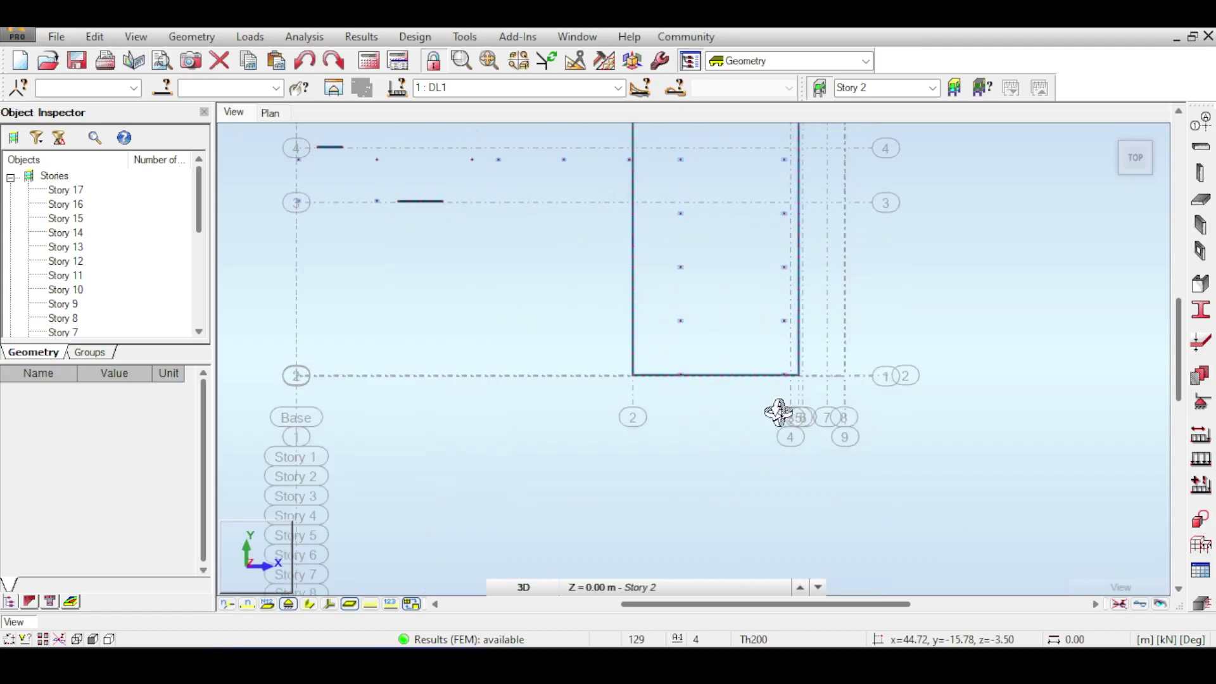
right_click(801, 223)
left_click(808, 240)
left_click_drag(1135, 159, 1117, 134)
middle_click_drag(887, 160, 882, 222)
scroll(808, 285, "up", 5)
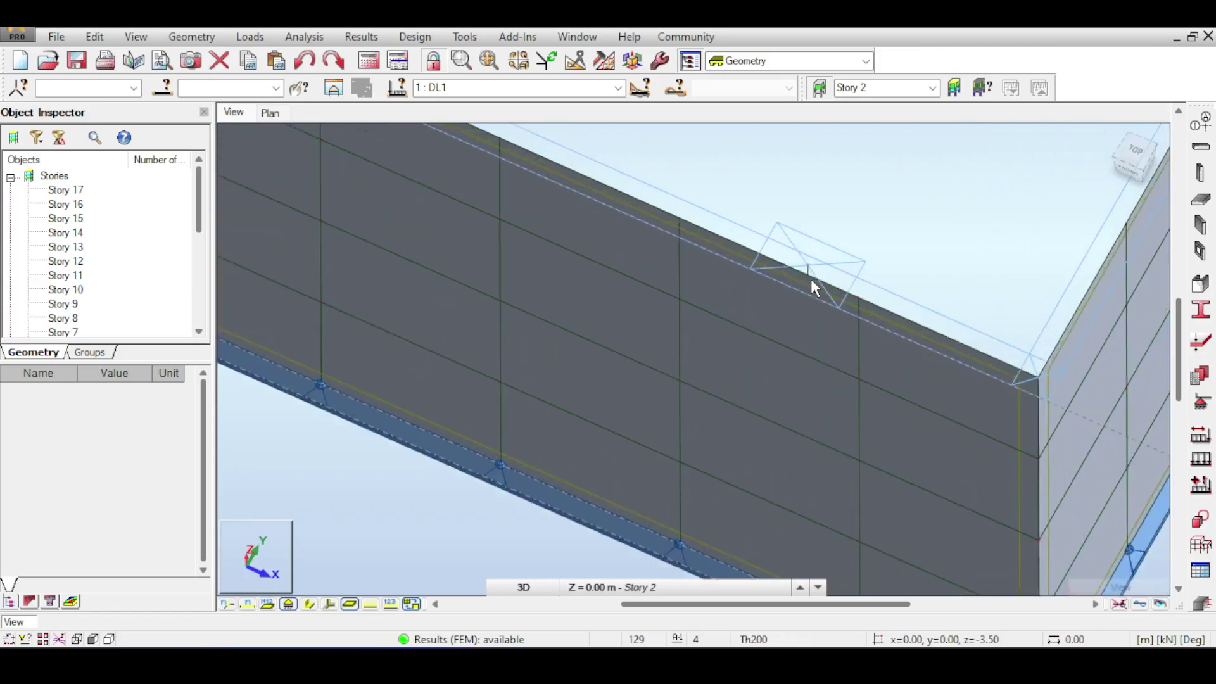
left_click(1141, 147)
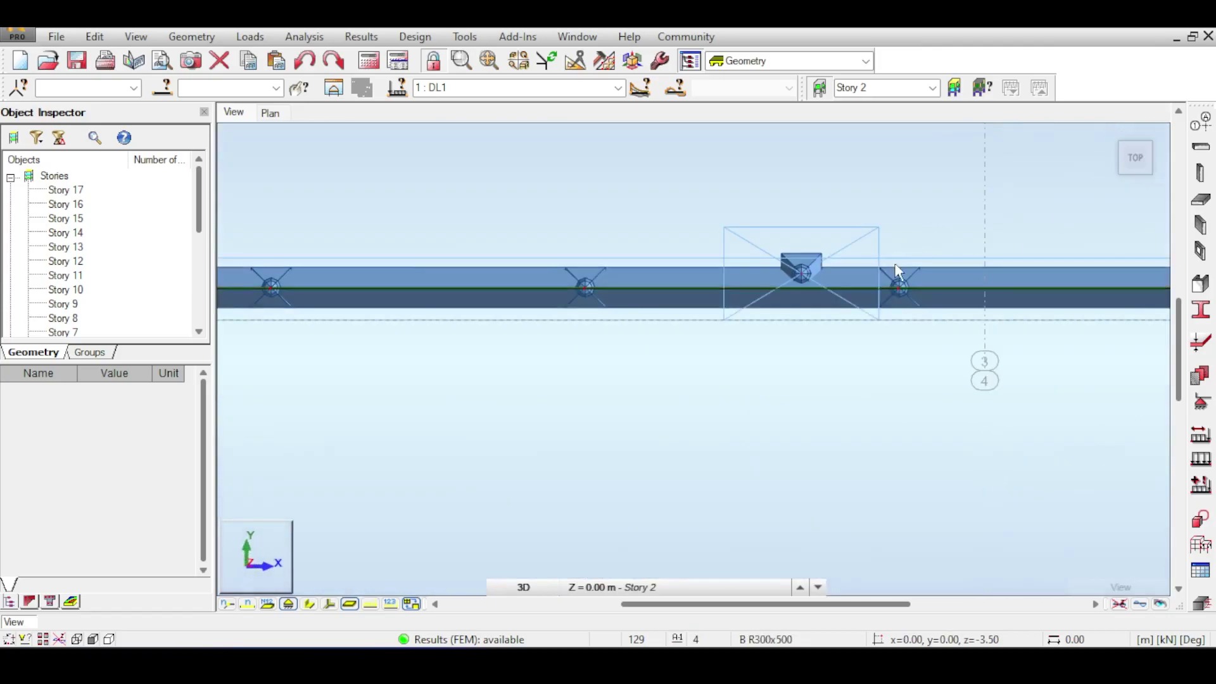
scroll(887, 272, "up", 2)
Try to add an X-direction structural axis at 44.72 m through the column node at the front wall
left_click_drag(1124, 158, 1213, 131)
left_click(1200, 124)
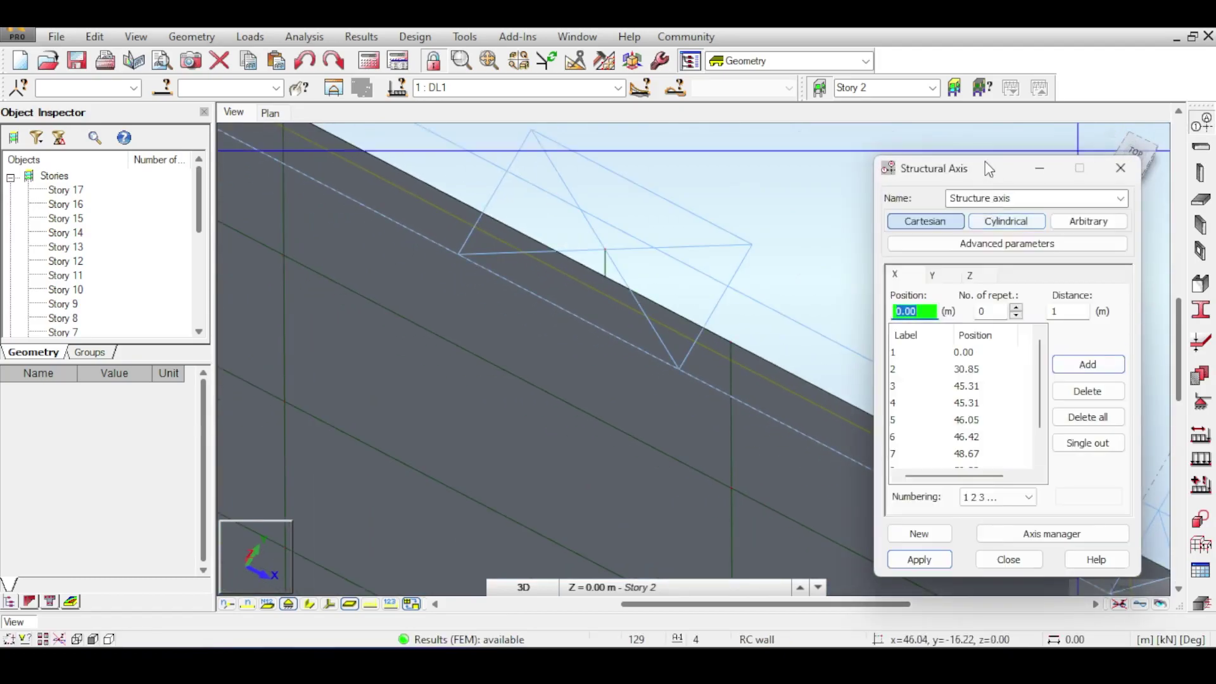
left_click_drag(979, 68, 1051, 32)
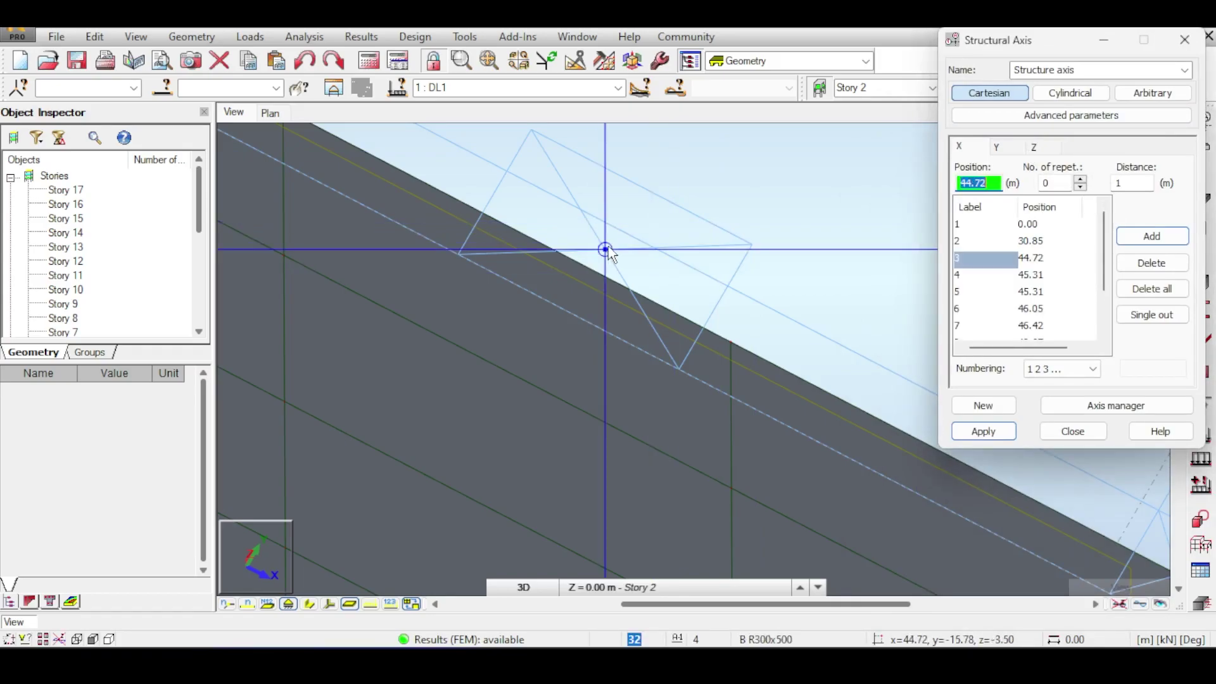
scroll(632, 239, "down", 6)
middle_click_drag(574, 201, 844, 424)
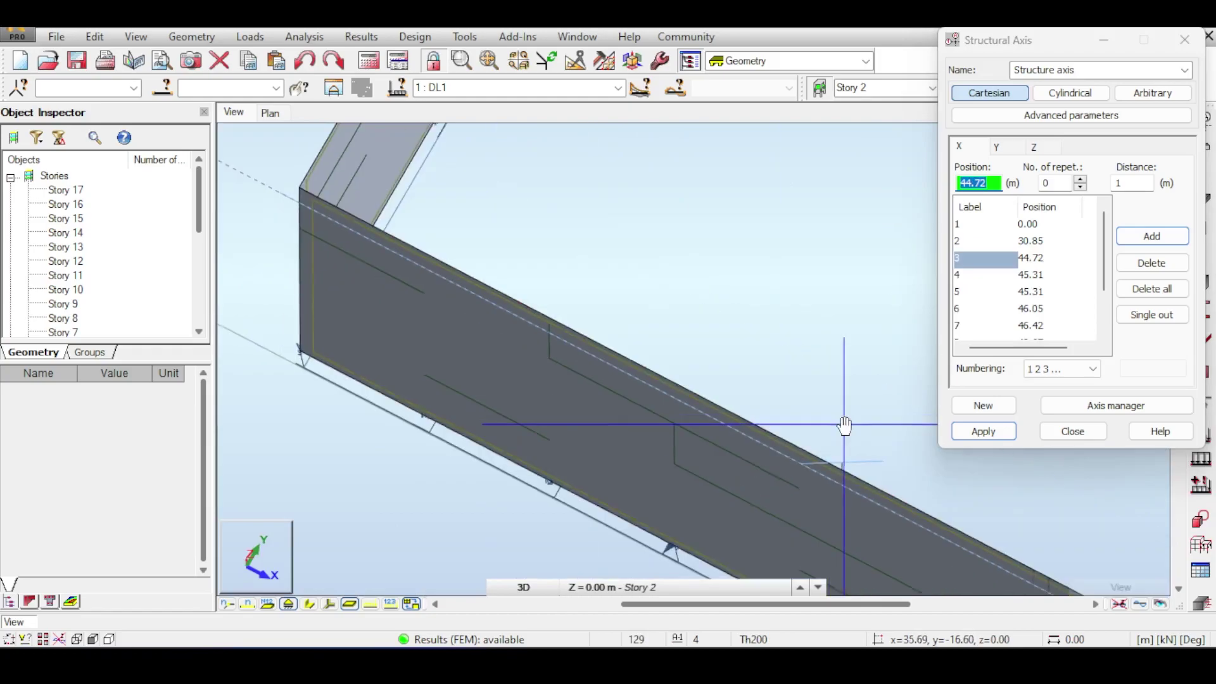
scroll(727, 378, "up", 8)
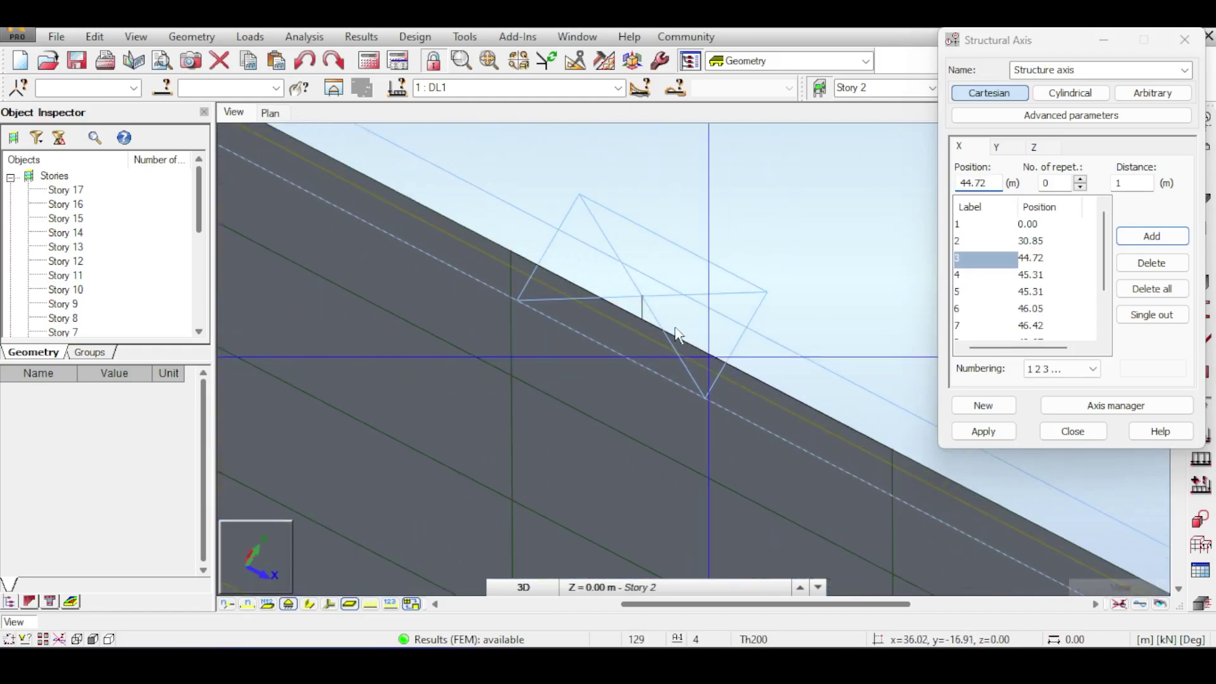
left_click(642, 297)
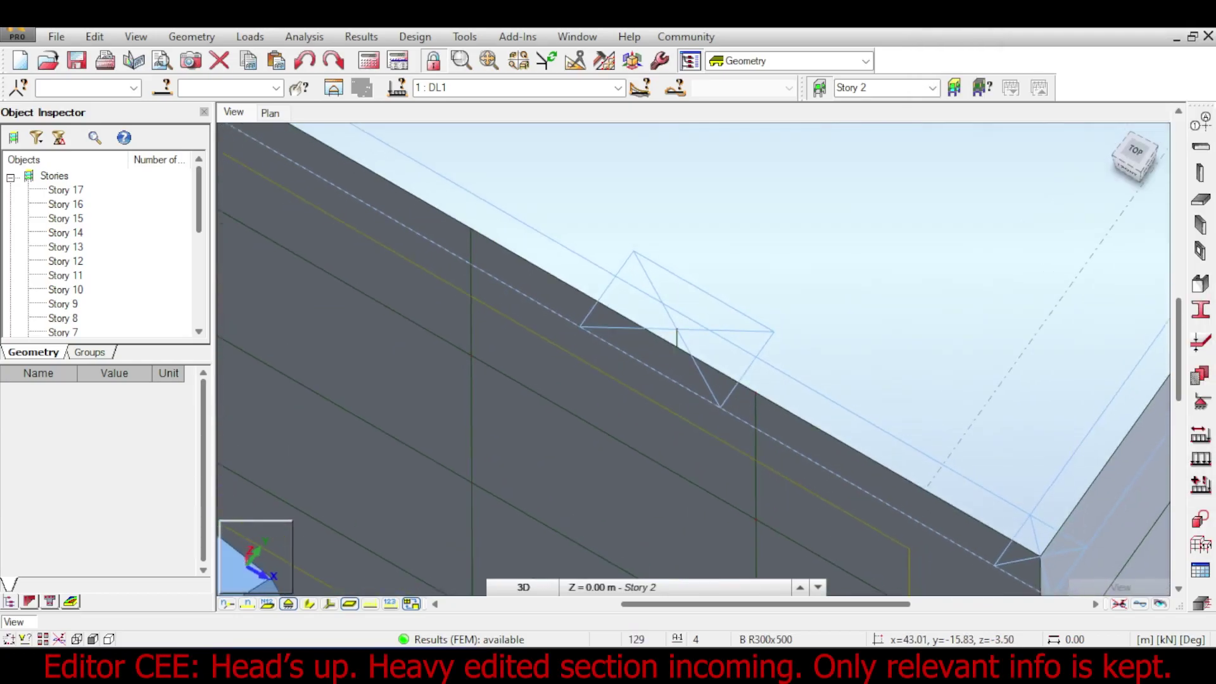
left_click_drag(1147, 172, 1148, 166)
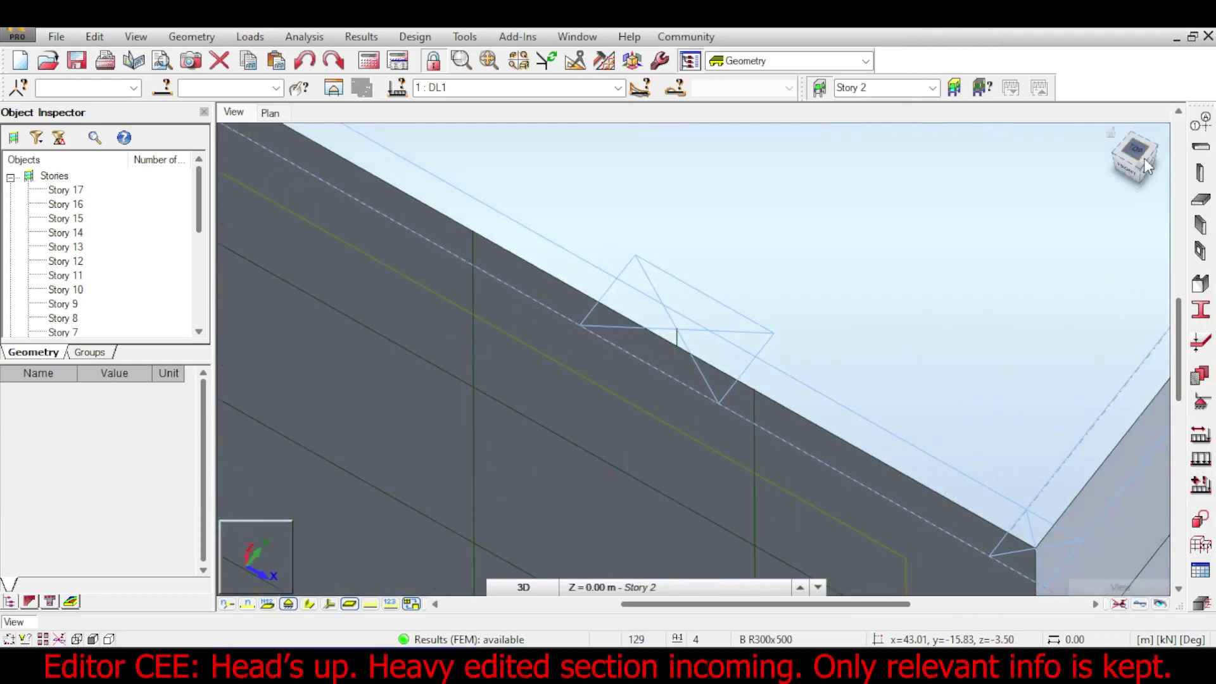
left_click(314, 599)
left_click(314, 599)
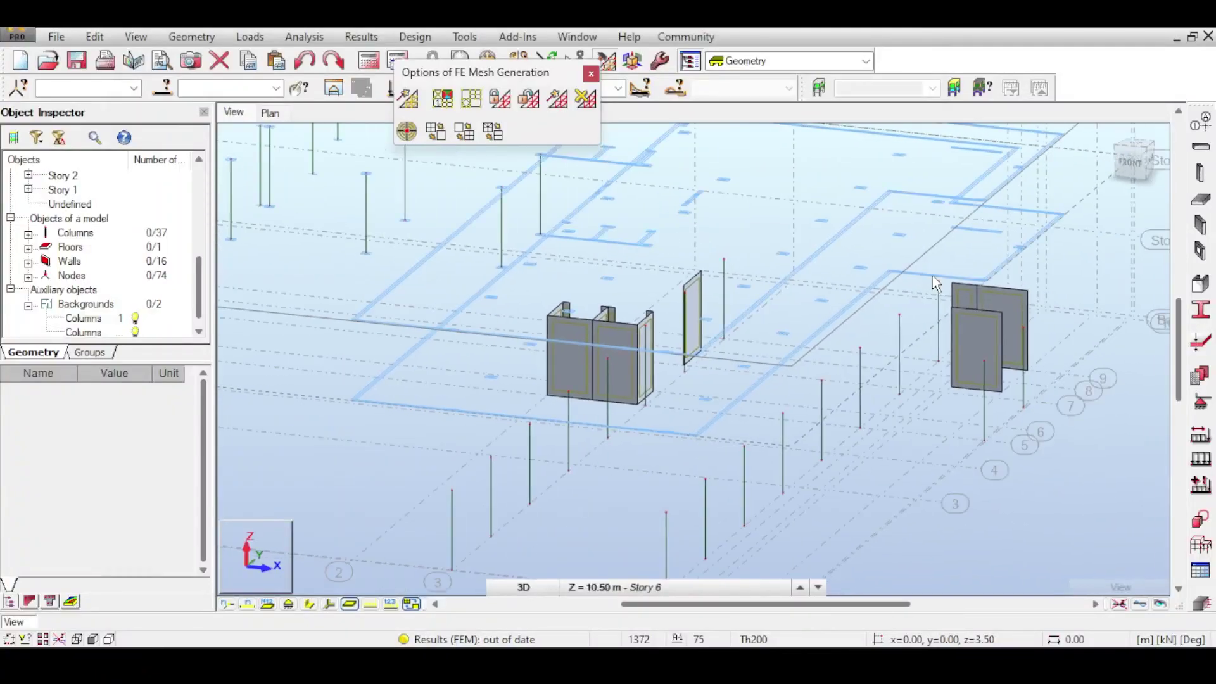
Close the FE mesh generation options and examine the columns, core walls and plan backgrounds around the open perimeter
scroll(933, 275, "down", 2)
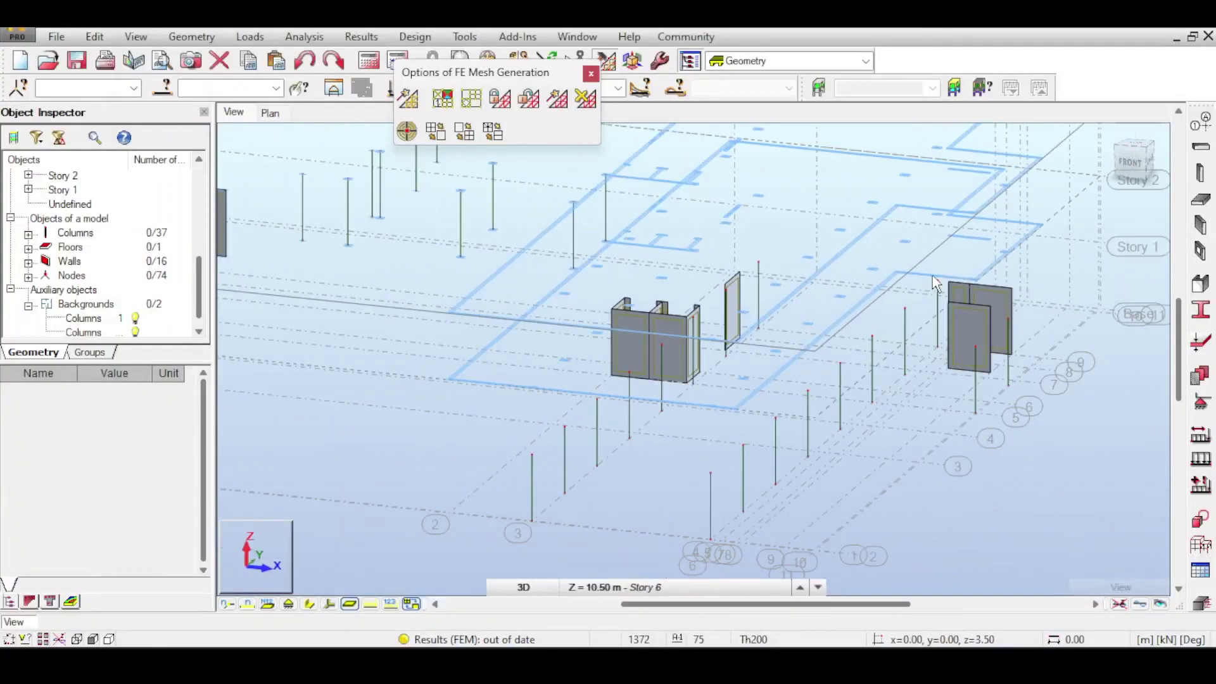
left_click(591, 74)
middle_click_drag(868, 334, 814, 337, "ctrl")
middle_click_drag(860, 242, 827, 190)
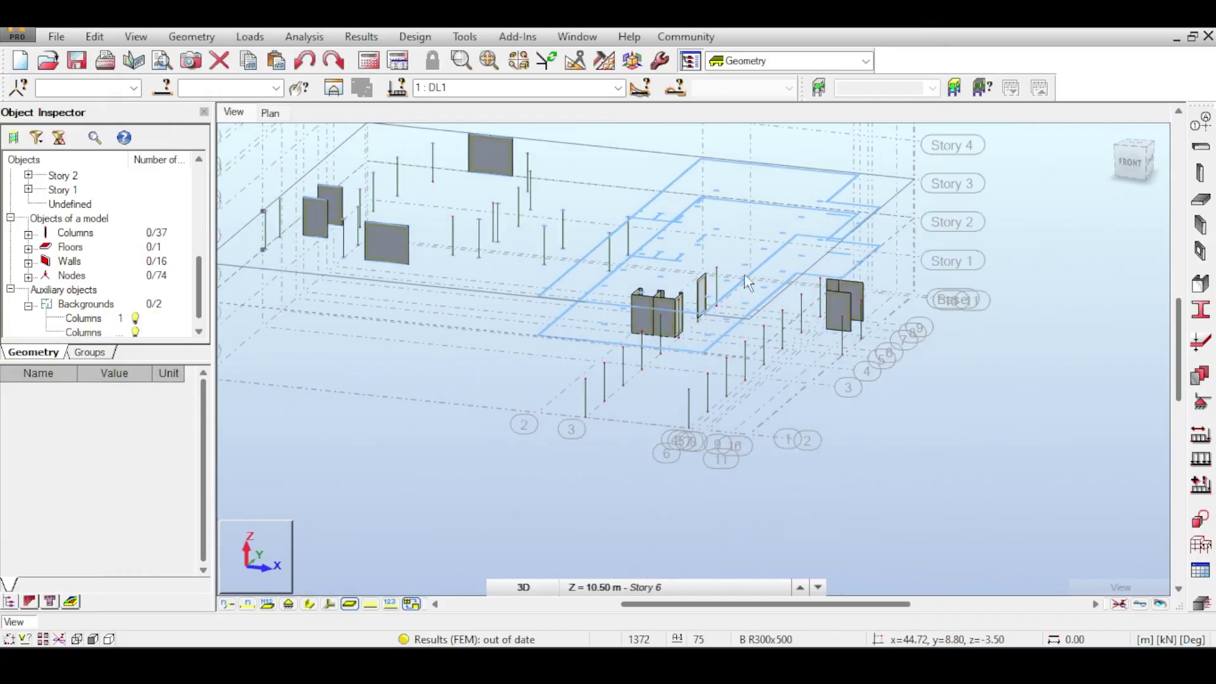
scroll(734, 356, "up", 2)
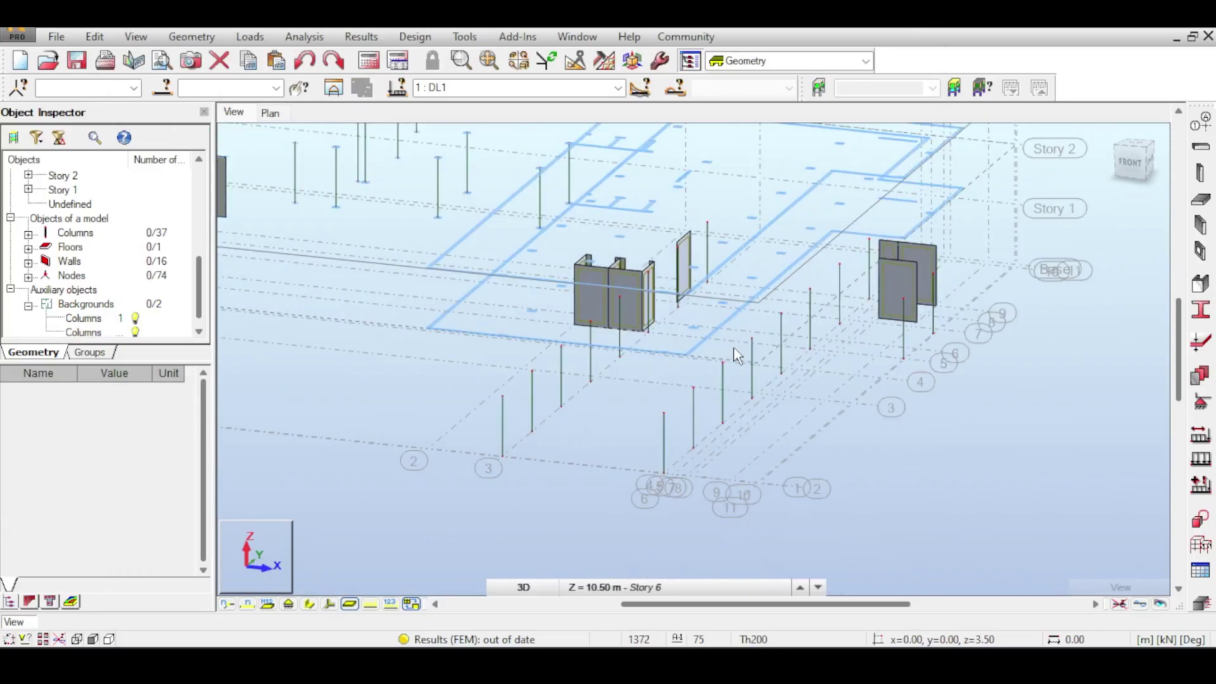
scroll(734, 354, "up", 2)
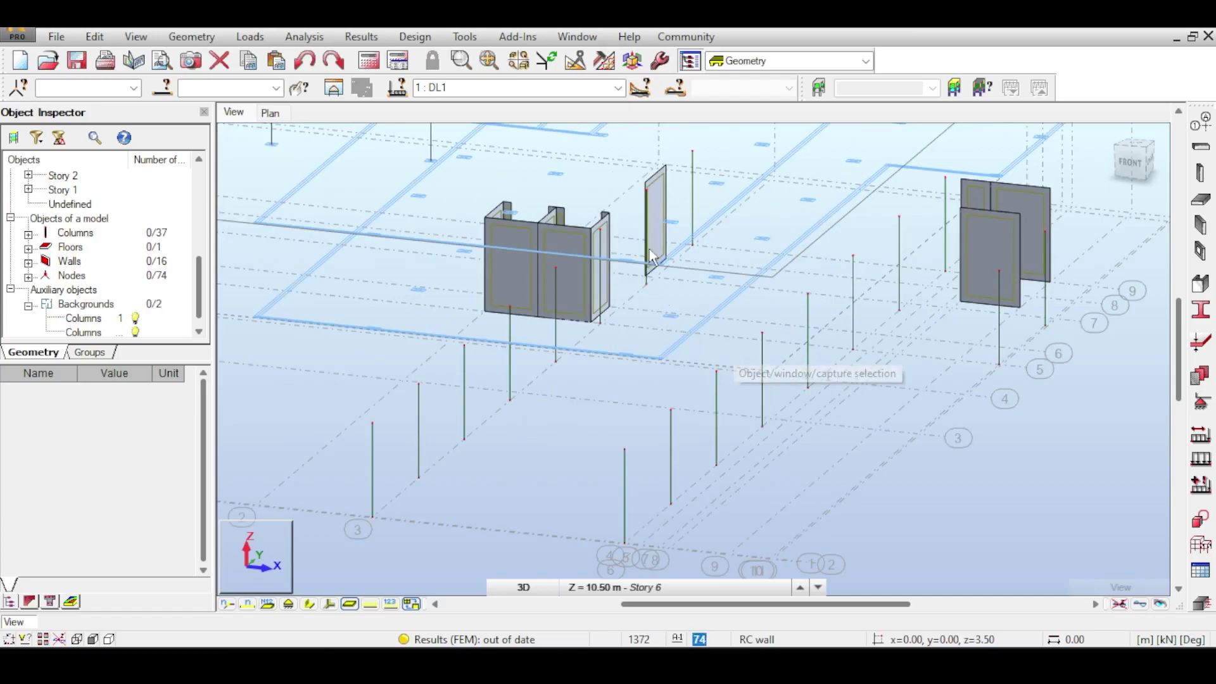
scroll(652, 256, "down", 3)
left_click(1145, 159)
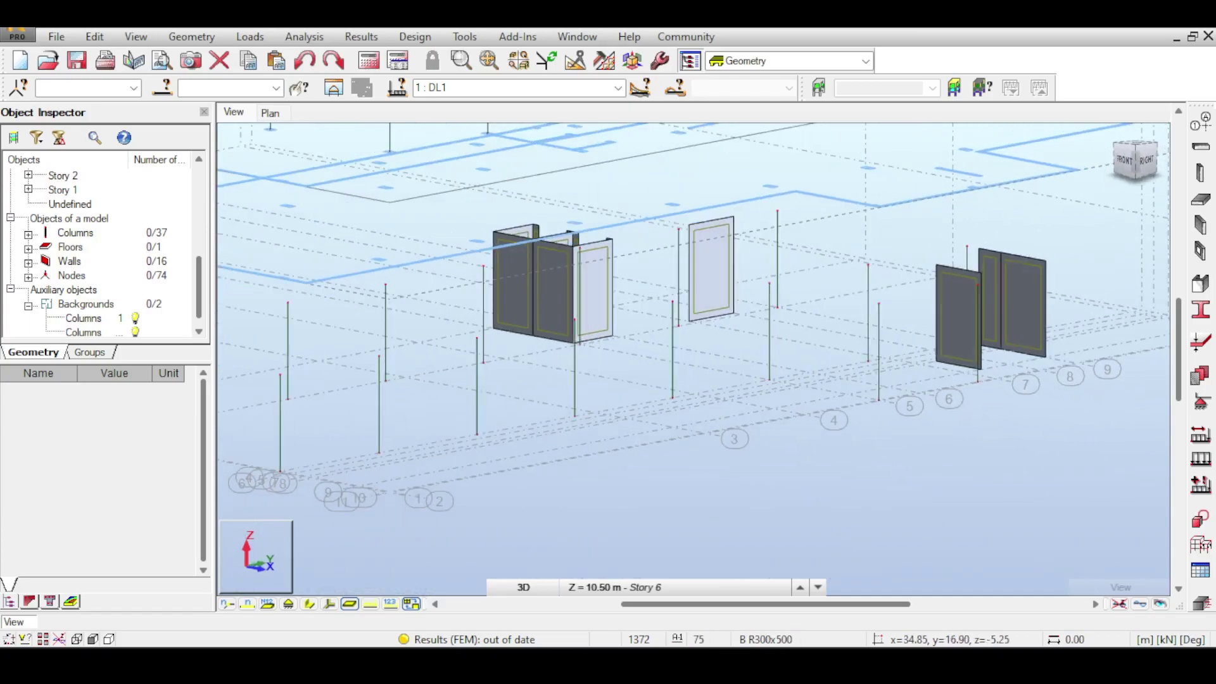
middle_click_drag(652, 285, 728, 304, "shift")
scroll(784, 373, "up", 4)
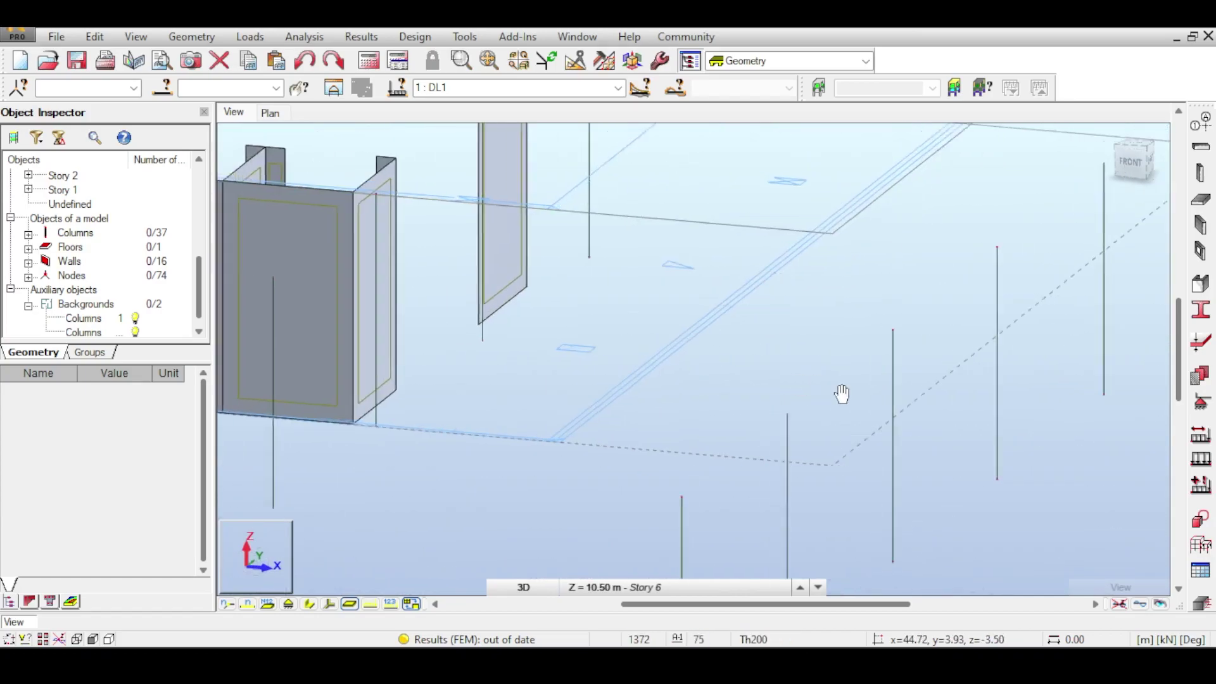
scroll(589, 464, "up", 3)
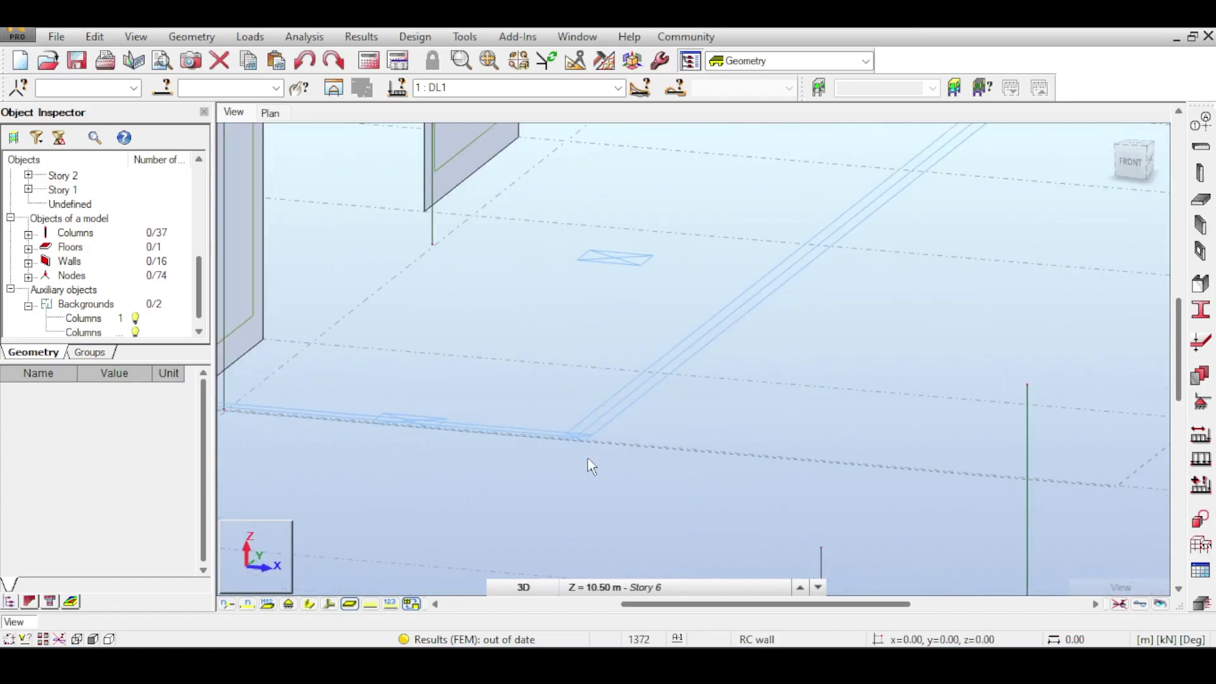
Set up a new floor object with Th200 thickness, the Shell model and the Rectangle definition method, without the horizontal slab option
left_click(1208, 201)
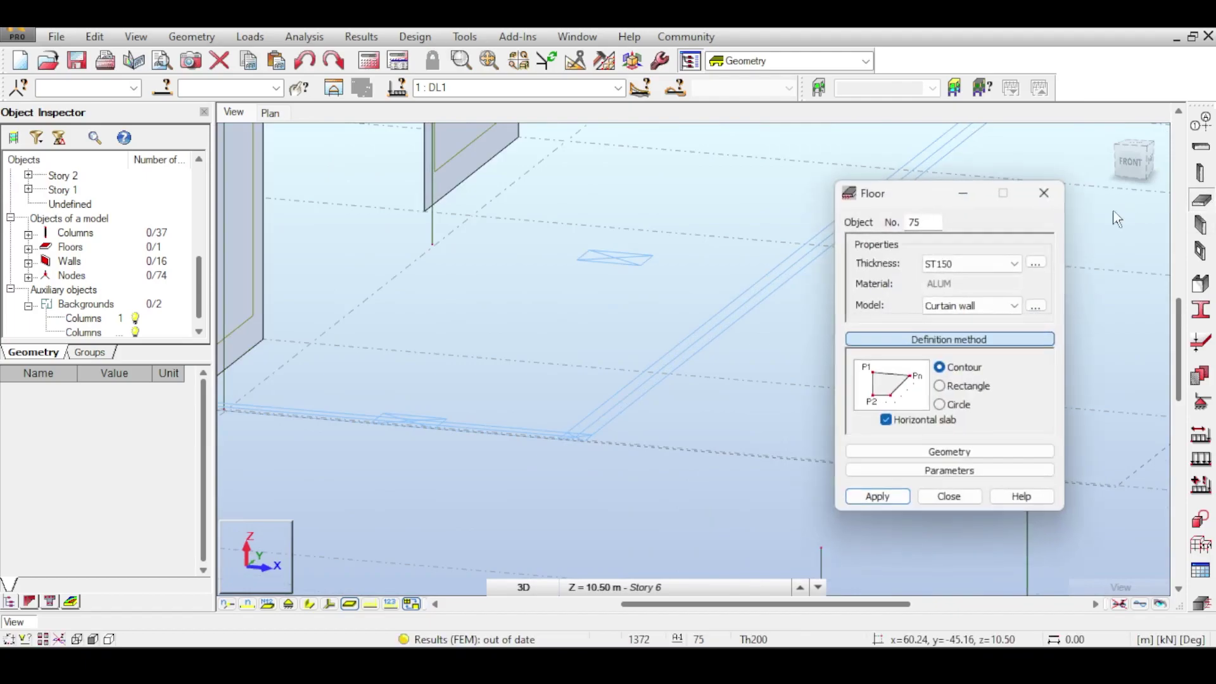
left_click(979, 266)
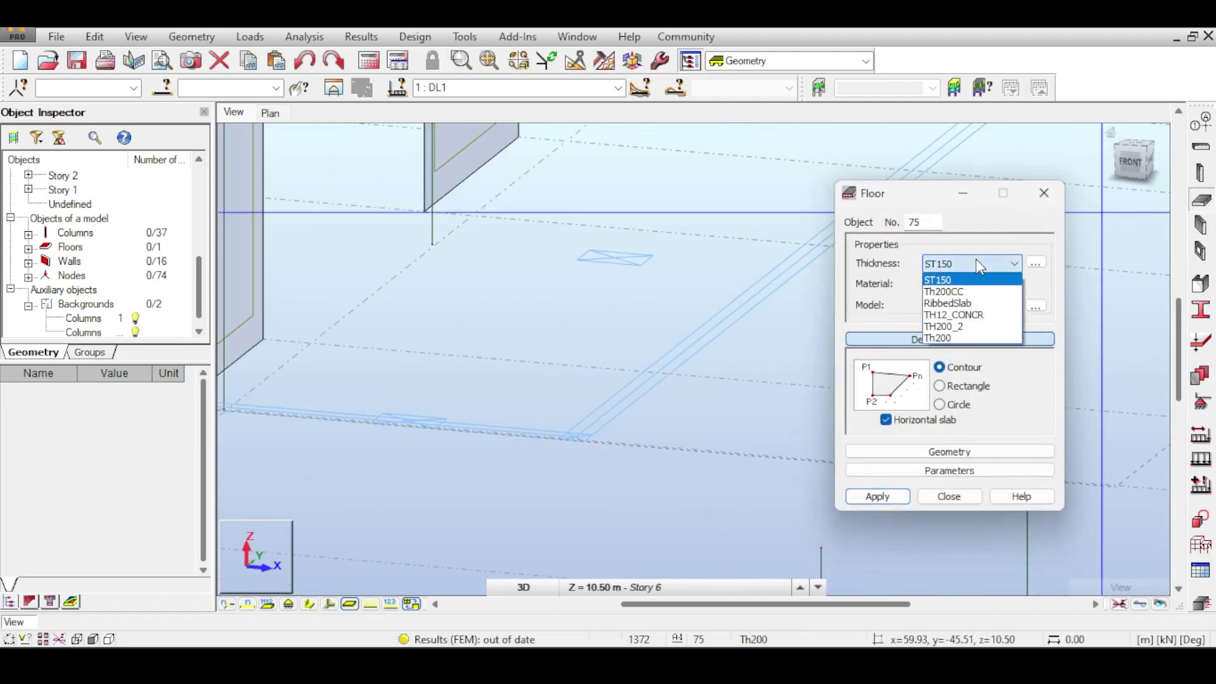
left_click(944, 338)
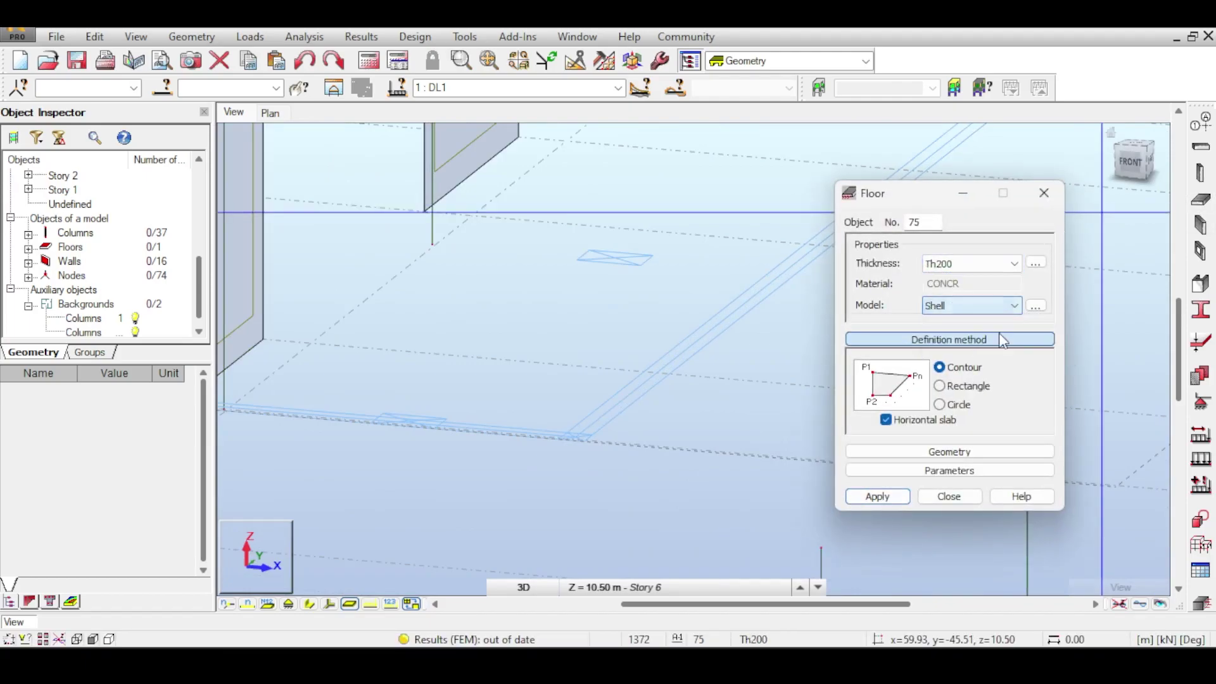
left_click(893, 423)
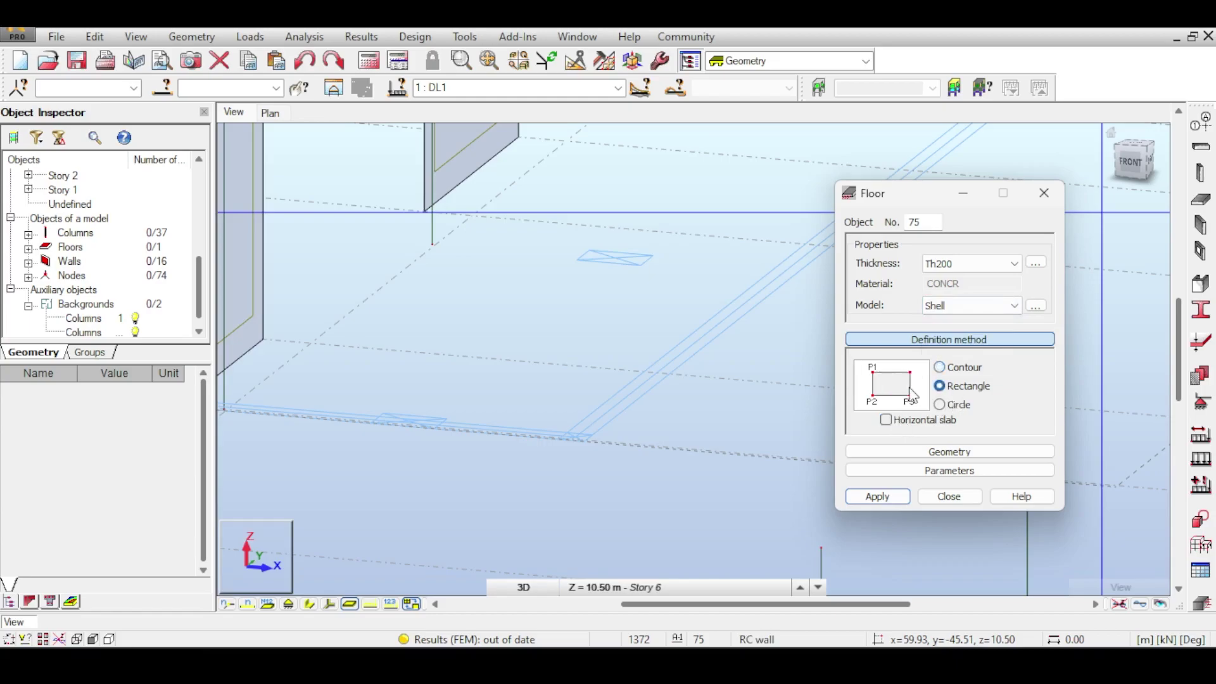
scroll(565, 451, "up", 5)
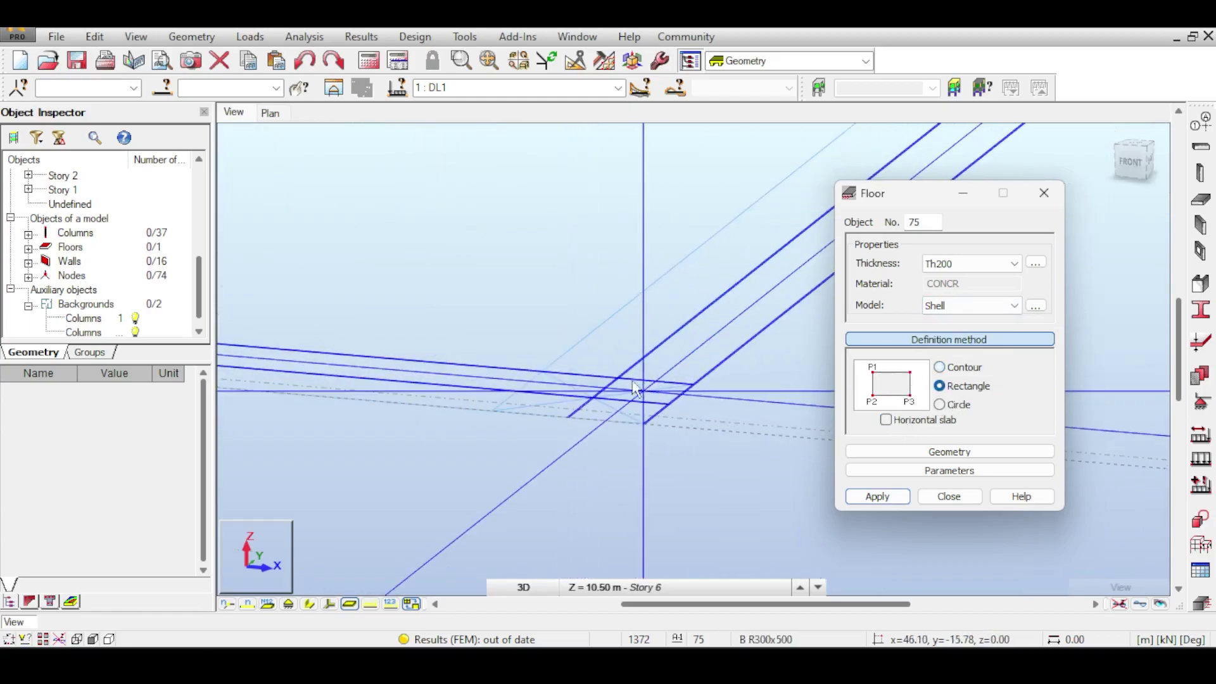
scroll(636, 390, "down", 5)
left_click(954, 389)
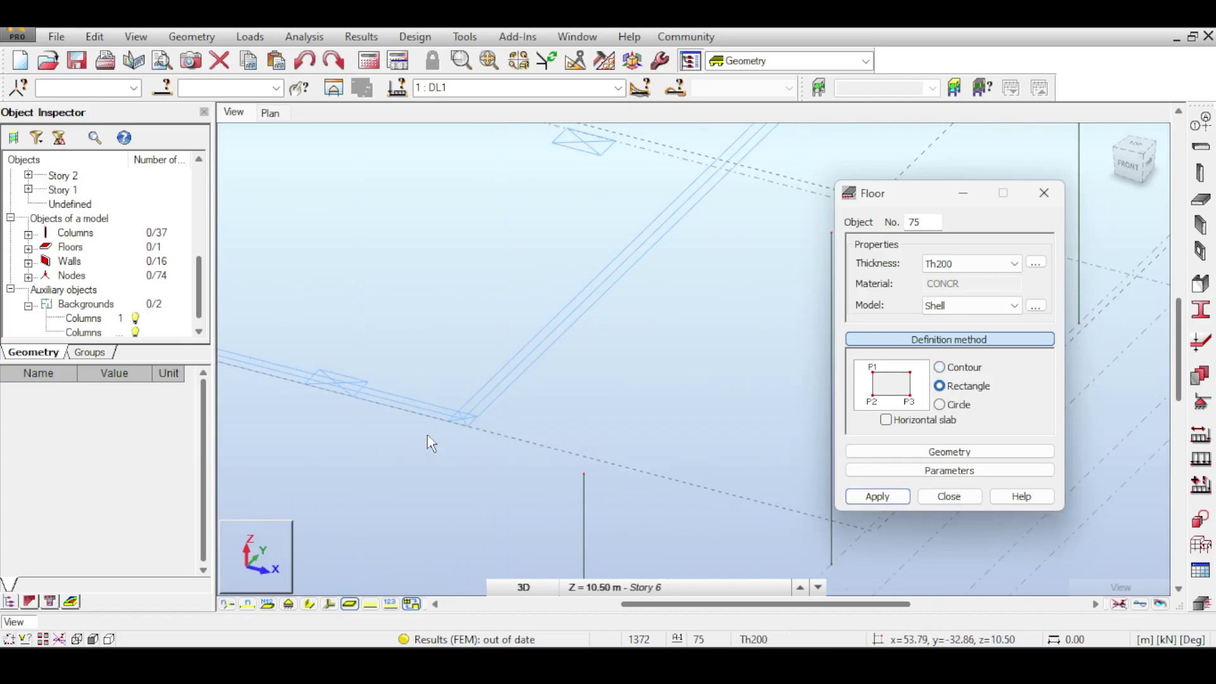
Draw a rectangular Th200 panel about 24.6 m long in Y along the plan's perimeter wall line, ending at the corner near y=8.80
middle_click_drag(477, 413, 549, 408)
scroll(500, 388, "up", 1)
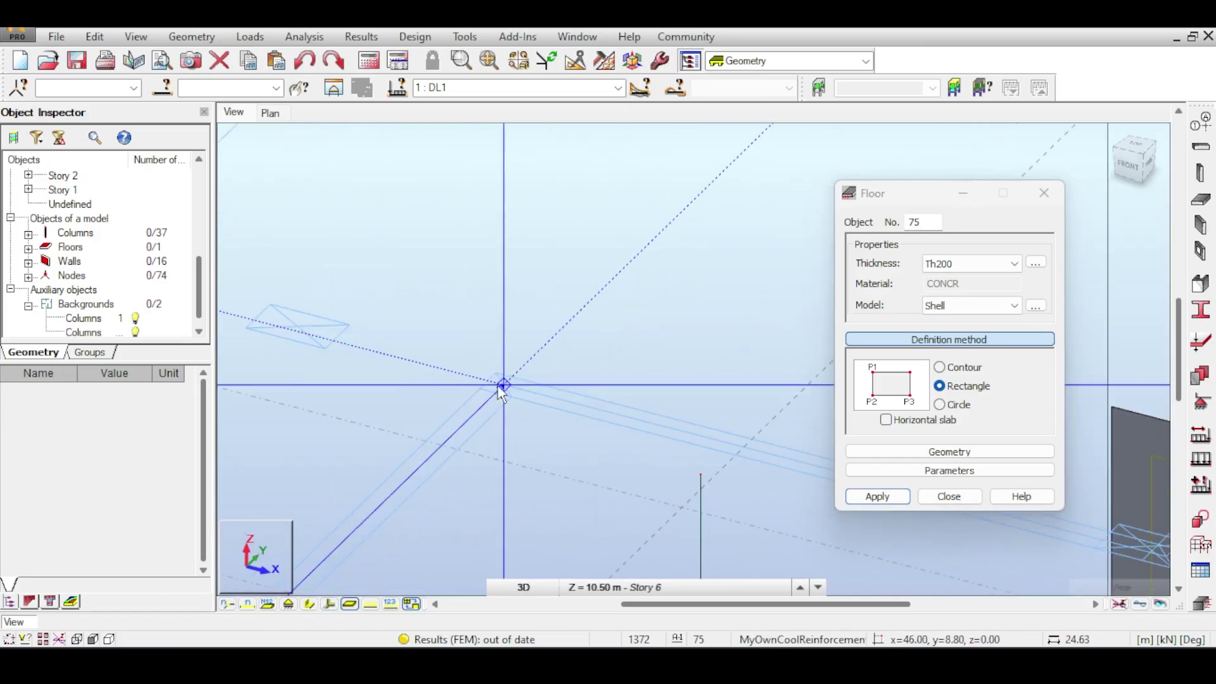
left_click(499, 386)
middle_click_drag(509, 134, 551, 422)
scroll(552, 424, "down", 1)
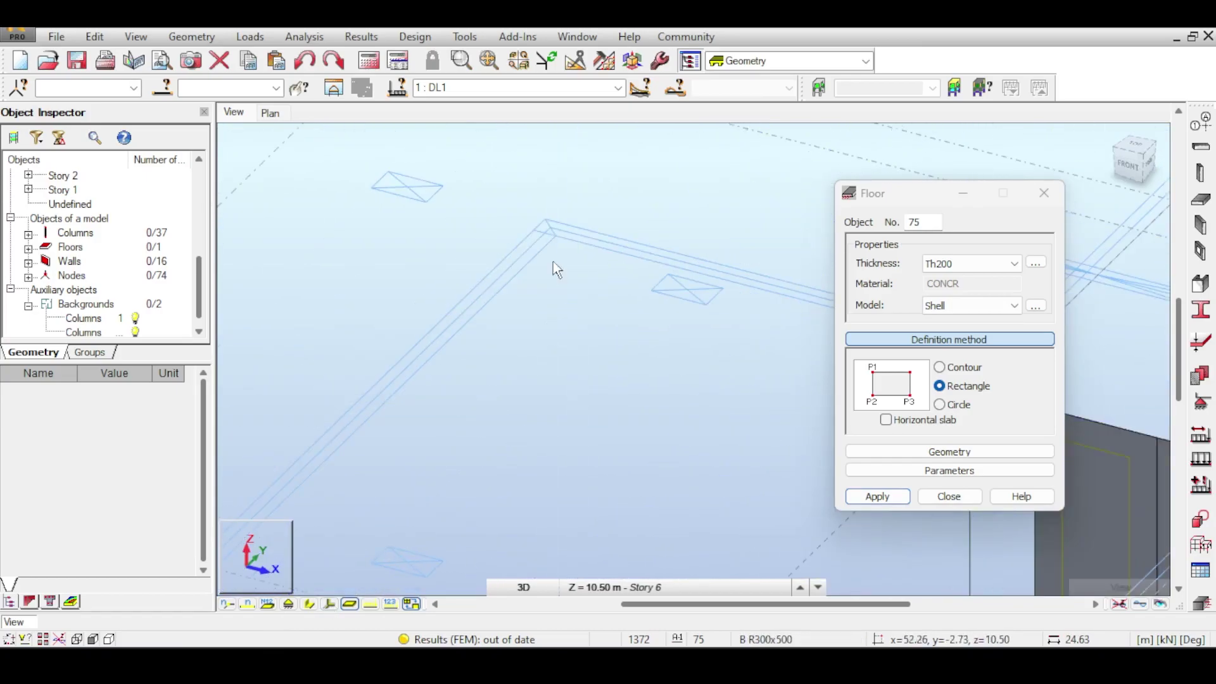
left_click(550, 233)
Draw the adjoining rectangular panel about 4.2 m long in X, from the corner at x=46.05, y=8.80
middle_click_drag(641, 325, 581, 161)
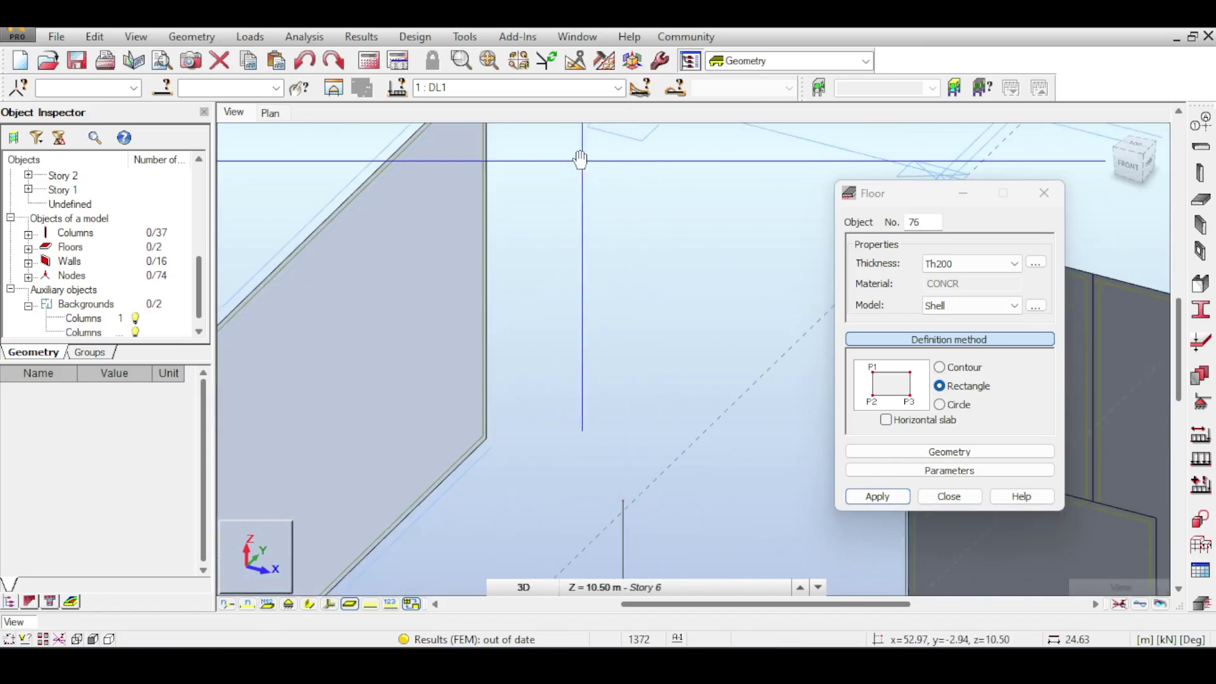
middle_click_drag(533, 449, 438, 377)
scroll(409, 383, "up", 1)
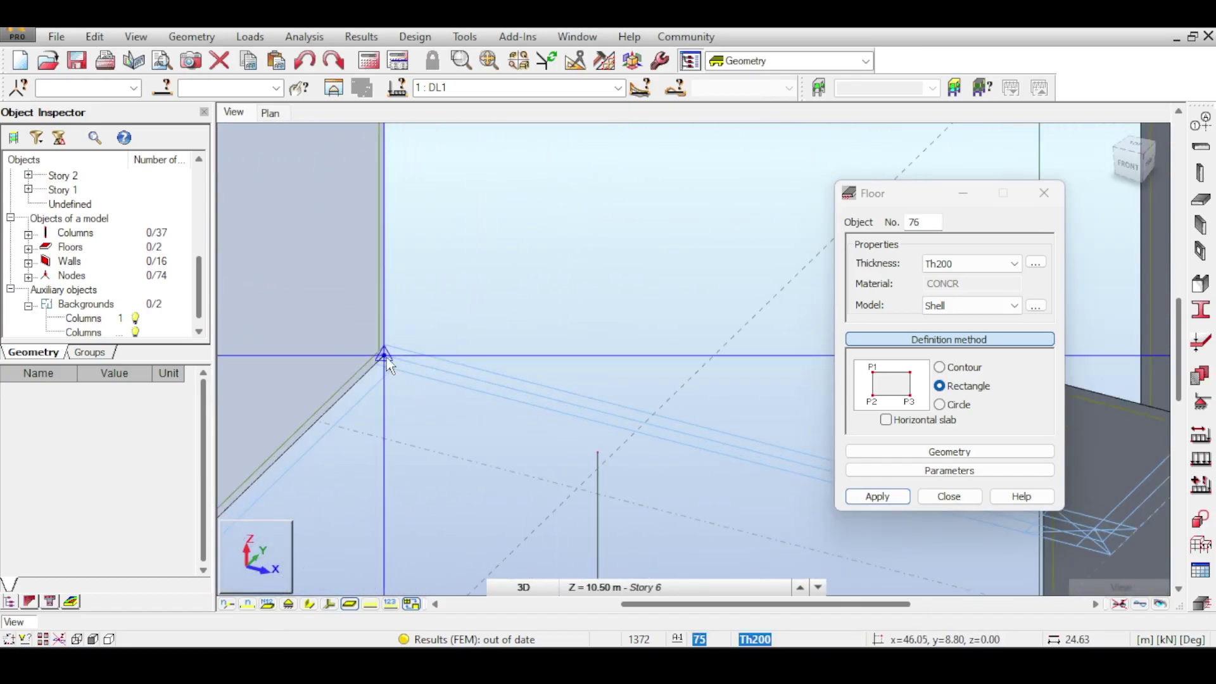
scroll(394, 361, "up", 3)
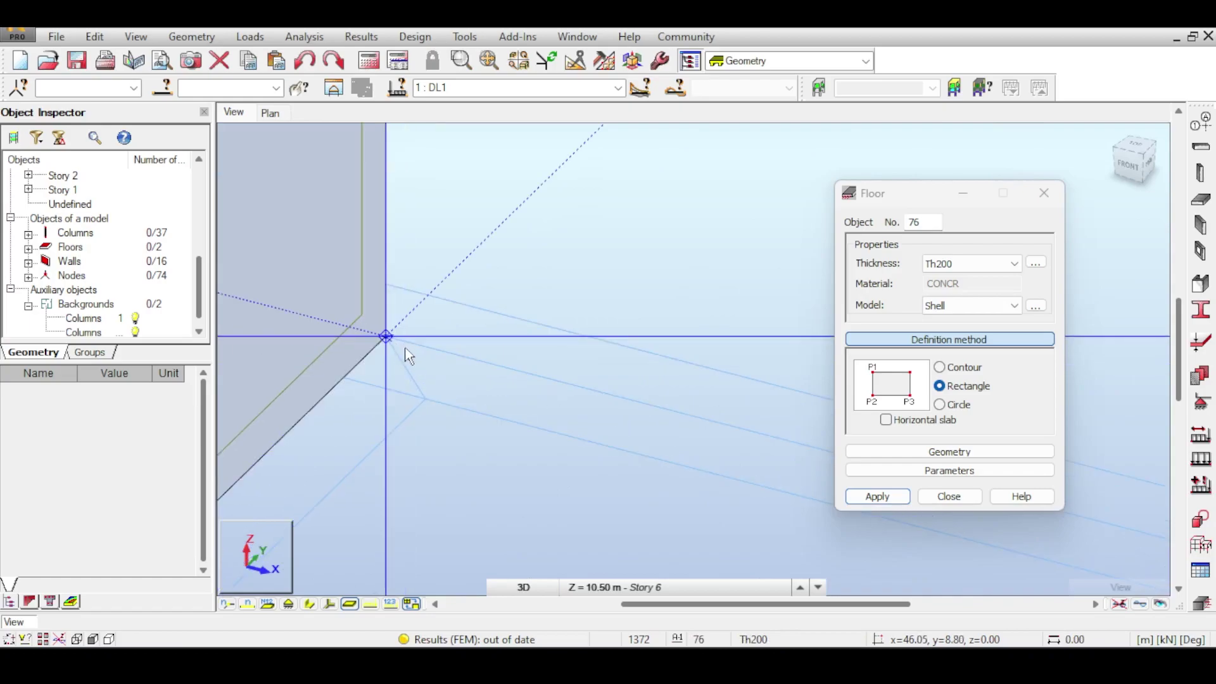
left_click(404, 346)
scroll(446, 361, "down", 3)
middle_click_drag(801, 437, 436, 328)
scroll(586, 376, "down", 2)
middle_click_drag(586, 376, 276, 292)
scroll(494, 344, "up", 3)
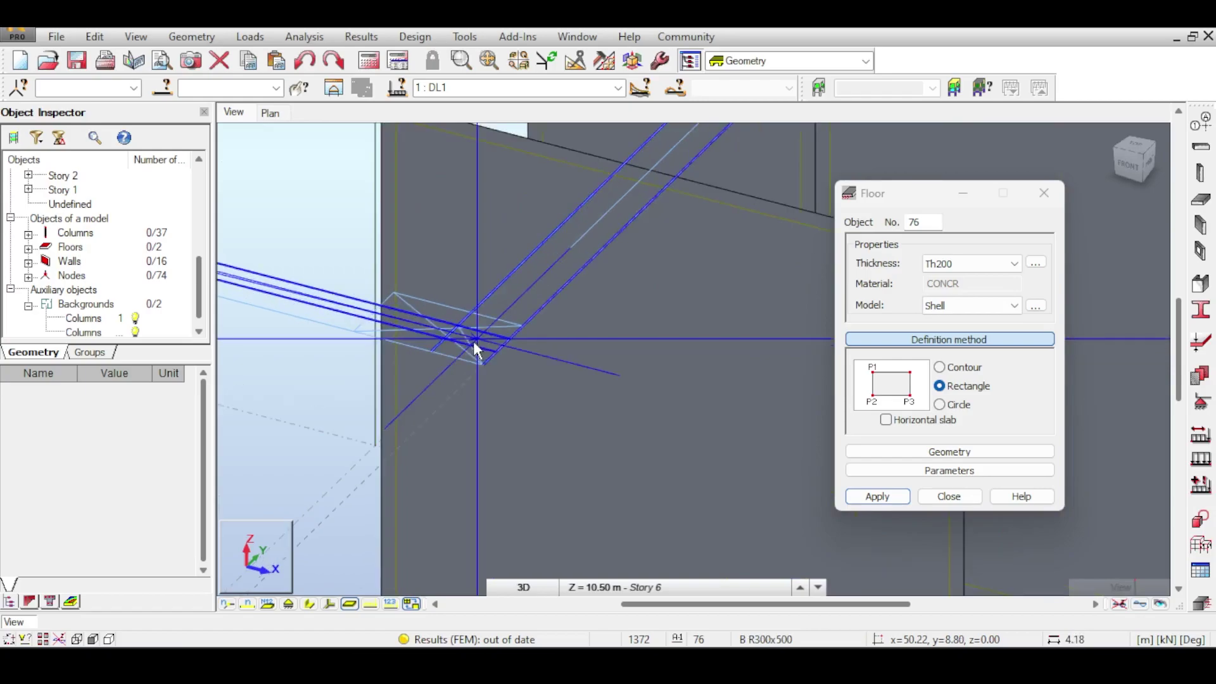
middle_click_drag(447, 166, 480, 461)
scroll(540, 437, "down", 5)
left_click(538, 248)
Draw the next rectangular perimeter panel, starting at the outline corner at x=50.22, y=8.80
scroll(480, 461, "up", 4)
scroll(478, 457, "up", 2)
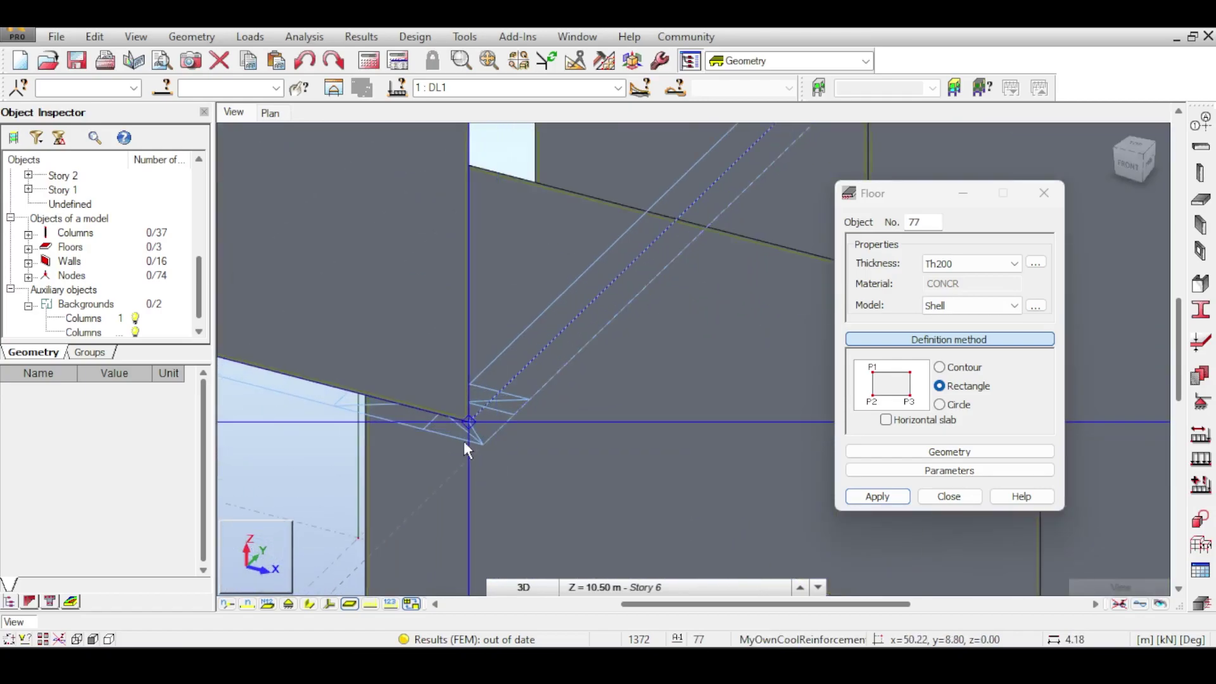
left_click(469, 419)
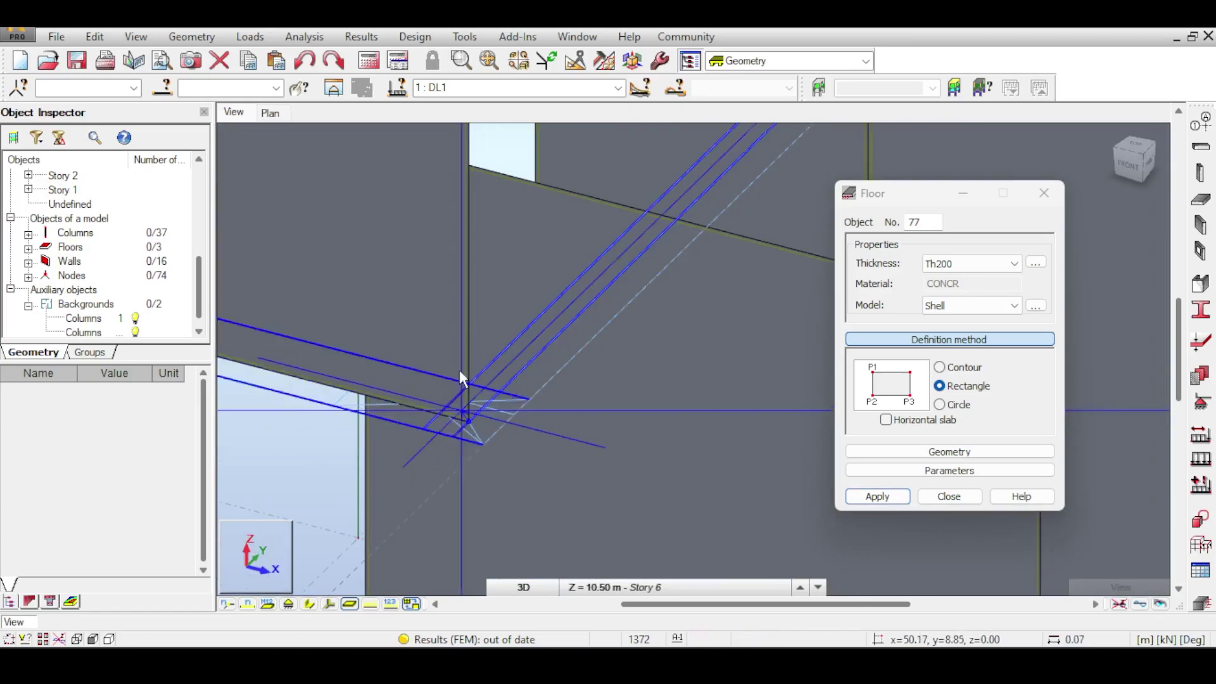
scroll(593, 345, "down", 6)
middle_click_drag(700, 200, 54, 662)
middle_click_drag(575, 412, 674, 248)
middle_click_drag(470, 529, 477, 488)
middle_click_drag(596, 310, 478, 357)
scroll(496, 328, "up", 3)
left_click(497, 328)
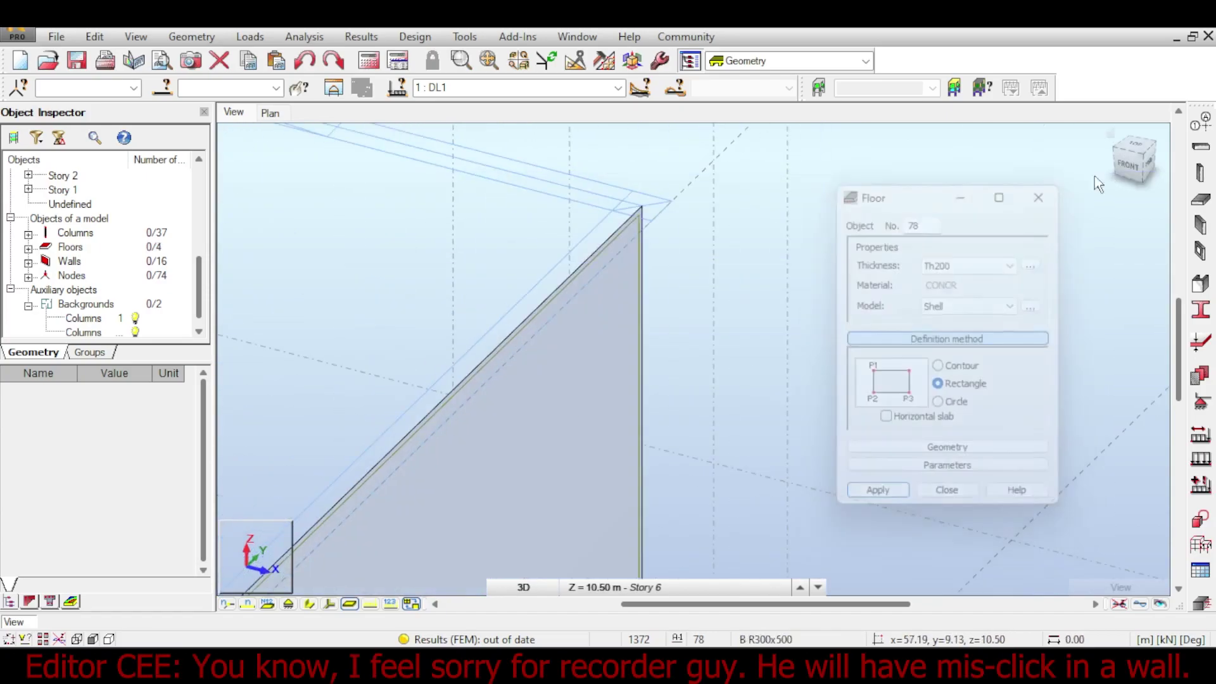
Reopen the Floor definition and draw two more rectangular Th200 panels, continuing along the perimeter outline on the plan background
left_click(1044, 193)
middle_click_drag(639, 348, 507, 357, "shift")
left_click(1200, 200)
middle_click_drag(551, 171, 474, 394)
left_click(454, 362)
left_click(582, 207)
middle_click_drag(792, 209, 548, 467)
left_click(549, 481)
middle_click_drag(545, 304, 524, 465)
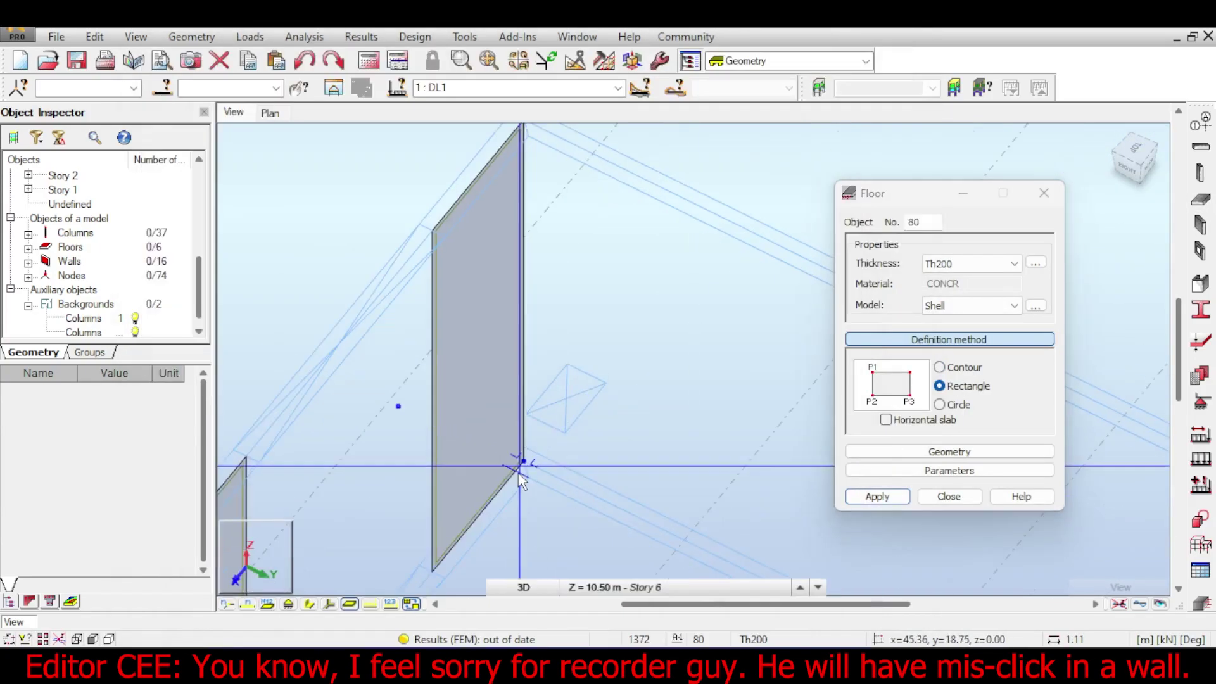
Draw two further rectangular panels from the outline corner near x=45.36, y=18.75, following the background toward the rear of the enclosure
left_click(524, 467)
middle_click_drag(570, 285, 678, 437)
left_click(678, 436)
left_click(367, 476)
left_click(561, 366)
mouse_move(570, 209)
middle_mouse_down()
mouse_move(562, 365)
mouse_move(412, 361)
middle_mouse_up()
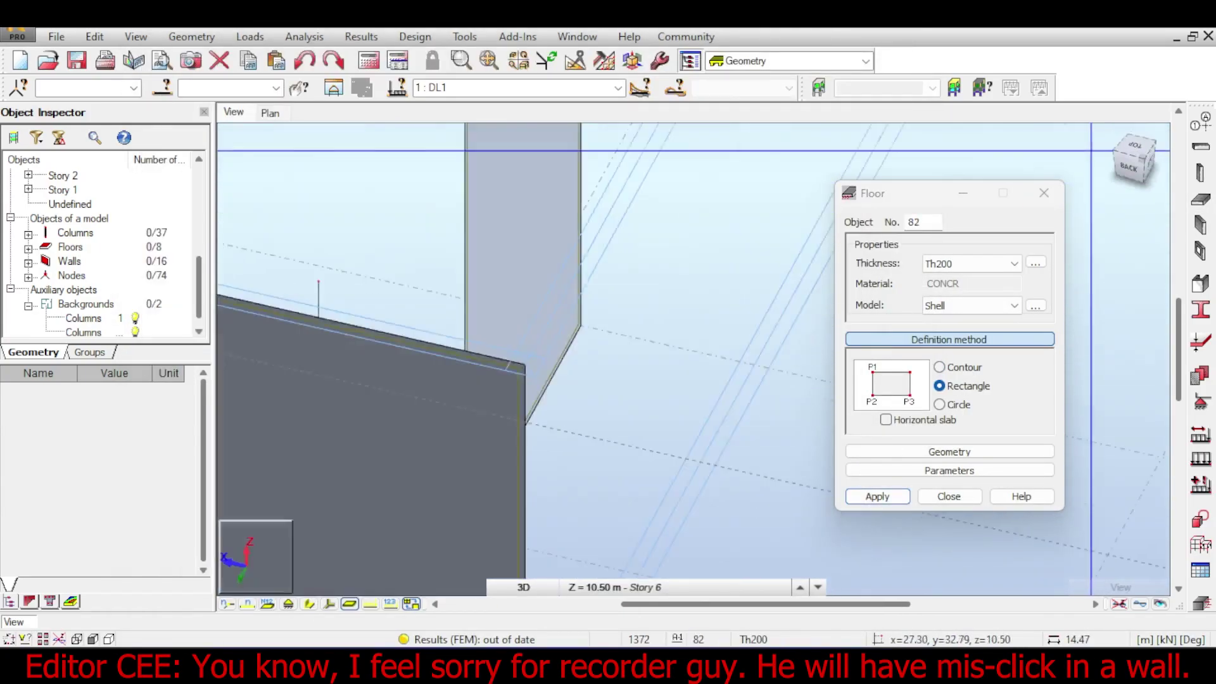
Draw the next rectangular Th200 panel along x=30.85, starting from the rear corner of the perimeter outline
middle_click_drag(507, 361, 396, 537)
left_click(395, 537)
scroll(399, 538, "down", 3)
mouse_move(716, 427)
middle_mouse_down()
mouse_move(613, 159)
mouse_move(522, 359)
middle_mouse_up()
left_click(521, 358)
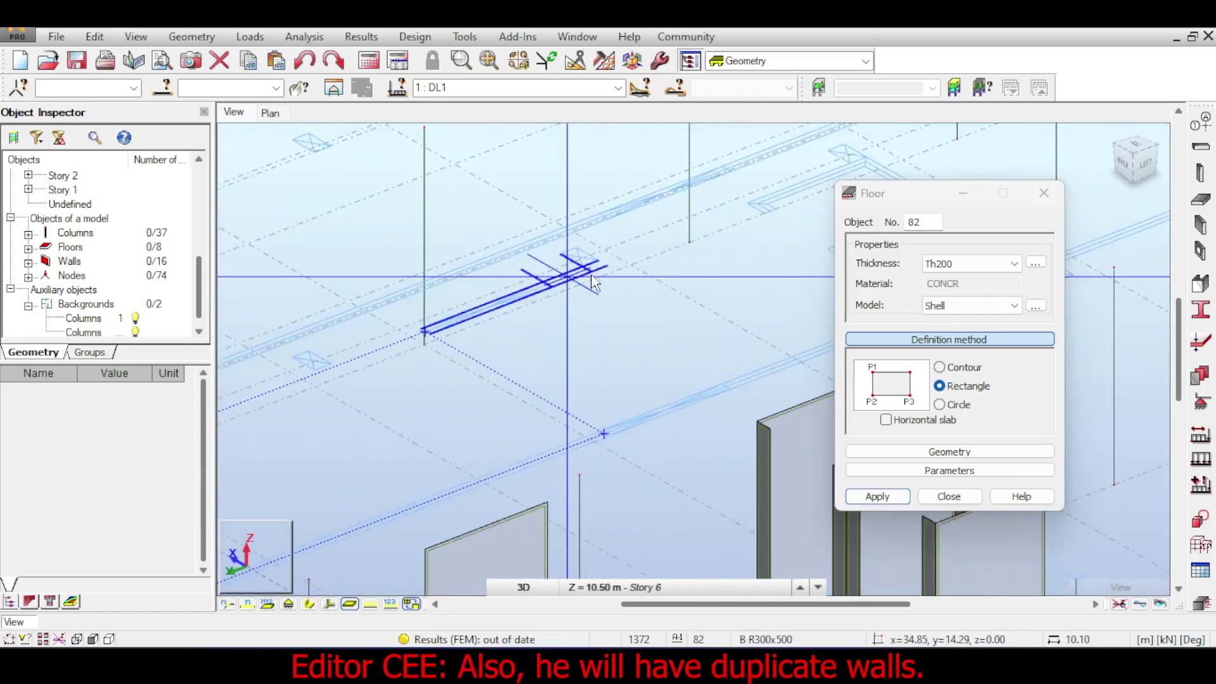
left_click(728, 304)
Draw the short rectangular panel about 3.85 m long along x=30.85, ending at y=10.80
mouse_move(633, 190)
middle_mouse_down()
mouse_move(519, 342)
mouse_move(537, 299)
mouse_move(624, 388)
mouse_move(725, 304)
mouse_move(528, 345)
middle_mouse_up()
left_click(725, 304)
left_click(393, 403)
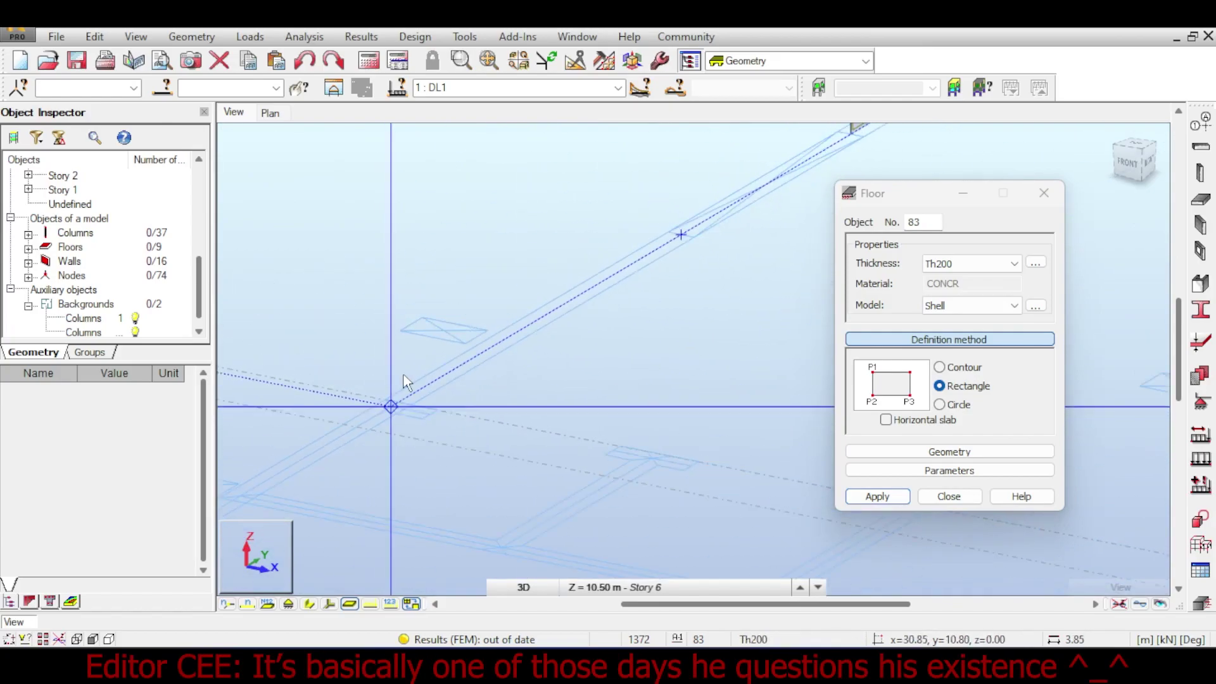
left_click(452, 333)
Draw the long rectangular panel about 24.63 m in length along x=30.85, ending at the outline corner y=-15.83
left_click(526, 447)
scroll(527, 355, "down", 4)
left_click(526, 334)
scroll(515, 350, "up", 4)
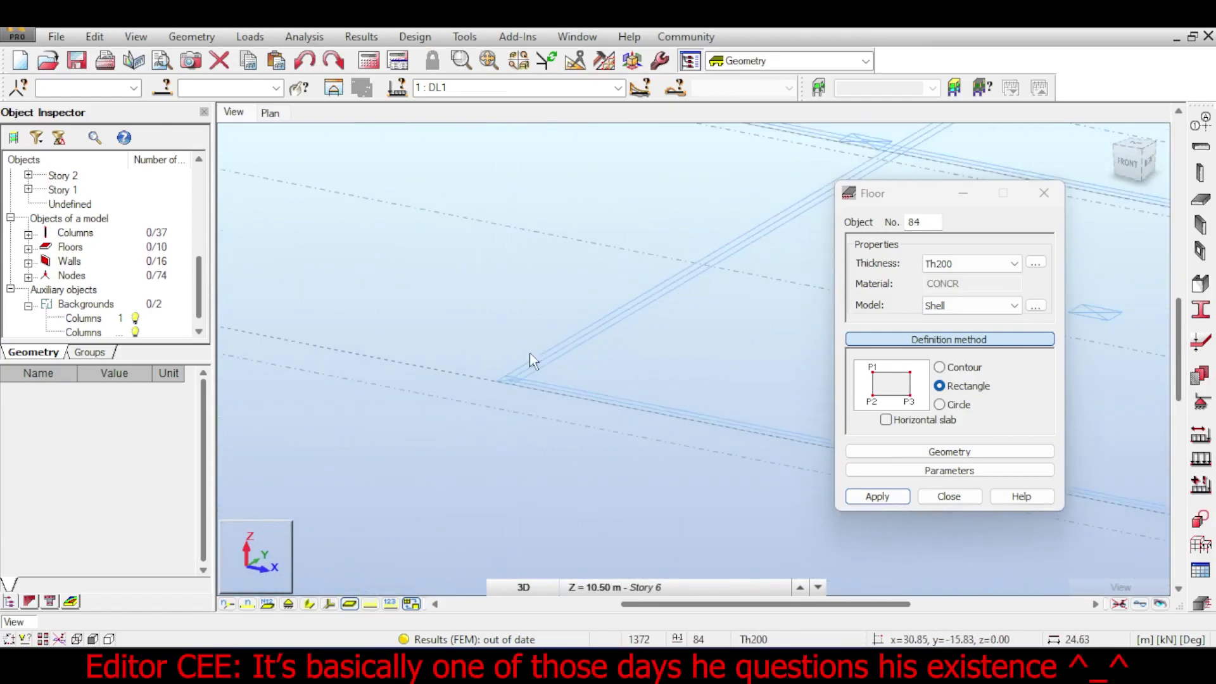
left_click(379, 362)
scroll(379, 362, "down", 5)
Draw the front closing panel from the corner x=30.85, y=-15.83 to the corner at x=46.05, and close the Floor definition
scroll(658, 216, "up", 5)
left_click(368, 357)
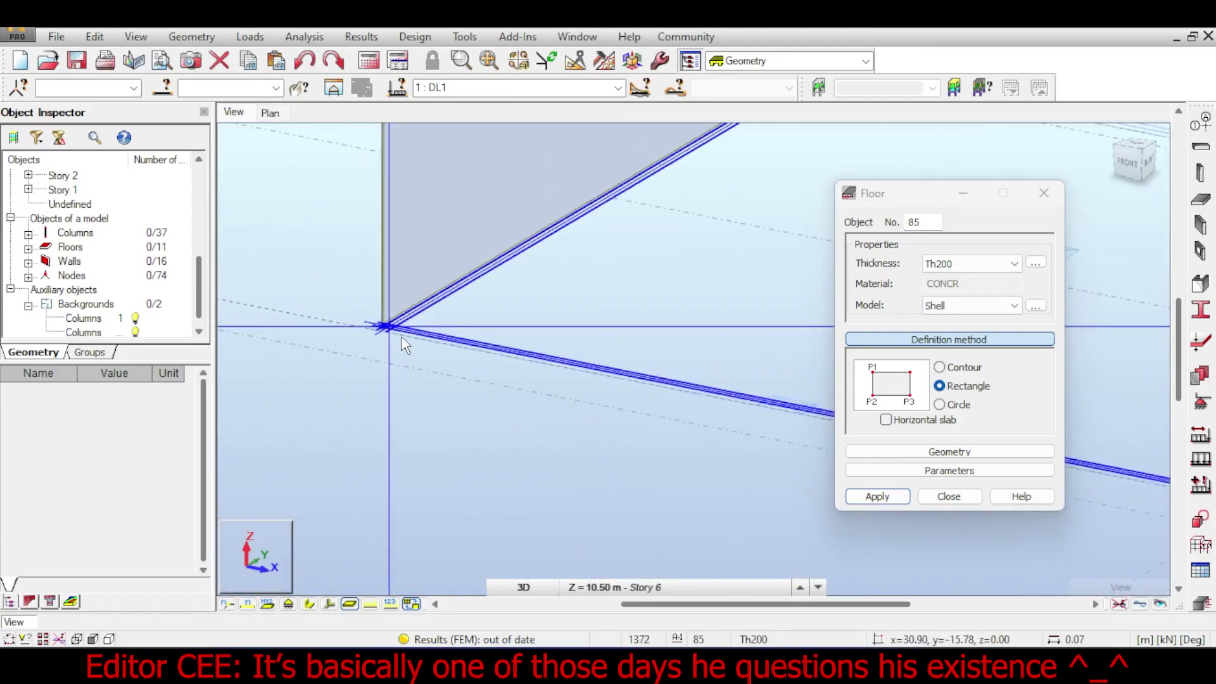
left_click(384, 323)
left_click(602, 288)
scroll(534, 421, "down", 5)
scroll(533, 420, "down", 1)
middle_click_drag(534, 415, 592, 356)
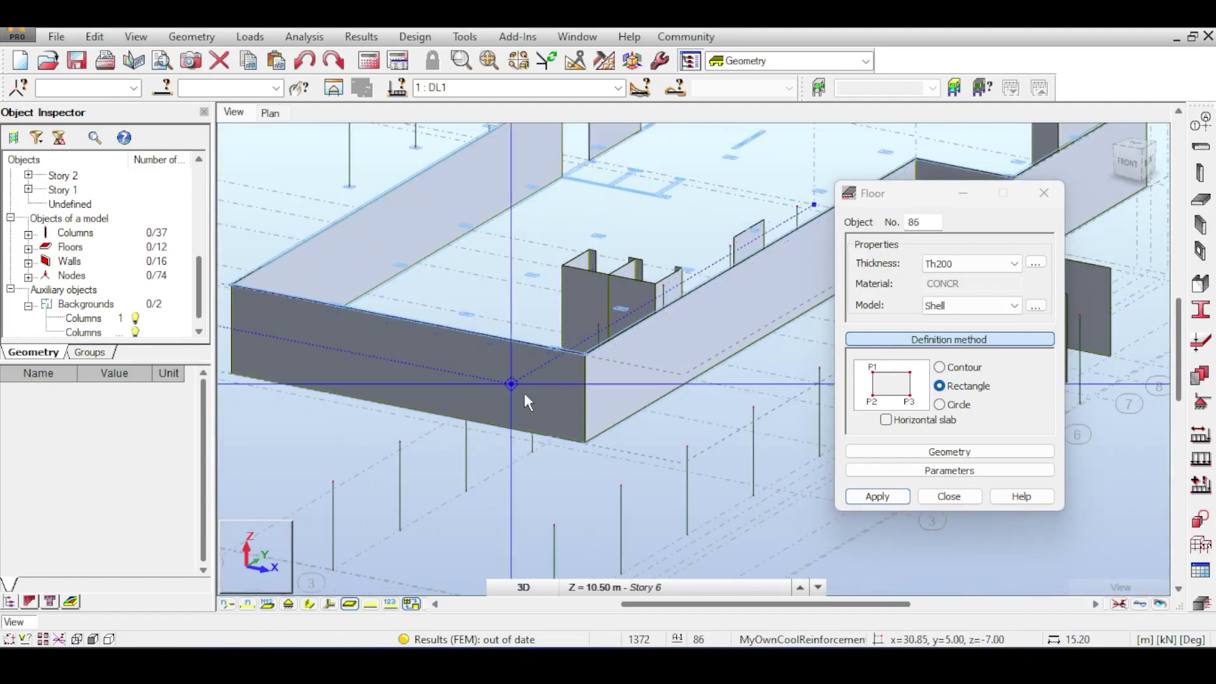
middle_click_drag(595, 444, 630, 325)
left_click(930, 497)
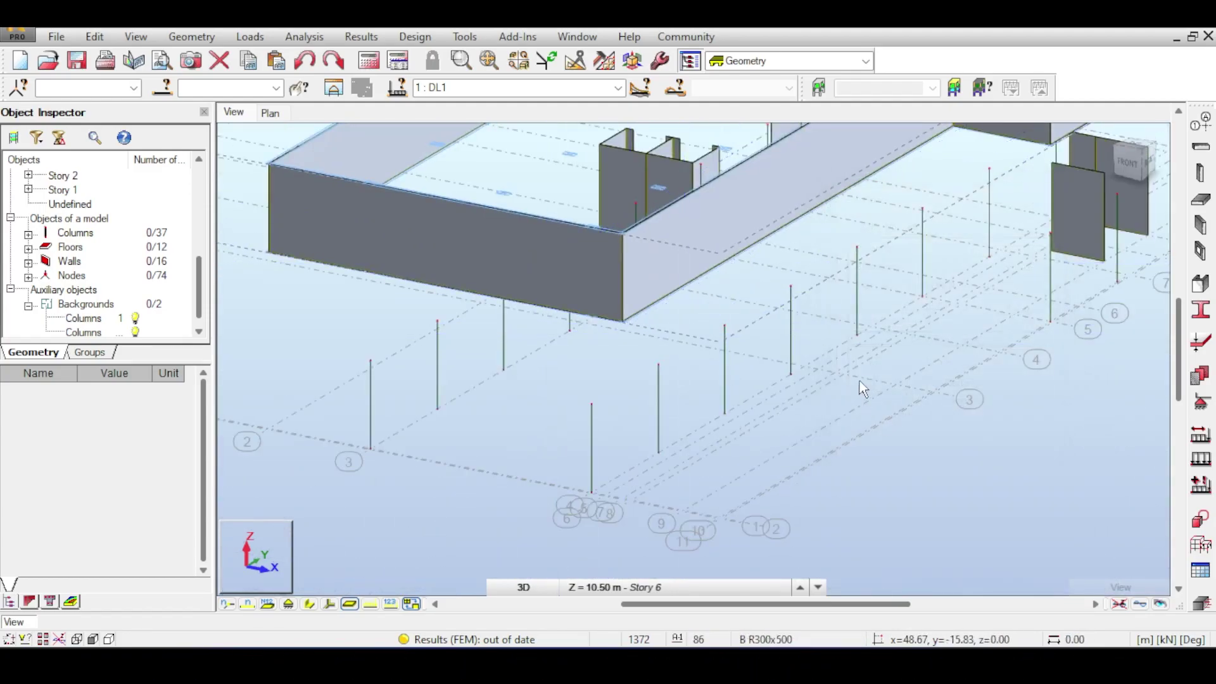
Examine the rebuilt perimeter panels against the background wall outlines from above and in the 3D view
scroll(924, 162, "down", 2)
middle_click_drag(925, 161, 806, 433)
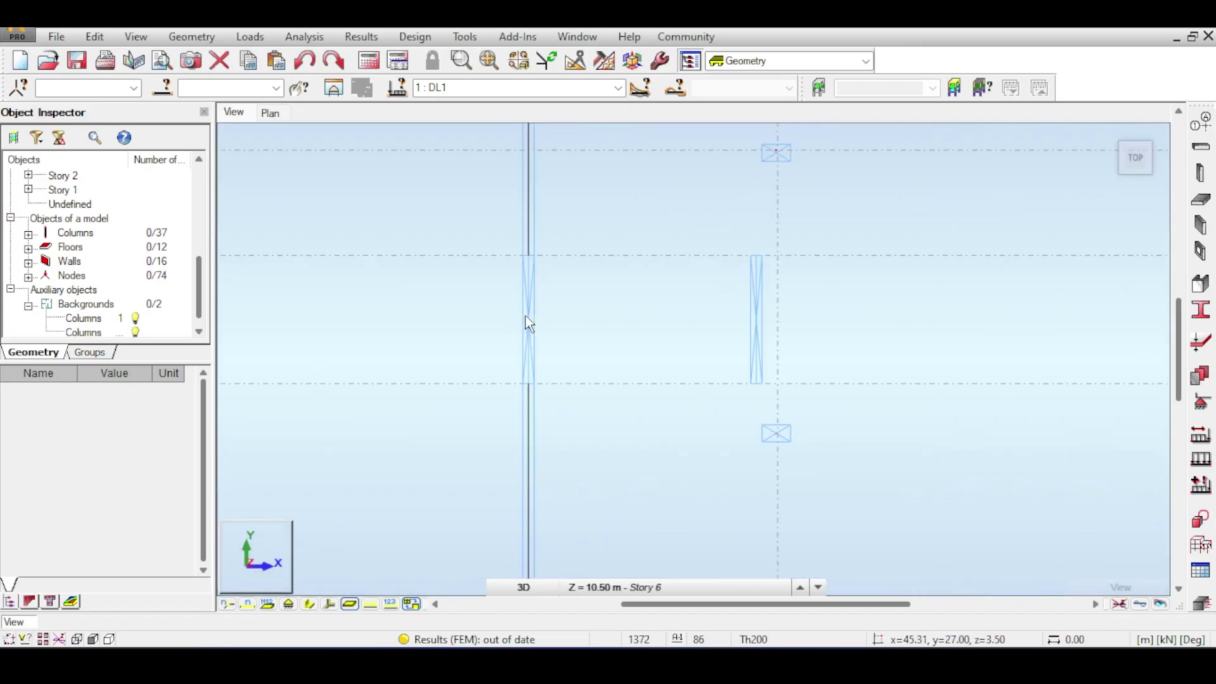
scroll(529, 324, "down", 2)
scroll(762, 322, "down", 1)
left_click(1151, 173)
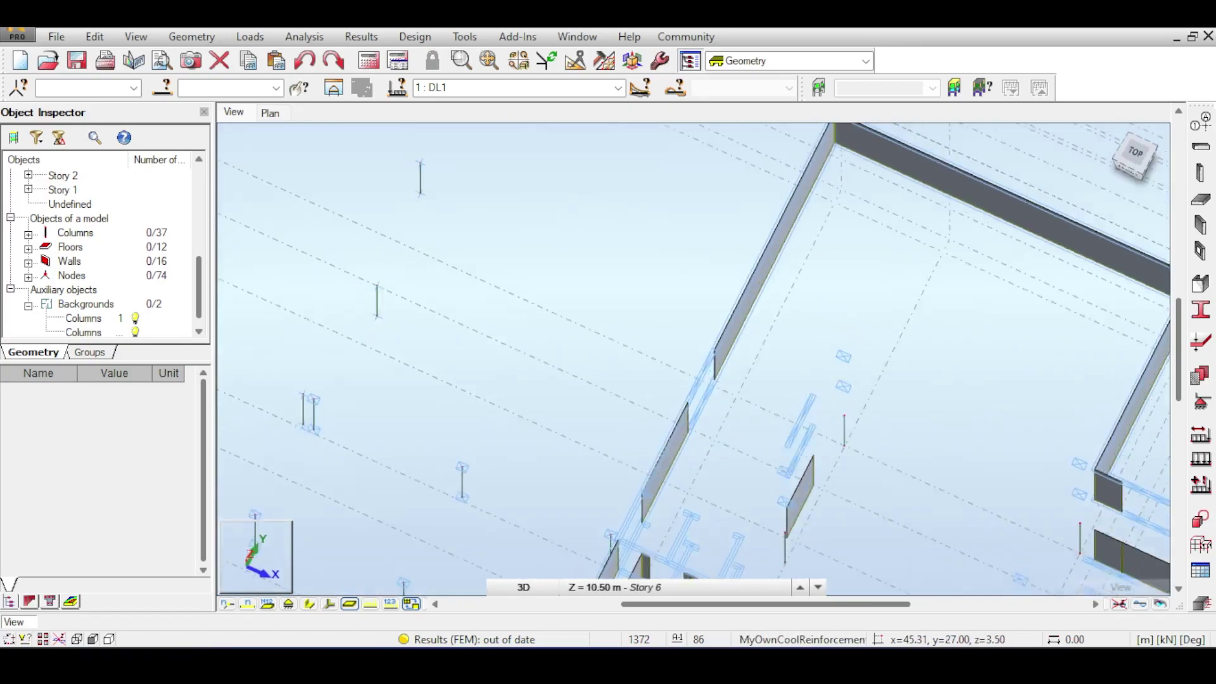
scroll(966, 483, "down", 4)
middle_click_drag(942, 393, 915, 128)
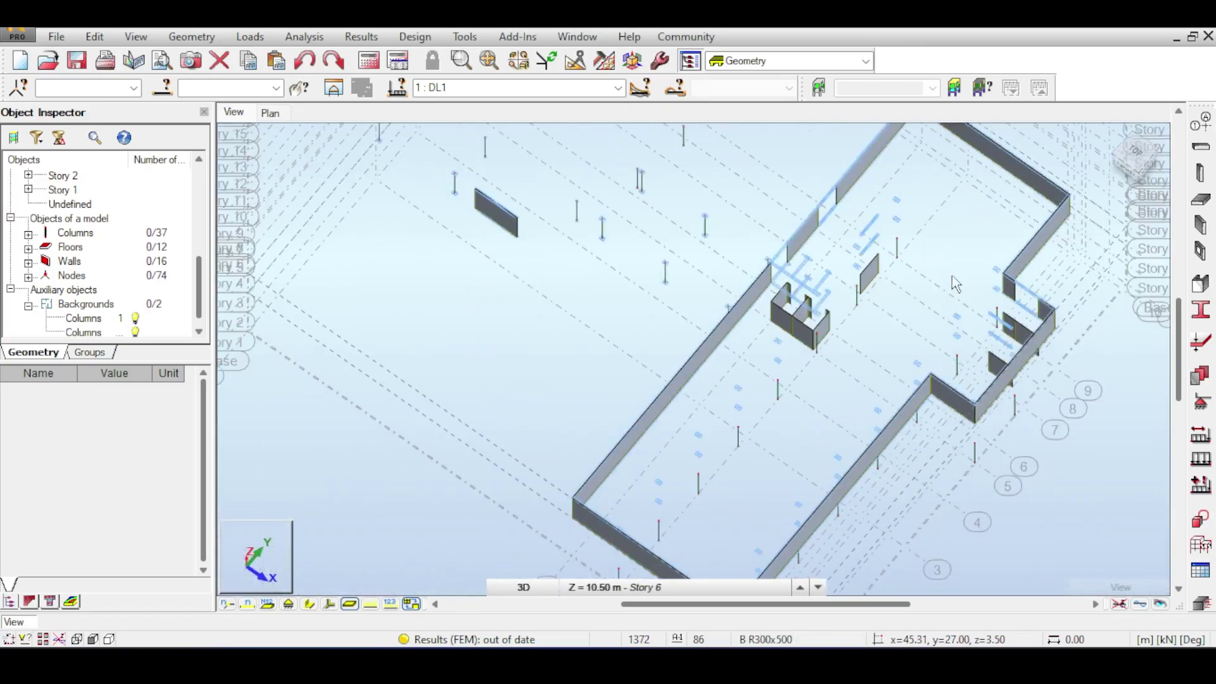
middle_click_drag(976, 290, 920, 245)
scroll(788, 413, "up", 2)
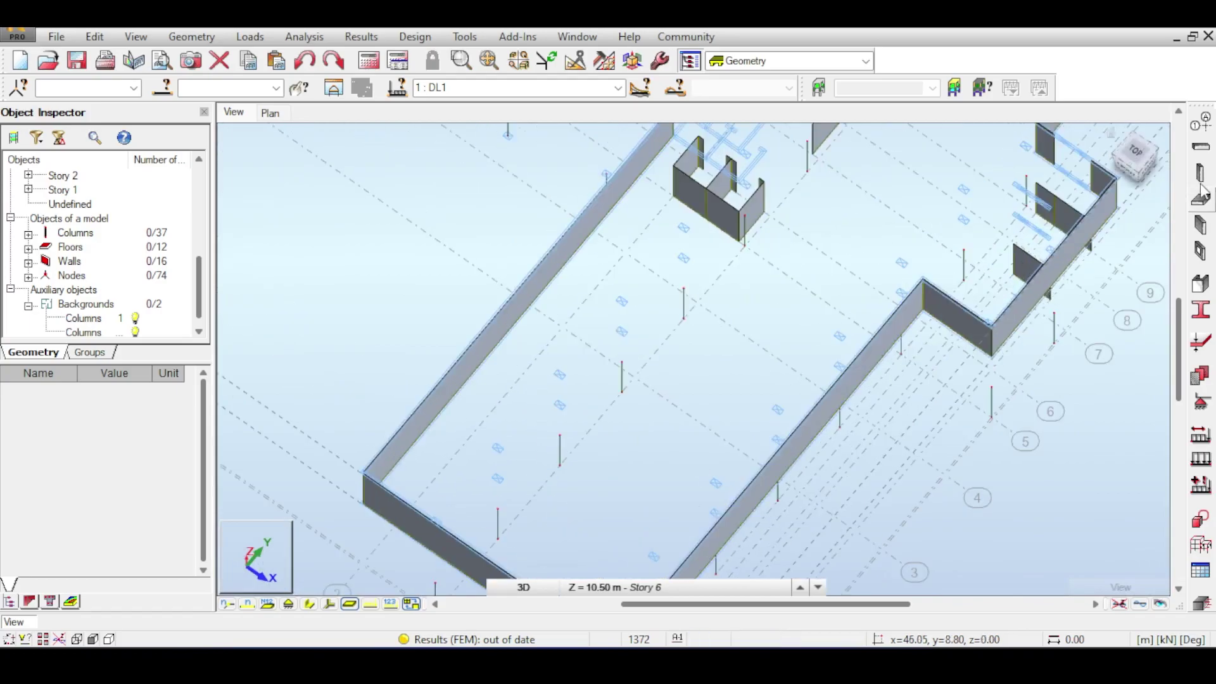
left_click(1151, 161)
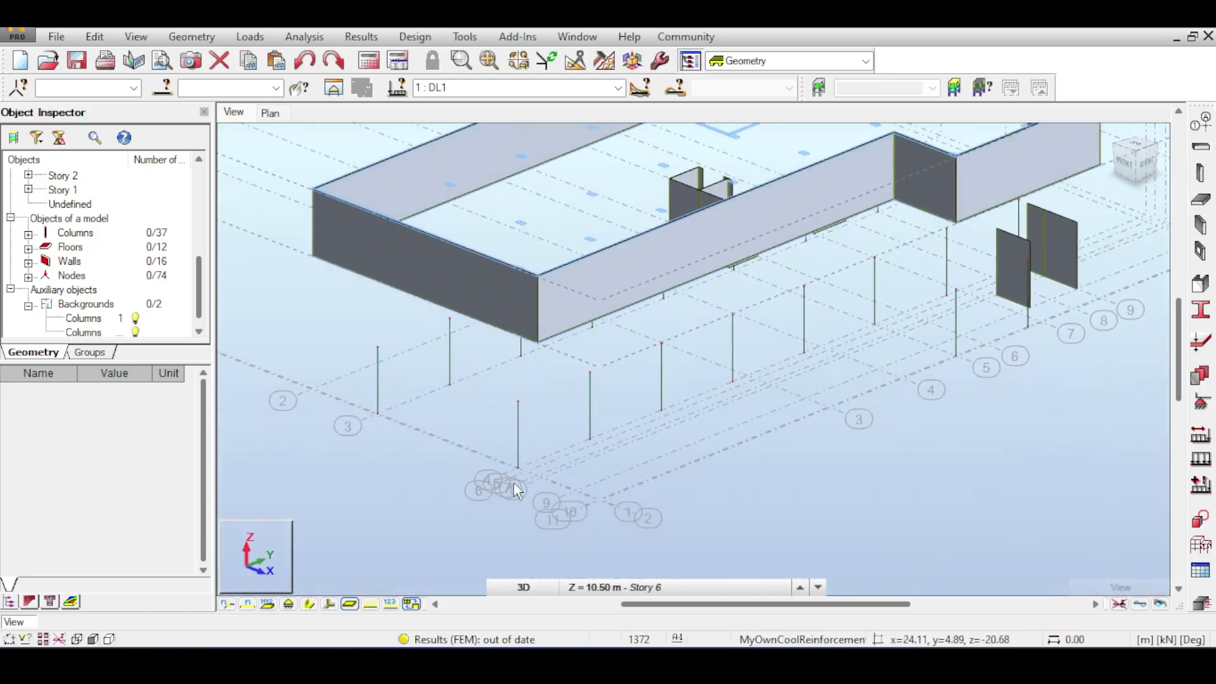
Select the column below the front corner, and compare its background outline with the top edge of the front wall
scroll(519, 481, "up", 2)
left_click(491, 489)
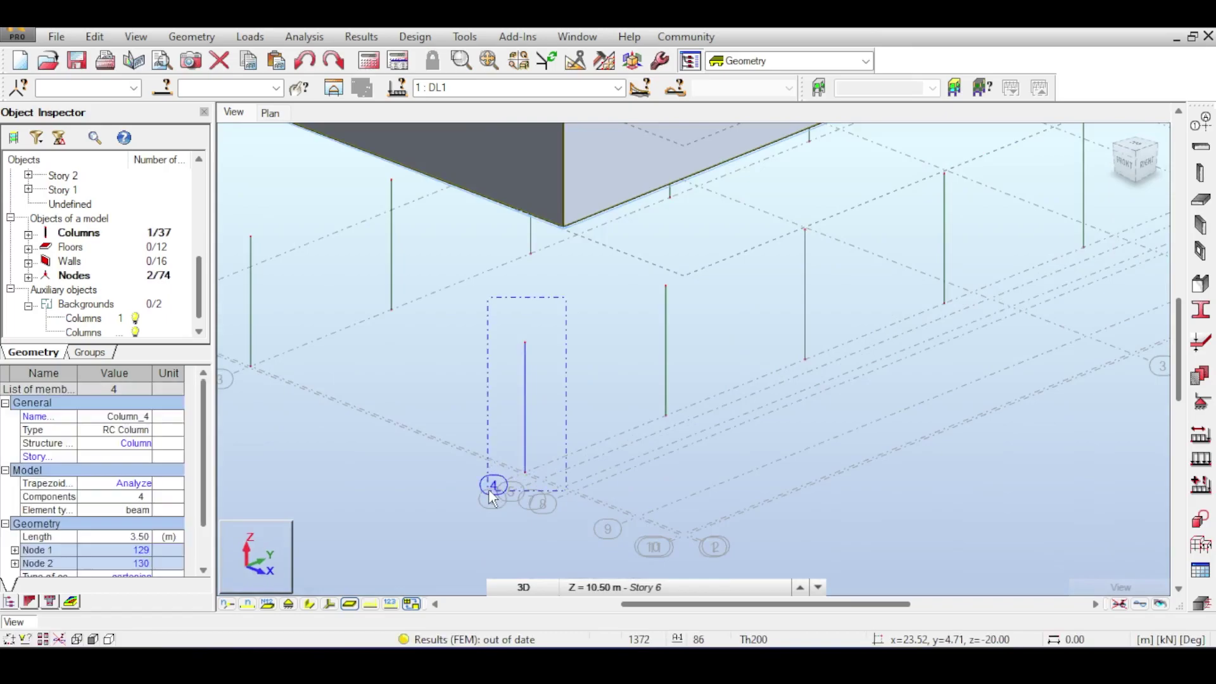
scroll(542, 543, "up", 4)
scroll(502, 352, "up", 5)
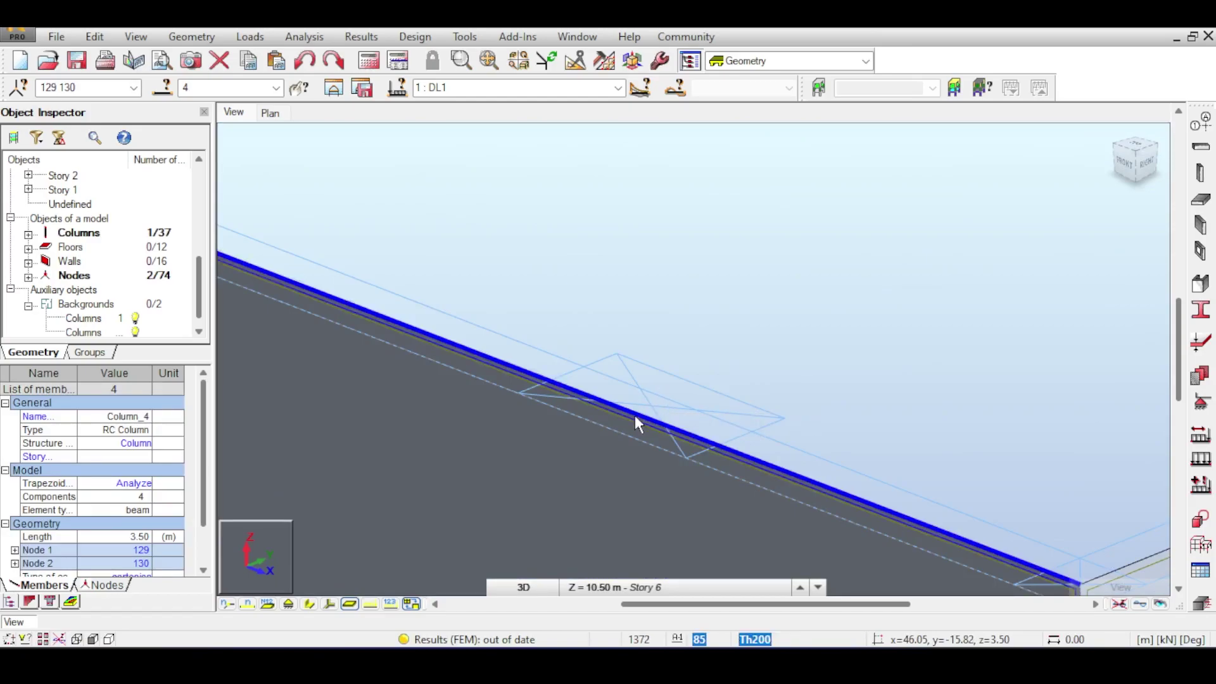
scroll(635, 416, "down", 3)
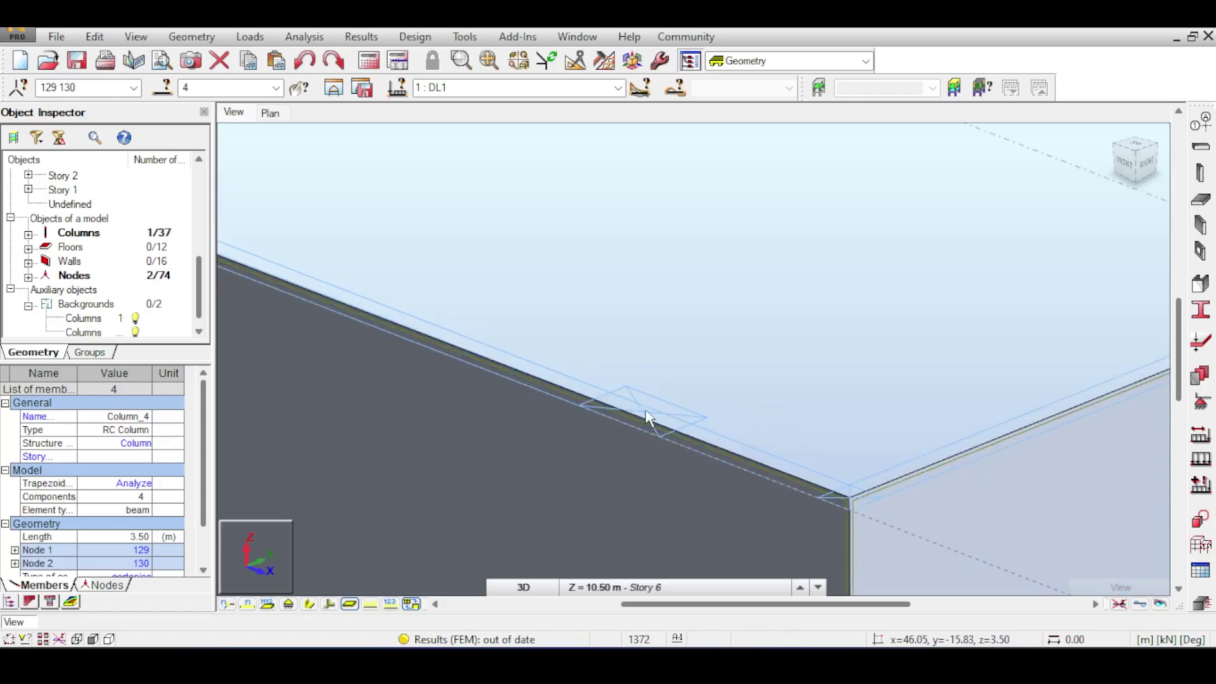
scroll(636, 413, "up", 2)
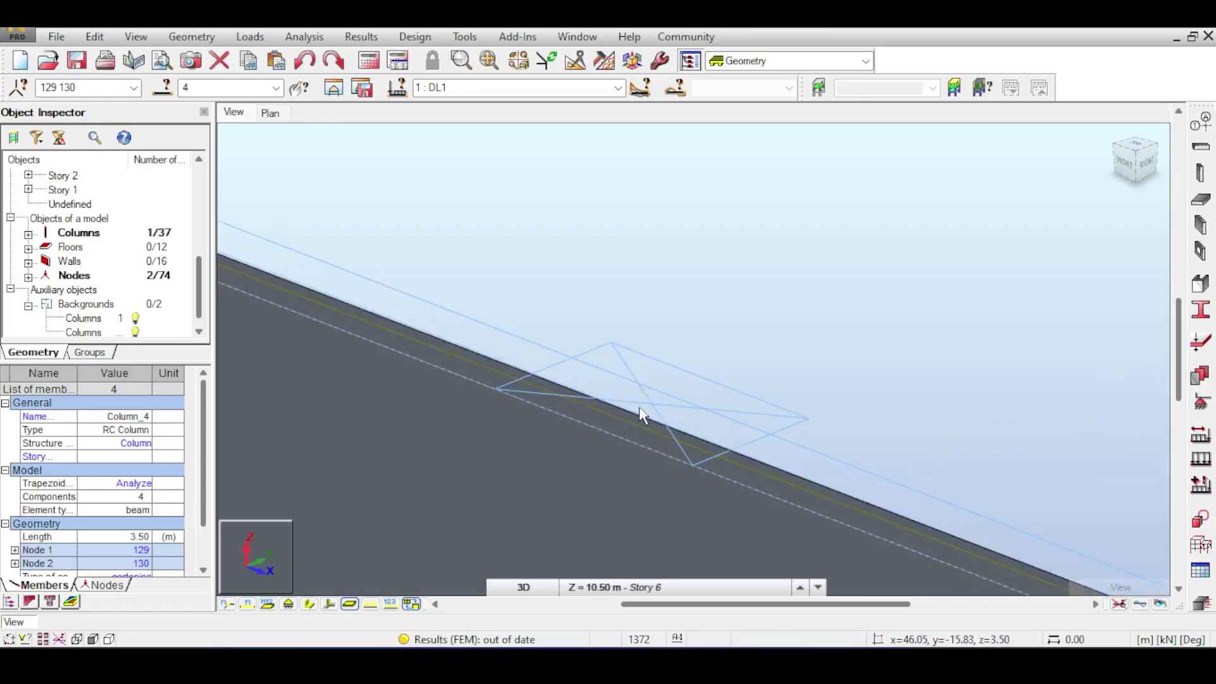
scroll(649, 405, "down", 3)
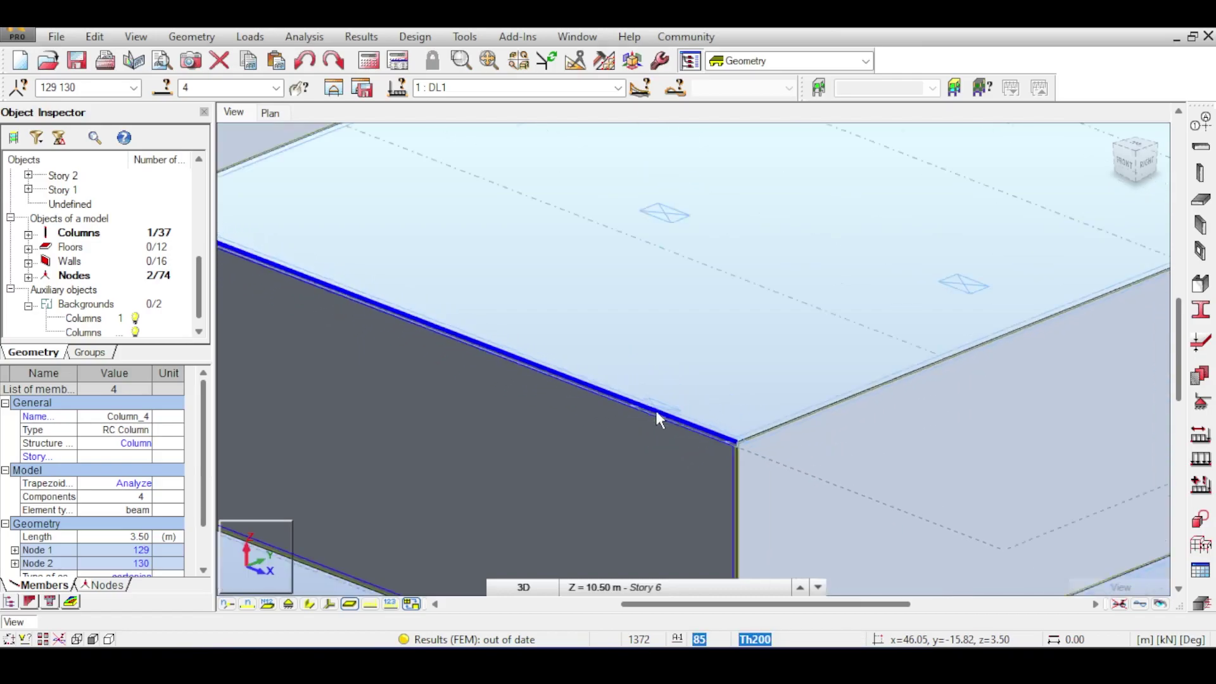
scroll(655, 408, "down", 3)
scroll(670, 494, "up", 4)
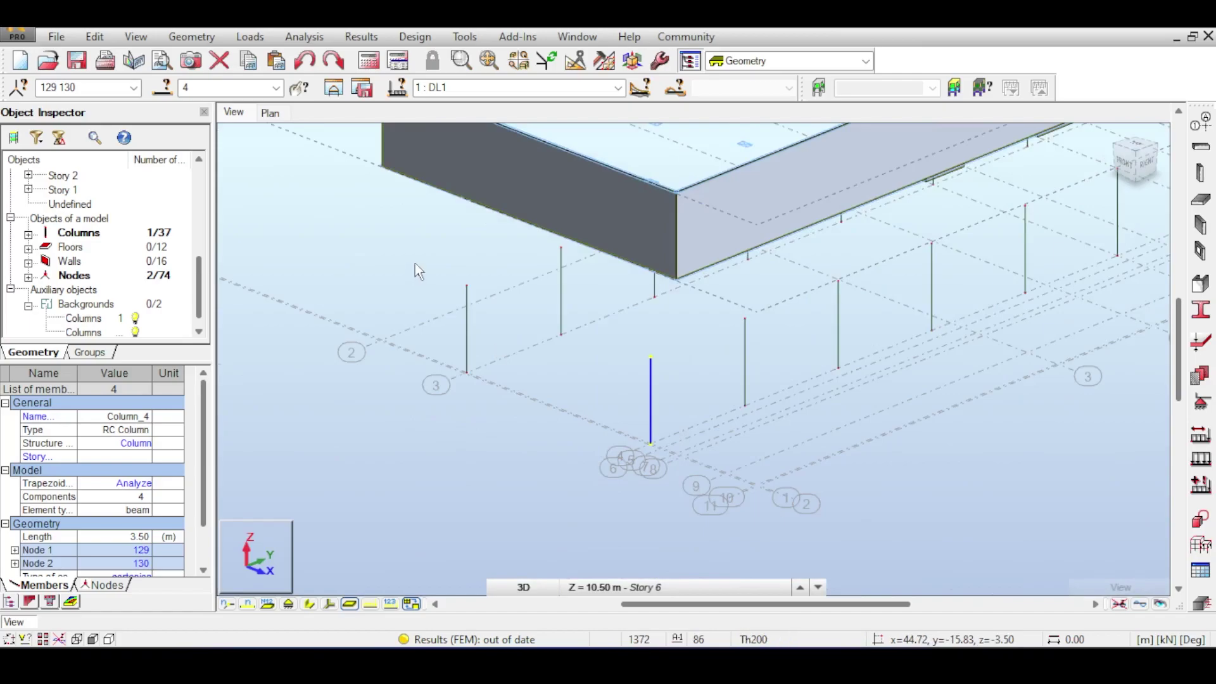
Add the neighbouring front-row column to the selection and move both columns by the vector 0.00, -0.05, 0.00 m
left_click_drag(418, 255, 494, 397, "ctrl")
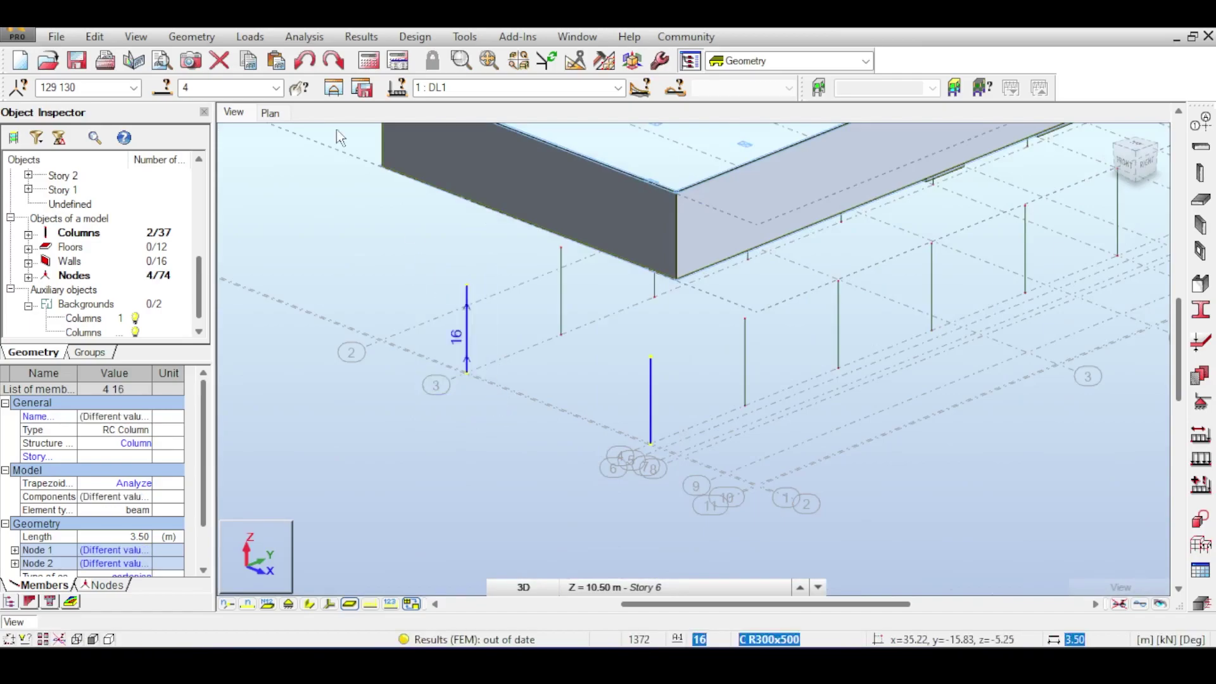
left_click(190, 37)
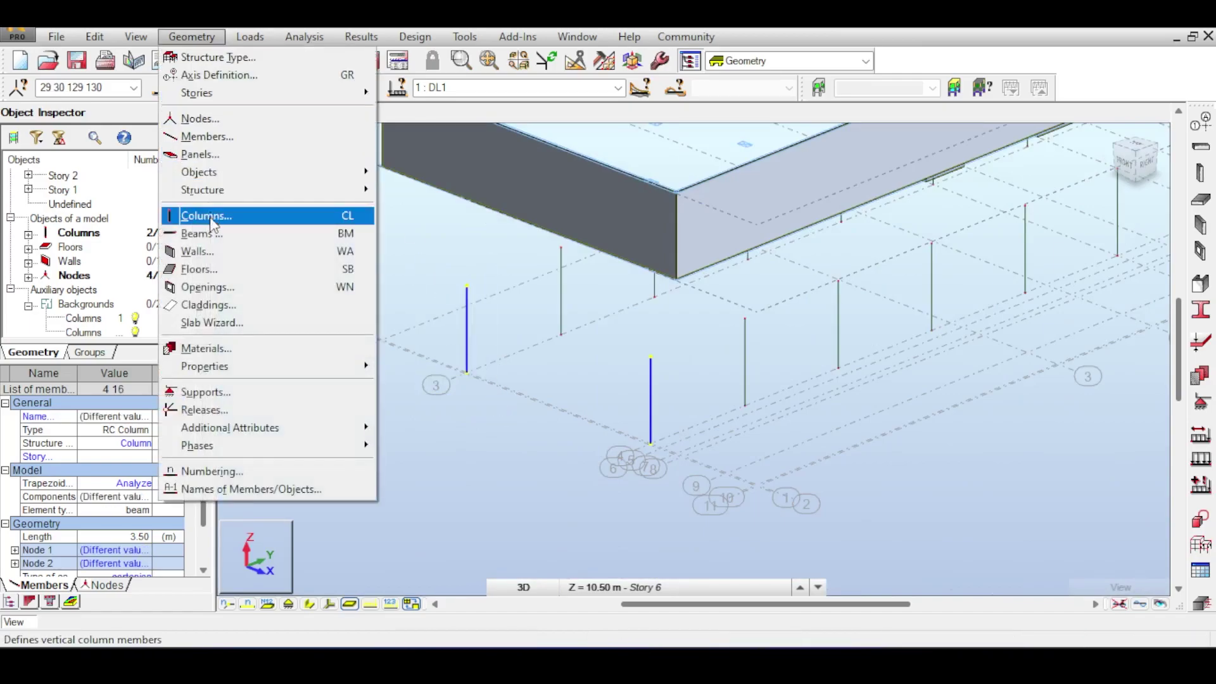
mouse_move(95, 37)
mouse_move(152, 260)
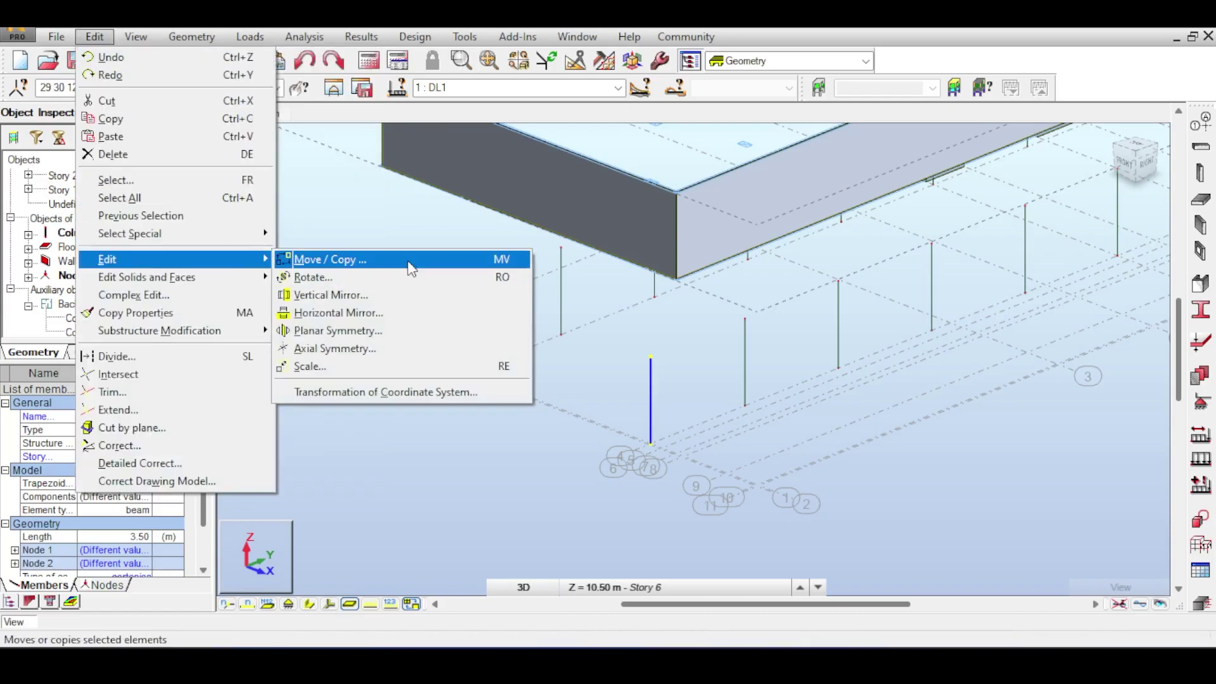
left_click(412, 263)
middle_click_drag(647, 180, 632, 252)
scroll(632, 252, "up", 6)
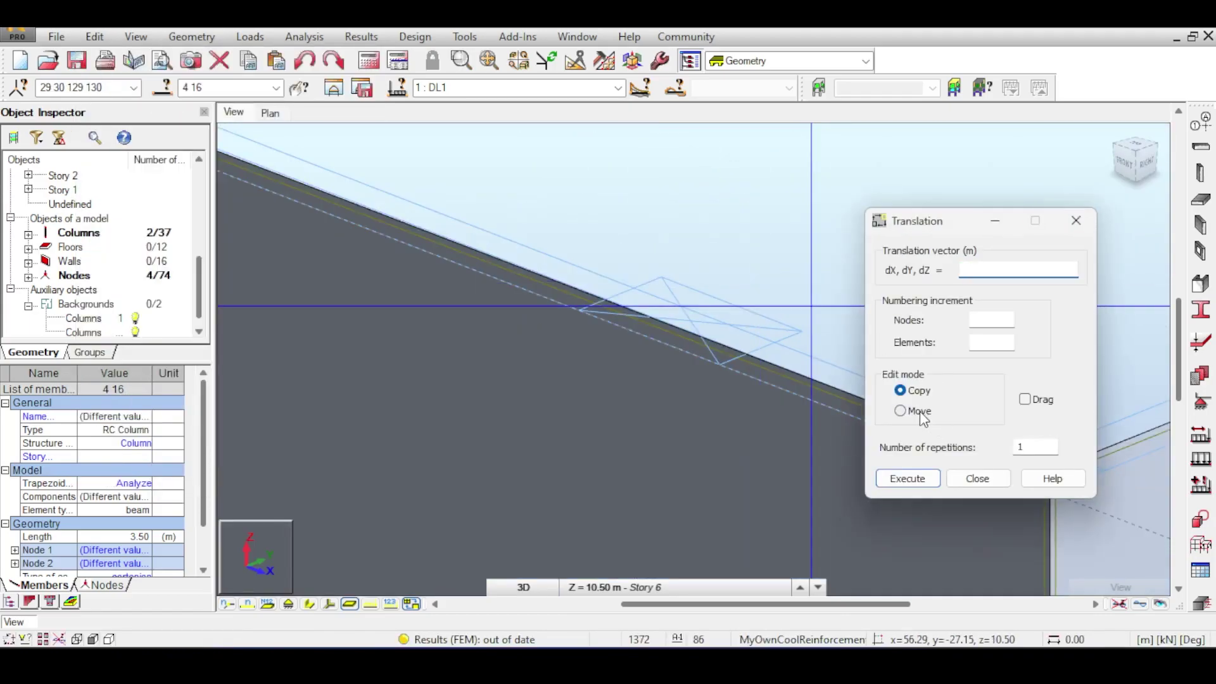
left_click(977, 272)
scroll(601, 337, "up", 3)
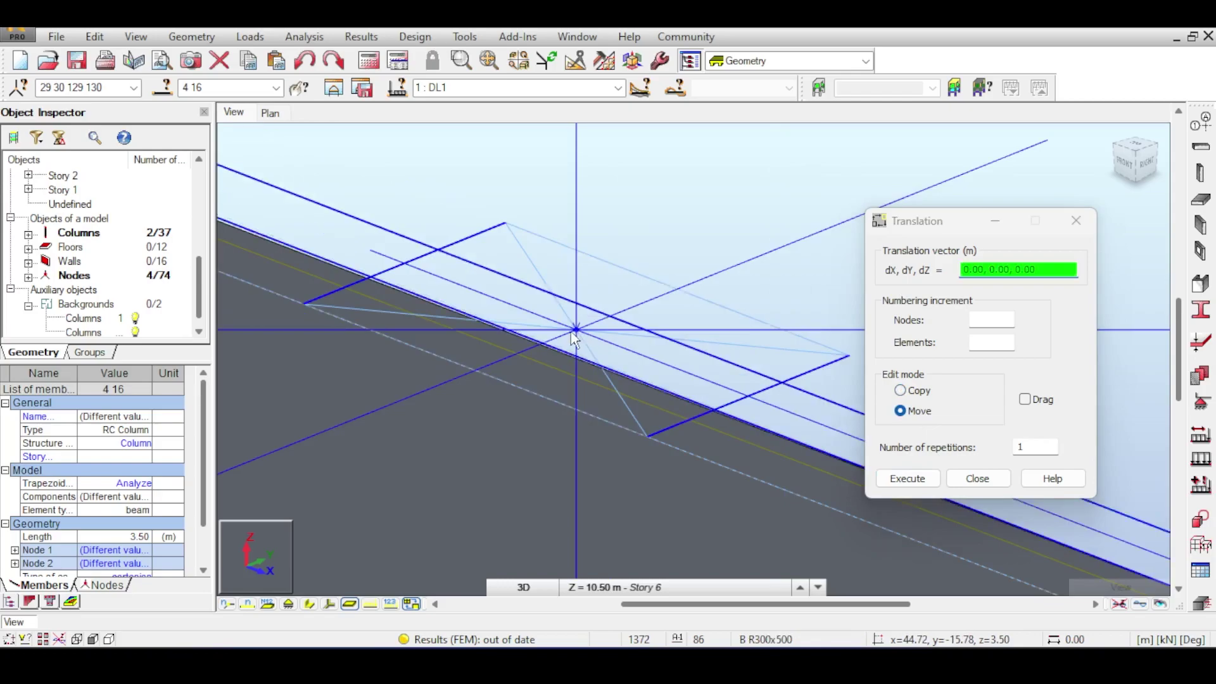
scroll(462, 366, "up", 3)
left_click(481, 387)
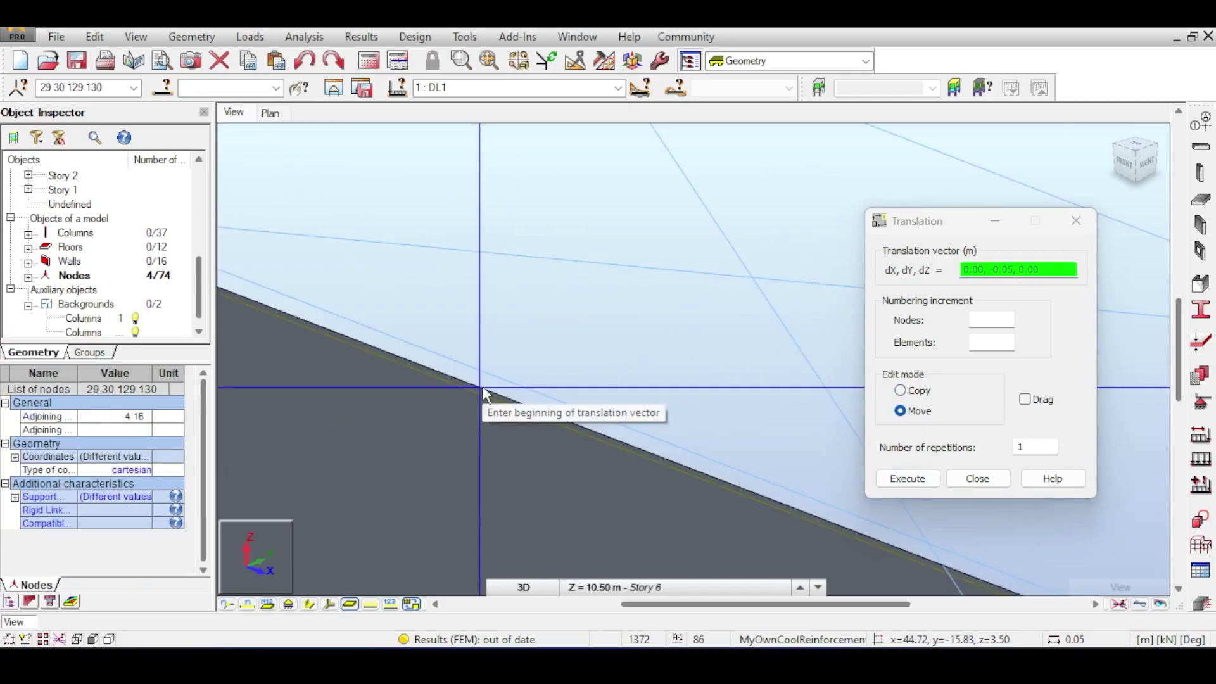
scroll(491, 380, "down", 6)
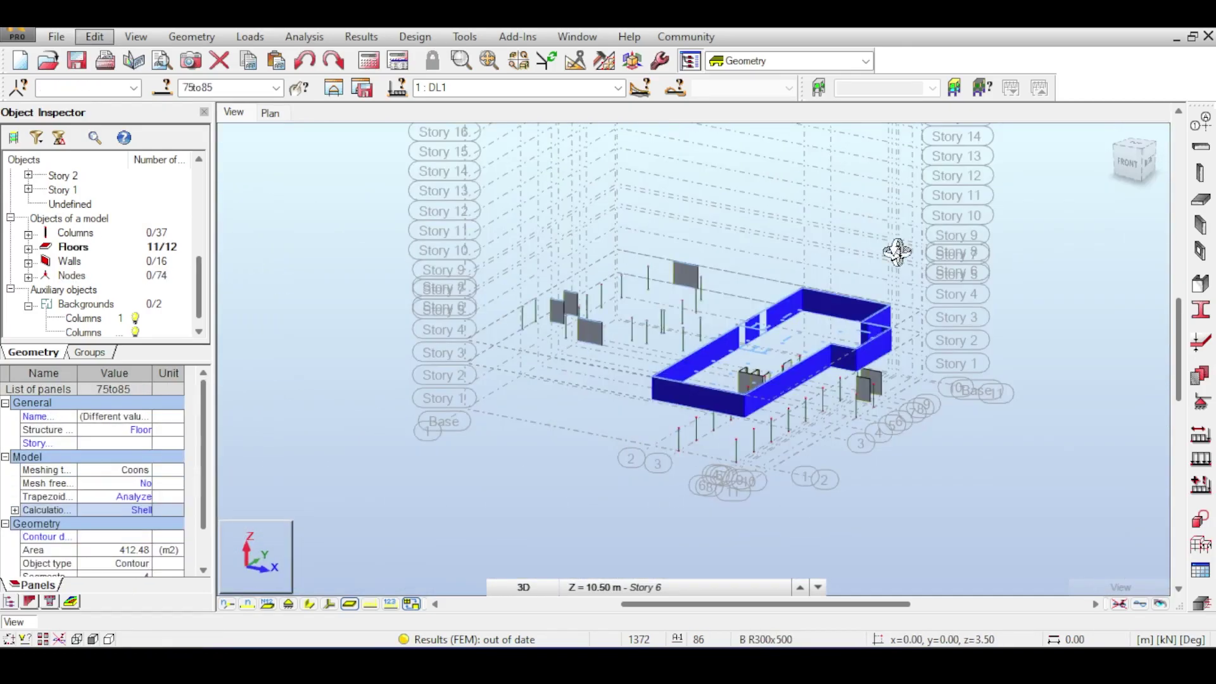
scroll(938, 302, "up", 3)
right_click(824, 233)
left_click(830, 242)
scroll(820, 288, "up", 1)
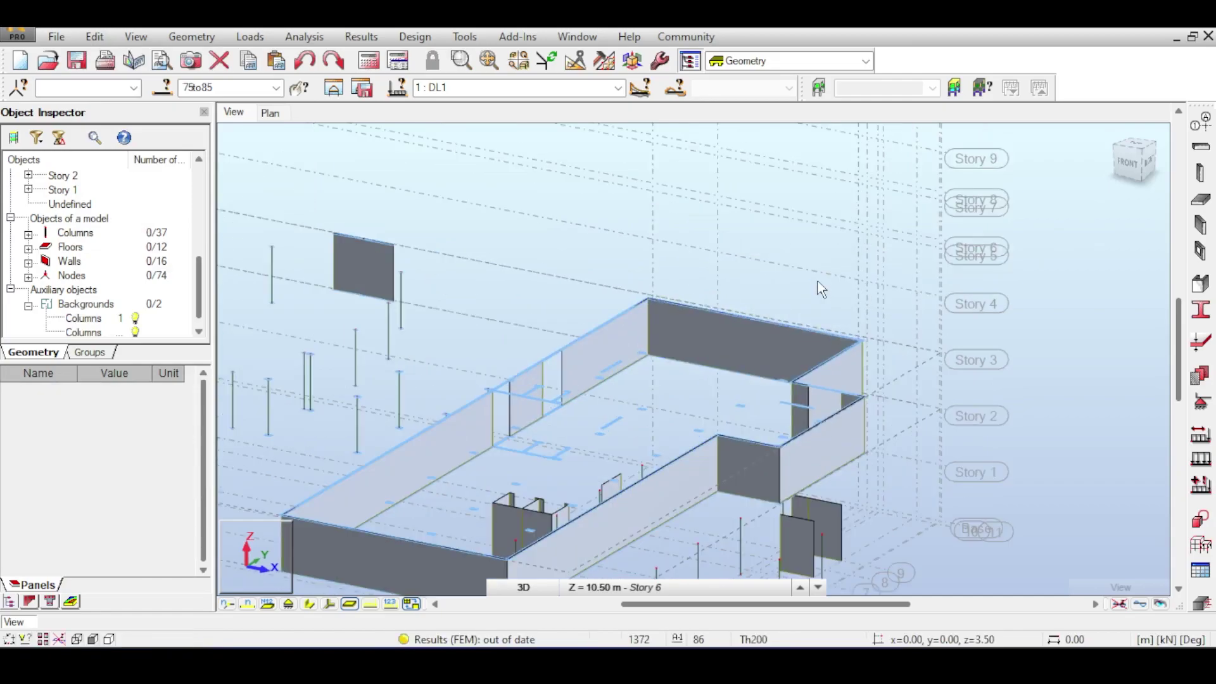
middle_click_drag(307, 413, 361, 304)
left_click(103, 39)
Assign the Pinned support to the bottom edges of the front panel and the two long side panels
left_click(1200, 402)
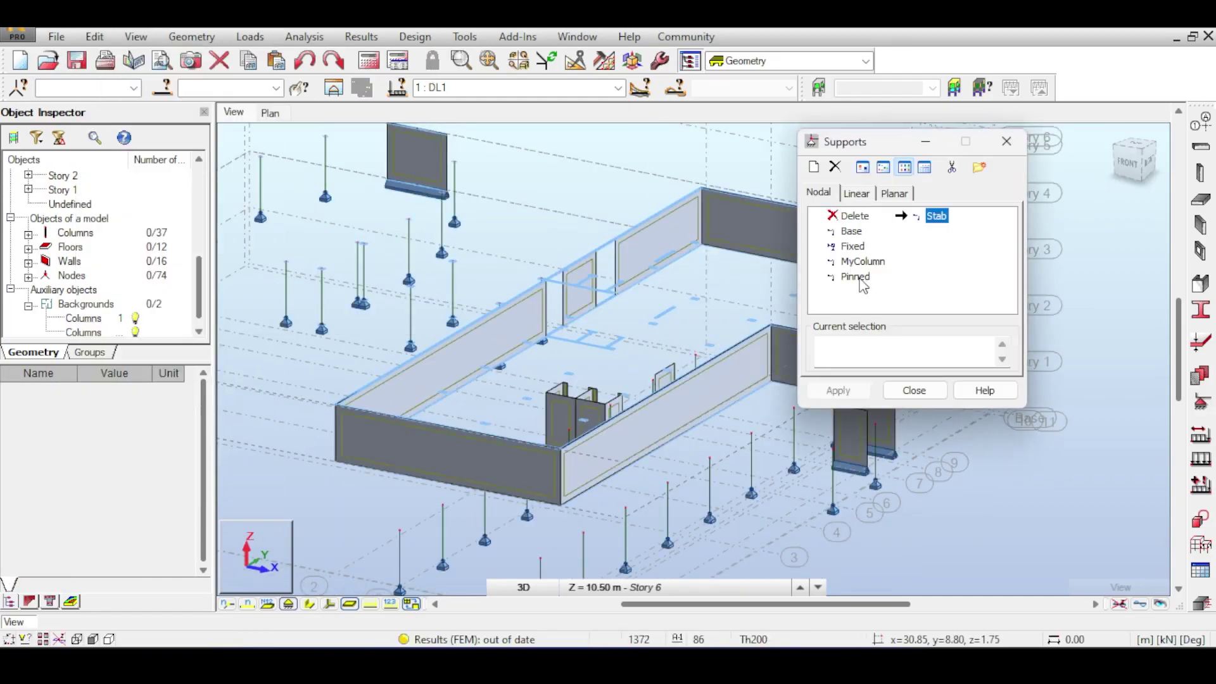
left_click(607, 484)
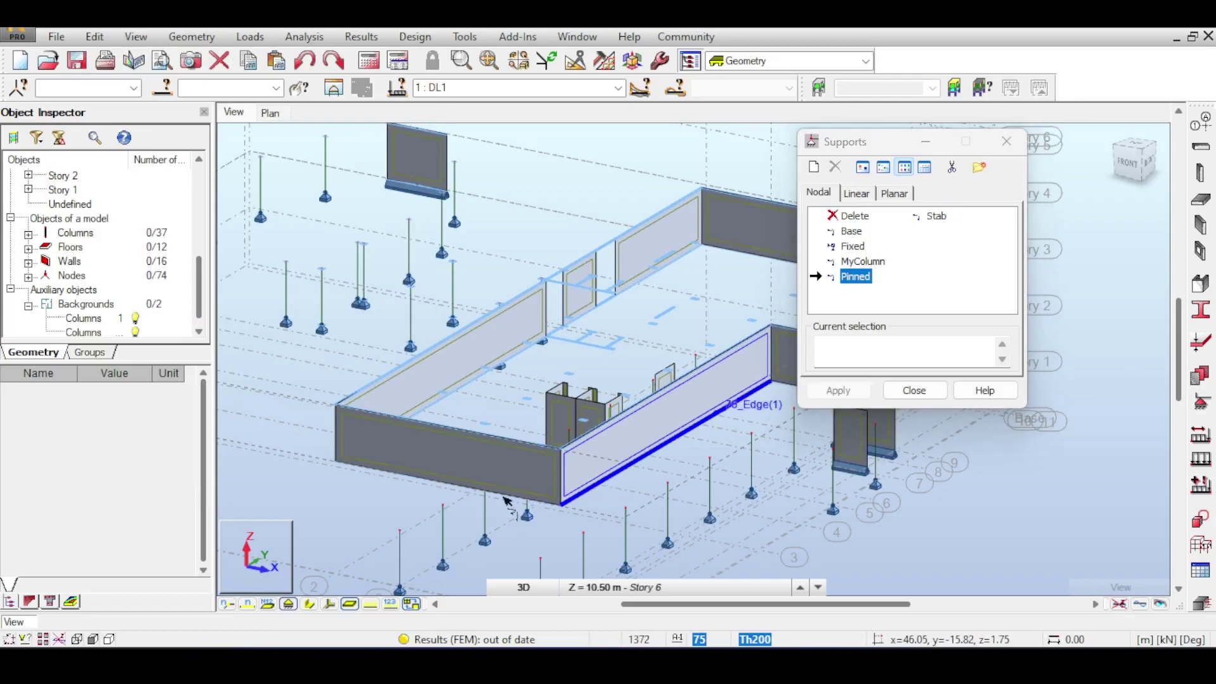
left_click(422, 480)
left_click(430, 405)
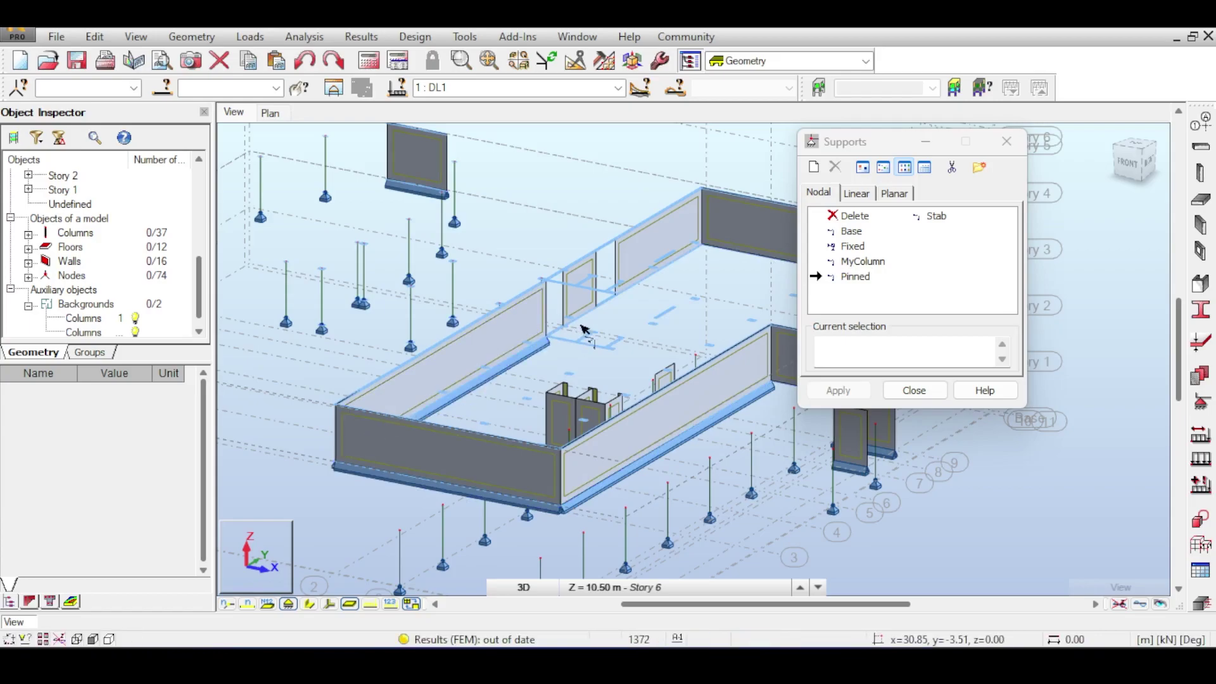
Assign the Pinned support to the bottom edges of the remaining perimeter panels and close the Supports definition
scroll(624, 292, "up", 10)
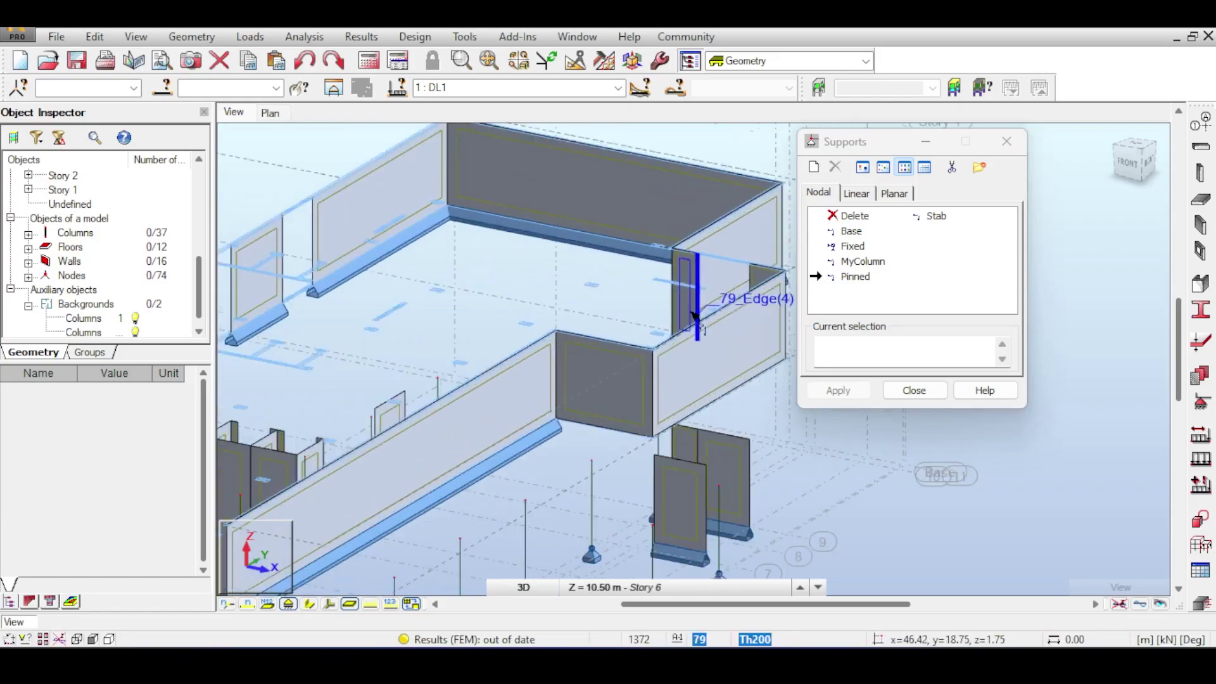
middle_click_drag(624, 475, 579, 433, "shift")
scroll(544, 398, "down", 5)
scroll(523, 450, "down", 8)
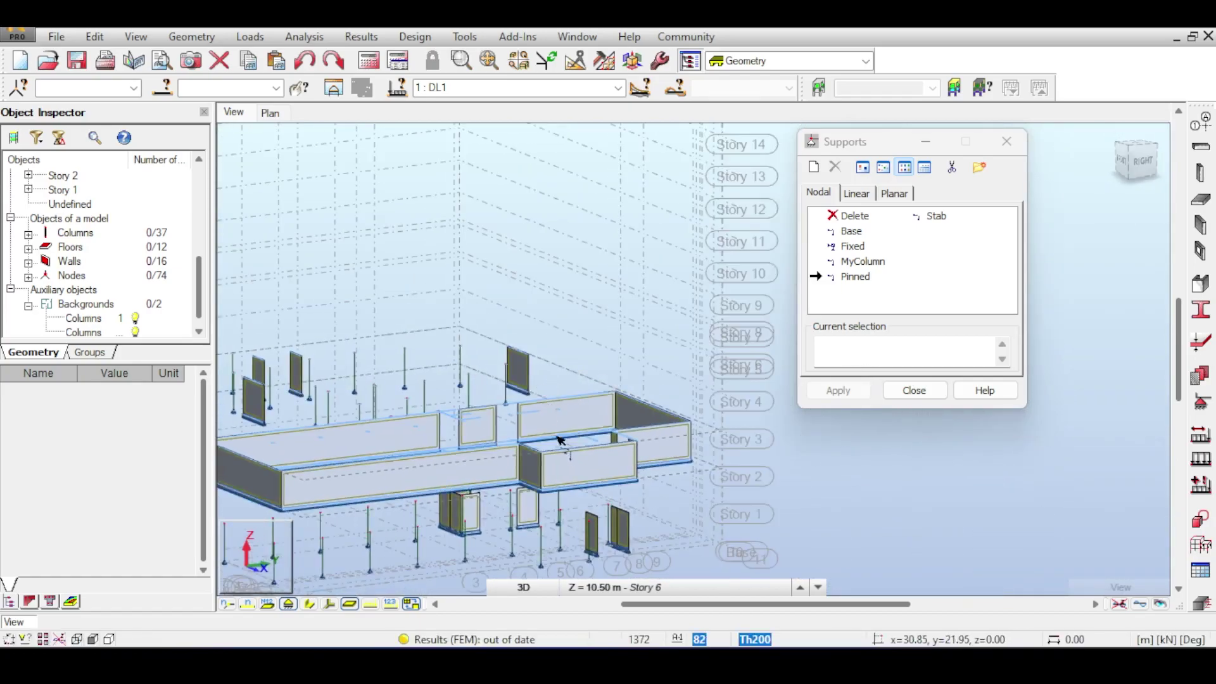
middle_click_drag(560, 439, 689, 397)
left_click(912, 390)
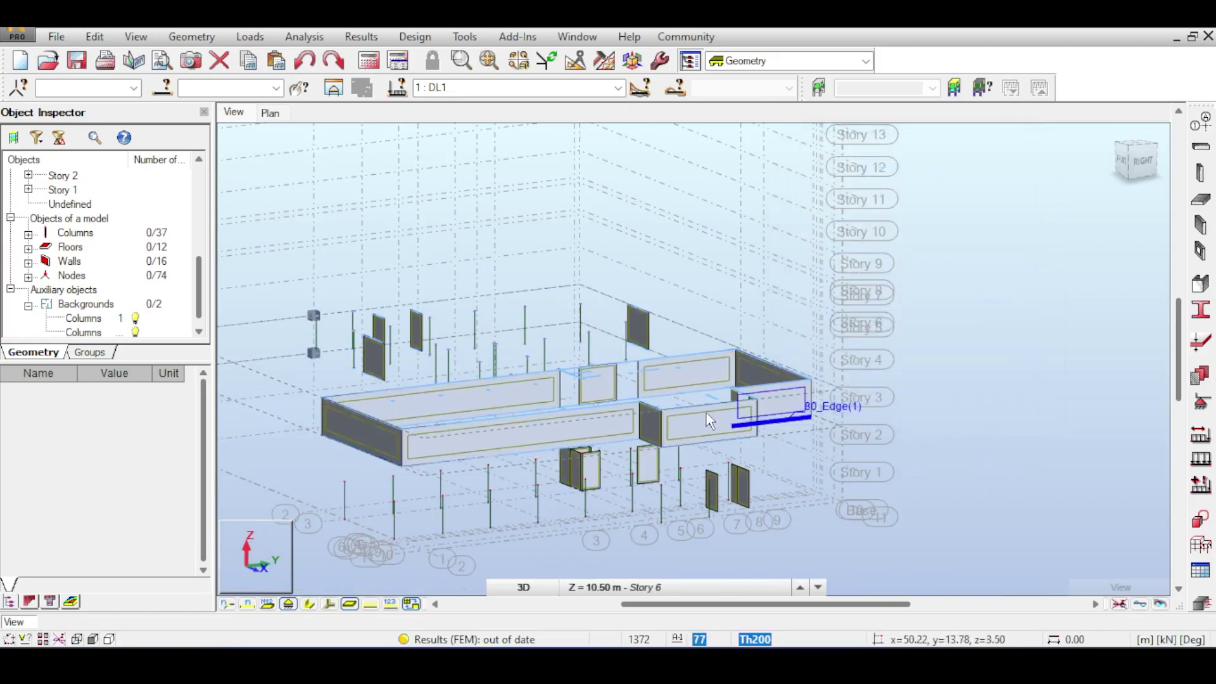
Select all perimeter panels between Story 2 and Story 3 and copy them once by the vector 0,0,-7
left_click(1125, 162)
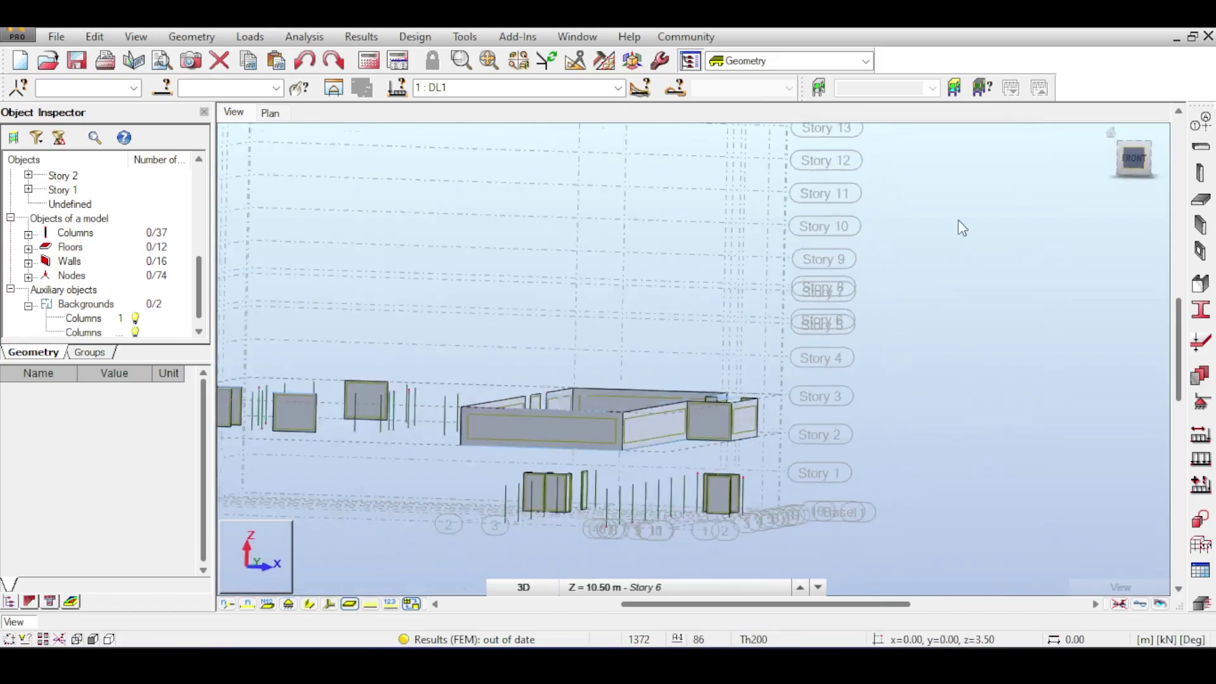
left_click_drag(929, 313, 586, 405)
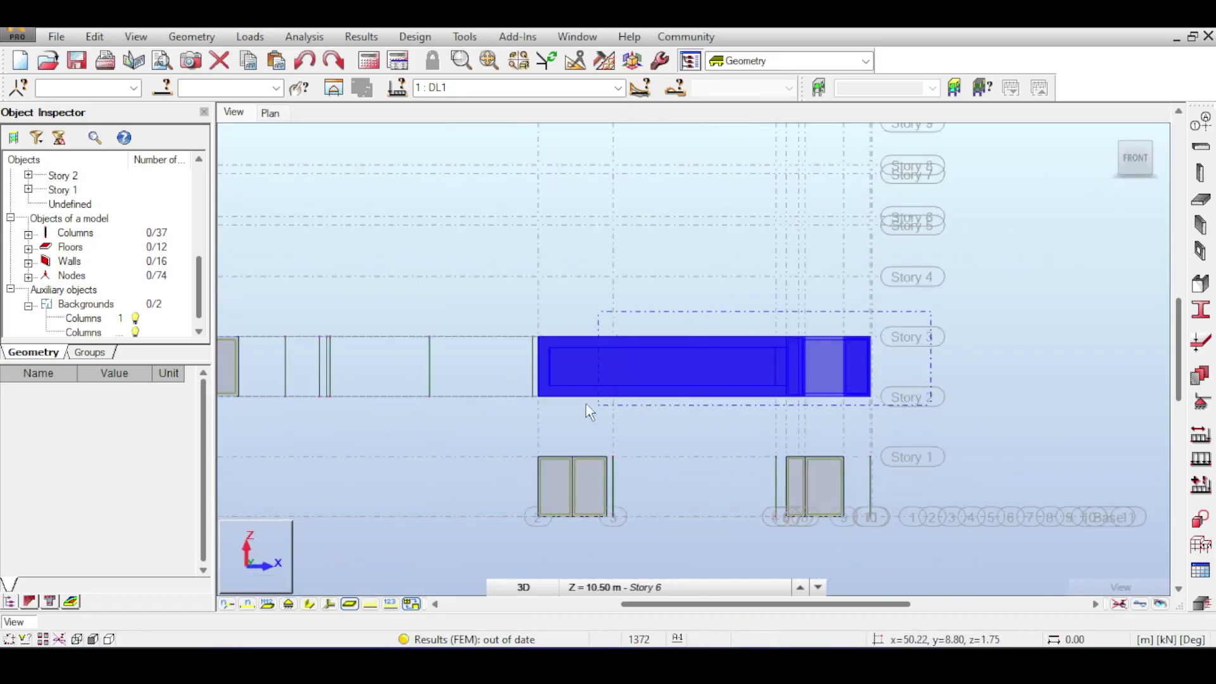
left_click(93, 36)
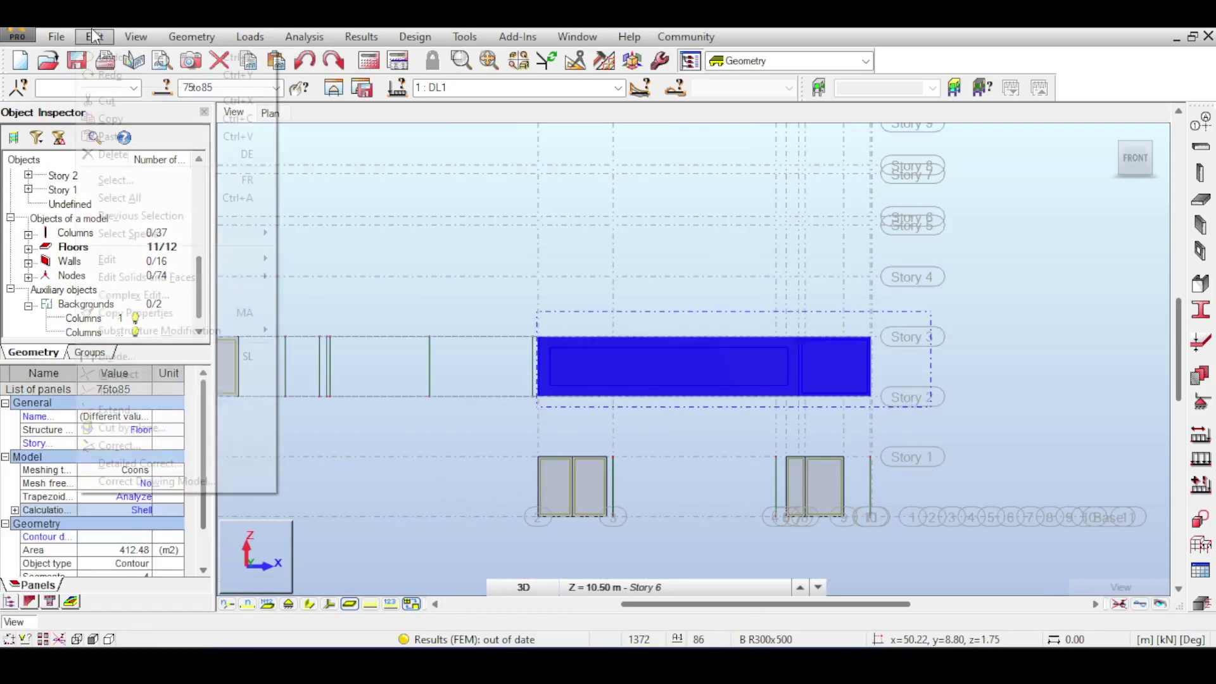
mouse_move(195, 260)
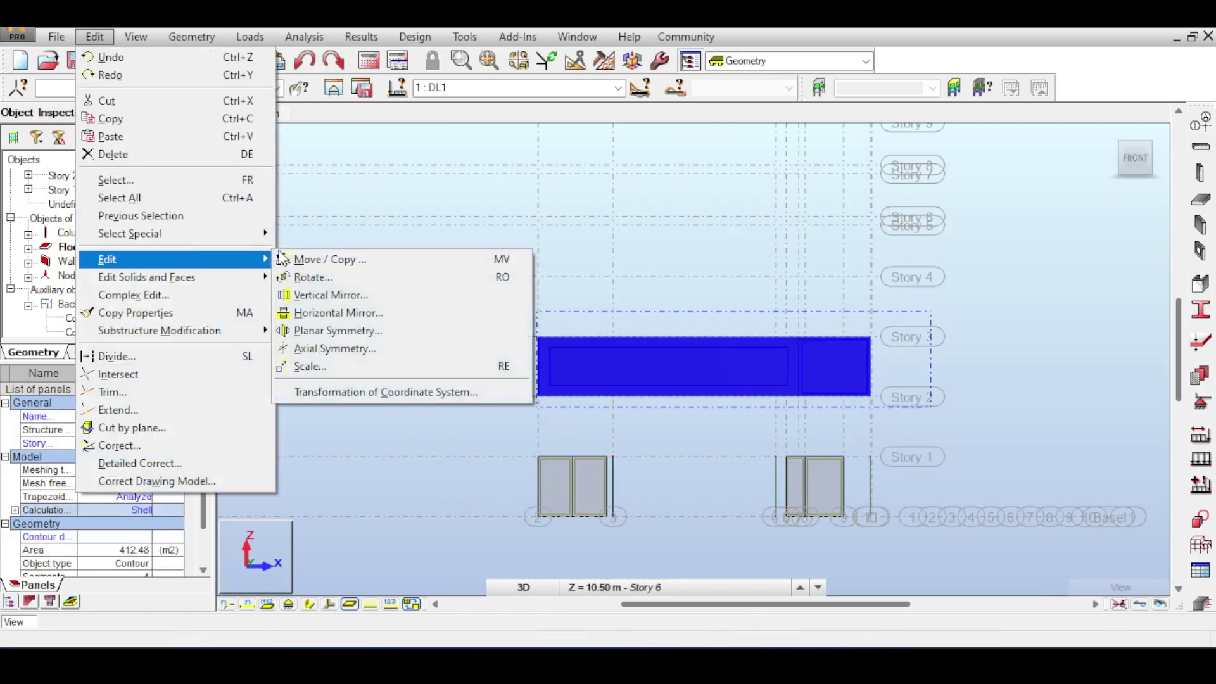
left_click(282, 258)
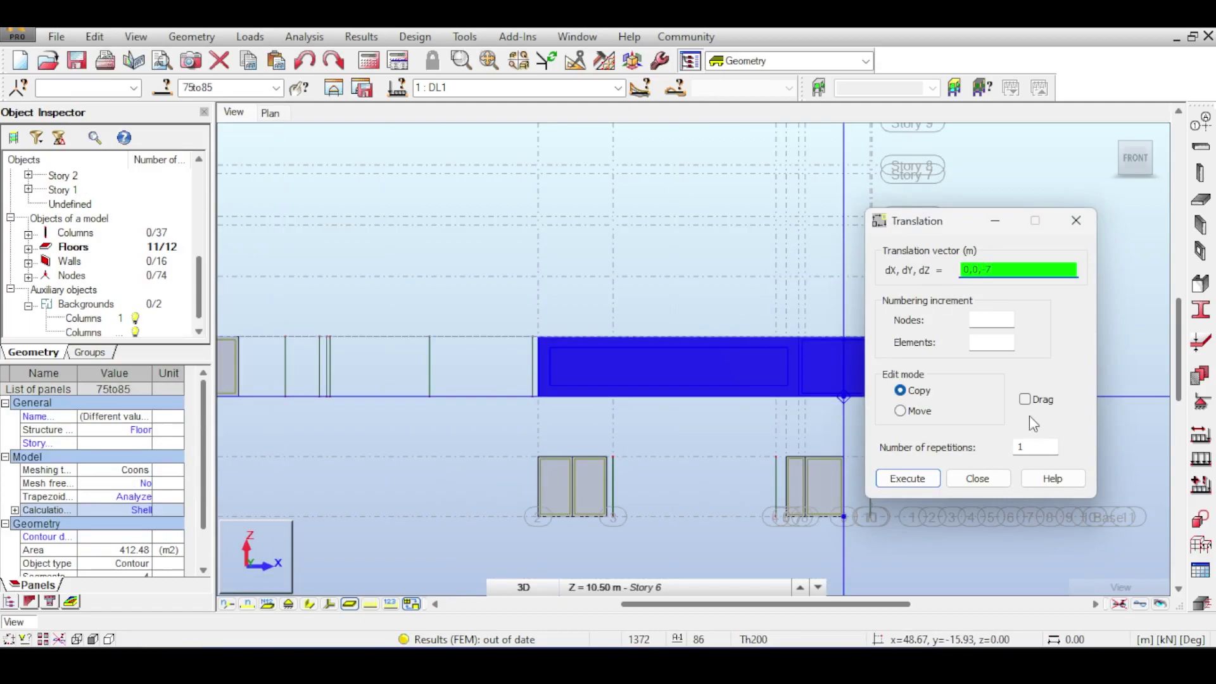
left_click(976, 479)
Delete the original perimeter panels between Story 2 and Story 3, keeping the copies at the base level
left_click_drag(778, 391, 539, 423)
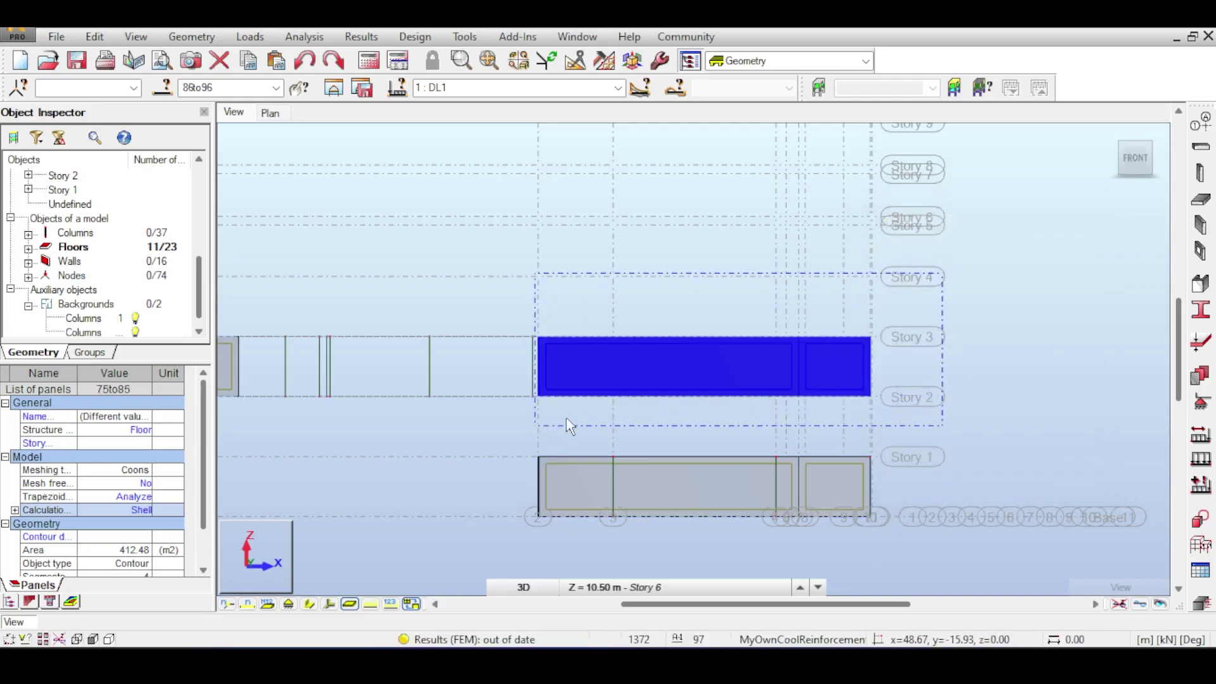
key("Delete")
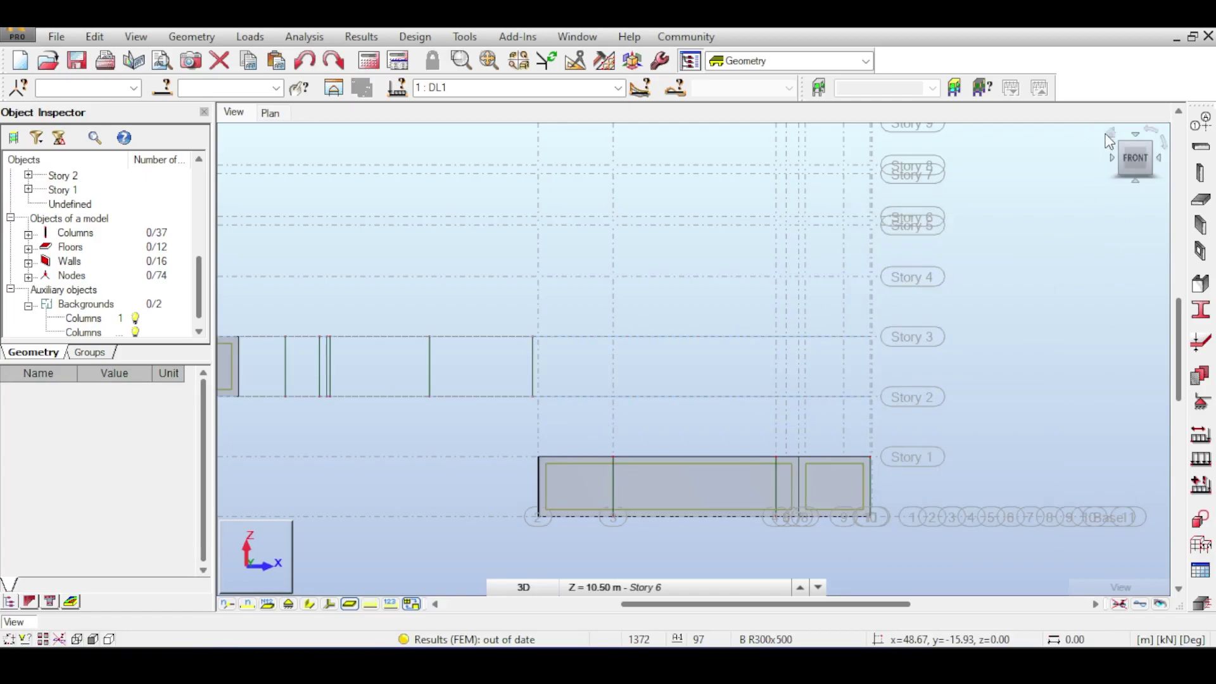
left_click(1112, 133)
Try to add an ST150 wall 0.50 m high across the gap in the long side wall, and undo it
scroll(868, 413, "up", 10)
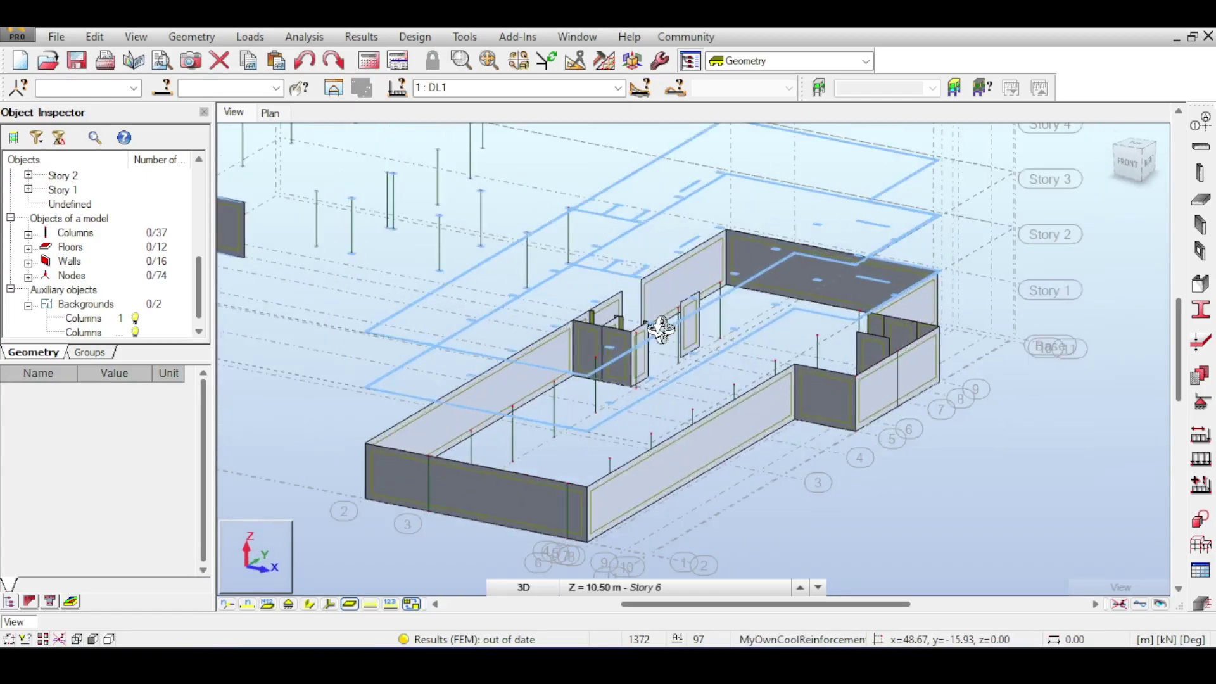
scroll(646, 380, "up", 5)
scroll(553, 348, "up", 3)
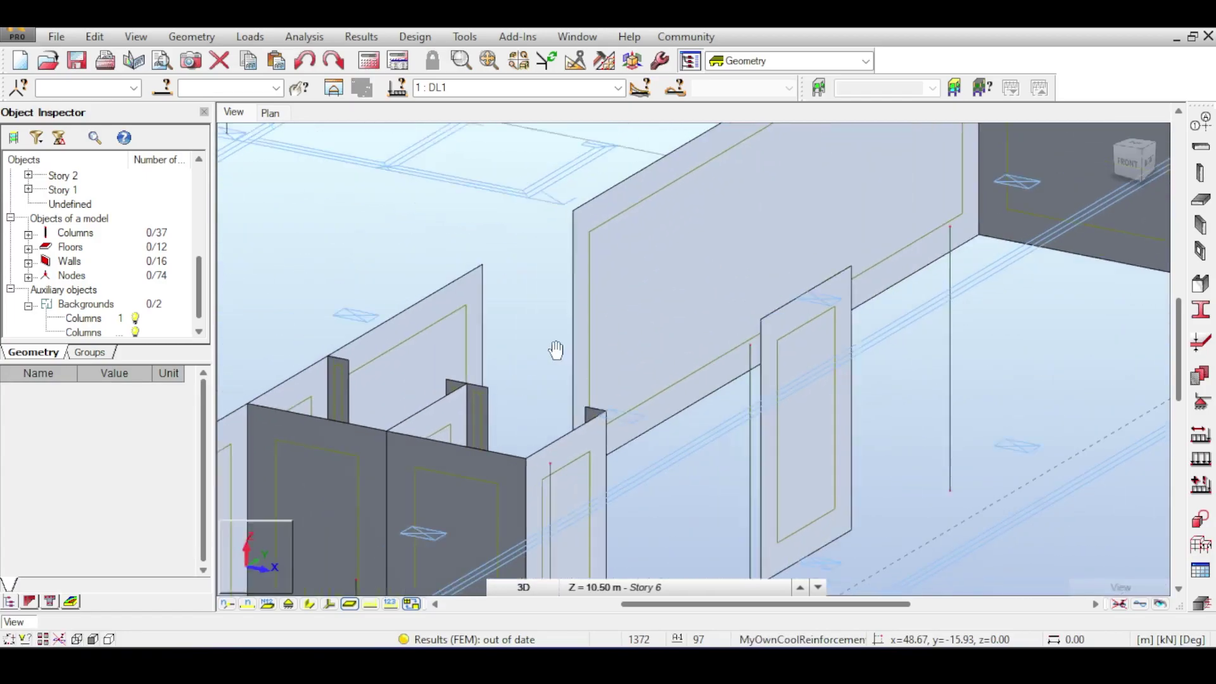
left_click_drag(1145, 151, 1147, 178)
middle_click_drag(794, 216, 840, 354)
left_click(1203, 224)
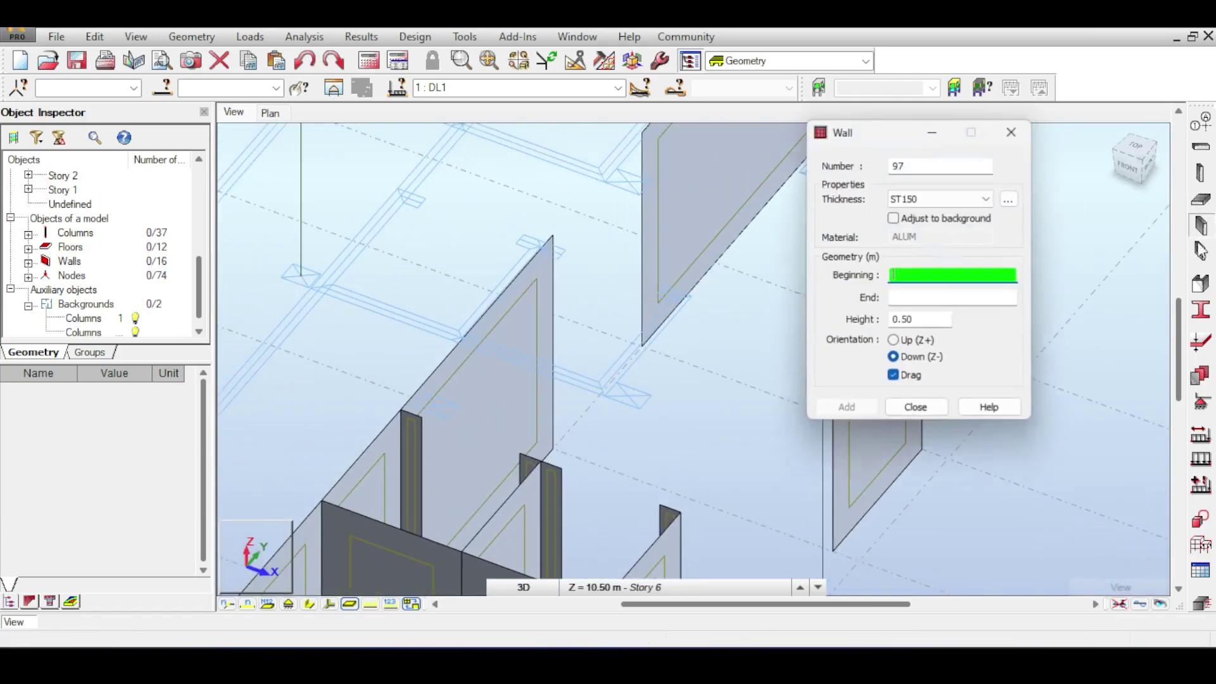
middle_click_drag(626, 236, 588, 394)
scroll(588, 394, "up", 2)
left_click(550, 308)
left_click(937, 275)
left_click(611, 247)
left_click(473, 407)
scroll(599, 395, "down", 2)
key("Escape")
key("ctrl+z")
Close the gap in the long side wall with an ST150 wall 3.5 m high, oriented downwards, and finish the wall definition
left_click_drag(924, 321, 887, 326)
type("3.5")
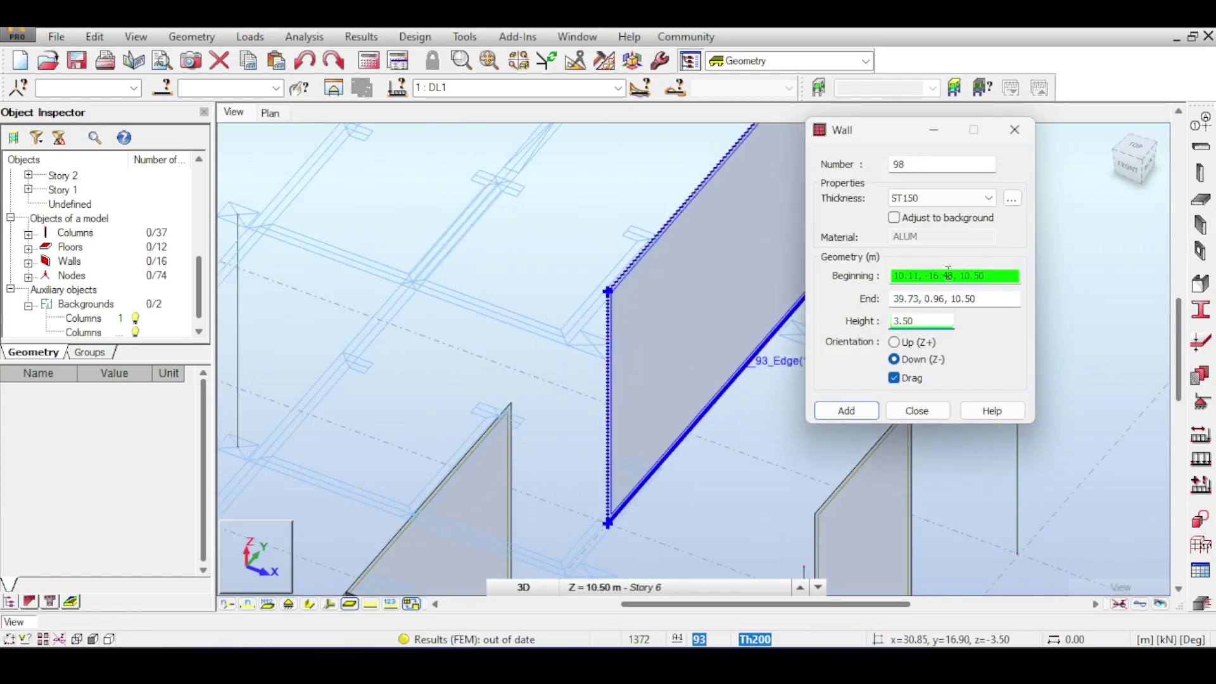
left_click(946, 276)
scroll(606, 293, "up", 3)
left_click(599, 297)
middle_click_drag(380, 570, 560, 295)
left_click(509, 352)
scroll(566, 355, "down", 4)
scroll(583, 366, "down", 2)
left_click(922, 415)
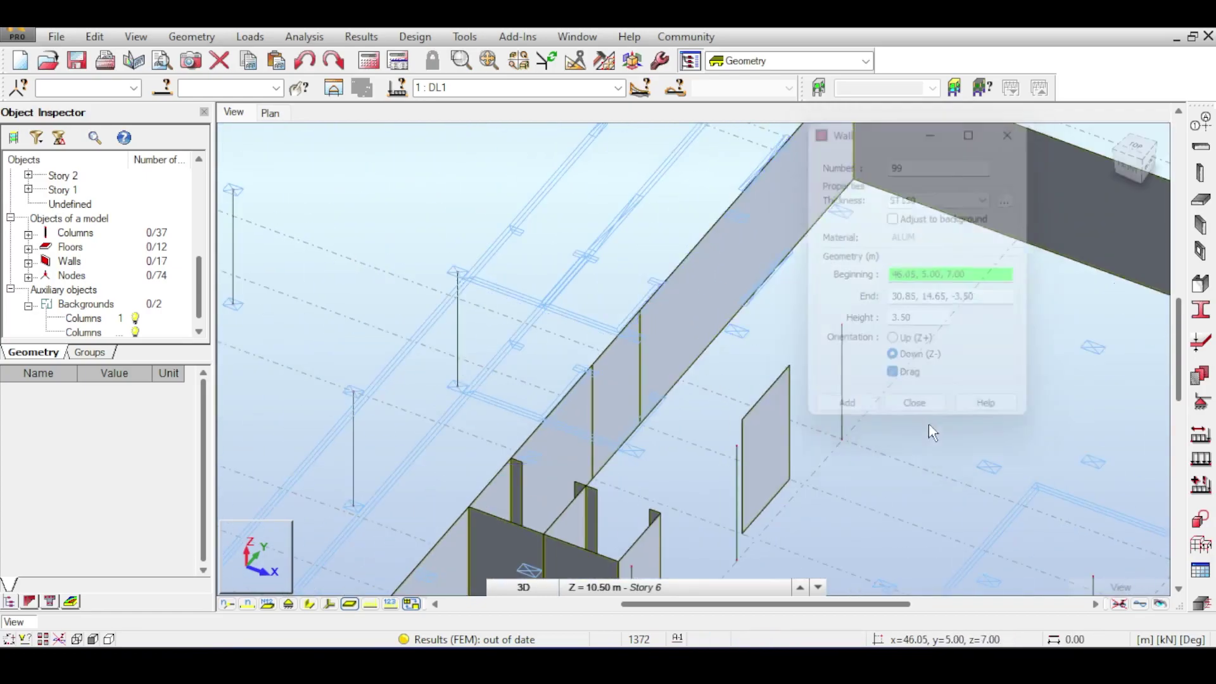
Run the structural calculations, continuing despite the separate structure and skipping the instability queries
scroll(932, 437, "down", 5)
middle_click_drag(1001, 439, 801, 226)
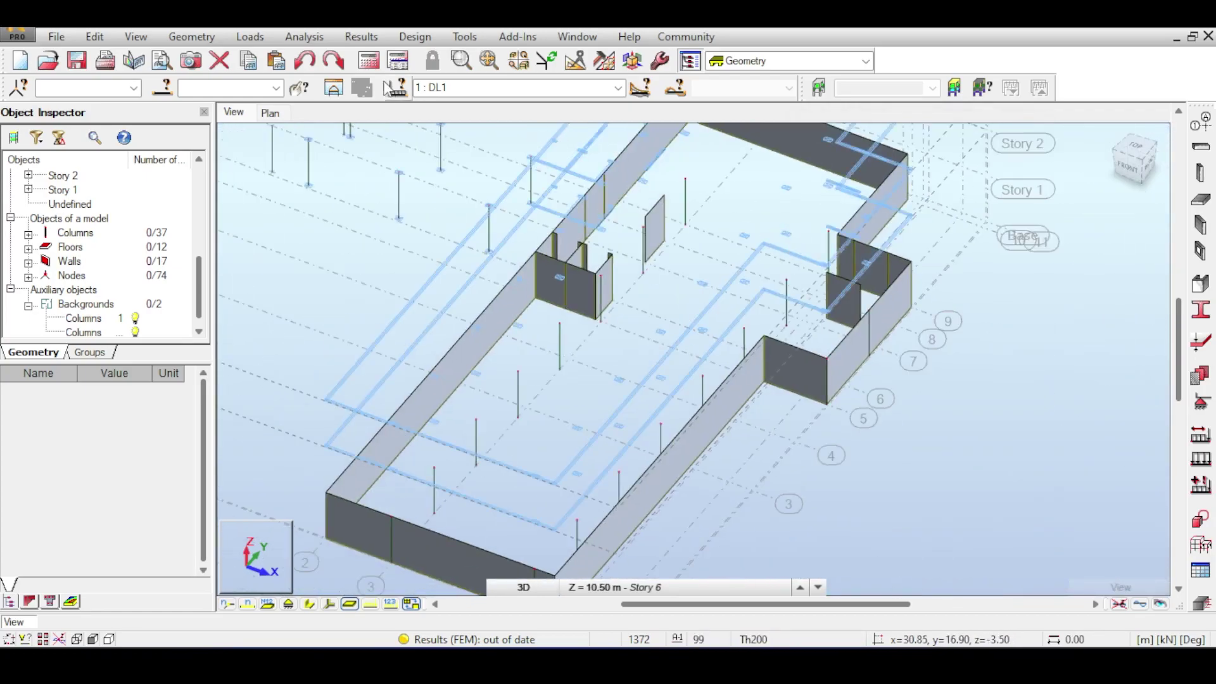
left_click(390, 88)
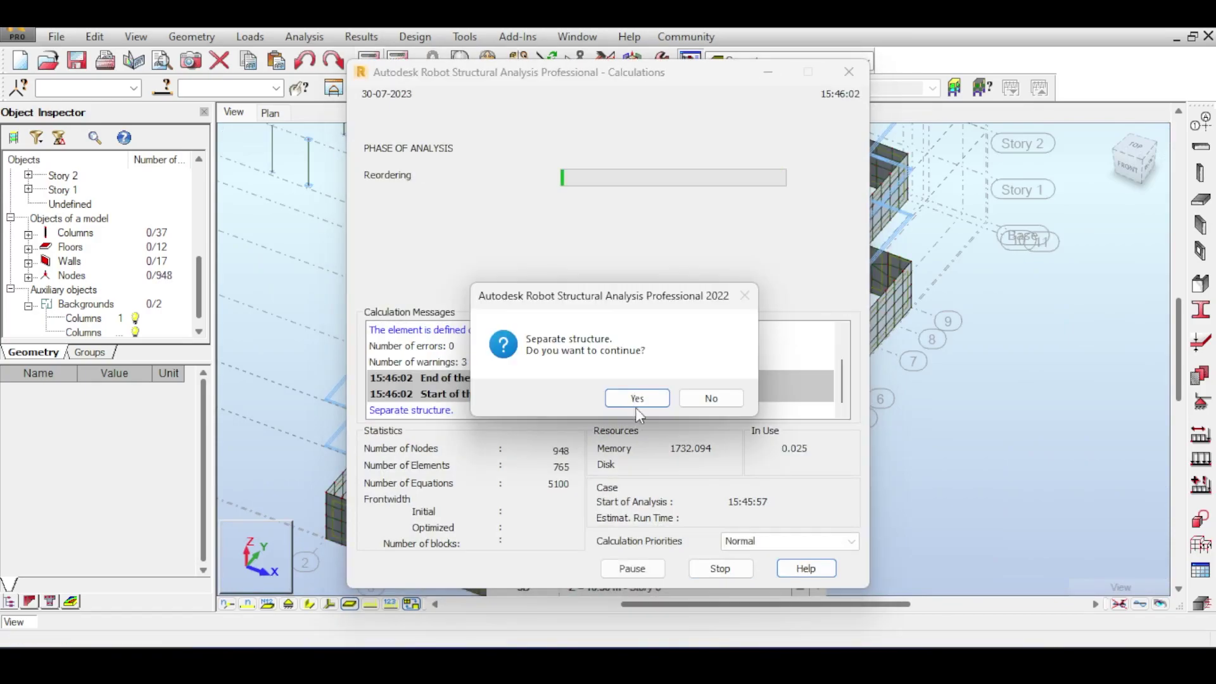
left_click(637, 403)
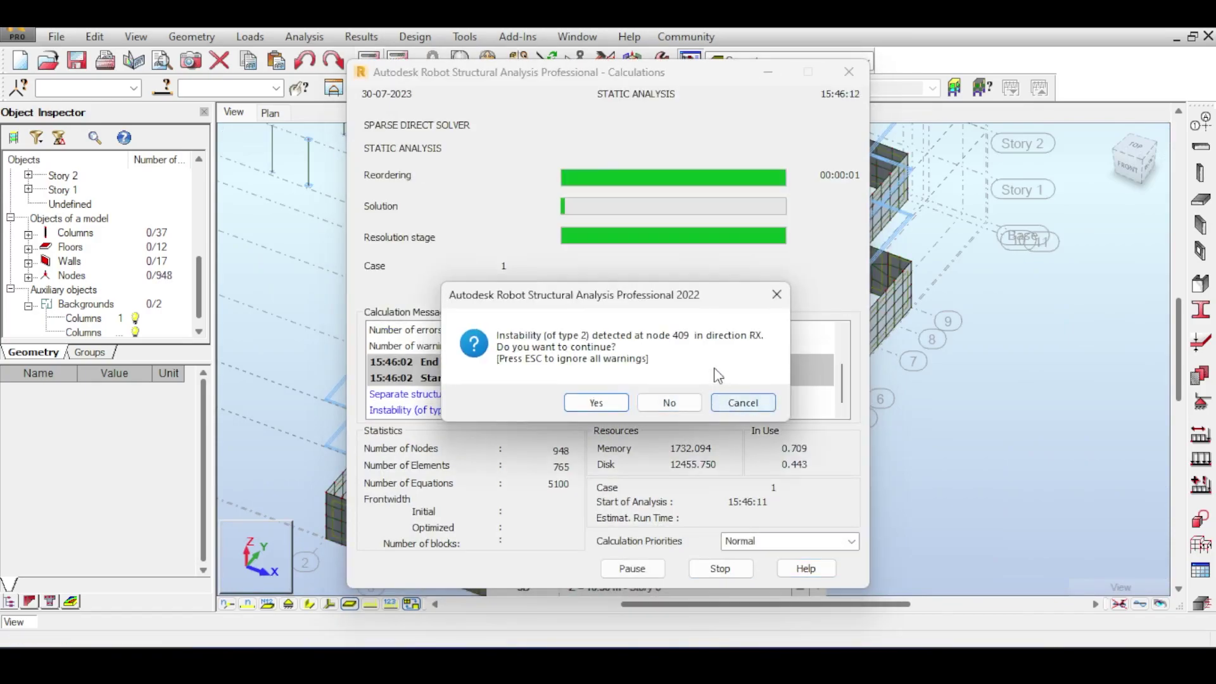
left_click(737, 401)
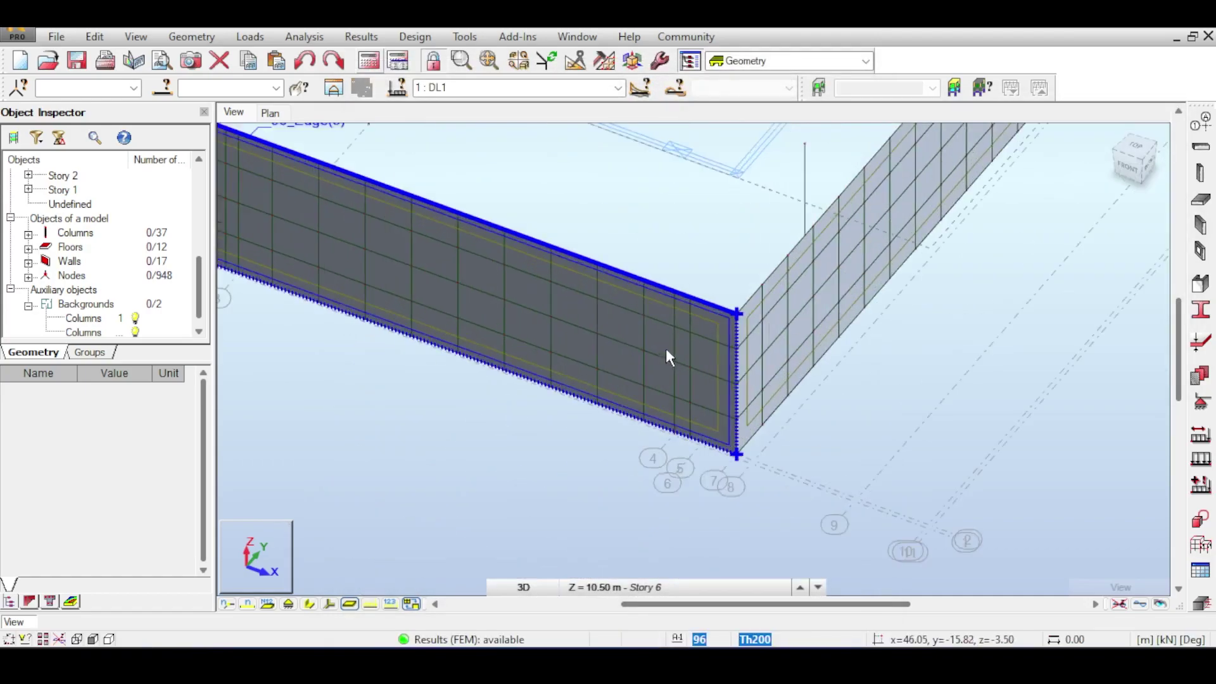
Examine the front wall's mesh and compare the wall line with the front-row columns at axes 4 and 3 in plan
scroll(668, 350, "up", 6)
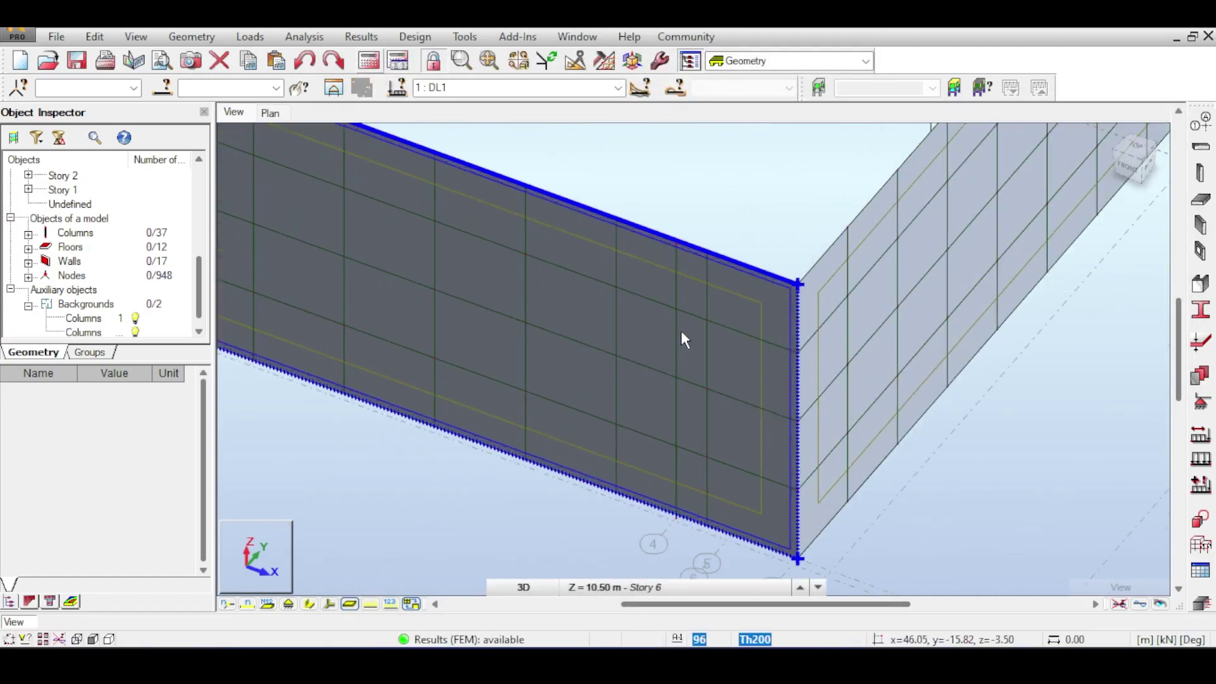
scroll(673, 171, "up", 5)
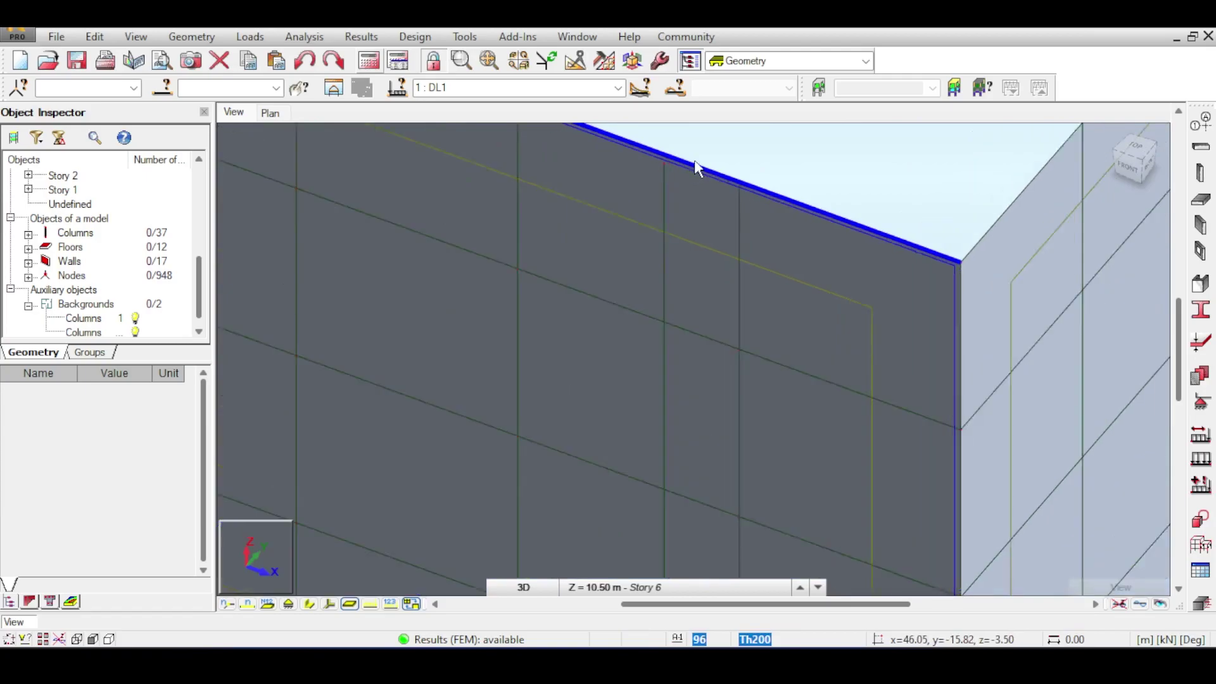
scroll(597, 264, "down", 5)
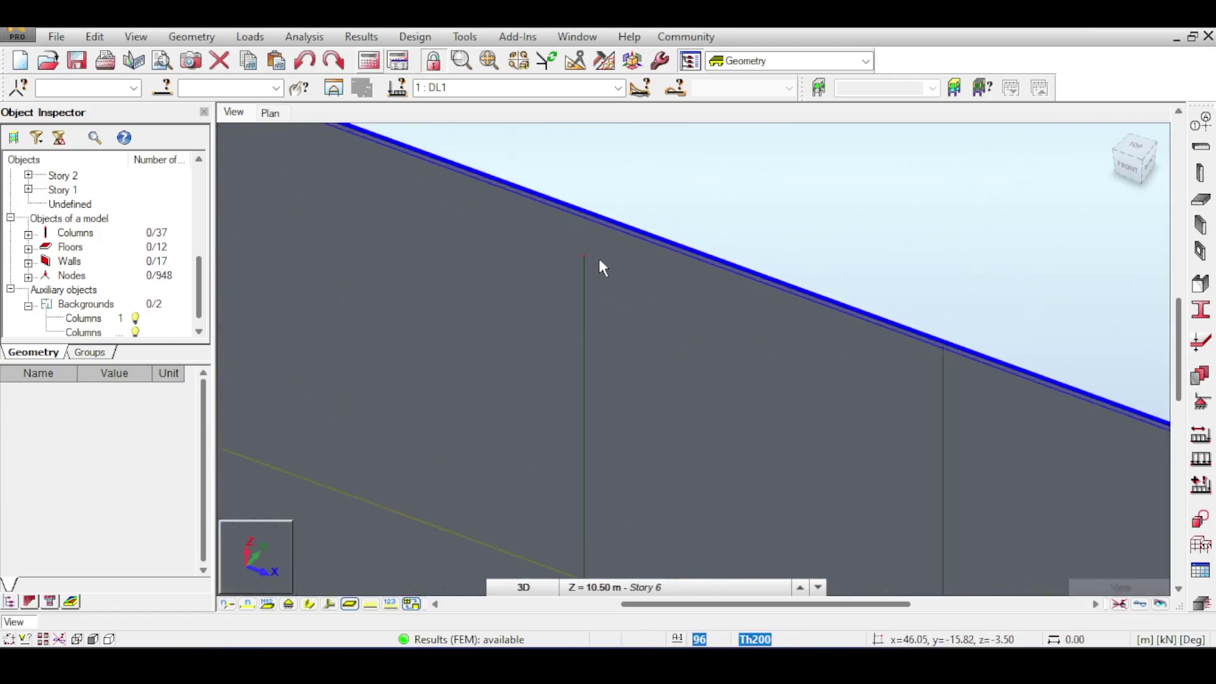
left_click(1141, 158)
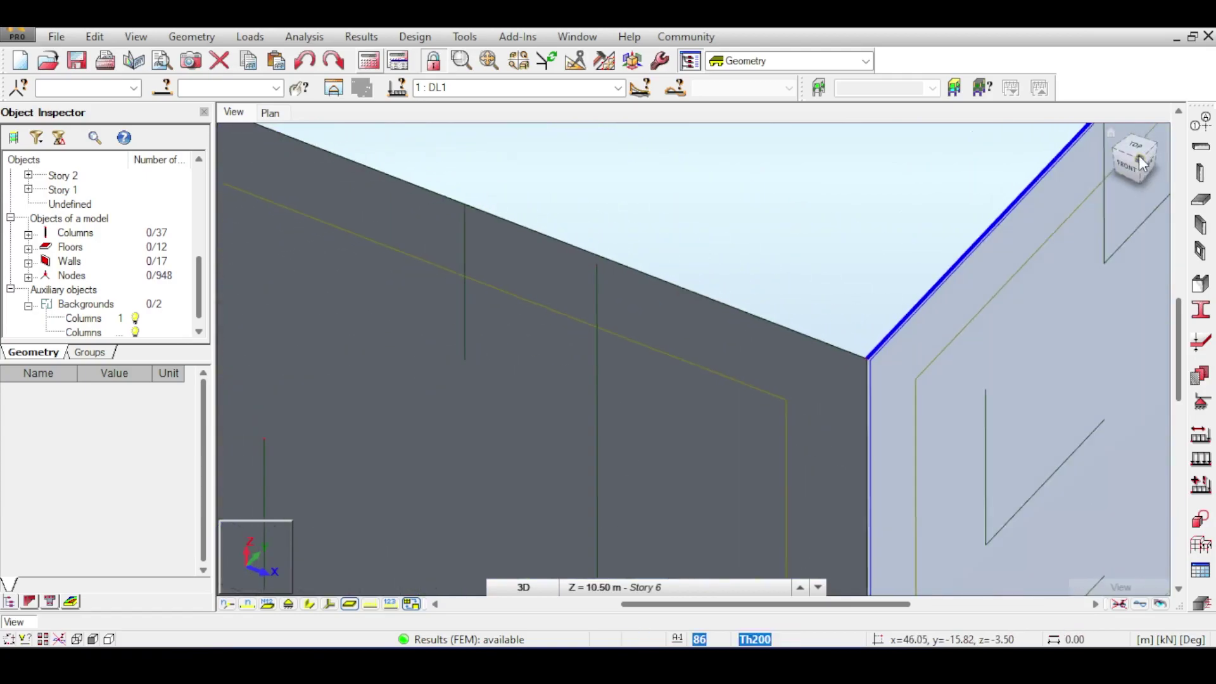
left_click(1138, 152)
left_click(1133, 147)
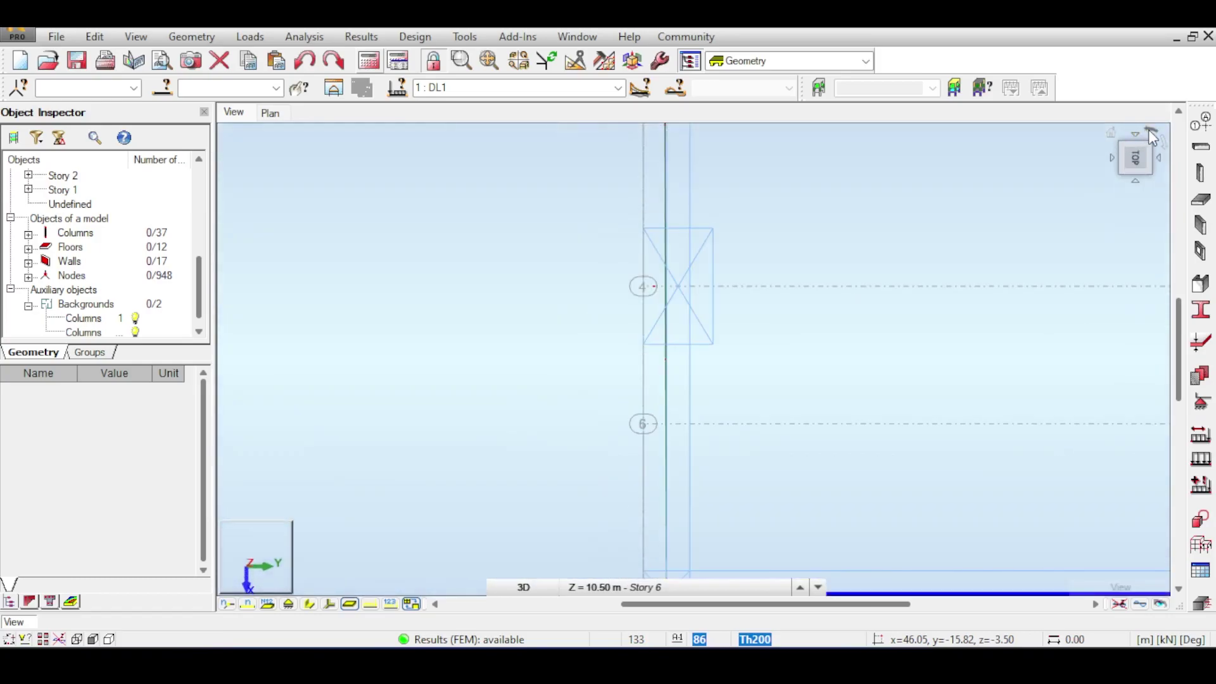
left_click(1148, 129)
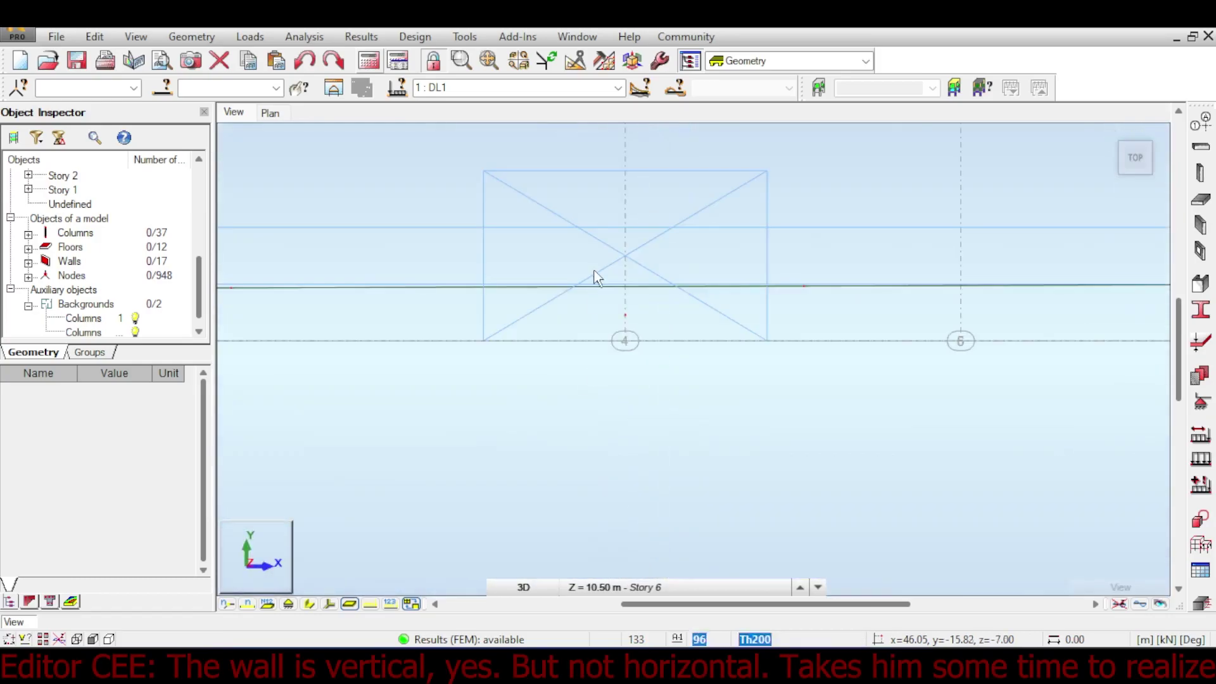
scroll(609, 301, "down", 3)
scroll(602, 305, "down", 5)
middle_click_drag(544, 301, 989, 266)
middle_click_drag(589, 293, 963, 306)
middle_click_drag(548, 312, 898, 277)
scroll(1024, 250, "up", 8)
scroll(701, 351, "up", 2)
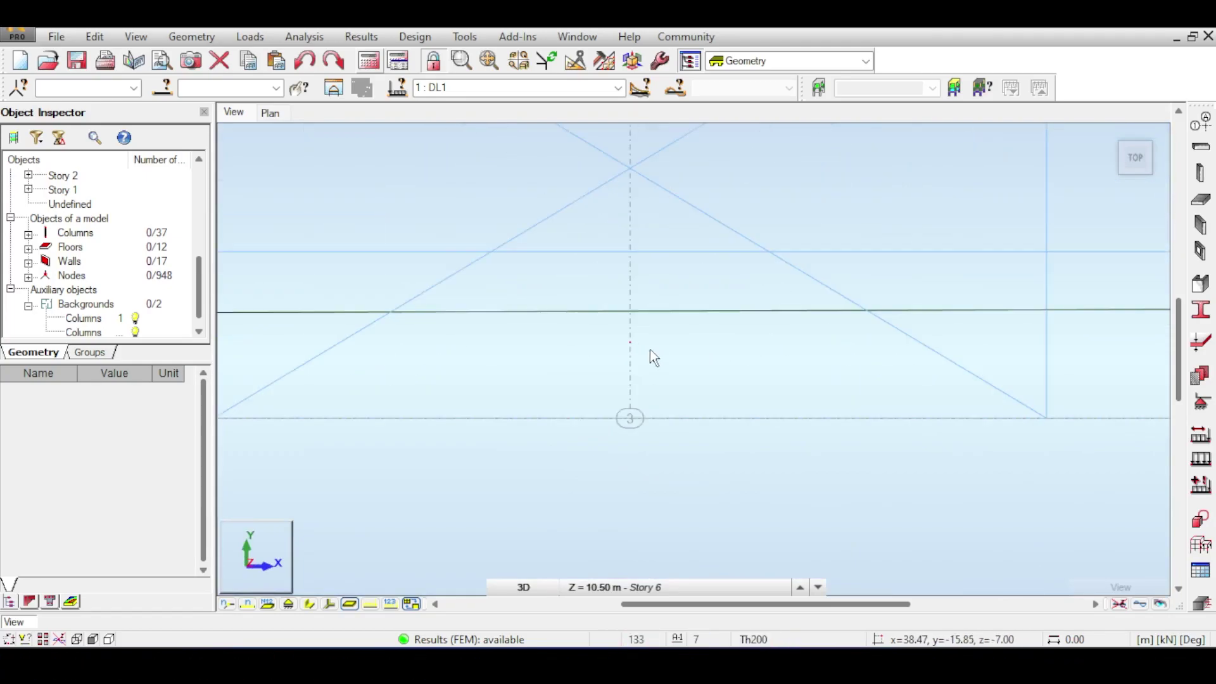
Move the front-row column at axis 3 onto the front wall's top edge by the vector 0.00, 0.02, 0.00 m
left_click_drag(602, 334, 693, 383)
middle_click_drag(693, 384, 700, 516, "shift")
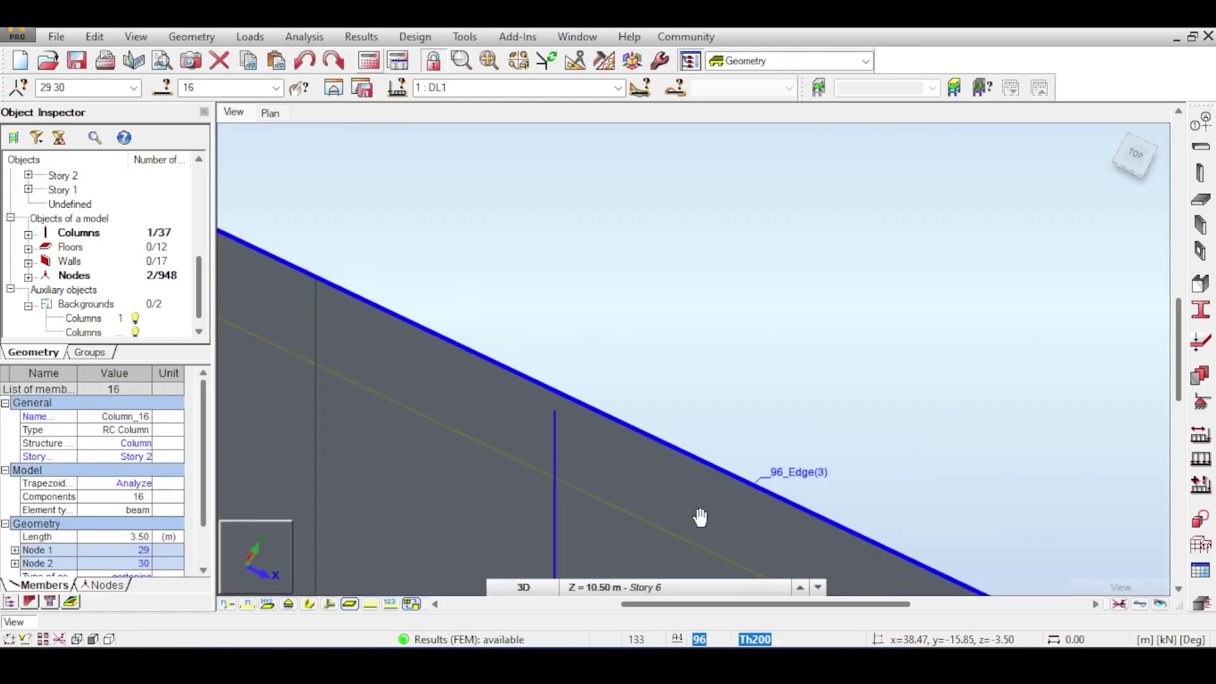
left_click(94, 36)
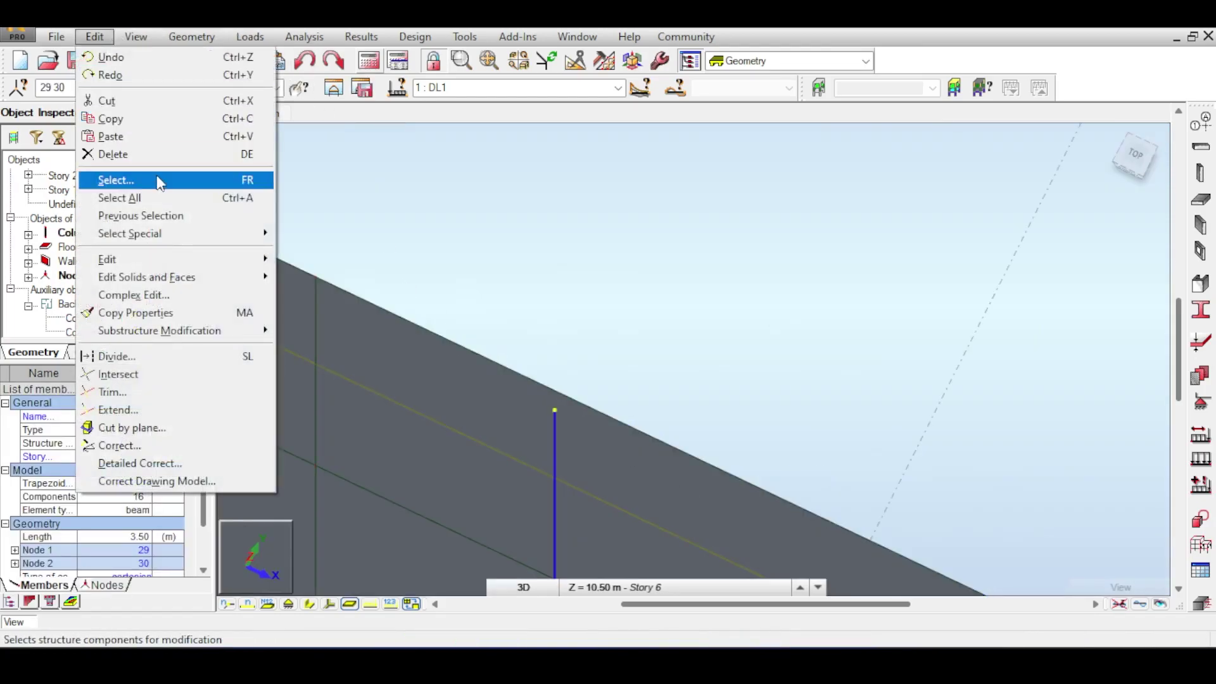
mouse_move(259, 260)
left_click(296, 260)
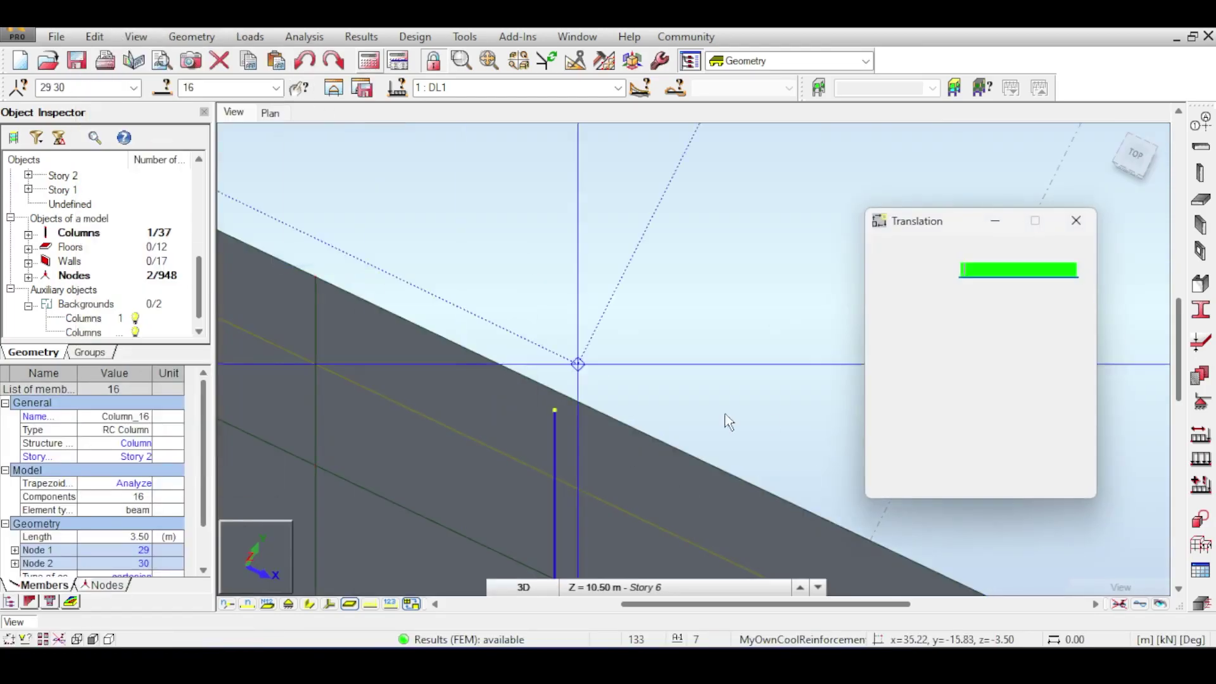
left_click(988, 270)
scroll(594, 403, "up", 4)
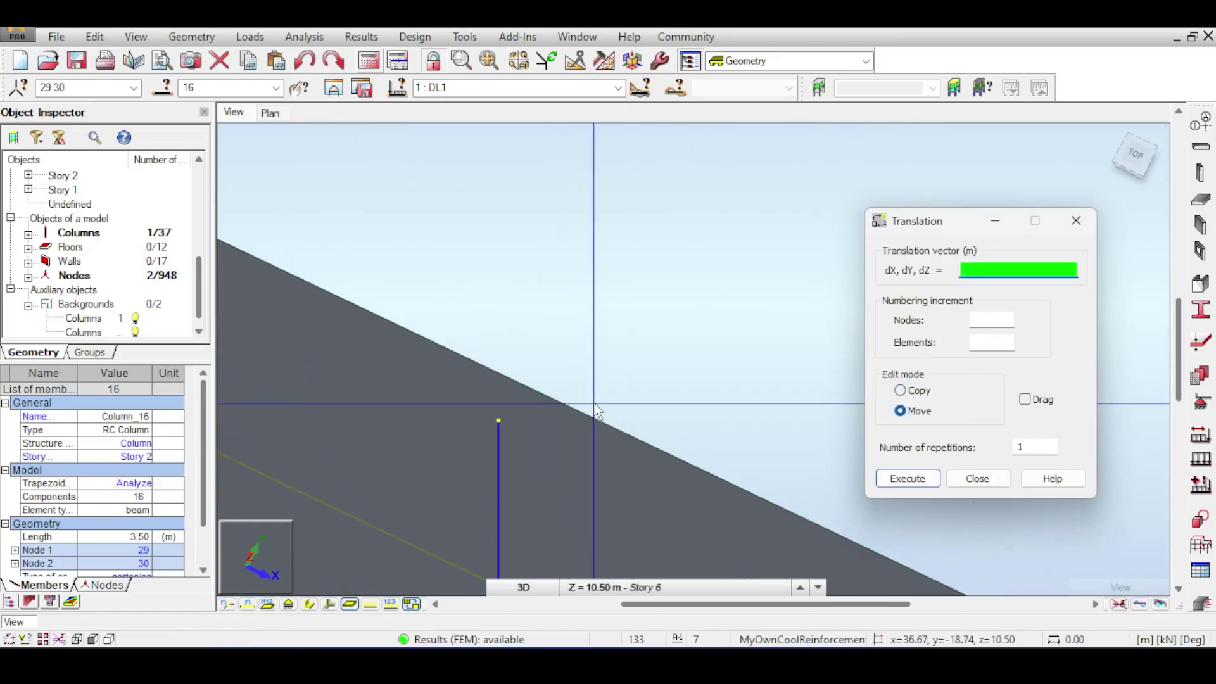
left_click(501, 422)
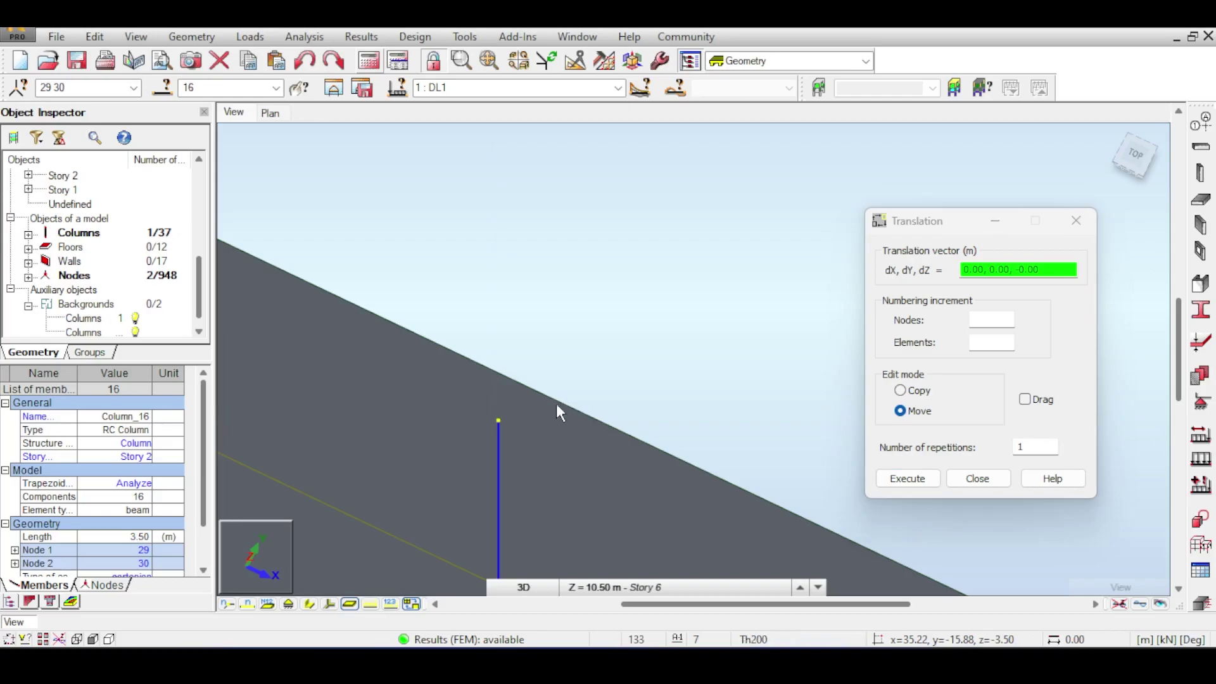
left_click(530, 385)
left_click(638, 376)
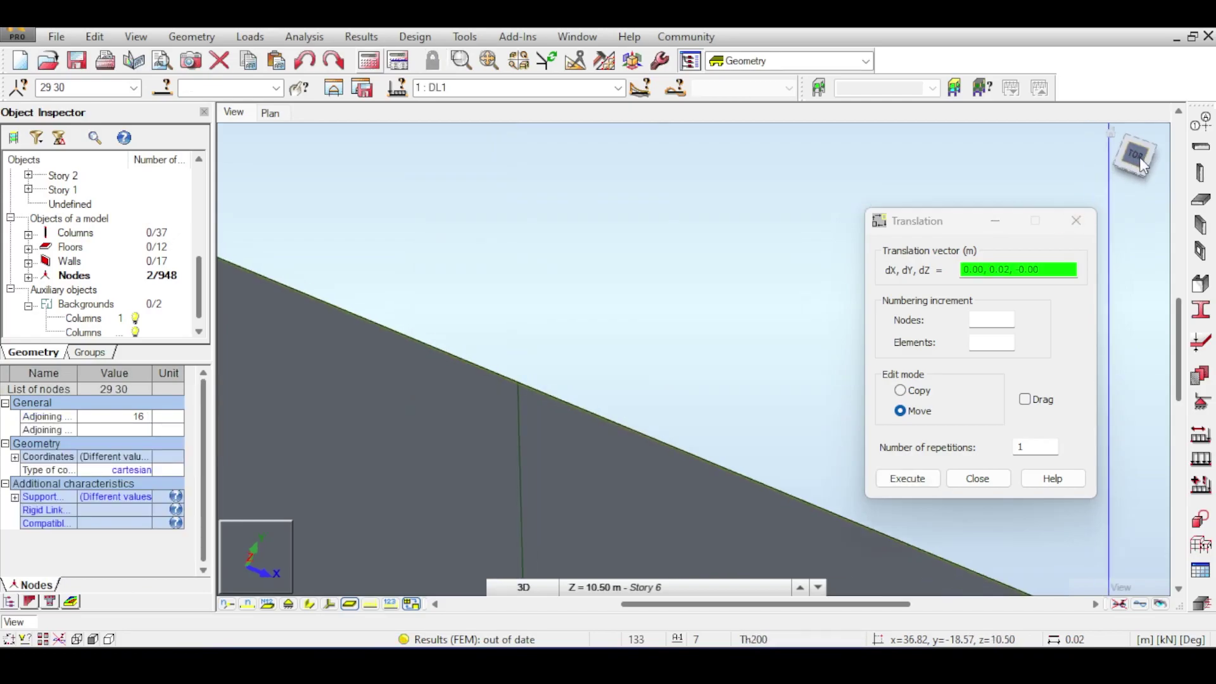
Check the moved column against the front wall line and inspect the remaining columns along the front wall
left_click(1139, 157)
scroll(589, 348, "down", 2)
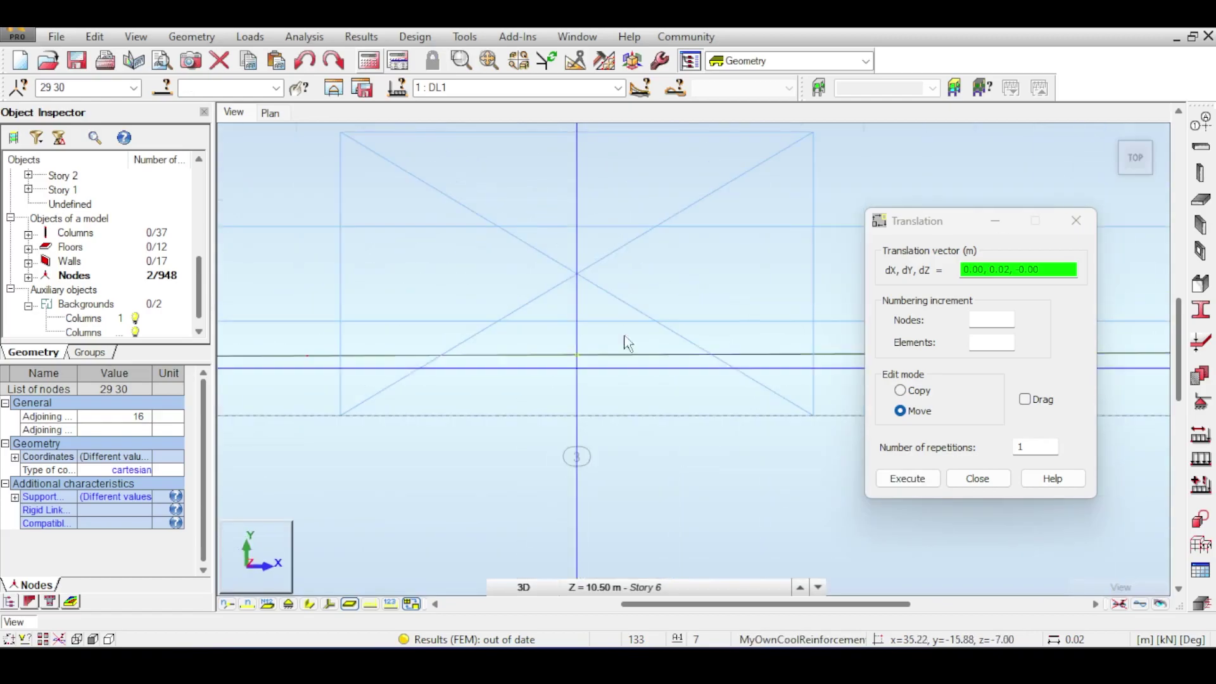
left_click_drag(1138, 158, 1128, 148)
scroll(733, 348, "down", 5)
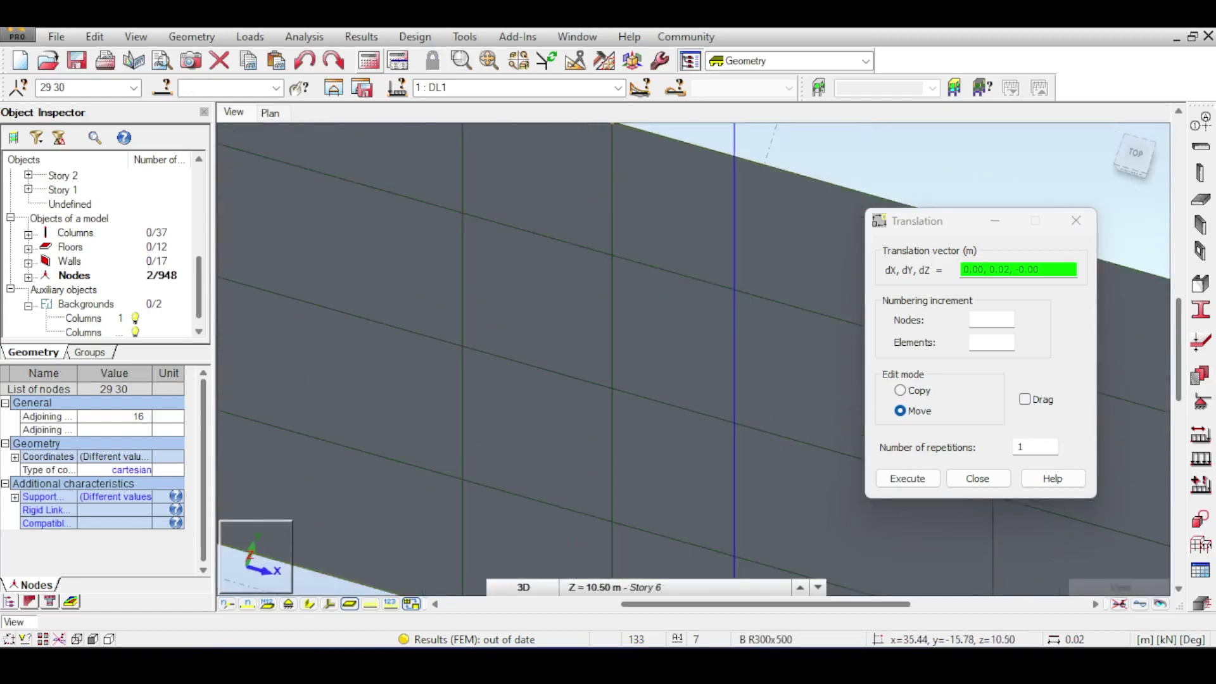
middle_click_drag(344, 347, 832, 349)
scroll(687, 378, "down", 2)
middle_click_drag(687, 378, 553, 378)
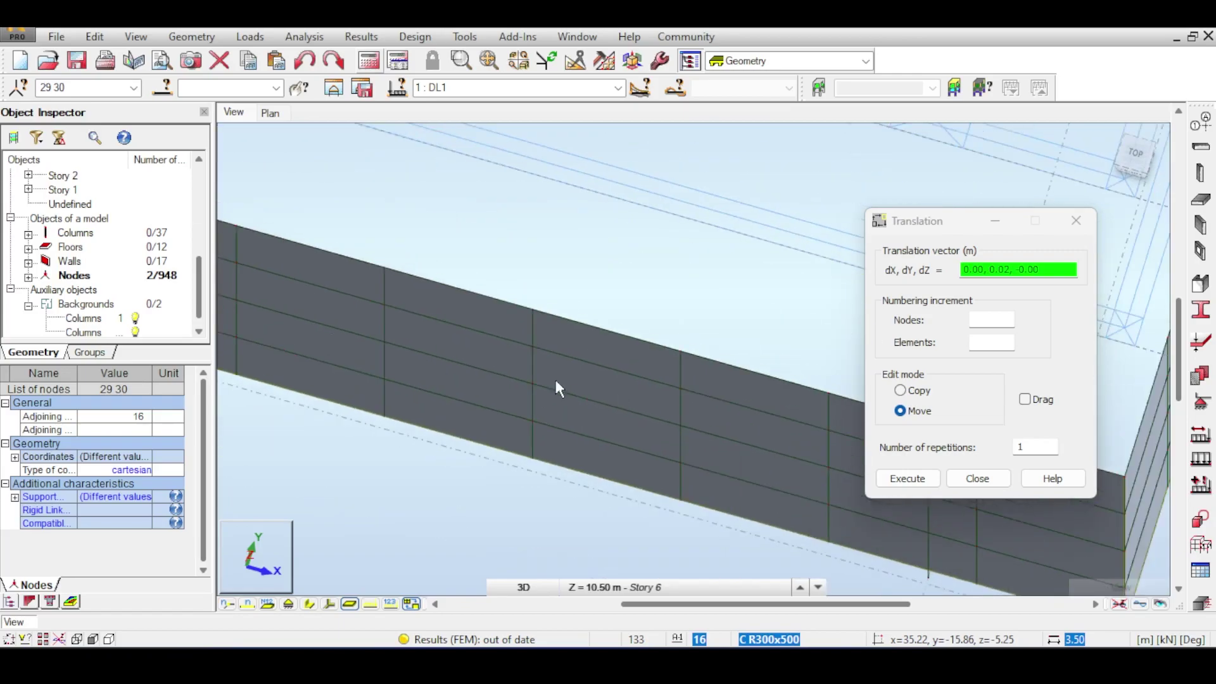
scroll(553, 377, "down", 2)
scroll(655, 356, "up", 5)
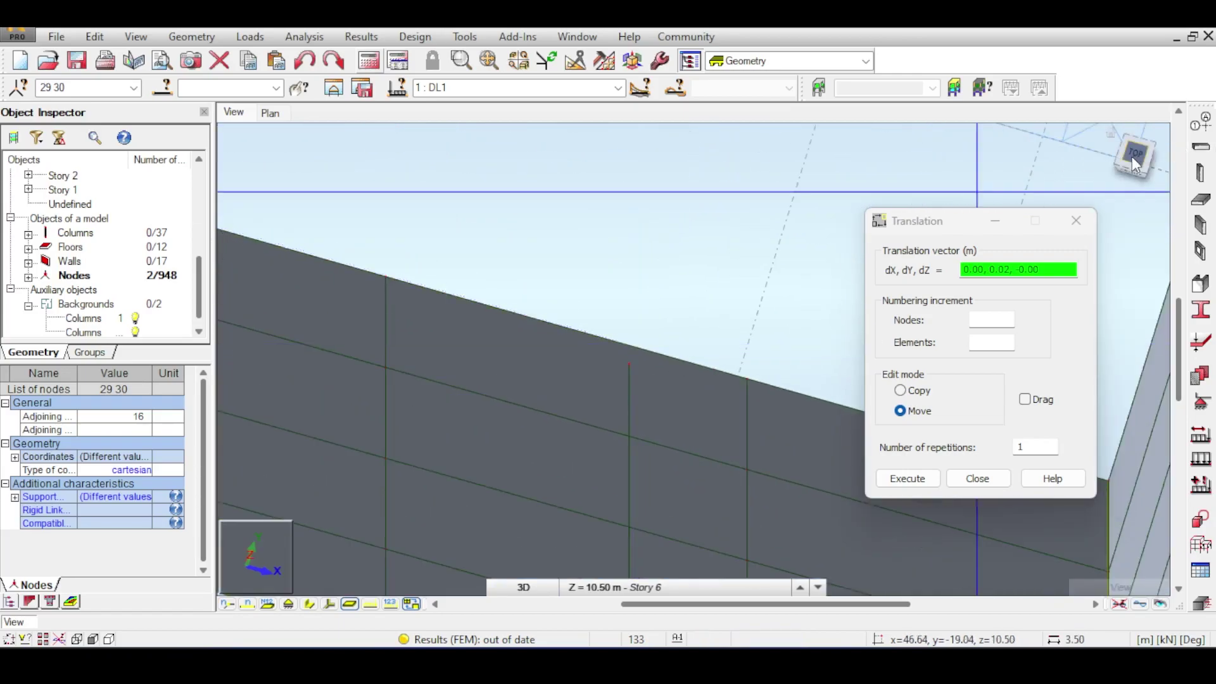
Close the translation settings and compare the front-row column at axis 4 with the front wall line in plan and 3D
left_click(1132, 157)
left_click(1077, 221)
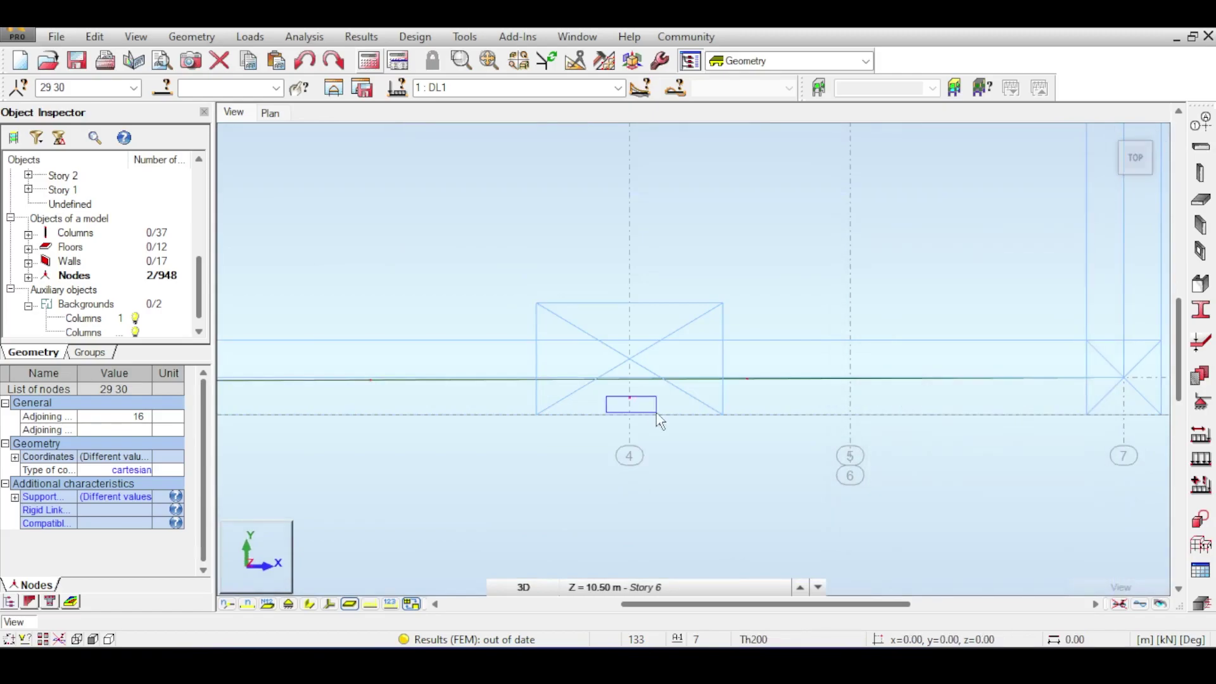
left_click(656, 413)
left_click(1132, 159)
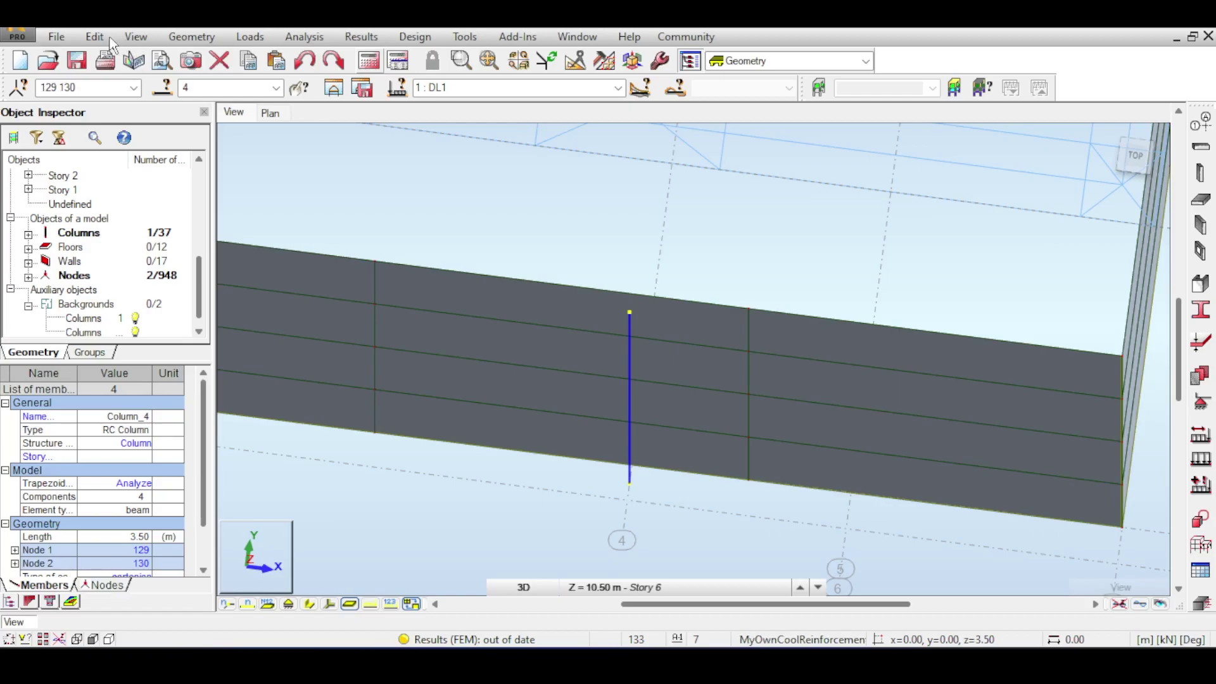
key("Escape")
left_click(1137, 154)
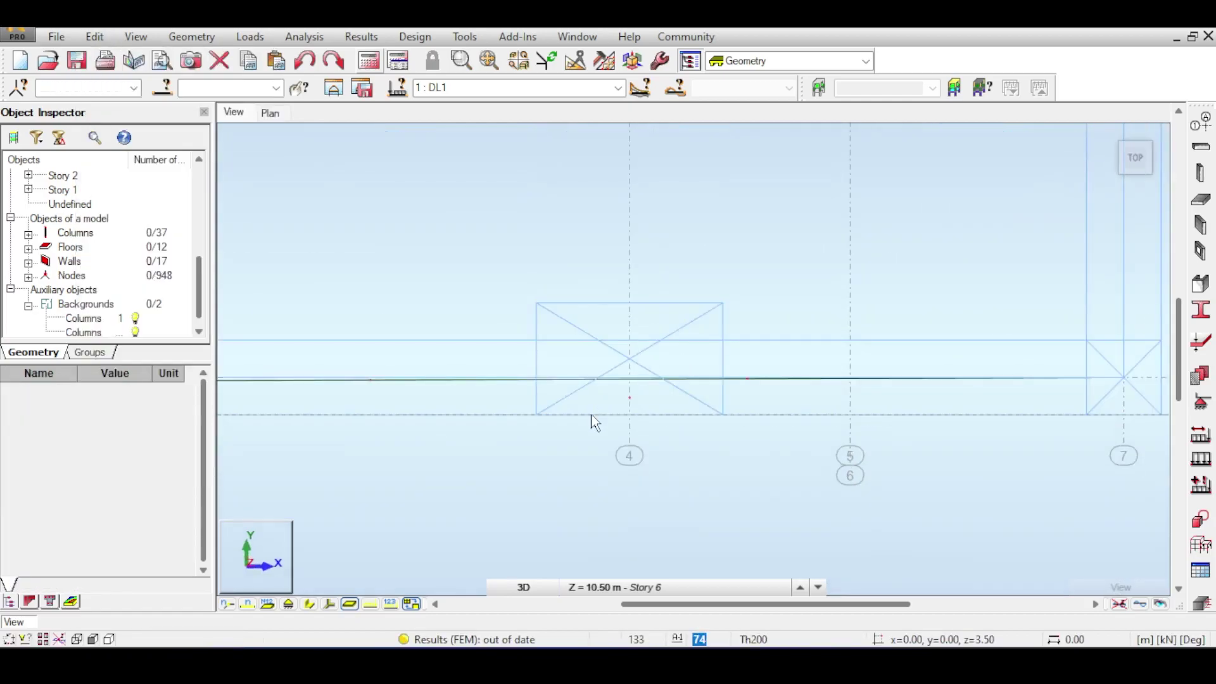
Move the front-row column at axis 4 onto the front wall's top edge by the vector 0.00, 0.05, 0.00 m
left_click(661, 407)
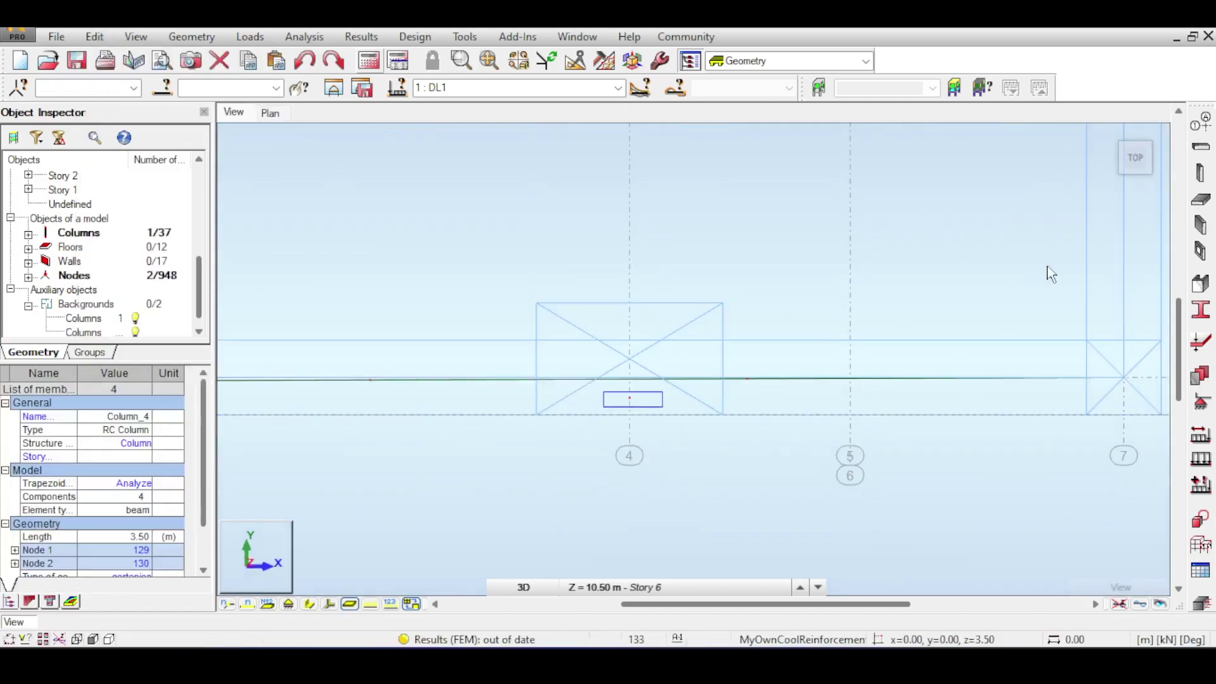
left_click(1136, 162)
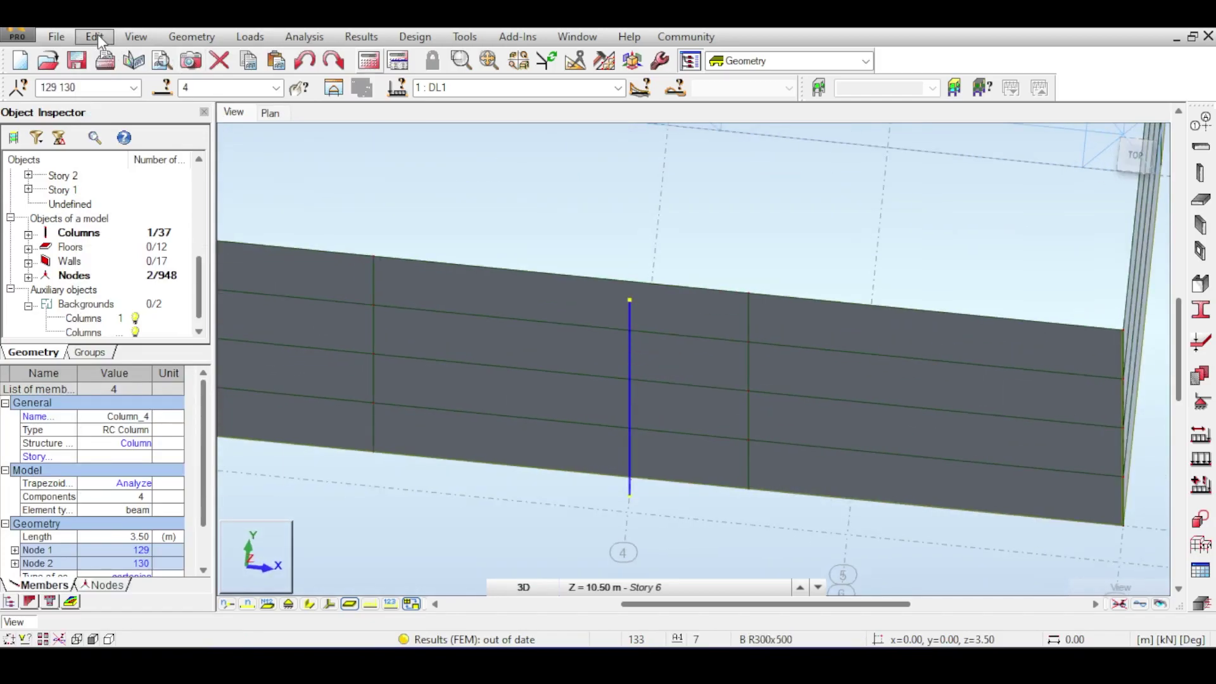
left_click(95, 37)
mouse_move(127, 259)
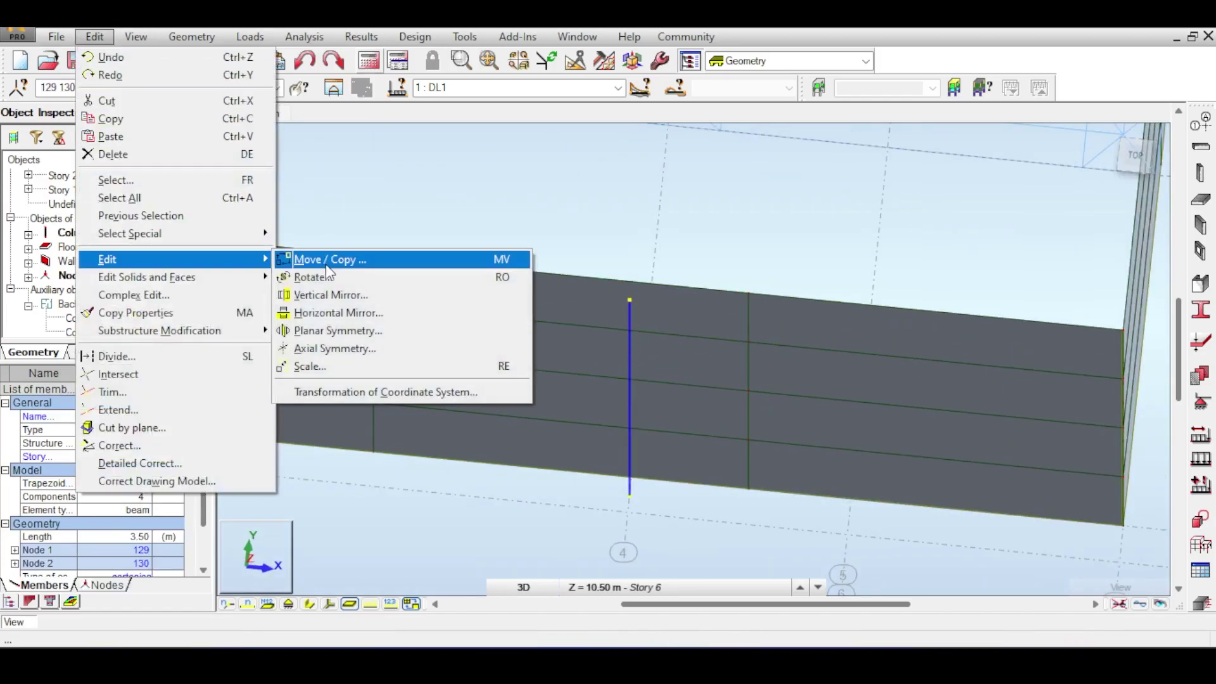
left_click(326, 266)
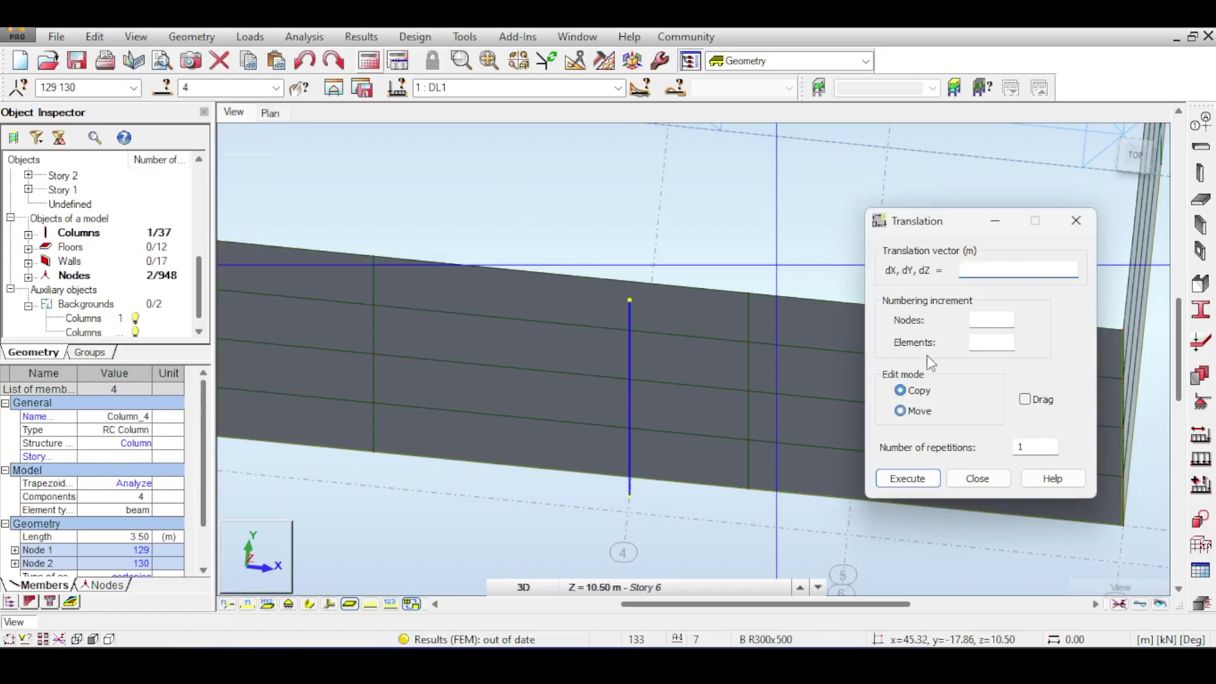
scroll(644, 263, "up", 3)
left_click(632, 360)
scroll(656, 331, "up", 4)
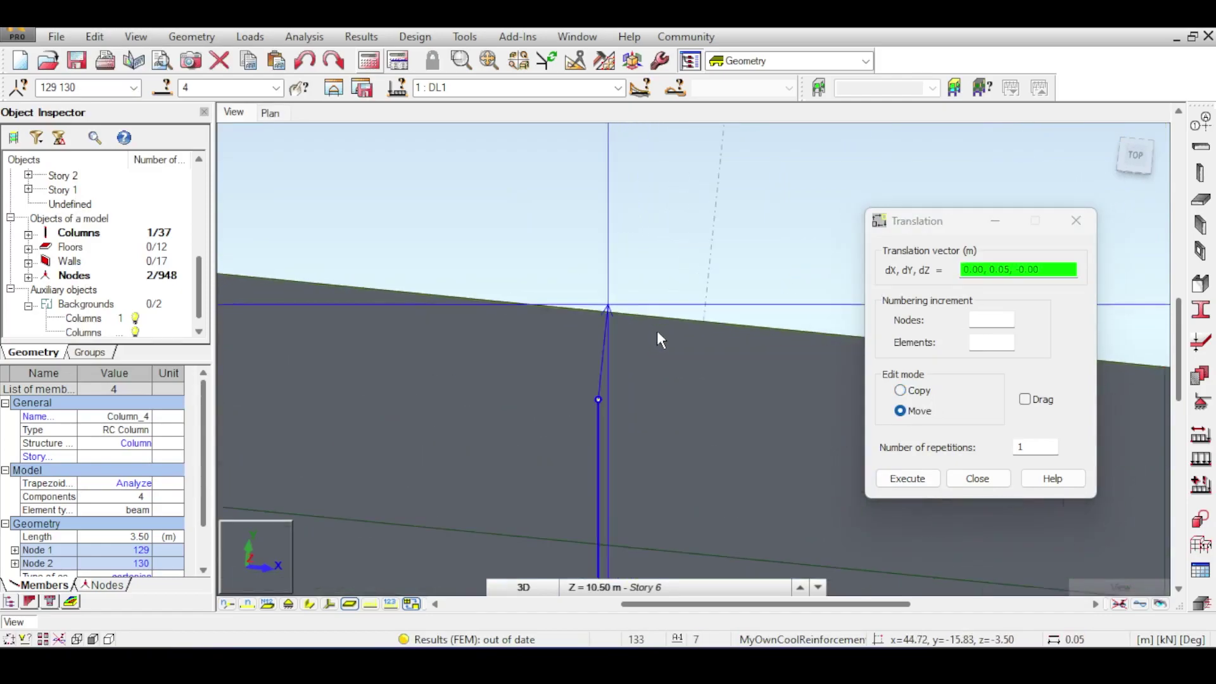
left_click(635, 322)
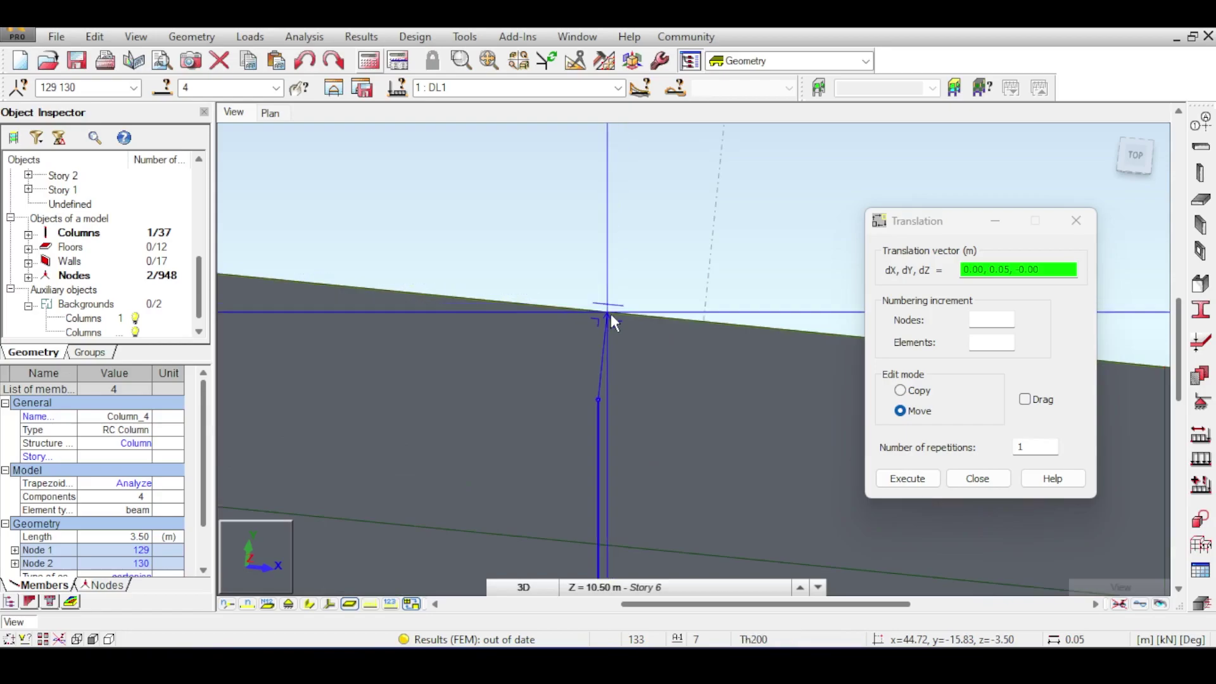
left_click(610, 313)
left_click(977, 479)
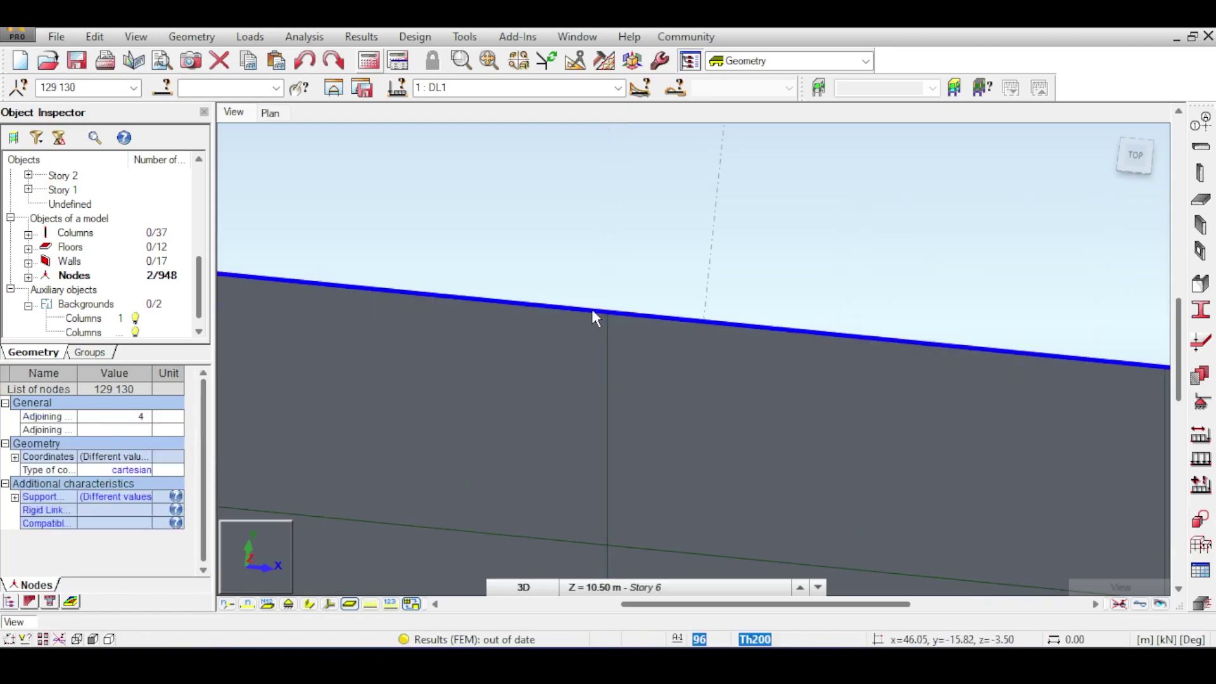
Regenerate the finite element mesh for all panels
scroll(592, 314, "down", 4)
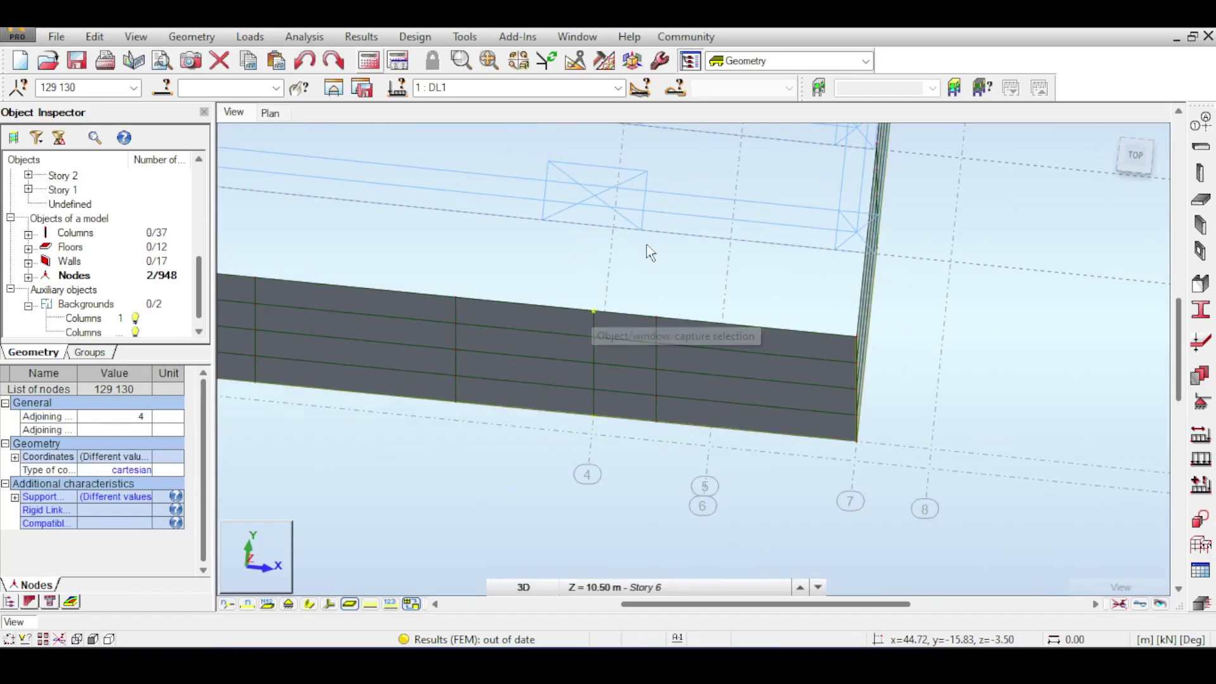
middle_click_drag(603, 237, 799, 276)
left_click(604, 61)
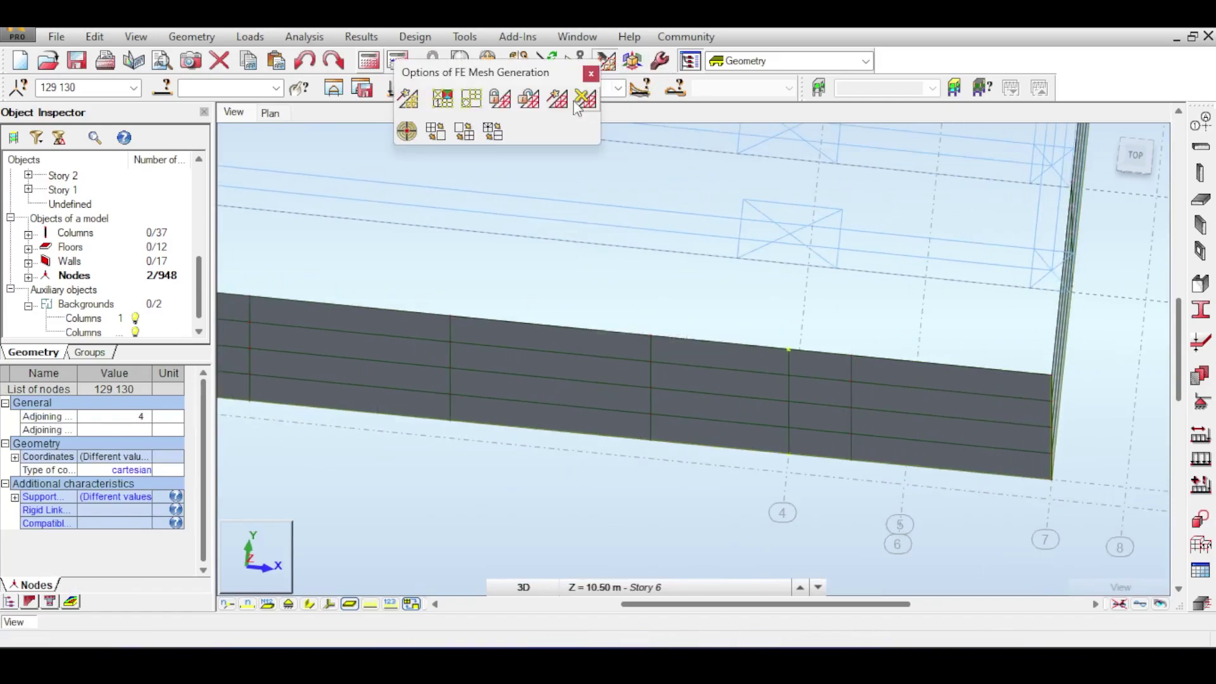
left_click(558, 98)
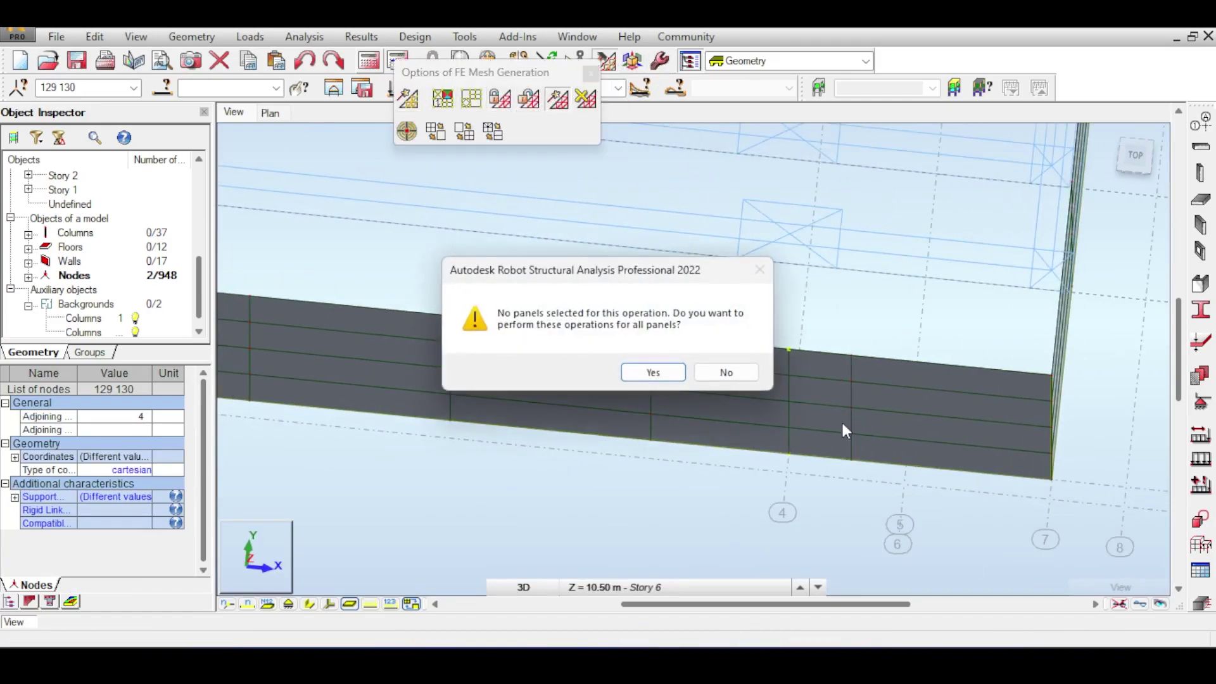
left_click(653, 372)
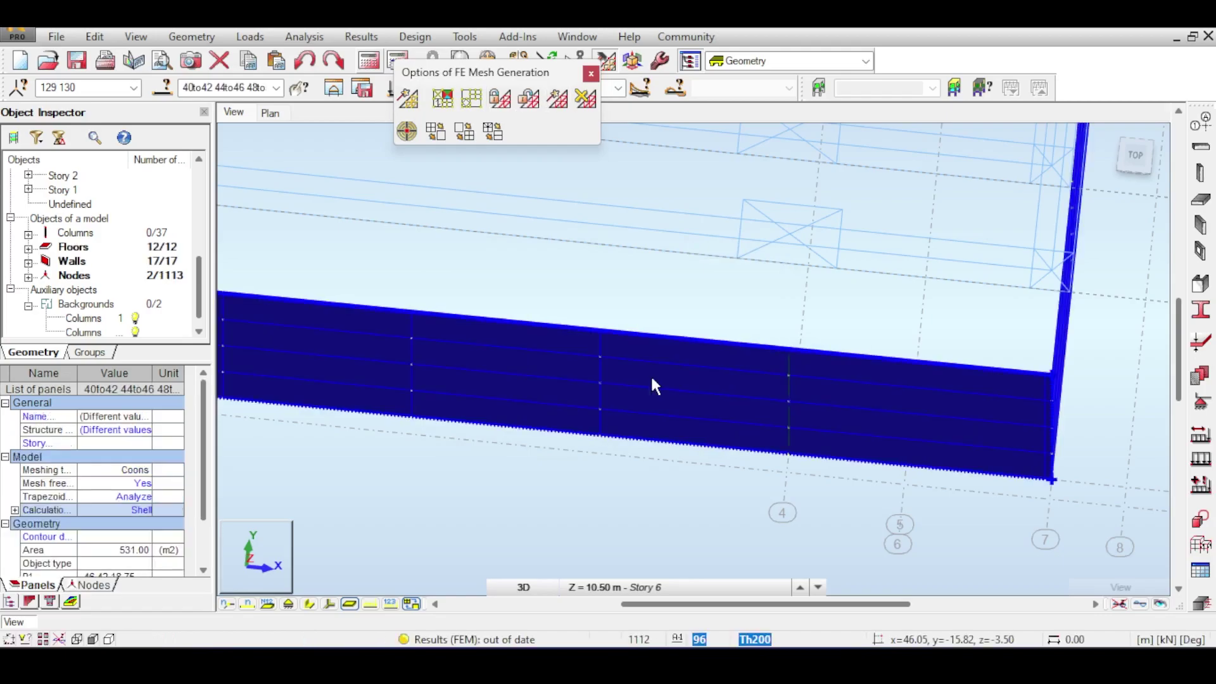
Inspect the new mesh along the front wall, the long side wall and the short return wall at axis 5
scroll(773, 295, "down", 7)
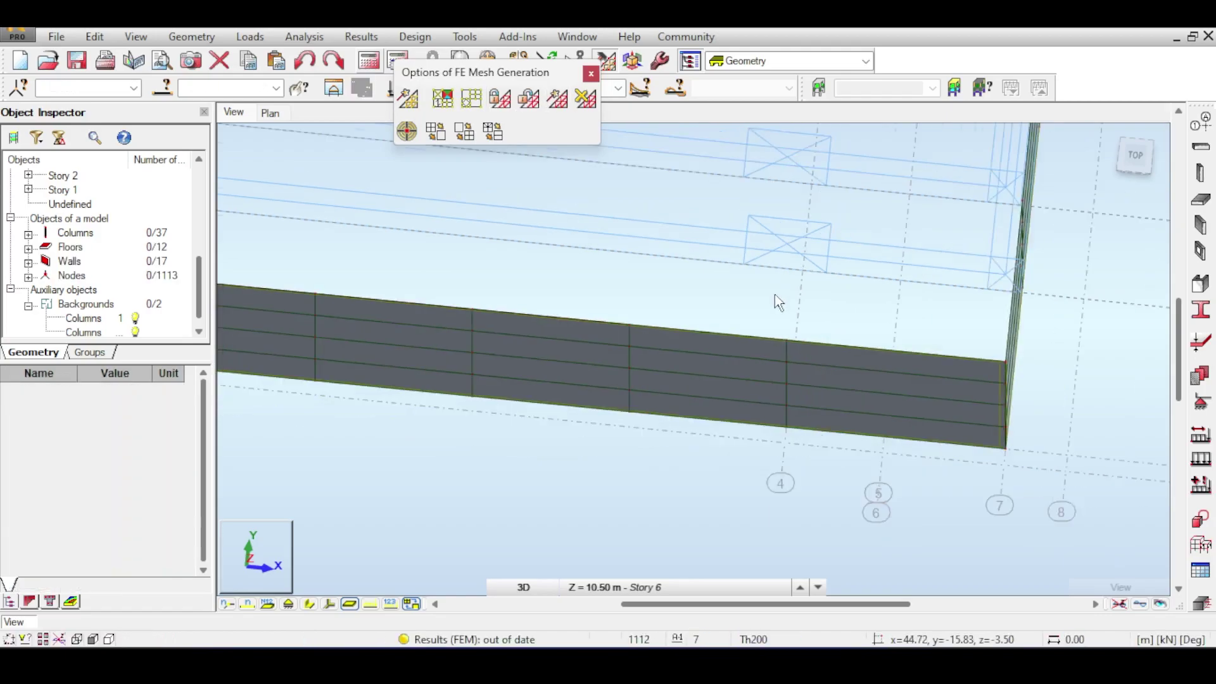
middle_click_drag(697, 336, 907, 490)
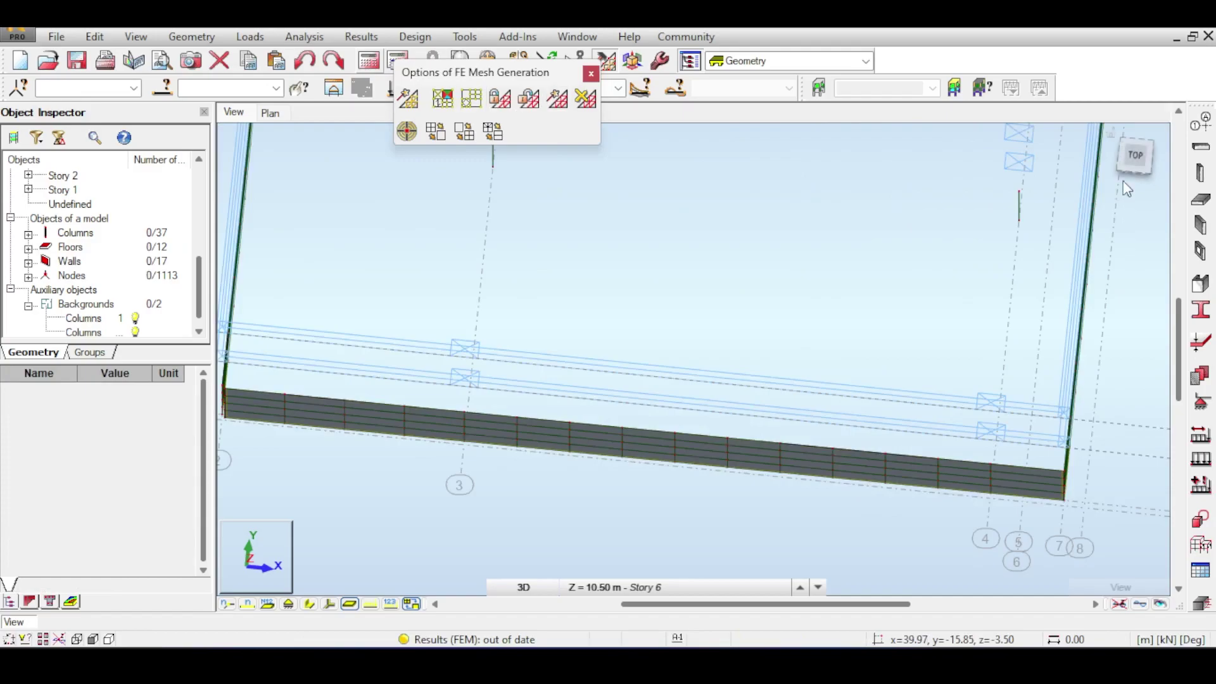
middle_click_drag(817, 500, 744, 405, "shift")
scroll(721, 412, "down", 2)
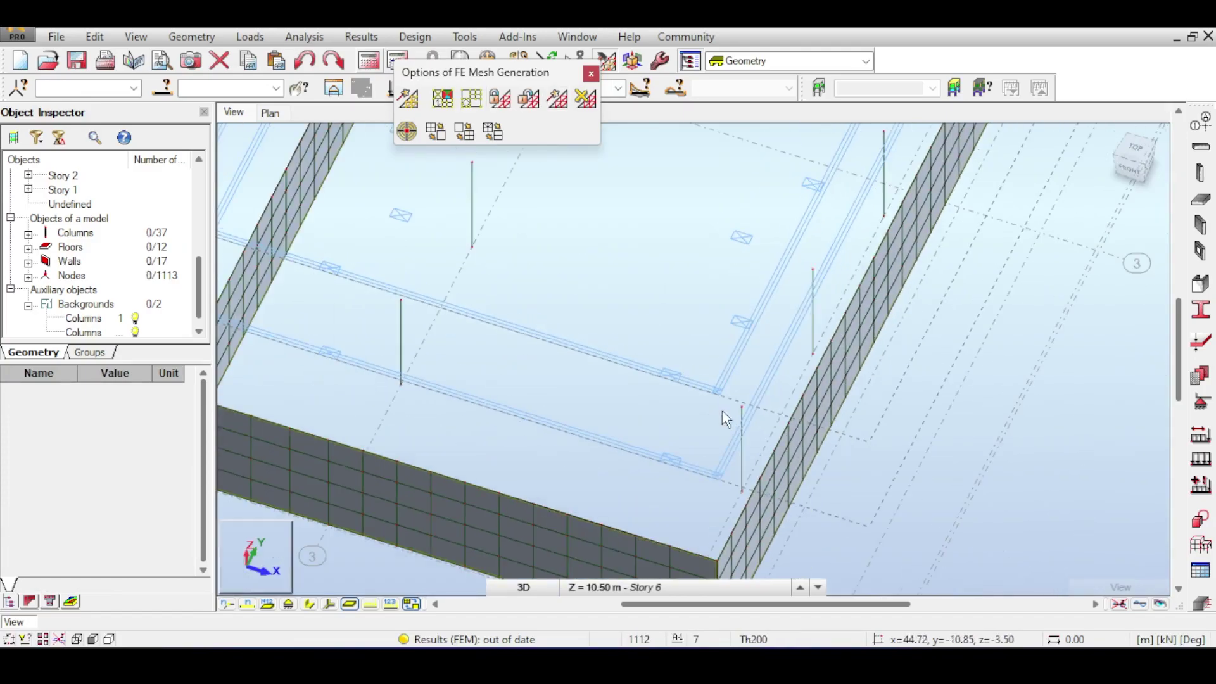
middle_click_drag(859, 265, 722, 478)
middle_click_drag(962, 169, 853, 320)
scroll(982, 282, "up", 2)
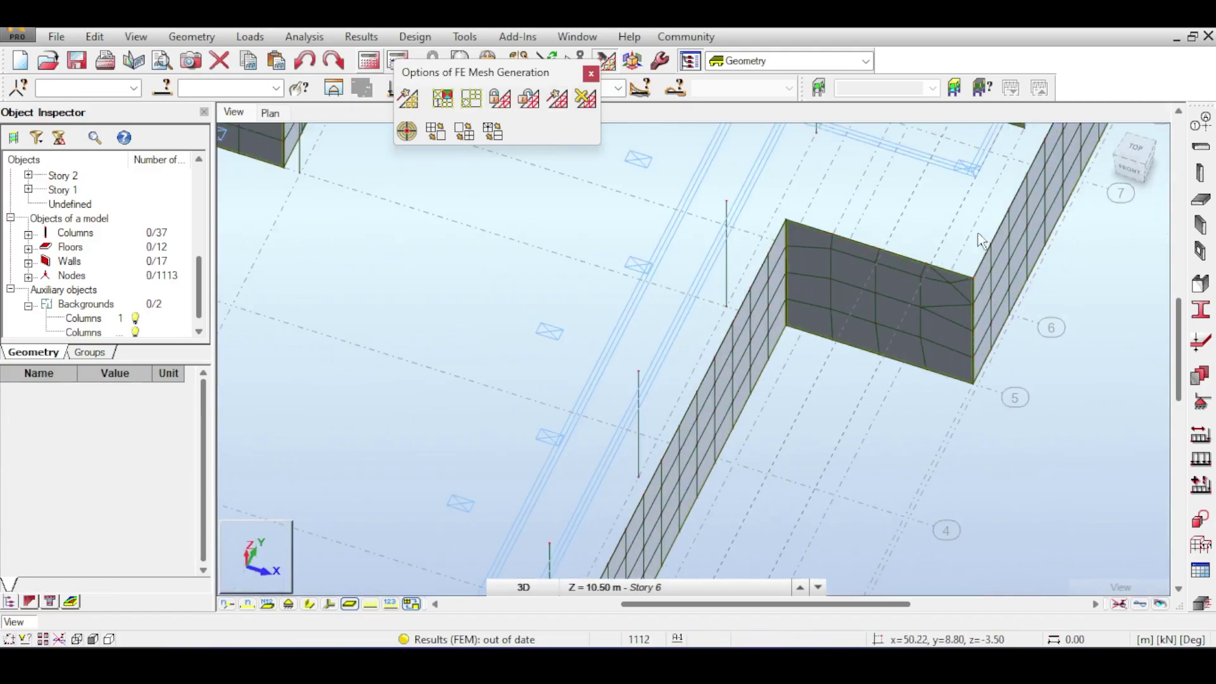
scroll(990, 262, "up", 2)
Compare the remaining columns with the wall lines and background outlines in plan, from axis 5 around the core walls
left_click(1133, 154)
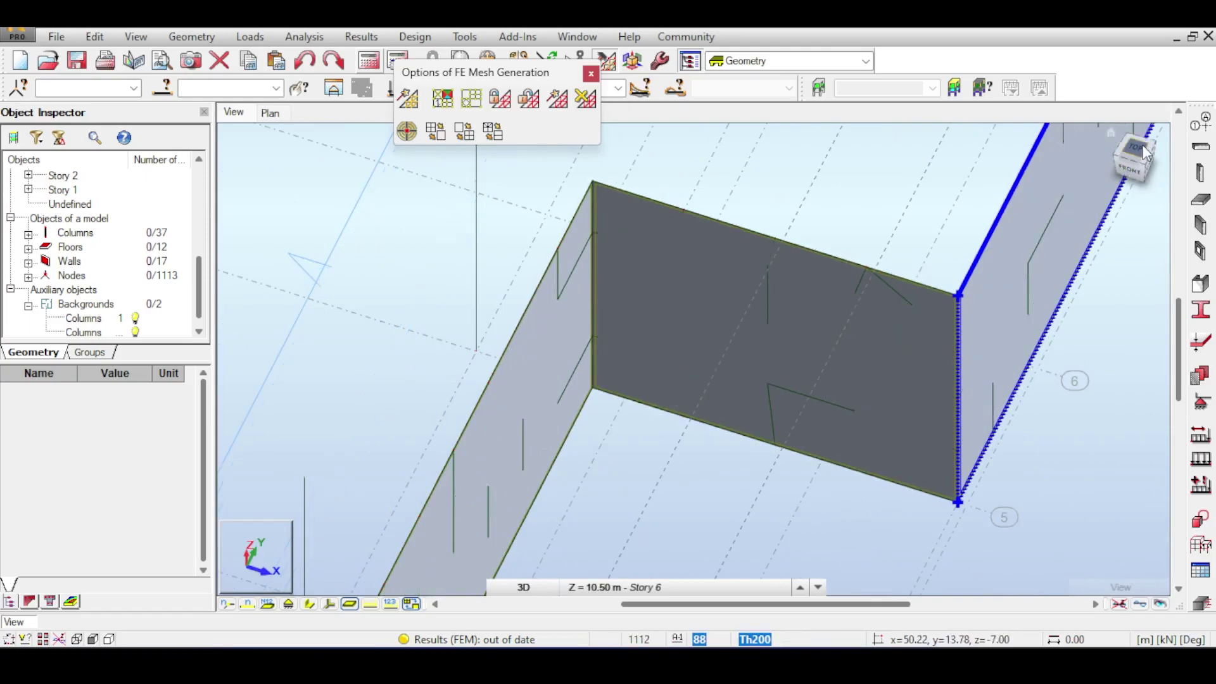
scroll(971, 352, "up", 3)
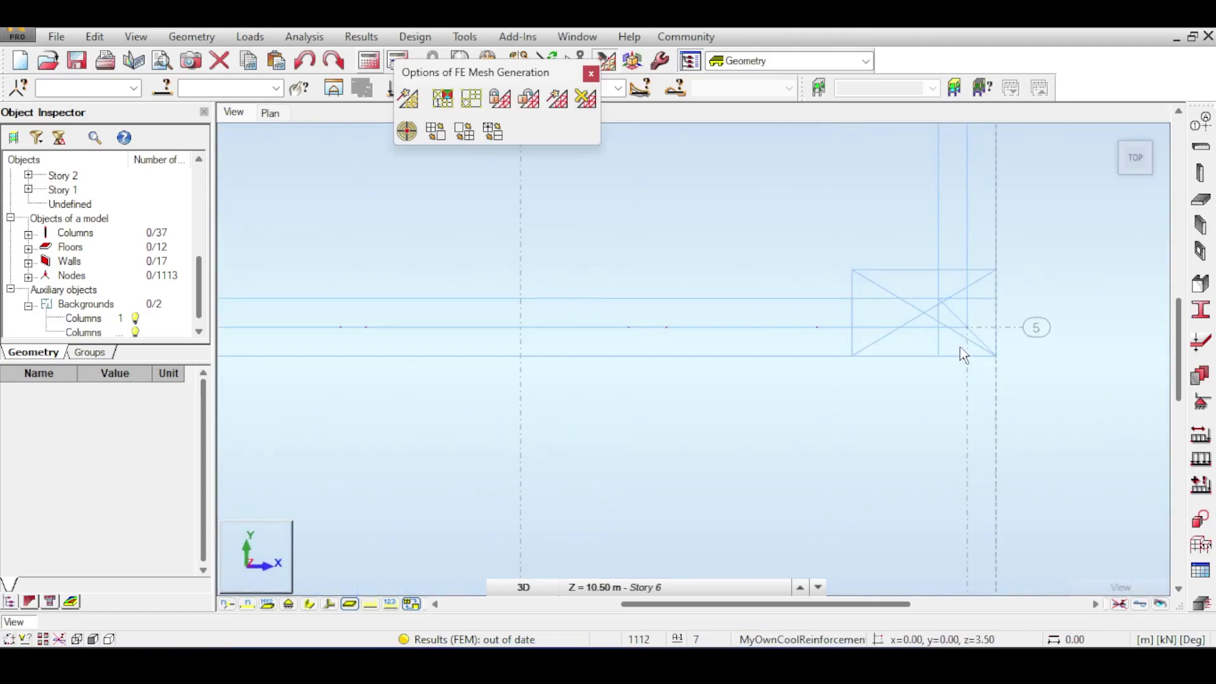
scroll(944, 311, "down", 5)
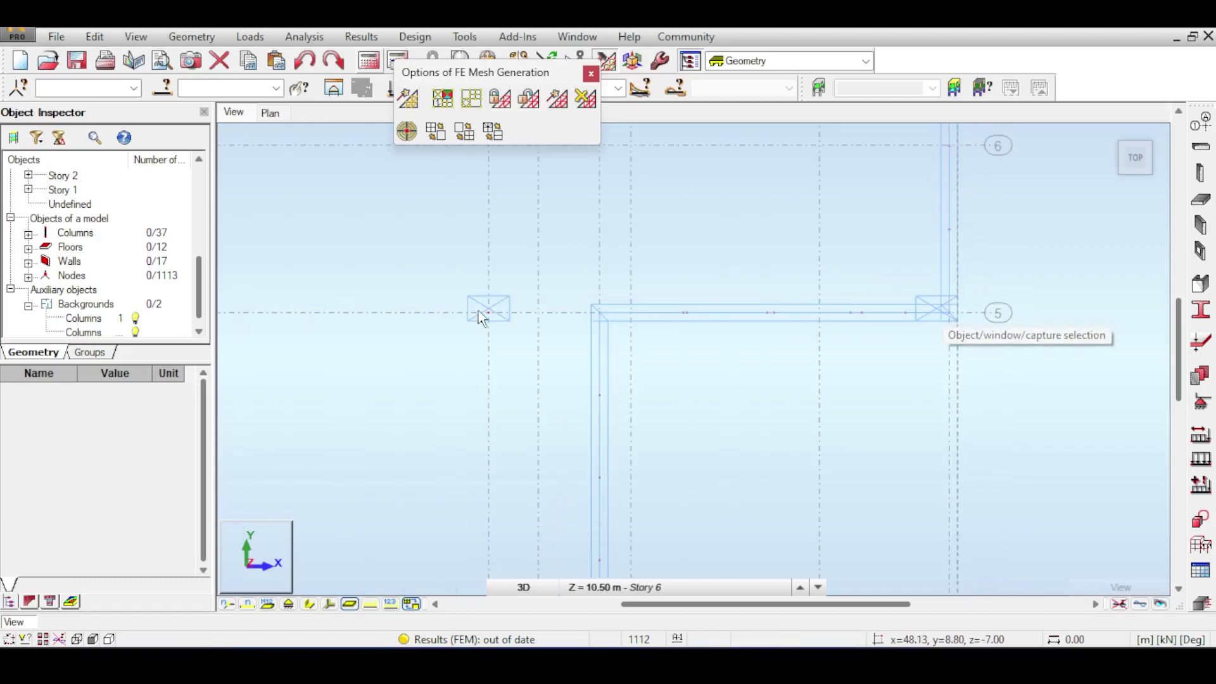
scroll(482, 318, "up", 4)
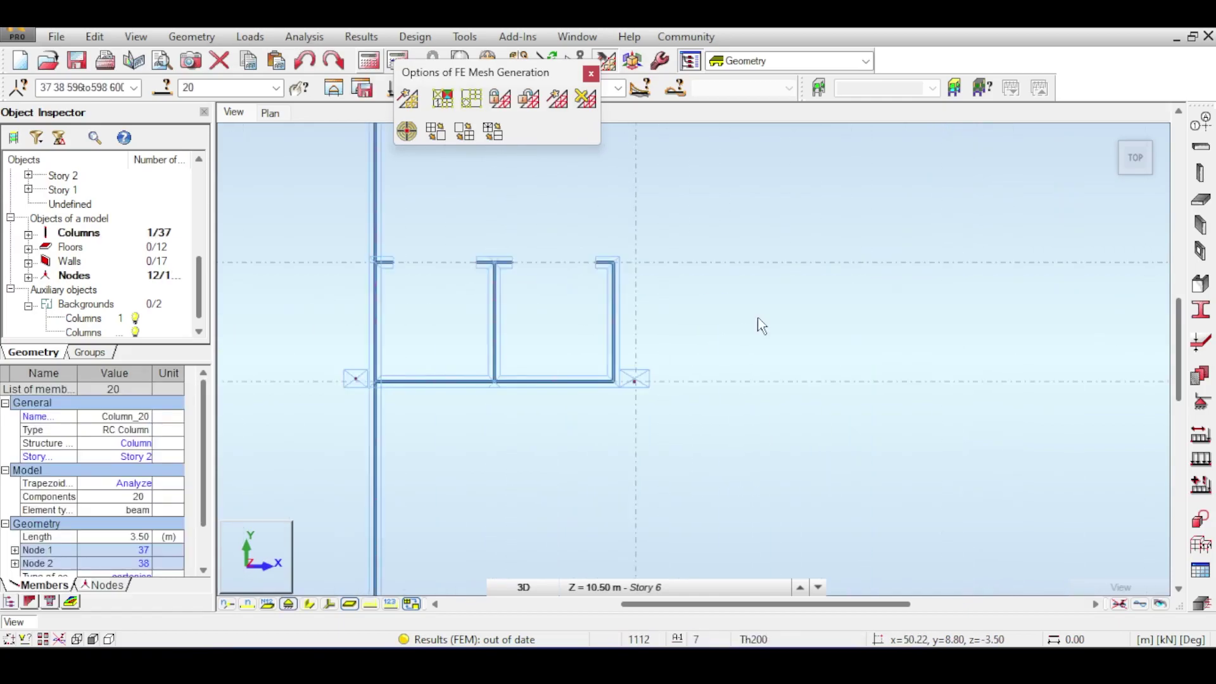
middle_click_drag(756, 318, 432, 494)
middle_click_drag(881, 322, 855, 567)
scroll(552, 290, "up", 3)
scroll(609, 328, "down", 2)
middle_click_drag(891, 368, 720, 380)
left_click(761, 309)
scroll(784, 313, "up", 3)
scroll(722, 358, "down", 3)
middle_click_drag(410, 420, 928, 410)
scroll(929, 405, "down", 3)
middle_click_drag(1014, 252, 777, 409)
scroll(777, 409, "down", 2)
middle_click_drag(793, 362, 748, 170)
scroll(891, 267, "down", 1)
scroll(890, 268, "down", 1)
Delete the finite element mesh of all panels and clear the panel selection
left_click_drag(1132, 159, 1127, 150)
middle_click_drag(823, 380, 713, 309, "shift")
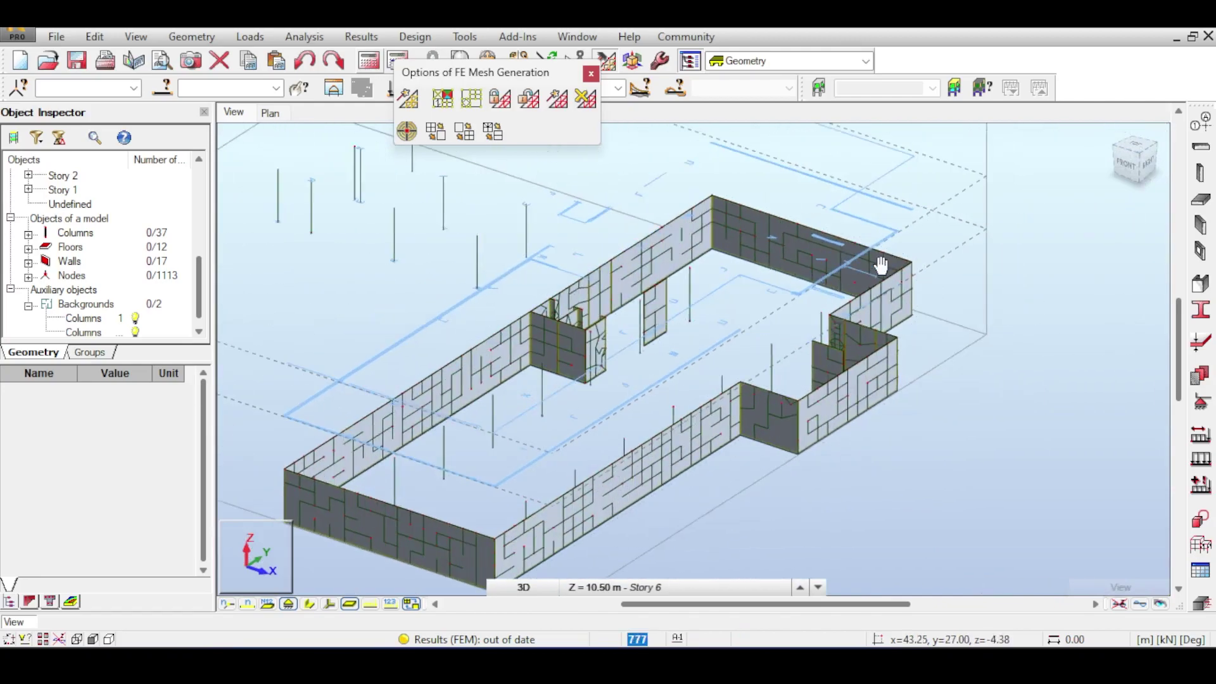
left_click_drag(1139, 145, 1046, 229)
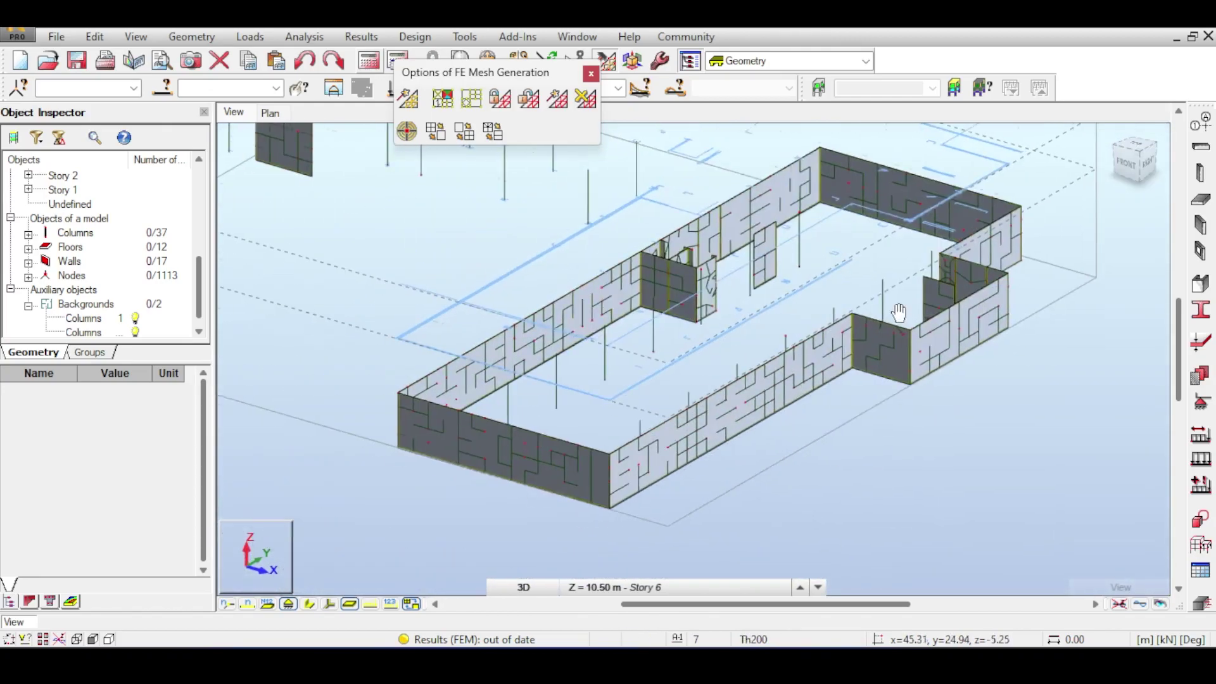
left_click(584, 100)
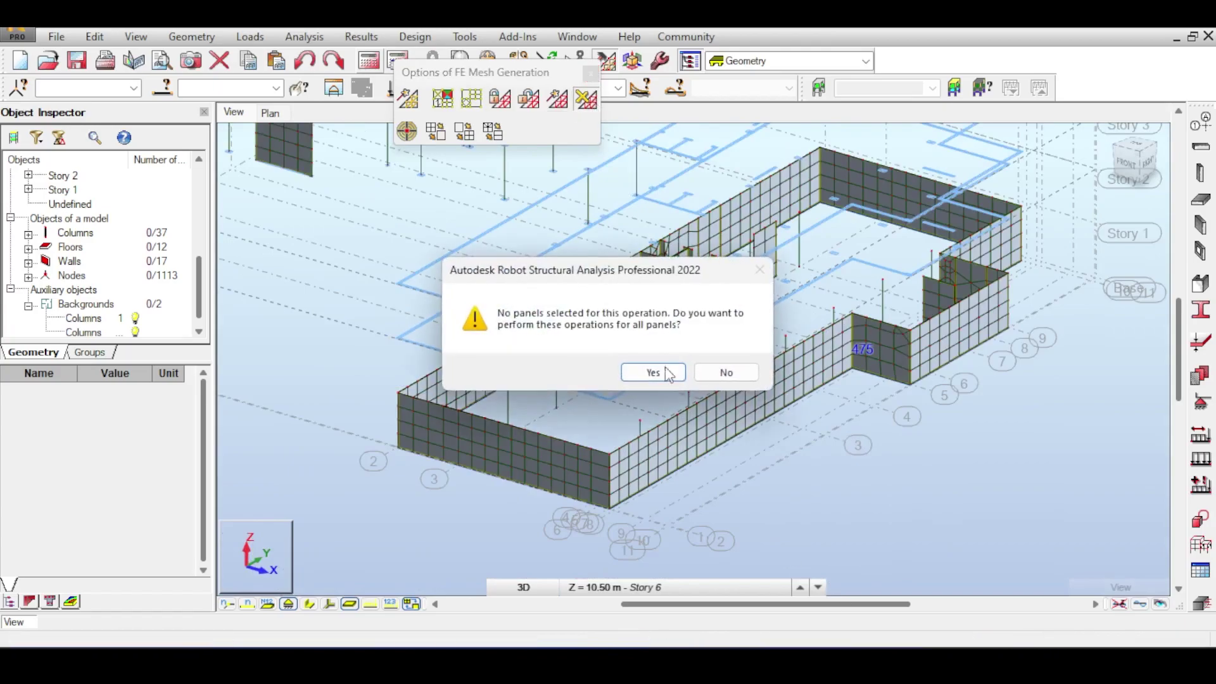
key("Return")
left_click(590, 74)
left_click(431, 358)
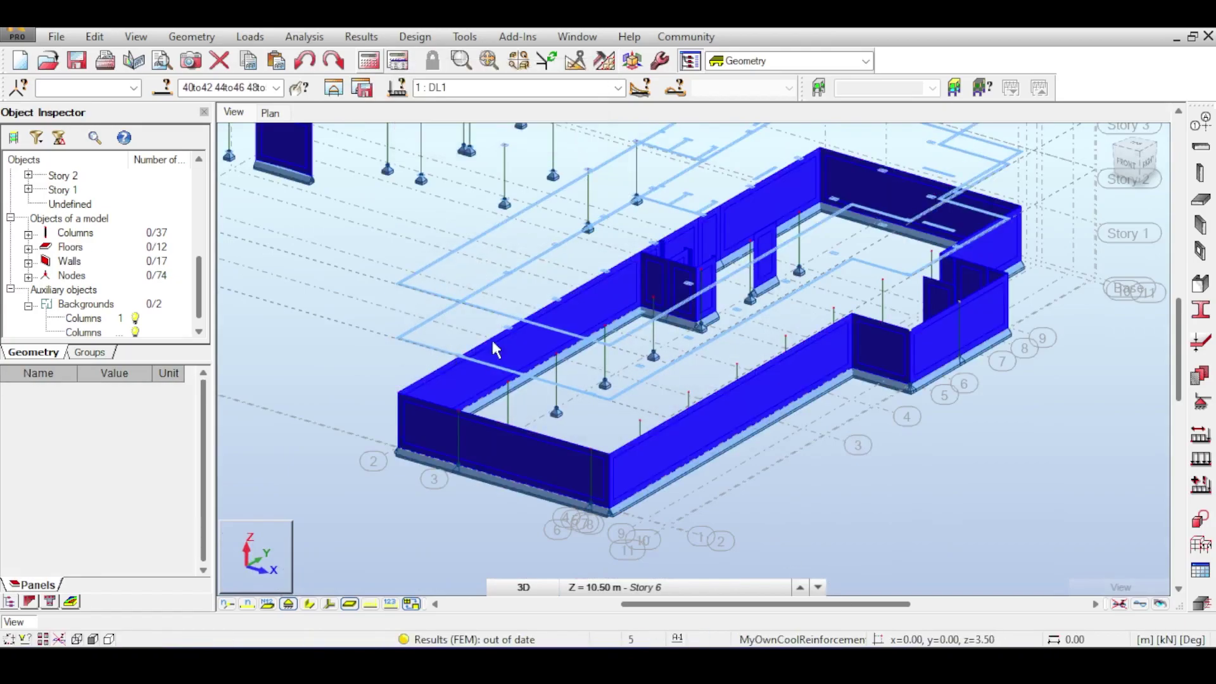
left_click(1205, 151)
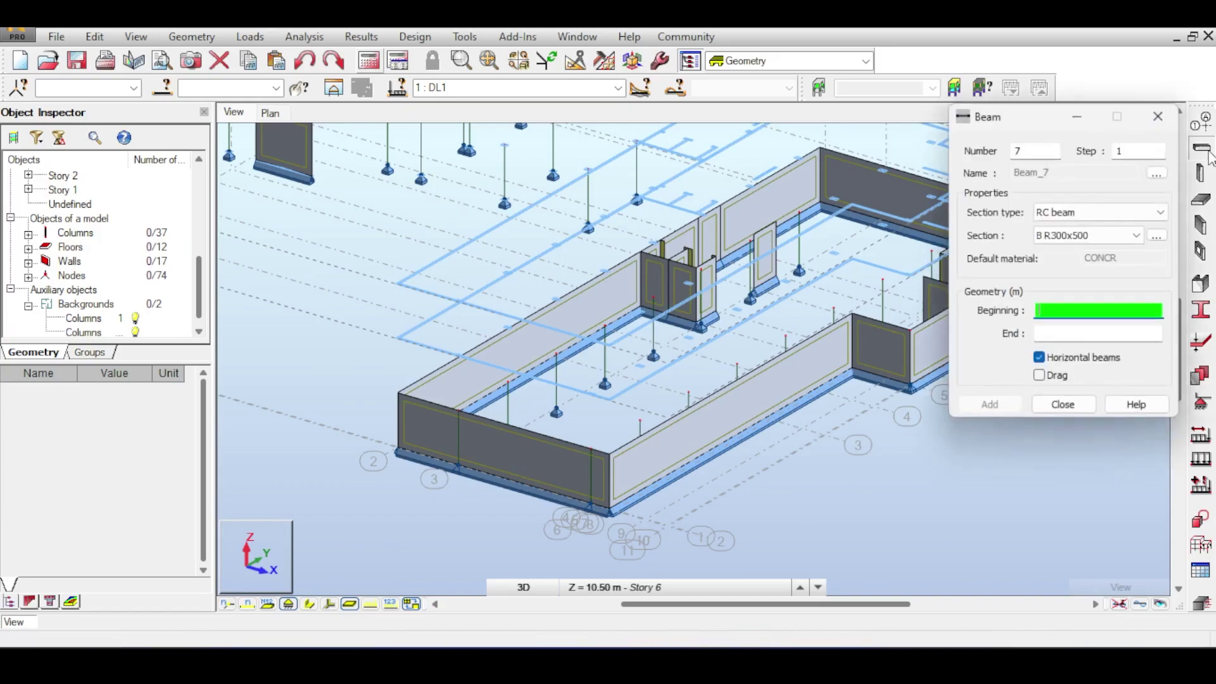
left_click(1156, 236)
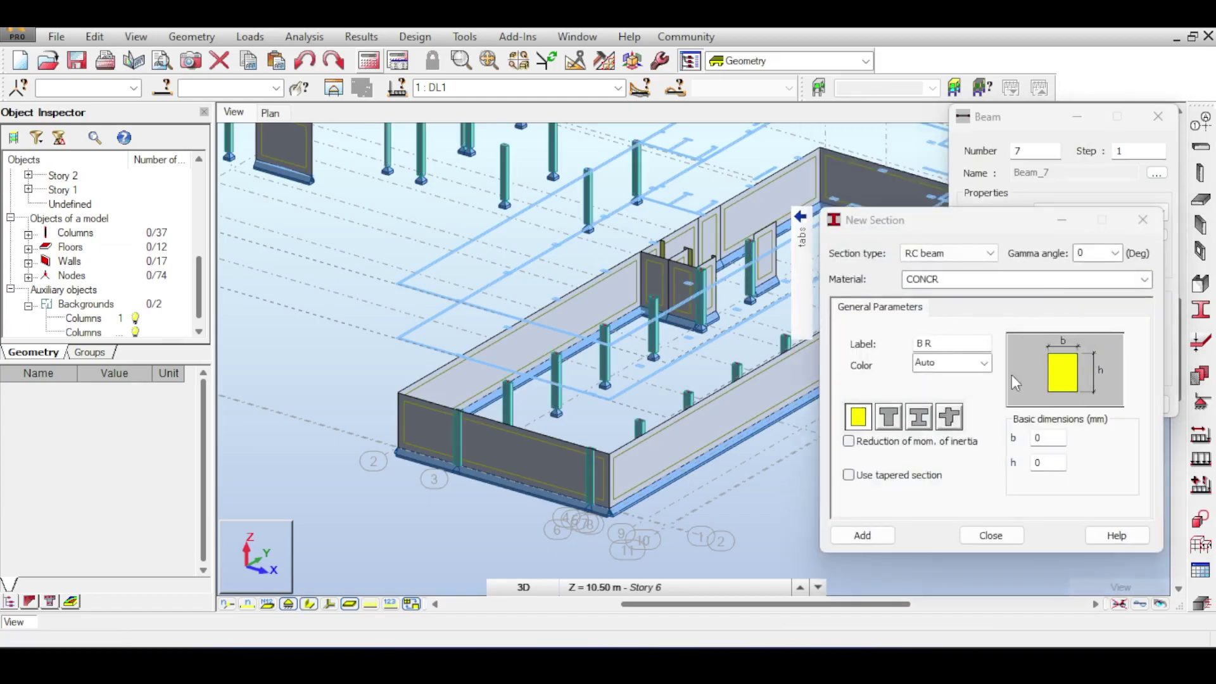
left_click(1143, 222)
left_click(1061, 401)
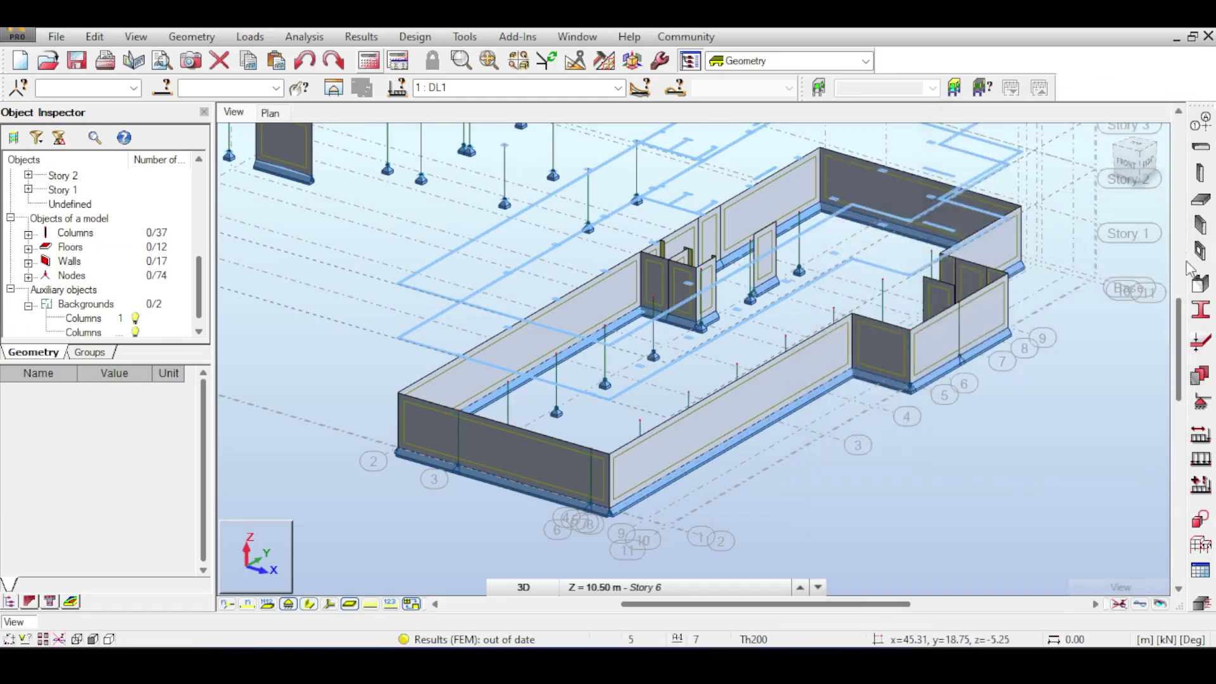
Check the definition of the B R300x500 beam section in the list of available sections
left_click(1201, 310)
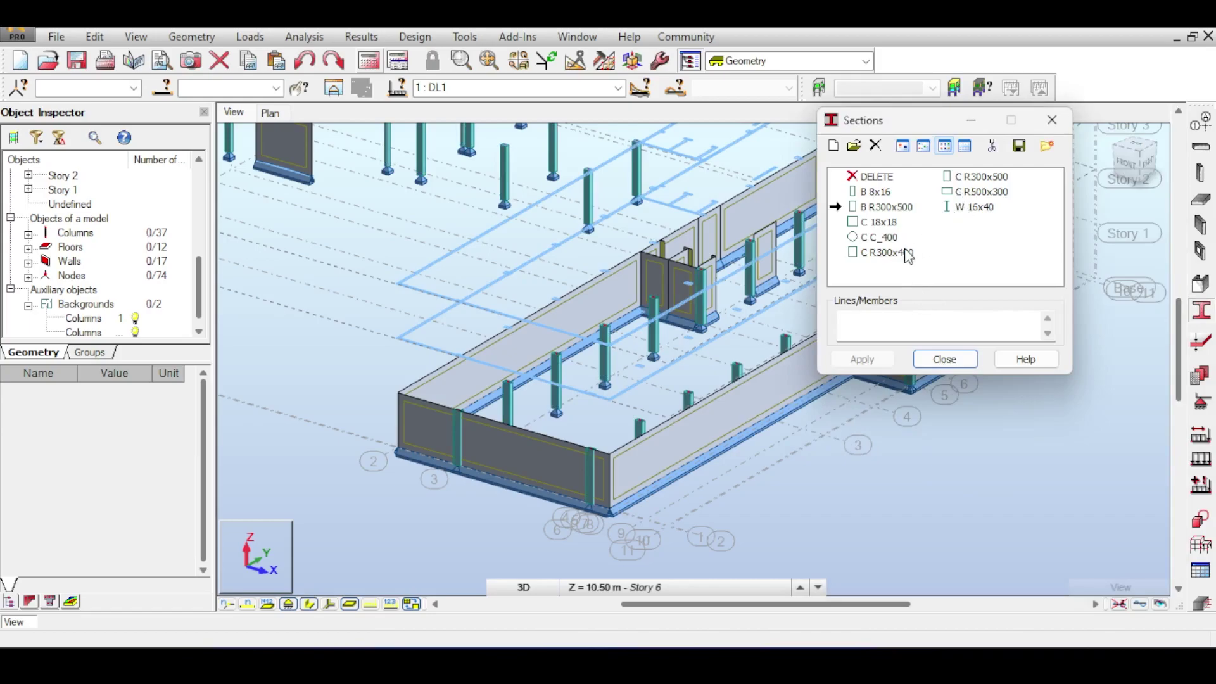
double_click(867, 208)
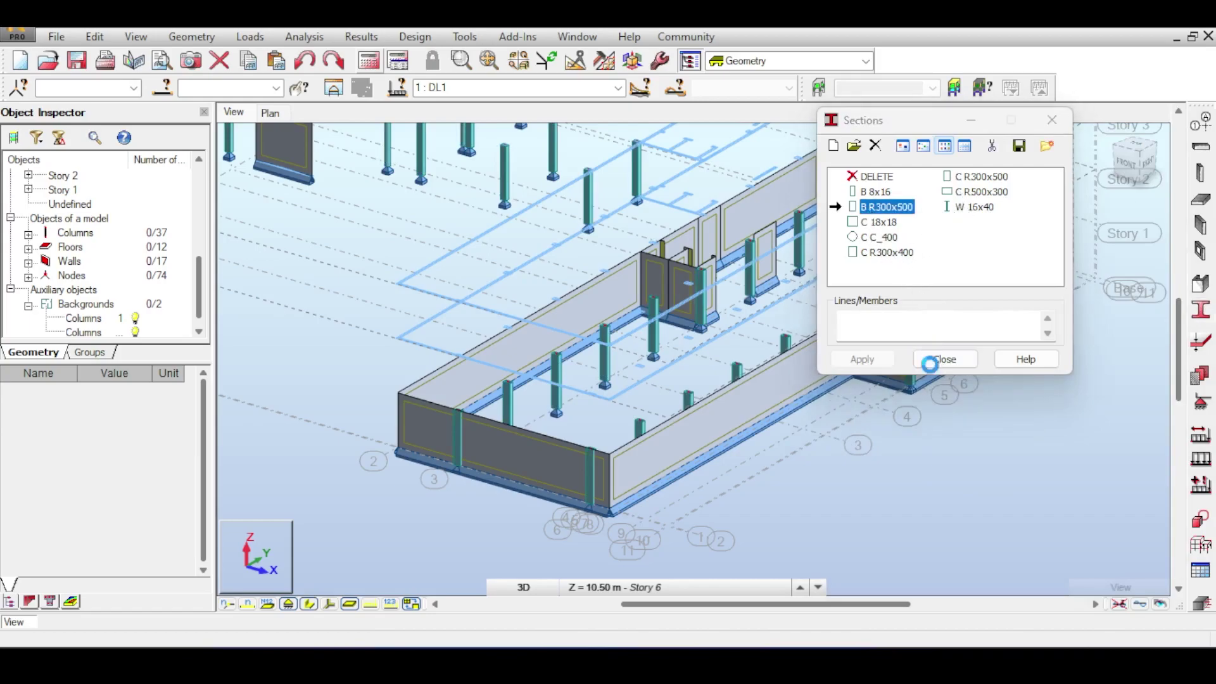
left_click(1148, 227)
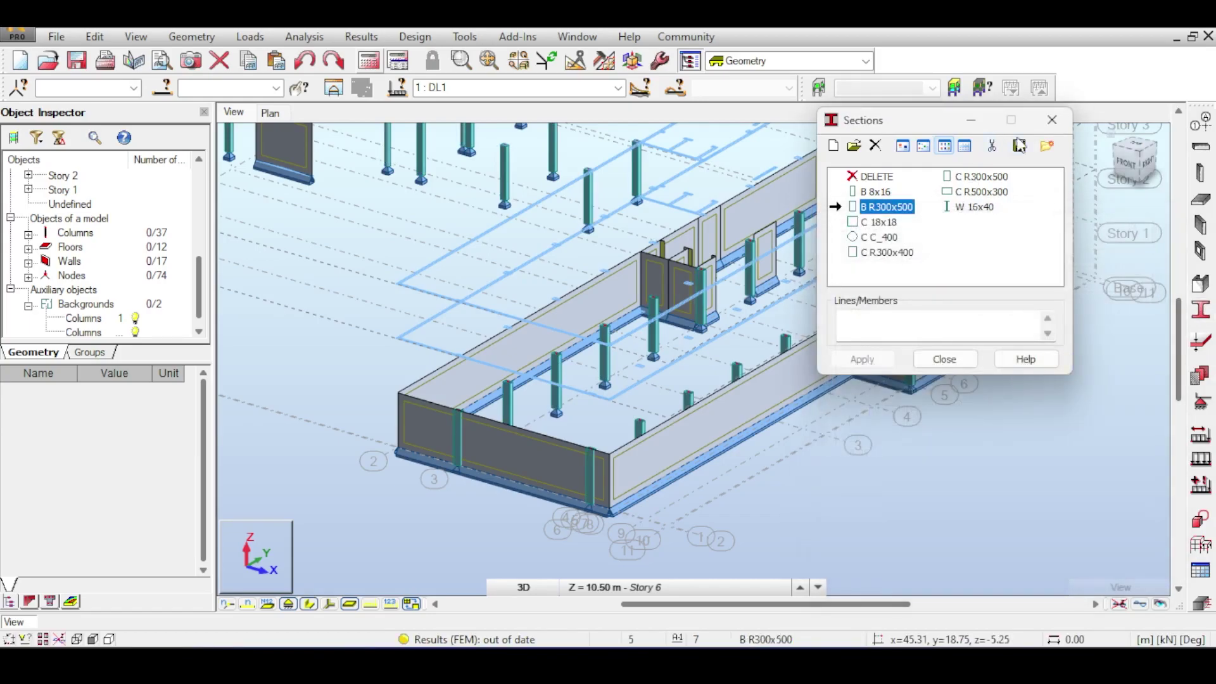
left_click(1051, 122)
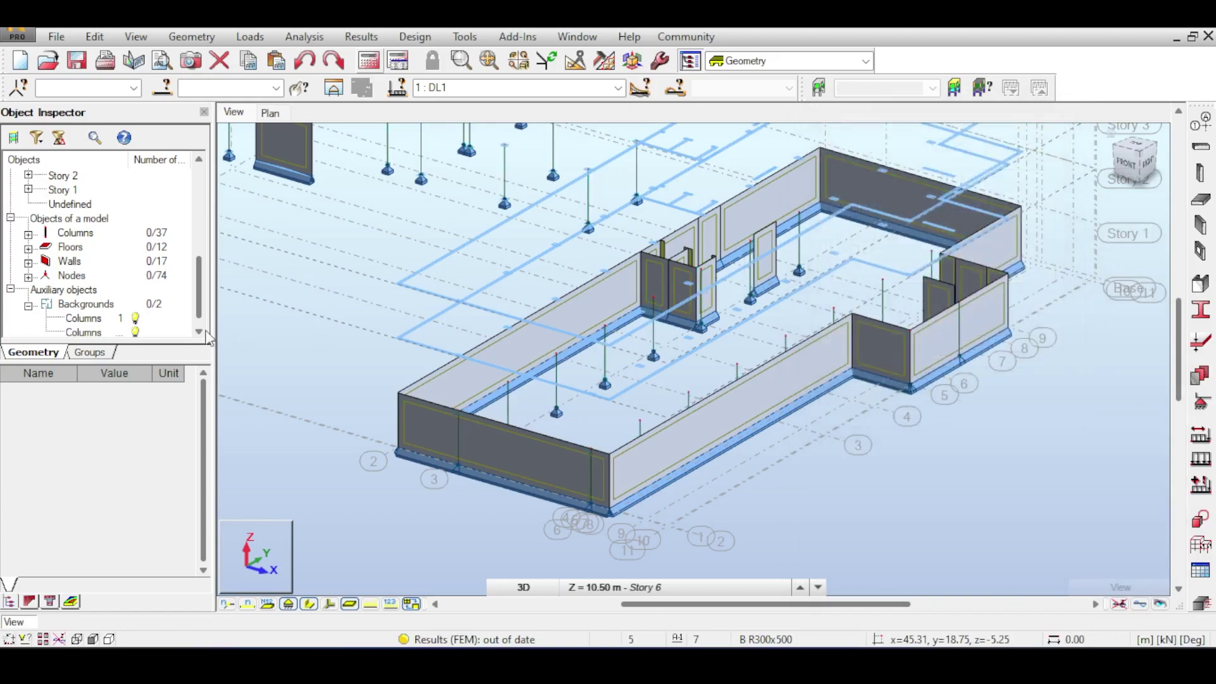
Delete the Columns background positioned at Z 3.50 m from the model's auxiliary objects
left_click(83, 332)
right_click(83, 332)
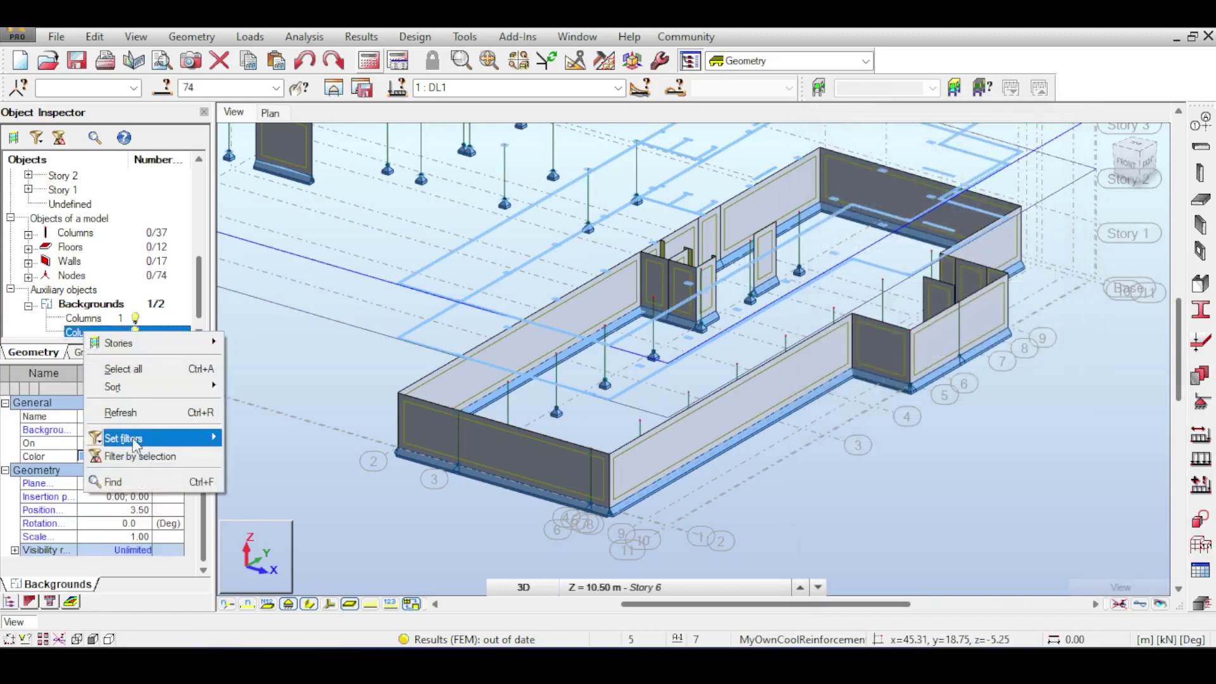
left_click(141, 321)
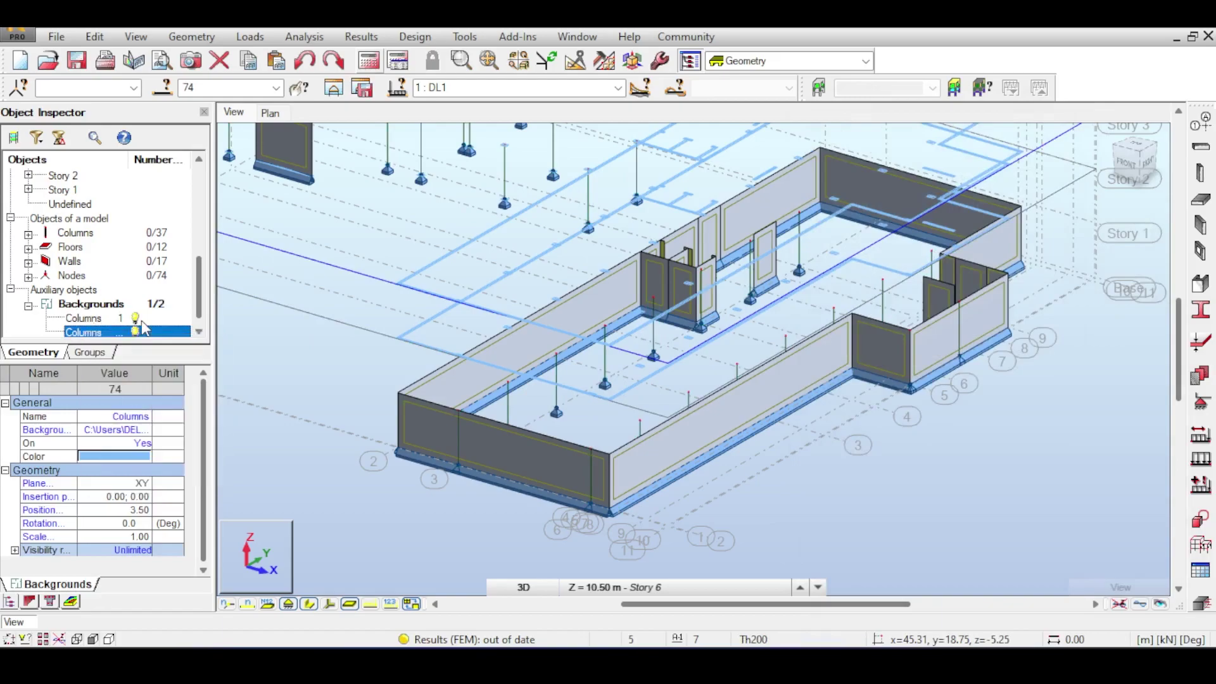
left_click(120, 318)
right_click(137, 323)
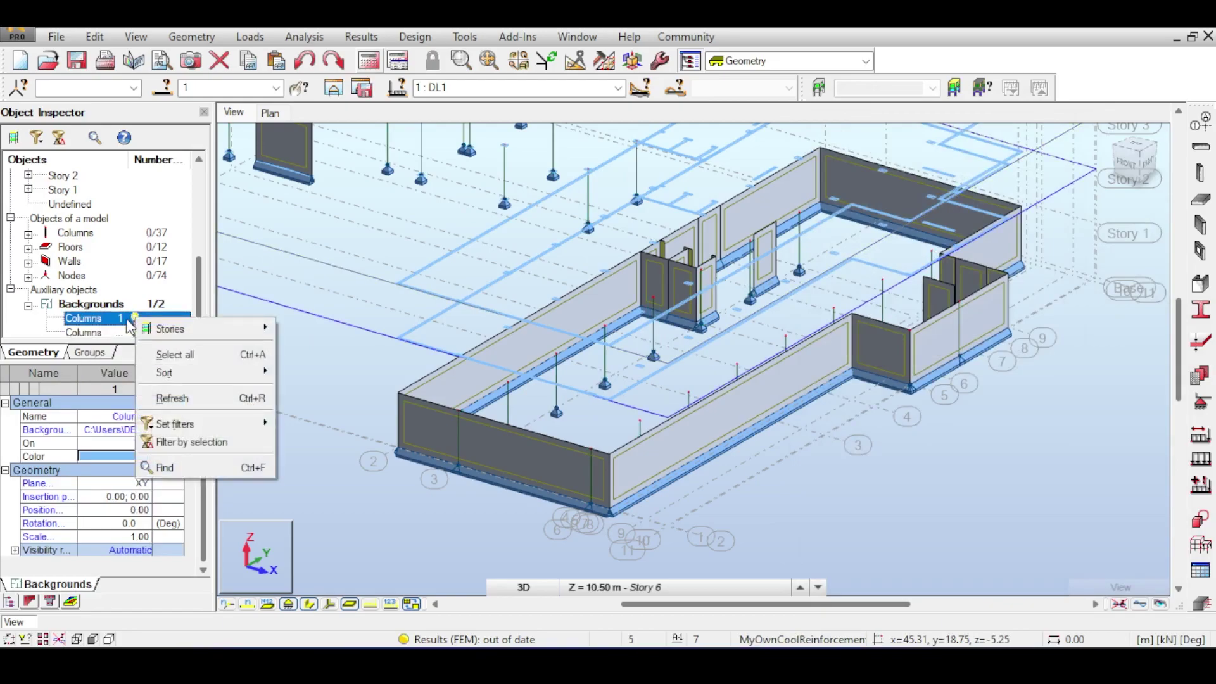
left_click(124, 320)
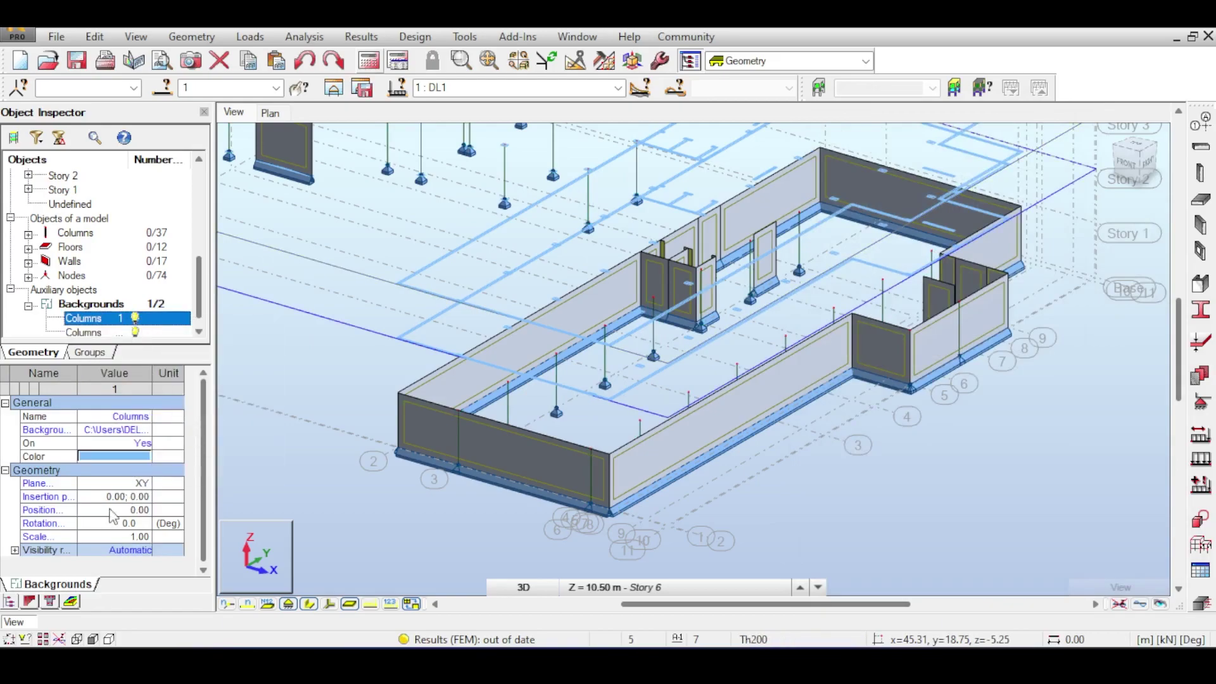
right_click(112, 325)
left_click(76, 334)
left_click(76, 332)
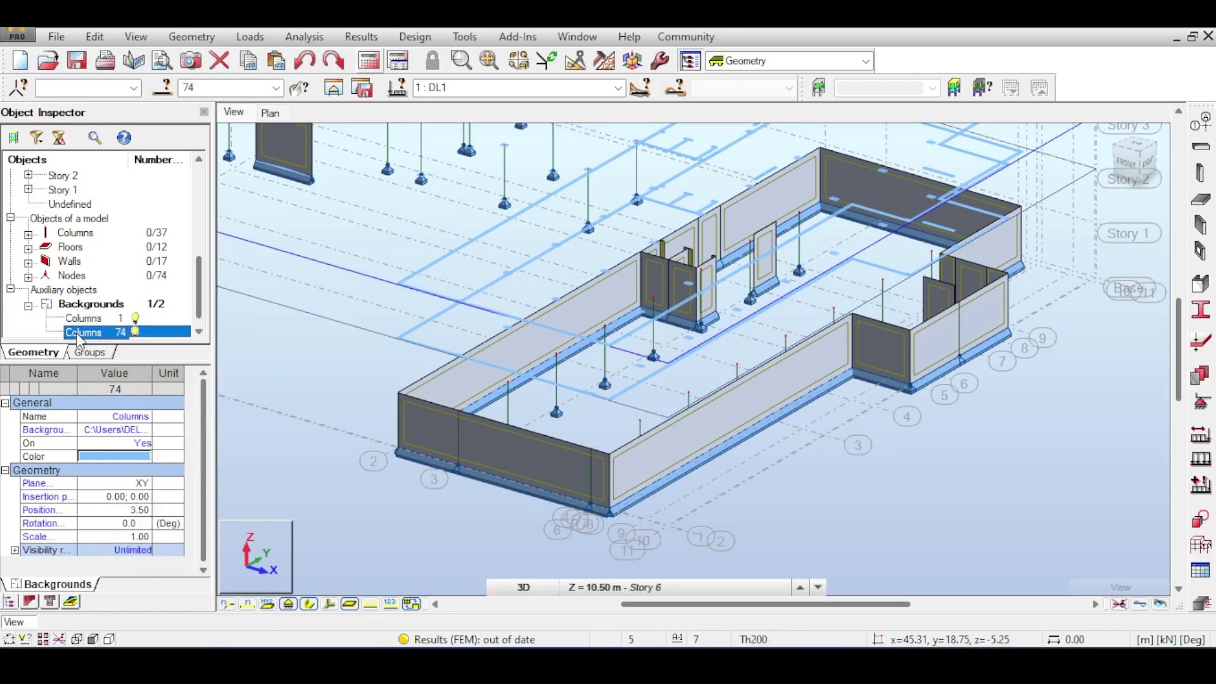
key("Delete")
Set the remaining Columns background's position on the Z axis to 100 in its DWG/DXF insertion parameters
left_click(102, 324)
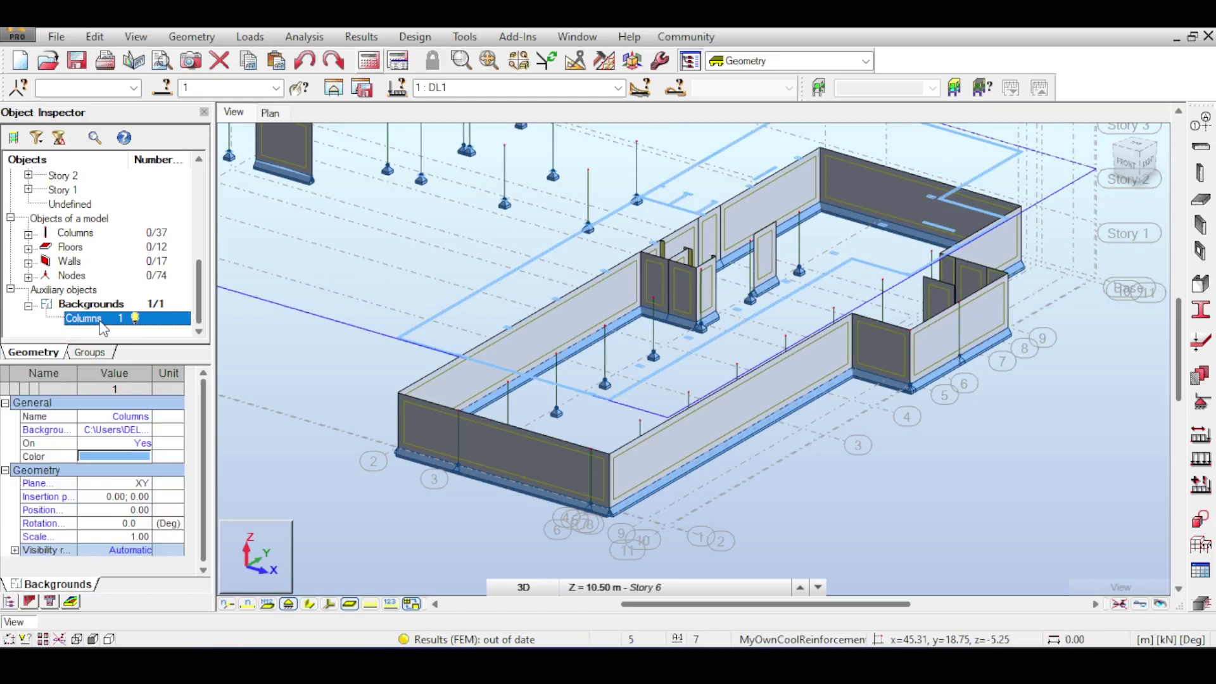
right_click(103, 326)
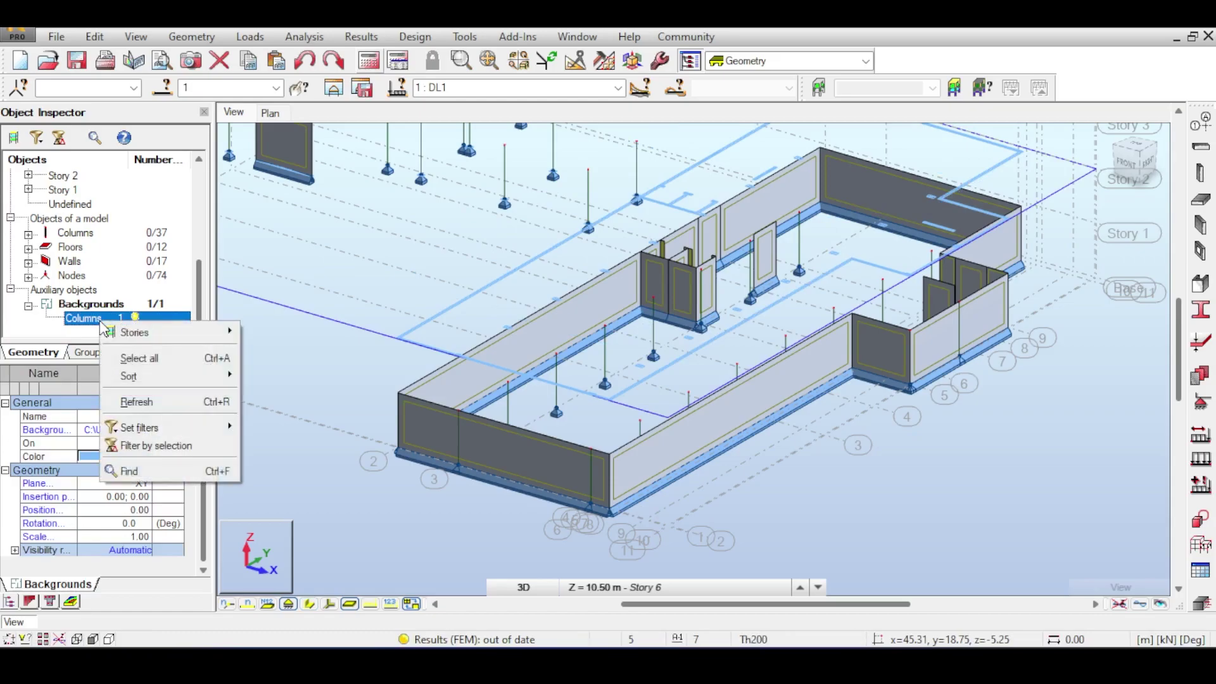
left_click(95, 320)
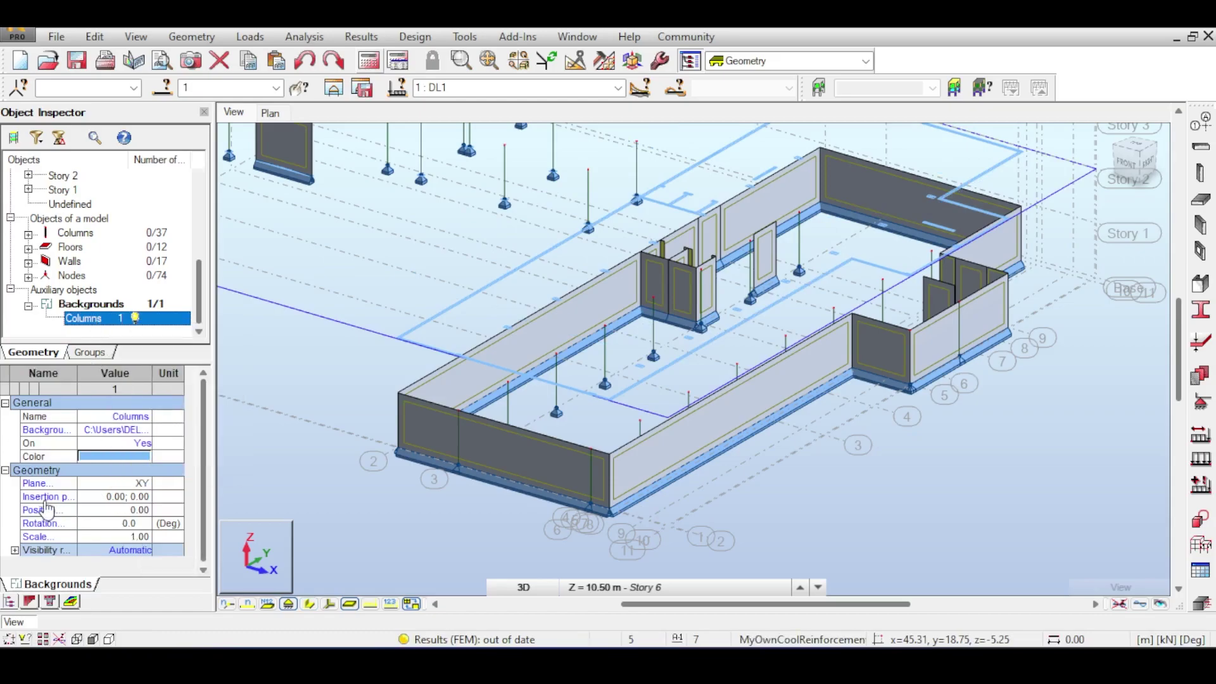
left_click(45, 510)
left_click(874, 278)
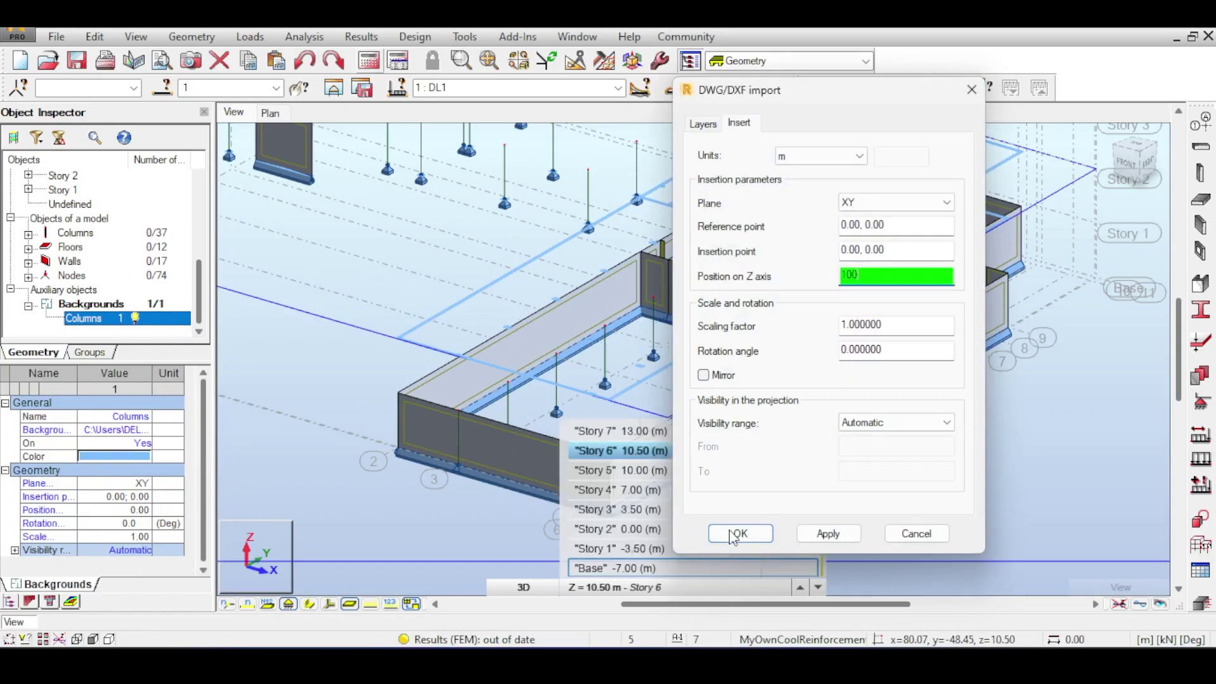
Accept the DWG/DXF import settings with the Columns background placed at 100 on the Z axis
left_click(760, 535)
Draw an RC beam with section B R300x500 from 44.72, -10.85, -3.50 to 35.22, -10.85, -3.50
scroll(699, 342, "up", 4)
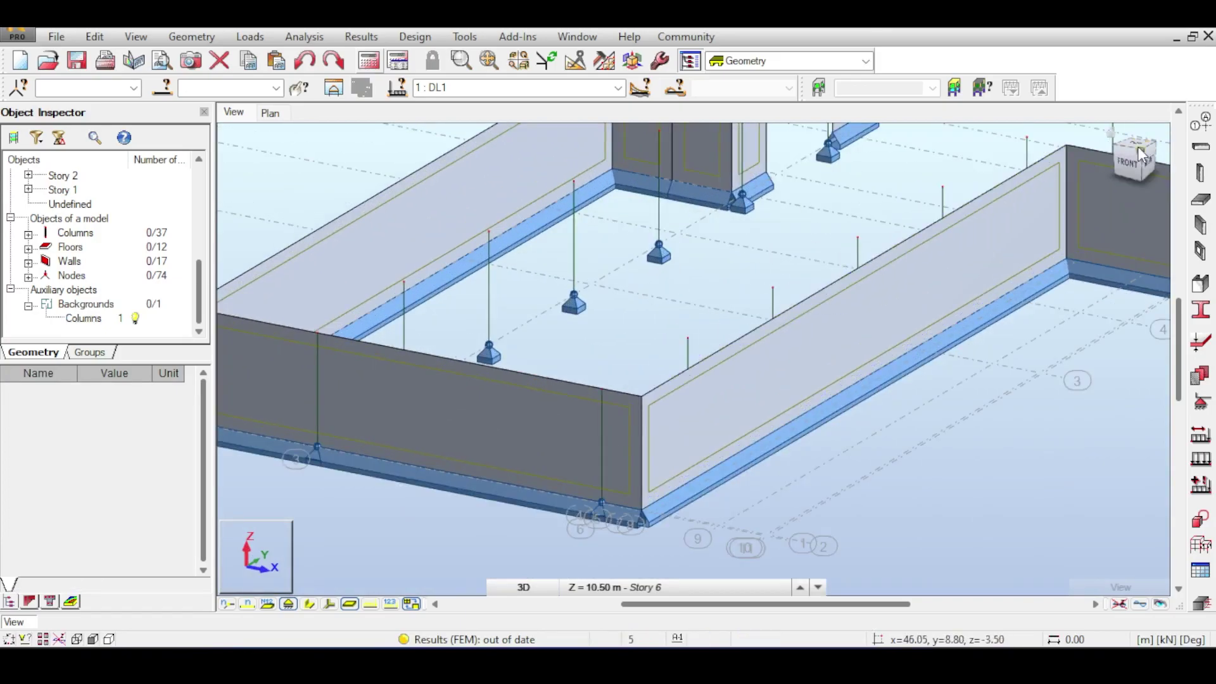
left_click_drag(1138, 147, 1159, 175)
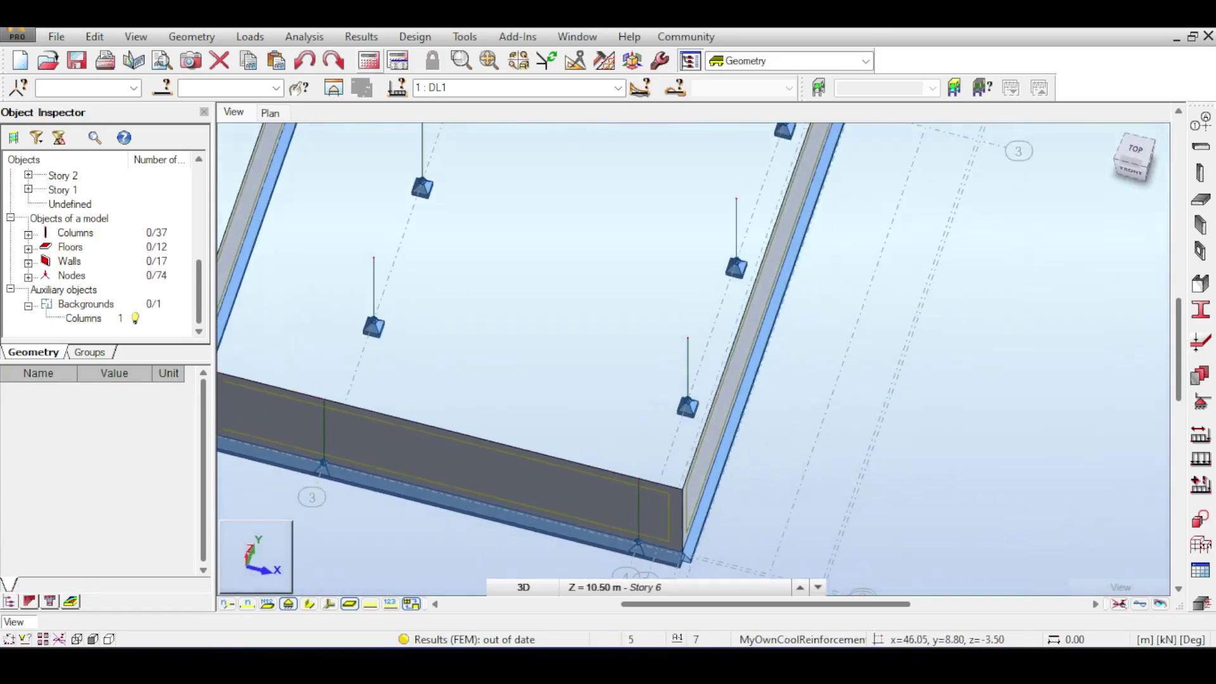
scroll(738, 272, "down", 2)
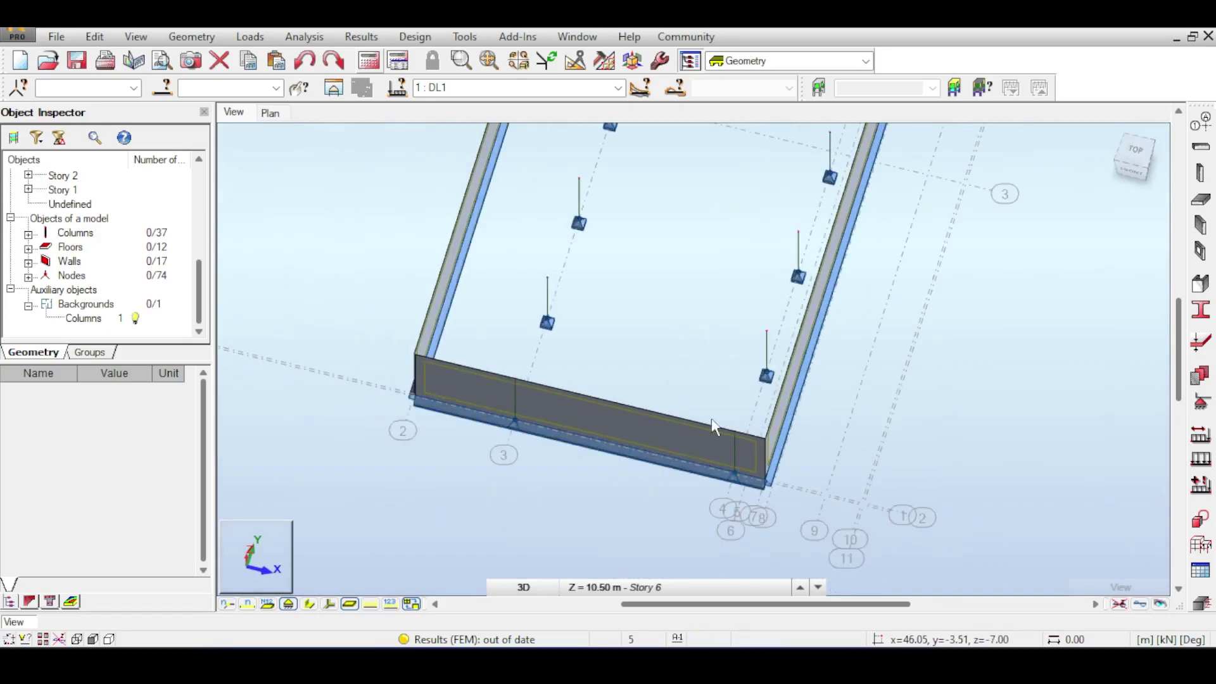
left_click(1200, 148)
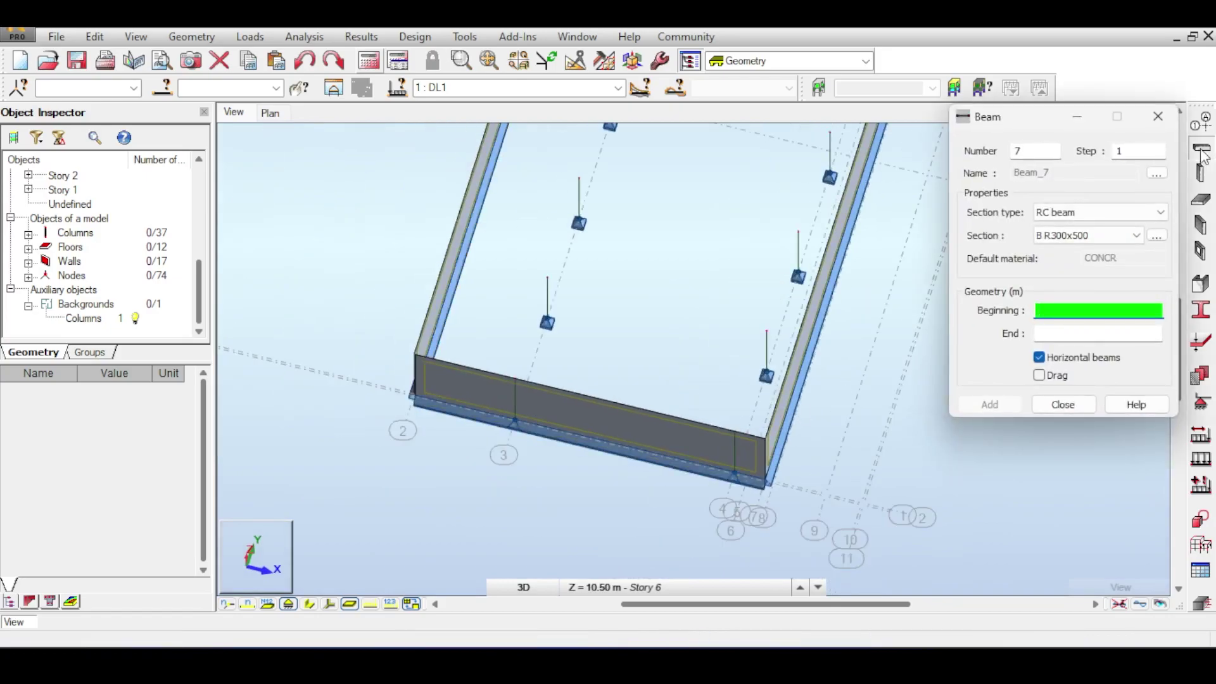
scroll(634, 450, "up", 2)
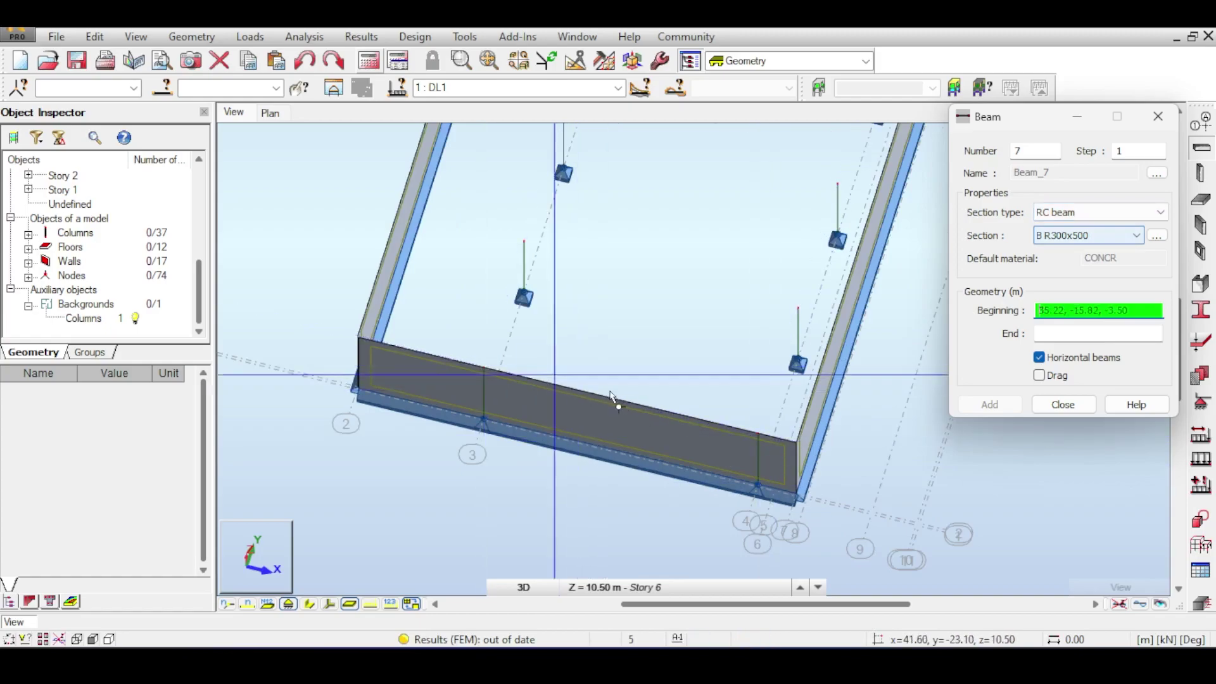
left_click(798, 308)
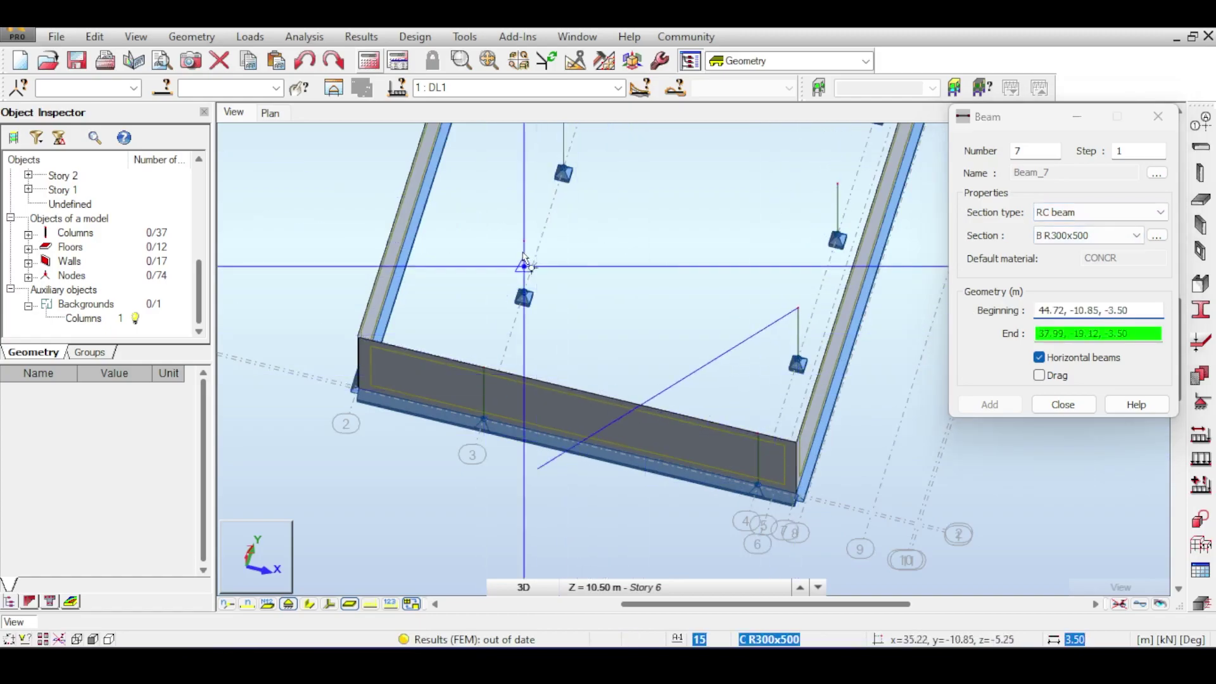
left_click(523, 241)
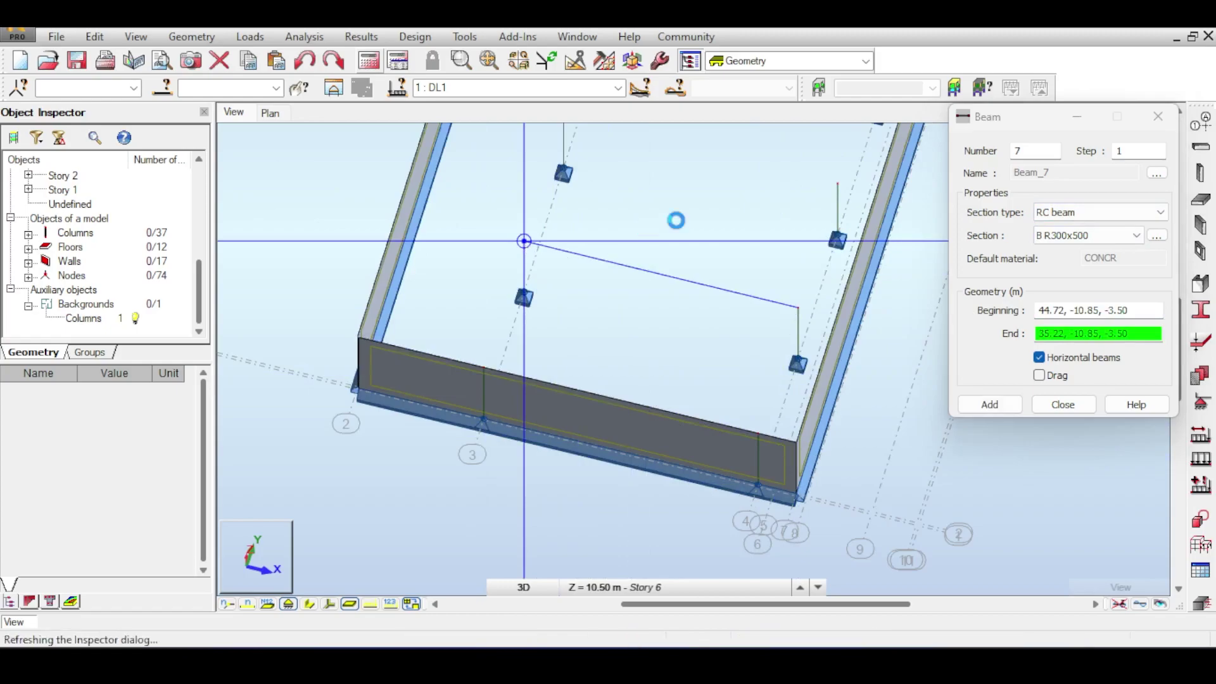
Draw a second B R300x500 beam between the facing column tops, starting at 44.72, -5.92, -3.50
scroll(608, 282, "up", 3)
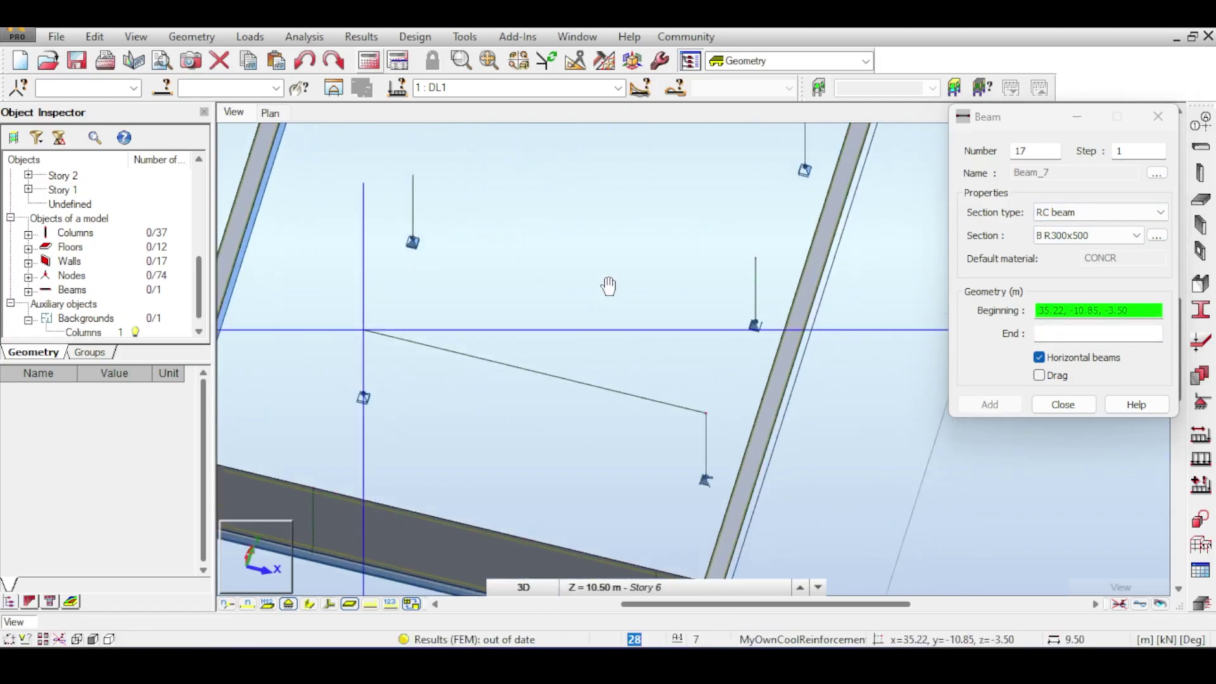
left_click(758, 273)
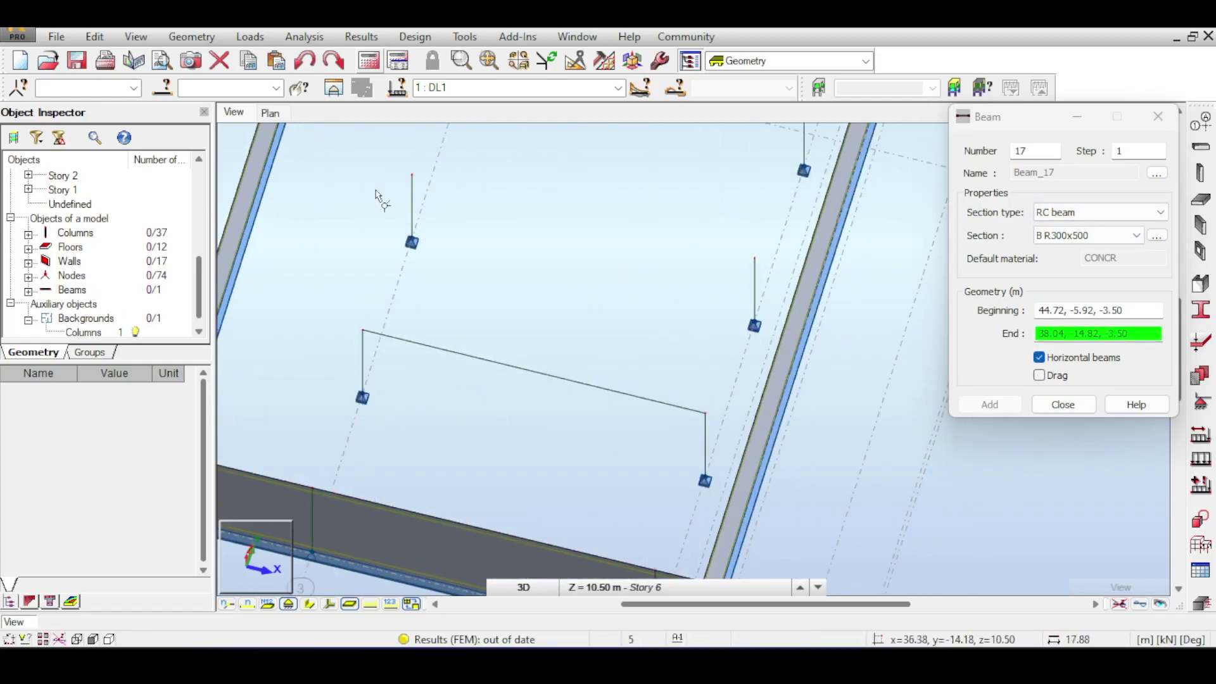
left_click(414, 179)
middle_click_drag(674, 165, 655, 252)
left_click(1062, 404)
Extend the beginning of beam 7 to boundary panel 86
middle_click_drag(633, 380, 736, 279)
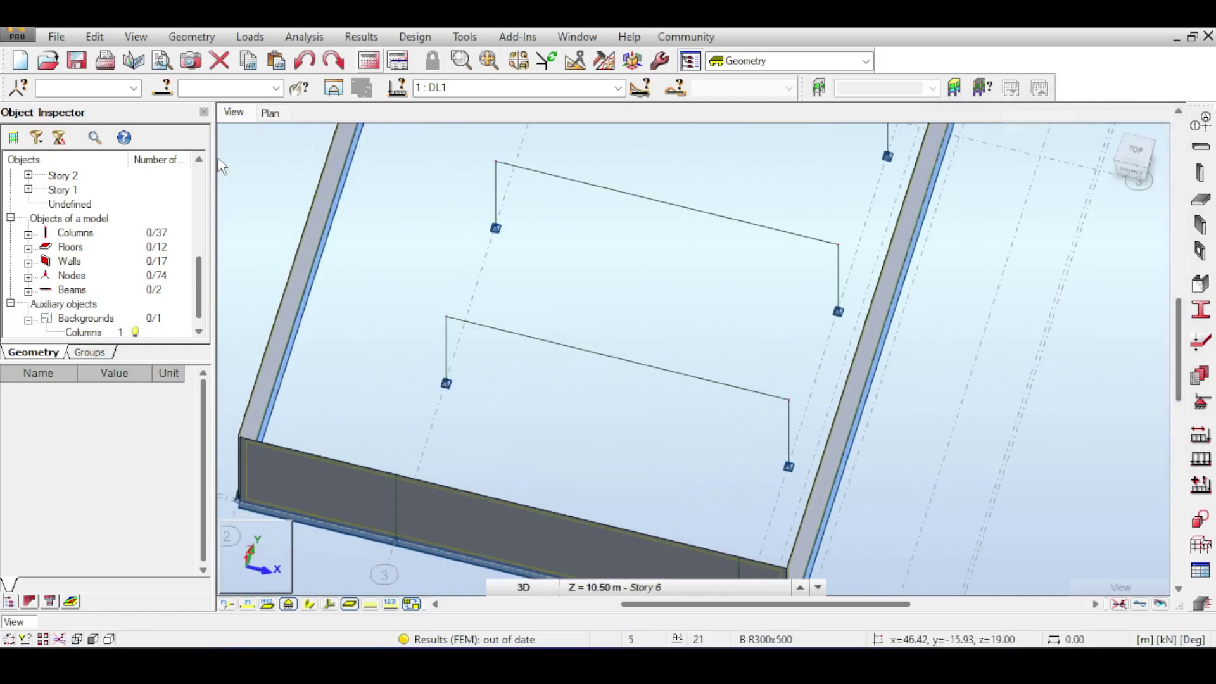
left_click(94, 36)
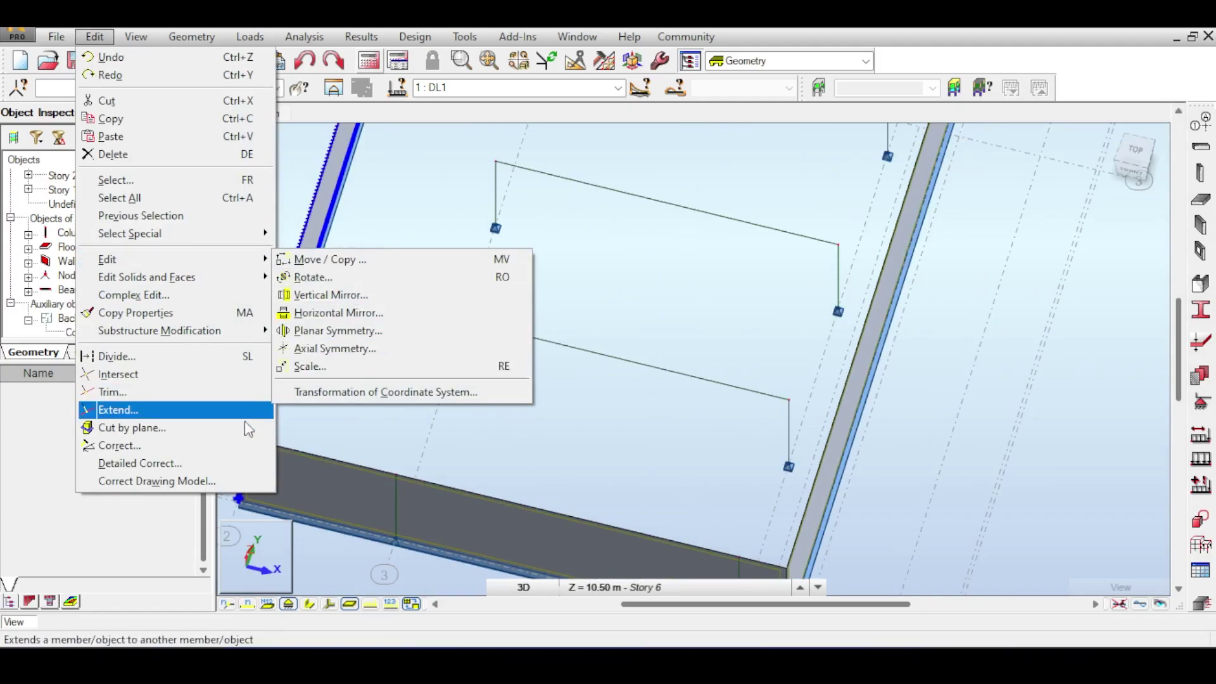
left_click(190, 410)
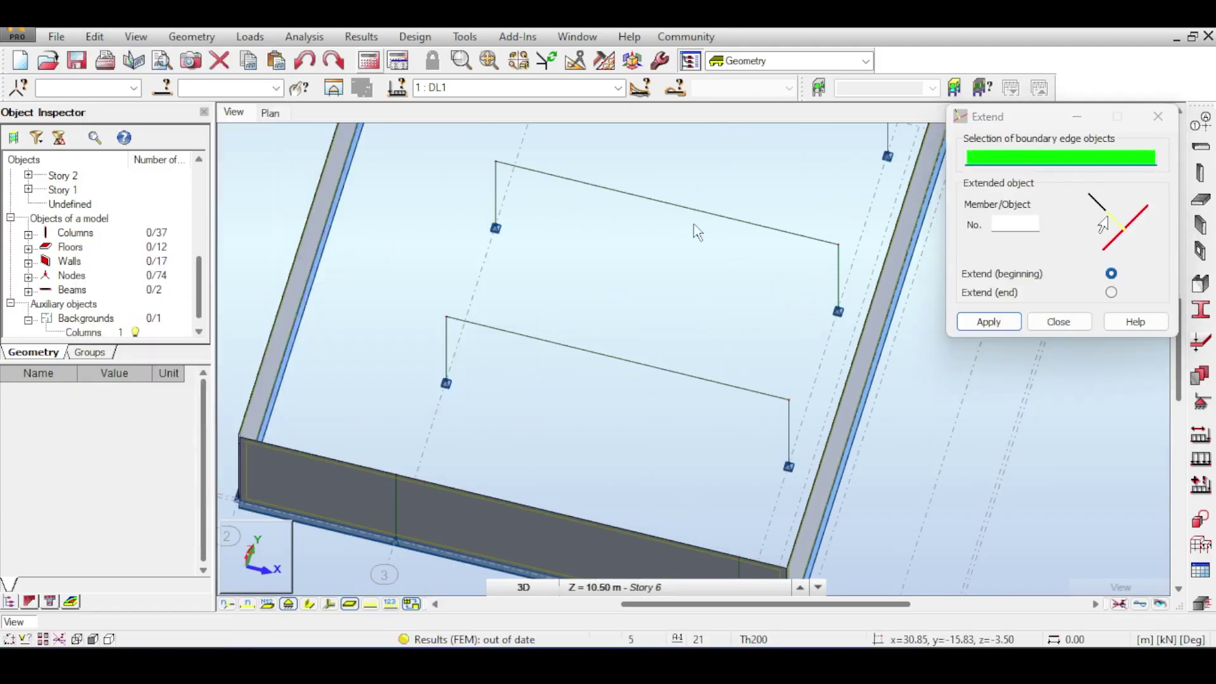
middle_click_drag(692, 230, 582, 156)
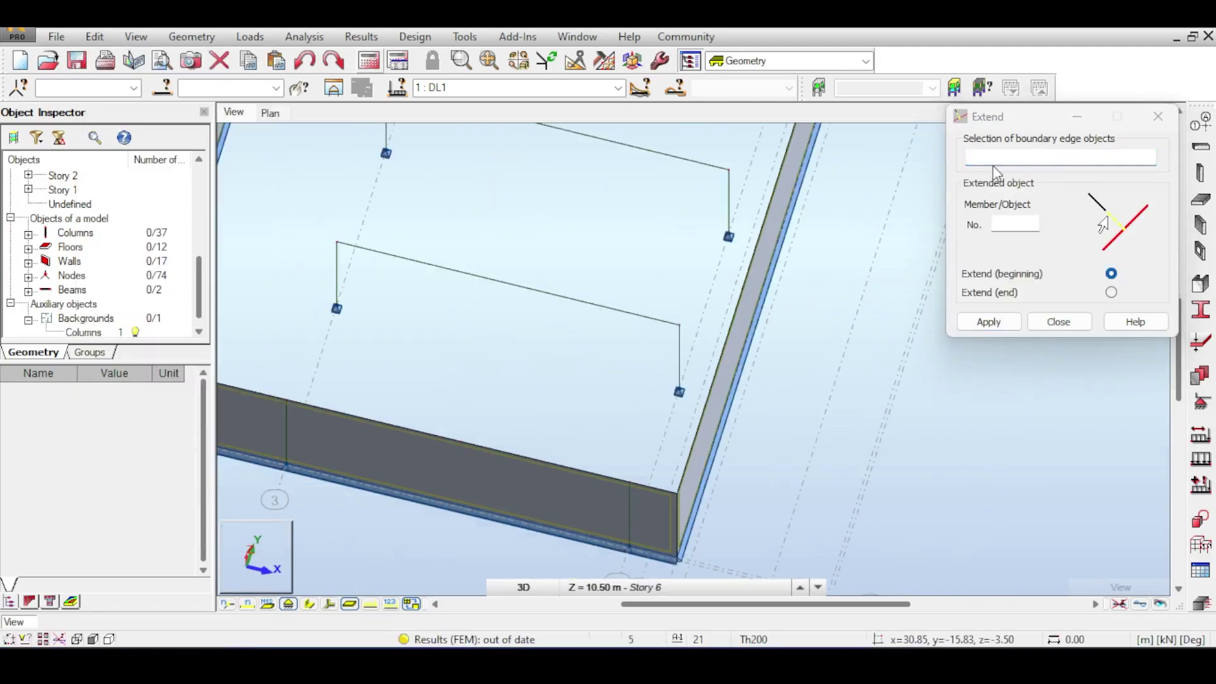
left_click(736, 329)
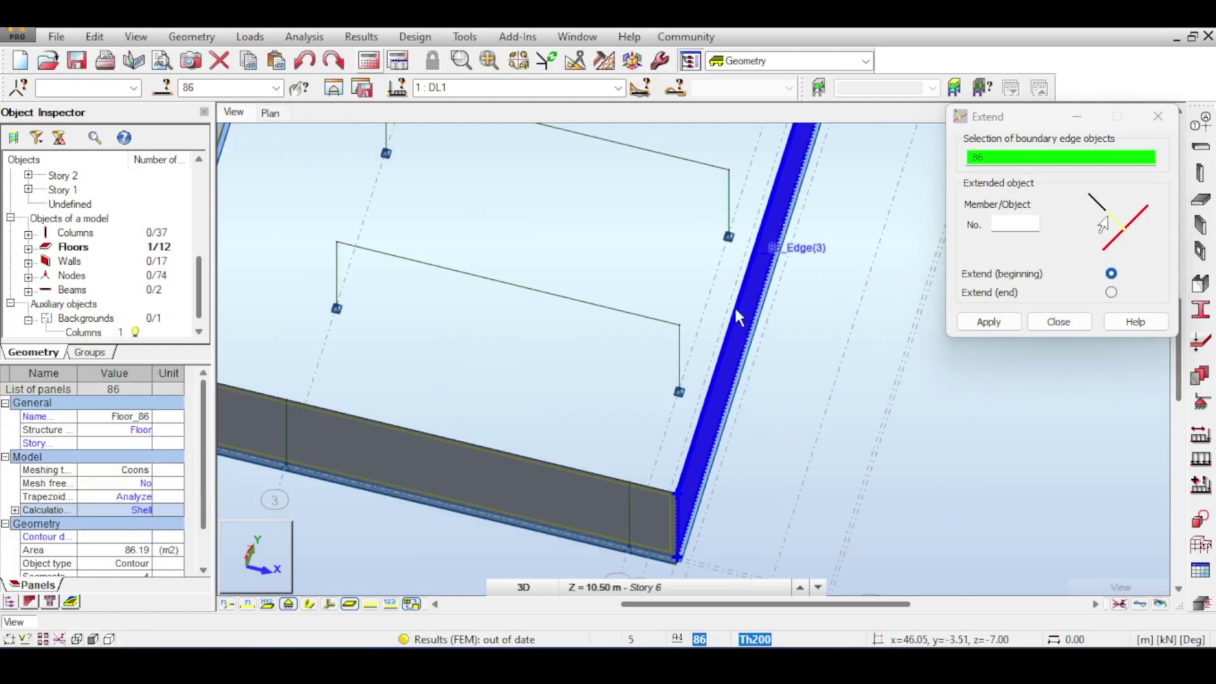
left_click(1026, 223)
left_click(676, 327)
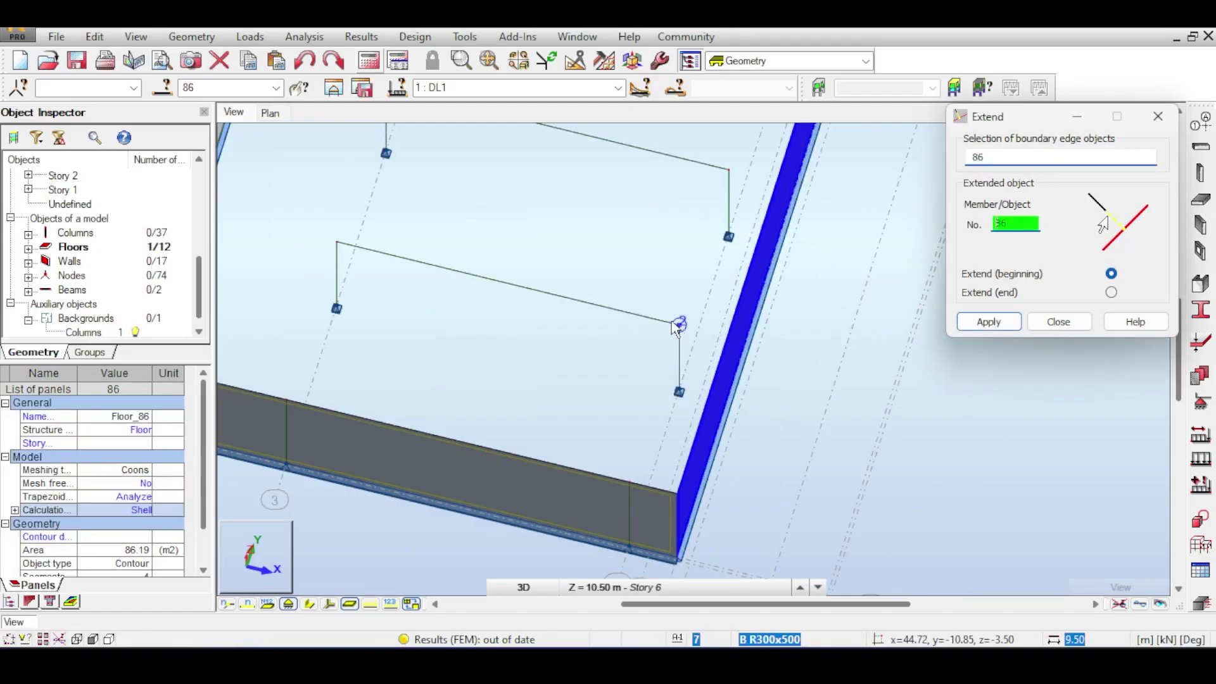
left_click(654, 321)
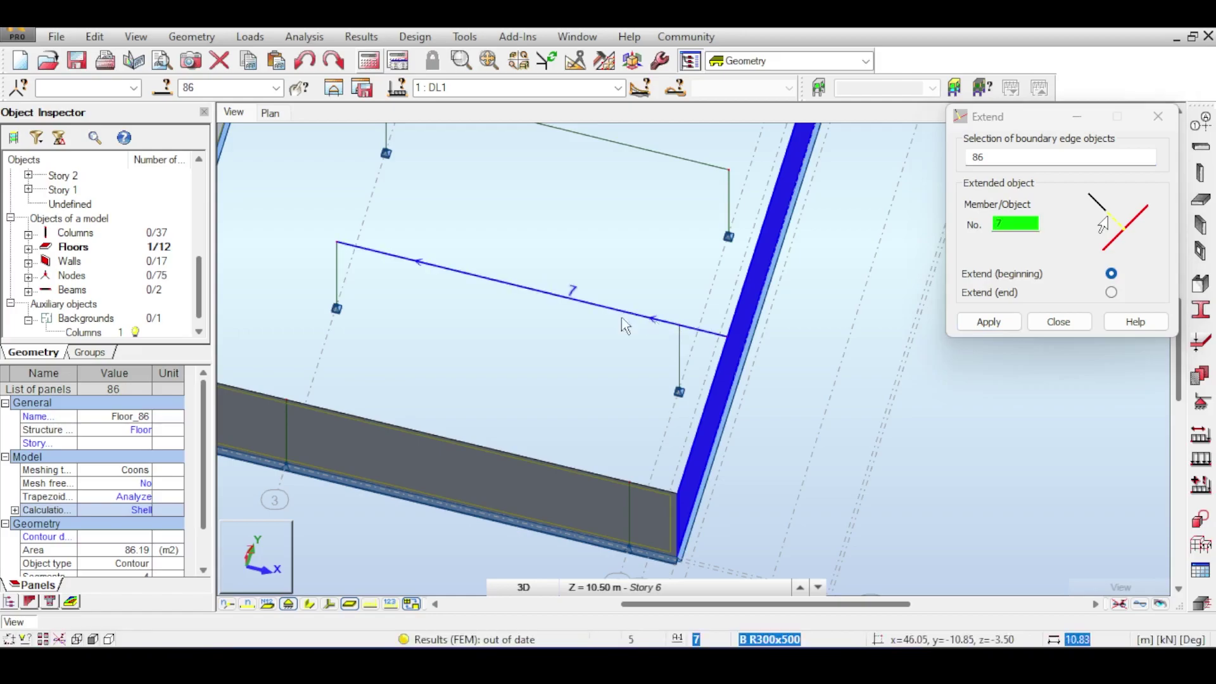
middle_click_drag(692, 177, 708, 293)
left_click(1058, 321)
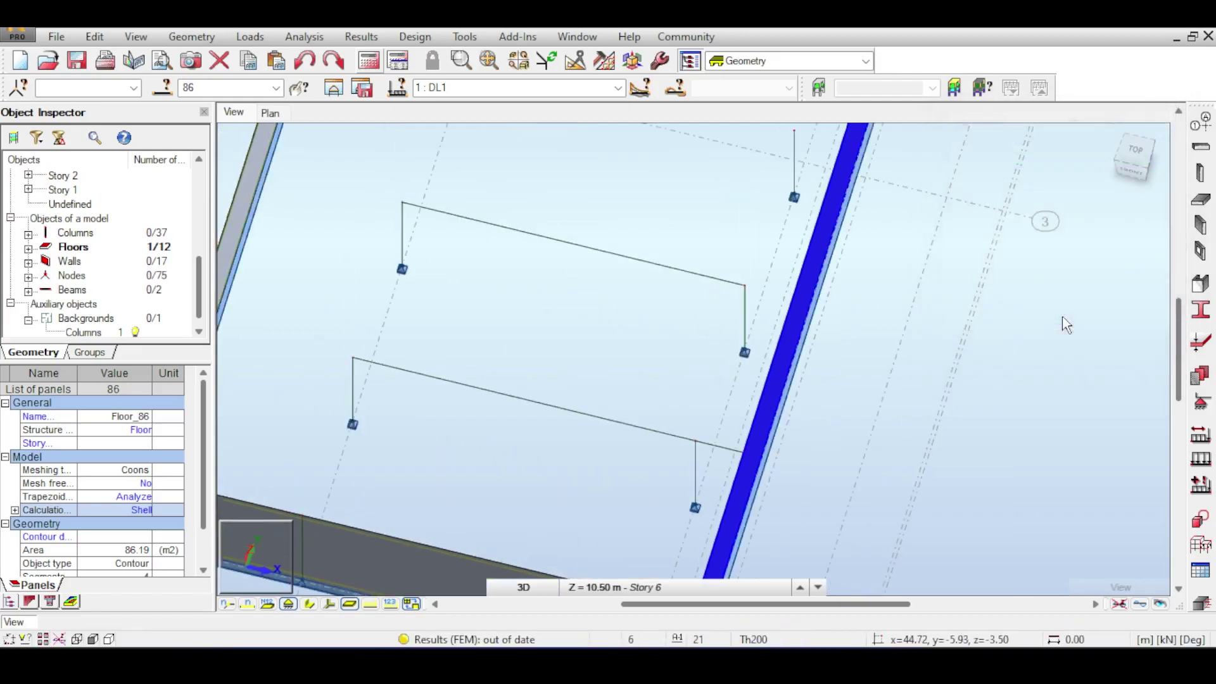
Draw a third B R300x500 beam from 44.72, -1.00, -3.50 to 35.22, -1.00, -3.50
left_click(1205, 160)
middle_click_drag(660, 209, 604, 229)
left_click(347, 221)
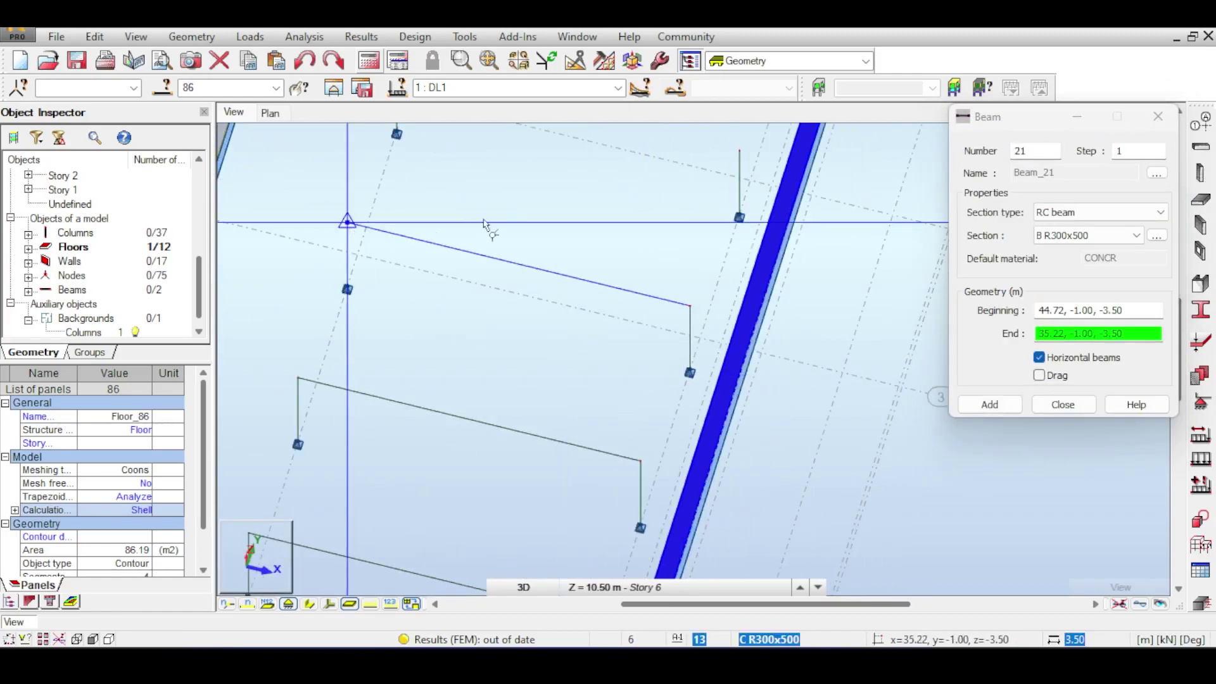
Draw B R300x500 beams between the facing column tops of the next two rows, starting at 44.72, 3.92, -3.50
middle_click_drag(613, 280, 537, 415)
middle_click_drag(704, 190, 726, 342)
left_click(682, 437)
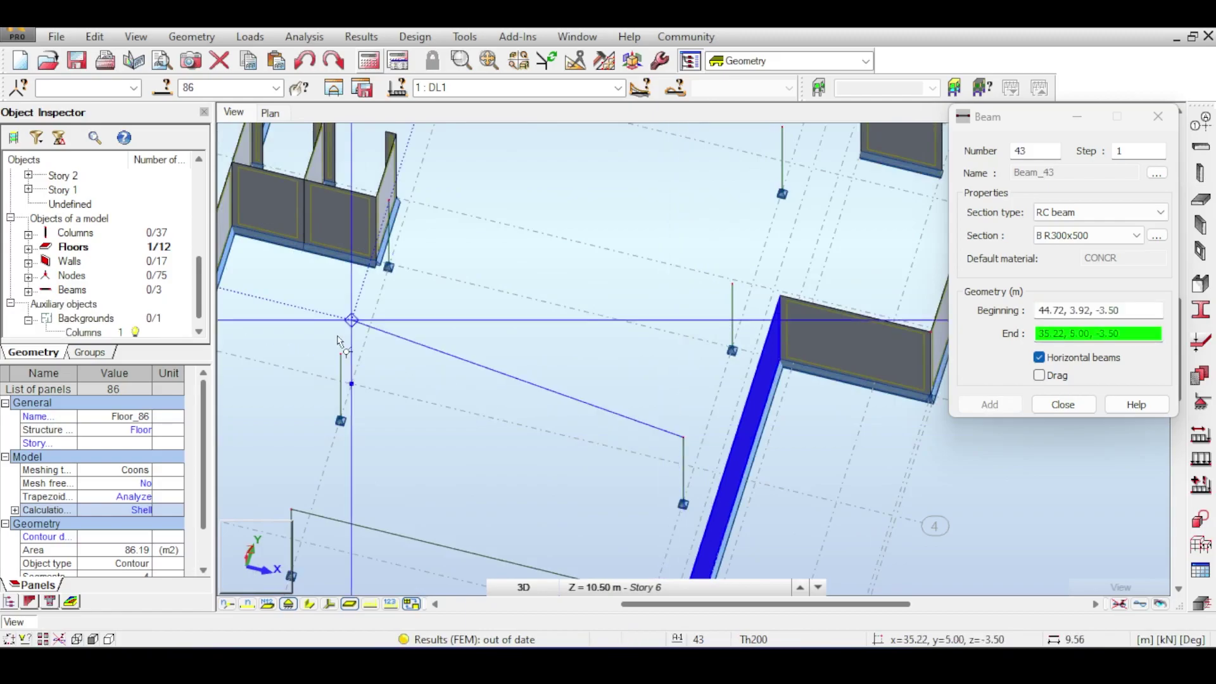
left_click(732, 283)
scroll(393, 201, "up", 7)
left_click(375, 198)
scroll(575, 263, "down", 6)
middle_click_drag(728, 190, 585, 412)
left_click(892, 373)
left_click(444, 264)
Draw the sixth B R300x500 beam between the facing column tops of the following row
scroll(481, 278, "down", 5)
left_click_drag(1020, 121, 1016, 257)
left_click_drag(1134, 159, 1133, 141)
scroll(711, 320, "up", 5)
left_click(726, 319)
left_click(333, 264)
Draw the seventh beam from 44.72, 18.75, -3.50 to the opposite column top and check the parking floor plan in AutoCAD
scroll(495, 280, "down", 3)
scroll(582, 260, "up", 3)
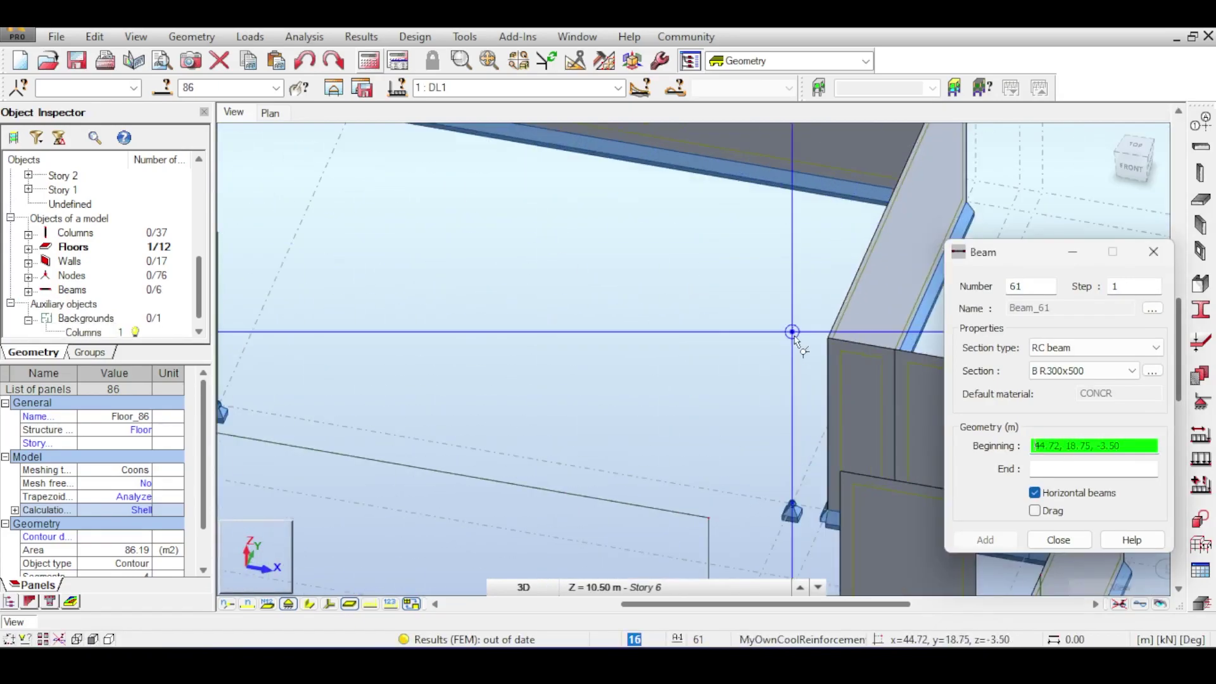
left_click(793, 331)
scroll(754, 405, "down", 5)
left_click(581, 356)
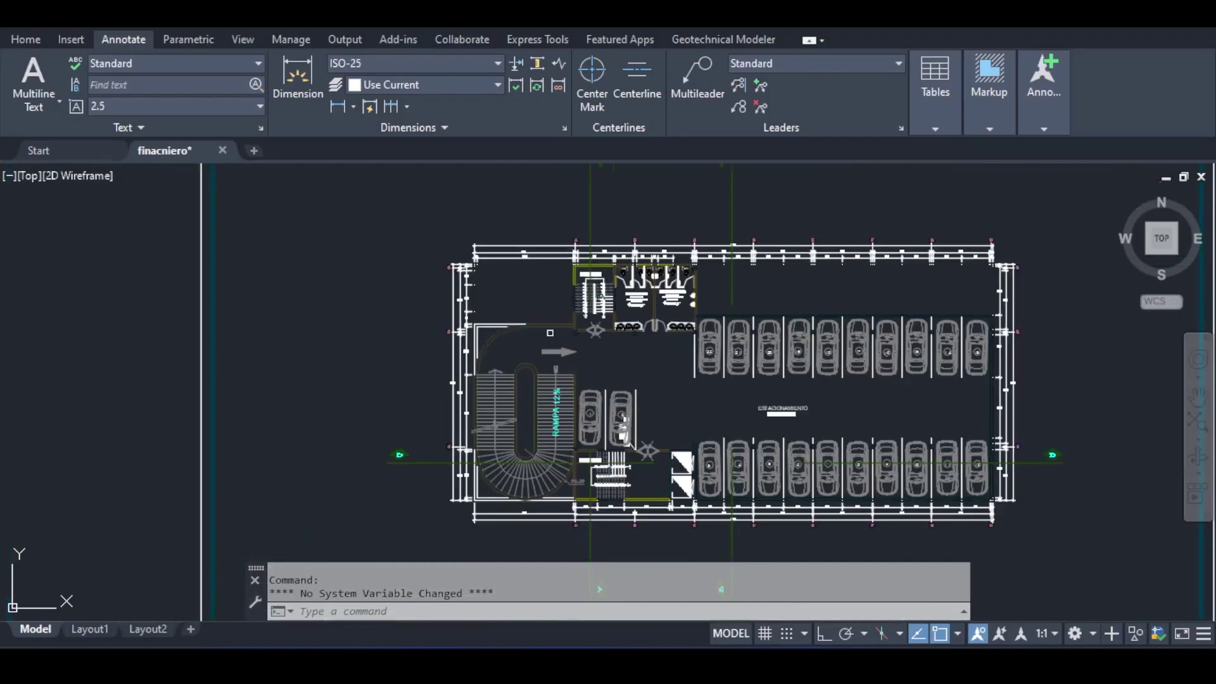
scroll(557, 354, "up", 4)
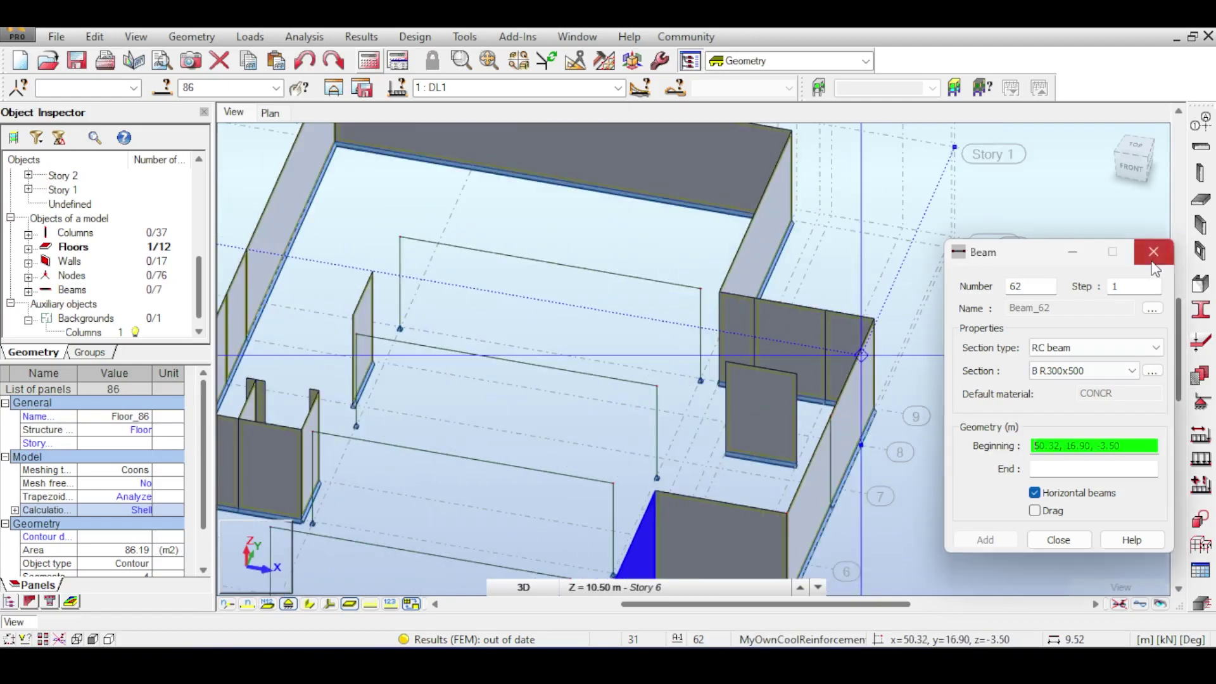
left_click(1153, 254)
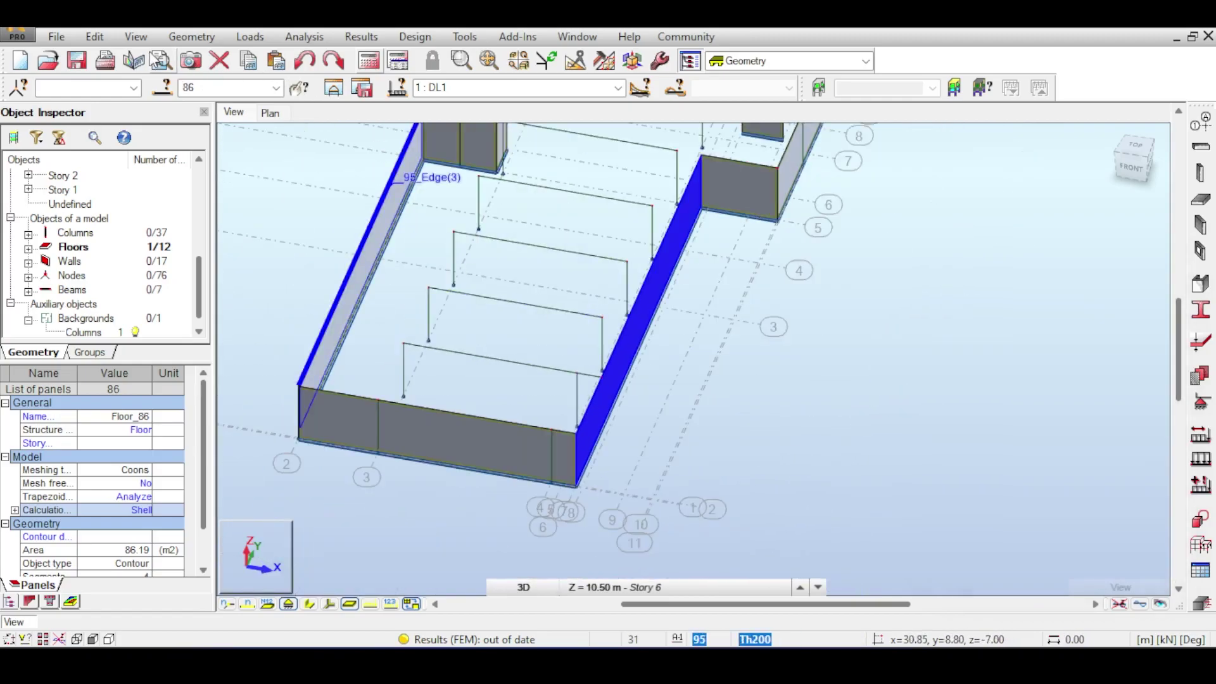
Set panels 86 and 95 as boundary edges and extend the end of beam 7 to panel 95
left_click(136, 36)
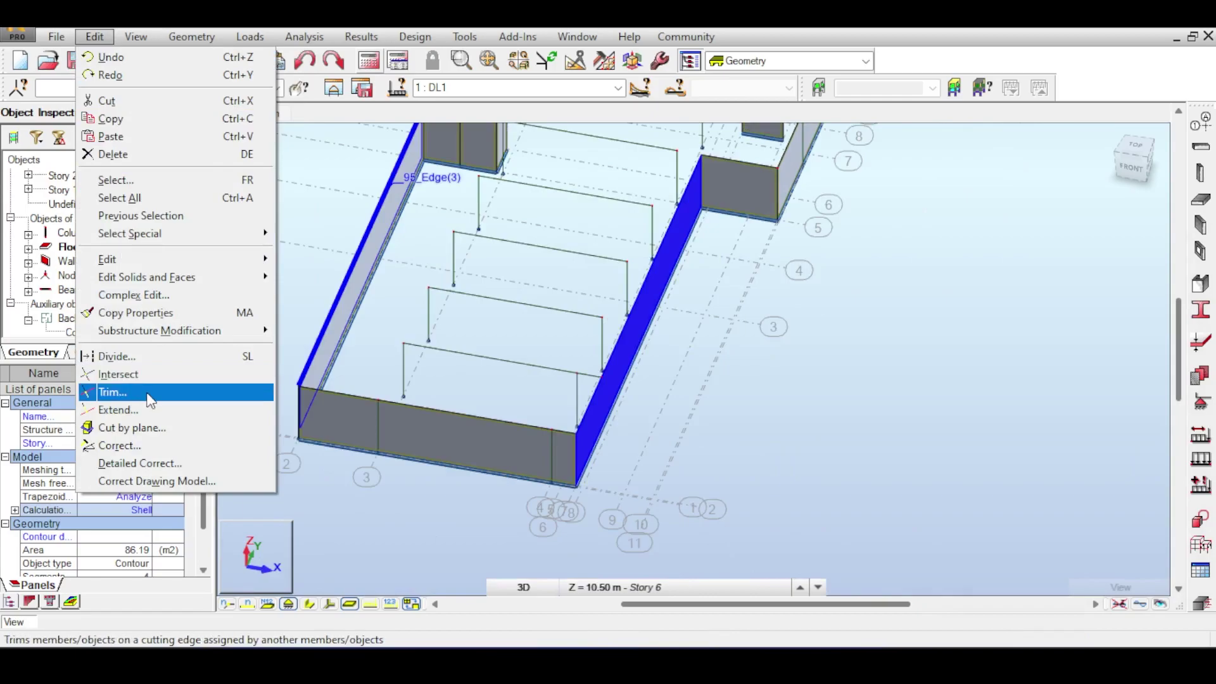
left_click(147, 410)
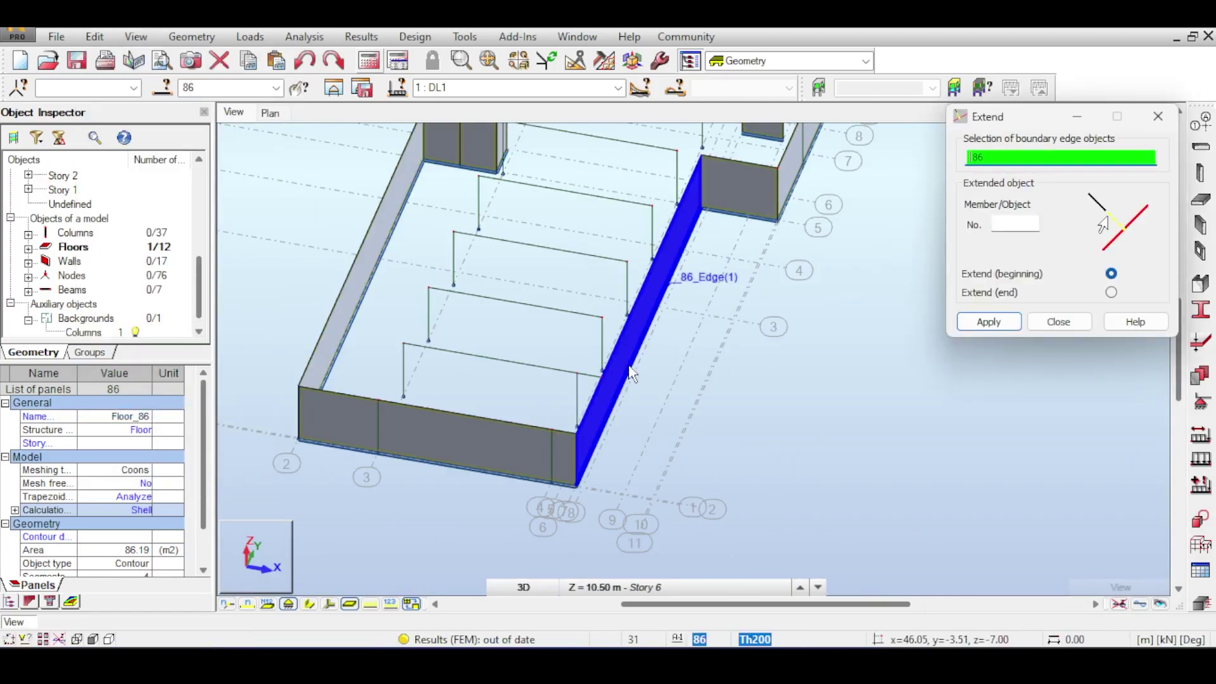
left_click(341, 342, "ctrl")
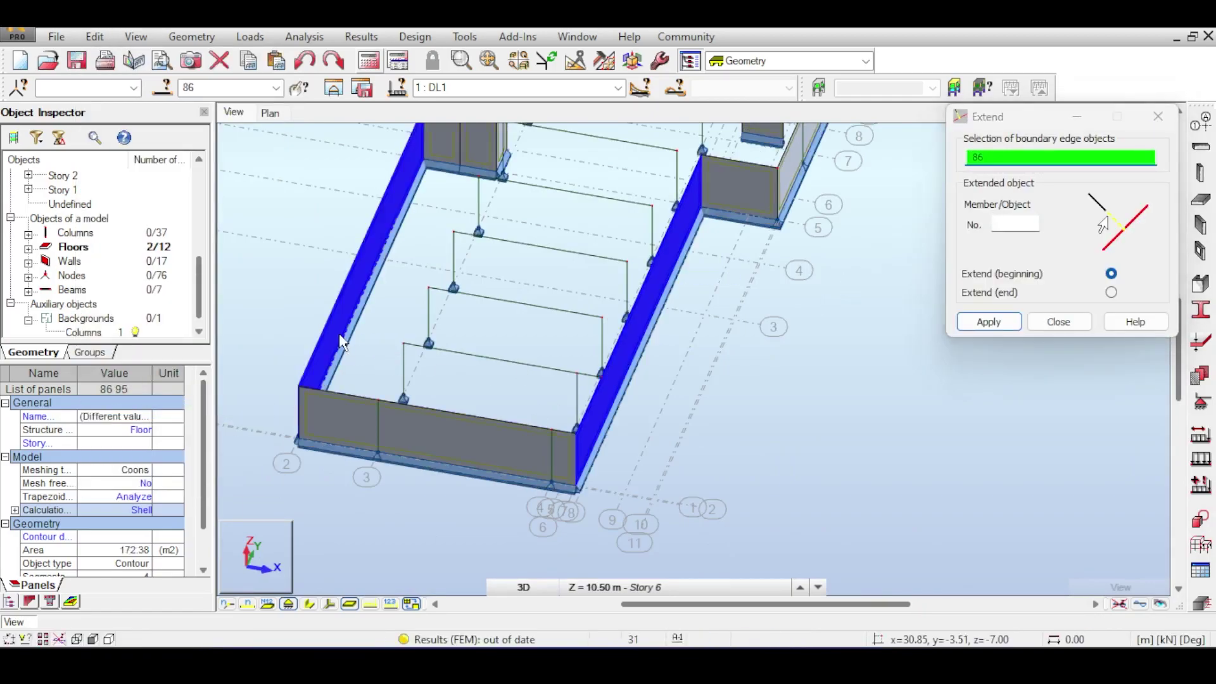
left_click(1012, 225)
left_click(419, 348)
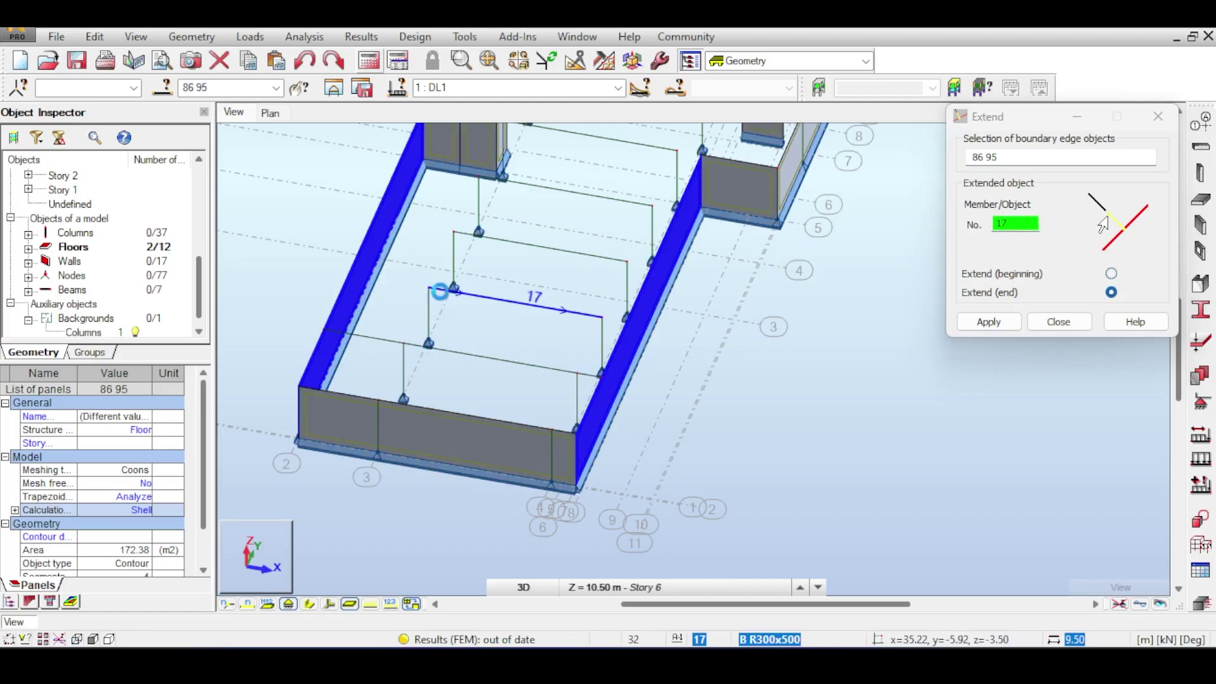
Extend beams 17 and 21 at both ends to boundary panels 86 and 95
left_click(583, 320)
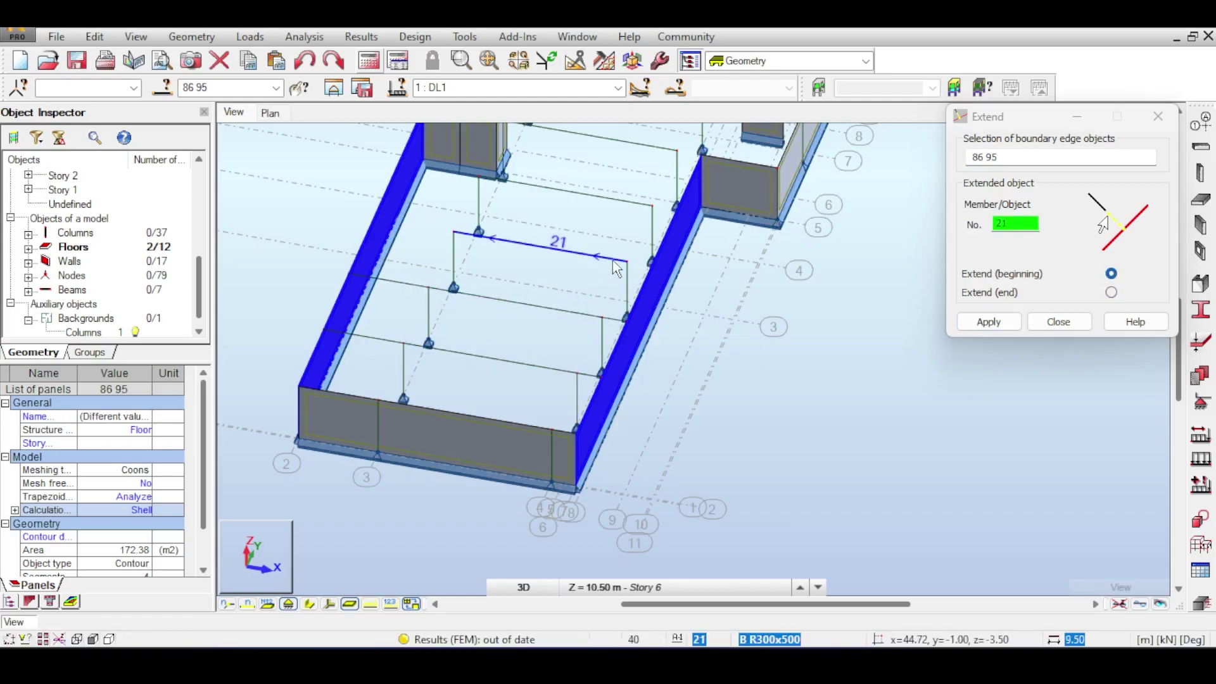
left_click(468, 244)
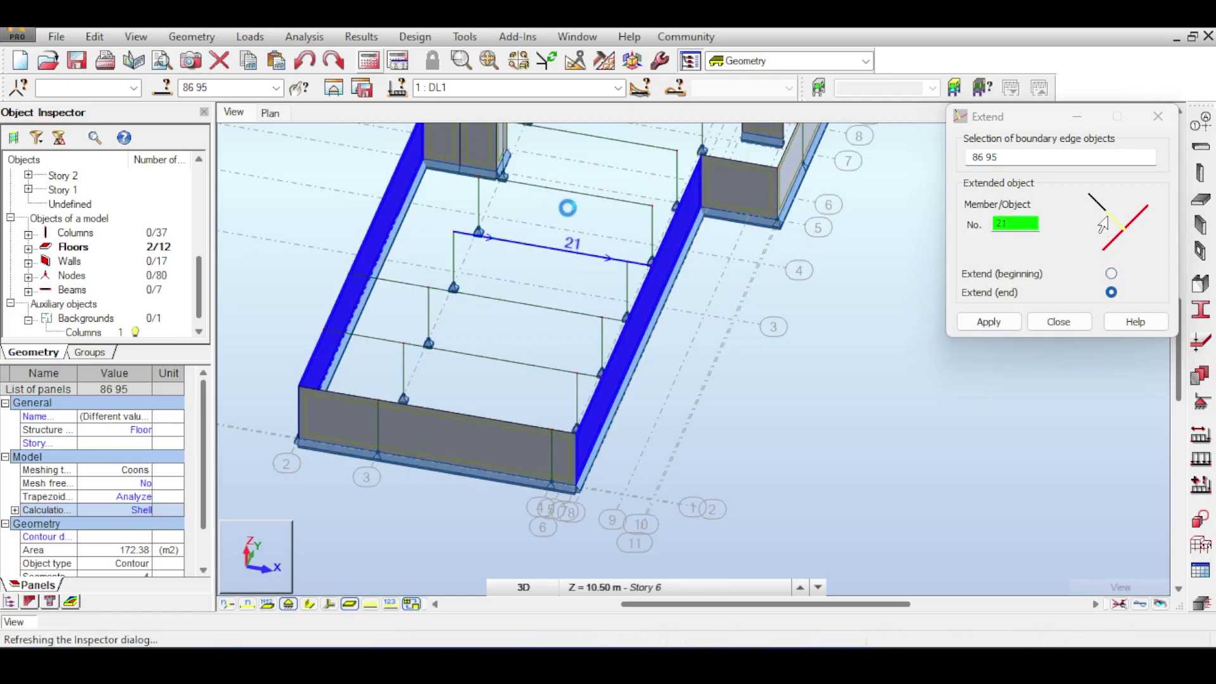
left_click(606, 261)
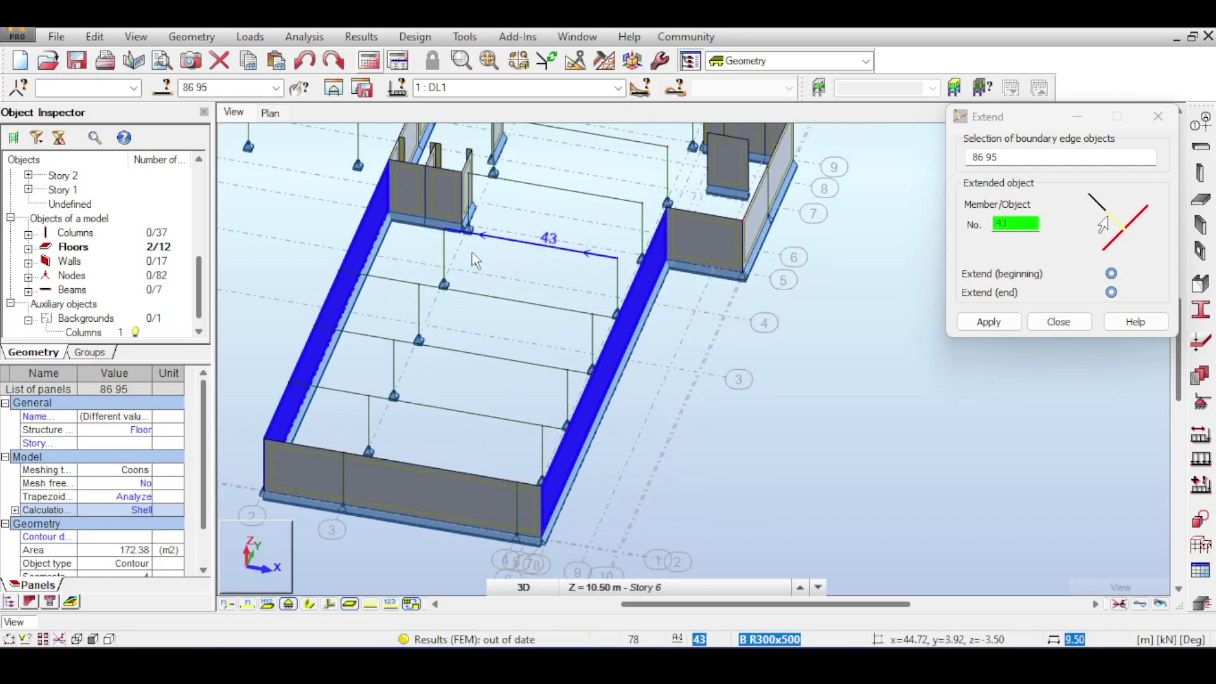
Extend beam 43 to panels 86 and 95, and the beginning of beam 47 to panel 86
scroll(573, 190, "up", 3)
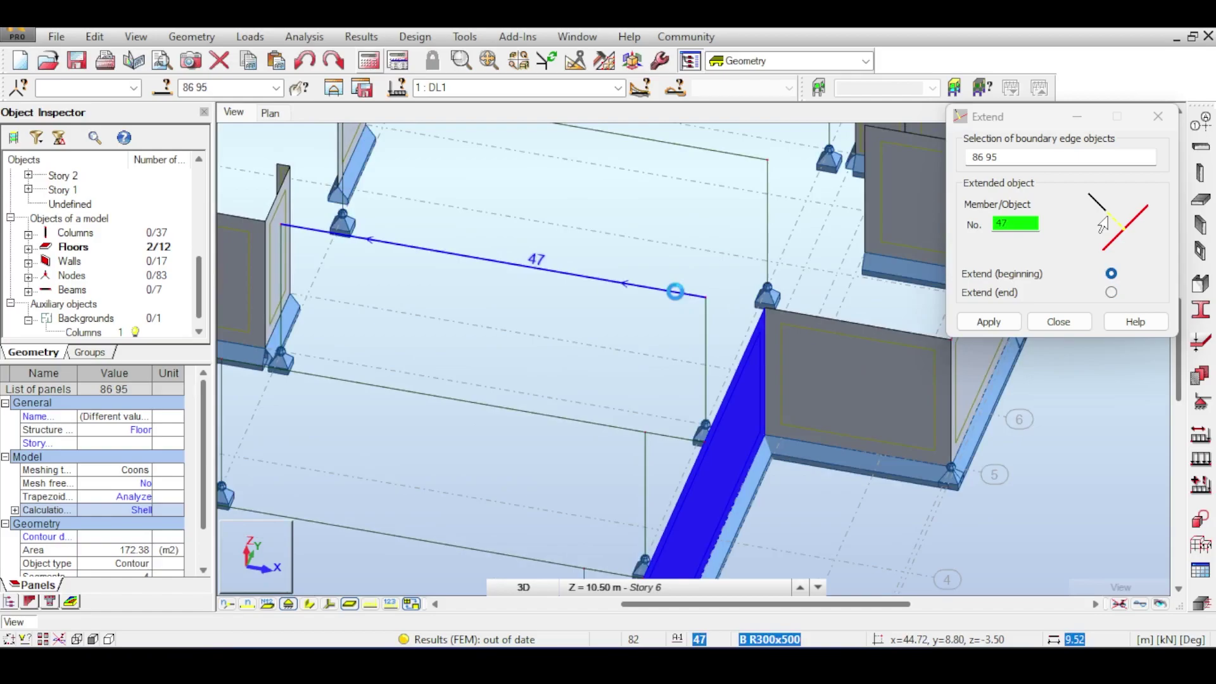
middle_click_drag(303, 250, 477, 353)
scroll(478, 352, "up", 3)
left_click(707, 371)
scroll(393, 338, "down", 2)
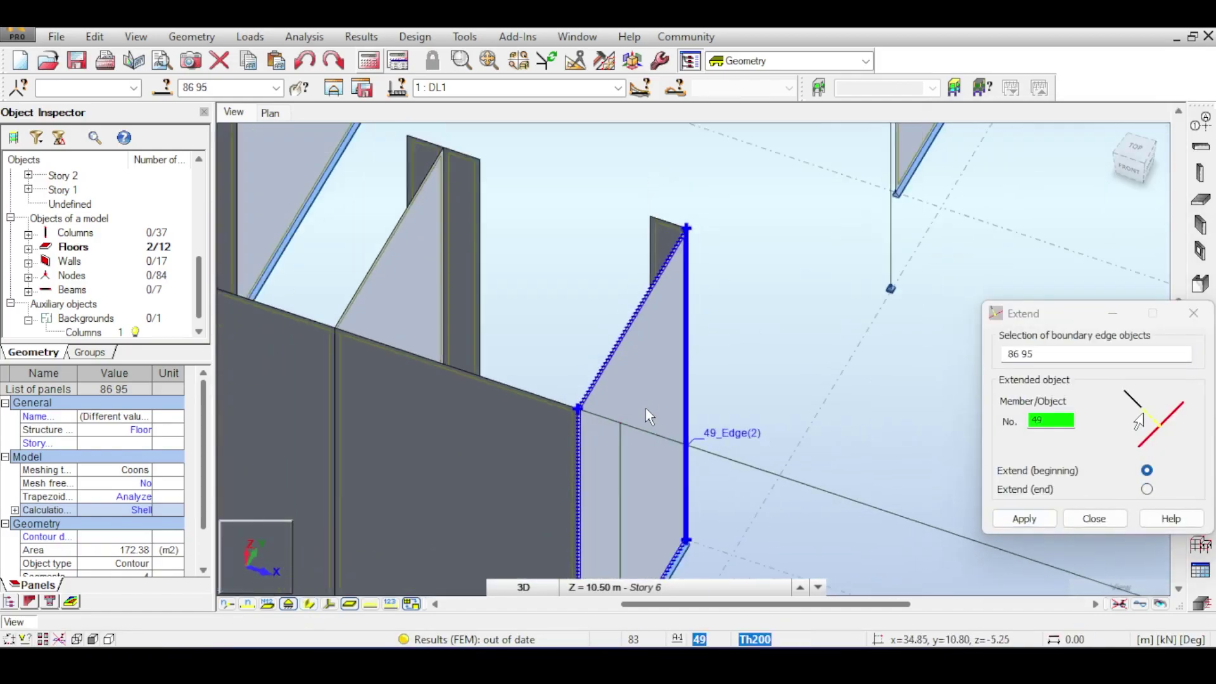
scroll(644, 408, "down", 3)
Extend the end of beam 47 to the short wall beside its column
left_click(94, 36)
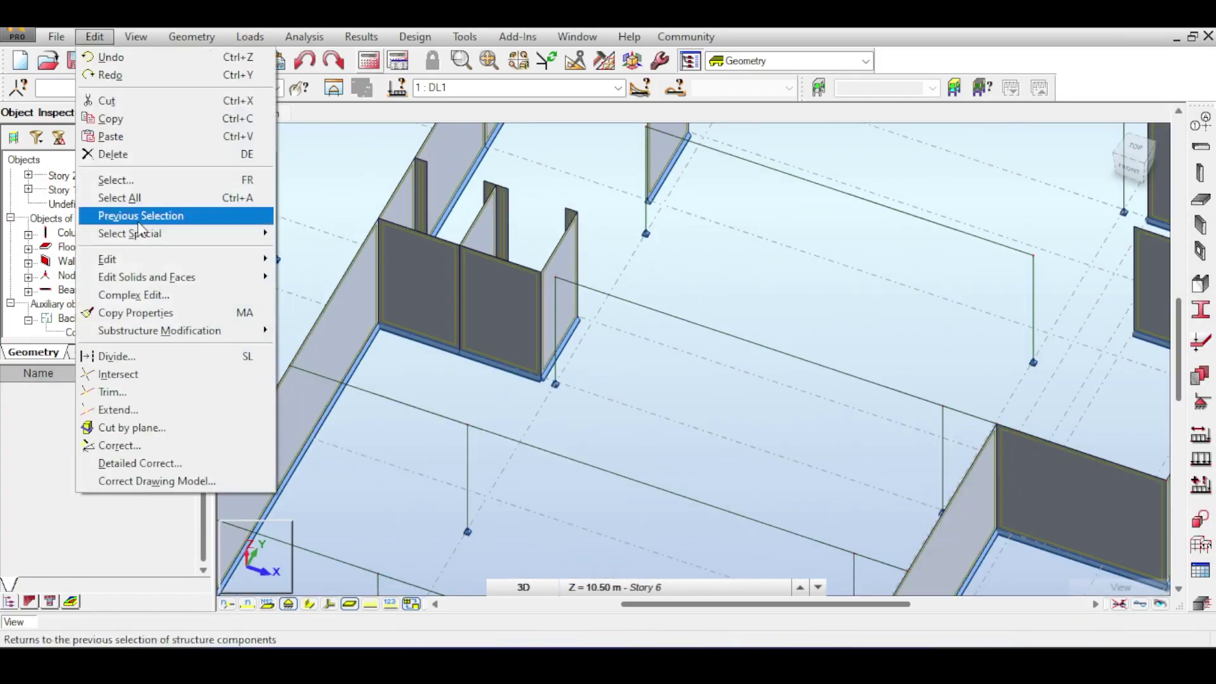
left_click(118, 410)
left_click(559, 257)
middle_click_drag(877, 276, 584, 356)
left_click(1094, 517)
Set panels 88 and 94 as boundary edges and extend the beginning of beam 58 to the outer wall
left_click(978, 402)
middle_click_drag(481, 253, 752, 312)
left_click(426, 244, "ctrl")
middle_click_drag(425, 245, 475, 263)
left_click(95, 36)
left_click(465, 355, "ctrl")
left_click(94, 36)
left_click(118, 410)
left_click(1050, 420)
middle_click_drag(774, 332, 470, 235)
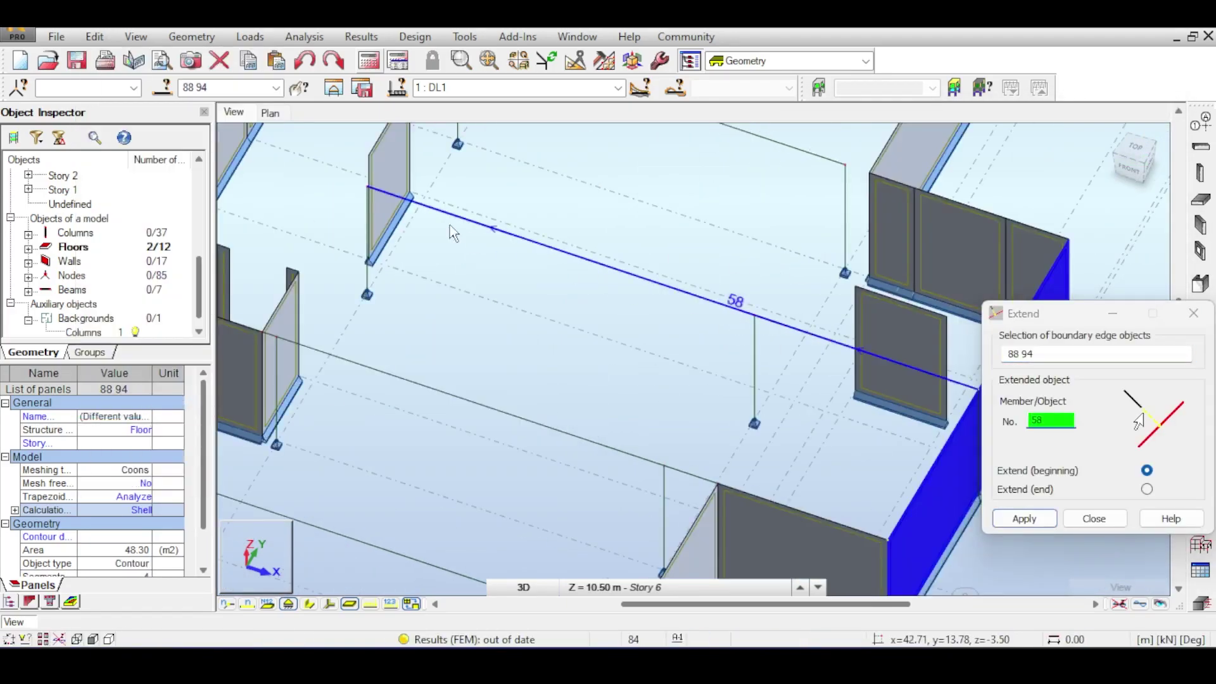
Extend the ends of beams 58 and 61 to the wall on the opposite side of the building
left_click(470, 236)
left_click(1146, 489)
middle_click_drag(608, 150, 516, 280)
Set panel 91 as the boundary edge and extend the beginning of beam 61 to that wall
left_click(1146, 470)
middle_click_drag(611, 239, 529, 193)
left_click(1096, 354)
left_click(886, 279)
left_click(1051, 420)
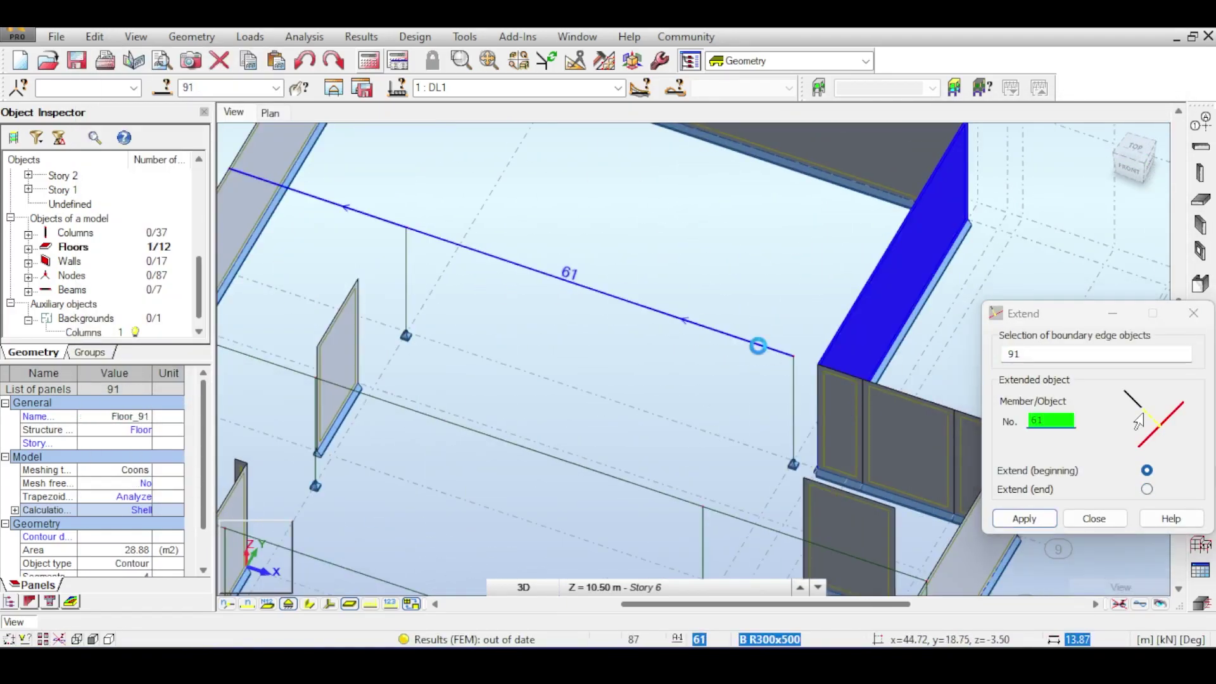
scroll(762, 338, "down", 5)
left_click(1094, 518)
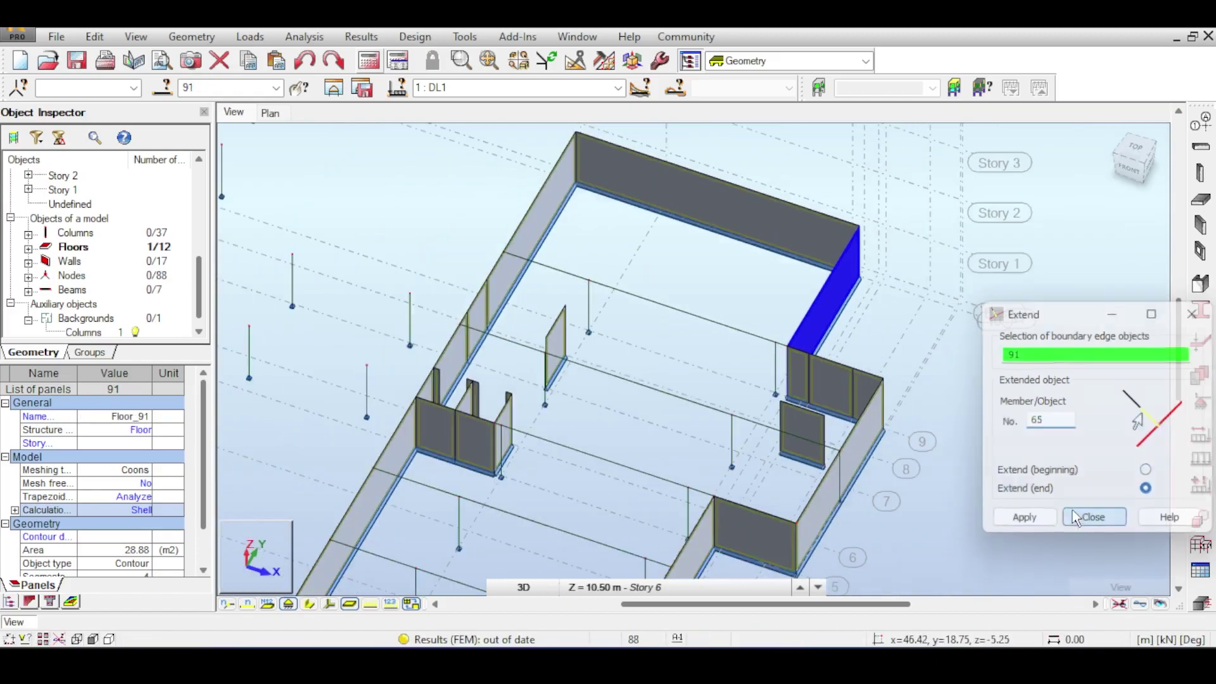
Display the members' section shapes briefly and inspect the extended beams along the building
middle_click_drag(686, 234, 622, 153)
left_click(319, 606)
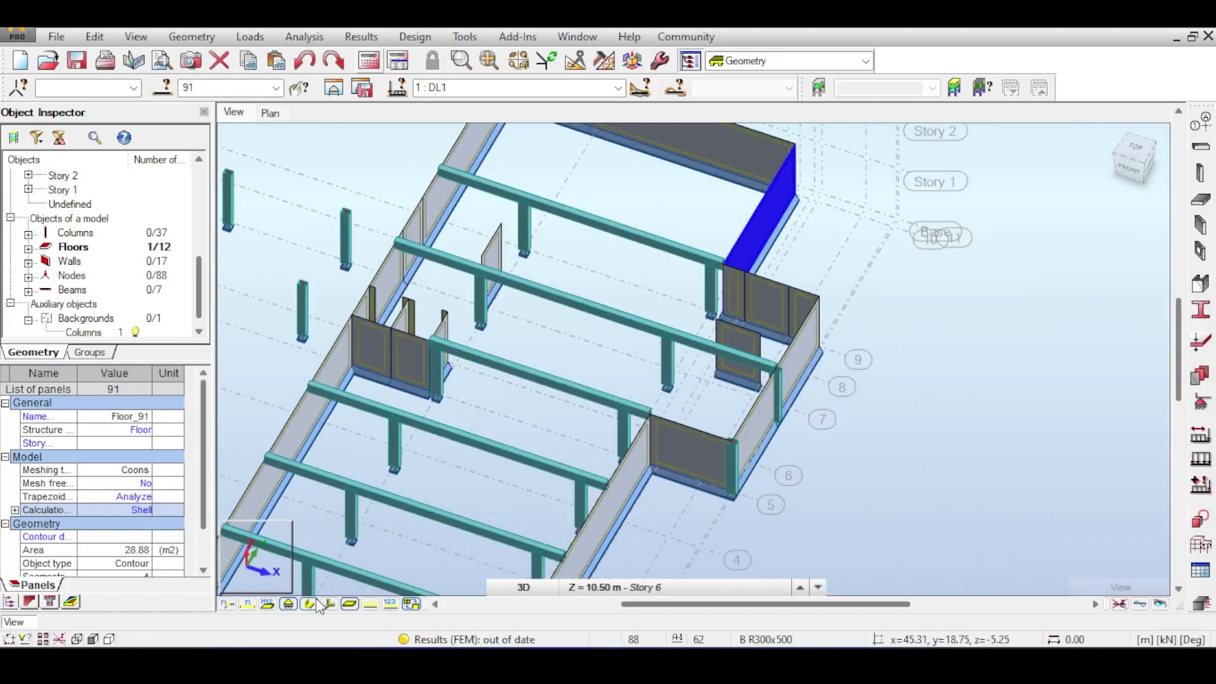
left_click(315, 601)
middle_click_drag(502, 346, 616, 174)
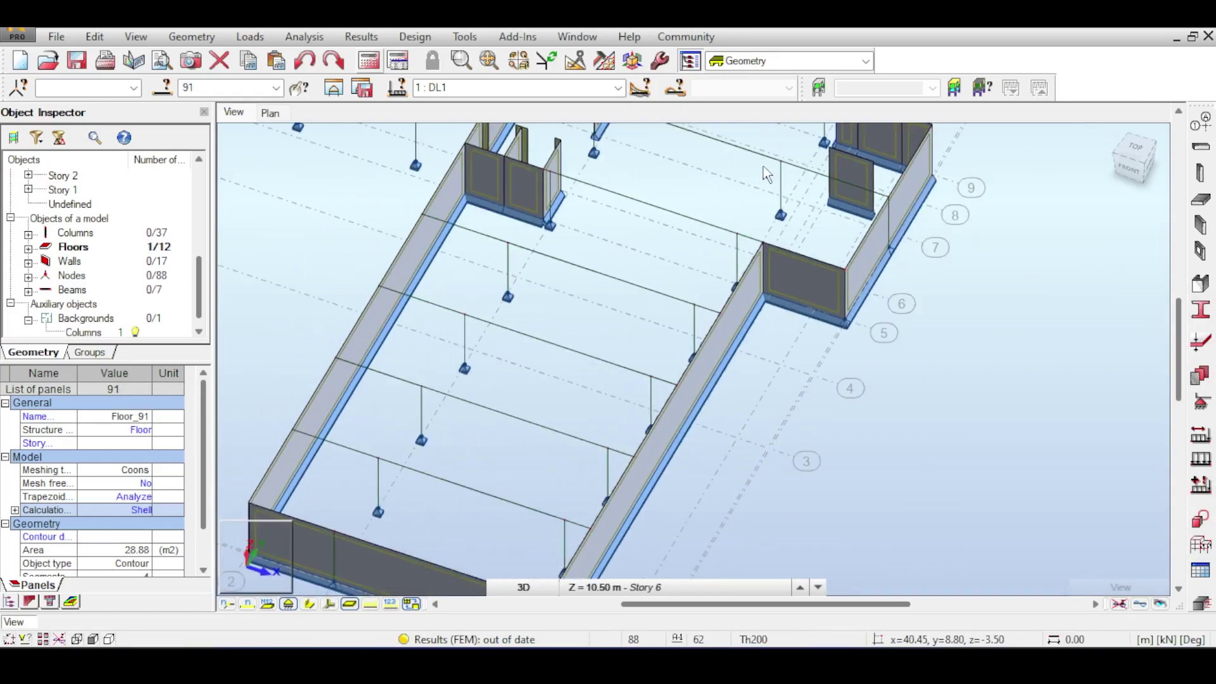
middle_click_drag(762, 166, 601, 248)
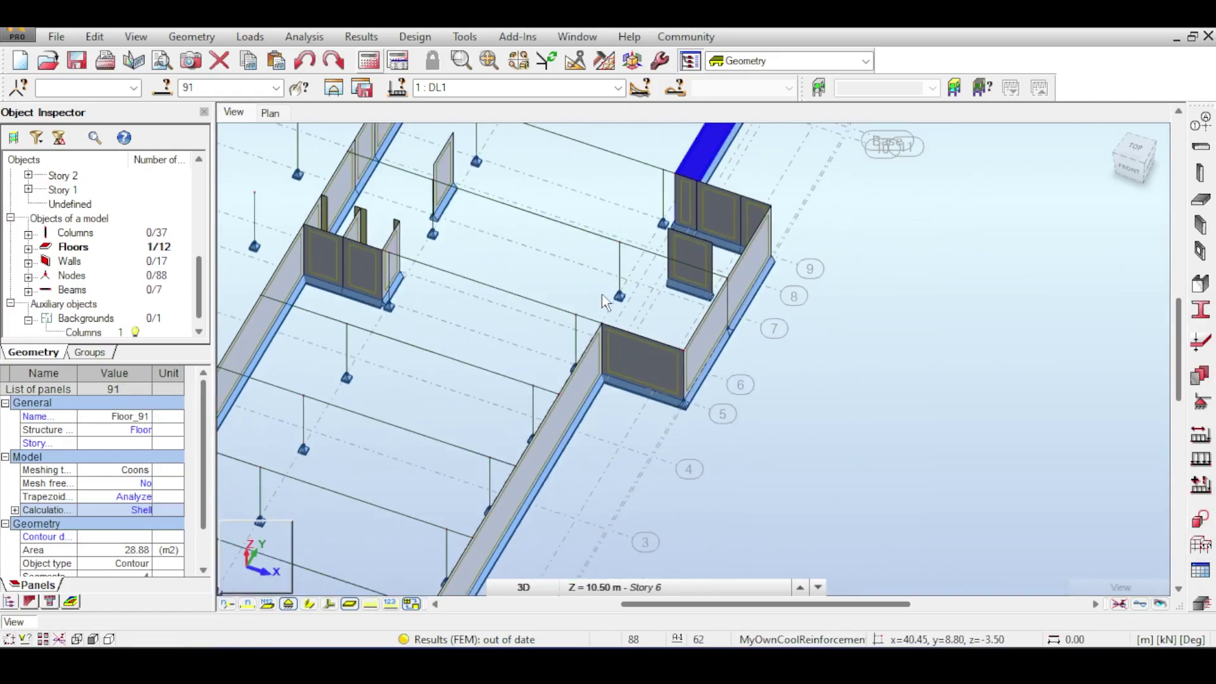
Define a rectangular RC beam section B R300x400, 300 mm wide and 400 mm high, with Ix, Iy and Iz reduced to 0.35
left_click(1203, 148)
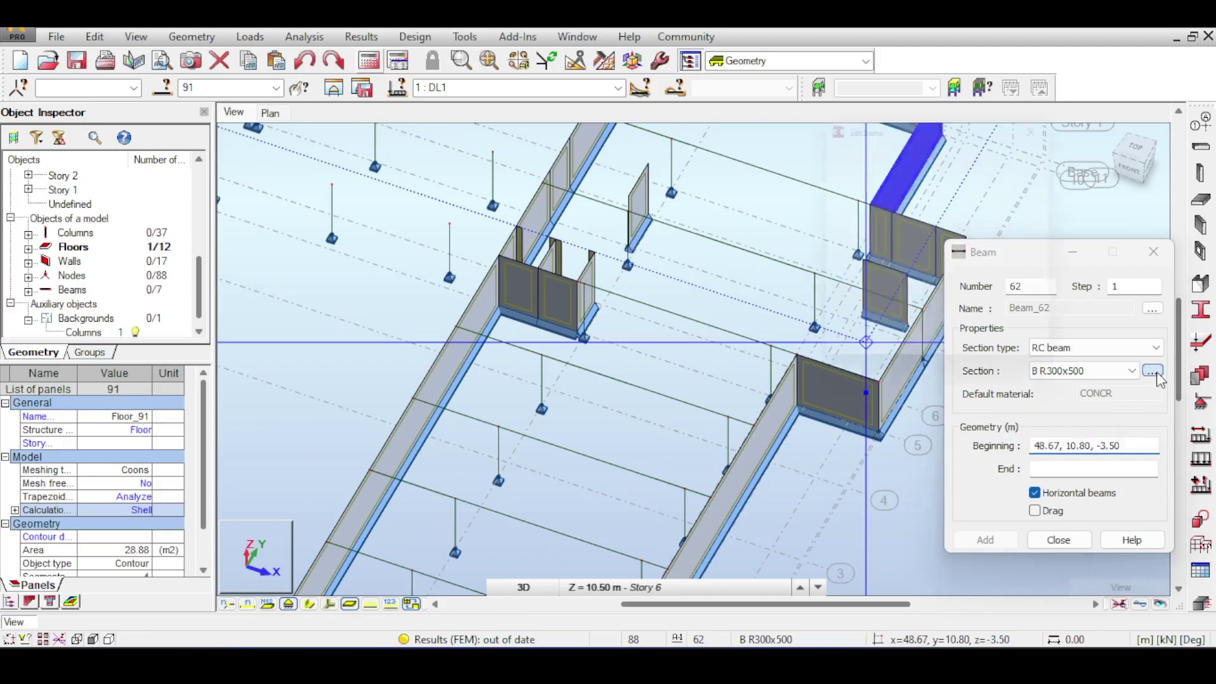
left_click(1154, 371)
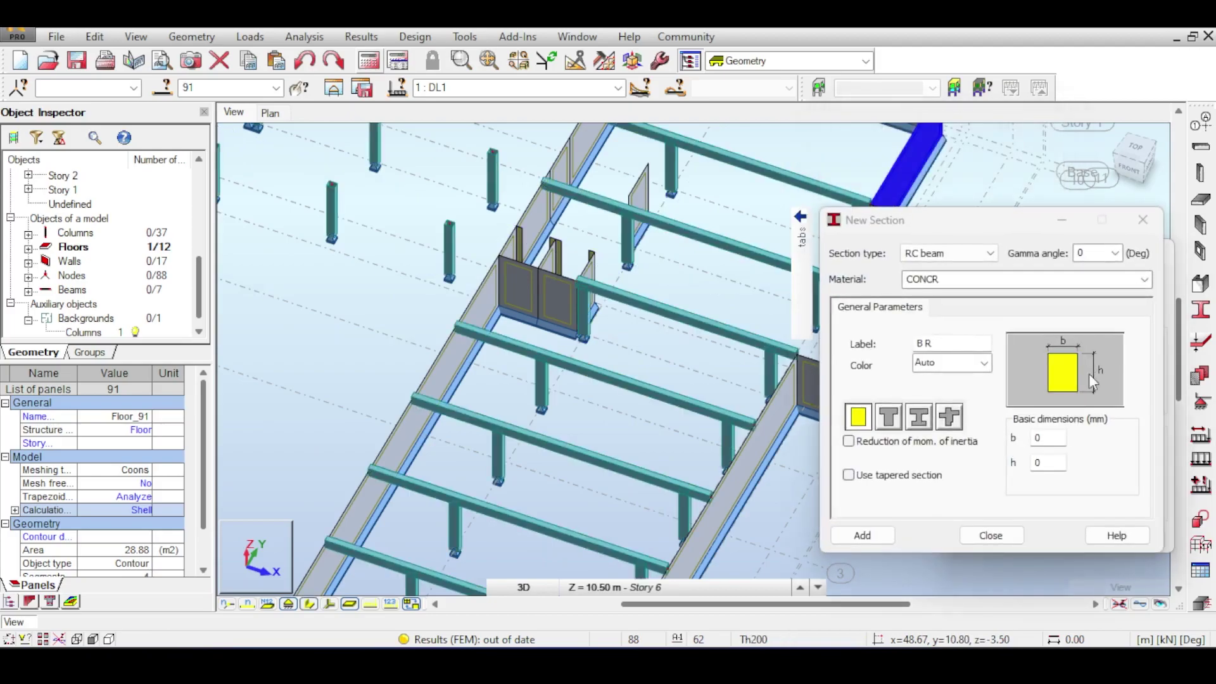
double_click(1043, 437)
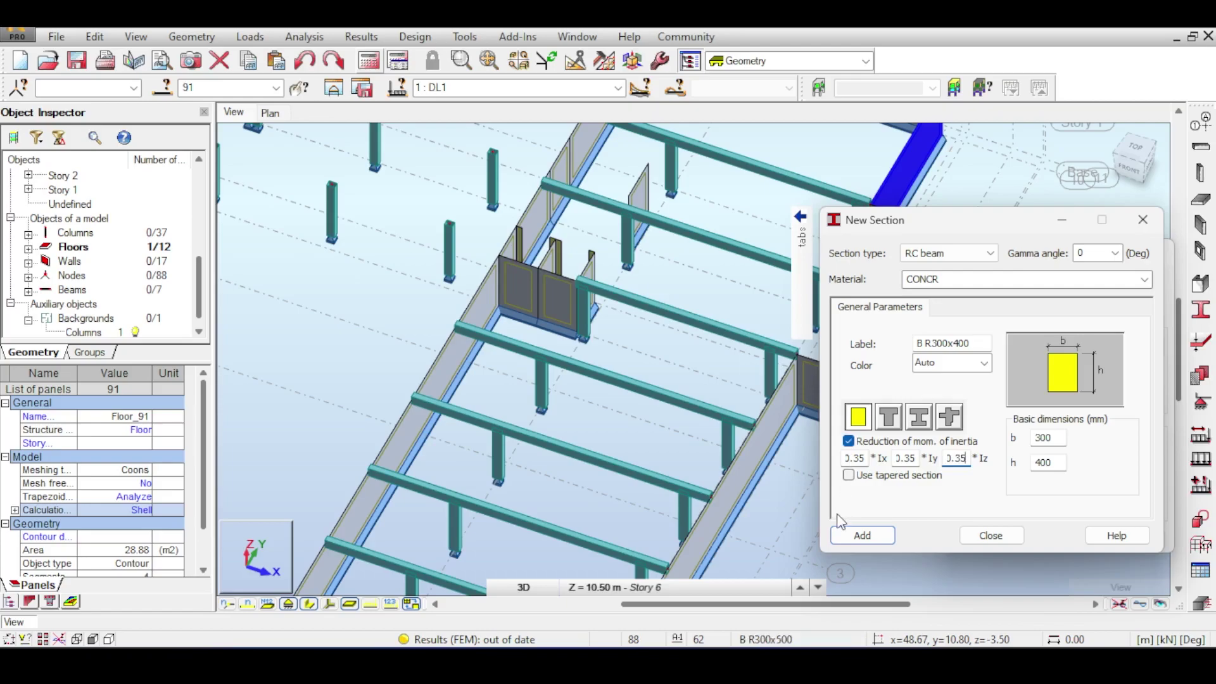
left_click(991, 535)
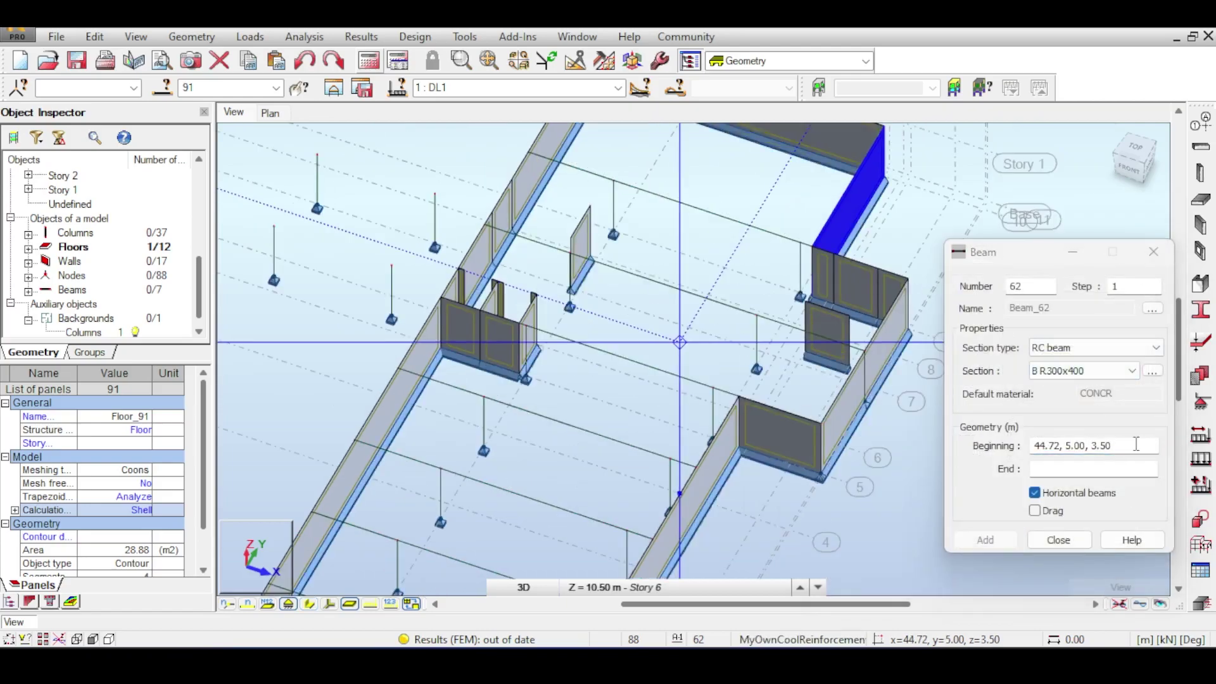
Draw connected B R300x400 beams with Drag enabled along the column line x = 44.72, from y = 18.75 to -10.85 at z = -3.50
left_click(1097, 446)
middle_click_drag(738, 247, 715, 343)
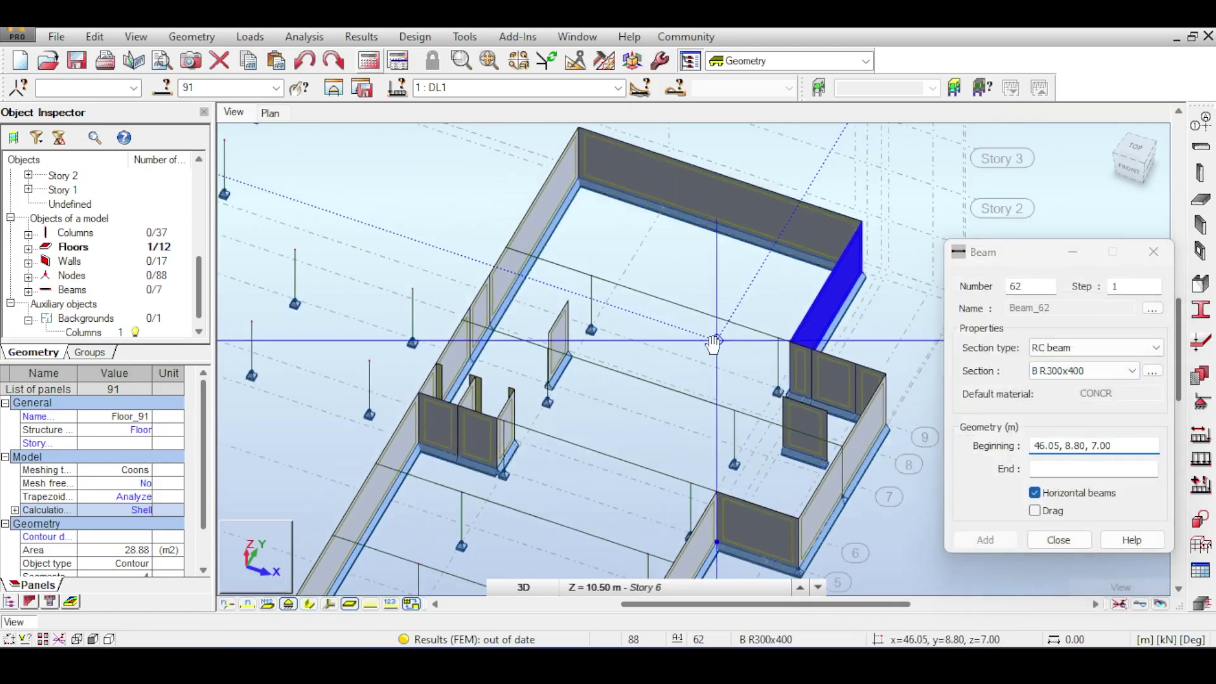
left_click(780, 345)
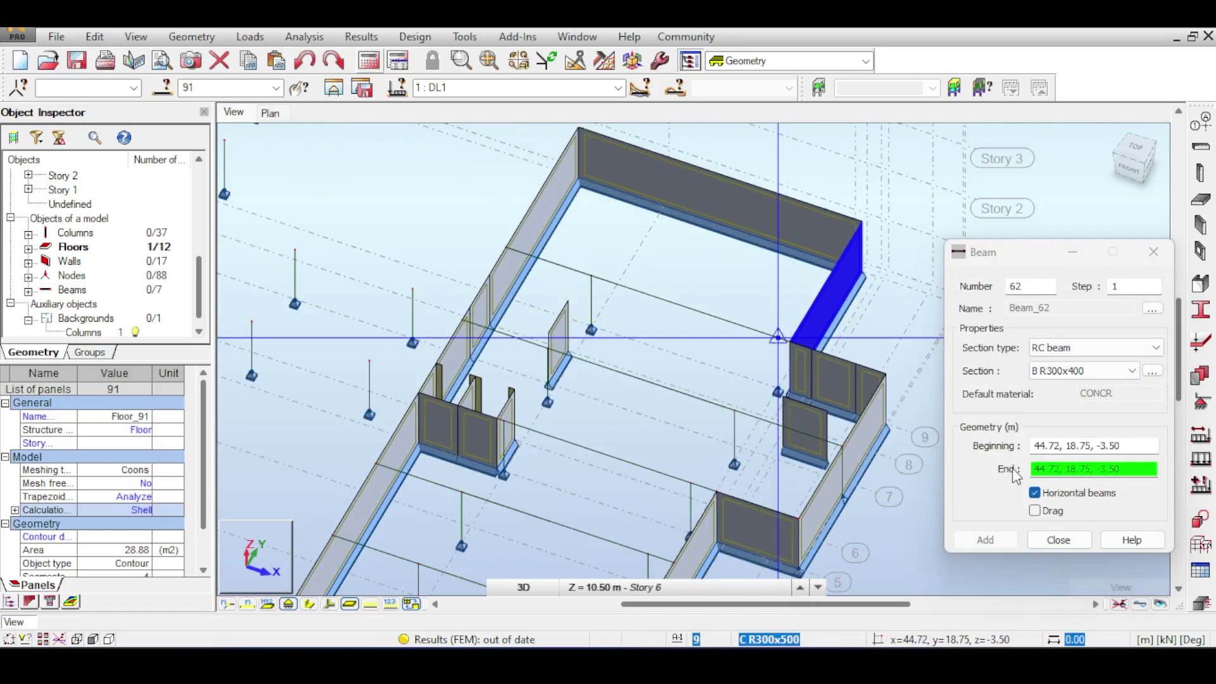
left_click(1034, 511)
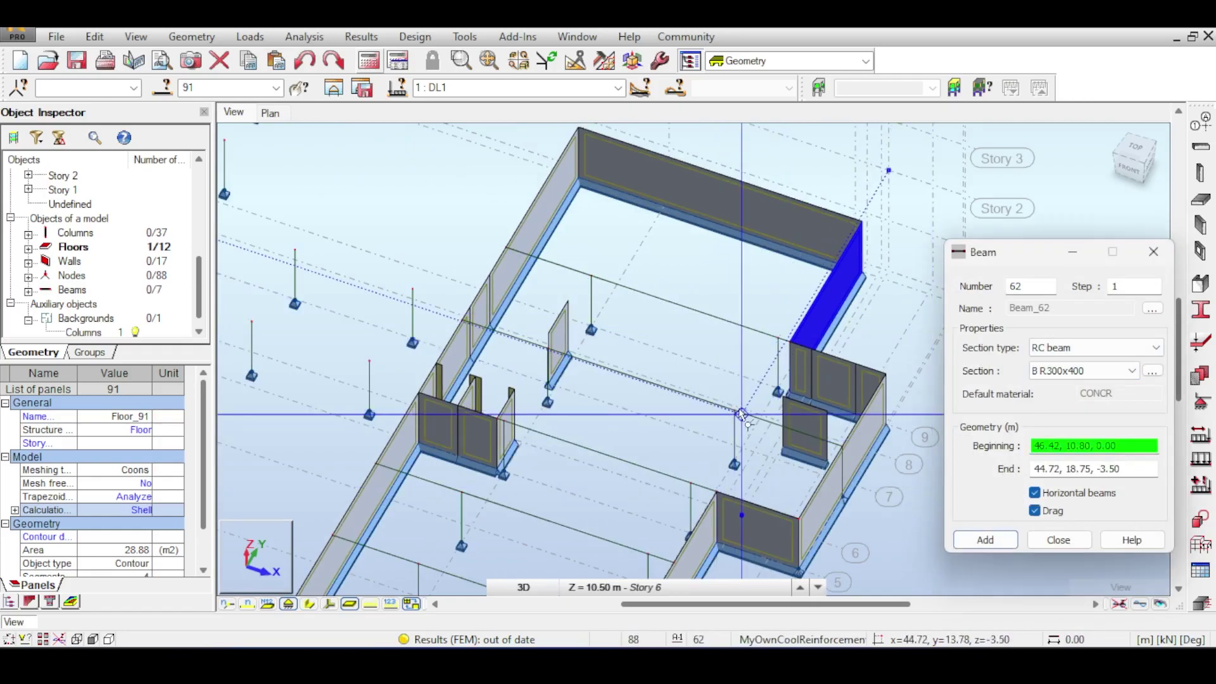
left_click(787, 345)
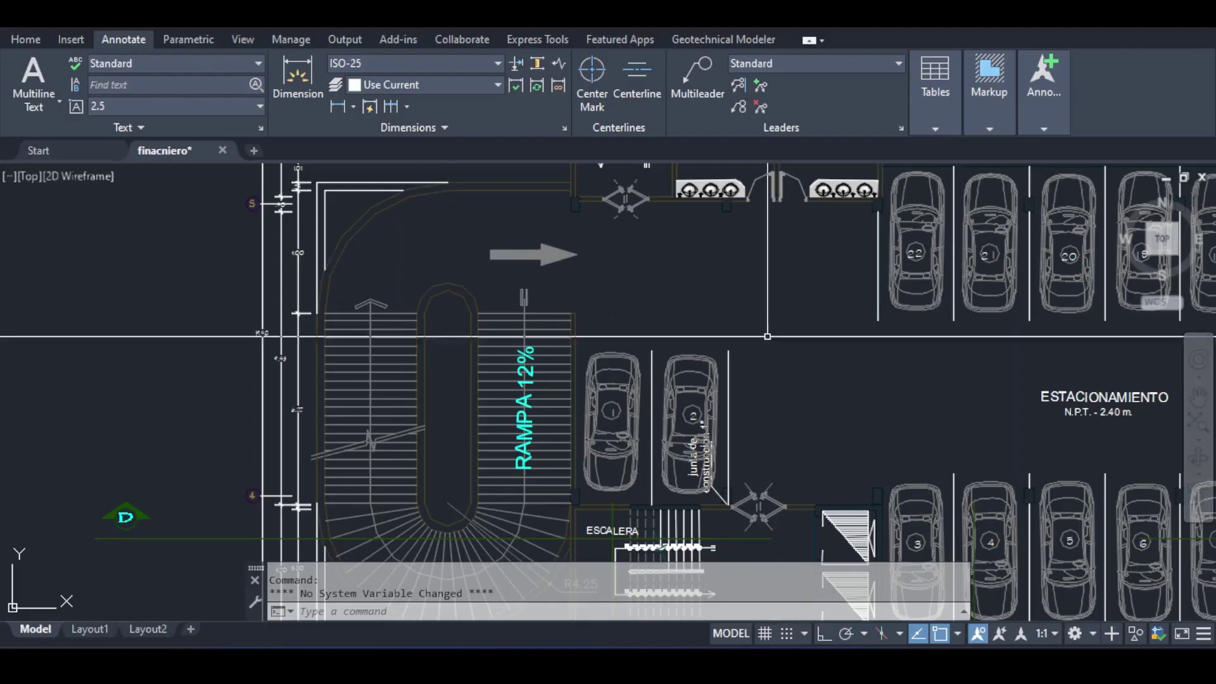
Examine the ramp, stairs, restrooms and column grid in the AutoCAD parking plan and compare them with the Robot model
middle_click_drag(576, 253, 620, 348)
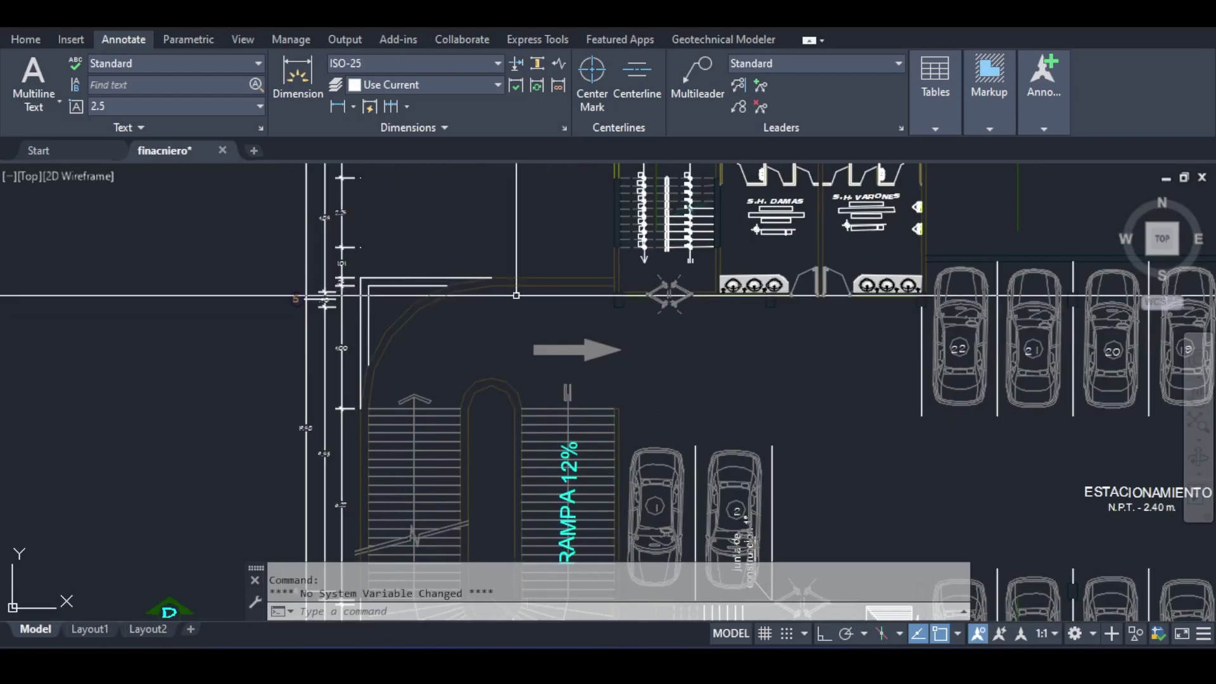
scroll(528, 295, "up", 4)
scroll(196, 300, "down", 4)
scroll(266, 300, "up", 6)
middle_click_drag(197, 288, 370, 305)
scroll(311, 290, "up", 4)
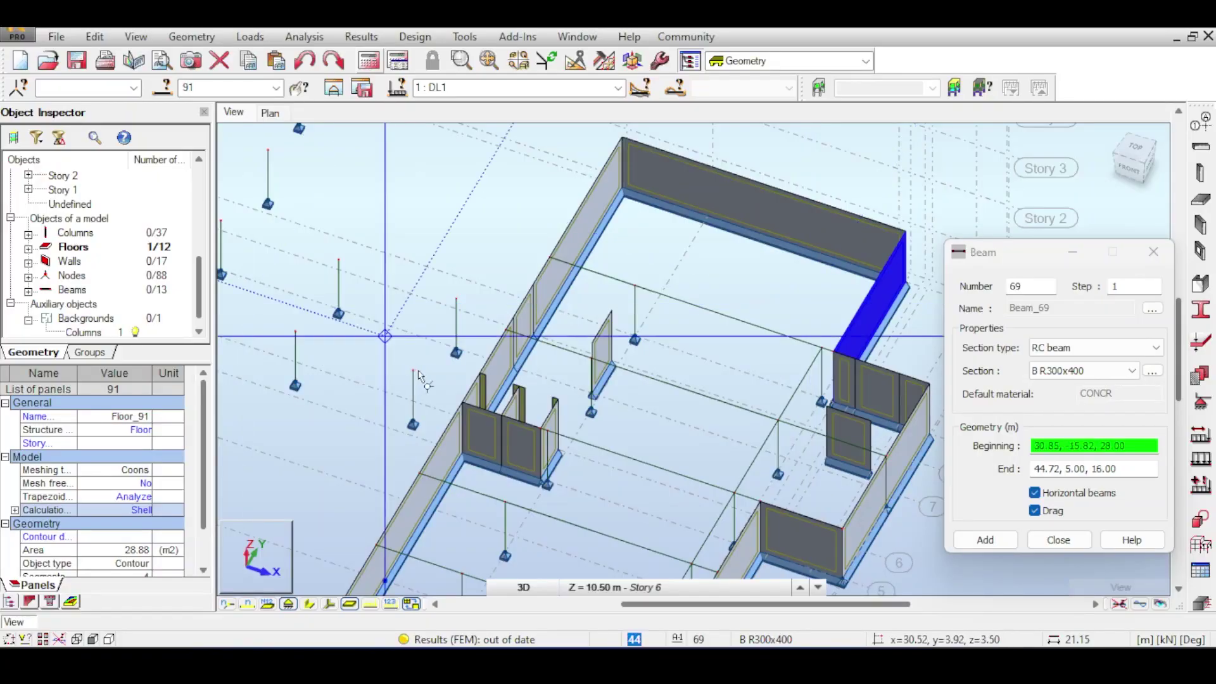
scroll(601, 259, "up", 4)
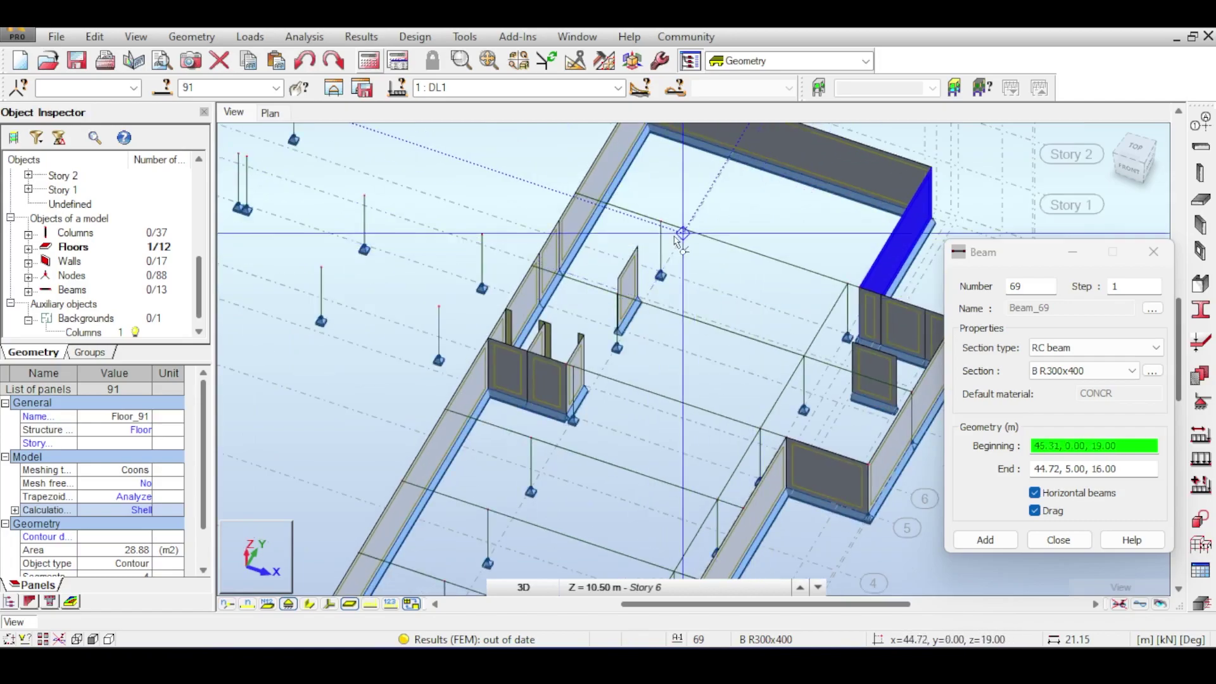
scroll(639, 233, "up", 2)
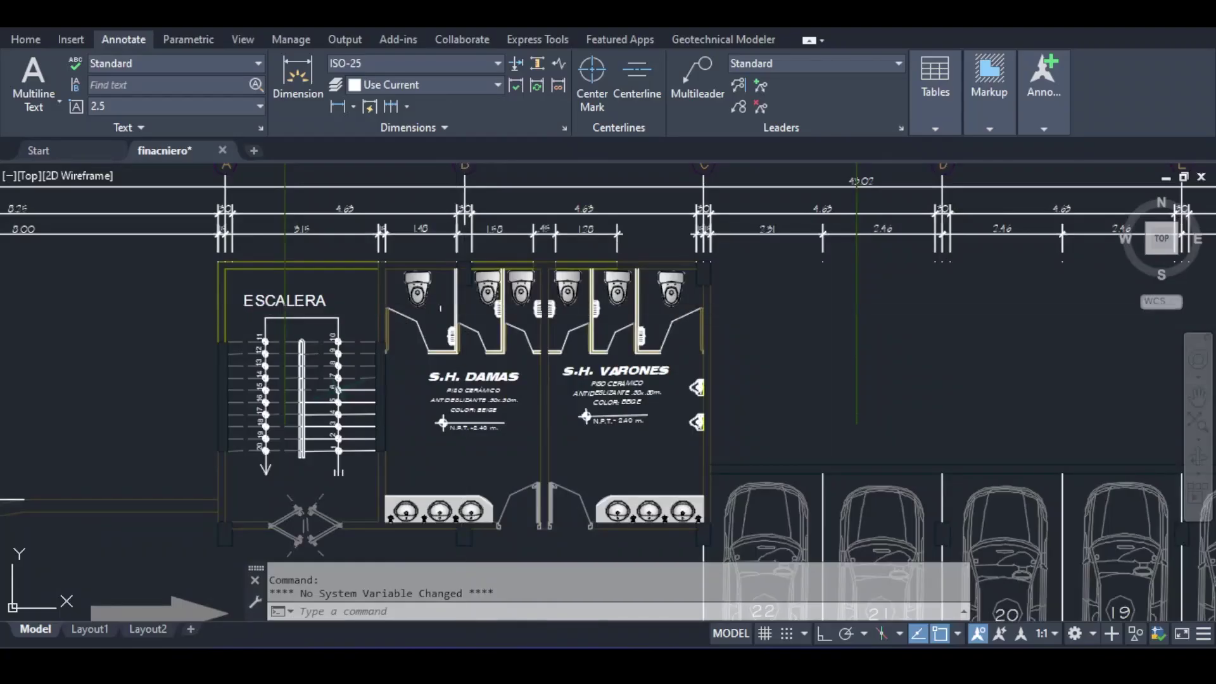
middle_click_drag(499, 244, 537, 377)
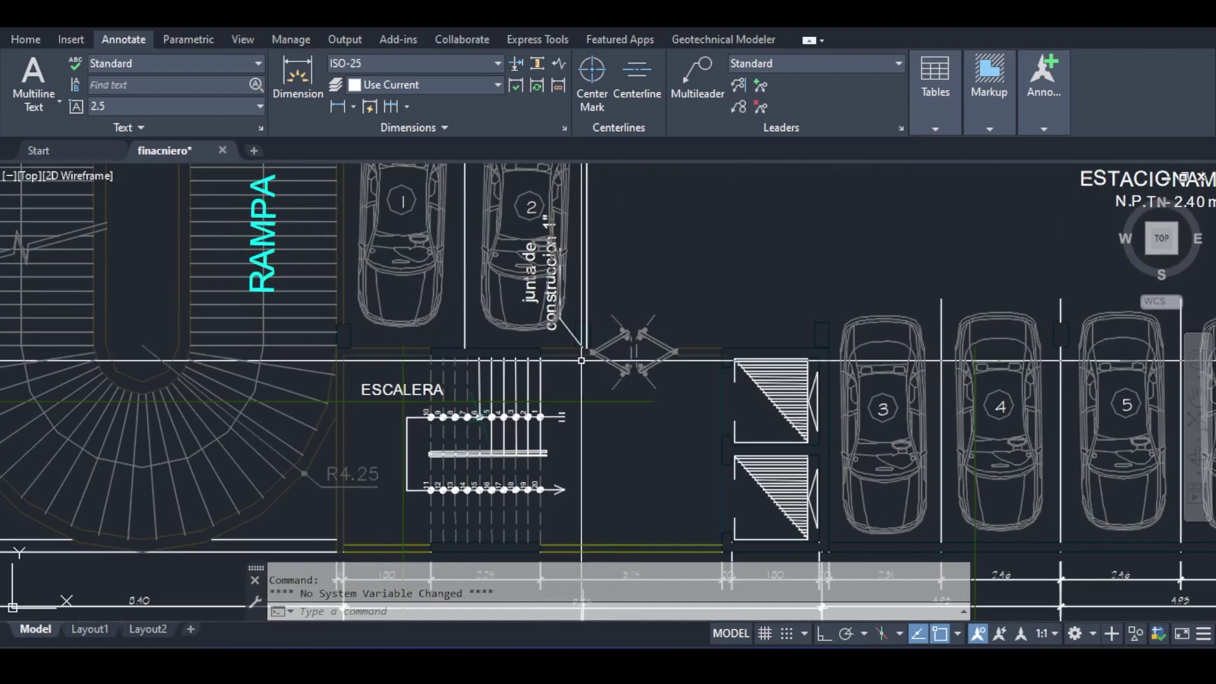
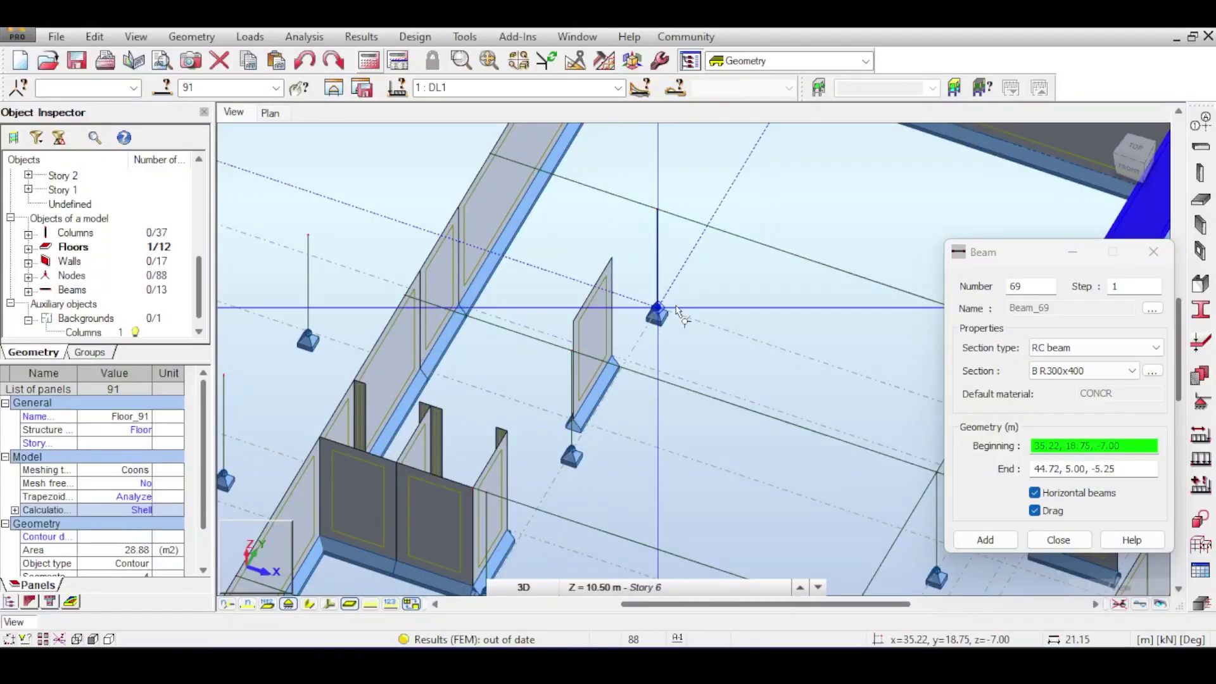
Draw a B R300x400 beam from 35.20, 18.75, -3.50 to 35.20, 13.78, -3.50 beside the short wall
scroll(696, 273, "up", 3)
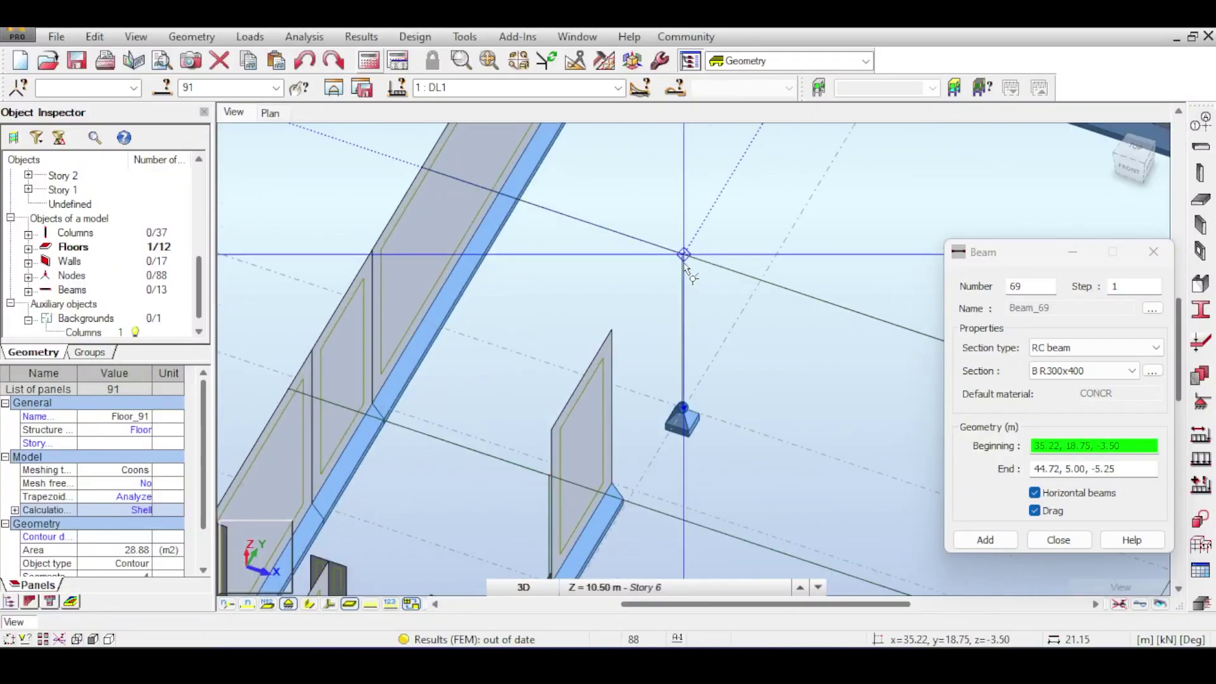
scroll(682, 255, "up", 2)
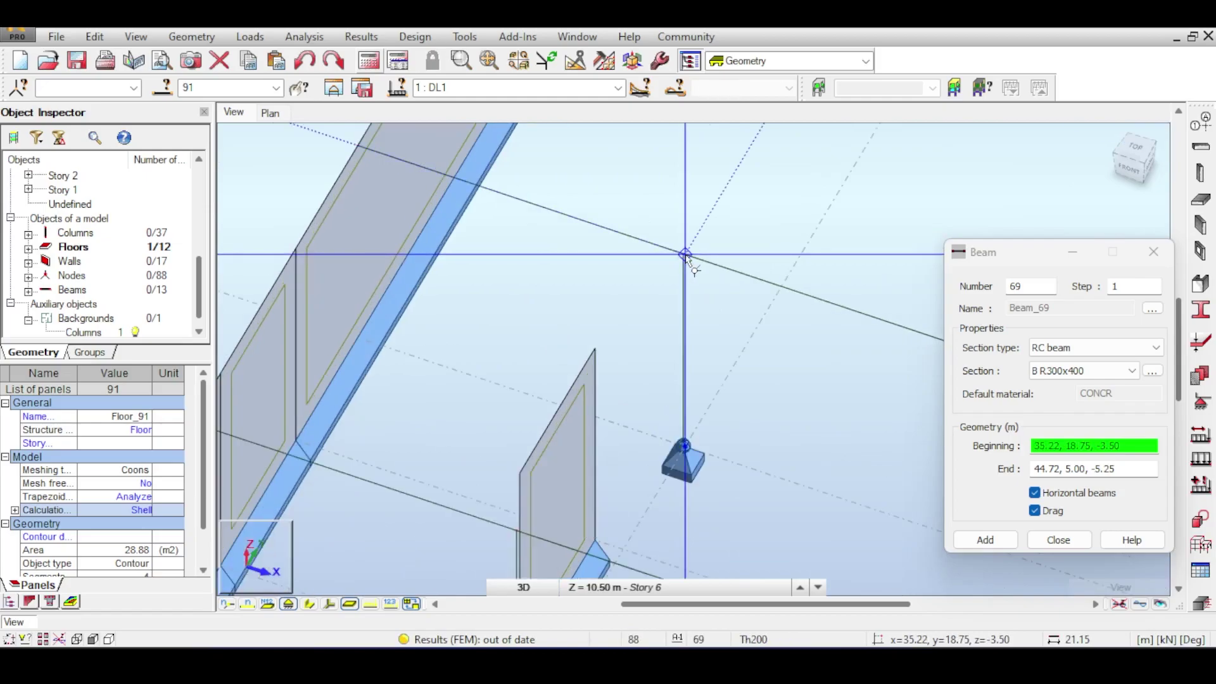
middle_click_drag(626, 436, 673, 280)
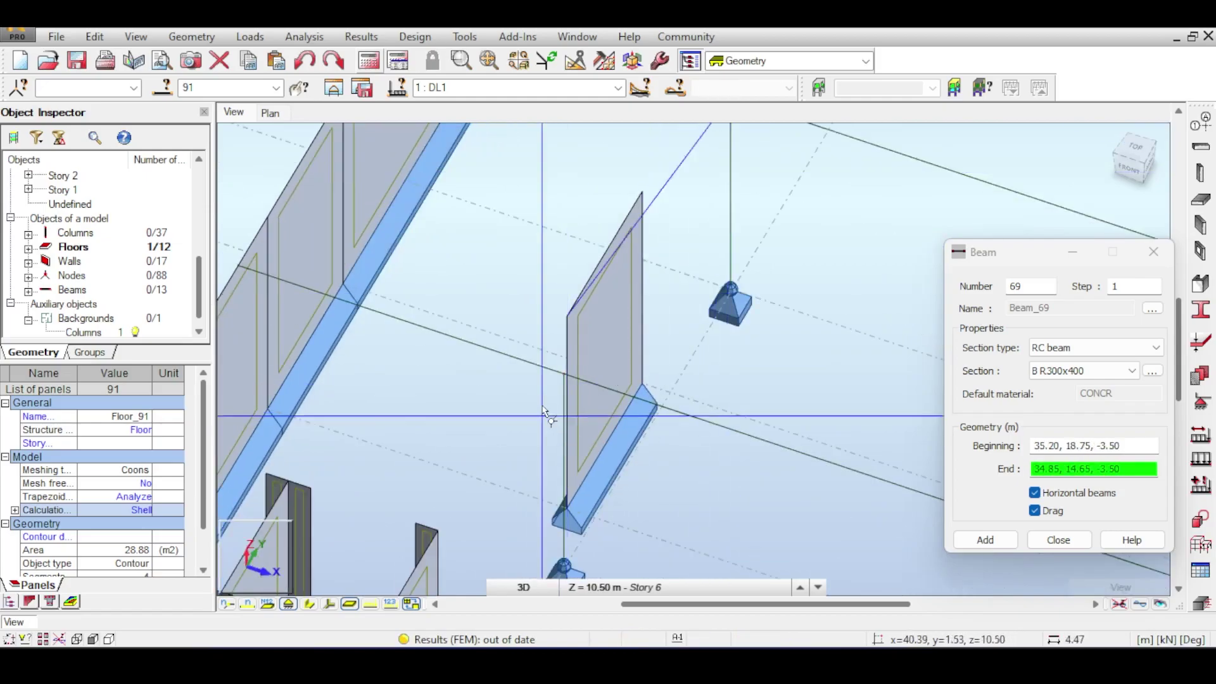
scroll(562, 375, "up", 1)
scroll(564, 376, "up", 1)
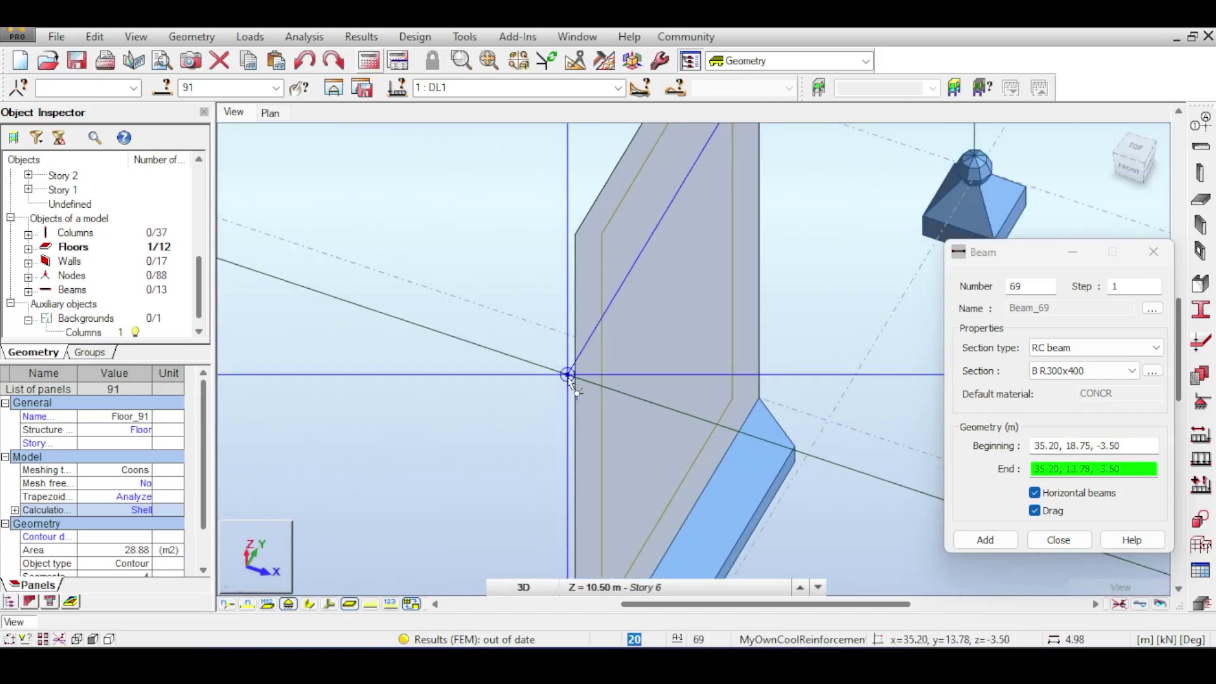
left_click(567, 374)
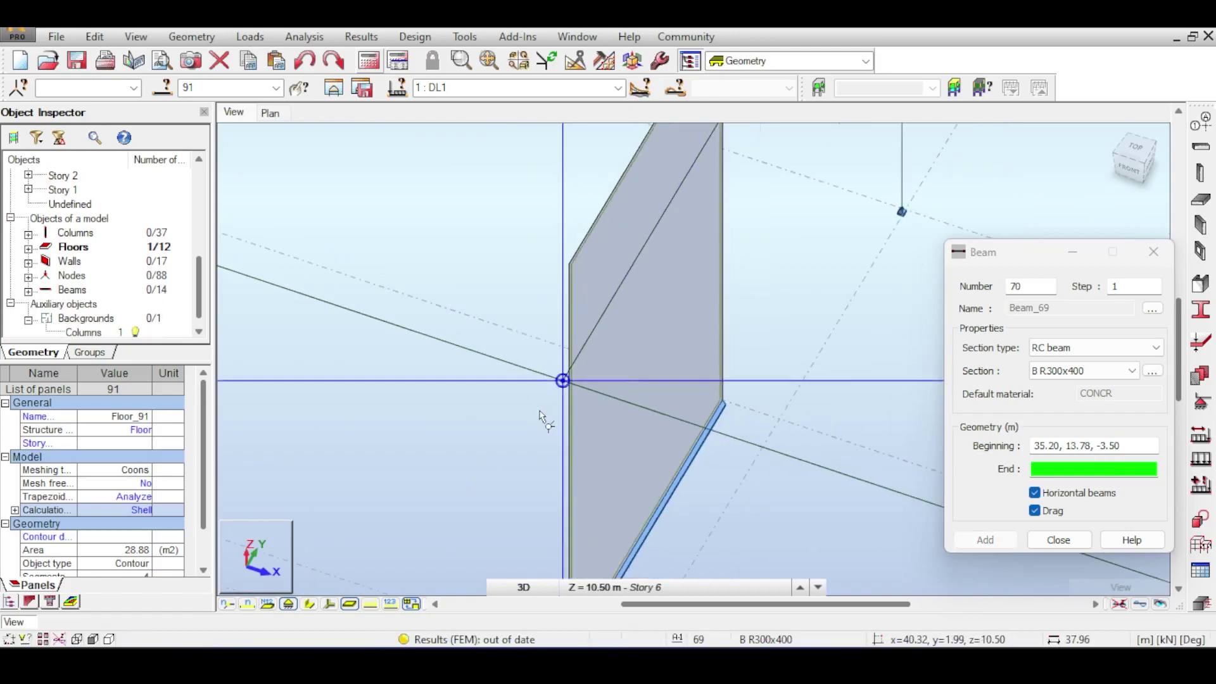
Continue the connected beams along that column line through y = 8.80, 3.92, -1.00 and -5.92 to -10.85 at z = -3.50
scroll(619, 310, "down", 4)
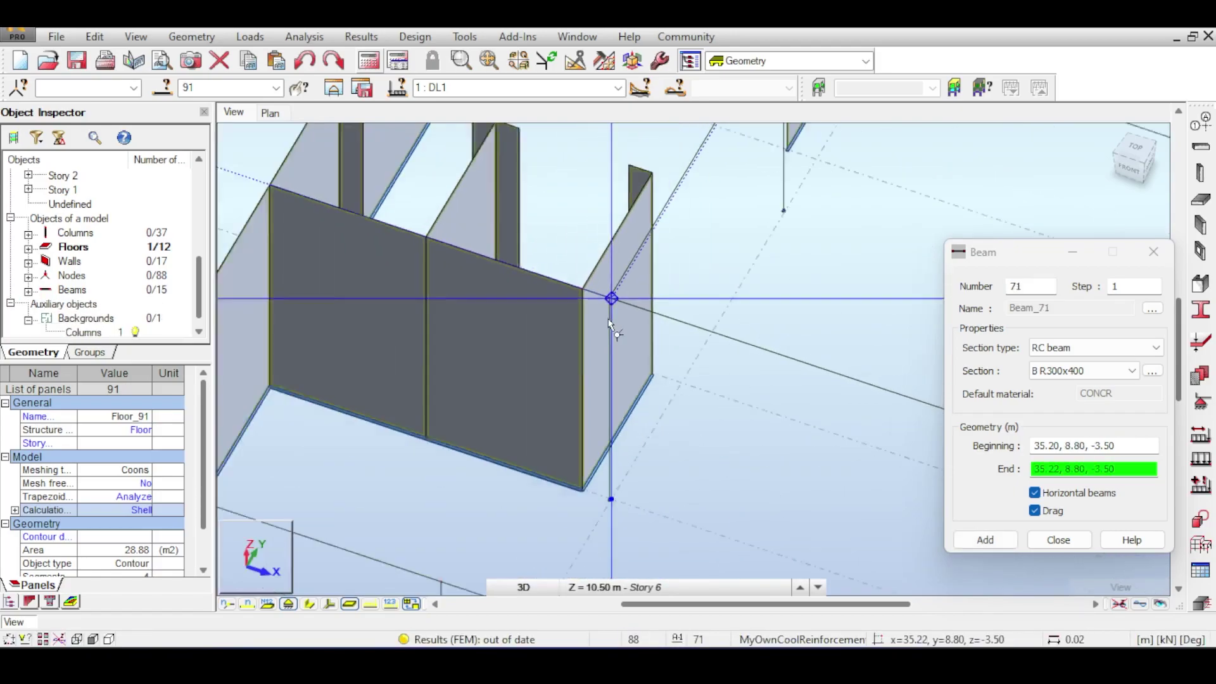
scroll(583, 353, "up", 2)
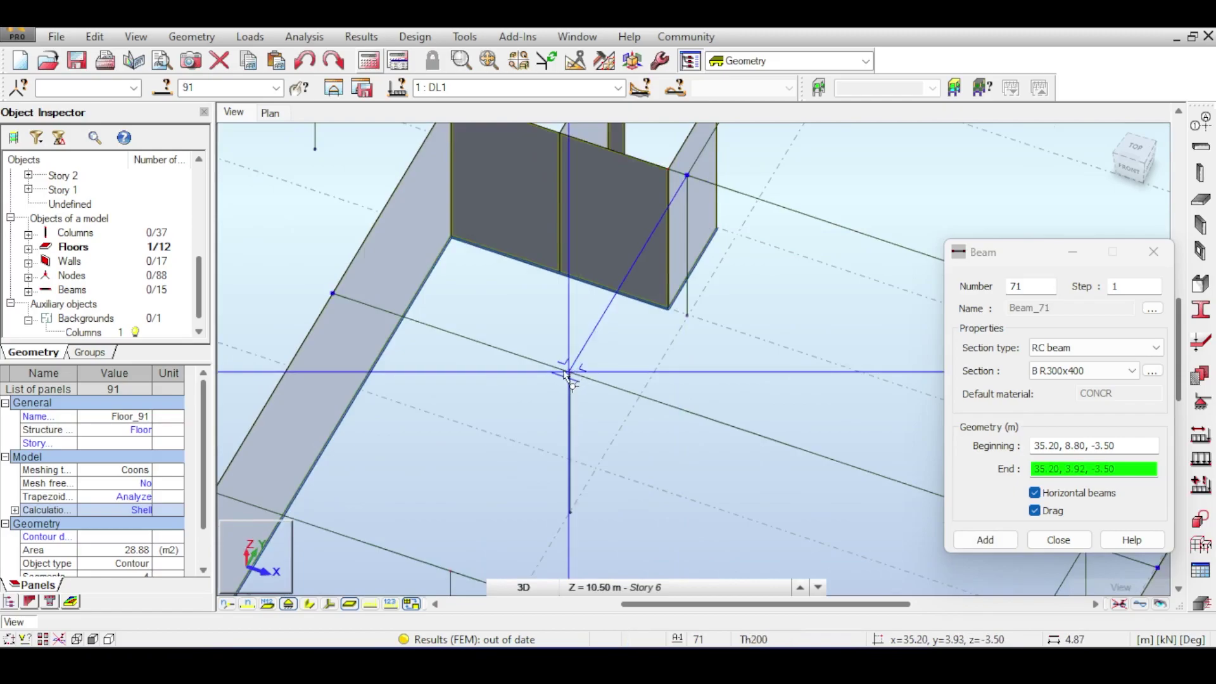
left_click(570, 372)
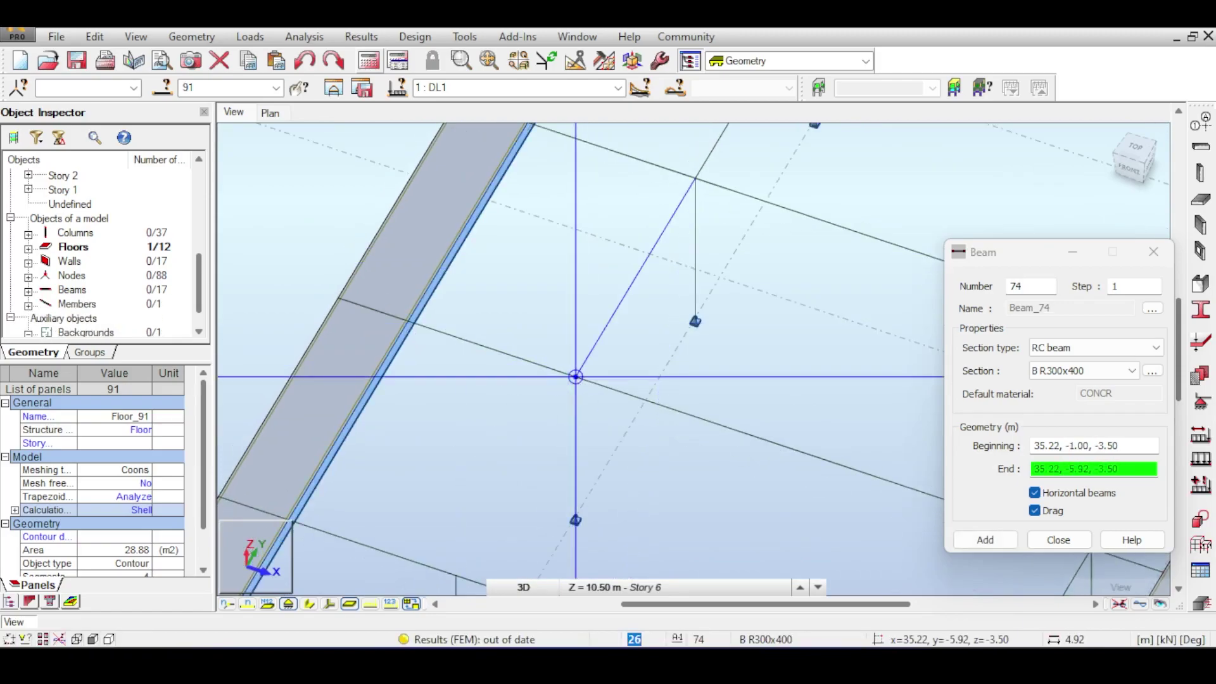
middle_click_drag(519, 405, 585, 215)
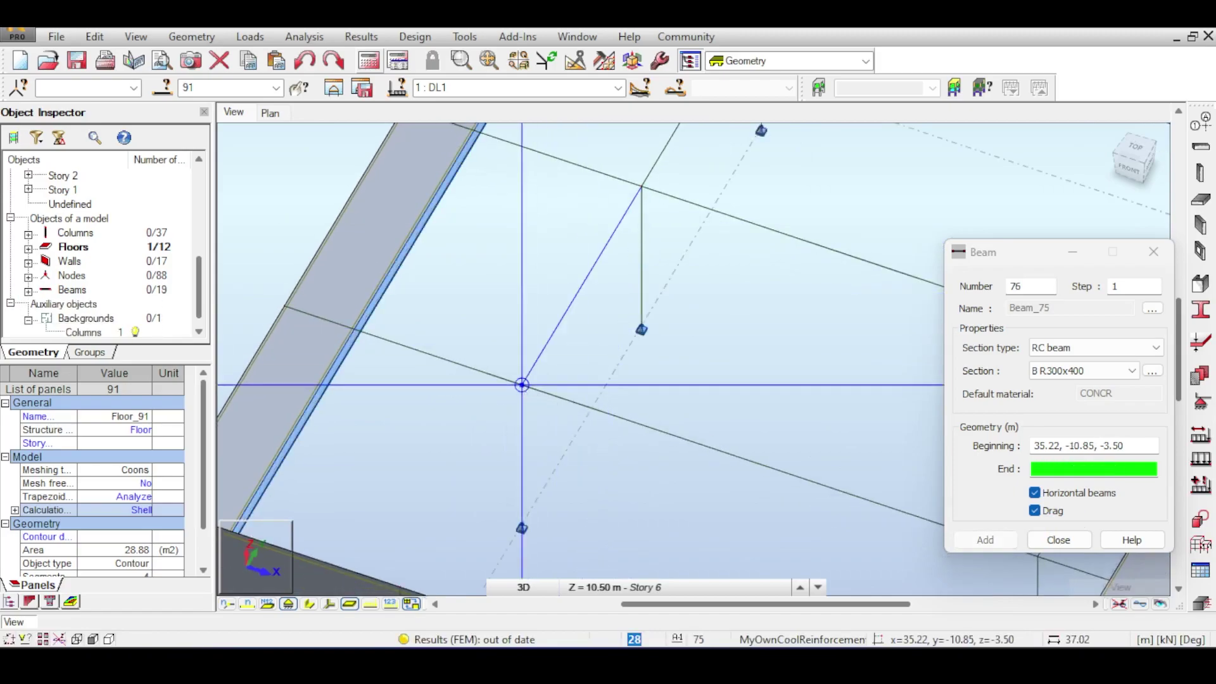
left_click(1058, 540)
scroll(851, 330, "down", 5)
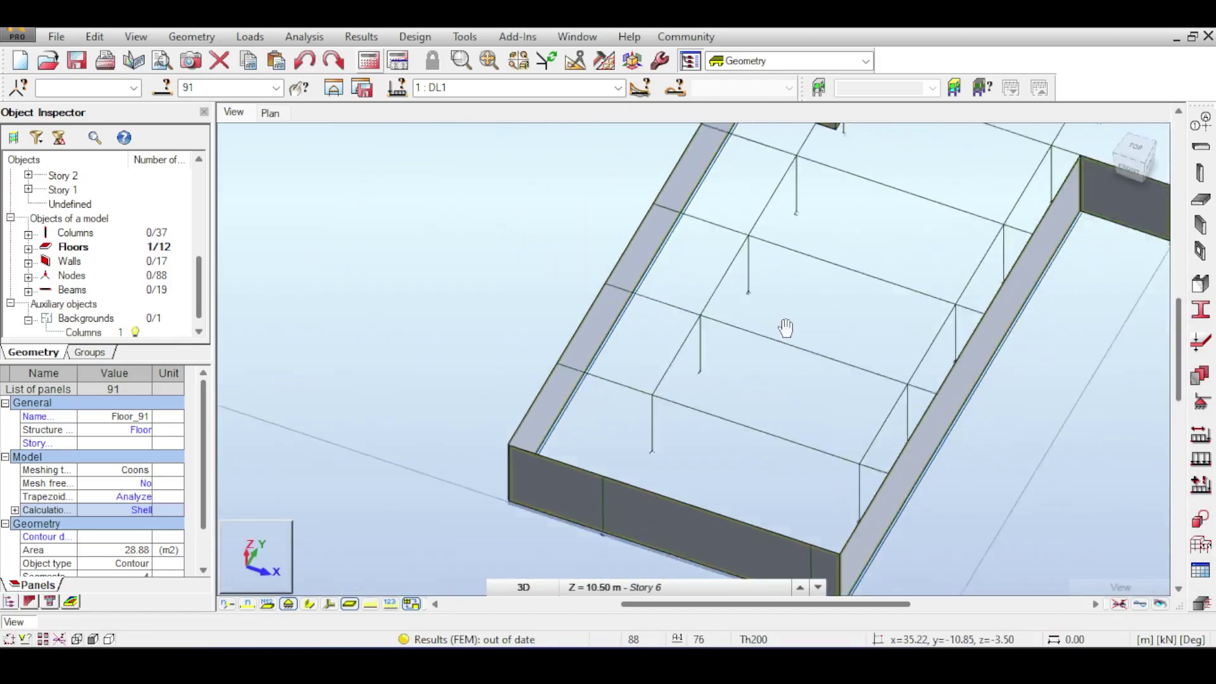
left_click(94, 36)
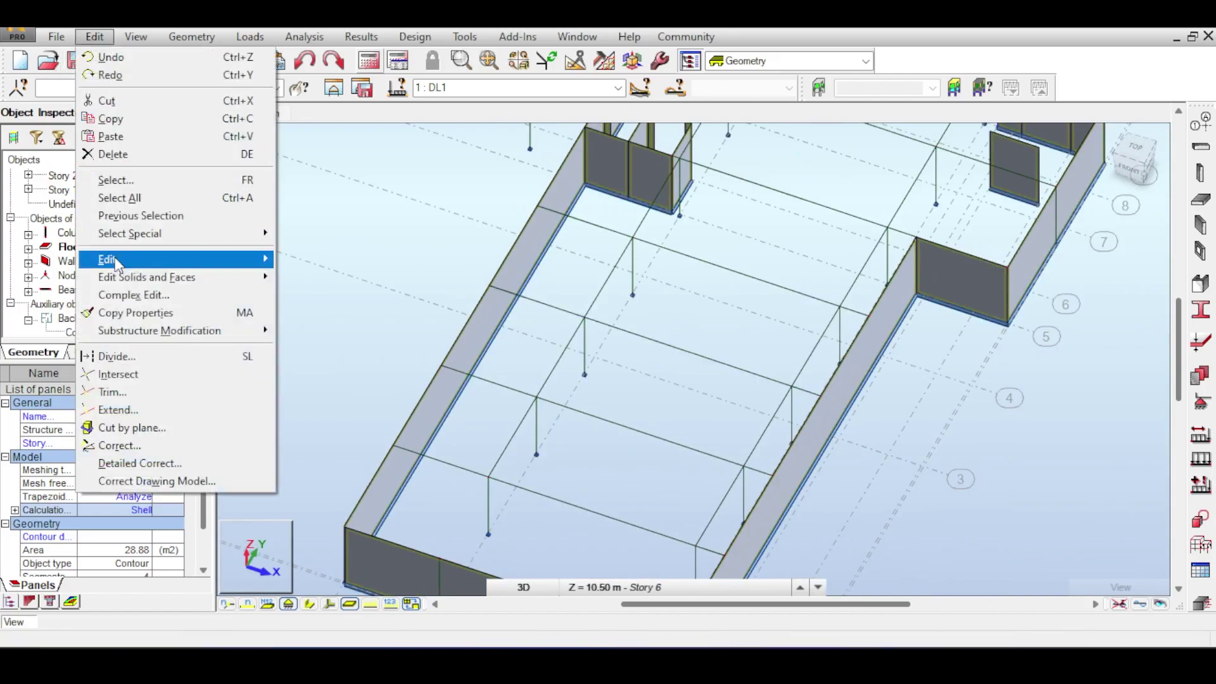
left_click(127, 410)
scroll(572, 371, "up", 5)
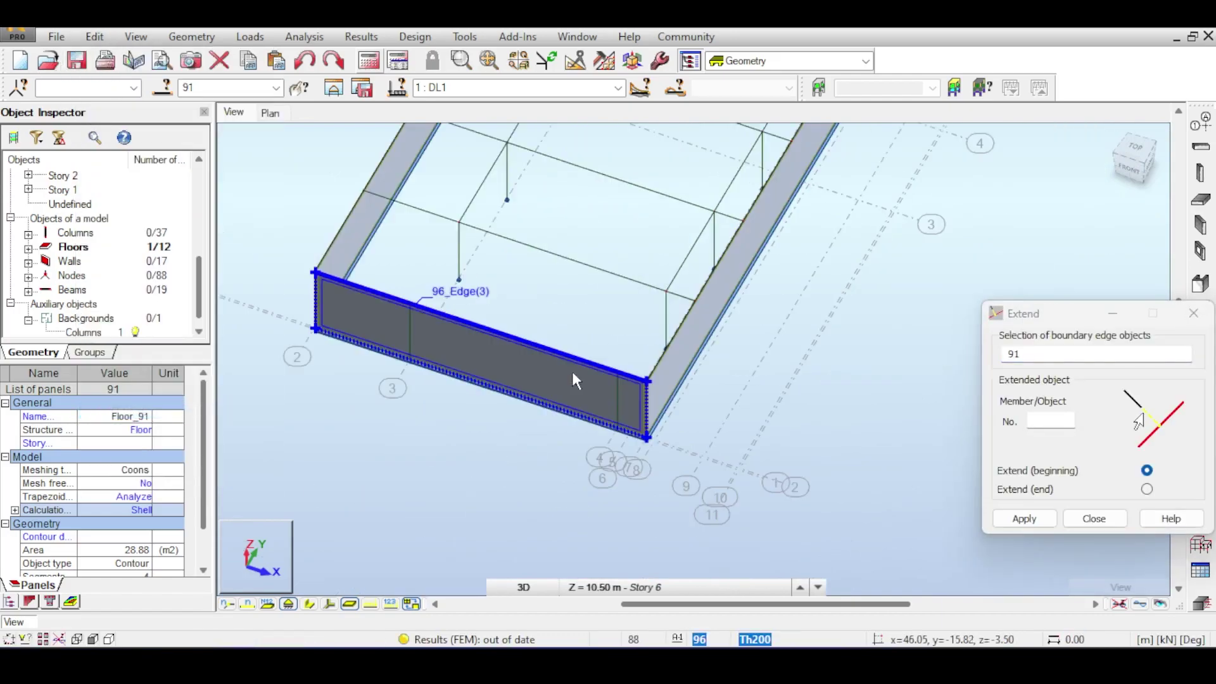
left_click(1091, 514)
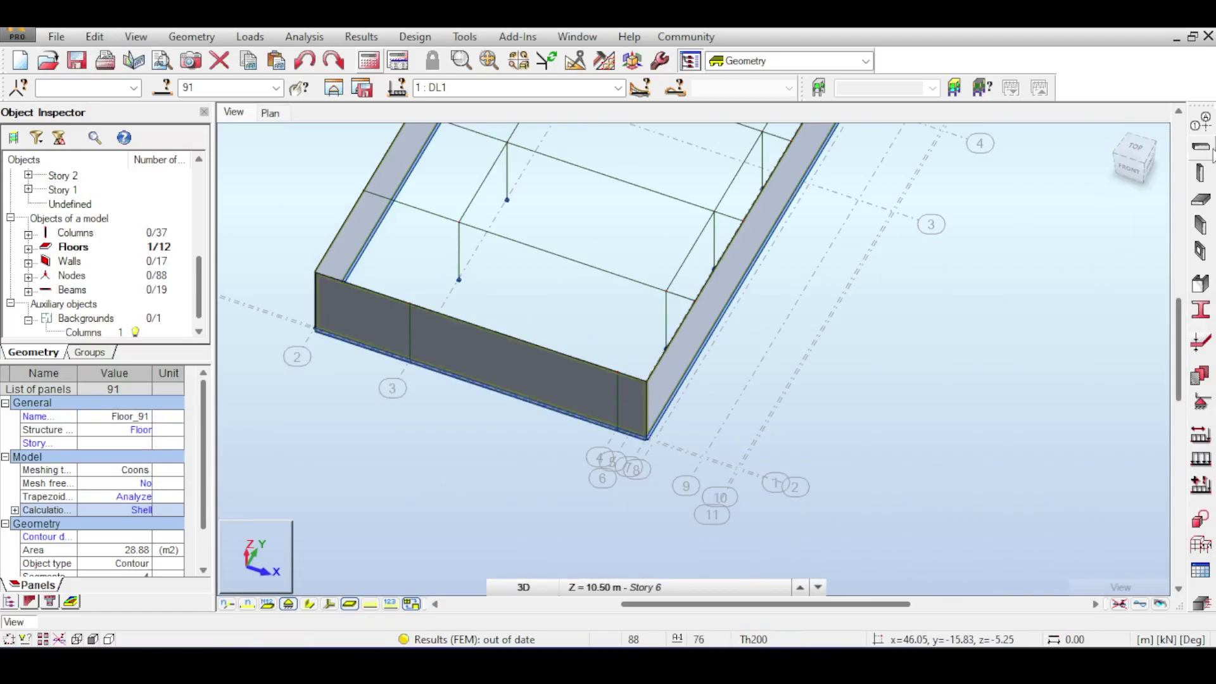
Draw a B R300x400 beam from 44.72, -10.85, -3.50 to the end wall at 44.72, -15.82, -3.50
left_click(1199, 147)
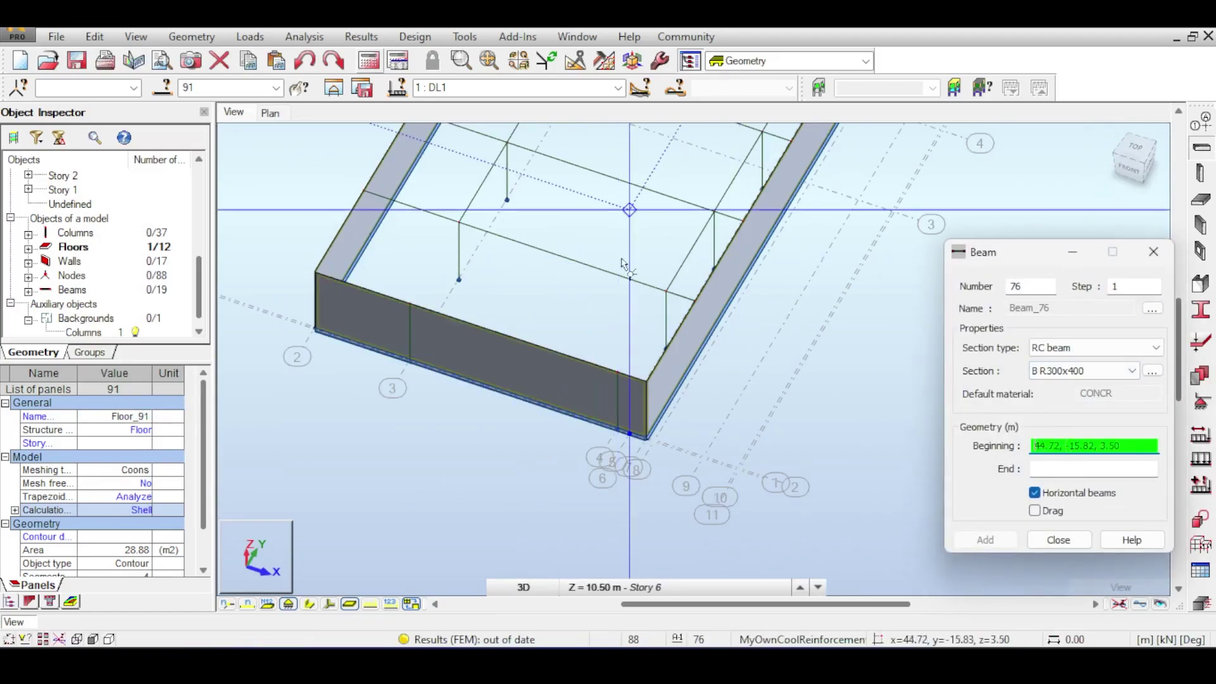
left_click(665, 291)
scroll(635, 362, "up", 5)
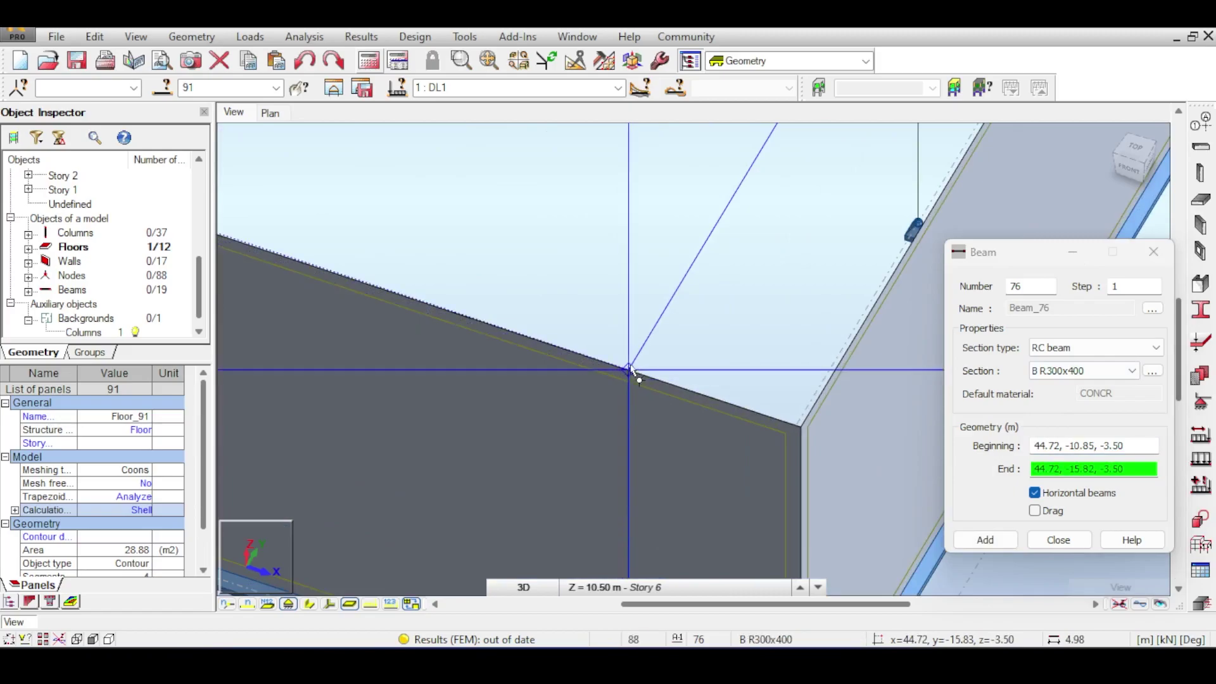
left_click(635, 366)
scroll(678, 280, "up", 3)
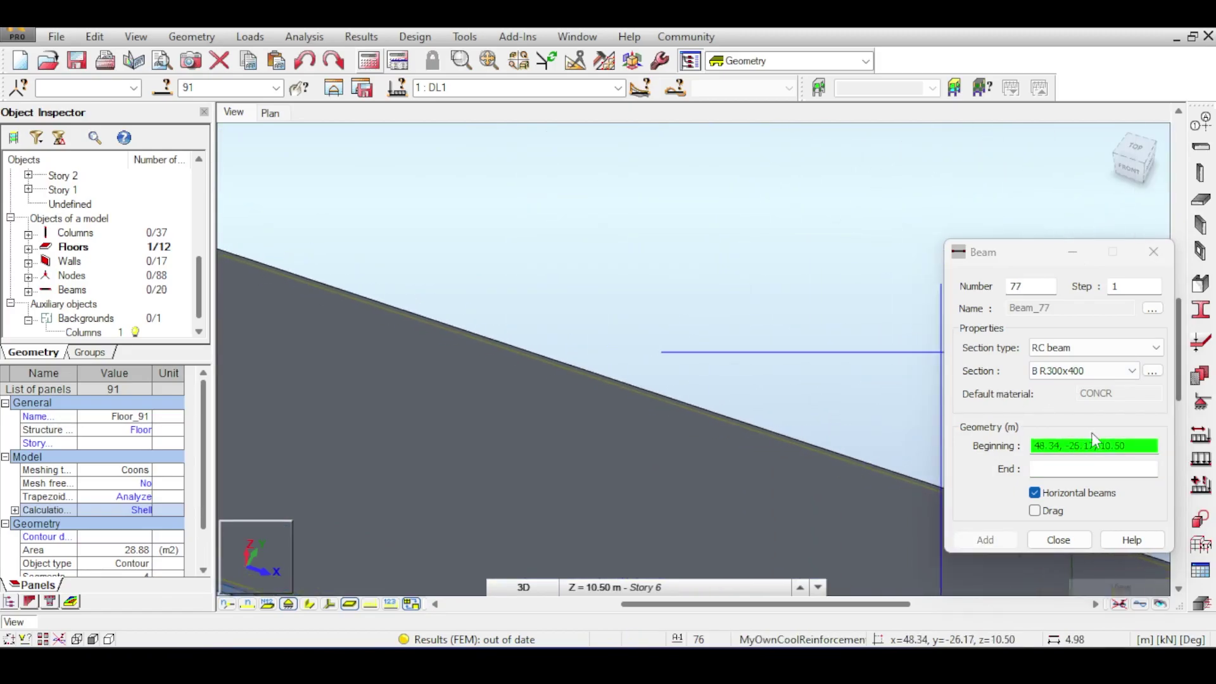
Draw a B R300x400 beam from 35.22, -10.85, -3.50 to the end wall at 35.22, -15.86, -3.50
scroll(537, 217, "down", 3)
middle_click_drag(1121, 171, 488, 210)
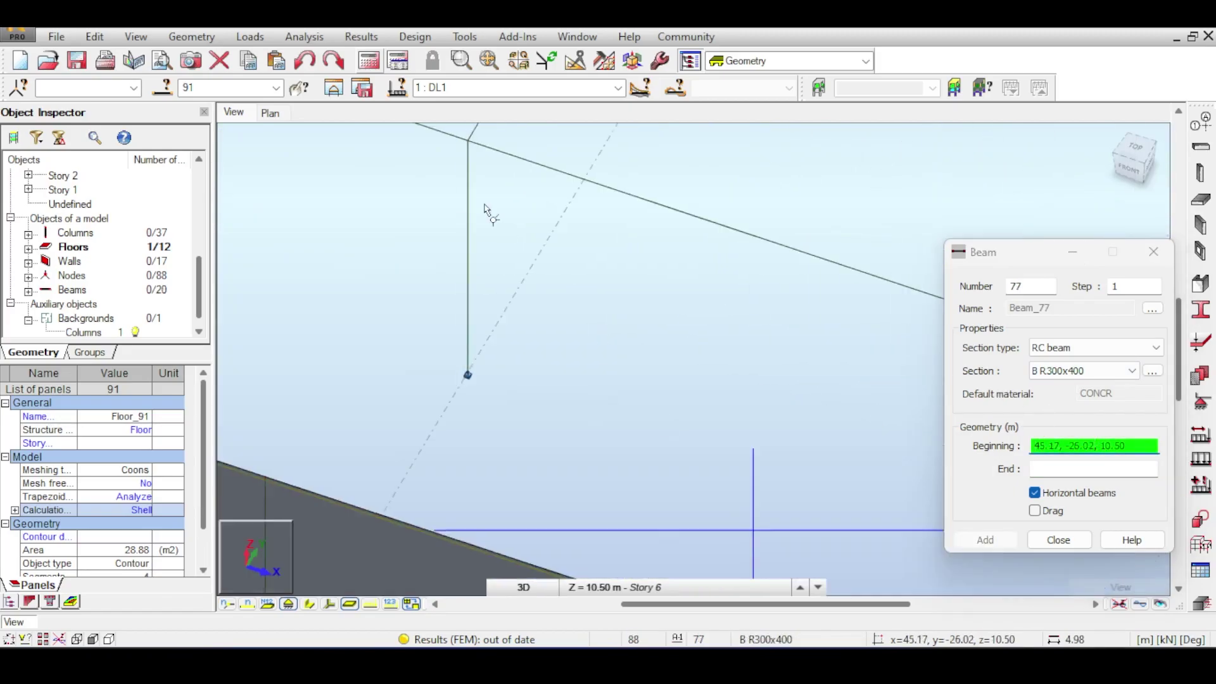
left_click(467, 151)
middle_click_drag(376, 354, 457, 263)
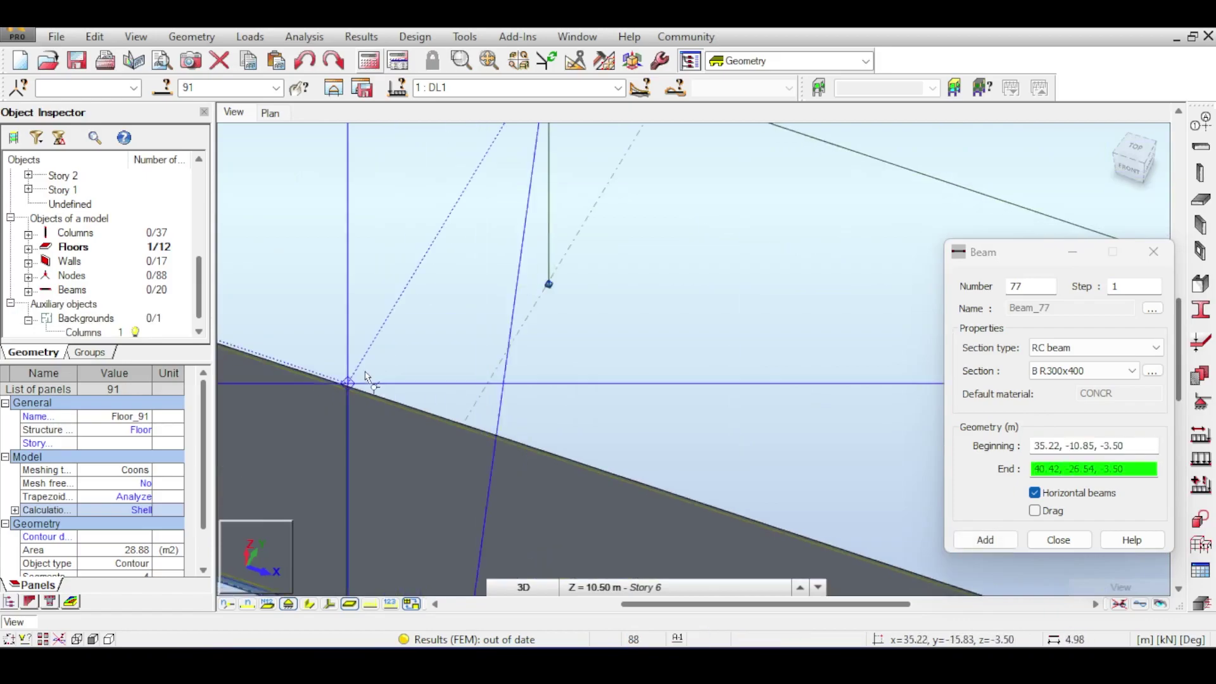
scroll(348, 397, "up", 5)
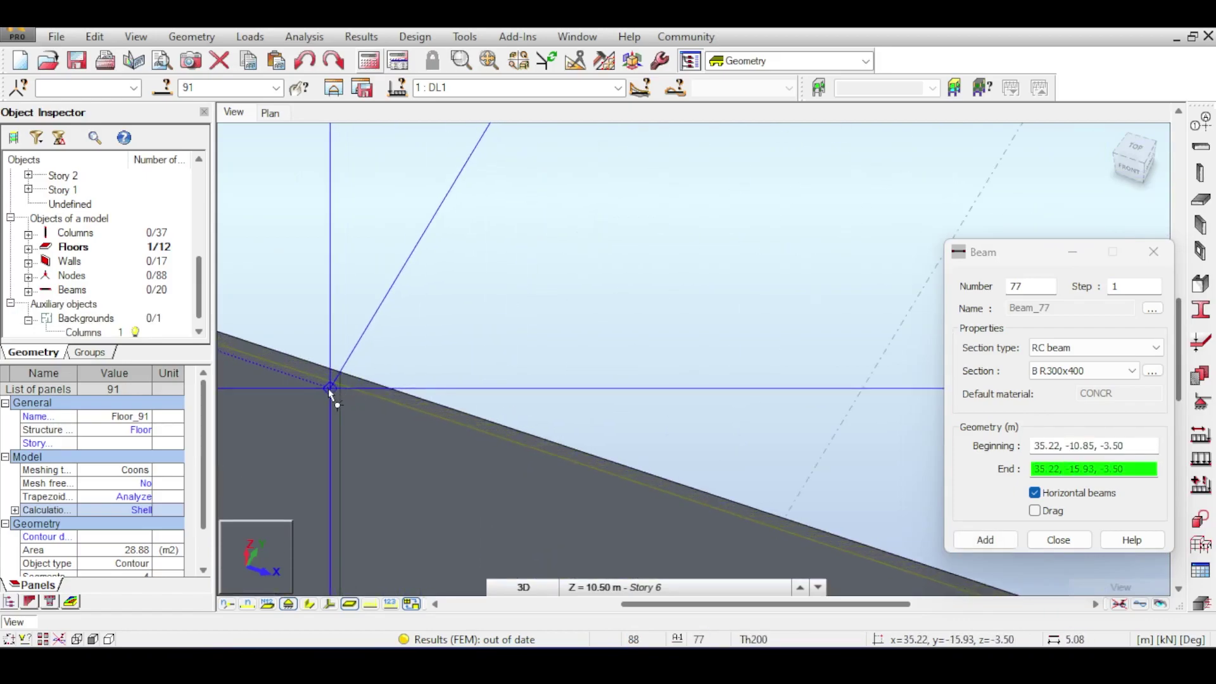
left_click(343, 368)
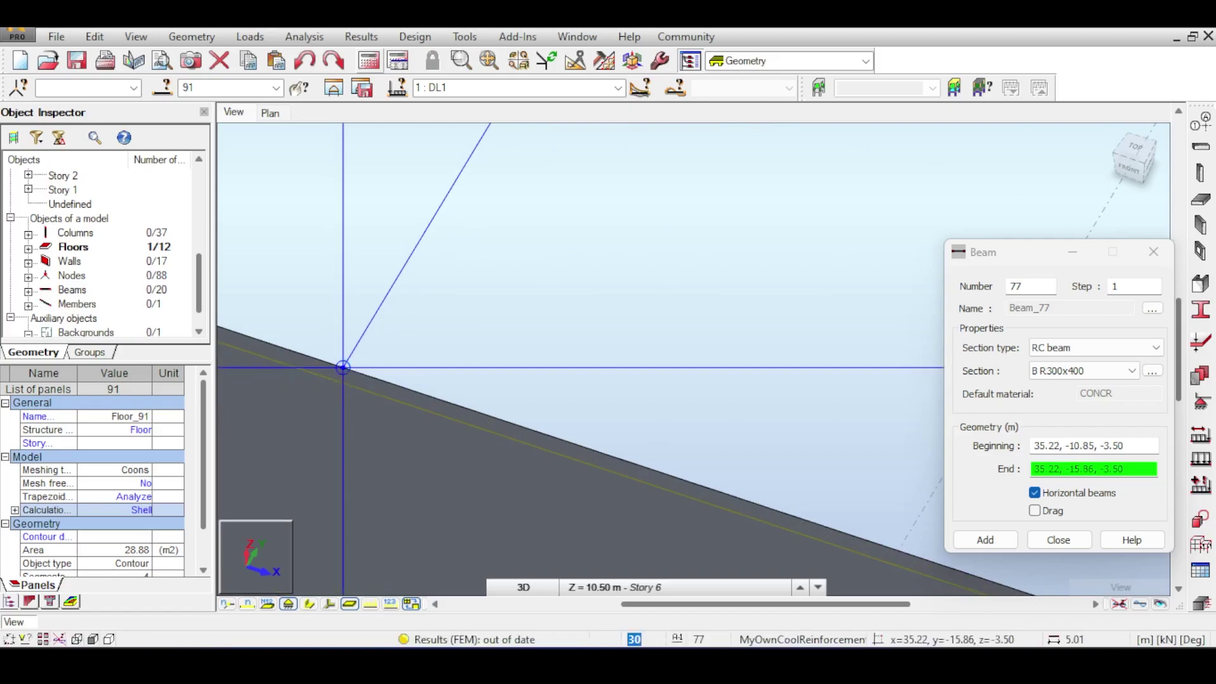
Check the completed beam layout and the meshed walls from the top, front and home views, clearing the current selection
left_click(1137, 159)
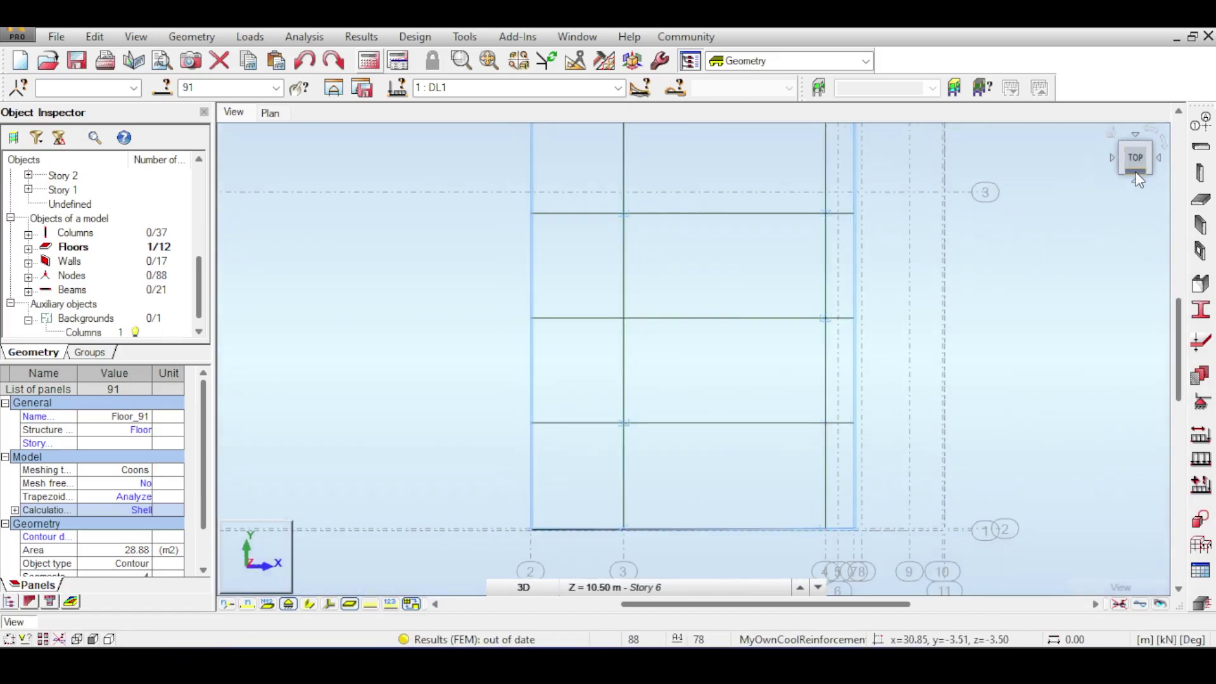
left_click(1135, 175)
left_click(1136, 172)
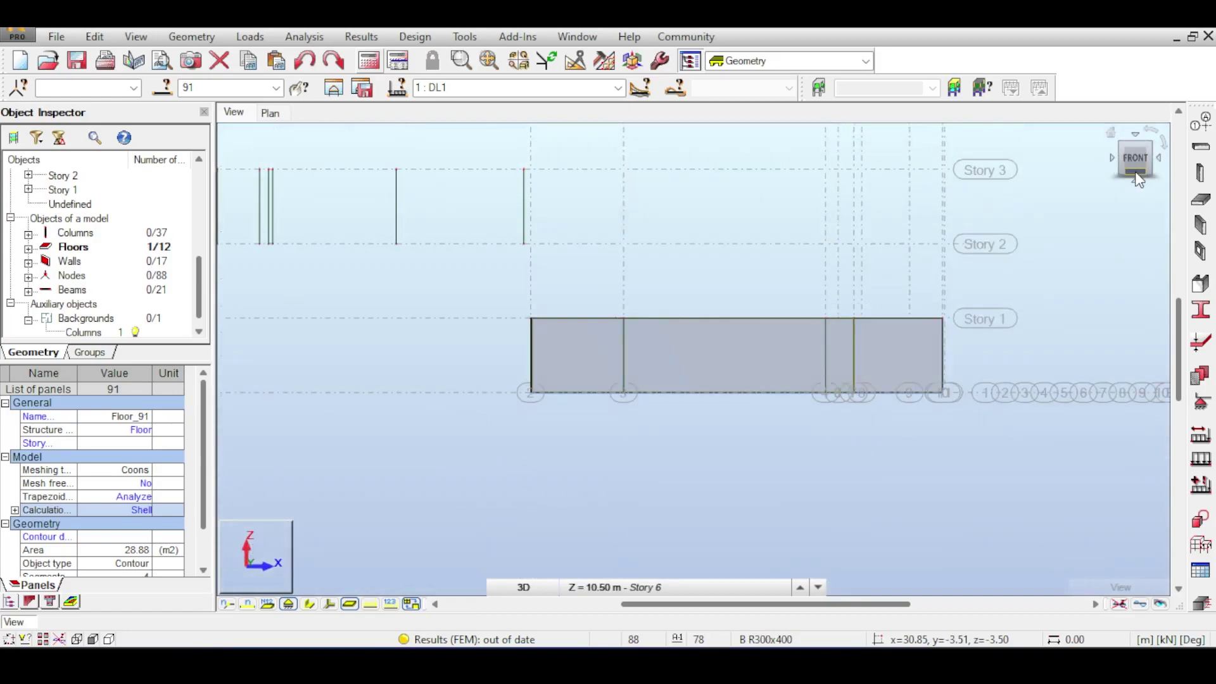
left_click(1111, 133)
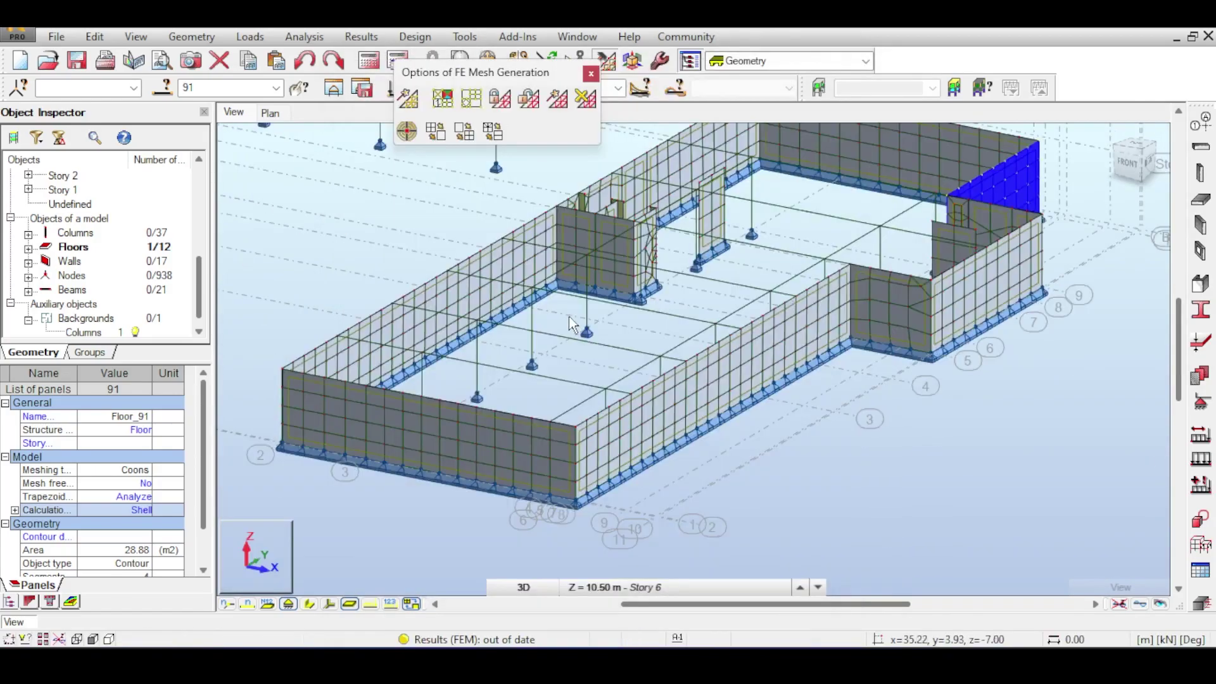
scroll(571, 325, "up", 2)
scroll(947, 272, "down", 2)
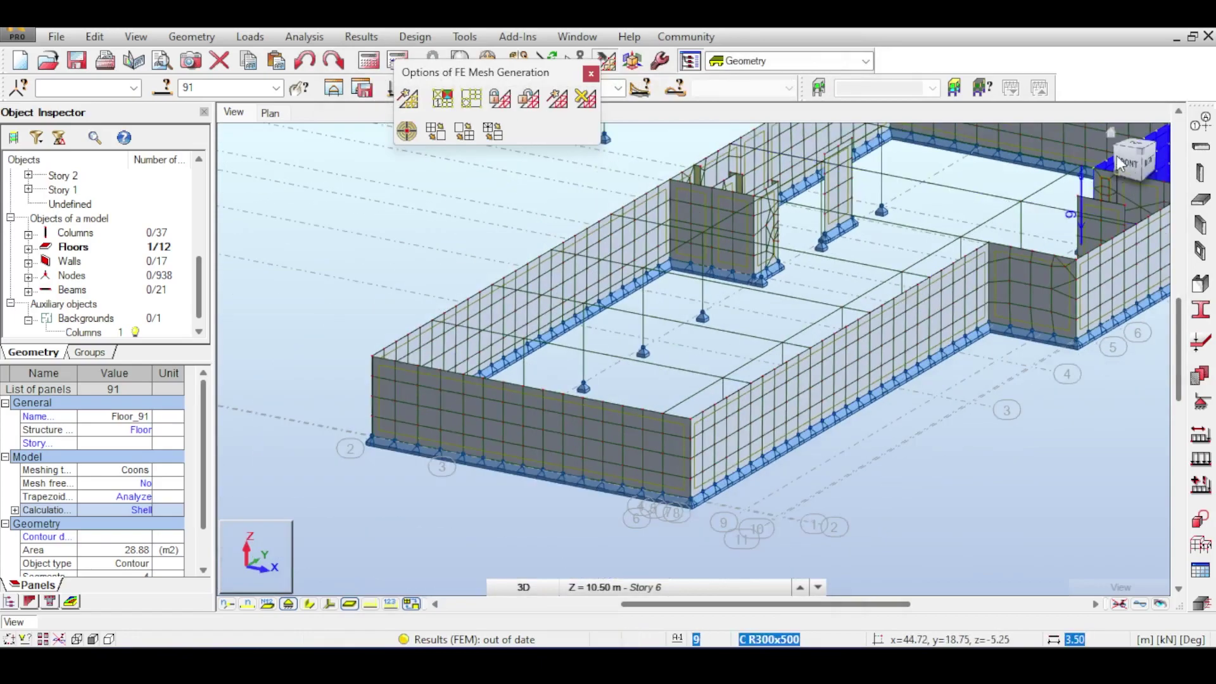
left_click(537, 207)
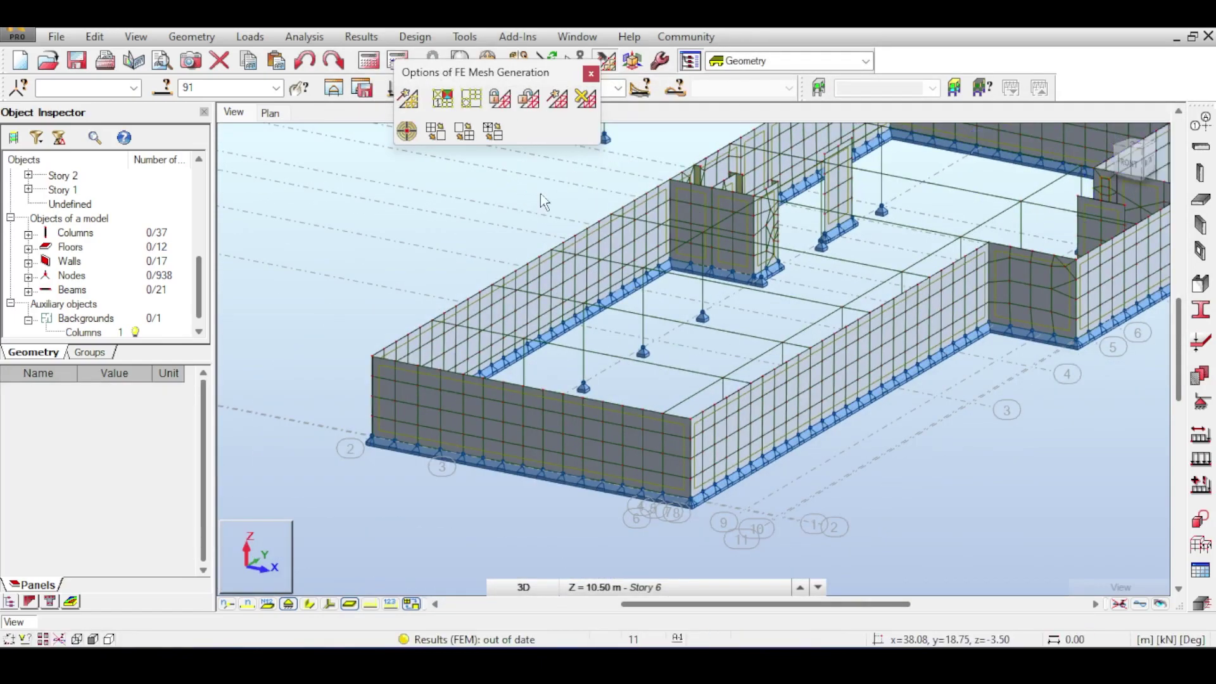
middle_click_drag(909, 190, 820, 248)
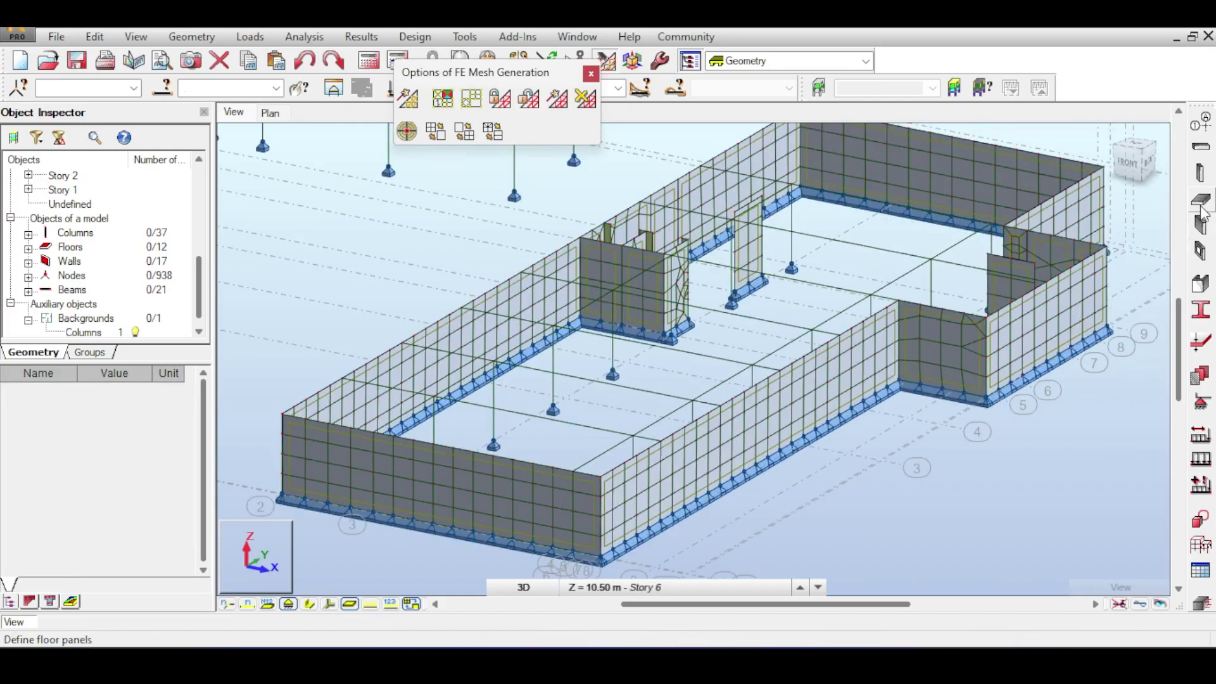
left_click(1200, 211)
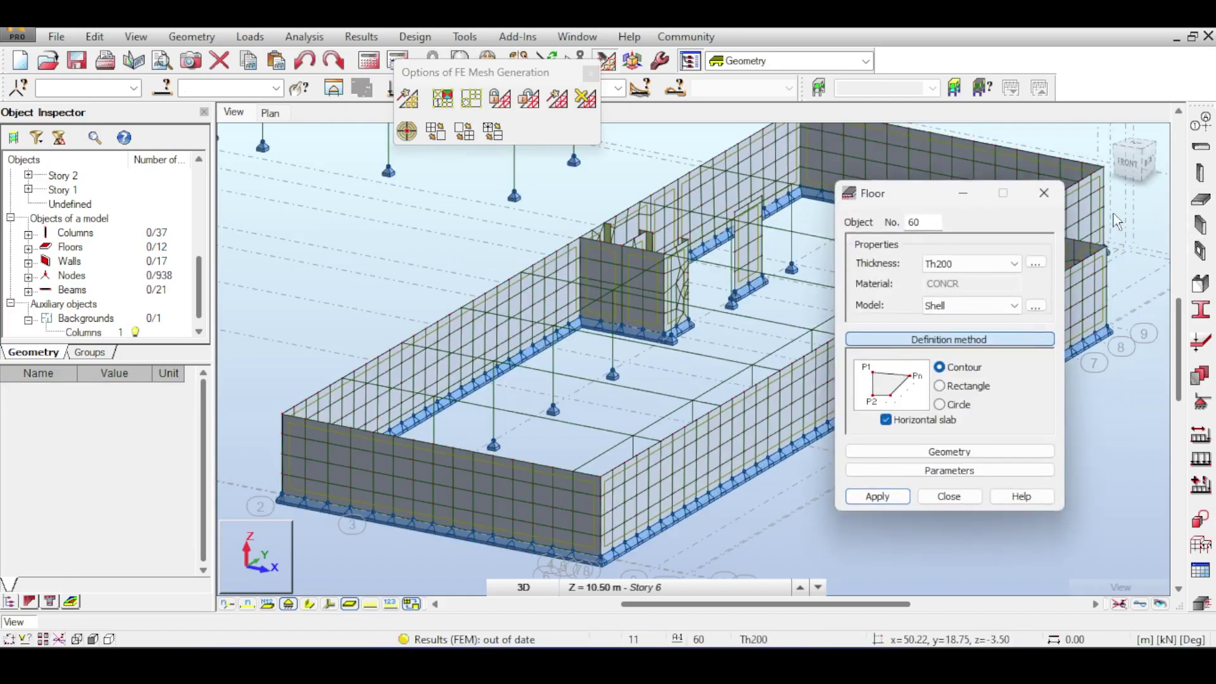
left_click(968, 265)
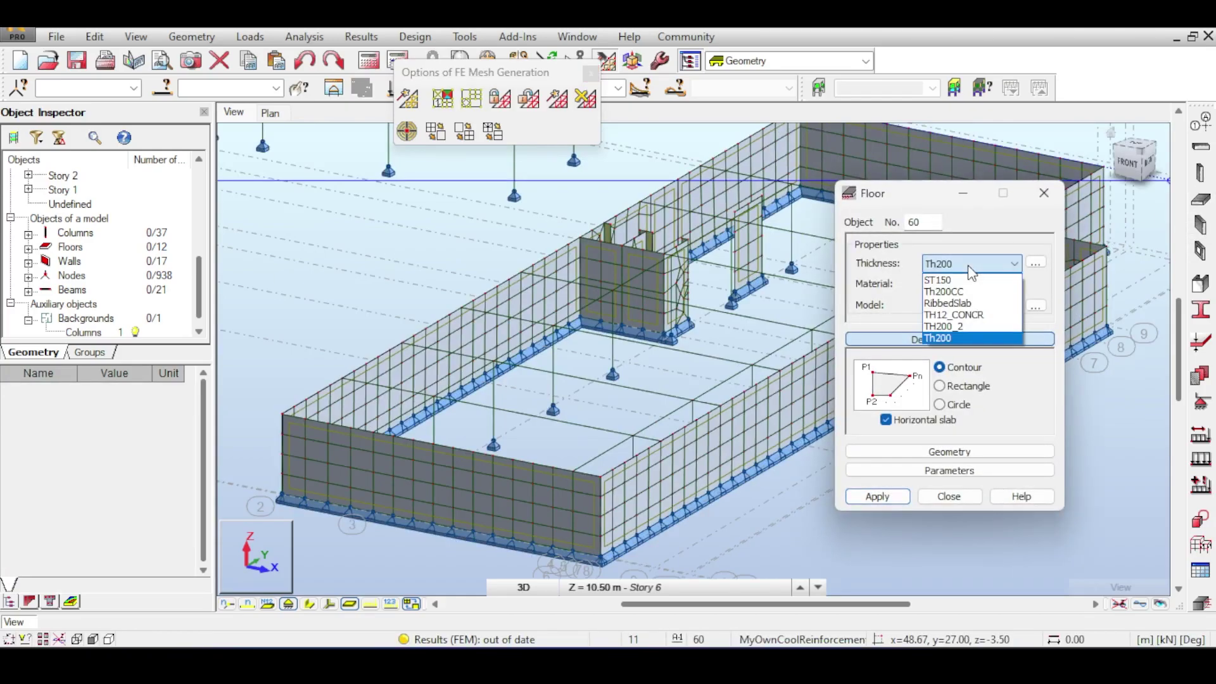
left_click(590, 70)
left_click(585, 75)
scroll(652, 272, "down", 2)
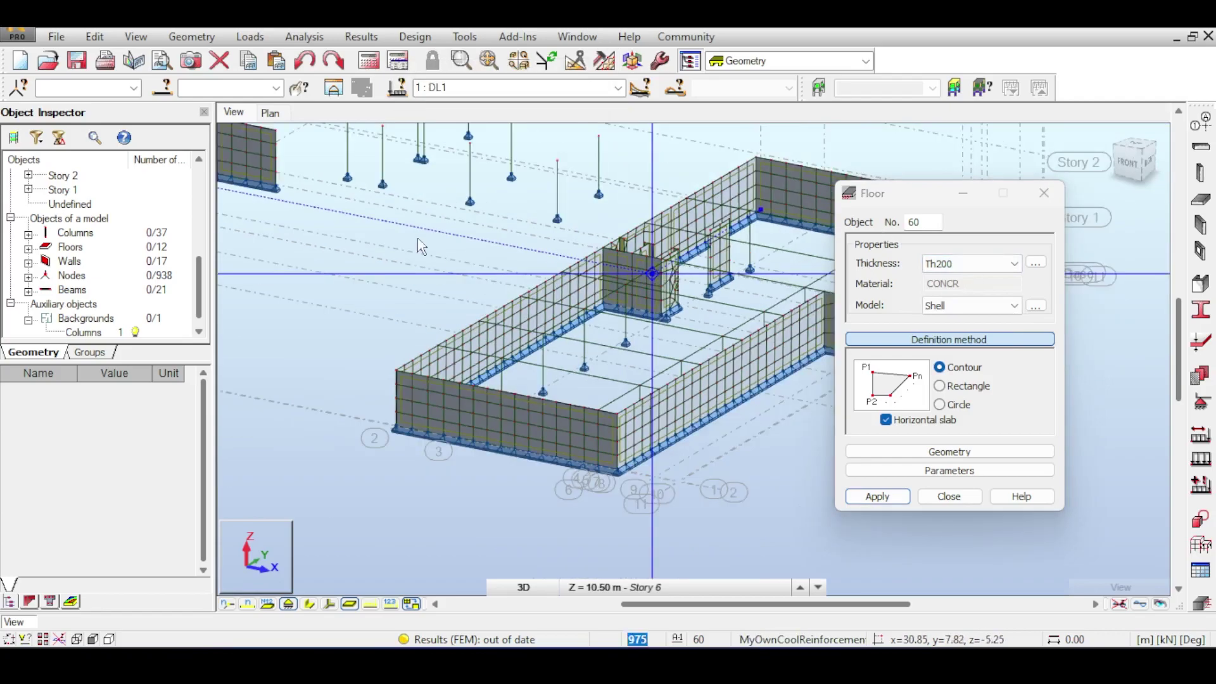
scroll(680, 293, "down", 1)
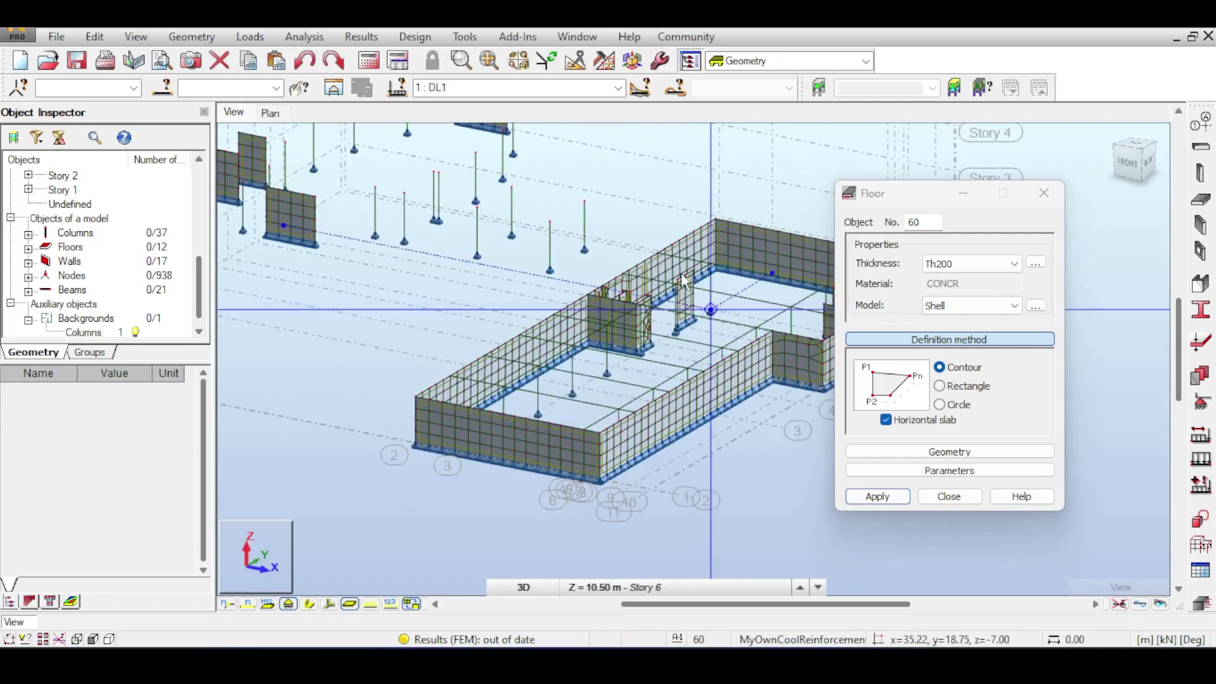
middle_click_drag(709, 324, 656, 314)
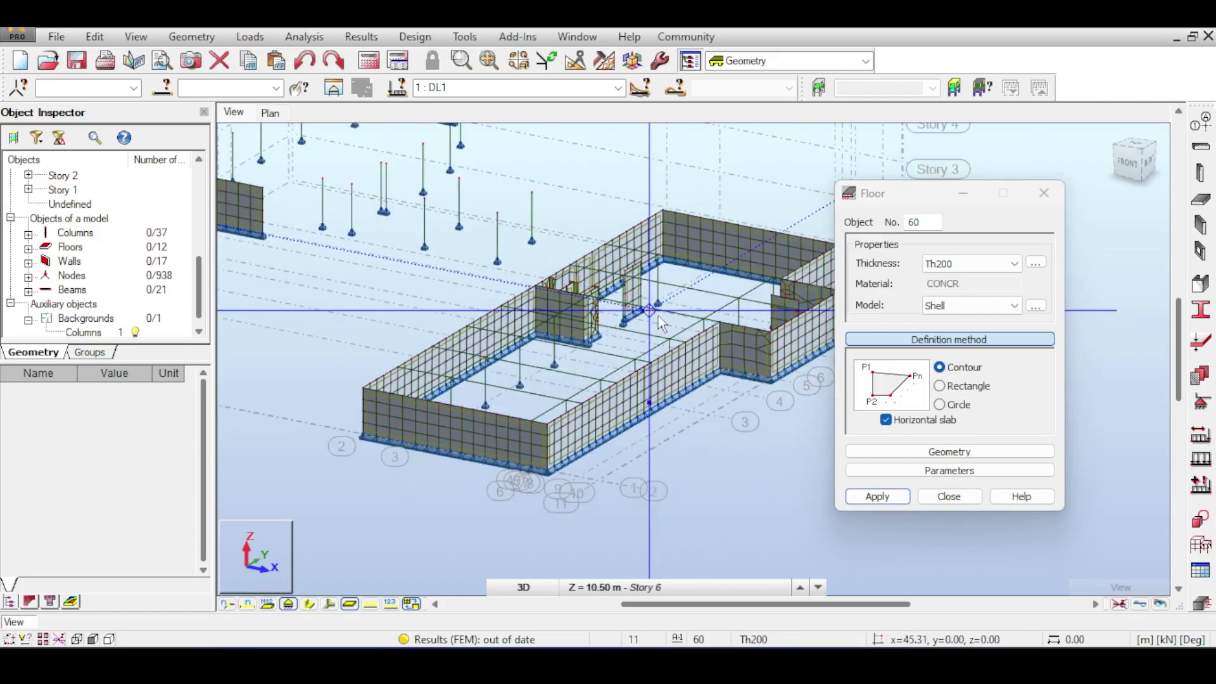
scroll(656, 323, "up", 3)
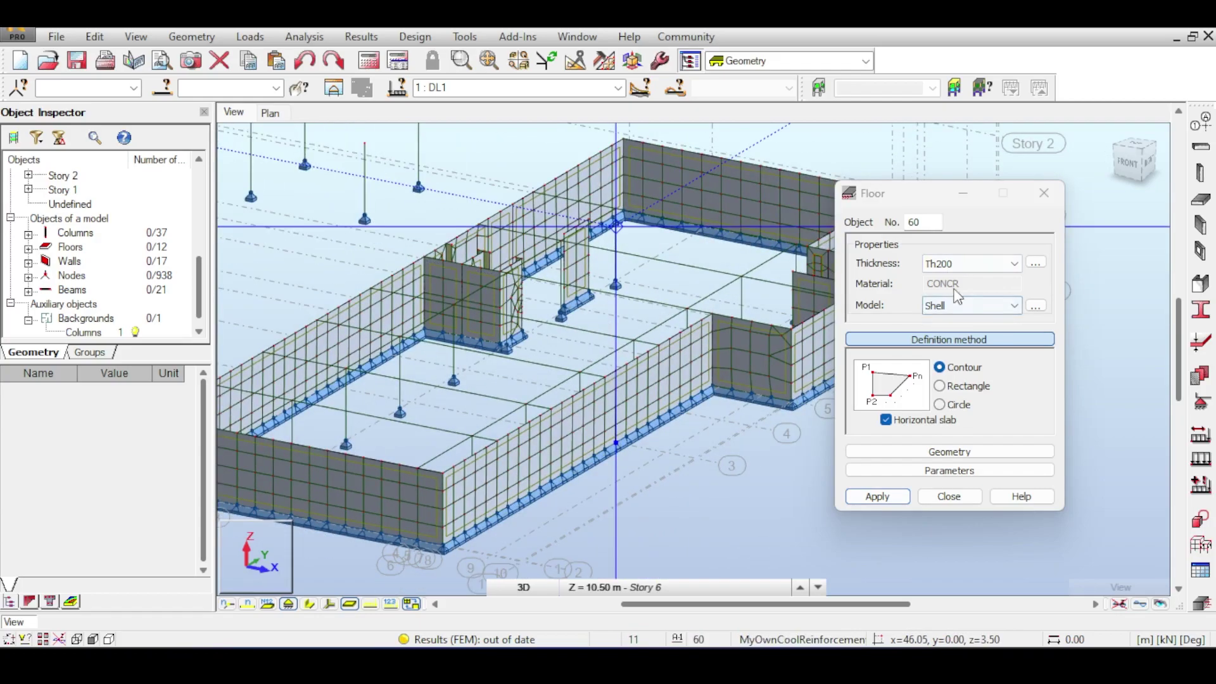
left_click(1003, 312)
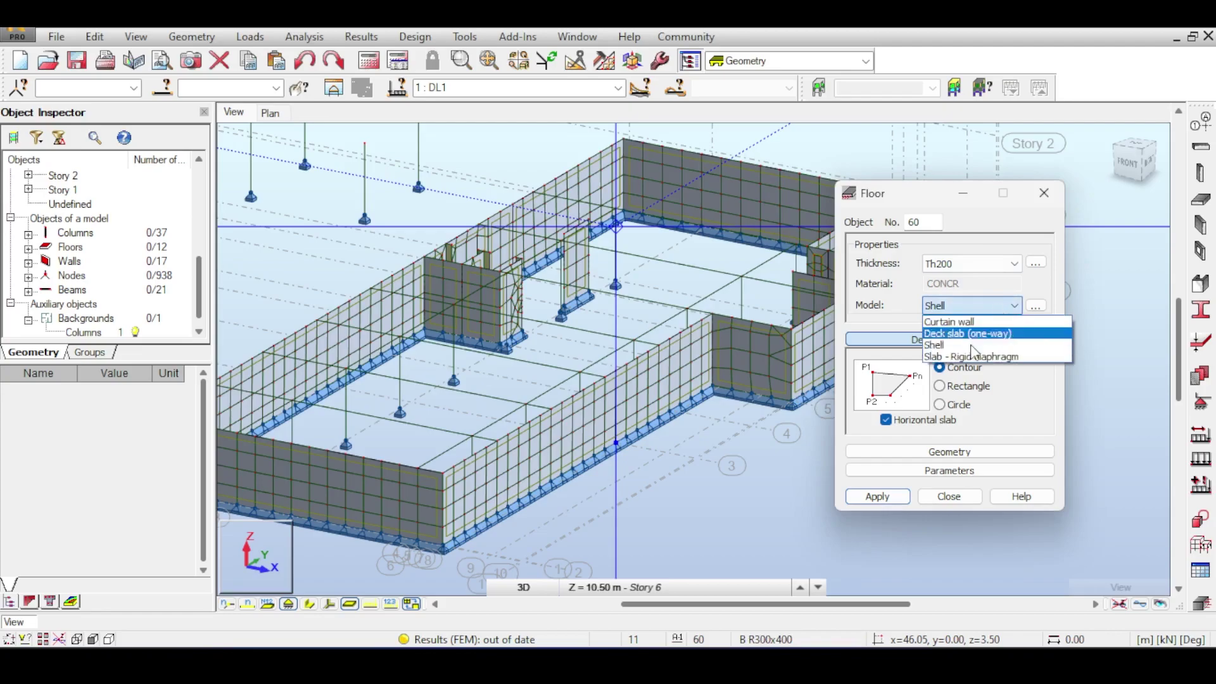
left_click(967, 349)
middle_click_drag(404, 429, 684, 371)
left_click(939, 387)
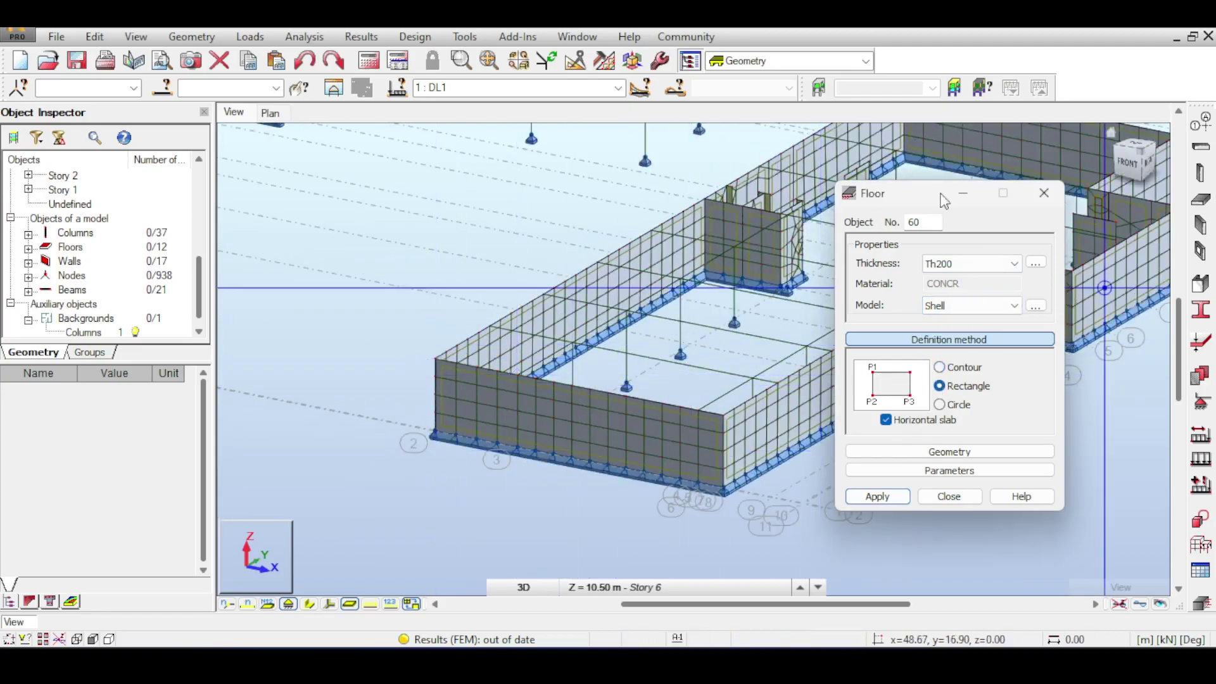
middle_click_drag(751, 290, 671, 263)
scroll(671, 263, "up", 1)
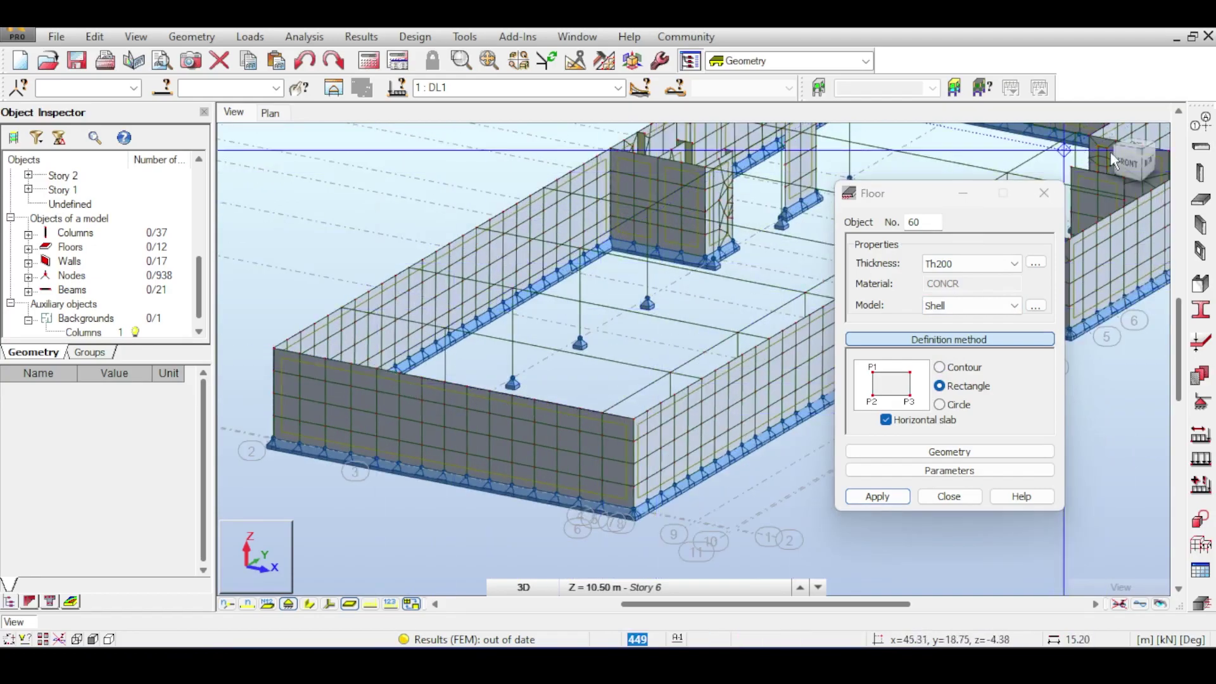
left_click_drag(1136, 154, 1147, 170)
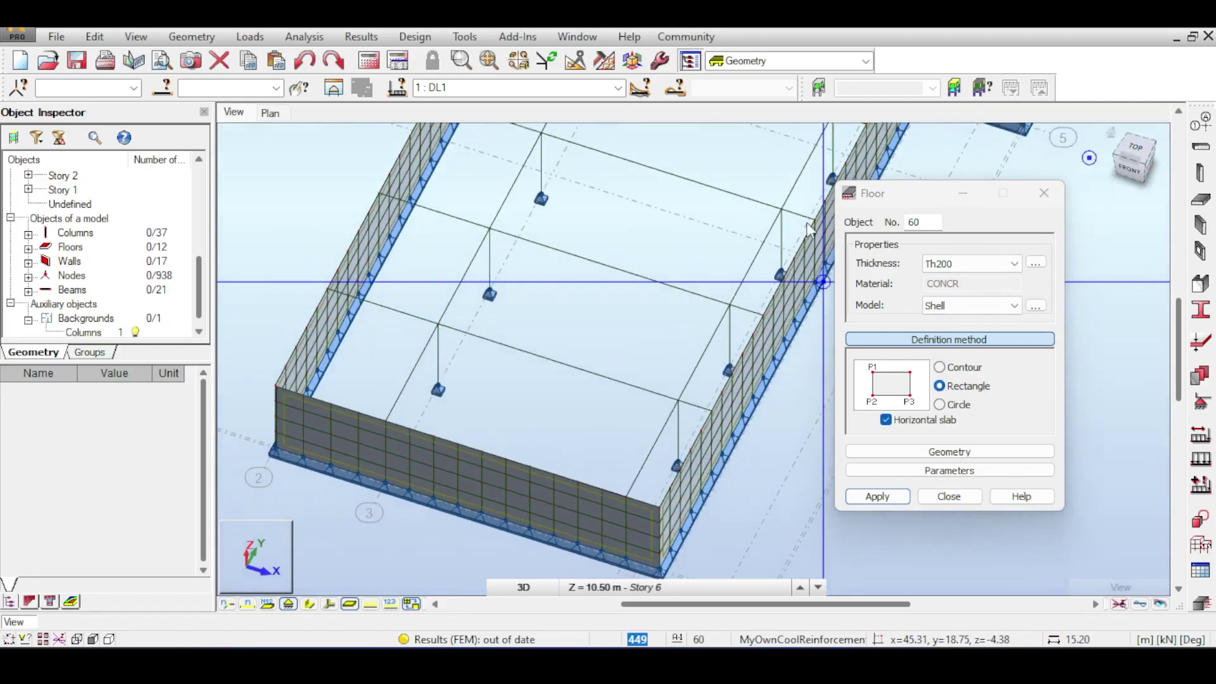
Delete the FE mesh from all floor and wall panels, close the floor definition and clear the selection
left_click(611, 64)
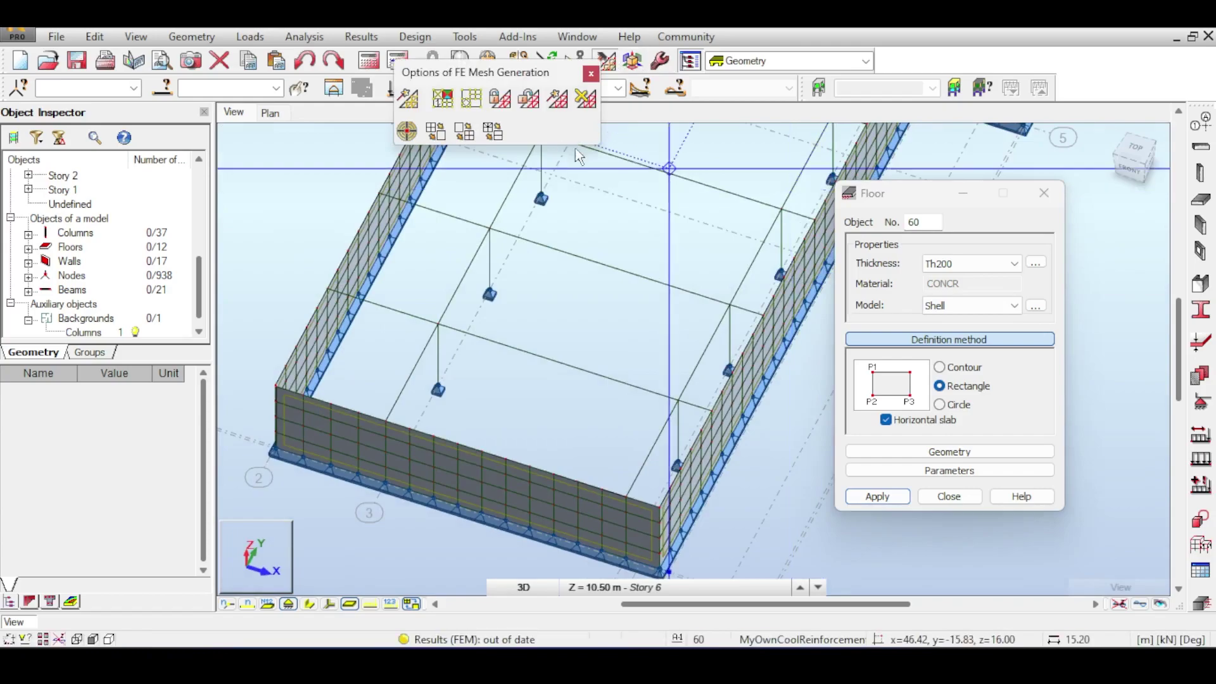
left_click(586, 98)
left_click(672, 380)
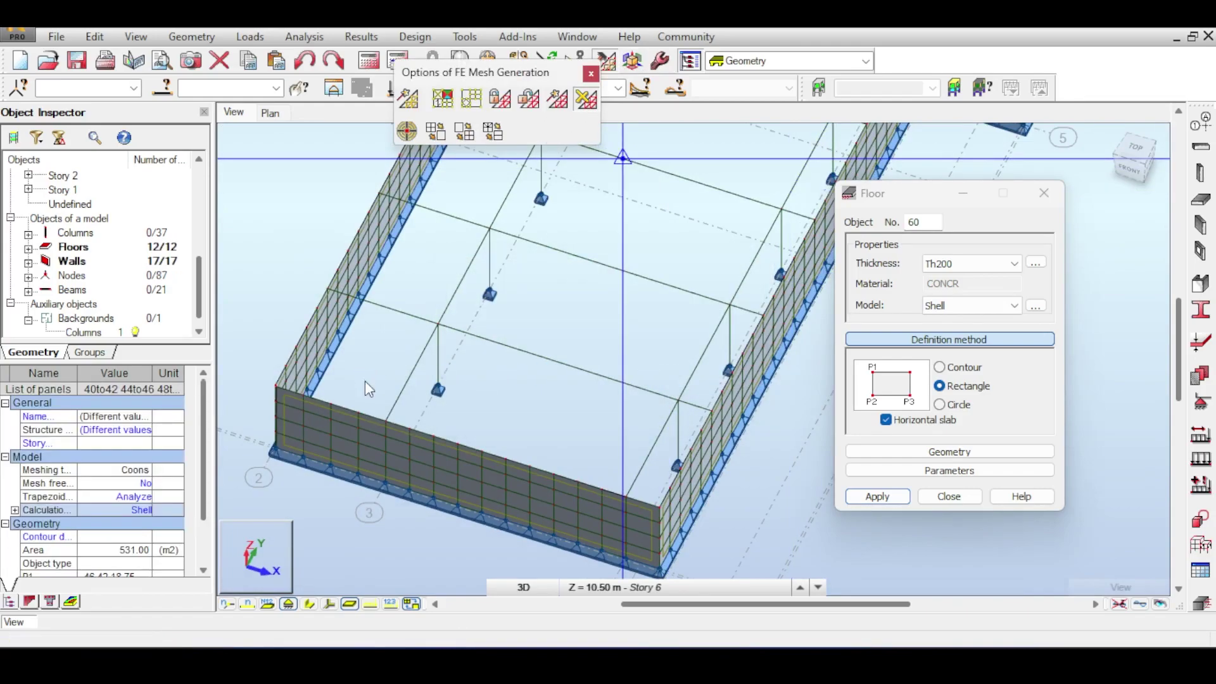
scroll(411, 347, "up", 3)
scroll(411, 347, "up", 2)
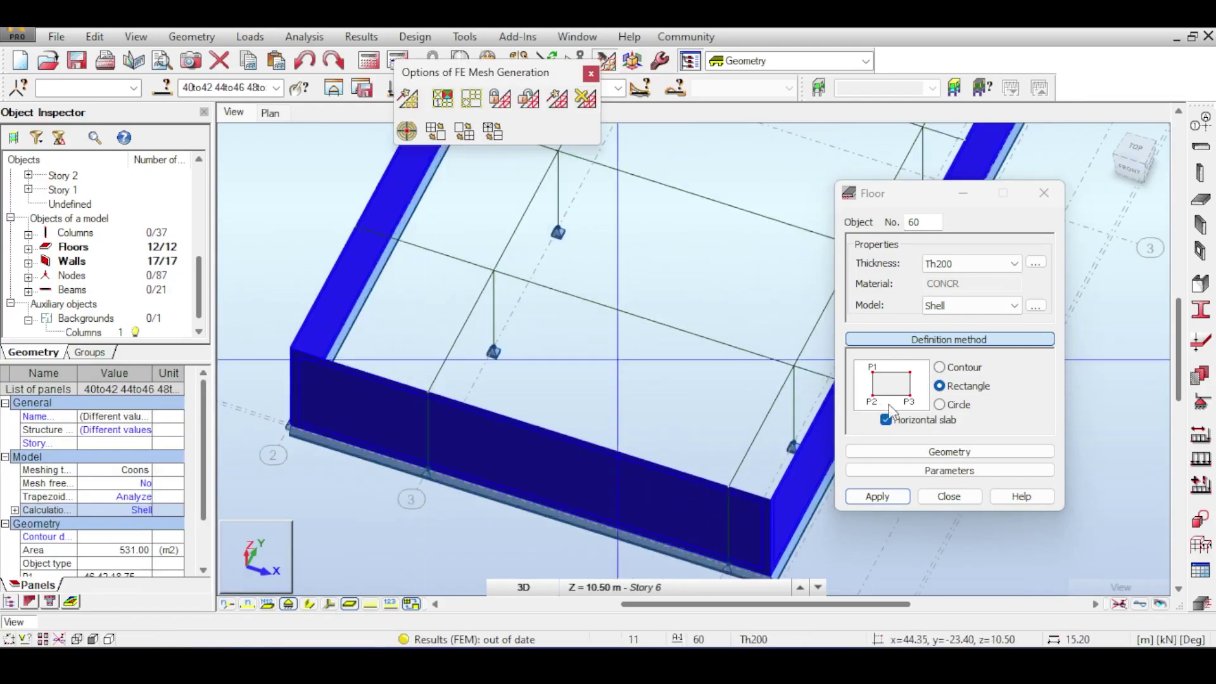
scroll(290, 349, "up", 5)
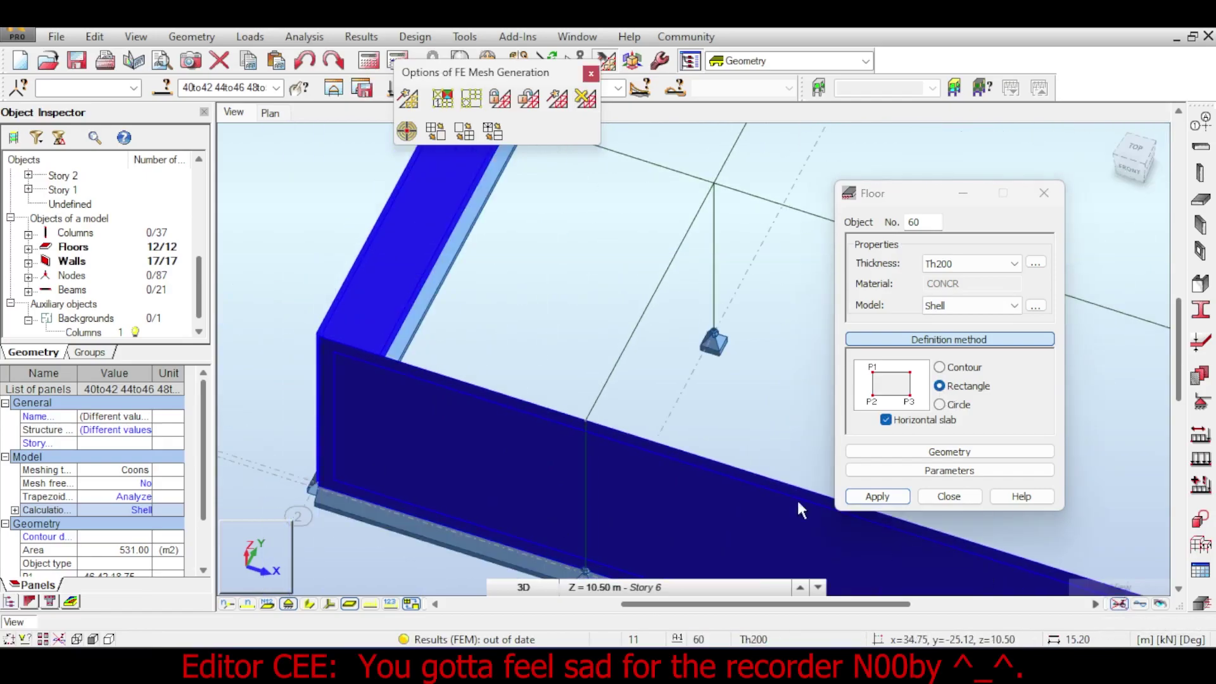
left_click(948, 497)
left_click(752, 369)
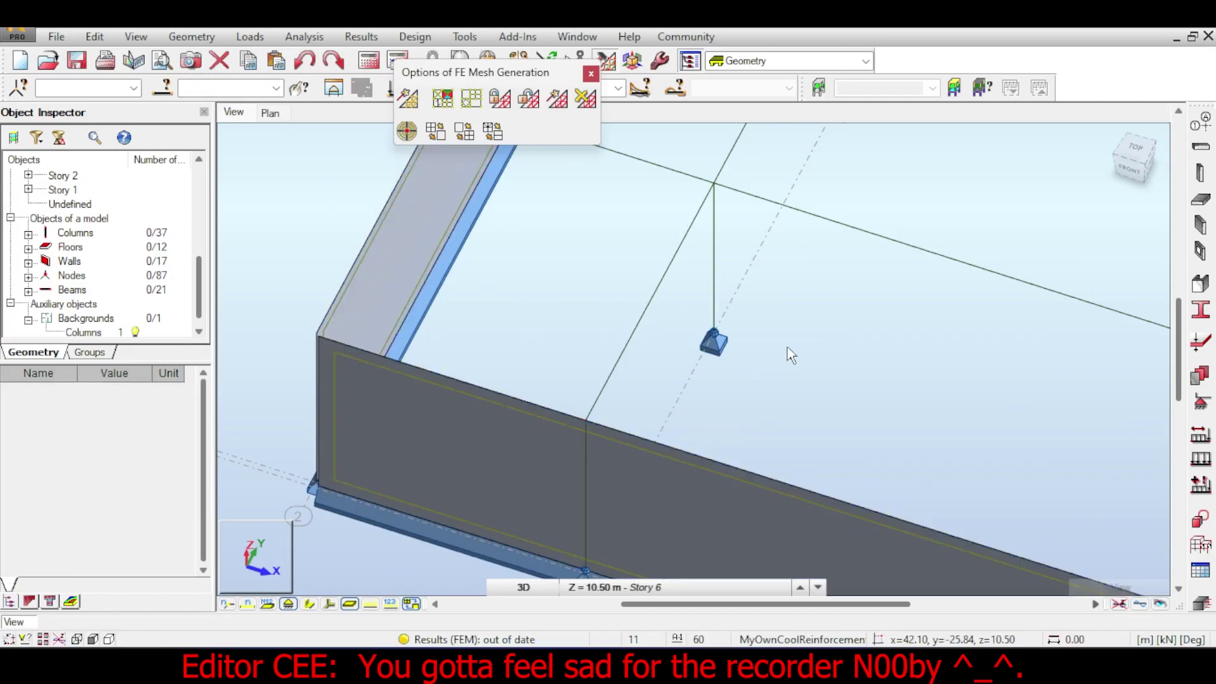
Examine how the end wall meets the long wall at the axis 2 corner, including from directly above
scroll(752, 370, "down", 2)
scroll(561, 370, "up", 5)
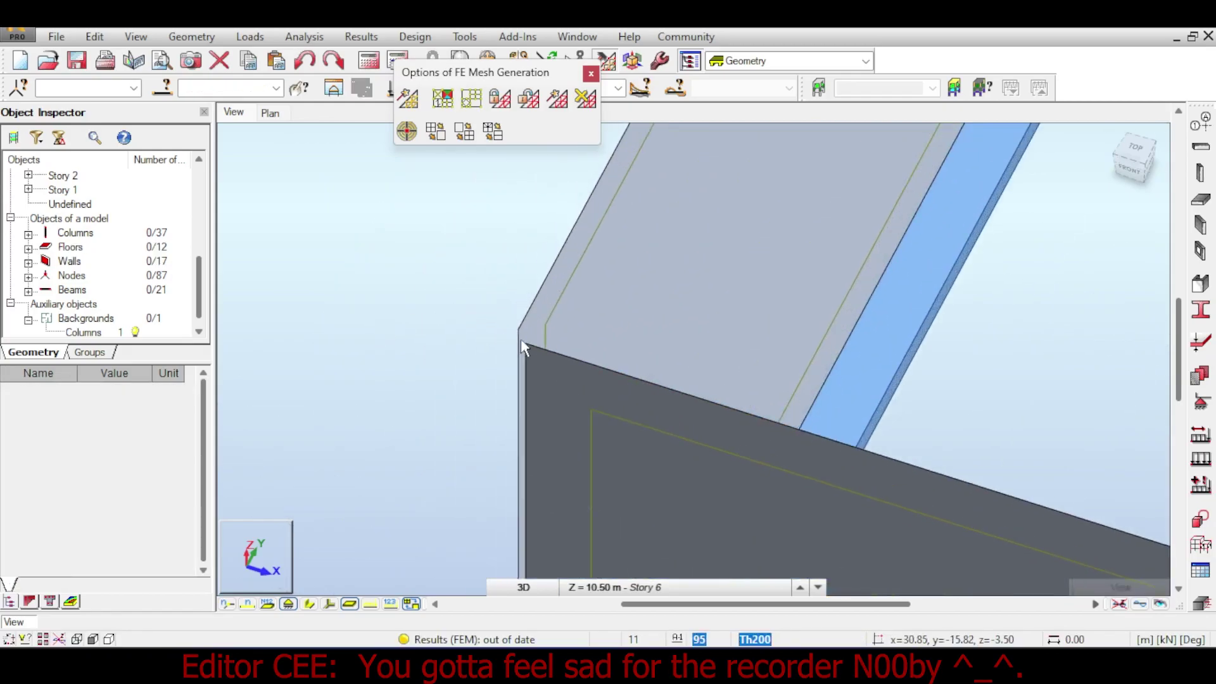
scroll(520, 339, "down", 6)
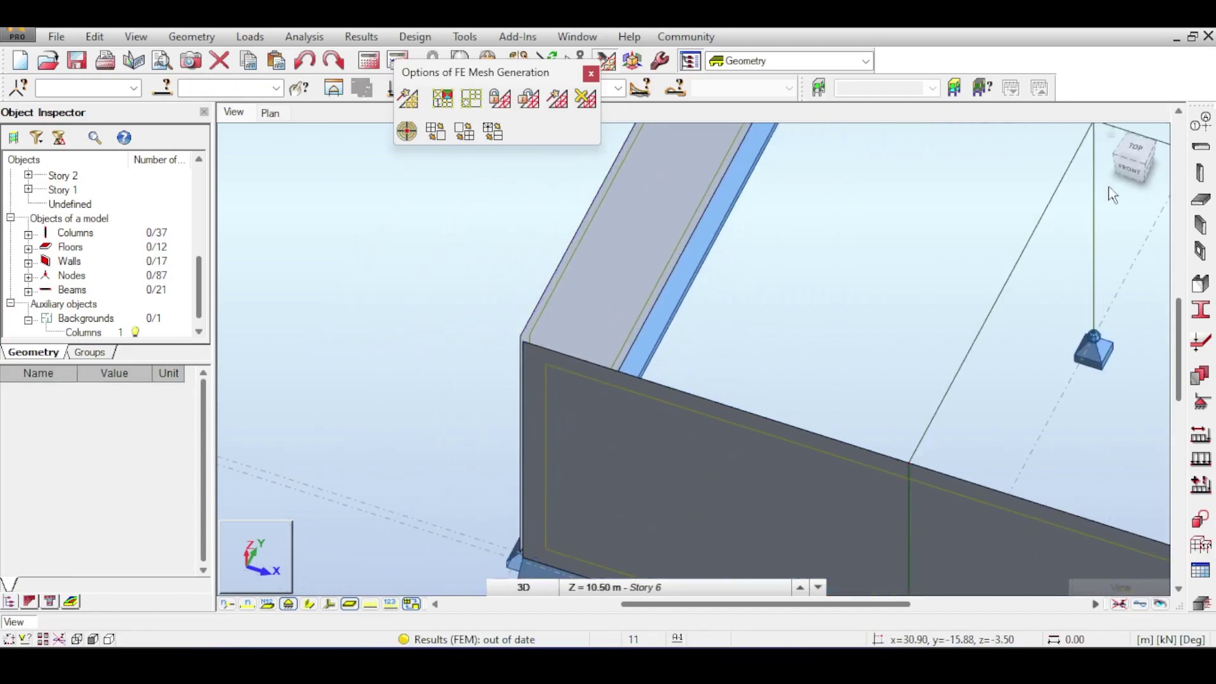
left_click(1136, 152)
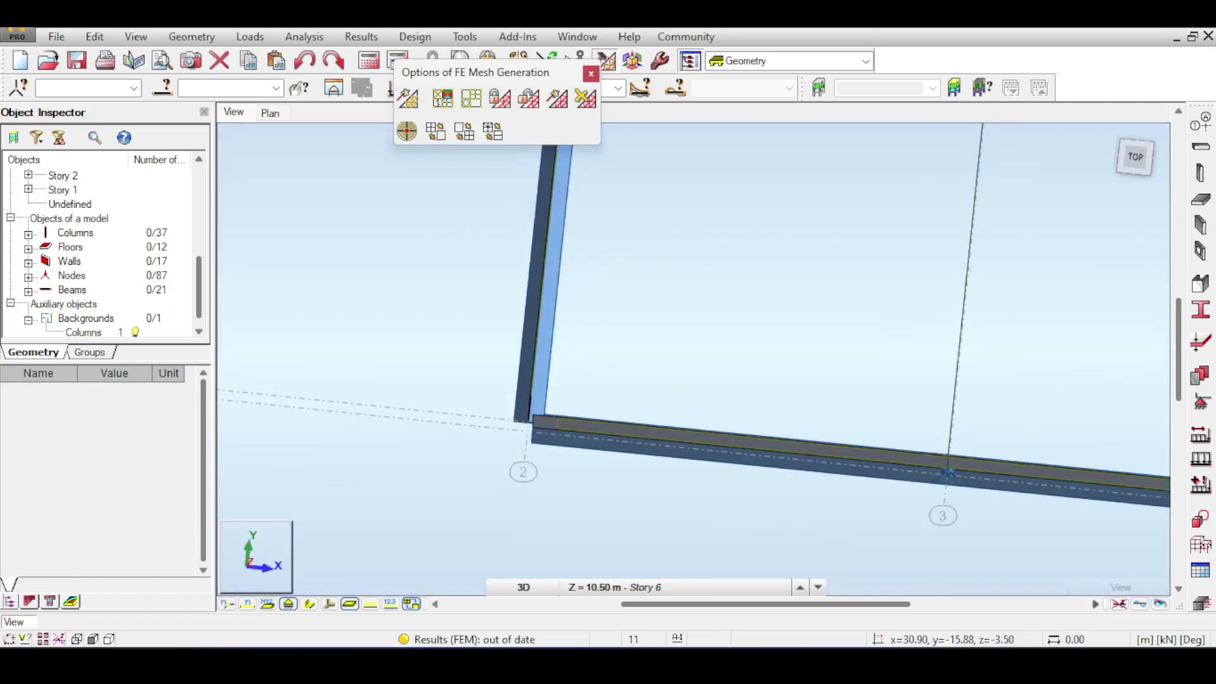
scroll(573, 389, "up", 4)
scroll(574, 389, "up", 3)
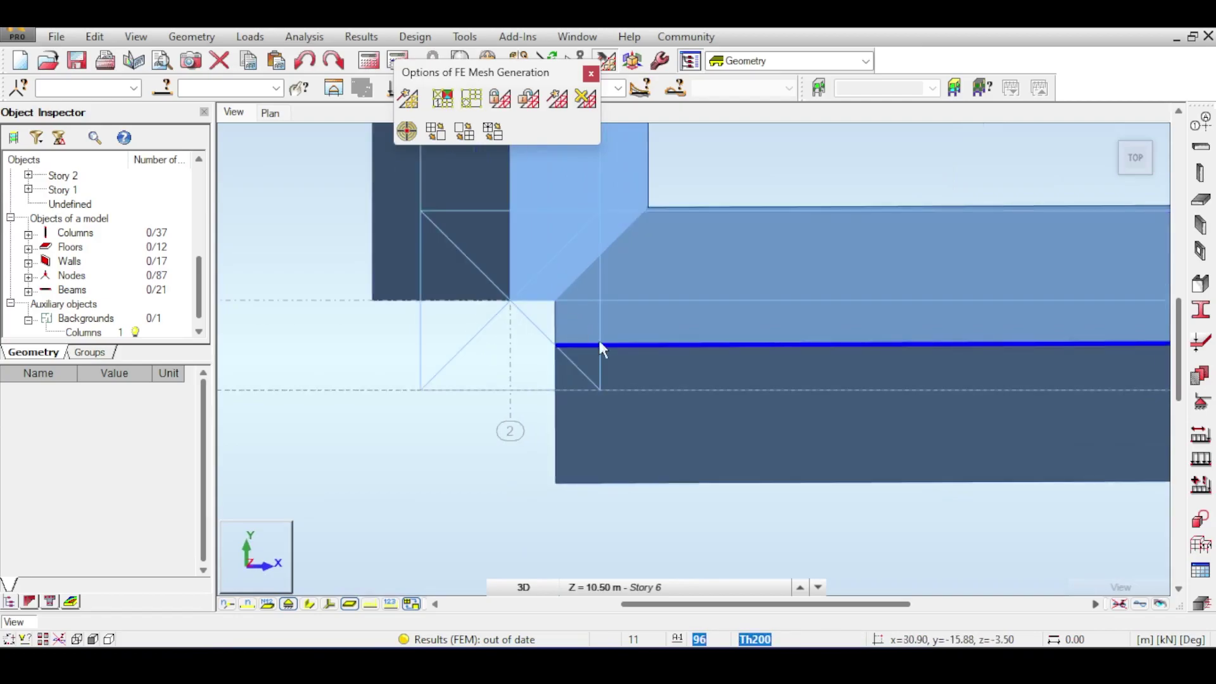
scroll(699, 329, "down", 8)
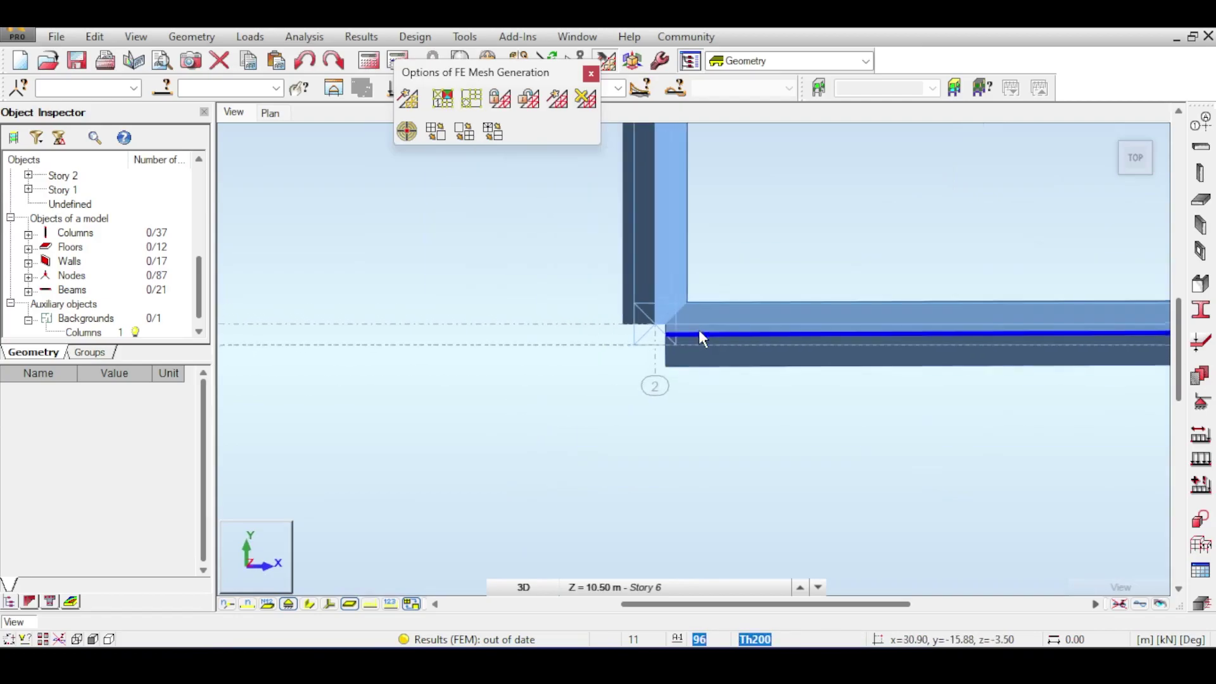
middle_click_drag(881, 335, 581, 359)
scroll(582, 359, "up", 8)
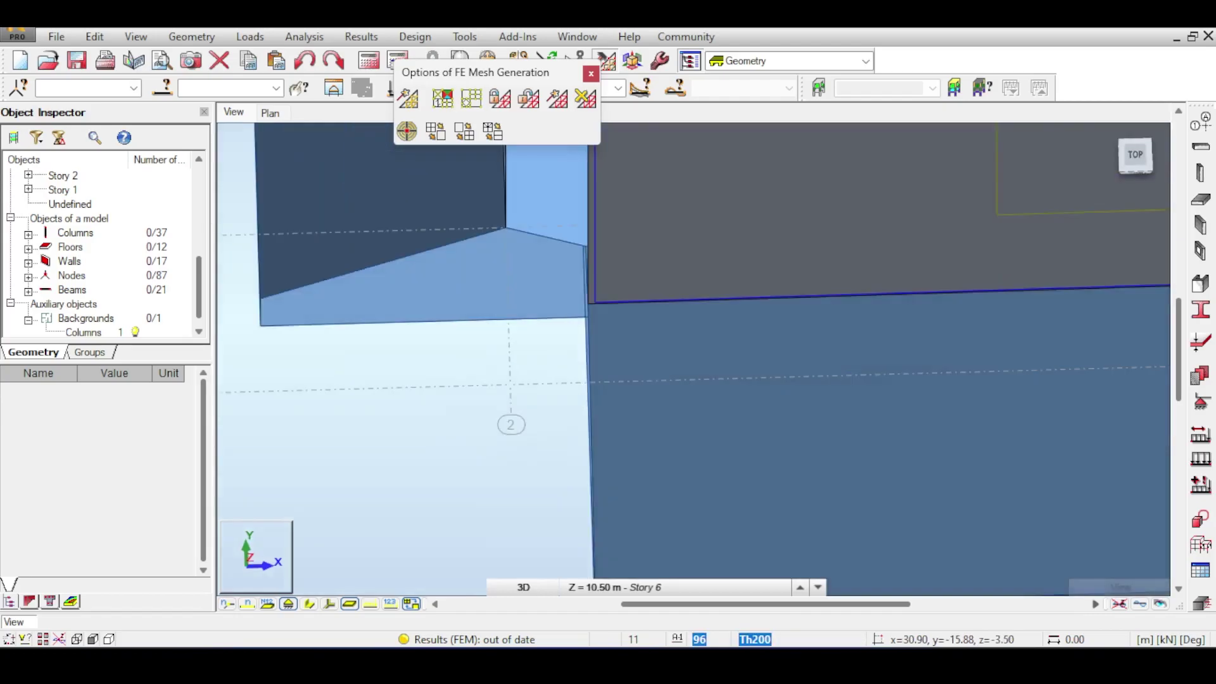
Move the two end-wall nodes on the axis 3 column line by a translation vector of 0.00, 0.05, 0.00 m
left_click(595, 302)
middle_click_drag(595, 302, 600, 298, "shift")
scroll(735, 348, "up", 5)
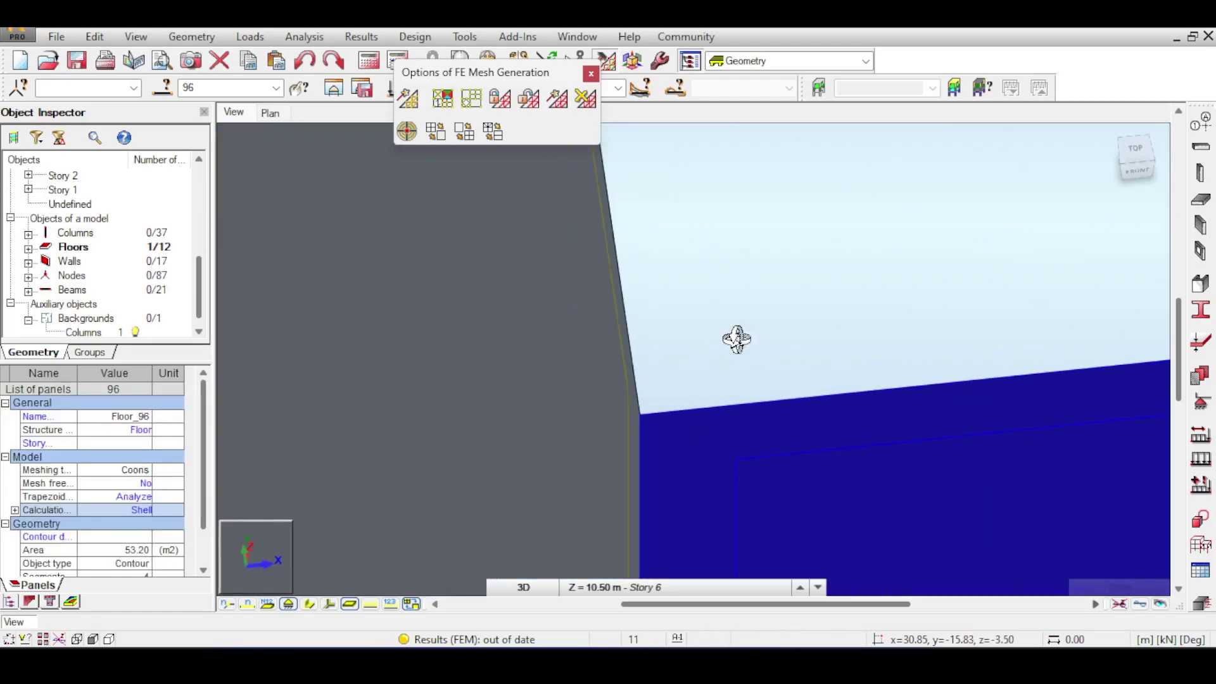
left_click(735, 347)
scroll(833, 334, "down", 8)
left_click(795, 333)
middle_click_drag(643, 215, 561, 263)
left_click(569, 253)
left_click(597, 272)
scroll(597, 271, "down", 5)
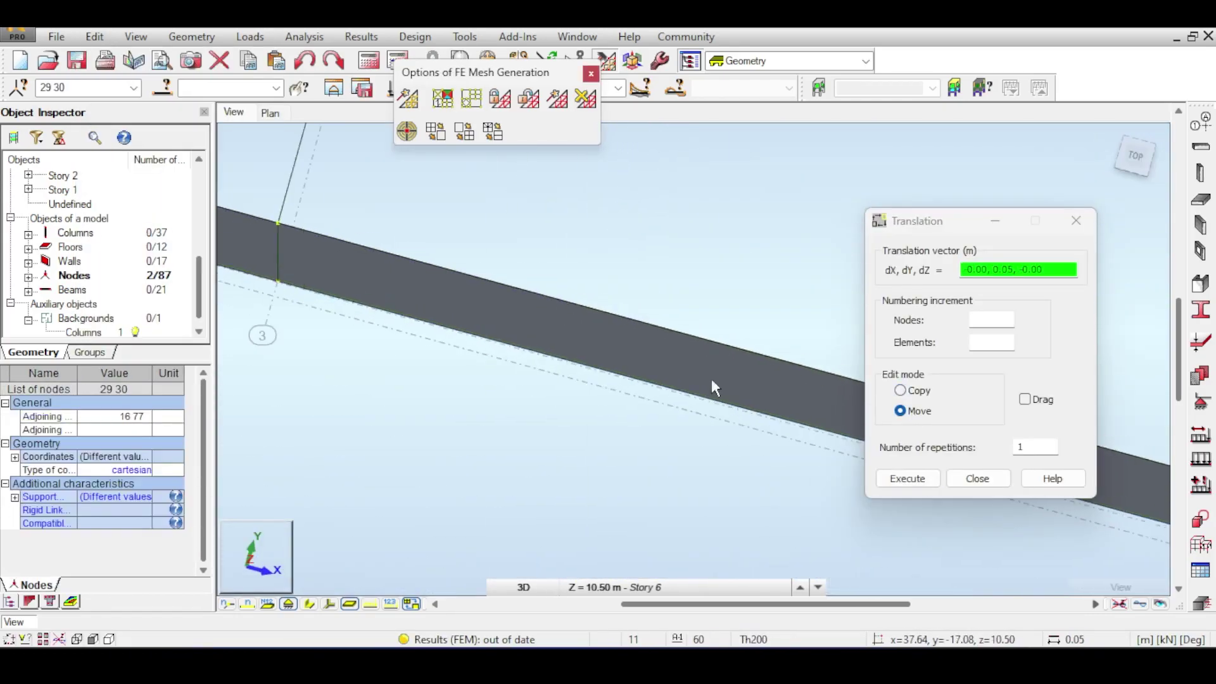
Move the two end-wall nodes on the column line near axis 4 into line with the end wall using Translation
scroll(500, 266, "up", 5)
left_click(499, 266)
scroll(510, 247, "up", 3)
left_click(524, 209)
scroll(708, 369, "down", 10)
middle_click_drag(849, 357, 908, 371)
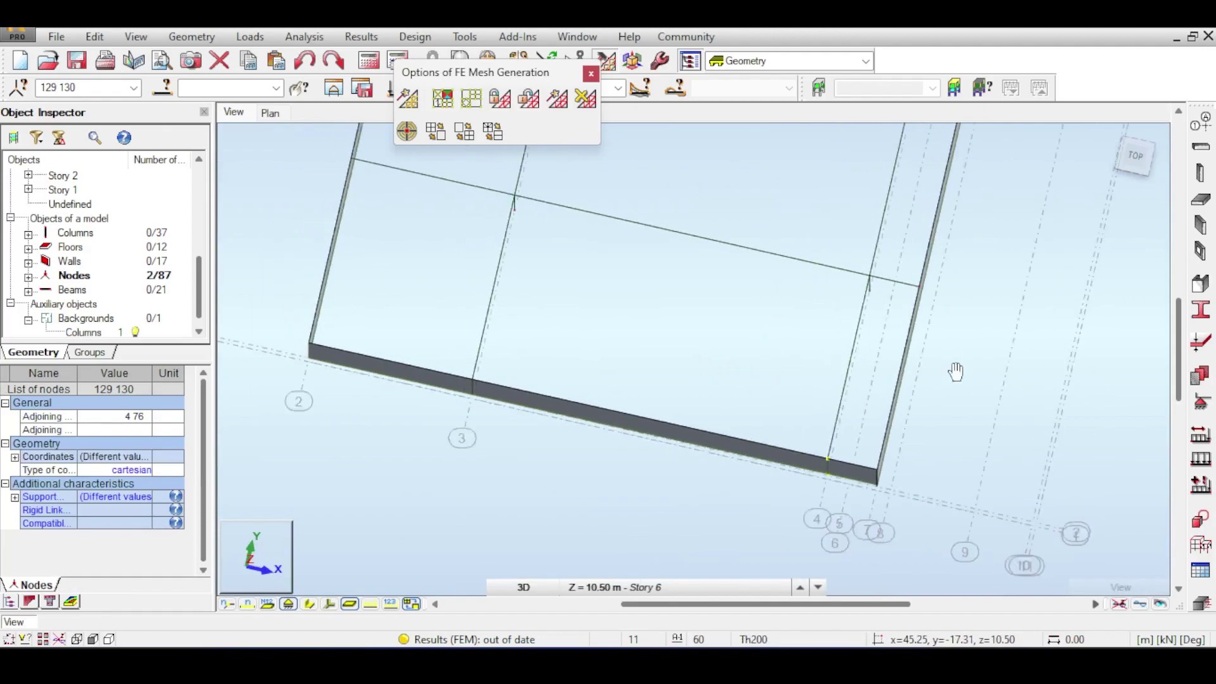
Start a horizontal floor slab with thickness Th200 and the Contour definition method, closing the FE mesh options
left_click(1206, 209)
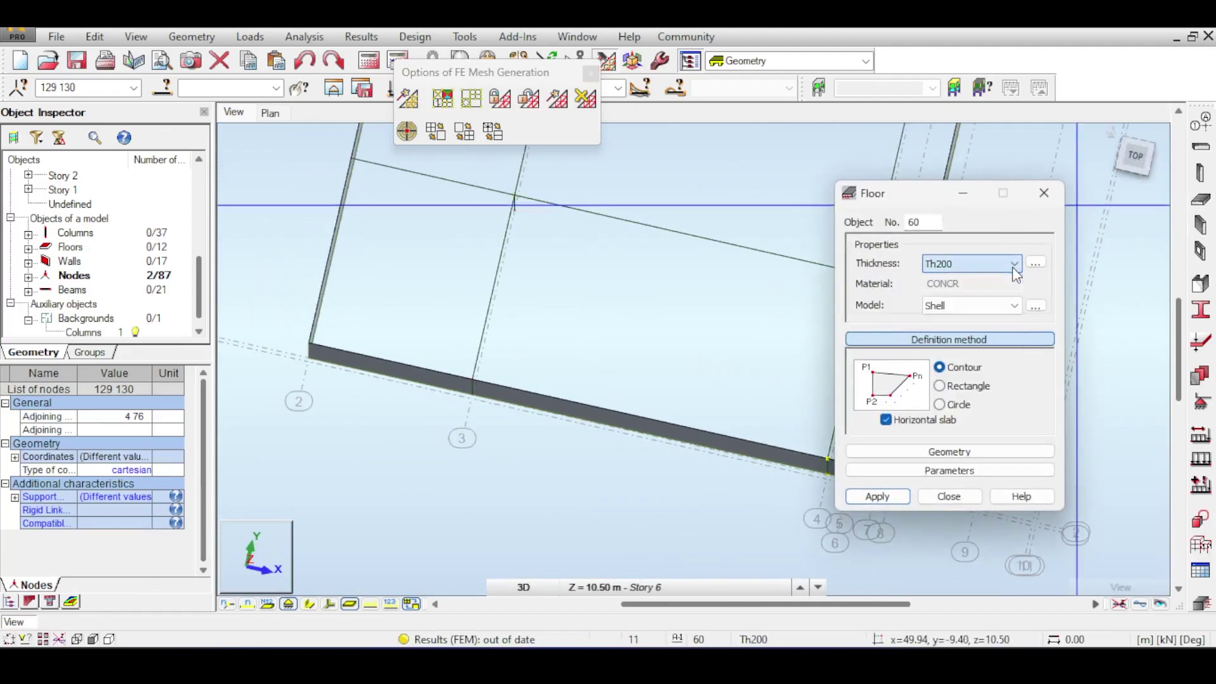
left_click(1036, 263)
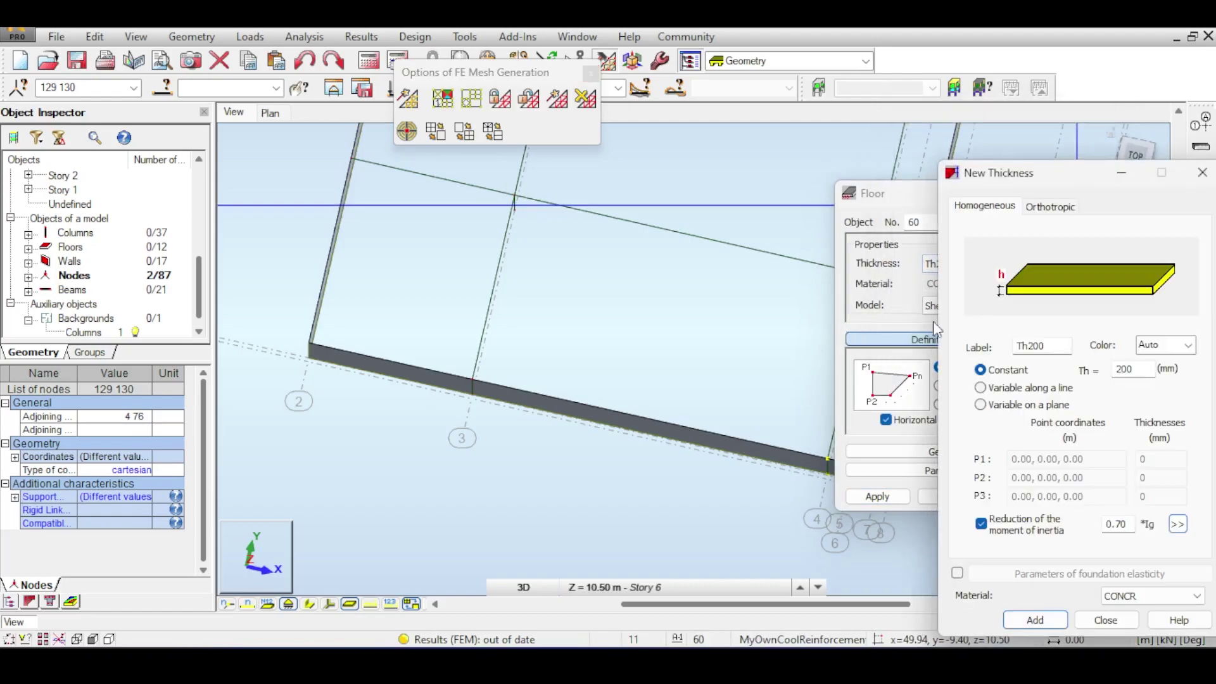
left_click(591, 72)
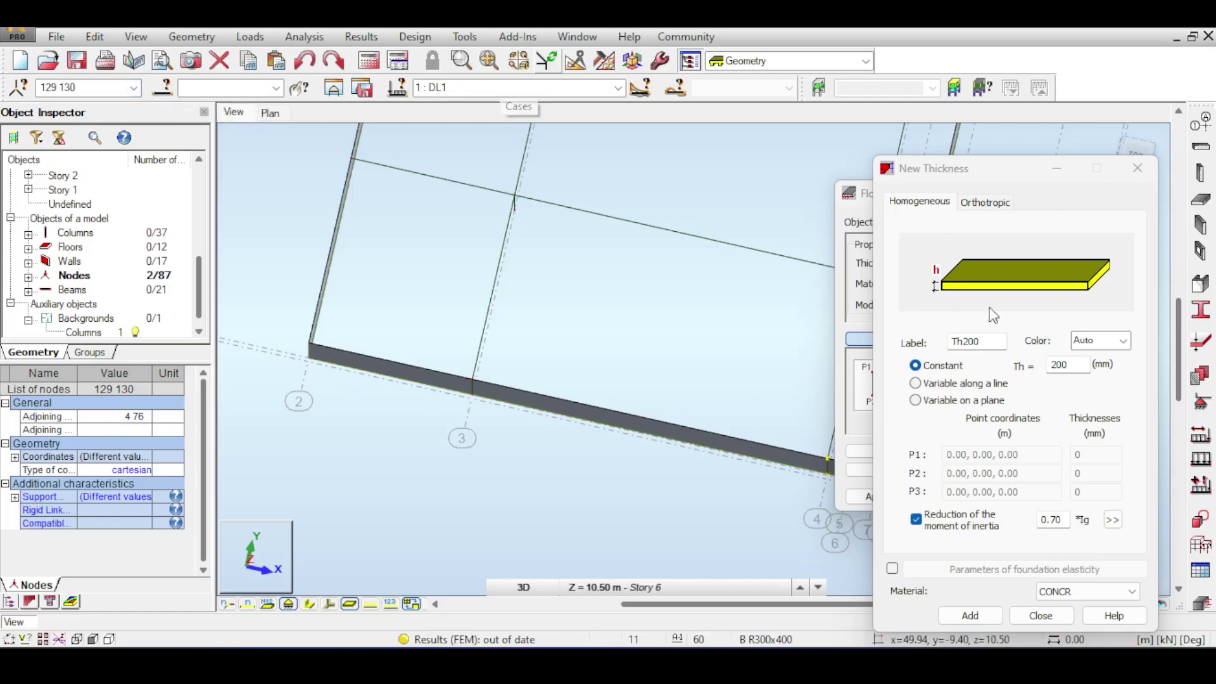
left_click(1137, 168)
scroll(332, 347, "up", 5)
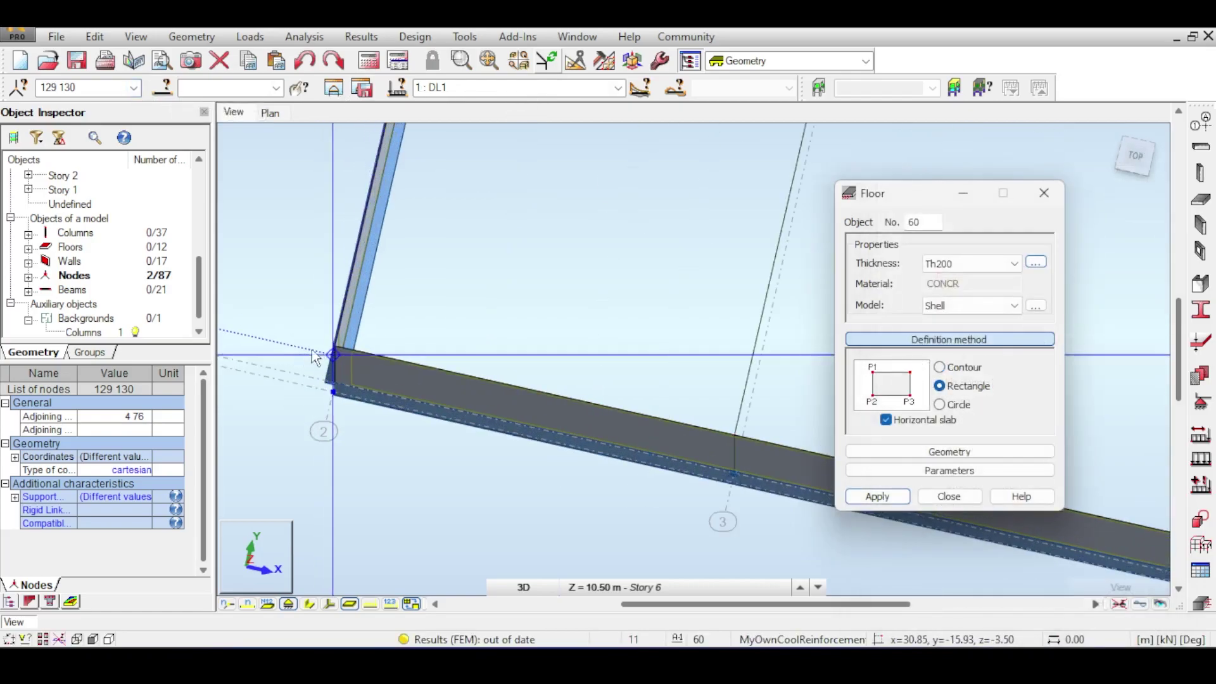
left_click(964, 369)
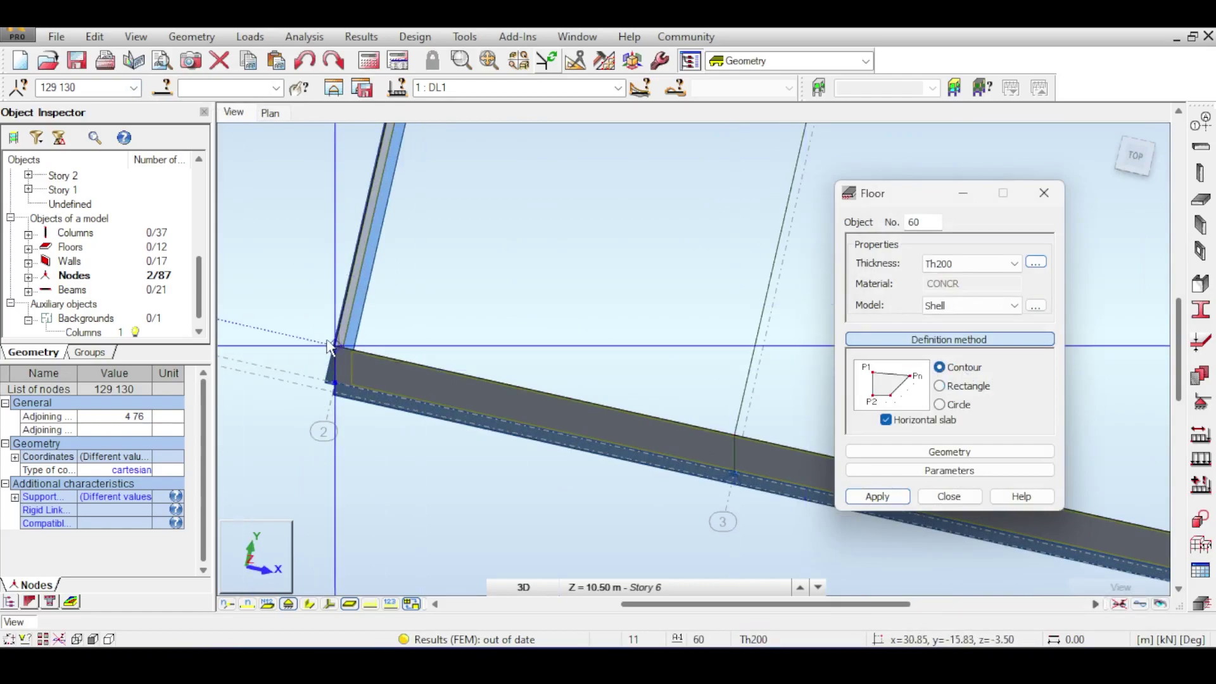
Outline Th200 contour floor panels in the bay along the end wall, from axis 2 to axis 3 and on towards axis 4
left_click(337, 344)
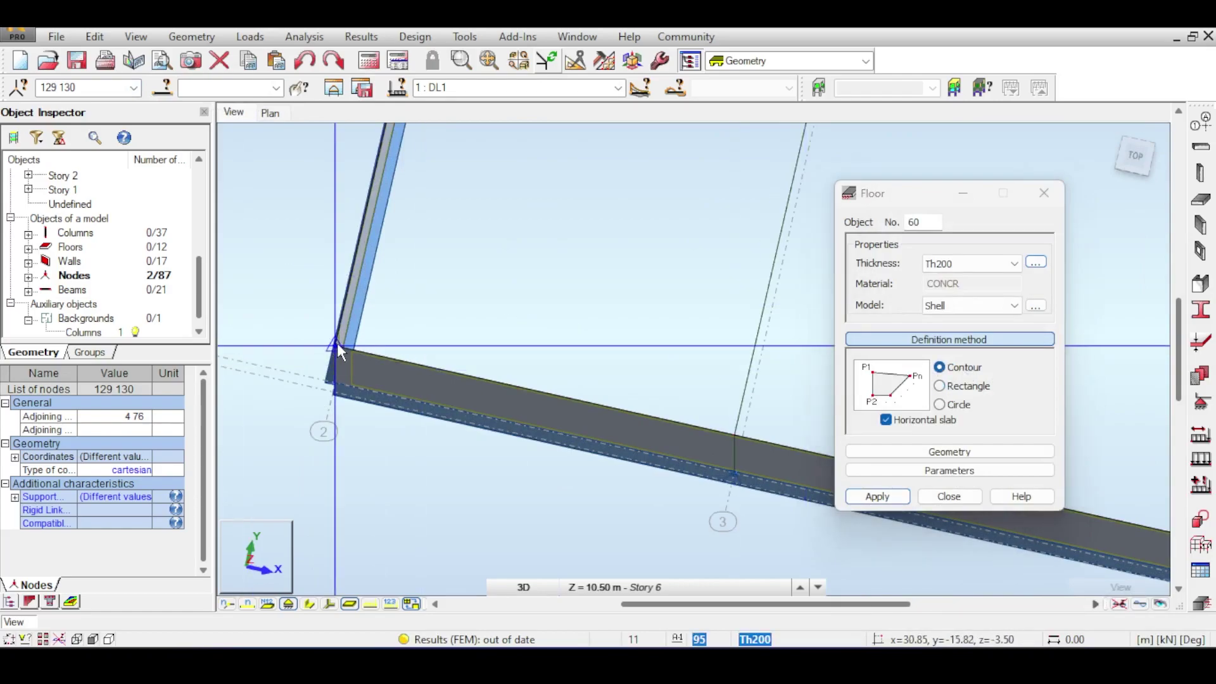
left_click(736, 434)
middle_click_drag(722, 291, 551, 551)
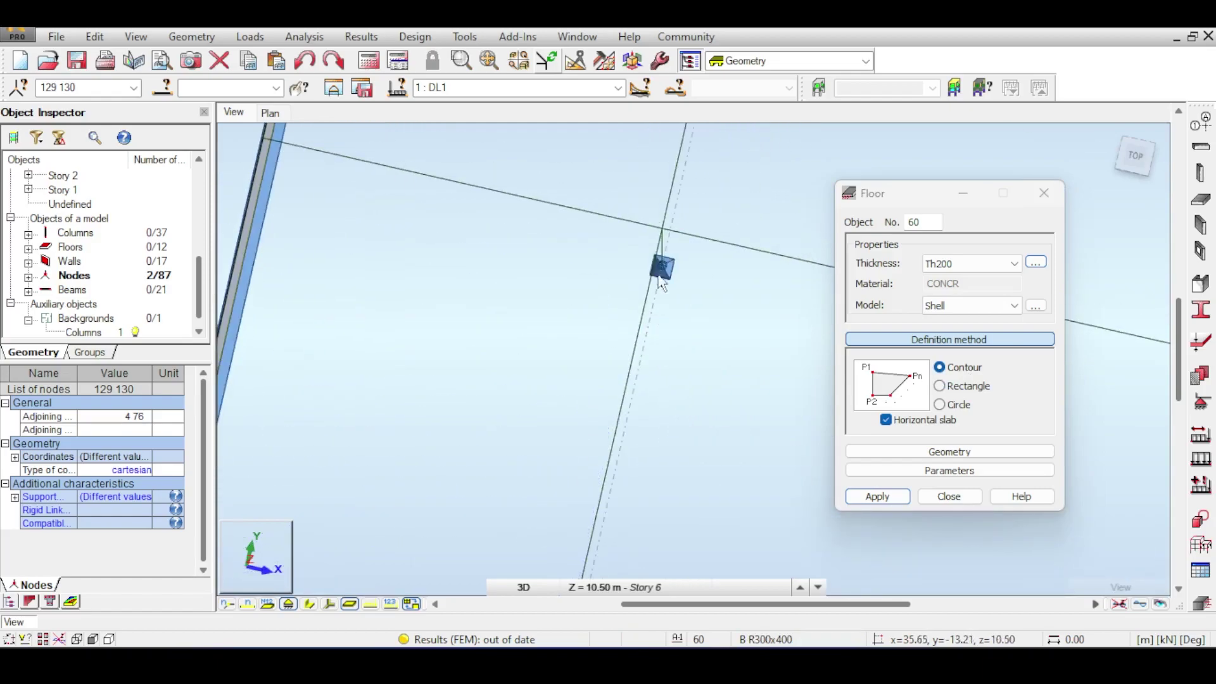
left_click(656, 229)
middle_click_drag(403, 229, 768, 382)
scroll(600, 279, "up", 5)
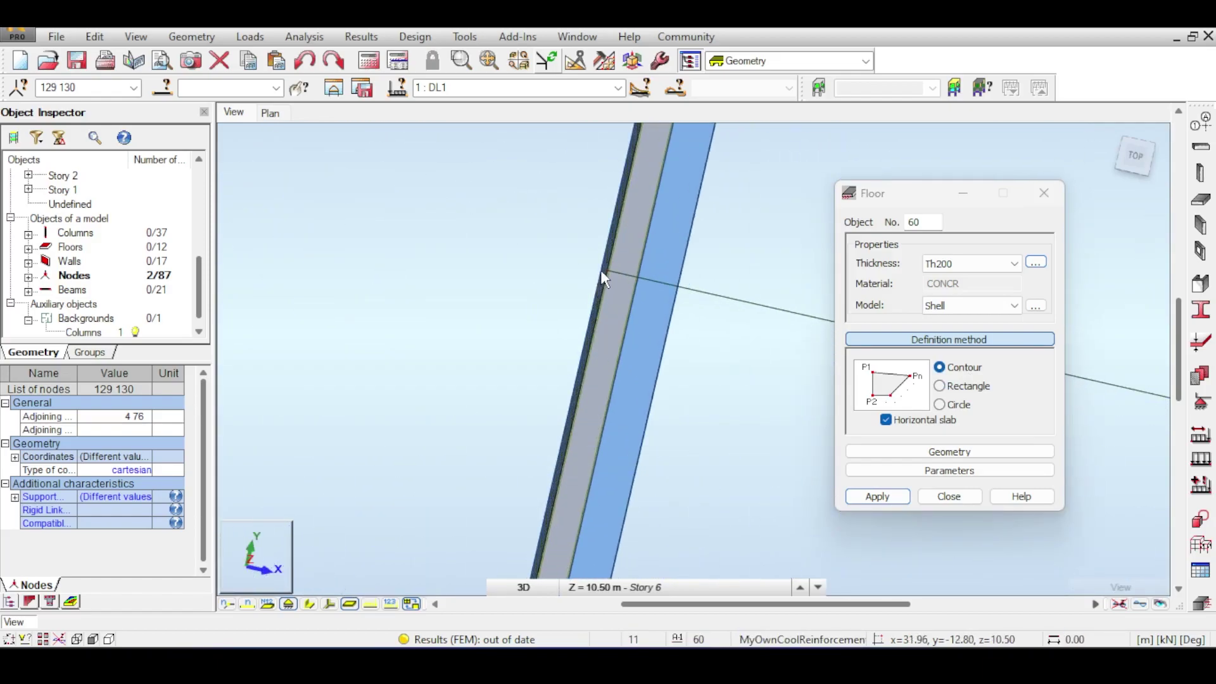
left_click(608, 273)
scroll(619, 329, "down", 5)
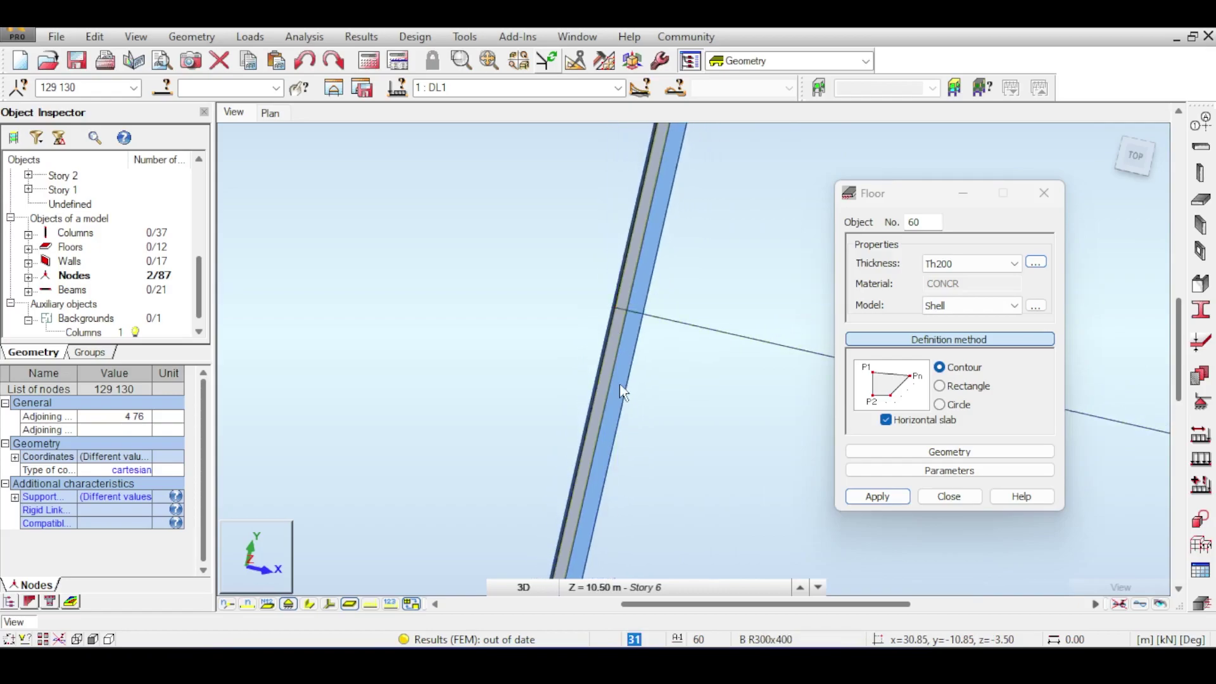
middle_click_drag(640, 353, 652, 205)
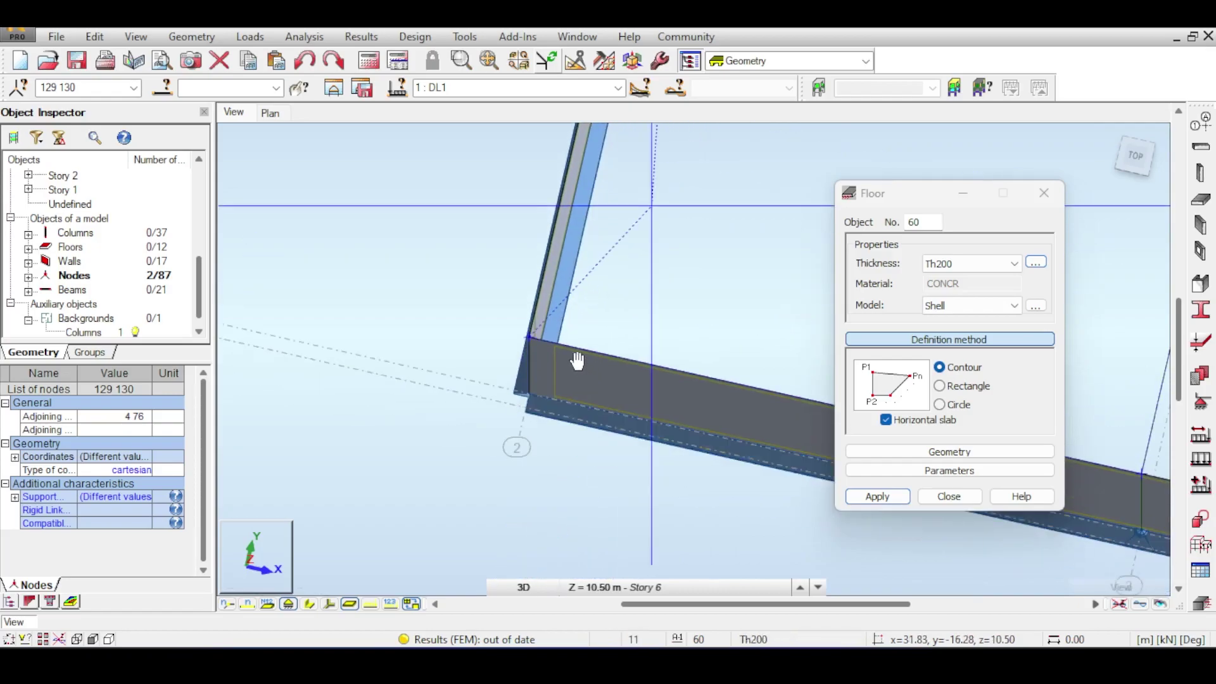
left_click(532, 338)
scroll(538, 345, "up", 5)
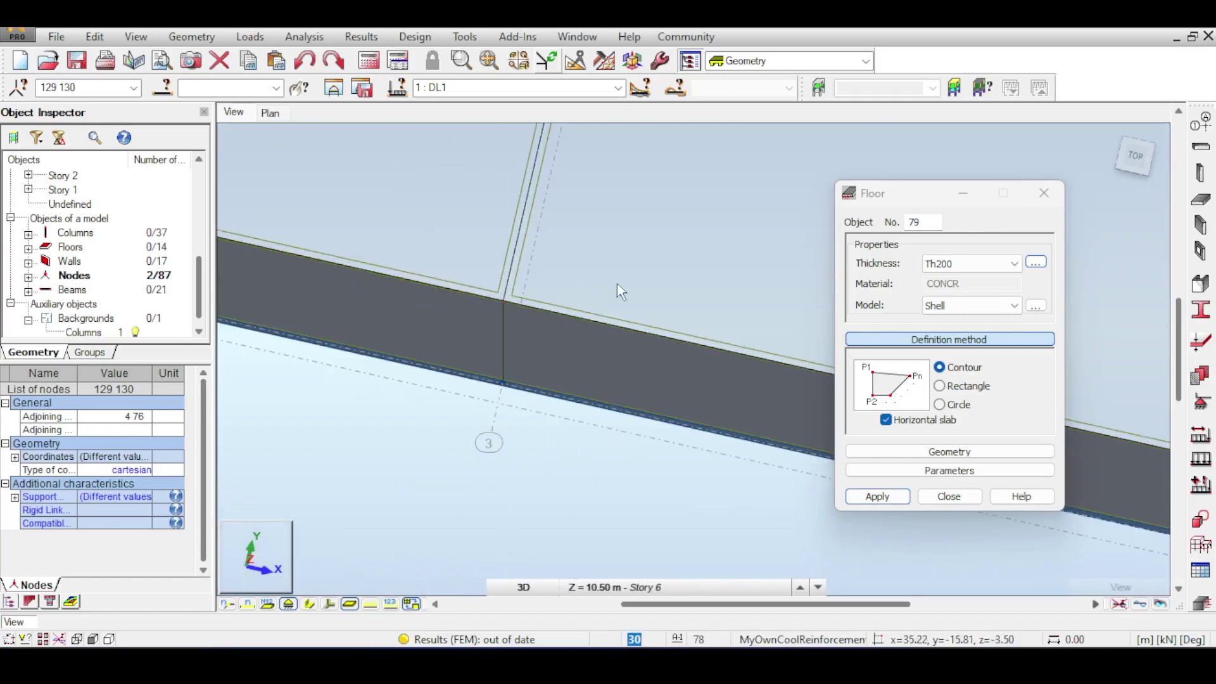
middle_click_drag(618, 290, 484, 384)
left_click(368, 385)
Move the two end-wall nodes on the axis 4 column line by a translation vector of 0.00, -0.05, 0.00 m
scroll(646, 481, "up", 3)
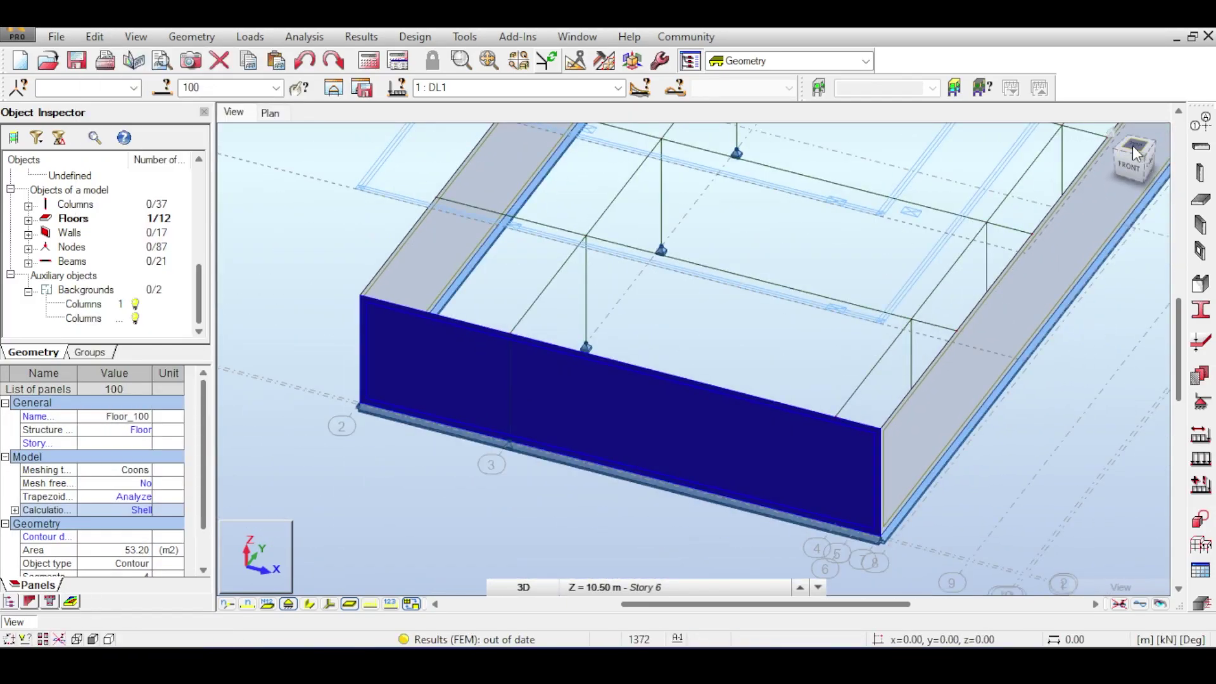
left_click(1132, 145)
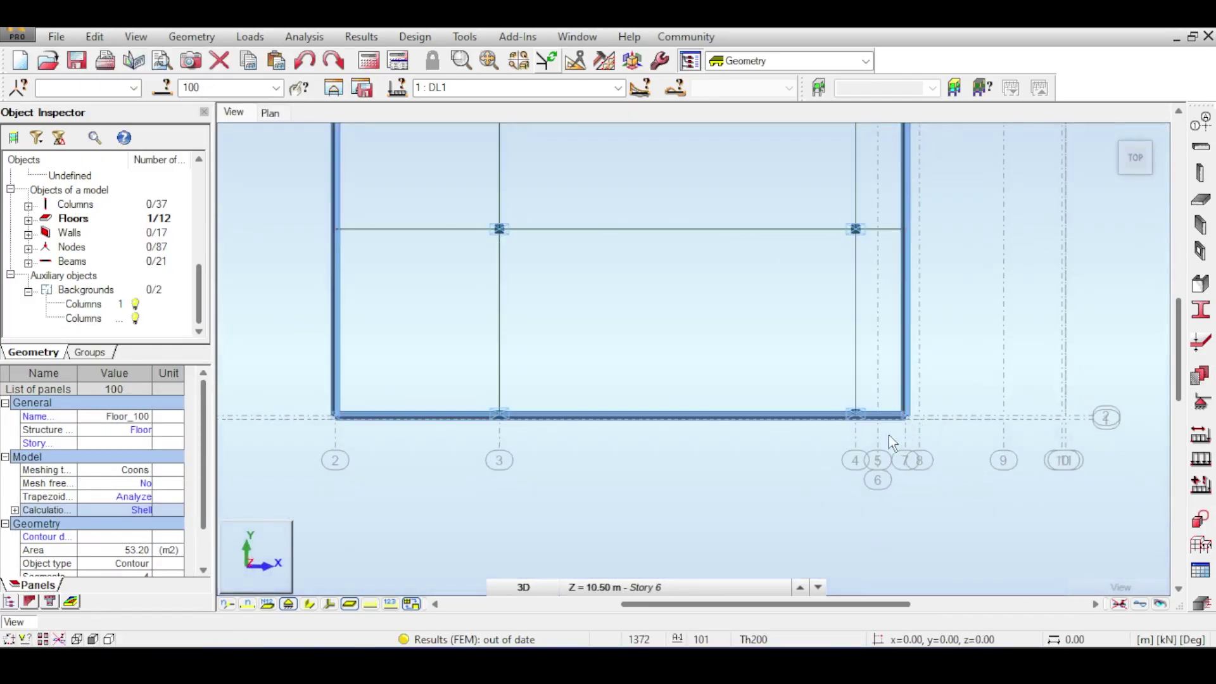
scroll(888, 435, "up", 4)
scroll(925, 429, "down", 3)
middle_click_drag(521, 317, 830, 283)
middle_click_drag(334, 372, 504, 342)
scroll(659, 335, "up", 5)
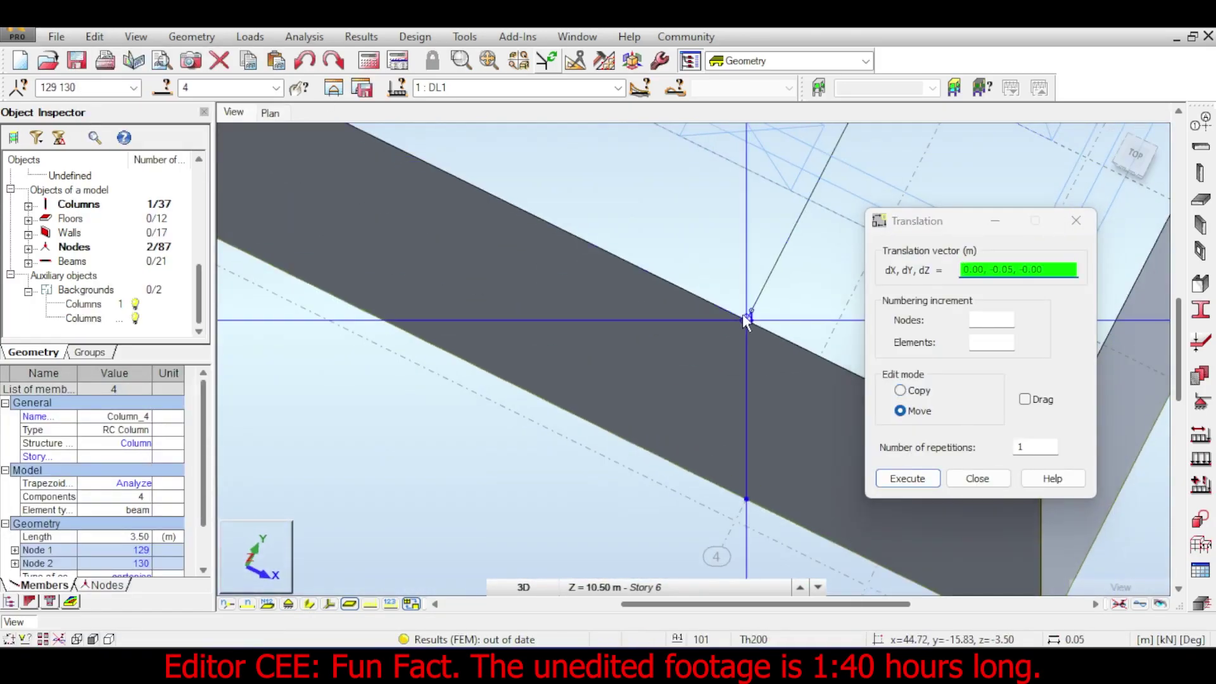
left_click(986, 481)
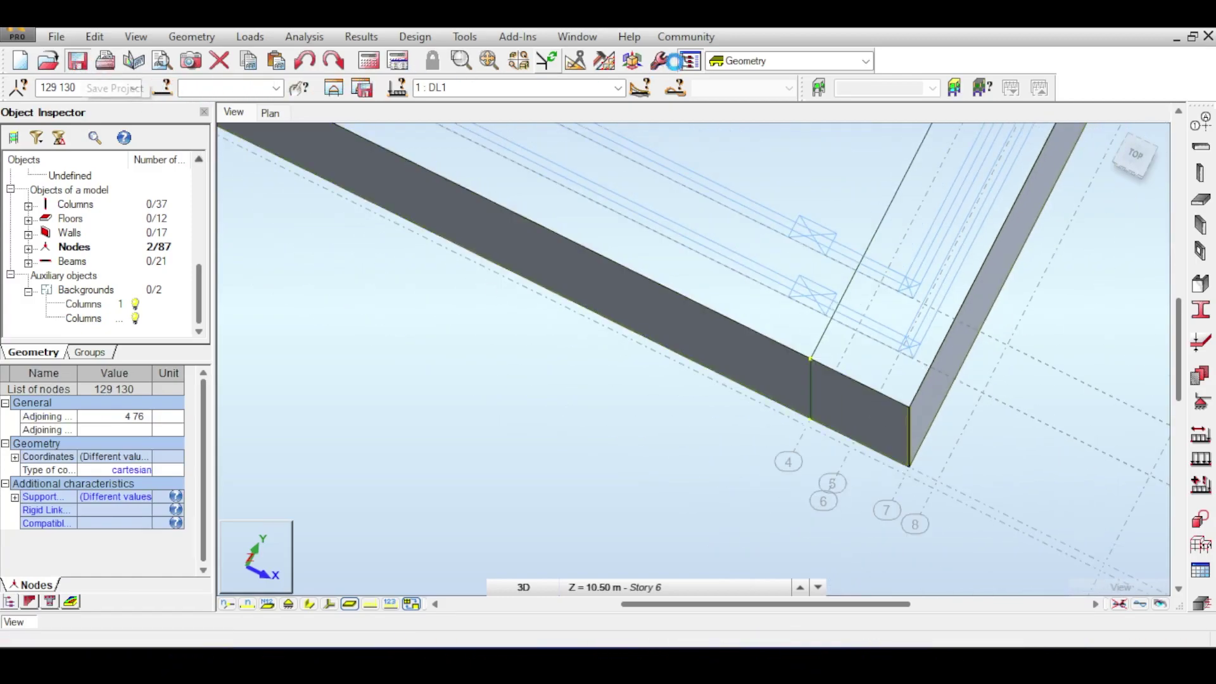
Generate the FE mesh for all floor and wall panels, clear the selection and inspect the mesh on the end wall
left_click(606, 57)
left_click(590, 74)
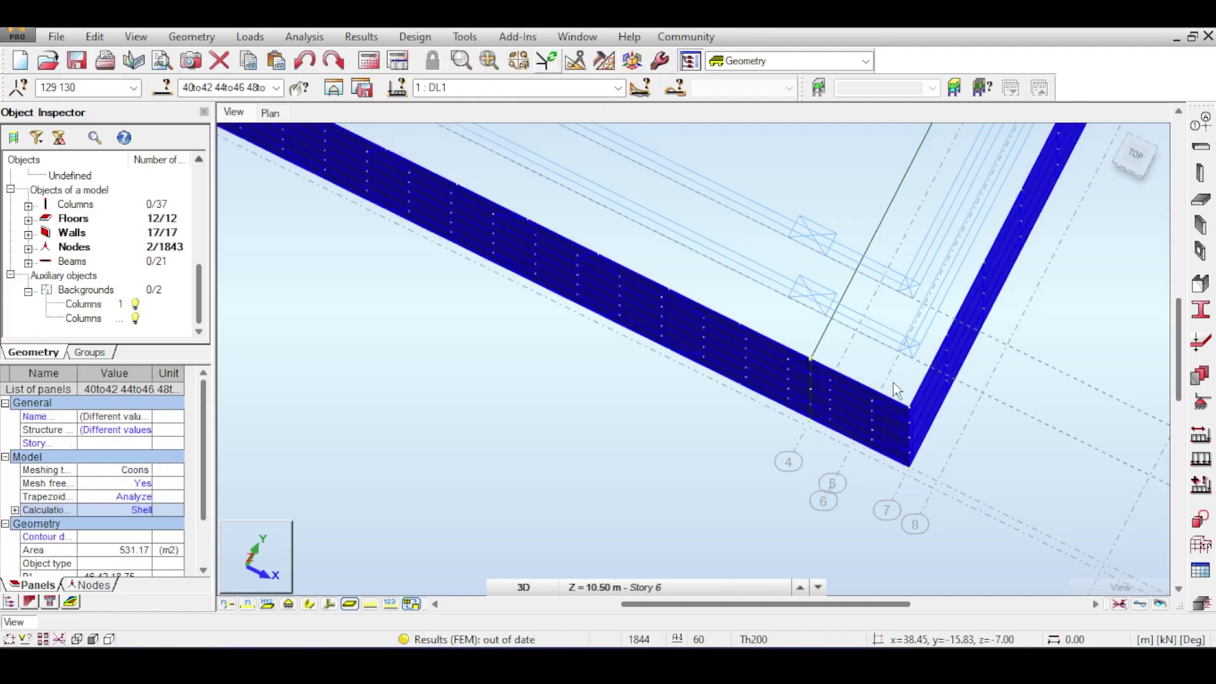
scroll(971, 491, "up", 3)
middle_click_drag(971, 491, 719, 399)
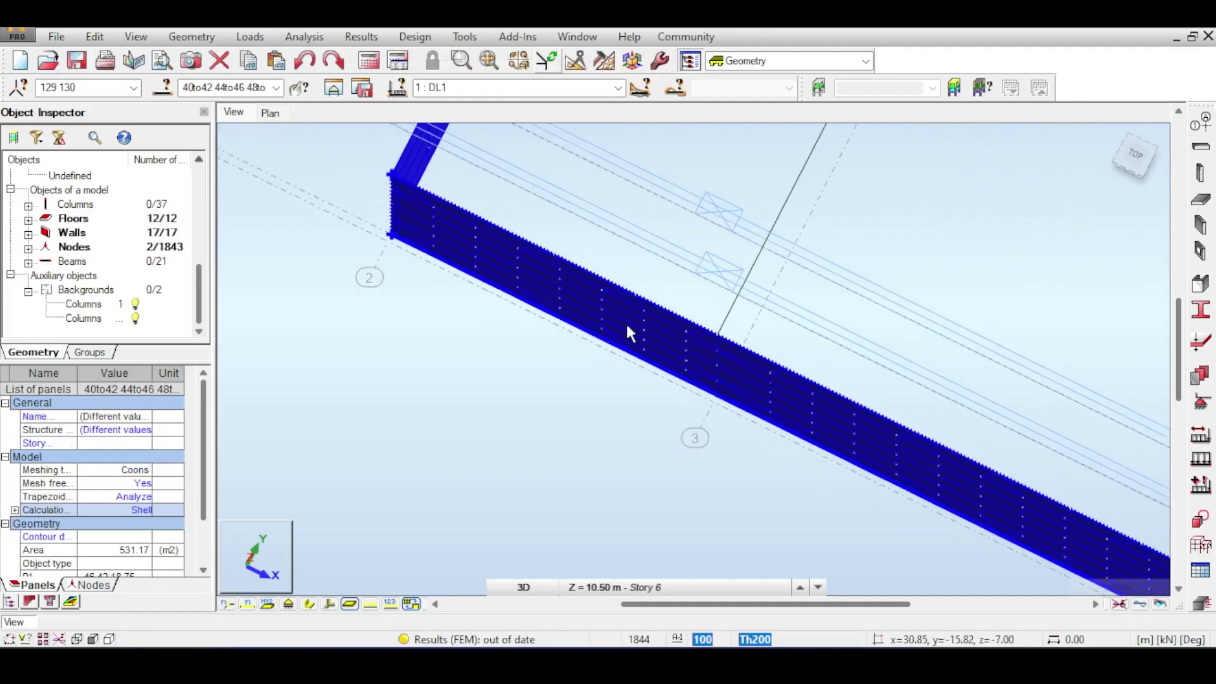
scroll(627, 322, "down", 2)
left_click(853, 282)
scroll(852, 282, "down", 1)
middle_click_drag(1146, 258, 919, 266)
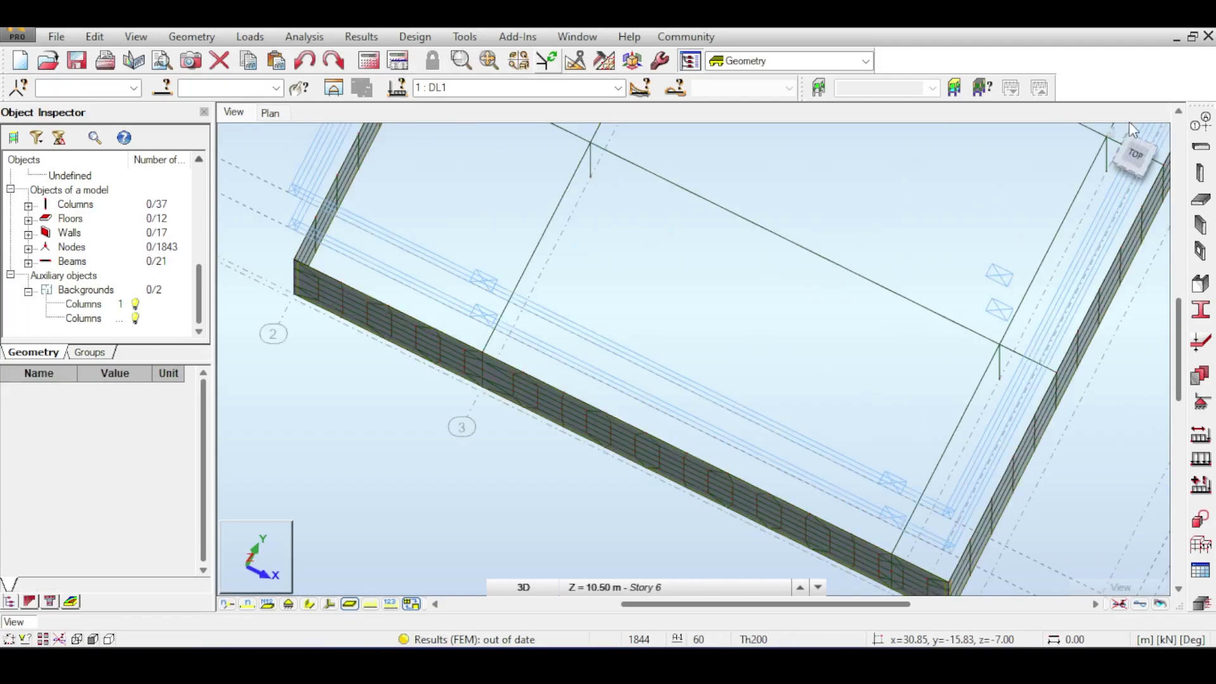
left_click_drag(1137, 161, 1131, 115)
middle_click_drag(802, 226, 867, 247)
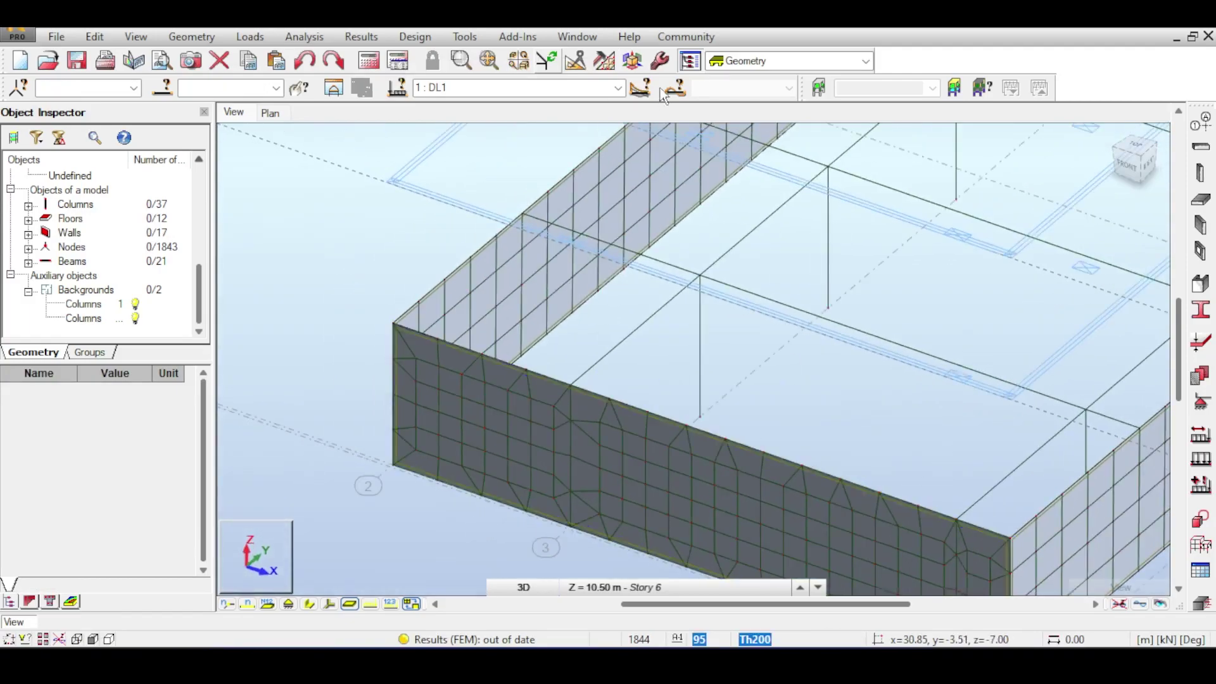
Delete the FE mesh from all floor and wall panels
left_click(662, 61)
left_click(573, 74)
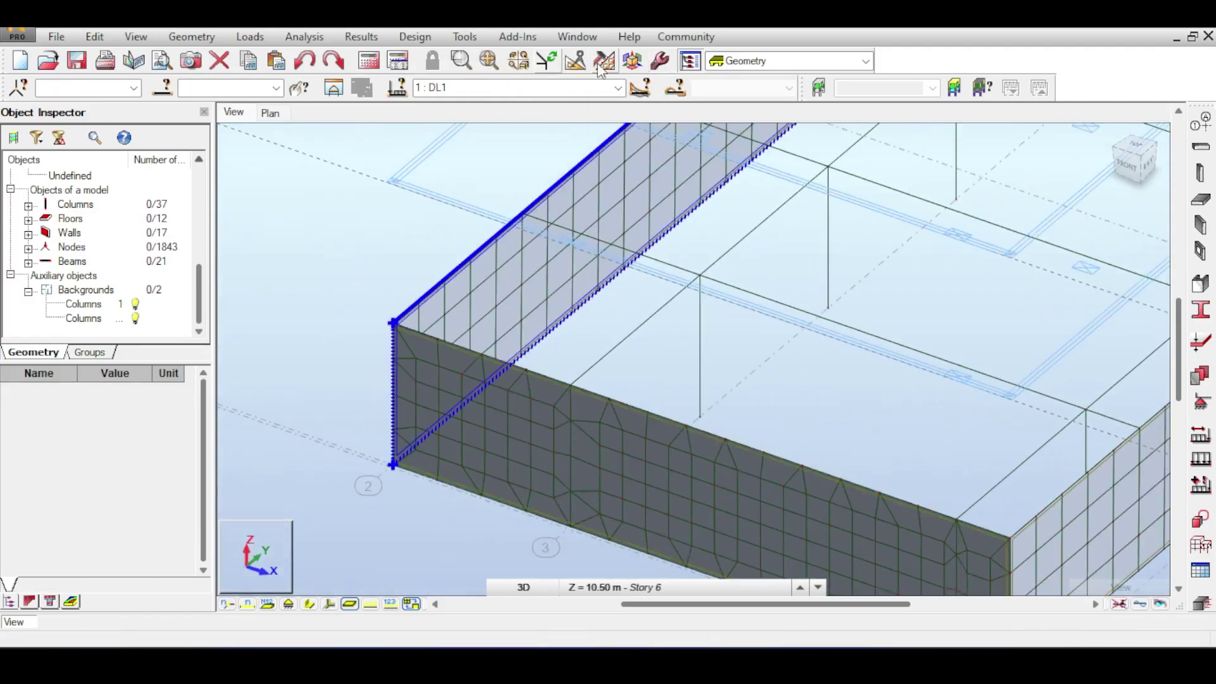
left_click(605, 61)
left_click(585, 98)
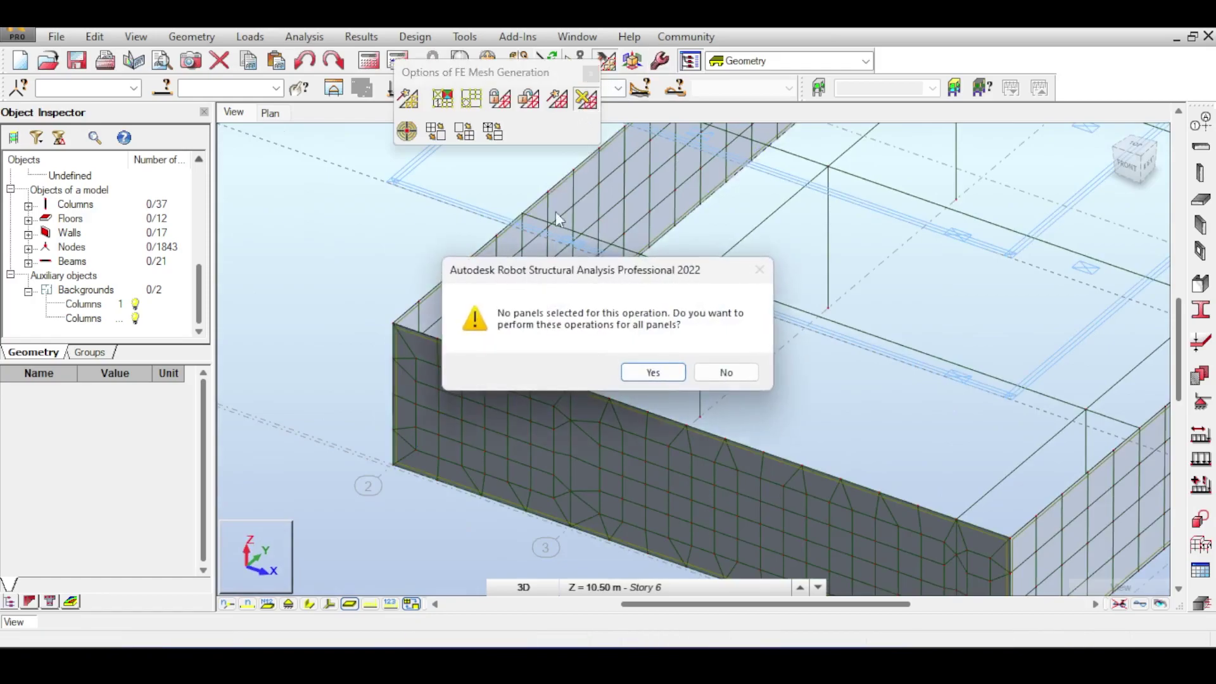
left_click(627, 372)
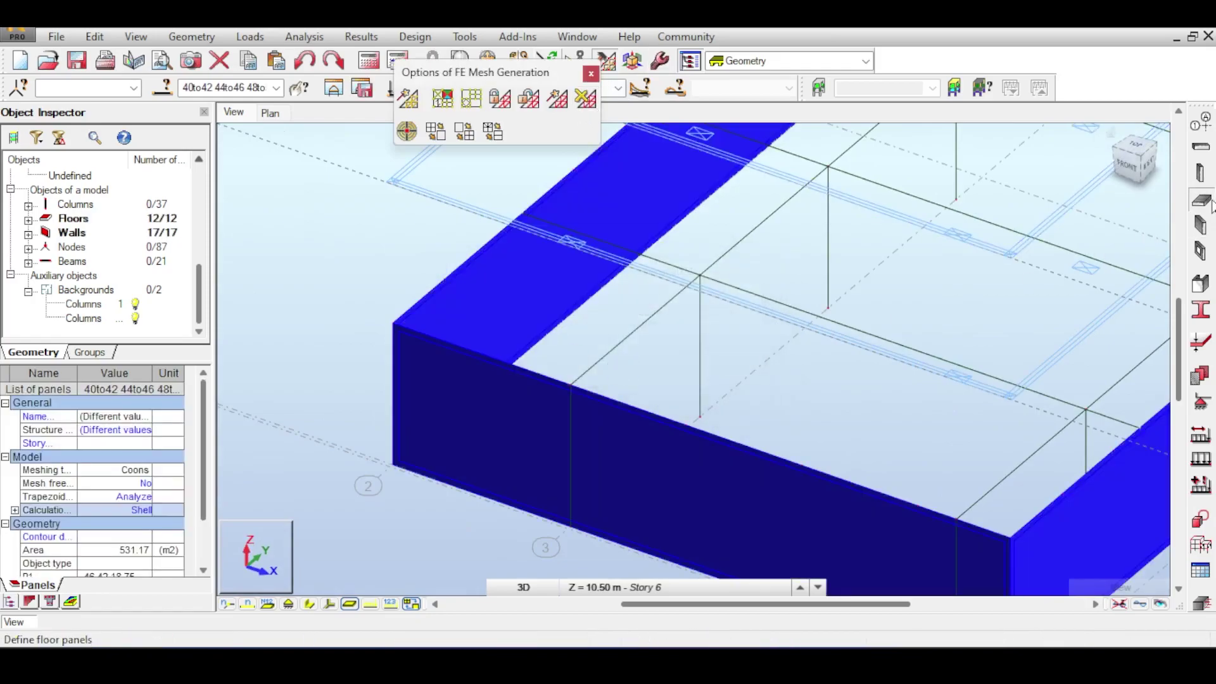
Define a Th200 contour floor panel in the end-wall bay between the axis 2 long wall and the axis 3 beam
left_click(1209, 202)
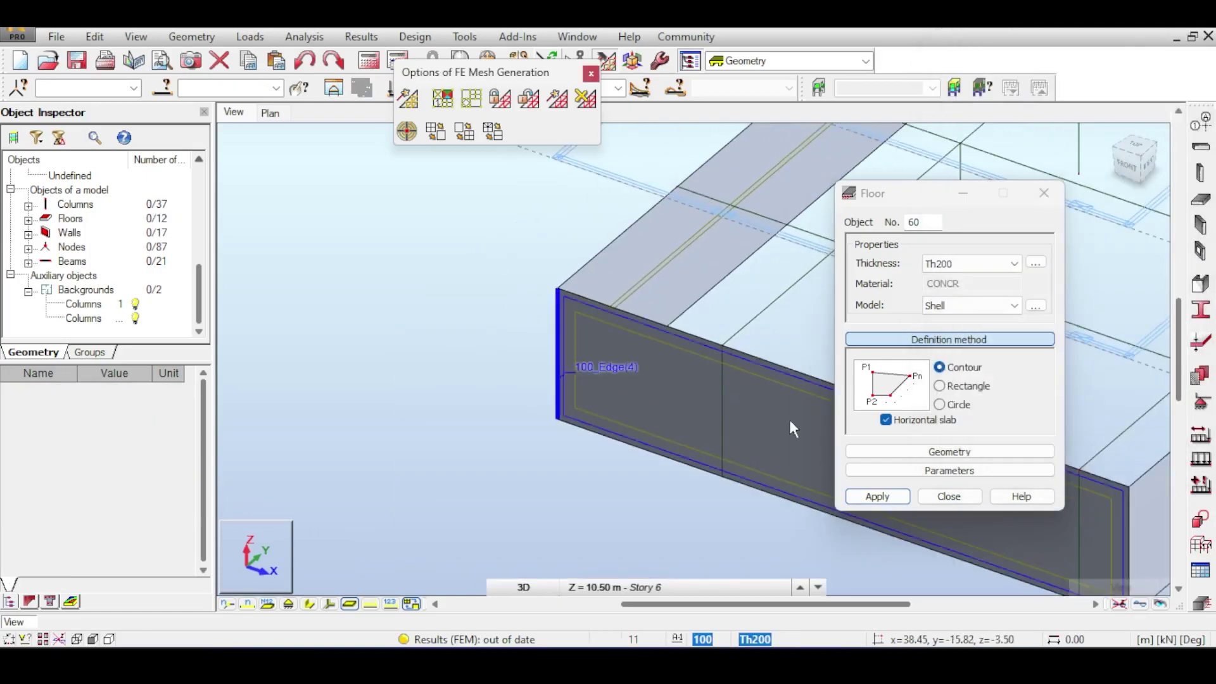
scroll(788, 416, "down", 3)
scroll(568, 323, "up", 4)
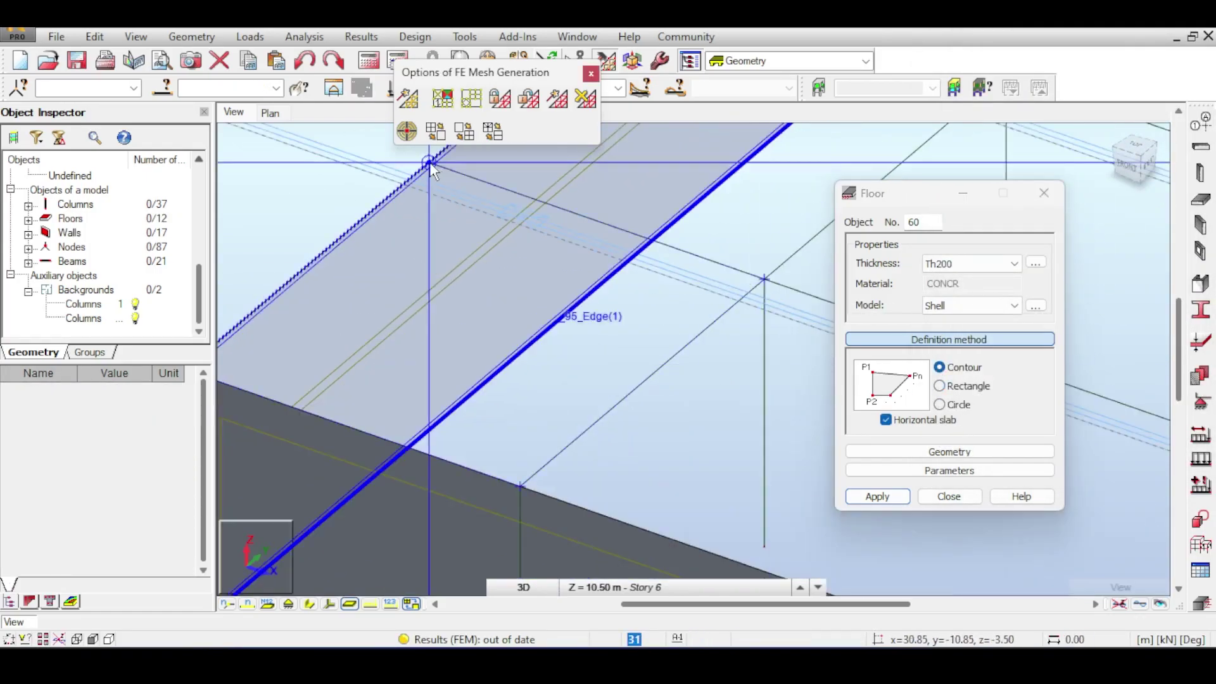
middle_click_drag(519, 288, 649, 222)
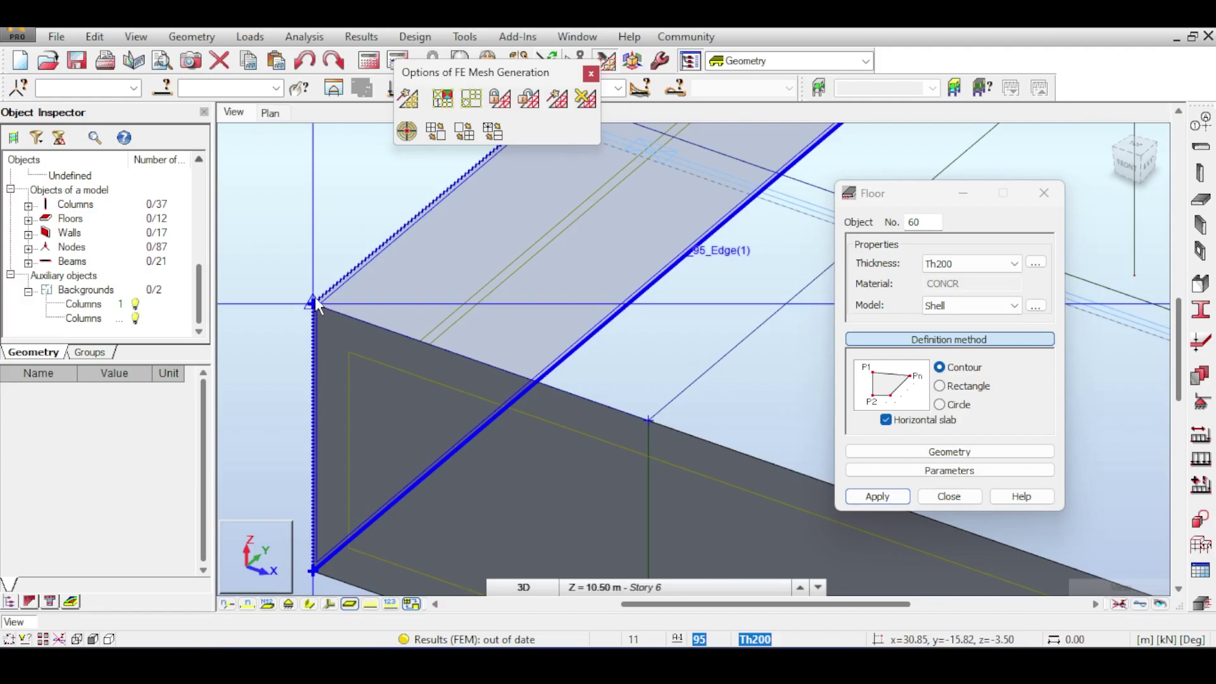
left_click(314, 303)
middle_click_drag(688, 408, 442, 307)
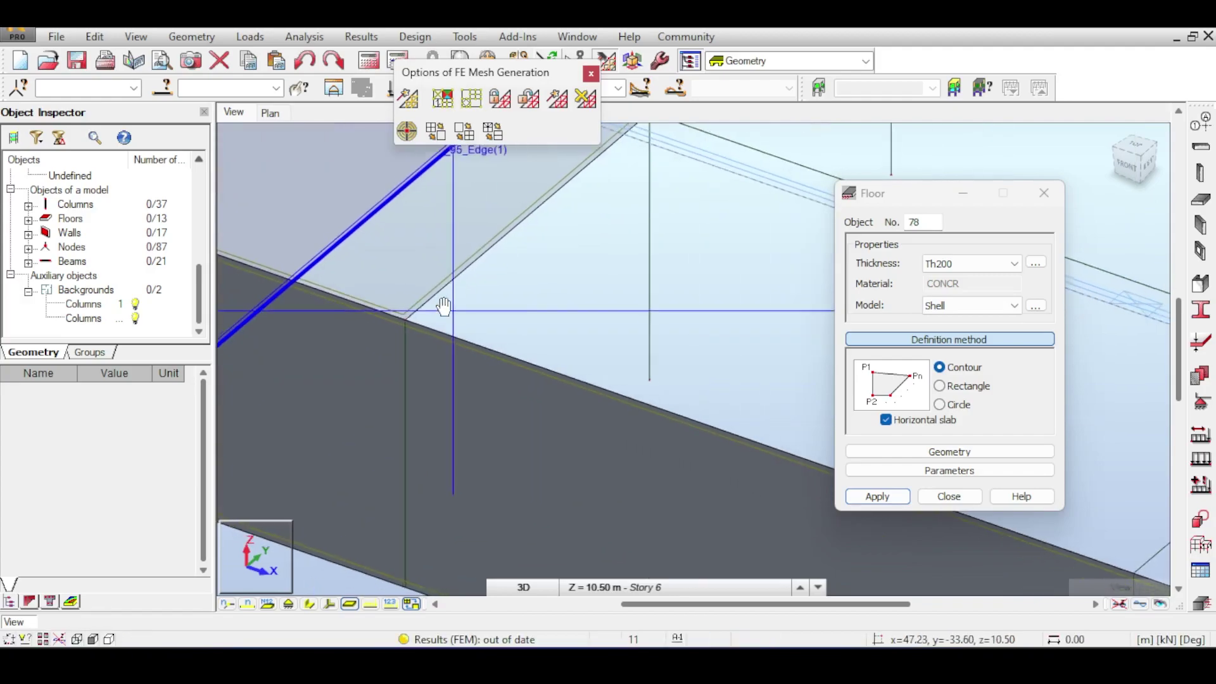
Define a Th200 contour floor panel in the end-wall bay between the beams on axes 3 and 4
left_click(399, 317)
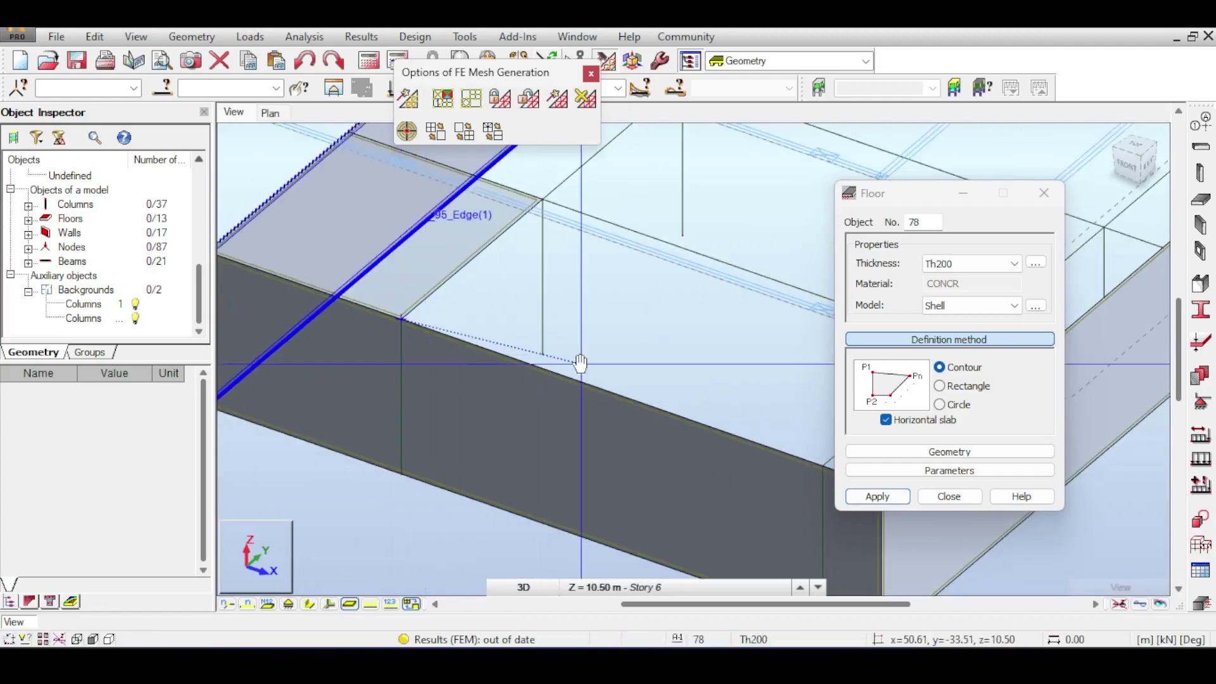
middle_click_drag(581, 370, 391, 267)
left_click(573, 342)
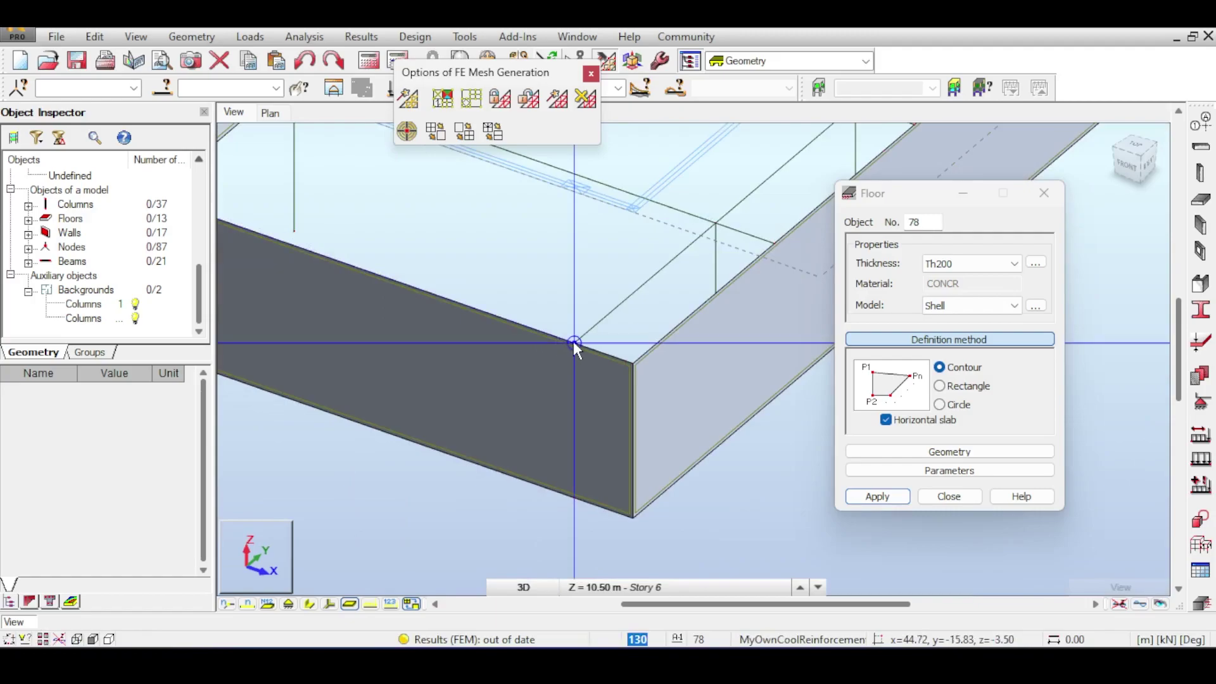
left_click(715, 223)
middle_click_drag(500, 295, 224, 217)
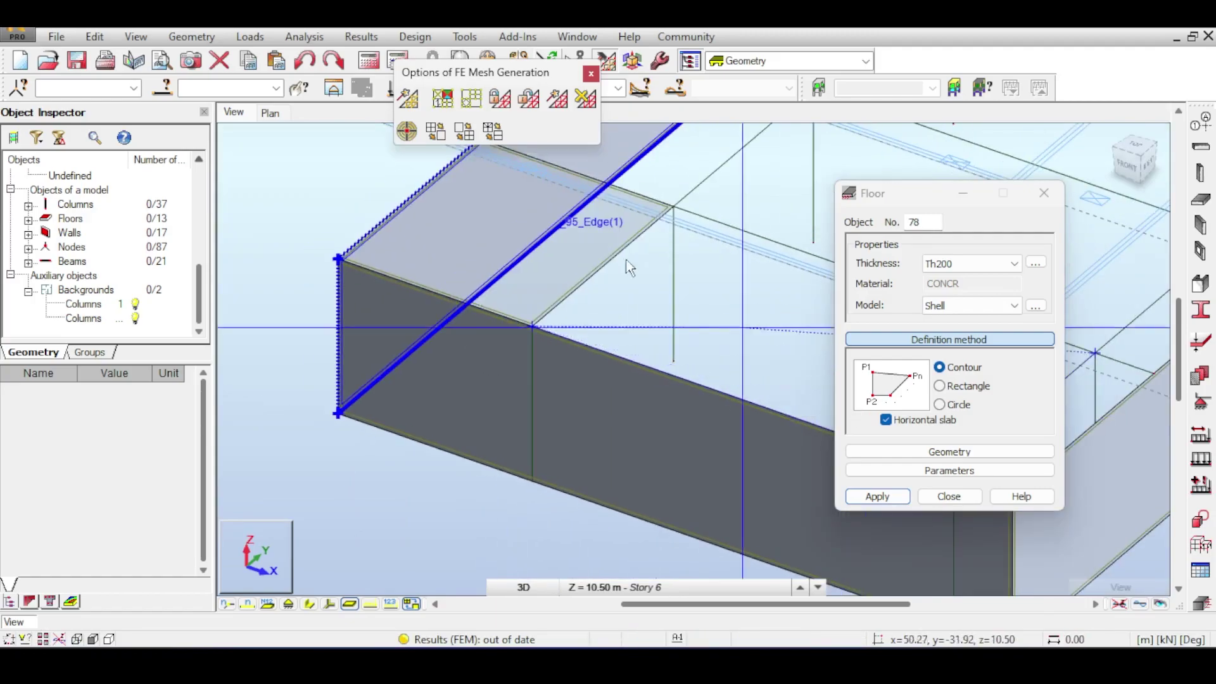
left_click(692, 233)
left_click(551, 351)
Define a Th200 contour floor panel in the narrow end-wall strip between the axis 4 beam and the long wall near axis 7
middle_click_drag(817, 412, 512, 289)
scroll(611, 348, "up", 2)
left_click(554, 336)
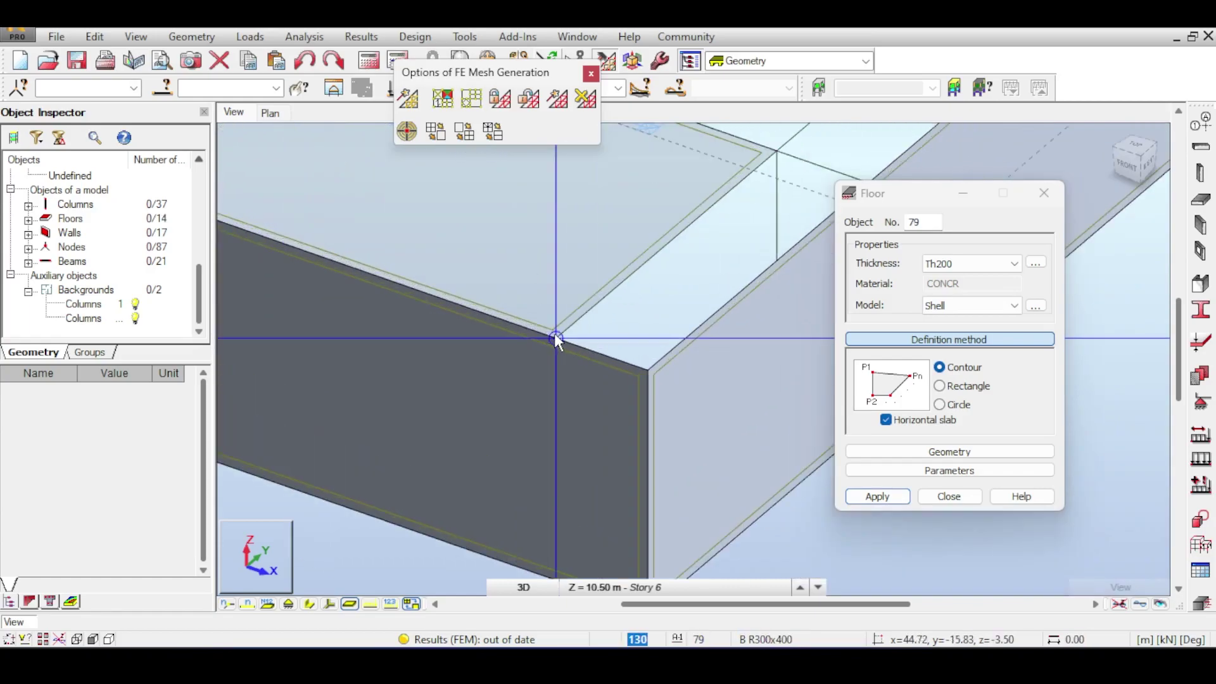
left_click(646, 369)
middle_click_drag(757, 247, 538, 327)
left_click(649, 262)
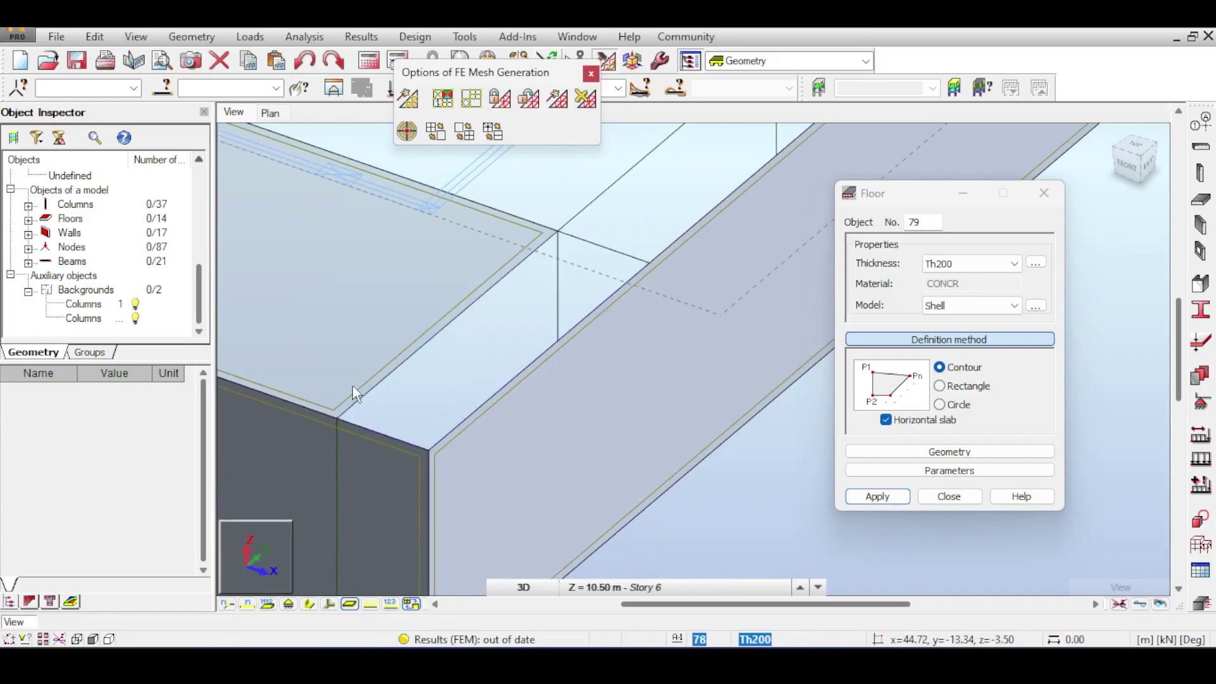
left_click(337, 417)
Define Th200 contour floor panels in the second bay from the end wall, between axes 2 and 3 and between axes 3 and 4
scroll(442, 293, "down", 4)
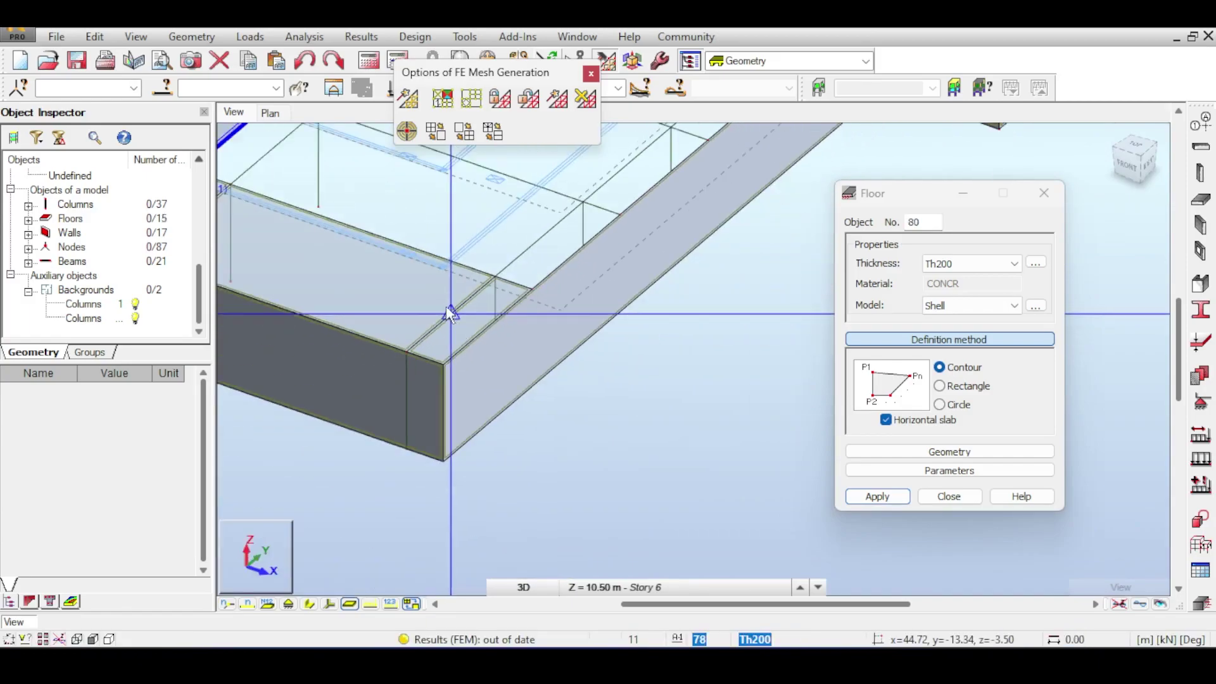
scroll(521, 374, "up", 6)
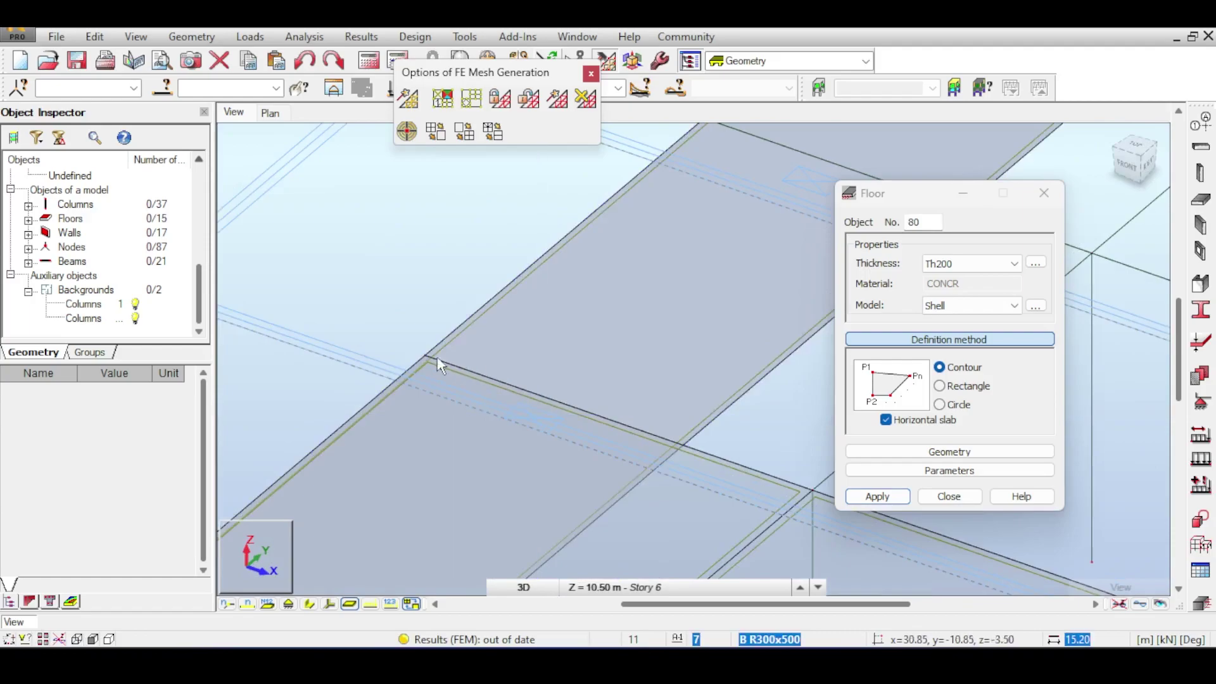
left_click(431, 355)
middle_click_drag(711, 435, 329, 269)
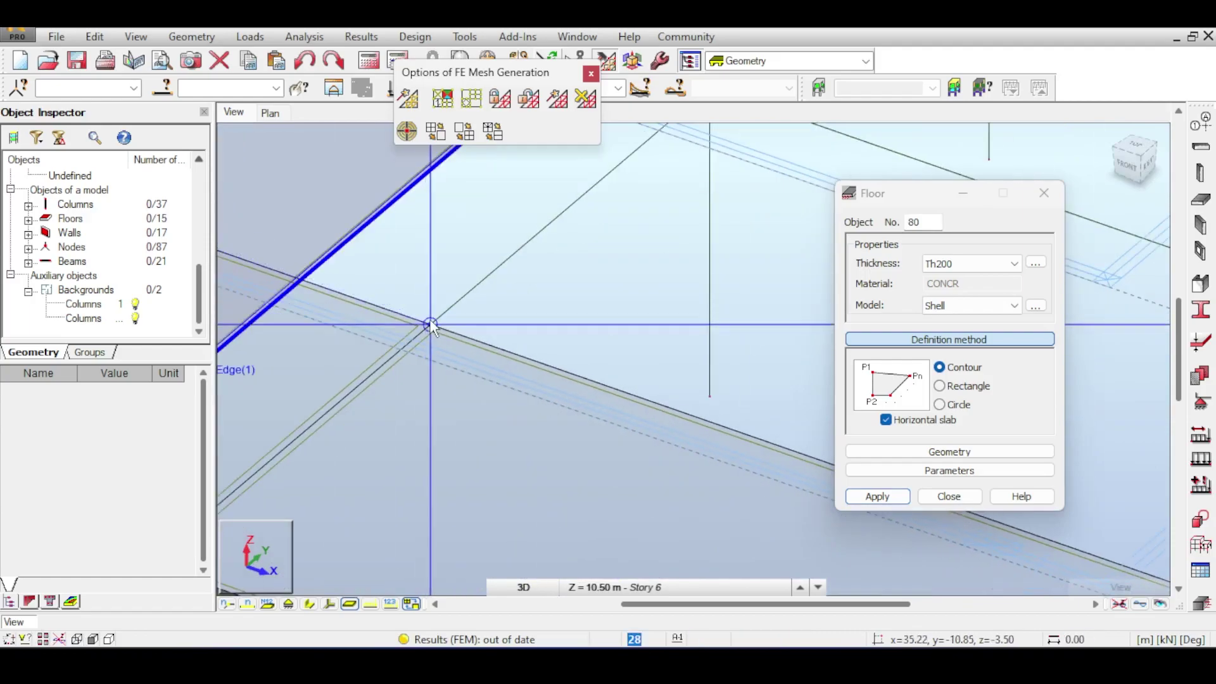
left_click(431, 324)
middle_click_drag(560, 214, 399, 397)
left_click(553, 272)
middle_click_drag(400, 260, 969, 488)
left_click(731, 360)
middle_click_drag(823, 279, 610, 380)
scroll(573, 420, "down", 5)
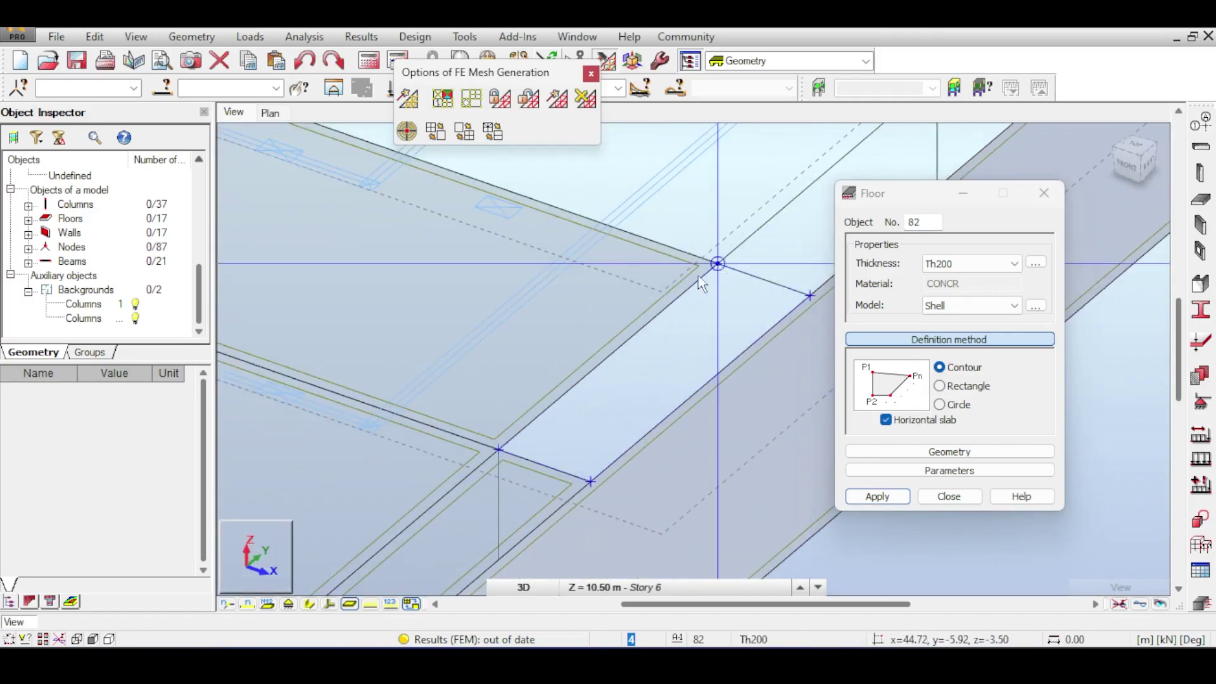
Define a Th200 contour floor panel in the second bay's narrow strip between the axis 4 beam and the long wall near axis 7
left_click(716, 263)
left_click(499, 448)
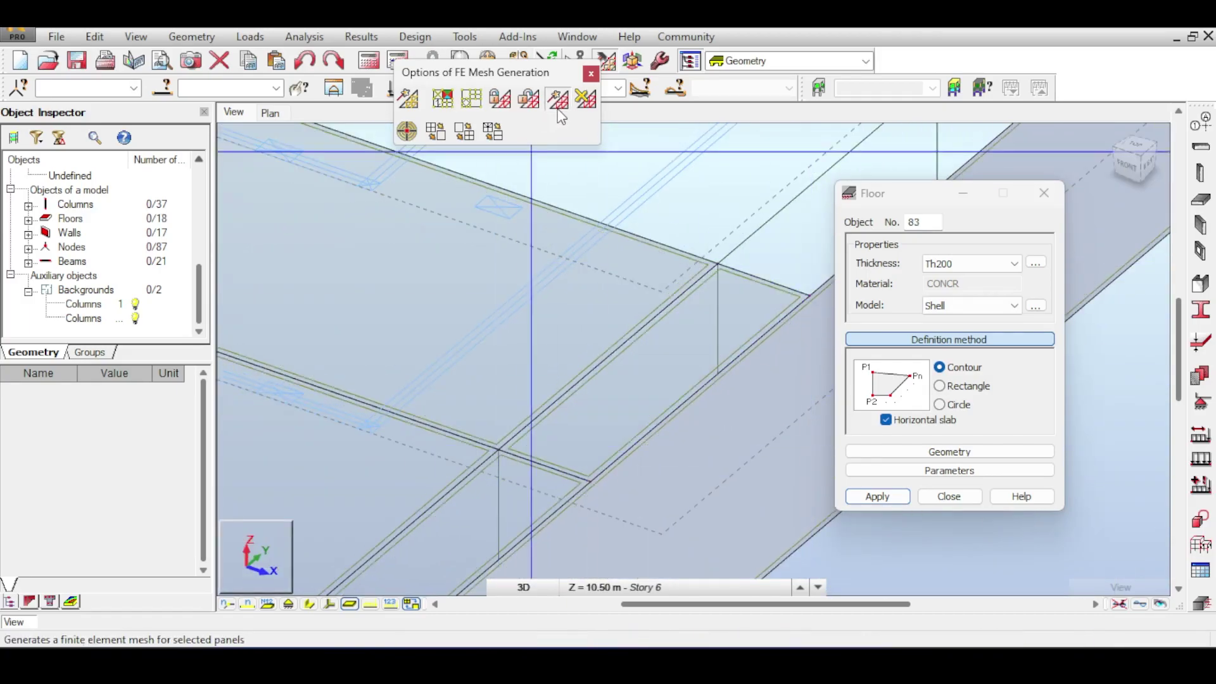
Generate a trial FE mesh on all floor and wall panels, examine the meshed floor, and delete the mesh
left_click(558, 107)
left_click(670, 375)
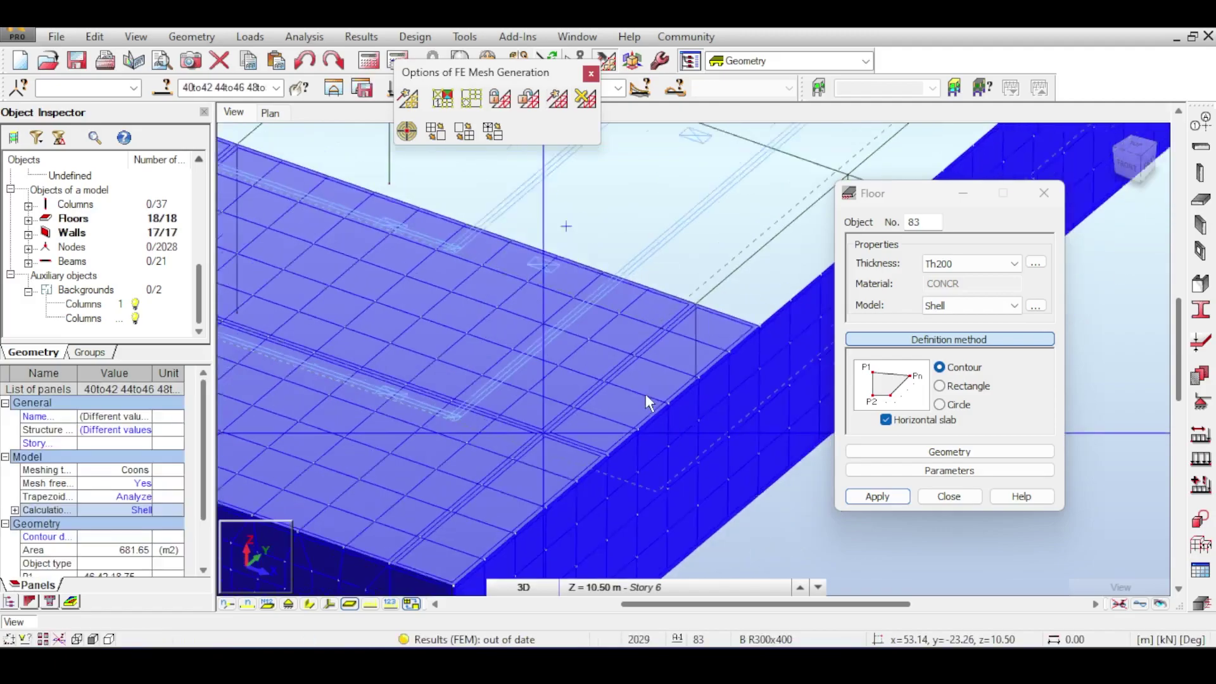
scroll(554, 313, "up", 5)
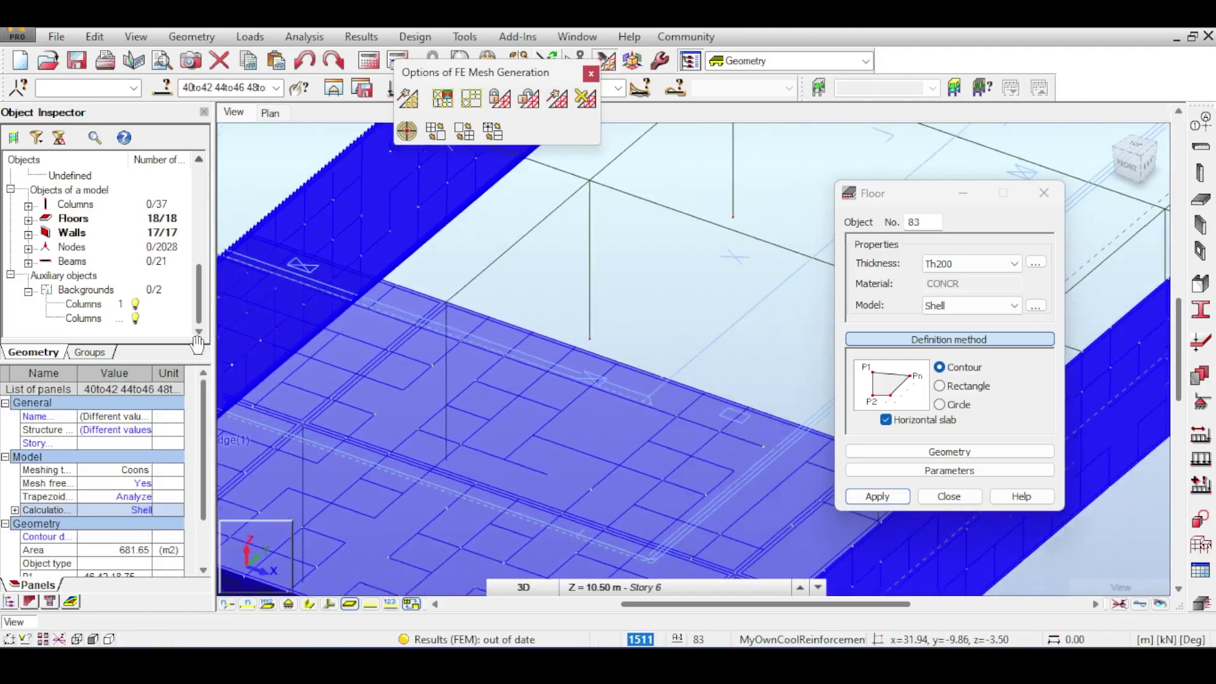
middle_click_drag(197, 344, 197, 345)
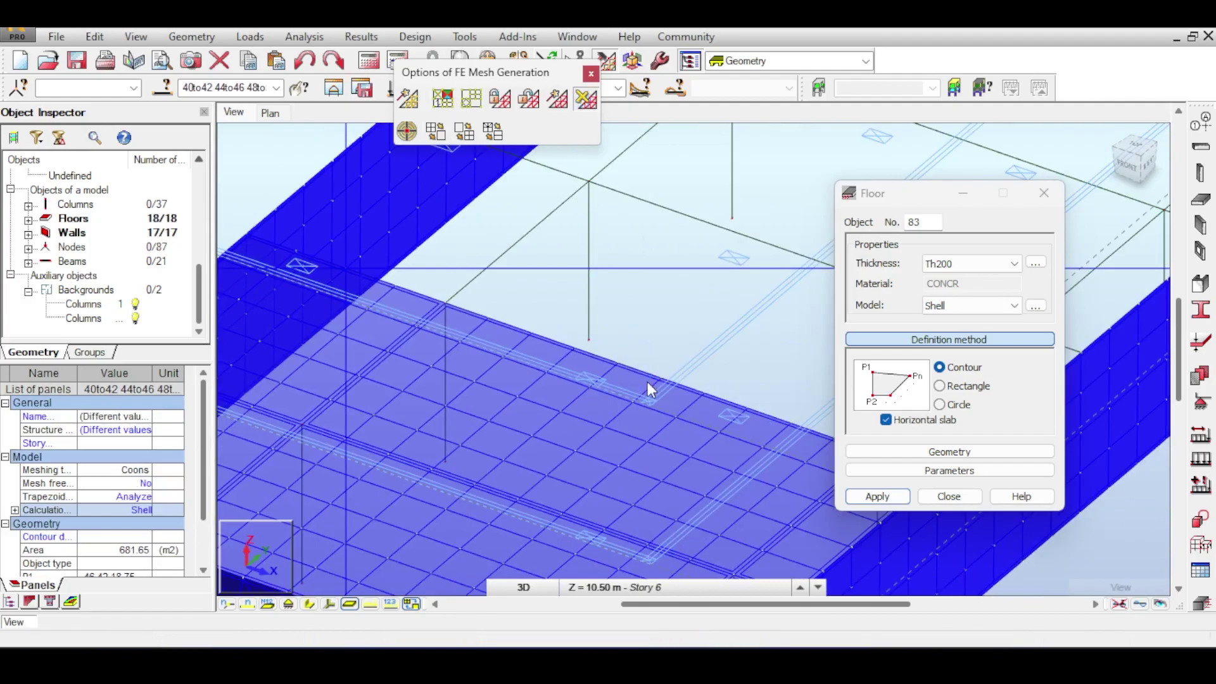
Define Th200 contour floor panels across the third and fourth bays, from the axis 2 long wall to the wall near axis 7
scroll(605, 446, "down", 5)
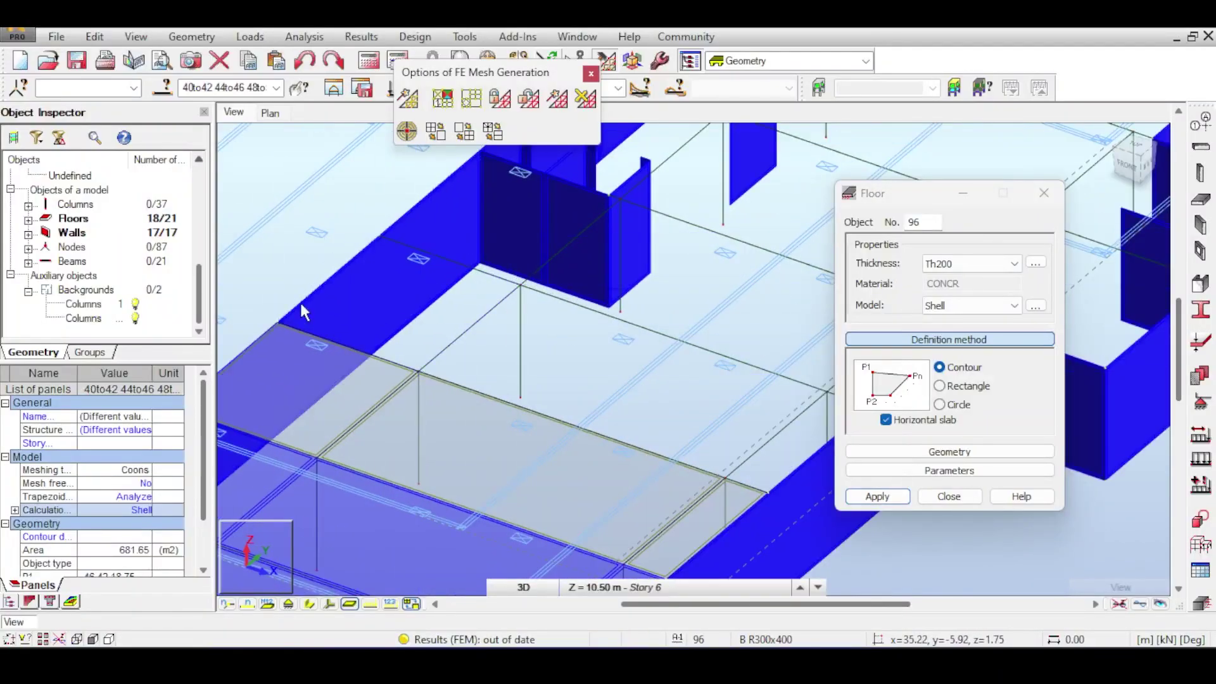
scroll(697, 366, "up", 5)
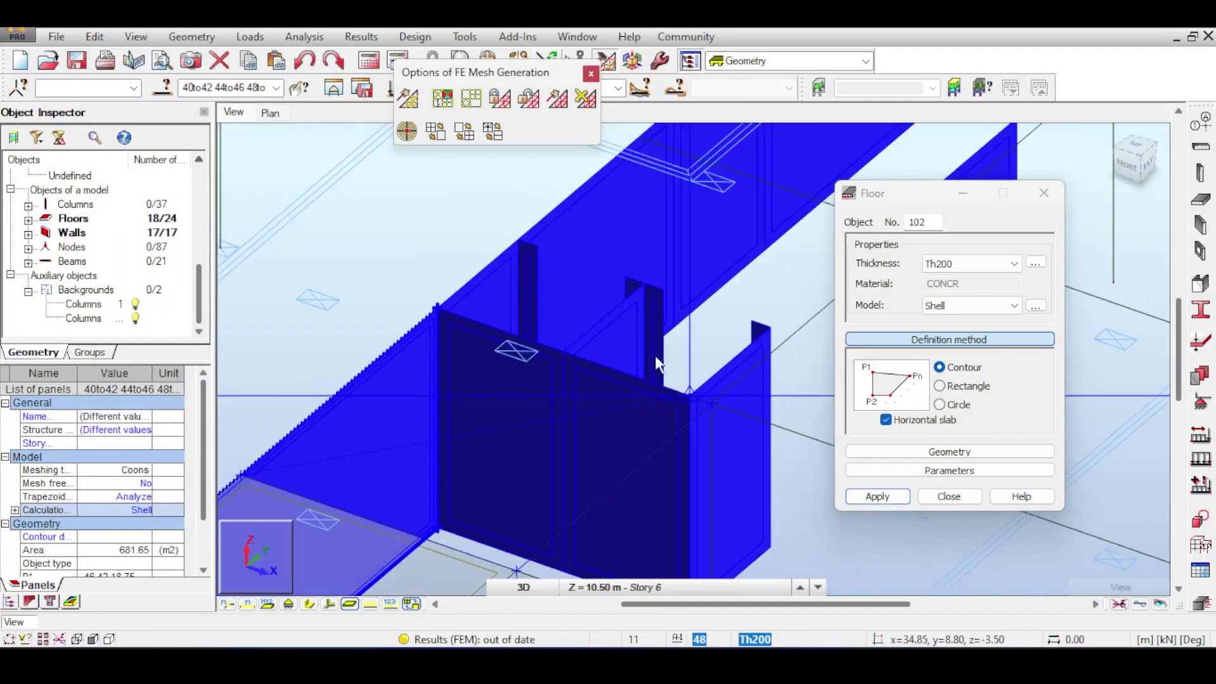
Define a Th200 contour floor panel in the fifth bay between the axis 2 long wall and the axis 3 beam, ending at the core wall
scroll(666, 384, "up", 5)
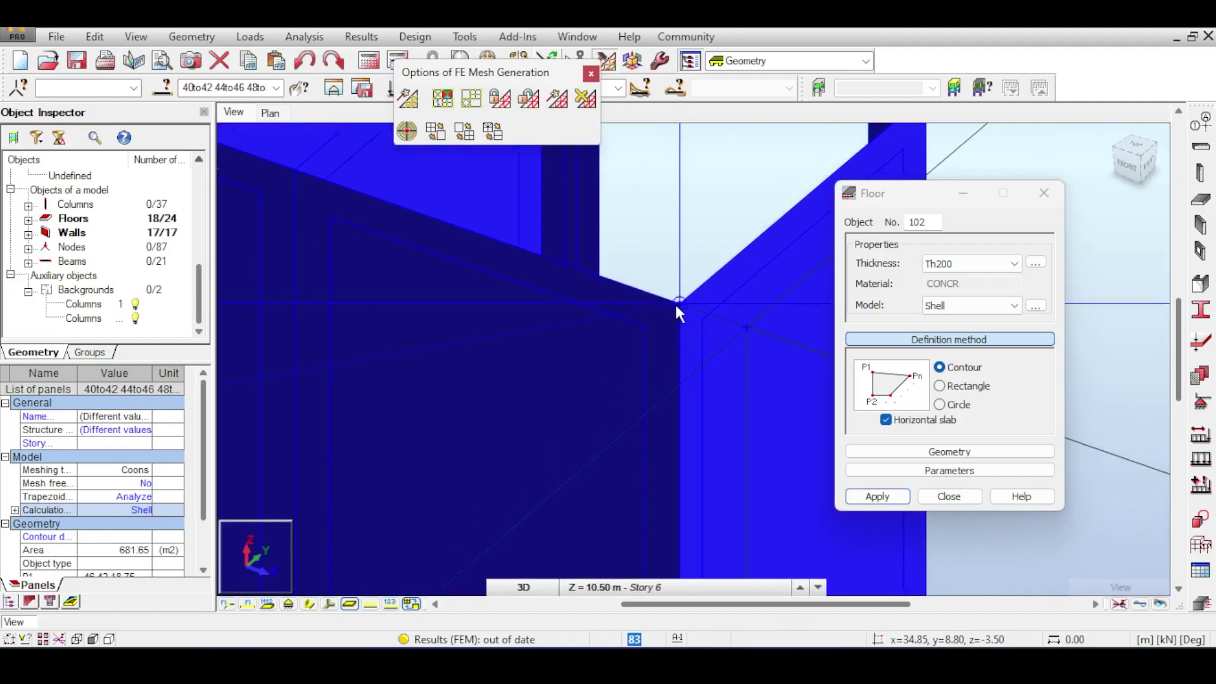
middle_click_drag(446, 329, 711, 405)
middle_click_drag(521, 315, 518, 366)
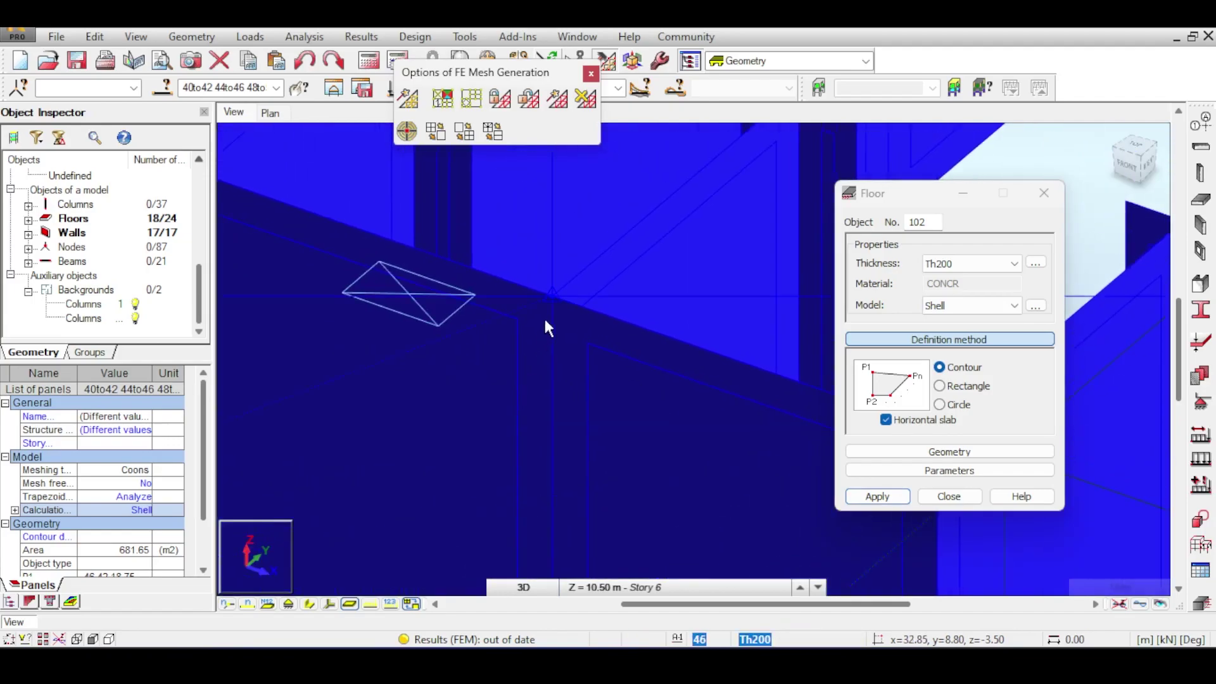
scroll(383, 311, "down", 3)
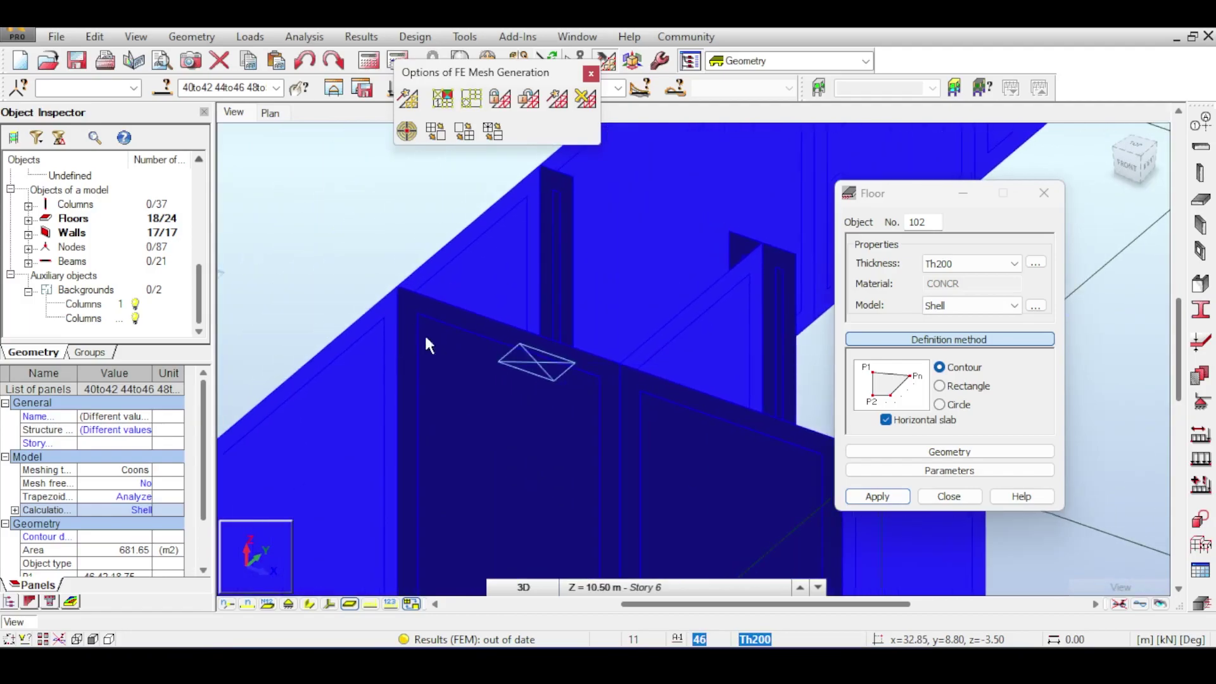
left_click(397, 286)
scroll(397, 288, "down", 5)
middle_click_drag(457, 390, 286, 359)
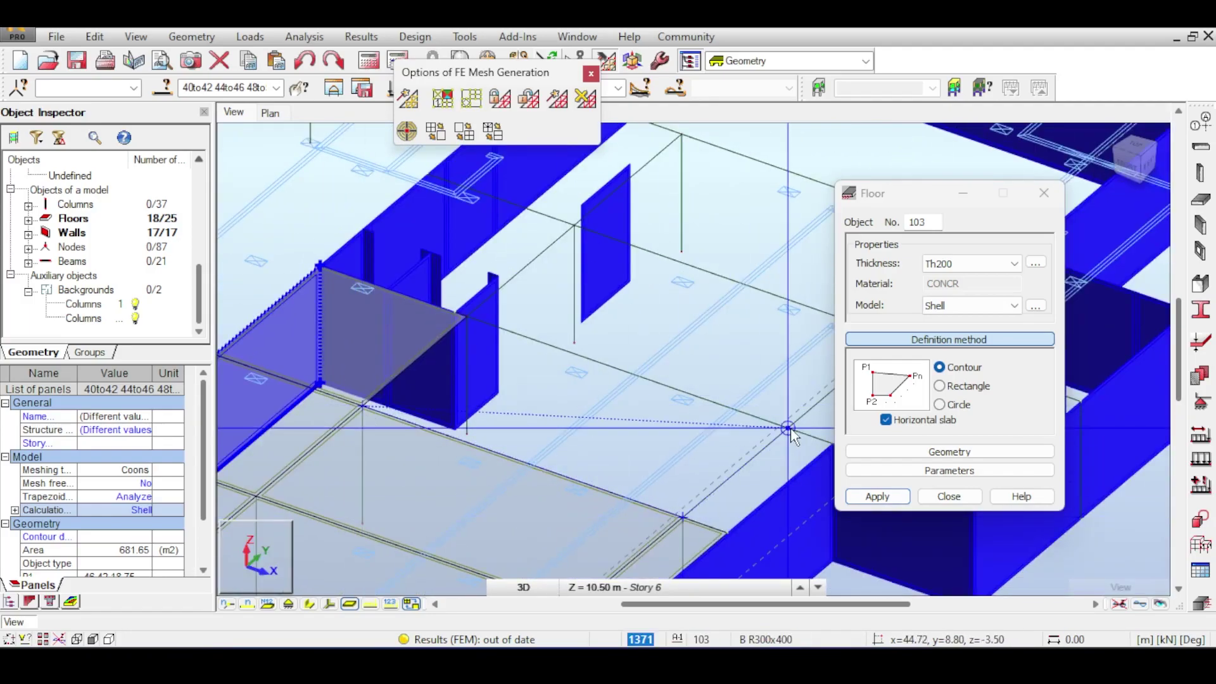
Define Th200 contour floor panels in the fifth bay between axes 3 and 4 and in the narrow strip beside the long wall
left_click(788, 427)
scroll(787, 427, "up", 3)
middle_click_drag(571, 465, 311, 542)
left_click(311, 542)
scroll(312, 542, "down", 5)
scroll(343, 422, "up", 6)
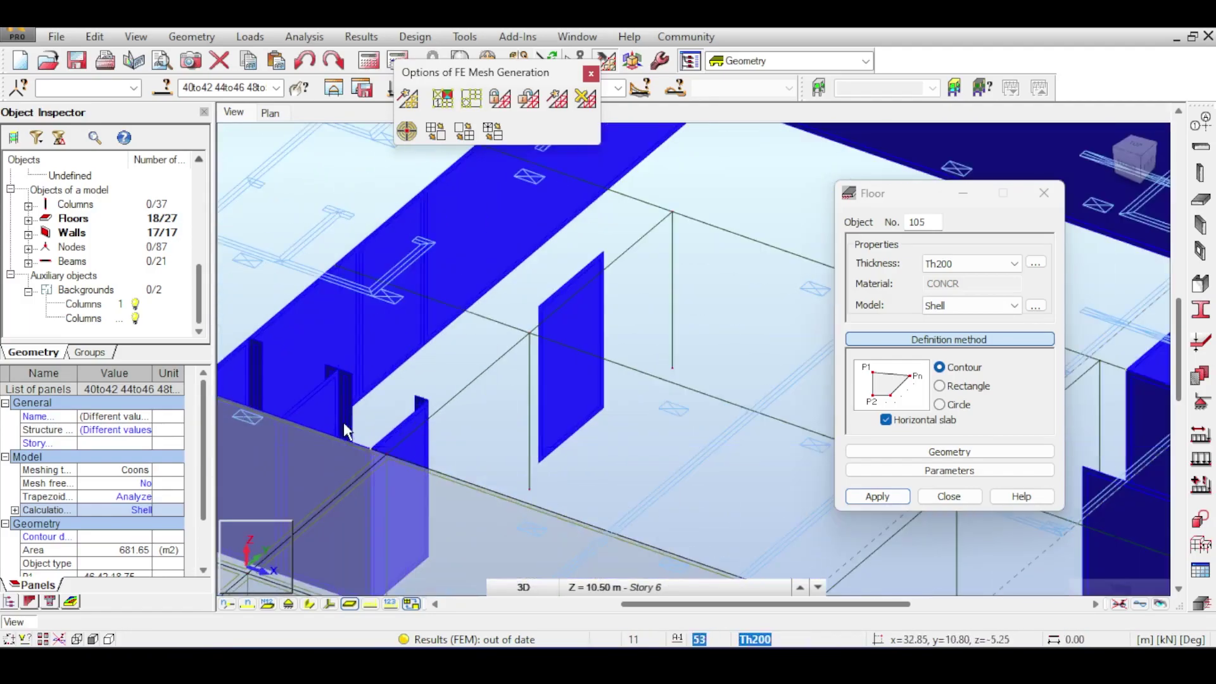
Switch to the AutoCAD parking plan and examine the stair and elevator layout between axes A and C
middle_click_drag(345, 395, 299, 404)
middle_click_drag(320, 329, 536, 457)
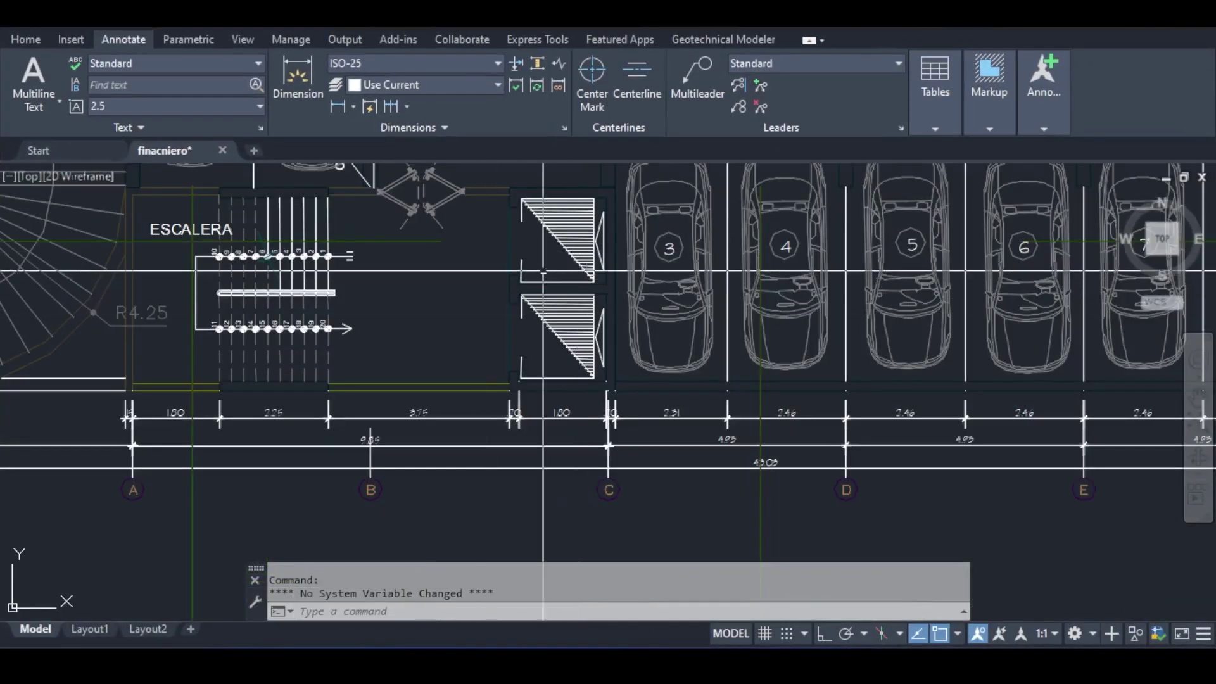
middle_click_drag(543, 271, 549, 353)
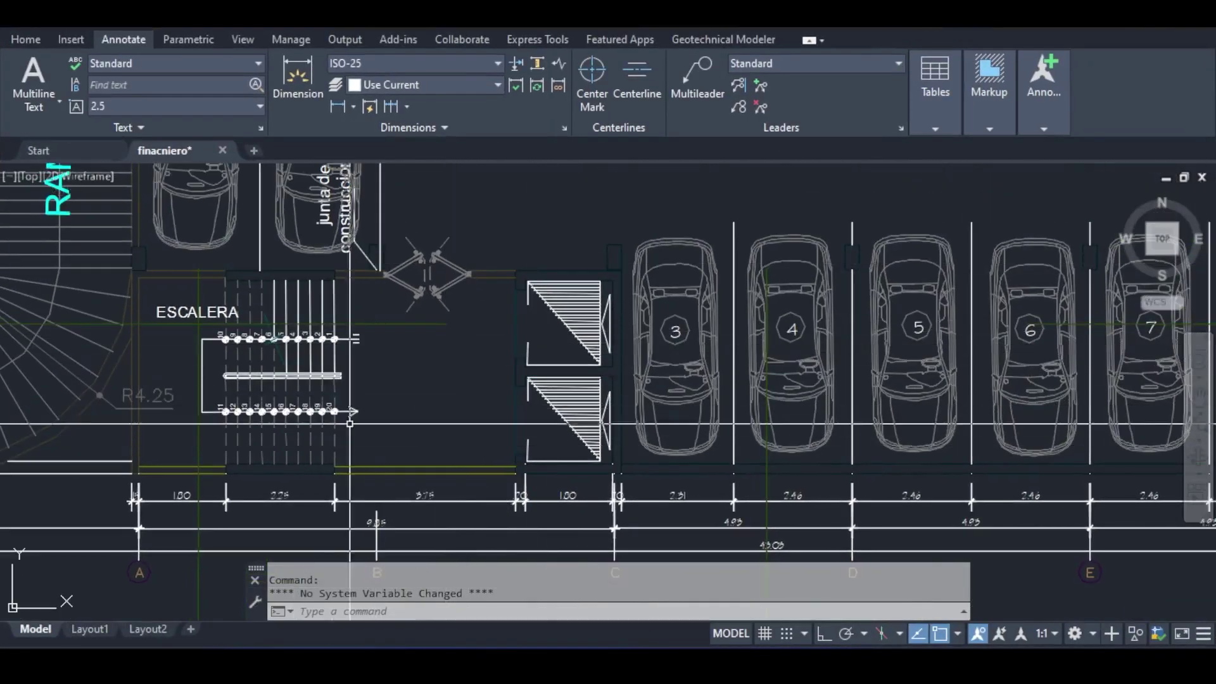
middle_click_drag(272, 355, 334, 371)
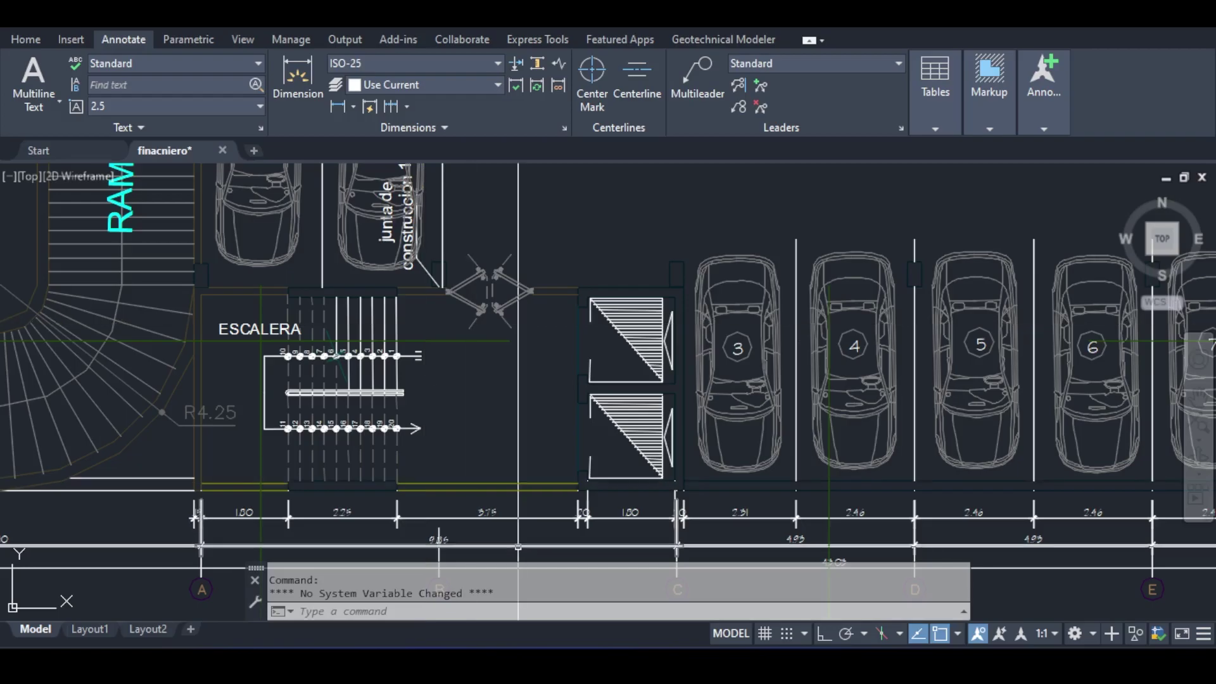
left_click(653, 657)
Back in Robot, define a Th200 contour floor panel beyond the elevator shafts, between the long wall and the axis 3 beam
left_click(1136, 170)
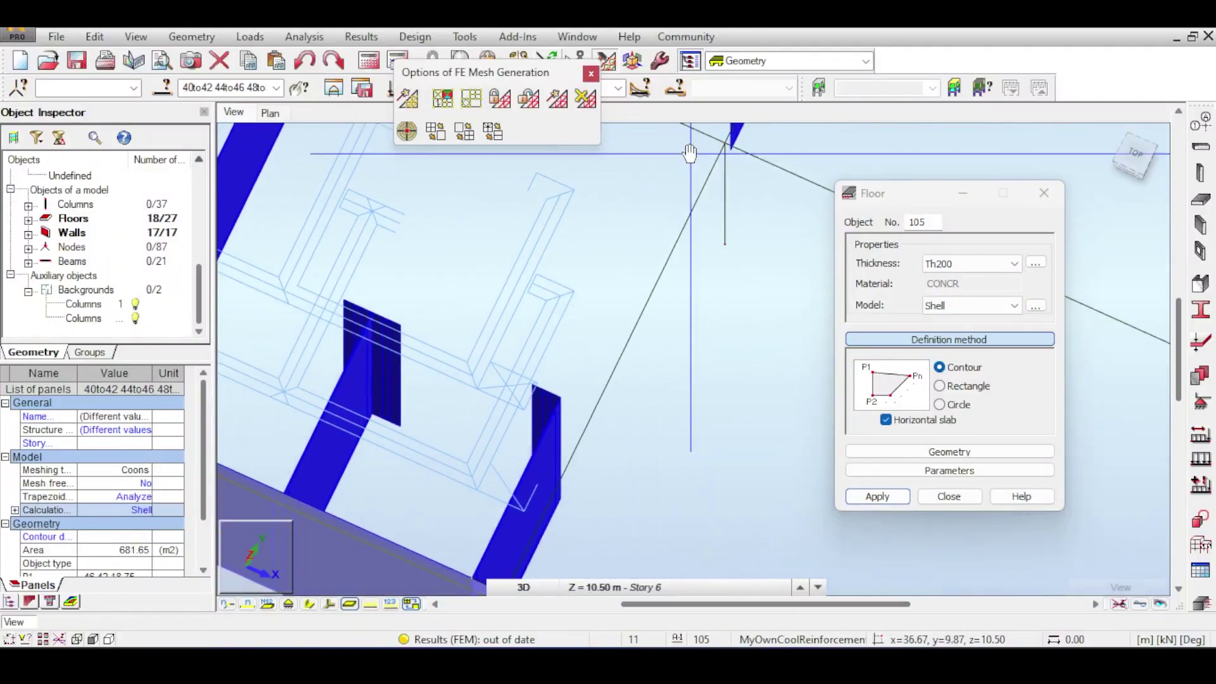
left_click(441, 437)
scroll(442, 437, "down", 5)
middle_click_drag(532, 304, 427, 263)
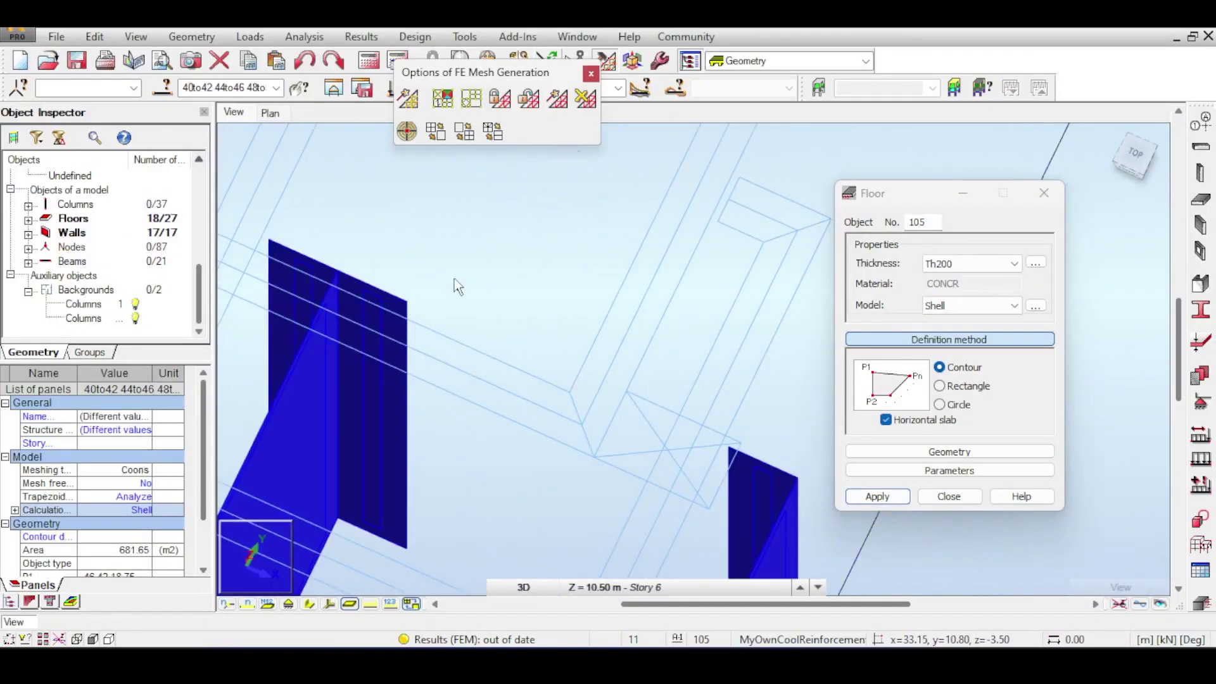
scroll(611, 348, "up", 4)
left_click(611, 348)
scroll(467, 415, "up", 4)
left_click(466, 416)
scroll(466, 415, "down", 5)
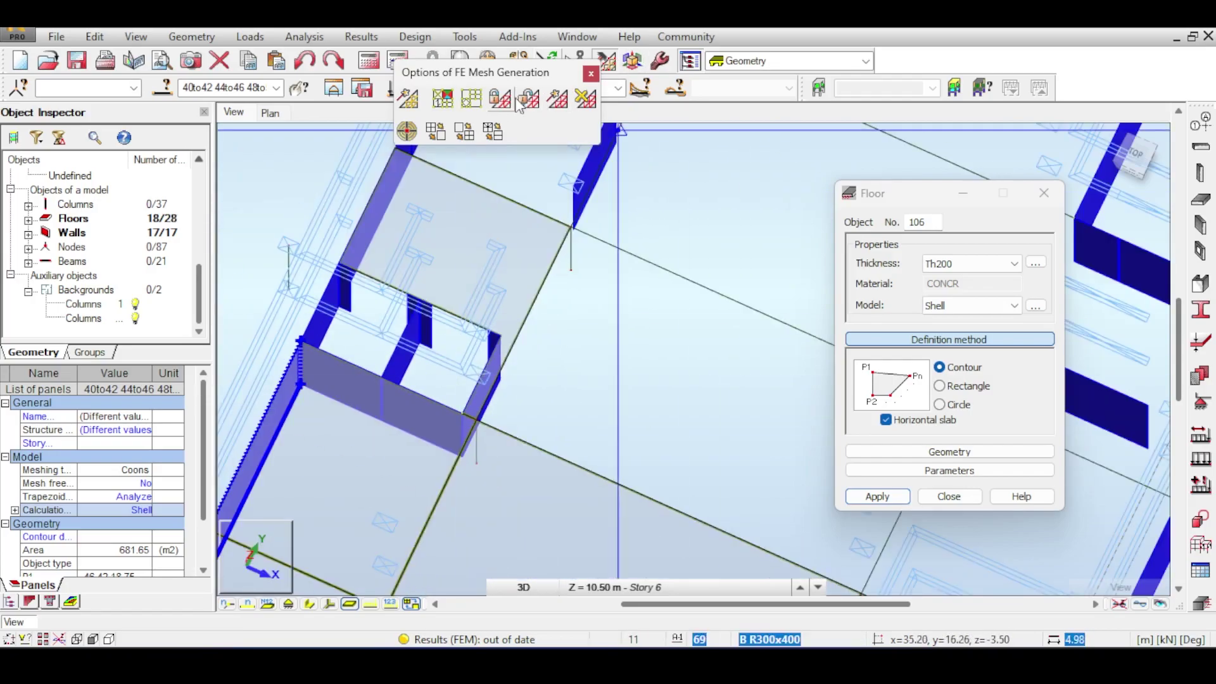
Mesh the panels and try to run the calculation, declining to continue with the separate structure and closing the calculation messages
left_click(558, 99)
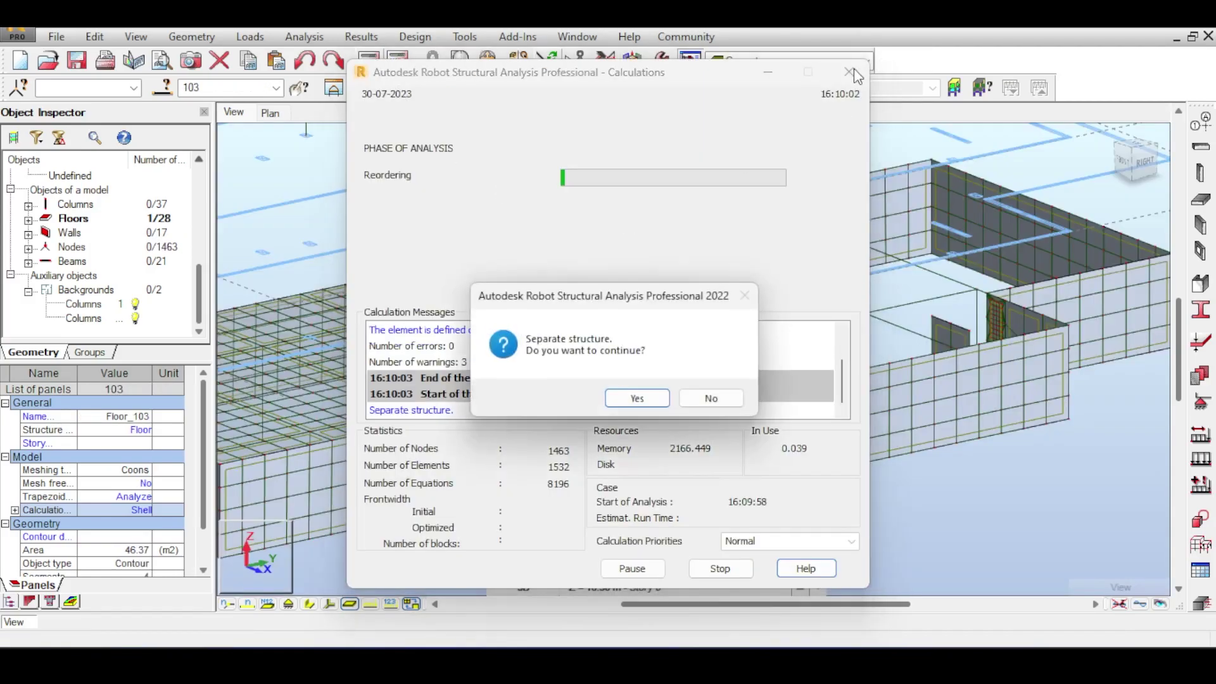
left_click(711, 397)
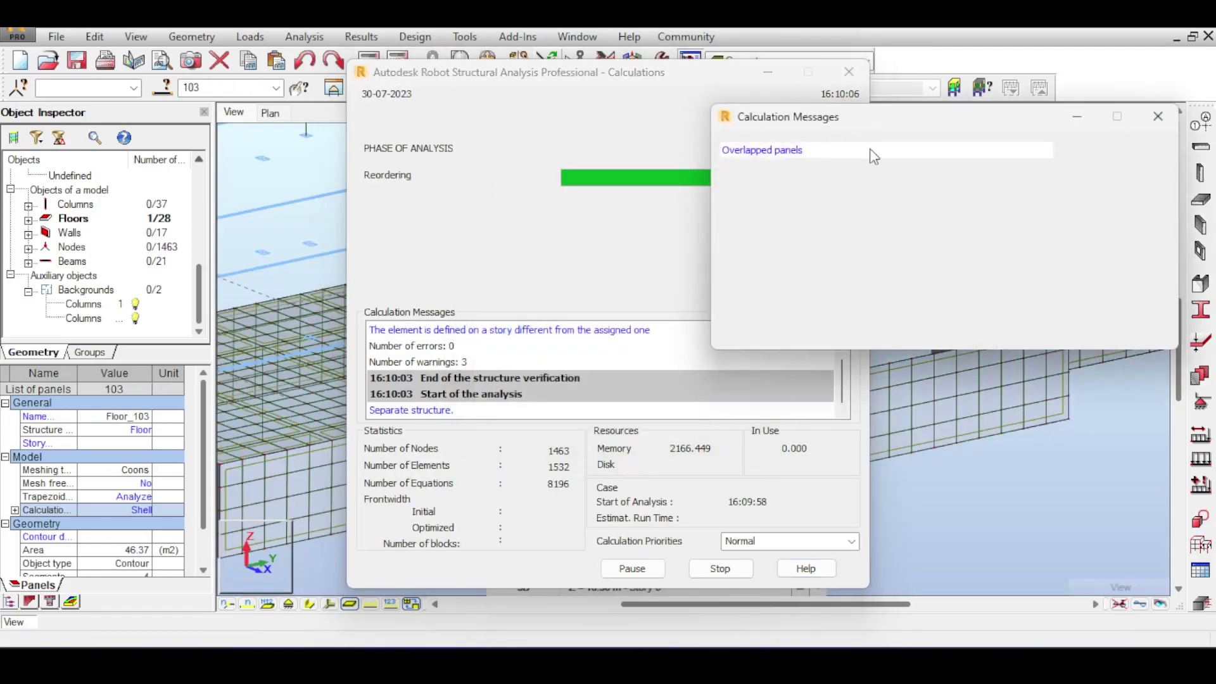
left_click(1163, 121)
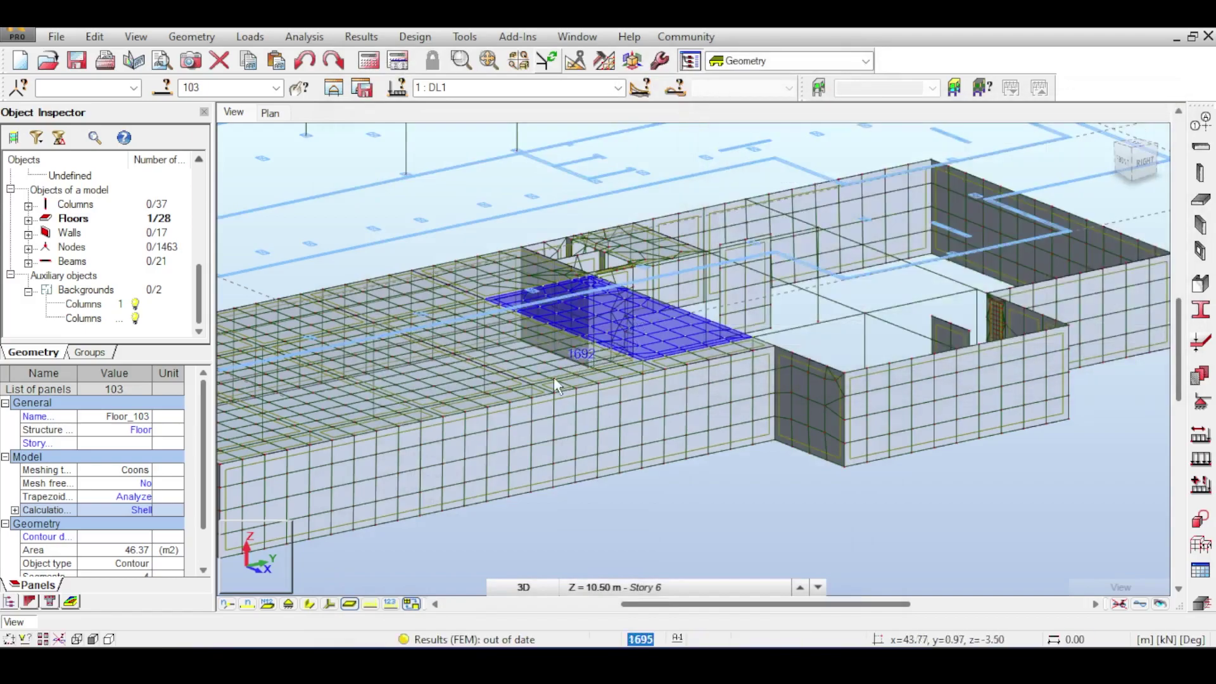
Rerun the calculation and locate the panels reported as overlapped in the model from the calculation messages
scroll(491, 373, "down", 2)
middle_click_drag(522, 369, 604, 399)
middle_click_drag(646, 335, 749, 458, "shift")
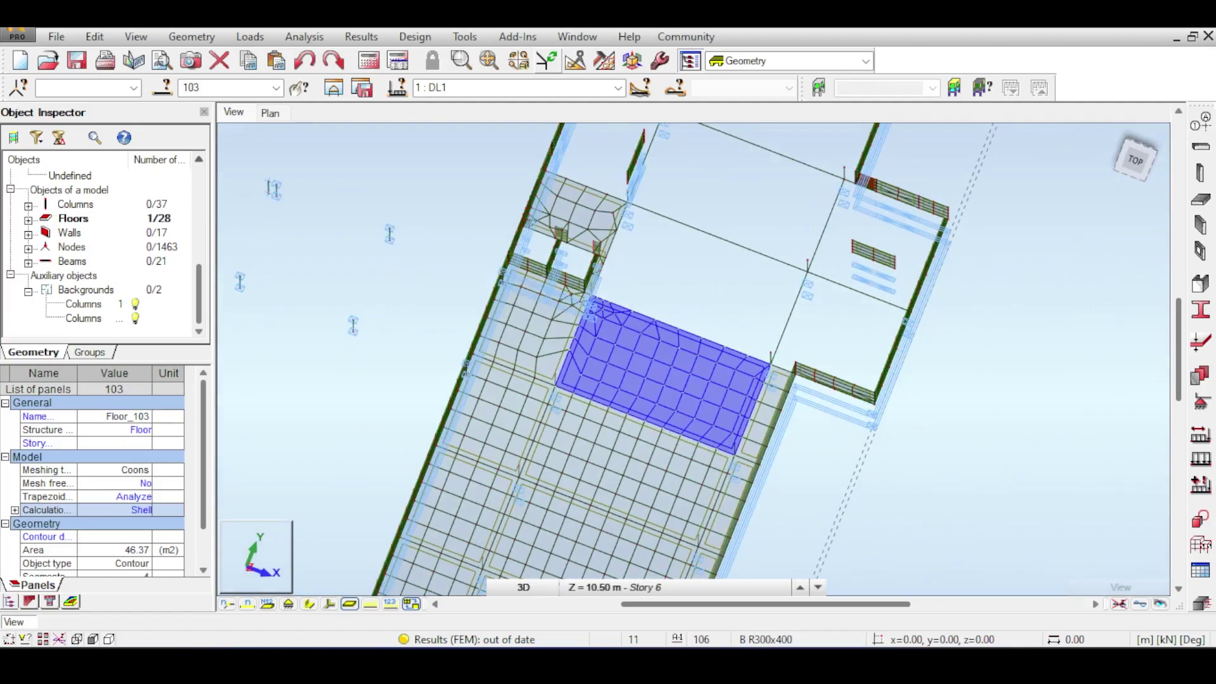
scroll(632, 344, "up", 6)
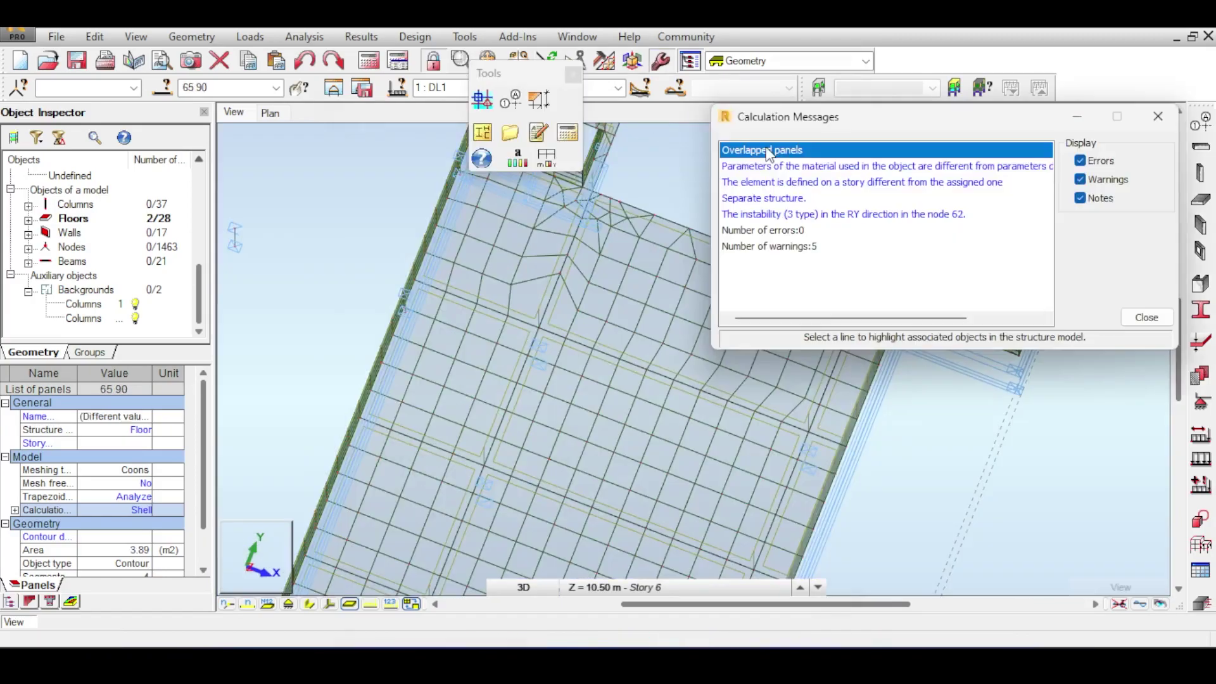
scroll(563, 360, "down", 4)
middle_click_drag(576, 379, 516, 285)
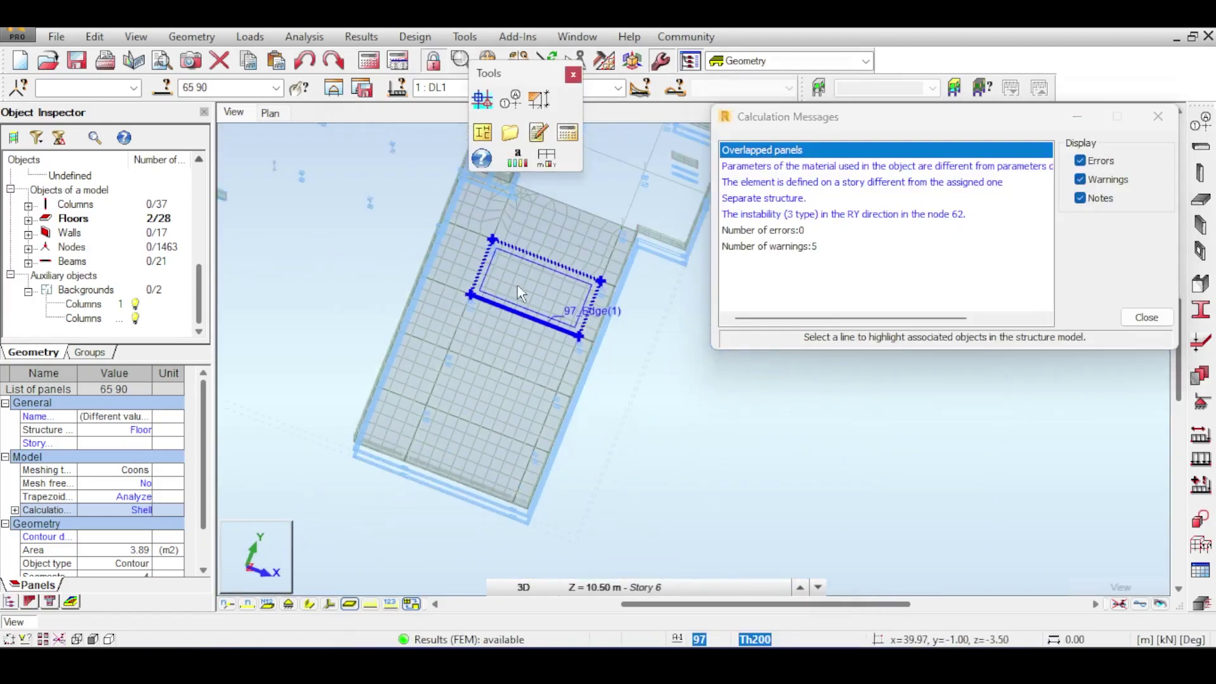
middle_click_drag(587, 252, 488, 385)
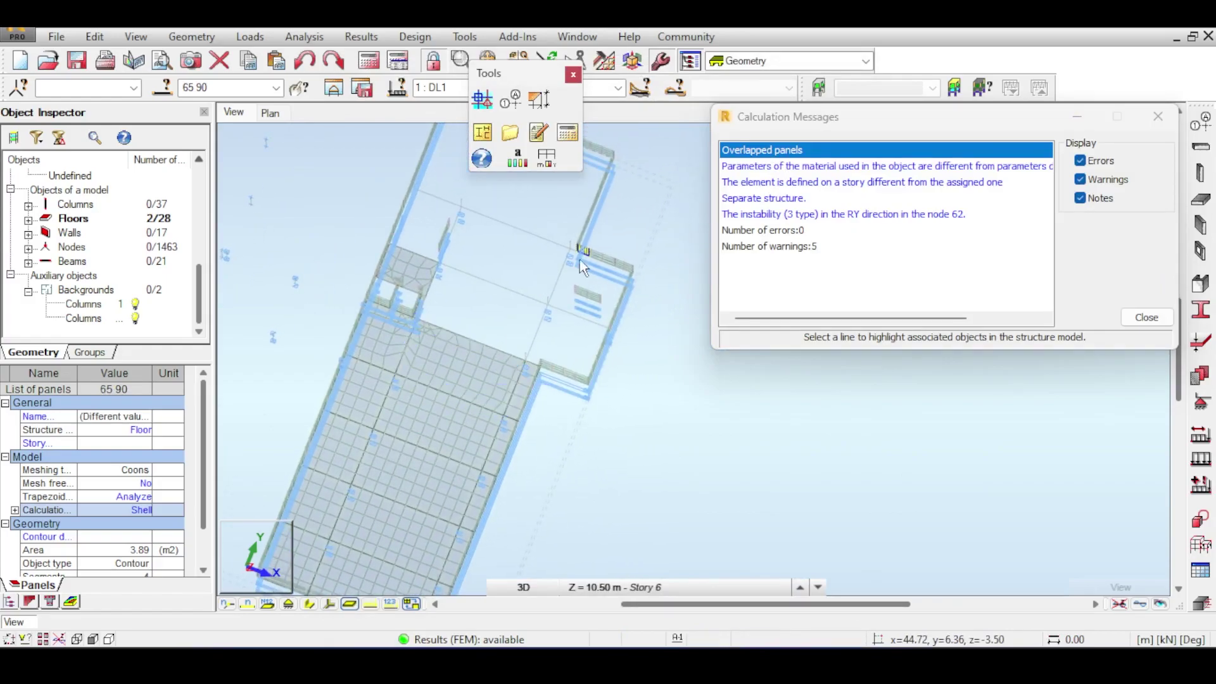
scroll(575, 263, "up", 5)
scroll(576, 253, "up", 5)
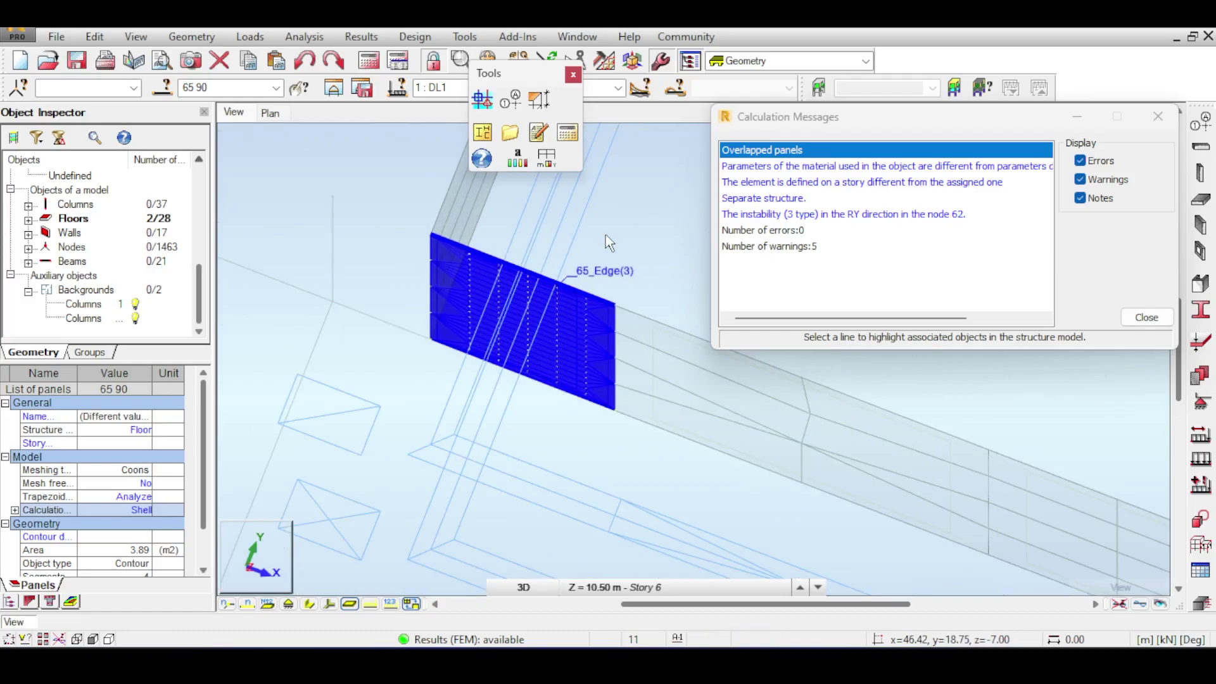
scroll(606, 234, "up", 2)
left_click(1157, 117)
Examine in top view how the short end wall's overlapped panels line up with the adjoining walls at both ends
left_click(860, 274)
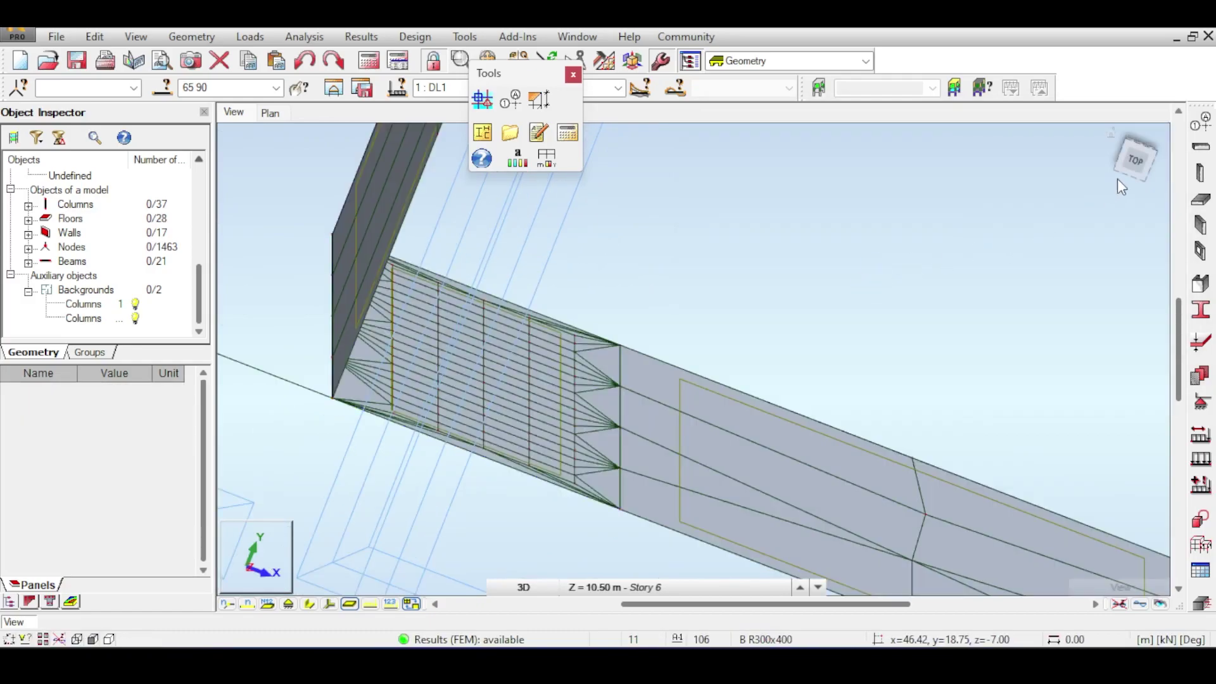
left_click(1134, 163)
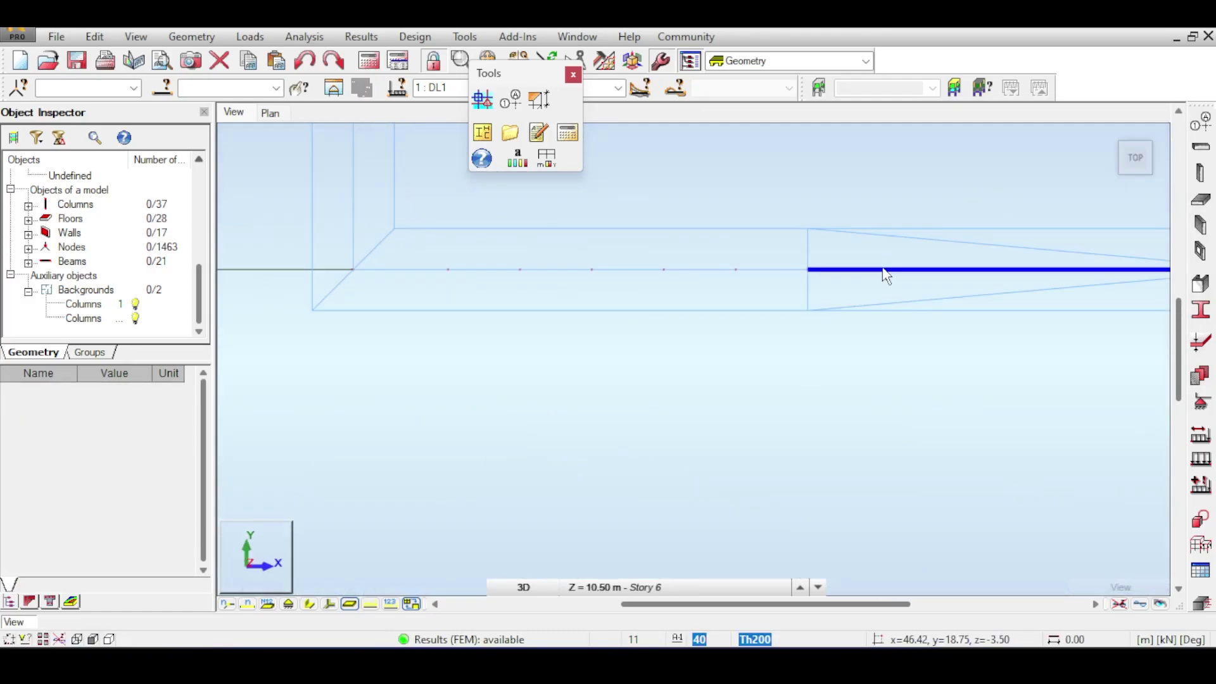
left_click(871, 274)
scroll(829, 274, "up", 2)
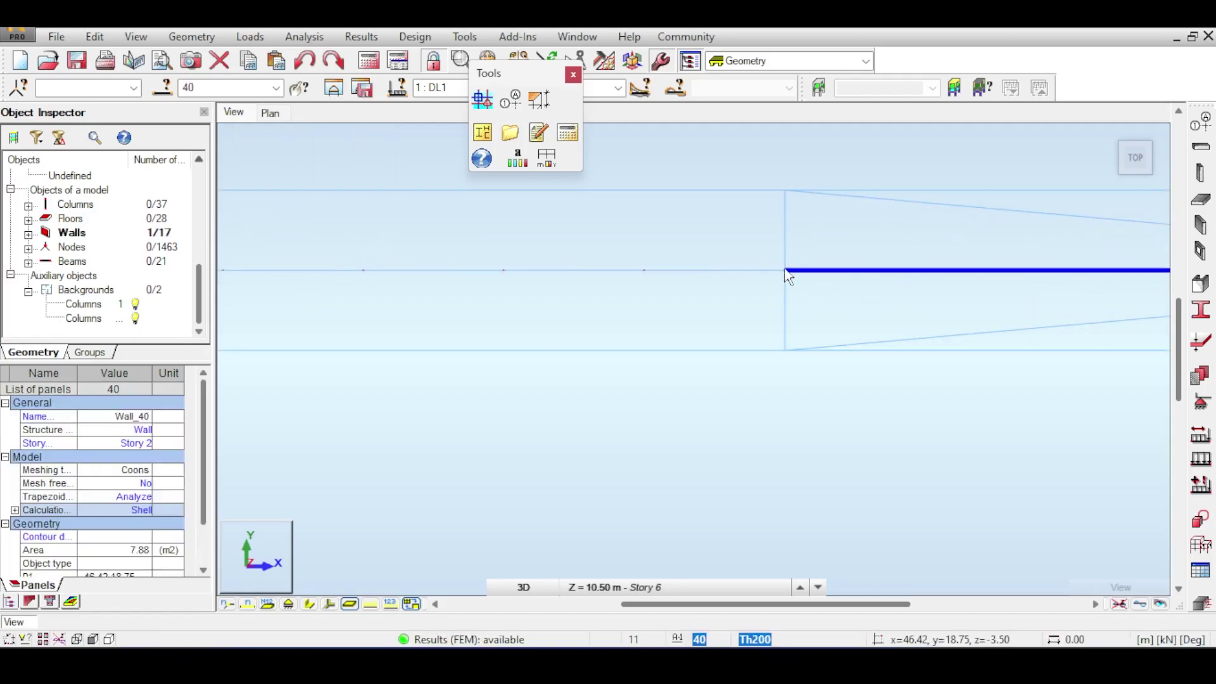
scroll(738, 271, "up", 2)
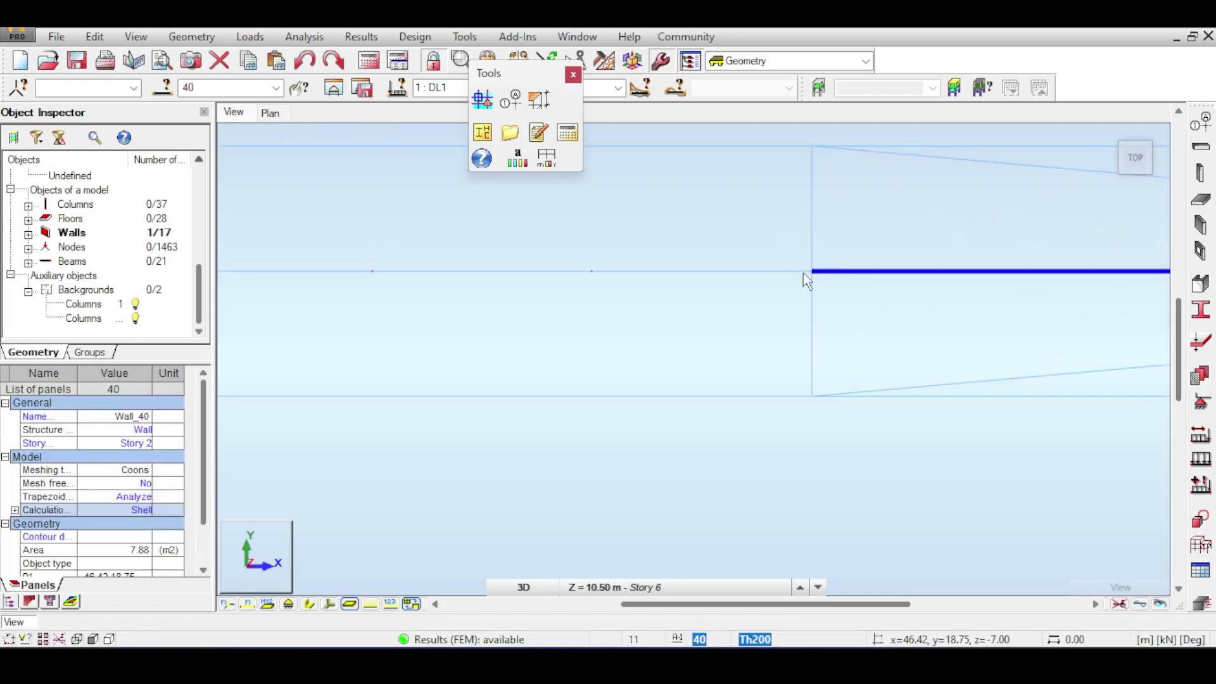
scroll(751, 277, "down", 7)
scroll(656, 318, "down", 5)
scroll(561, 314, "up", 4)
scroll(544, 323, "up", 3)
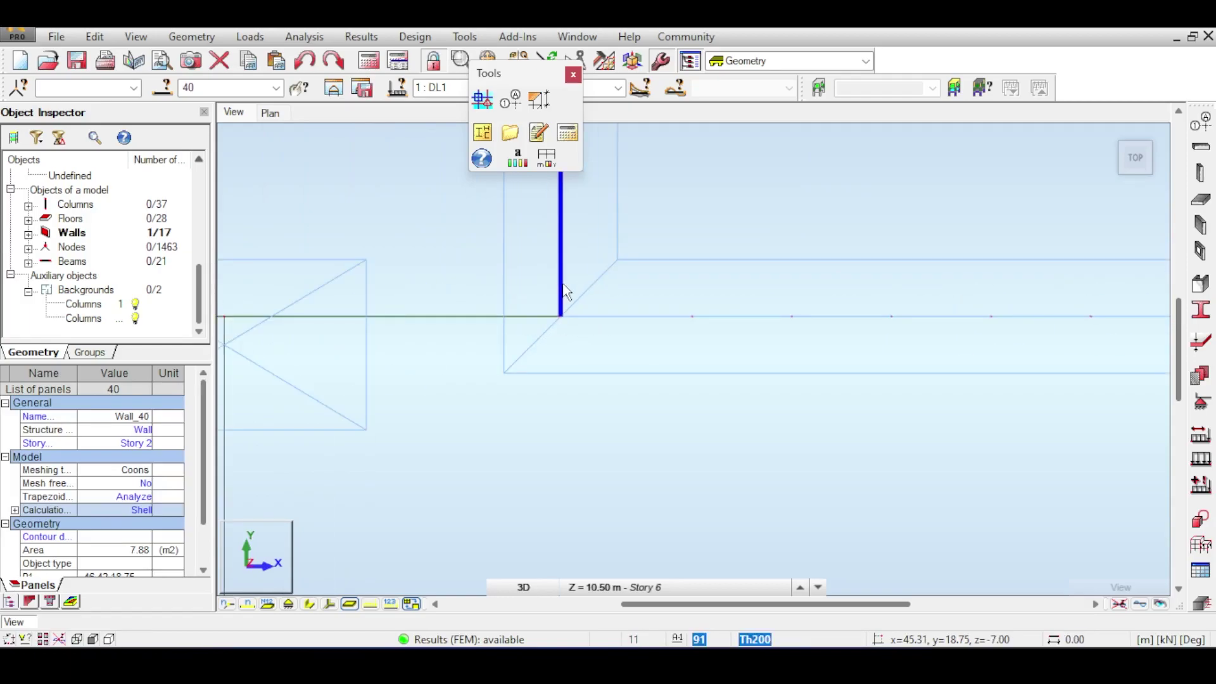
scroll(563, 286, "up", 5)
middle_click_drag(551, 427, 585, 340)
scroll(566, 388, "up", 7)
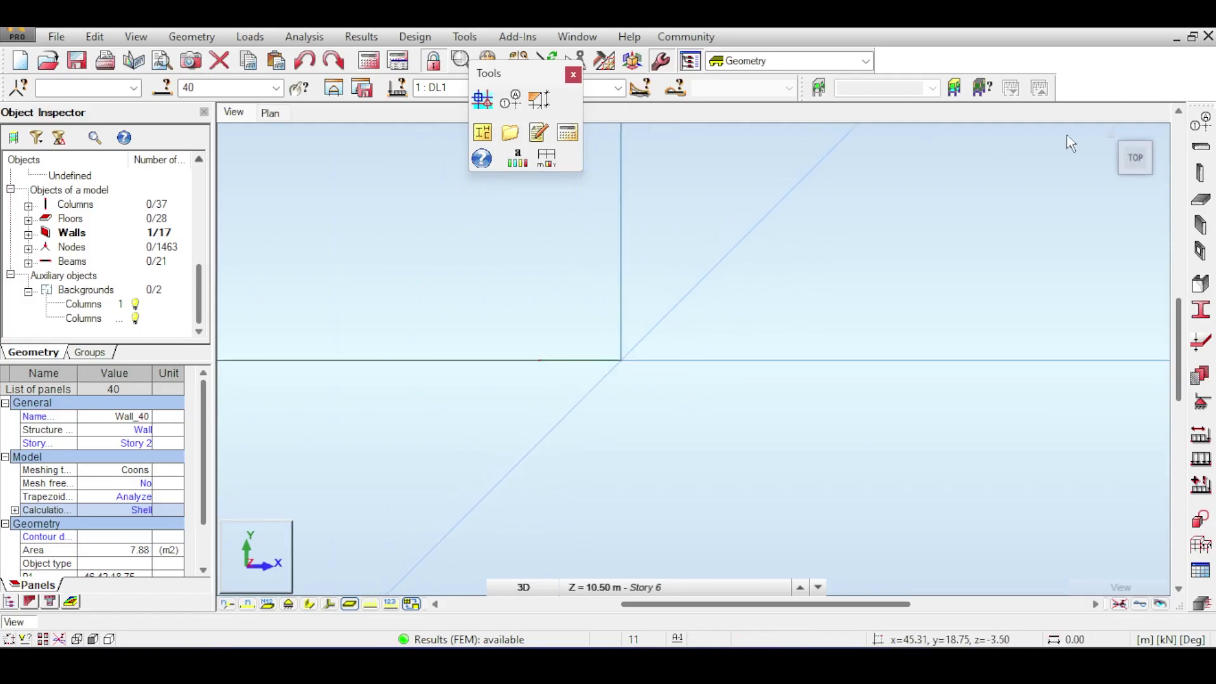
Inspect the overlapped wall panel's upper corners in a tilted 3D view for edges extending past the adjoining walls
left_click(1137, 158)
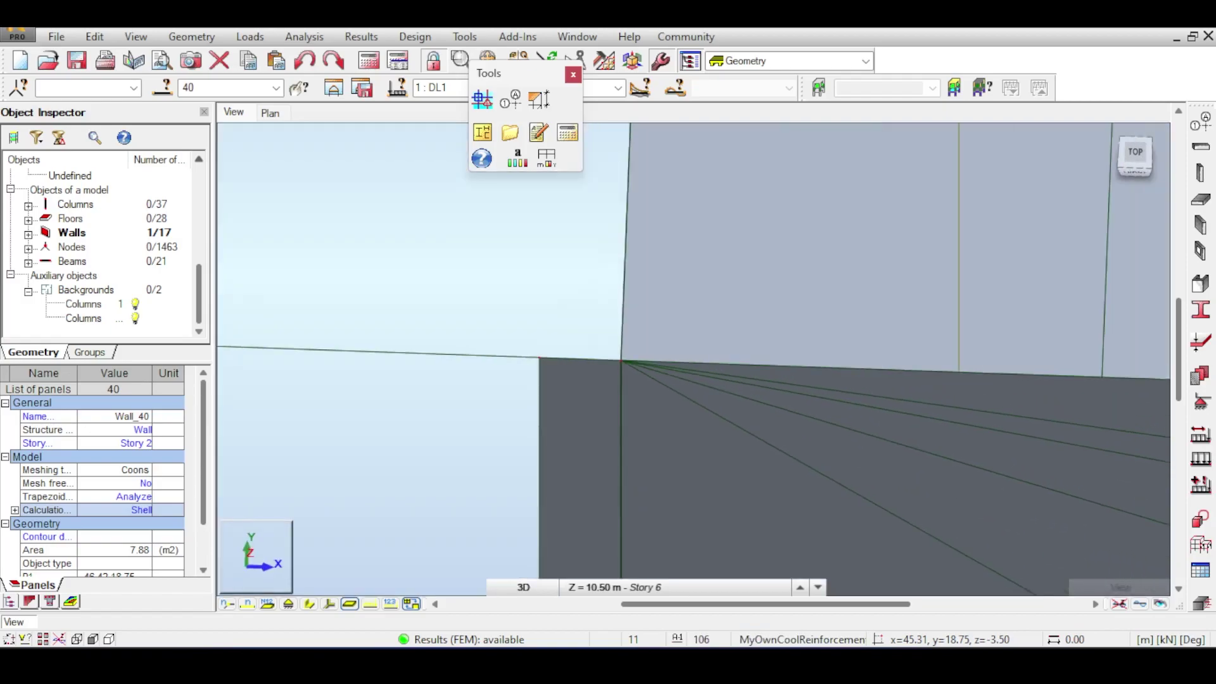
scroll(899, 452, "down", 6)
middle_click_drag(826, 461, 606, 335)
scroll(615, 363, "down", 4)
scroll(615, 364, "down", 3)
scroll(663, 438, "down", 2)
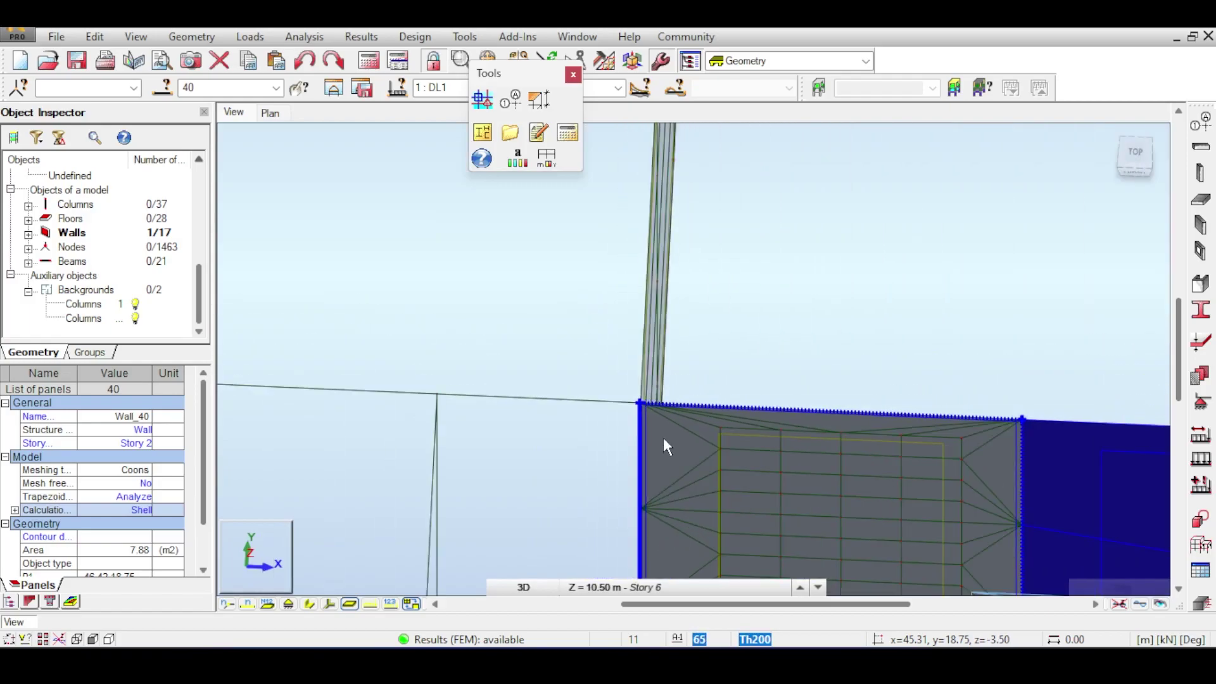
scroll(1018, 405, "up", 5)
scroll(1019, 380, "up", 4)
scroll(1101, 340, "up", 4)
scroll(1034, 404, "up", 2)
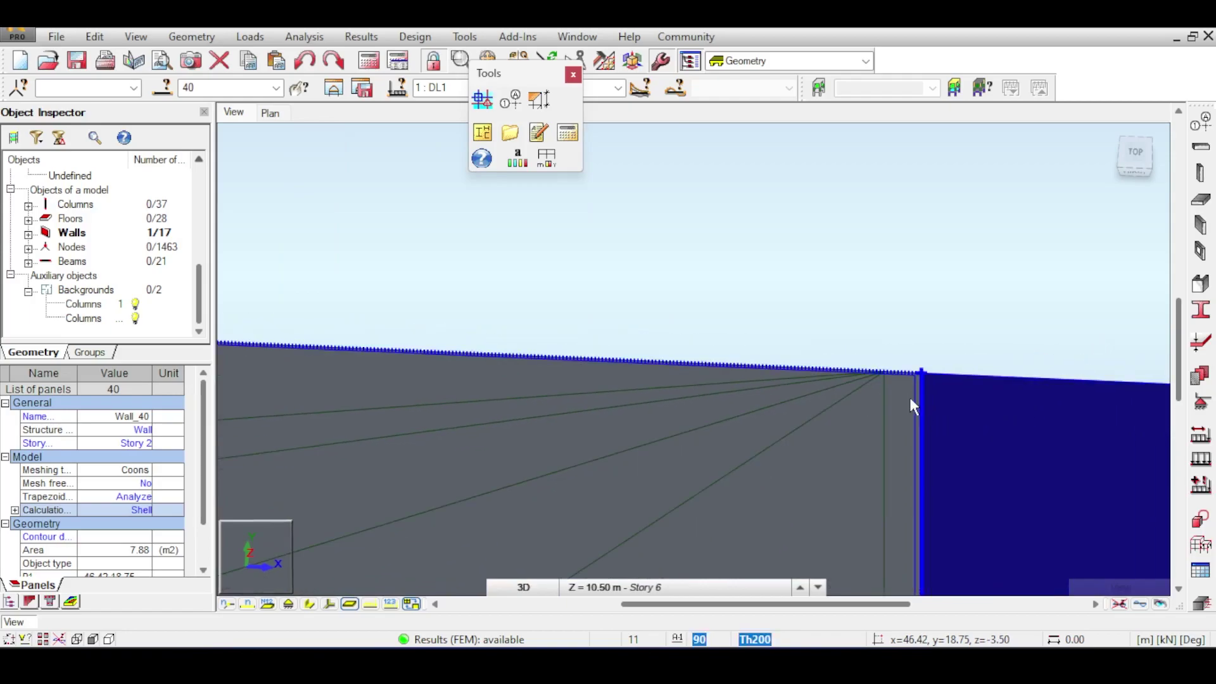
Select all floor and wall panels and delete their FE mesh
left_click(909, 397)
scroll(878, 354, "up", 2)
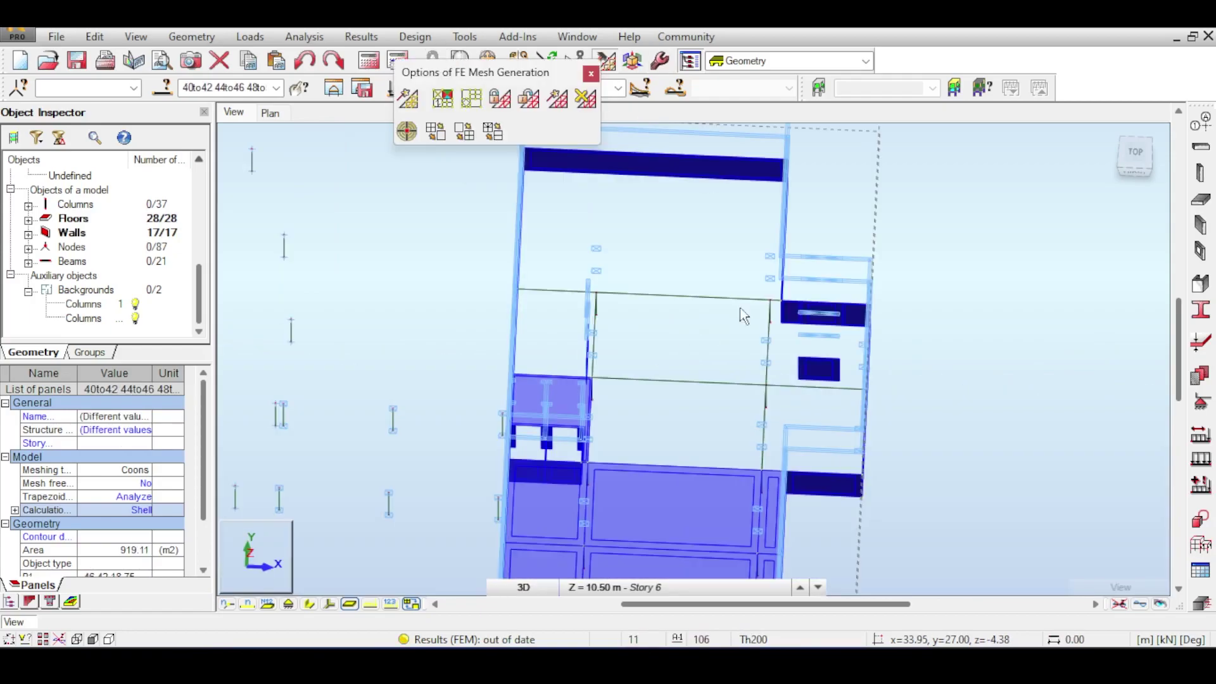
Find and delete the duplicate Th200 floor panel overlapping the wall panel beside x = 46.42, y = 18.75
scroll(1044, 309, "up", 4)
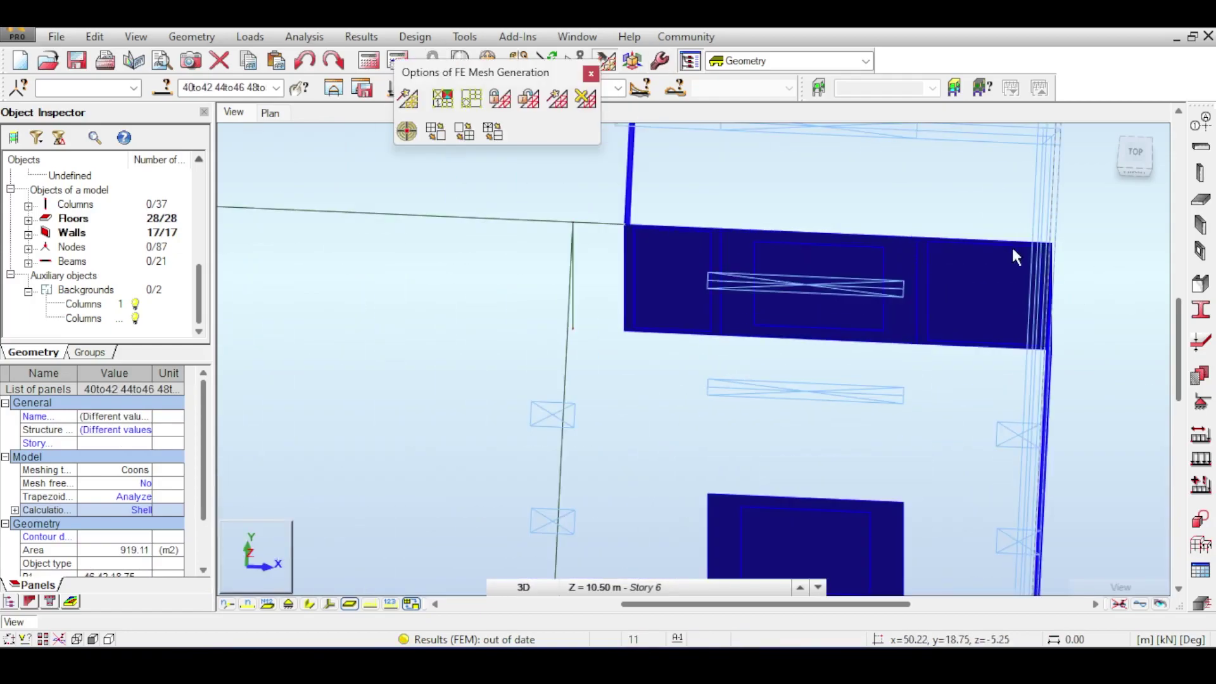
left_click(1012, 247)
scroll(886, 239, "up", 7)
scroll(978, 287, "up", 4)
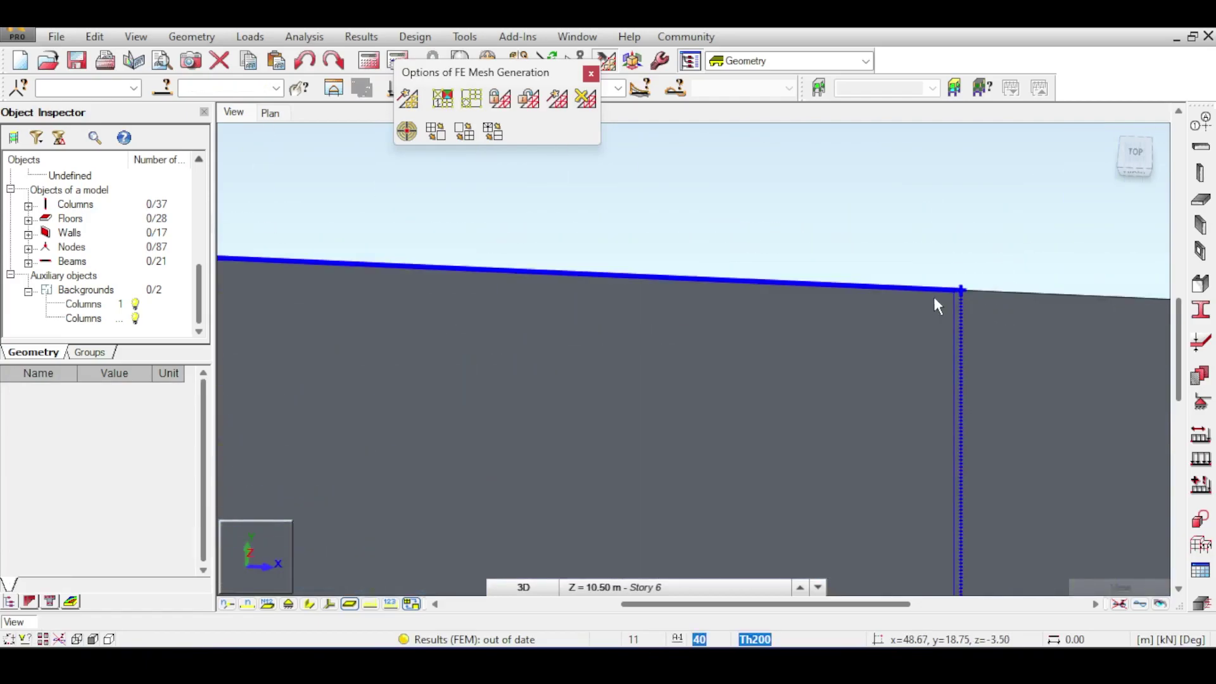
middle_click_drag(971, 291, 646, 358)
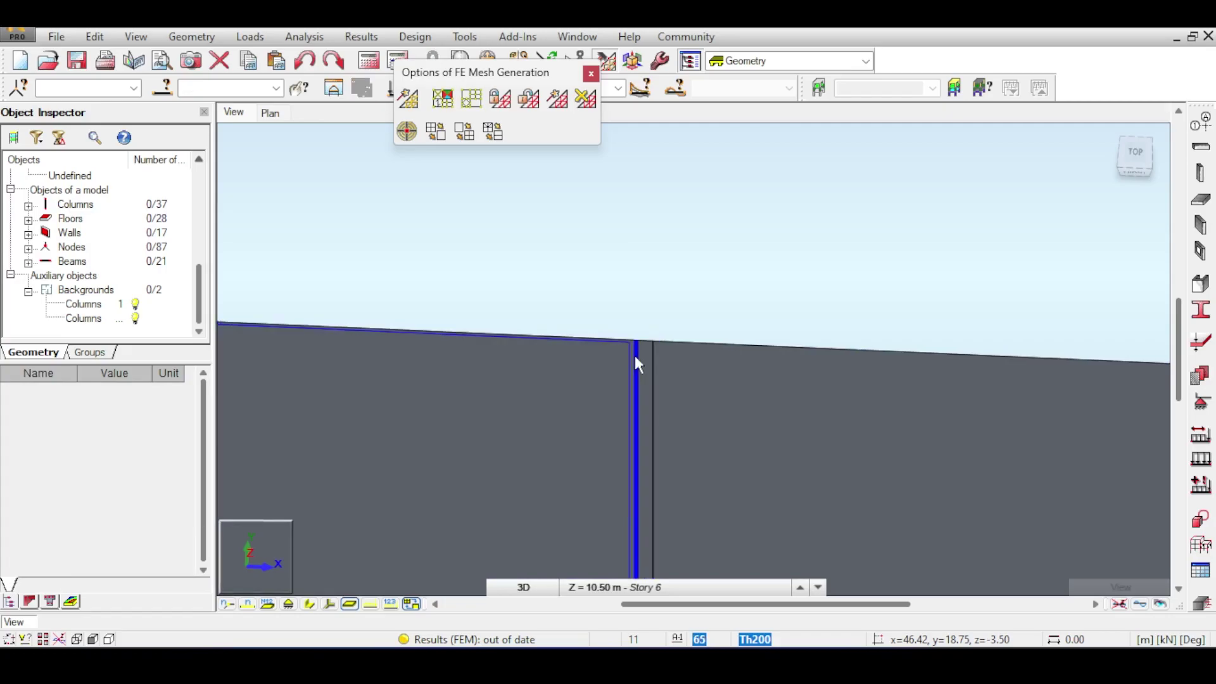
left_click(639, 359)
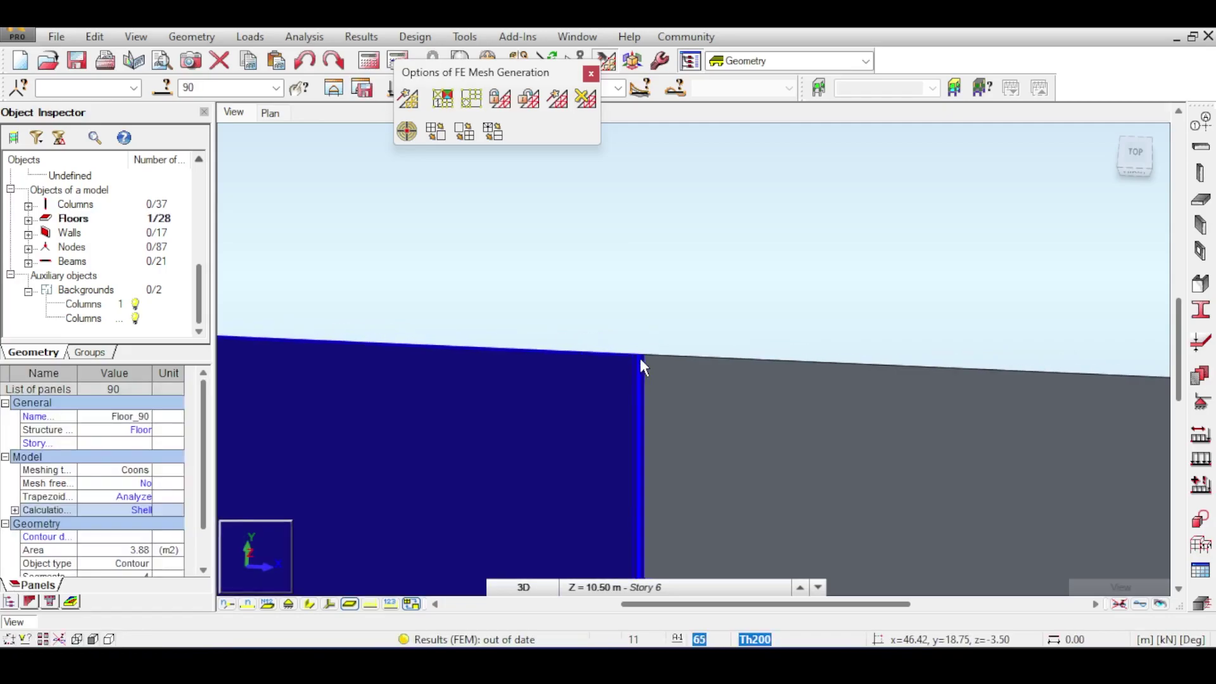
key("Escape")
scroll(658, 364, "up", 9)
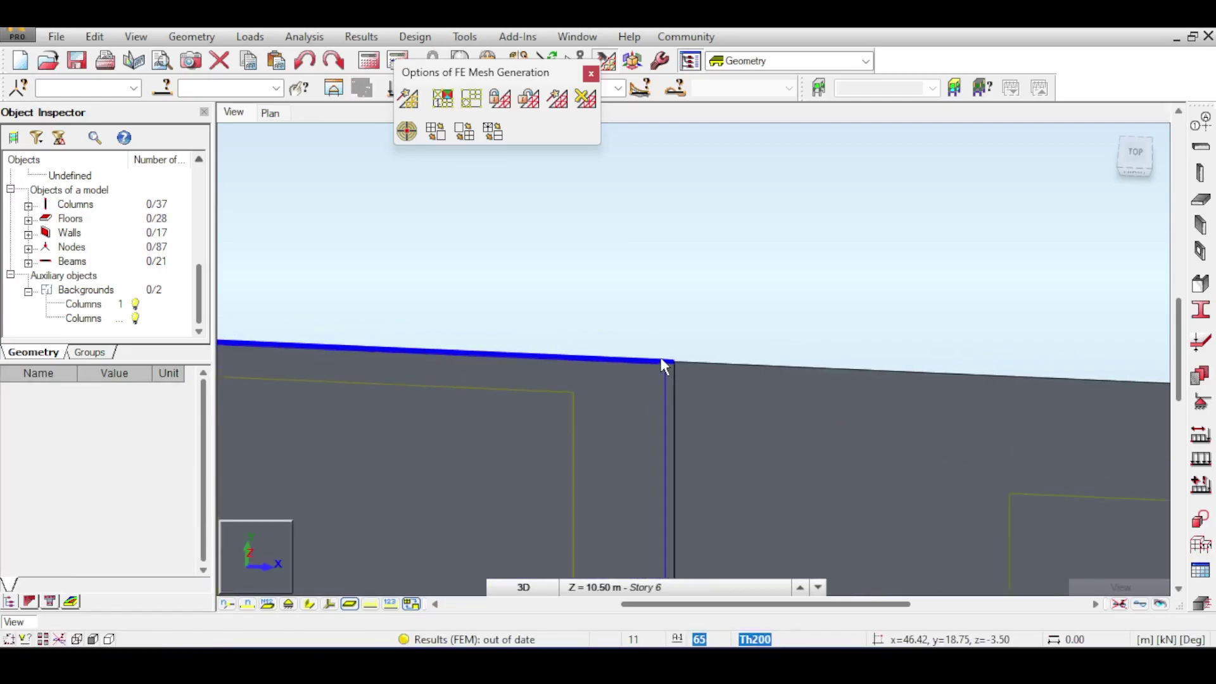
left_click(751, 359)
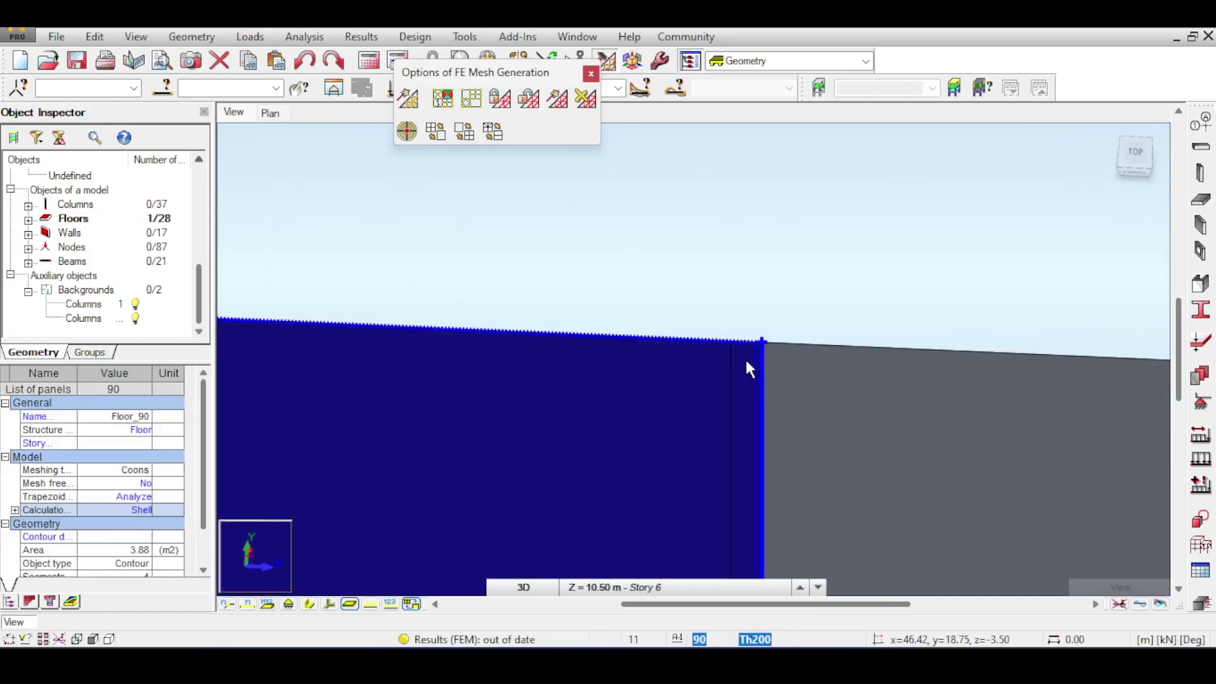
middle_click_drag(744, 358, 522, 404)
key("Escape")
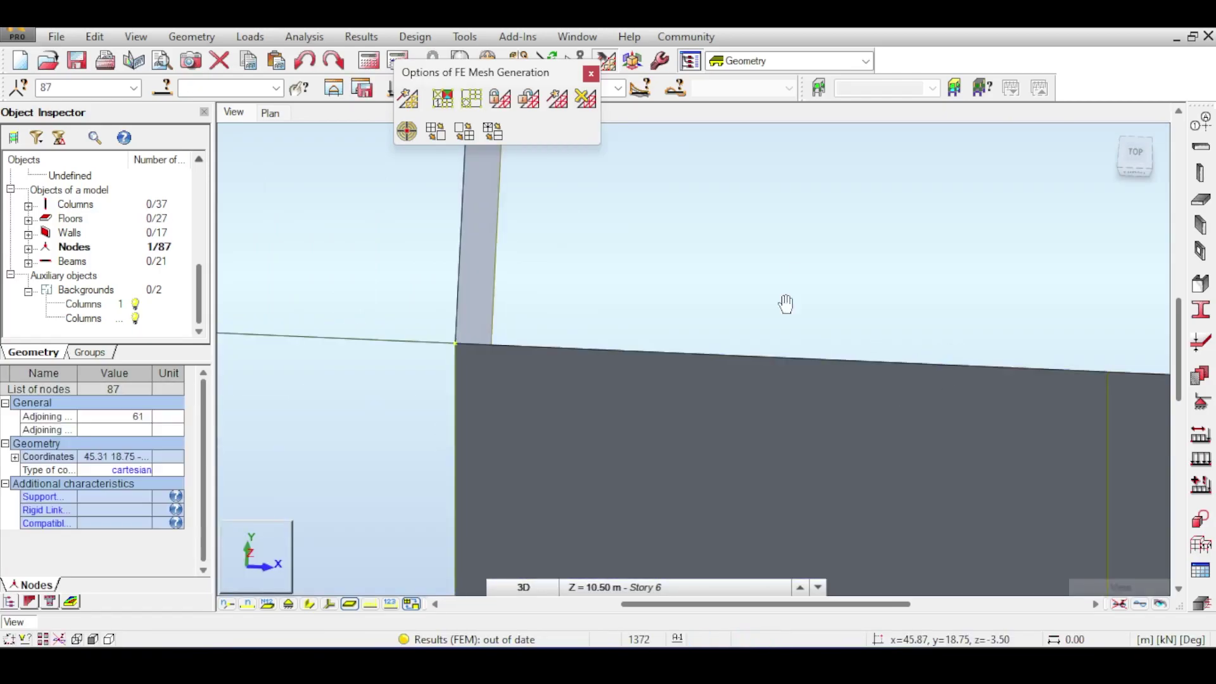
middle_click_drag(787, 304, 545, 188)
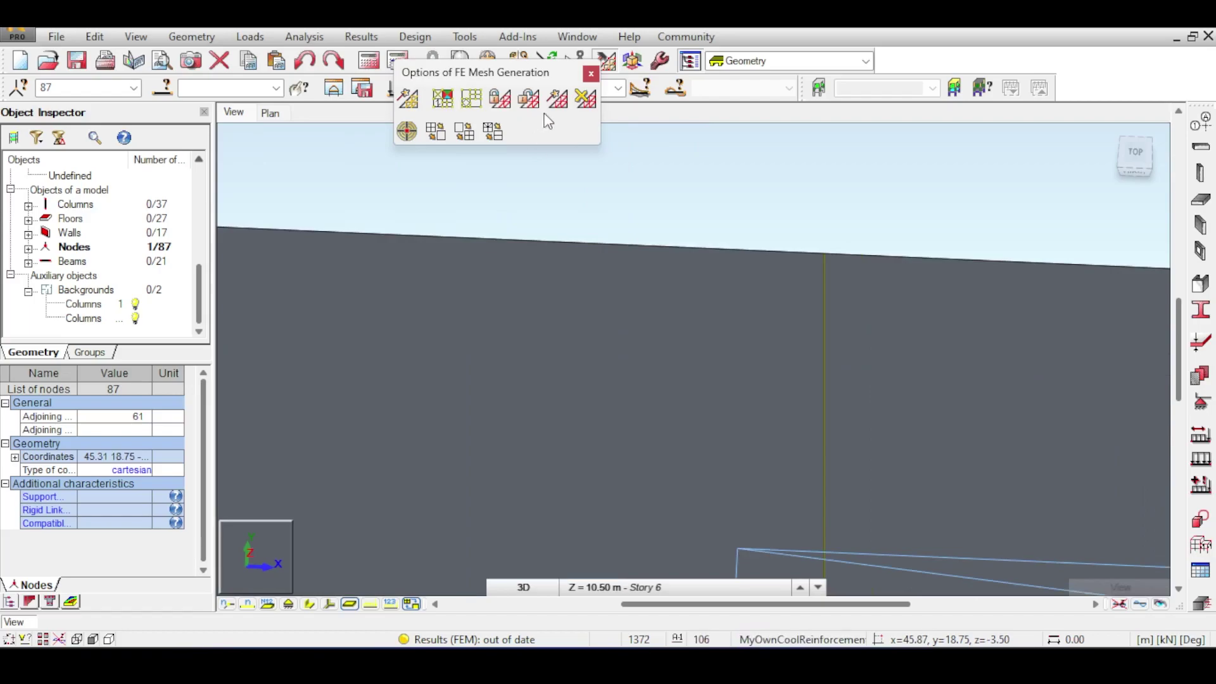
Generate the FE mesh for all panels
left_click(557, 99)
left_click(653, 372)
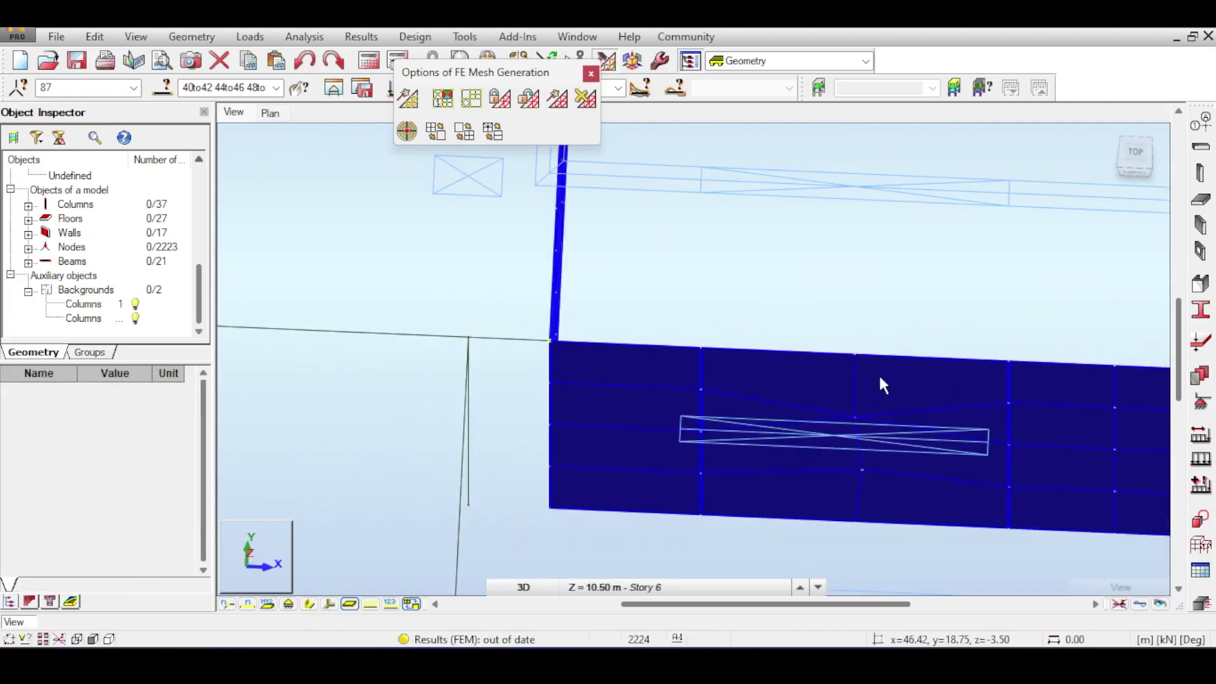
left_click(917, 298)
left_click(560, 380)
scroll(570, 377, "down", 3)
Draw a Th200 contour slab at level -3.50 m over the wide central bay between y = 8.80 and y = 13.78
left_click_drag(1150, 178, 1127, 151)
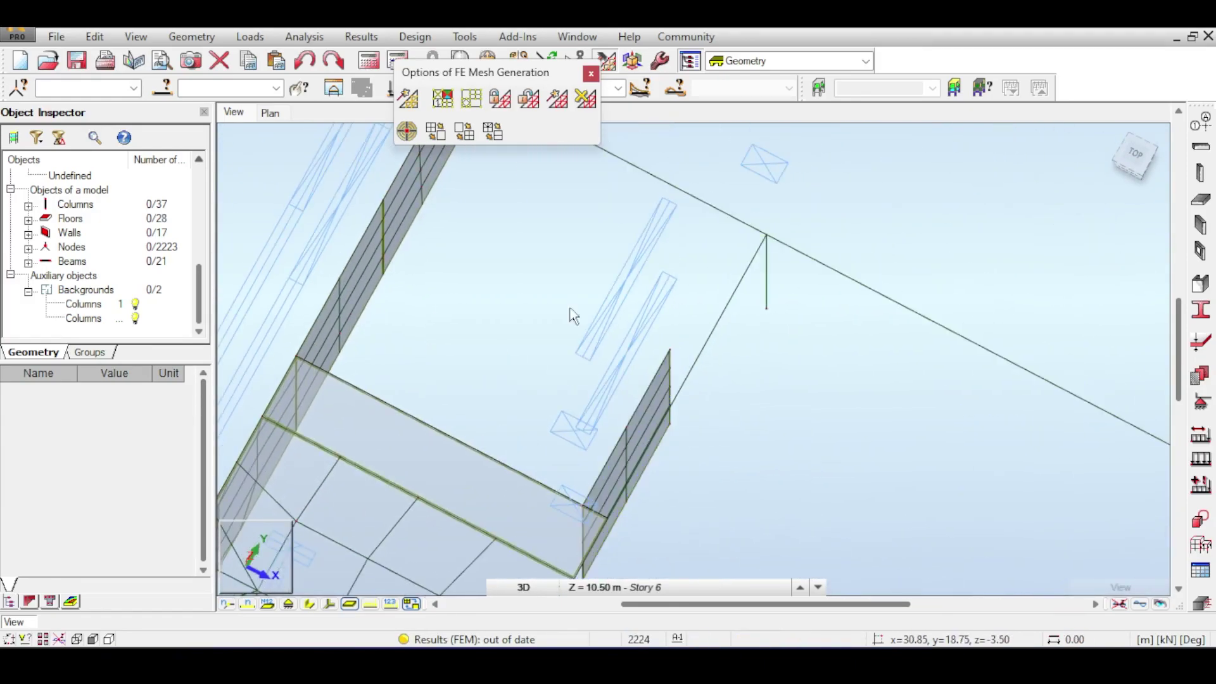
middle_click_drag(574, 317, 781, 264)
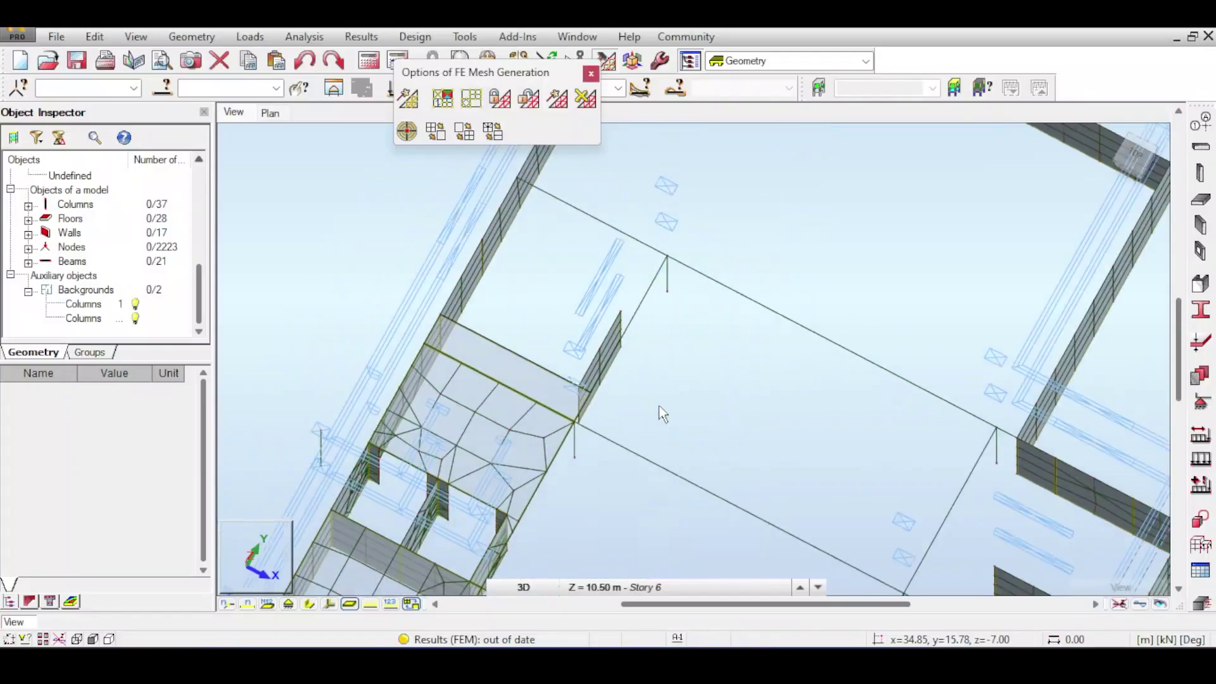
scroll(475, 247, "up", 3)
left_click(502, 291)
middle_click_drag(530, 570, 662, 194)
scroll(423, 324, "up", 2)
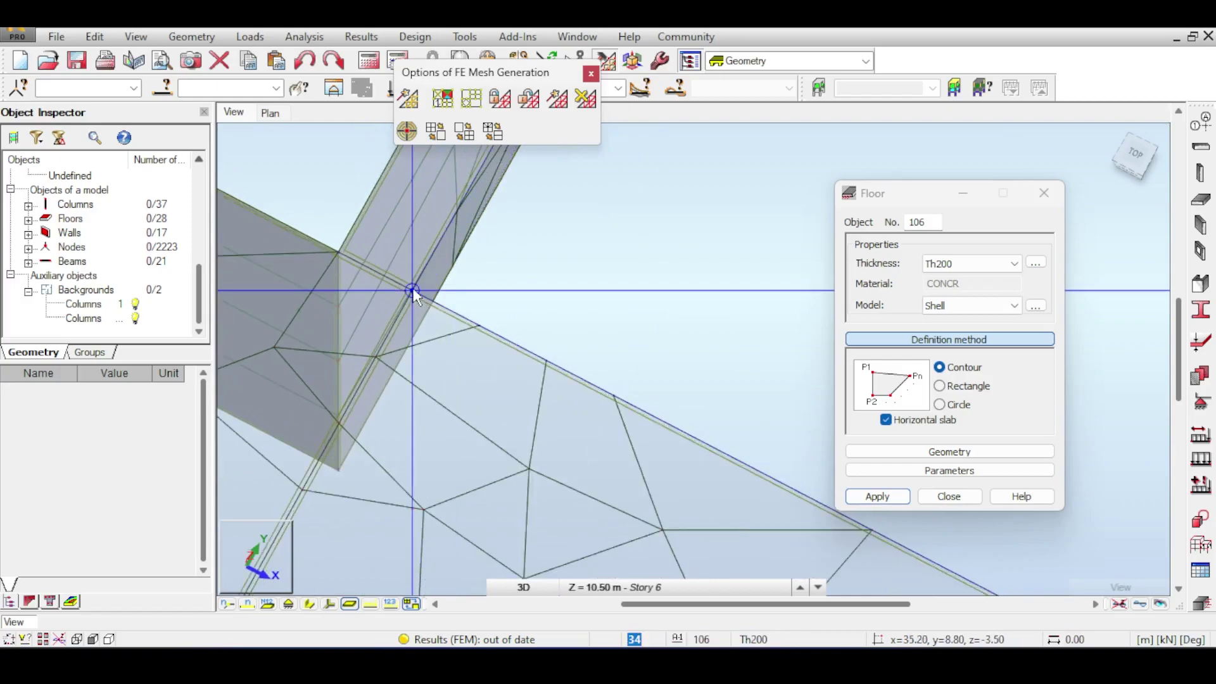
left_click(412, 290)
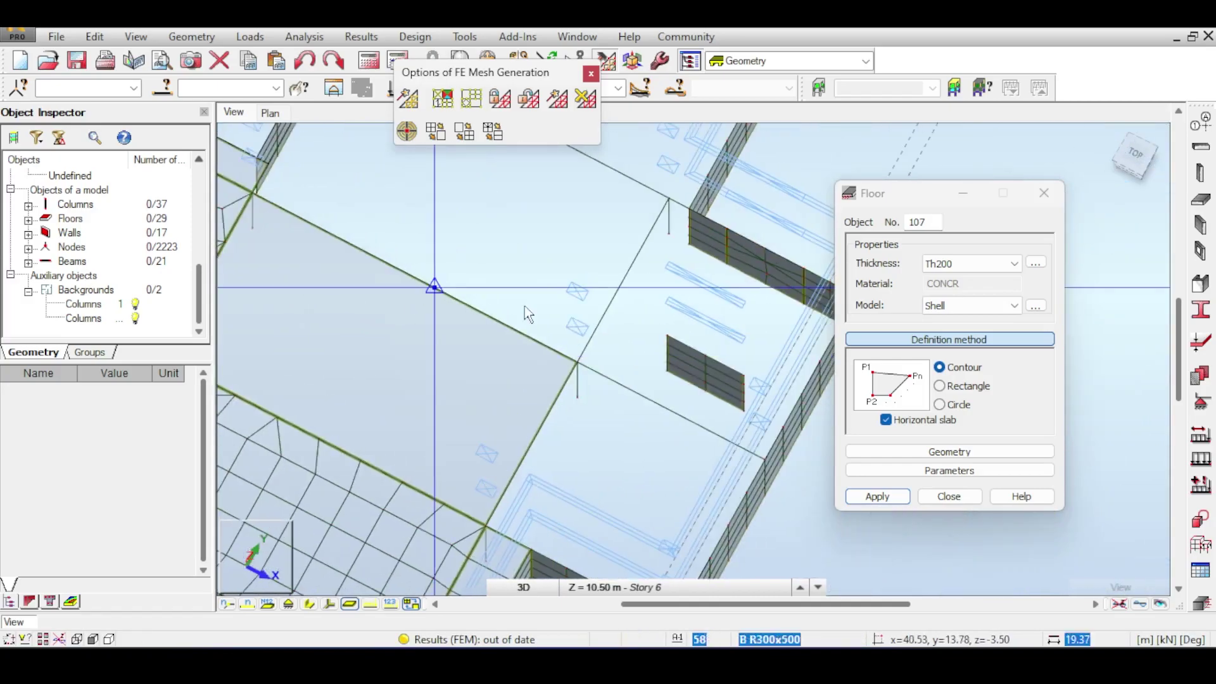
Draw a Th200 contour slab over the projecting side bay between y = 8.80 and y = 13.78, following the wall corners and column
scroll(443, 367, "up", 5)
left_click(329, 449)
middle_click_drag(492, 546, 412, 336)
left_click(456, 343)
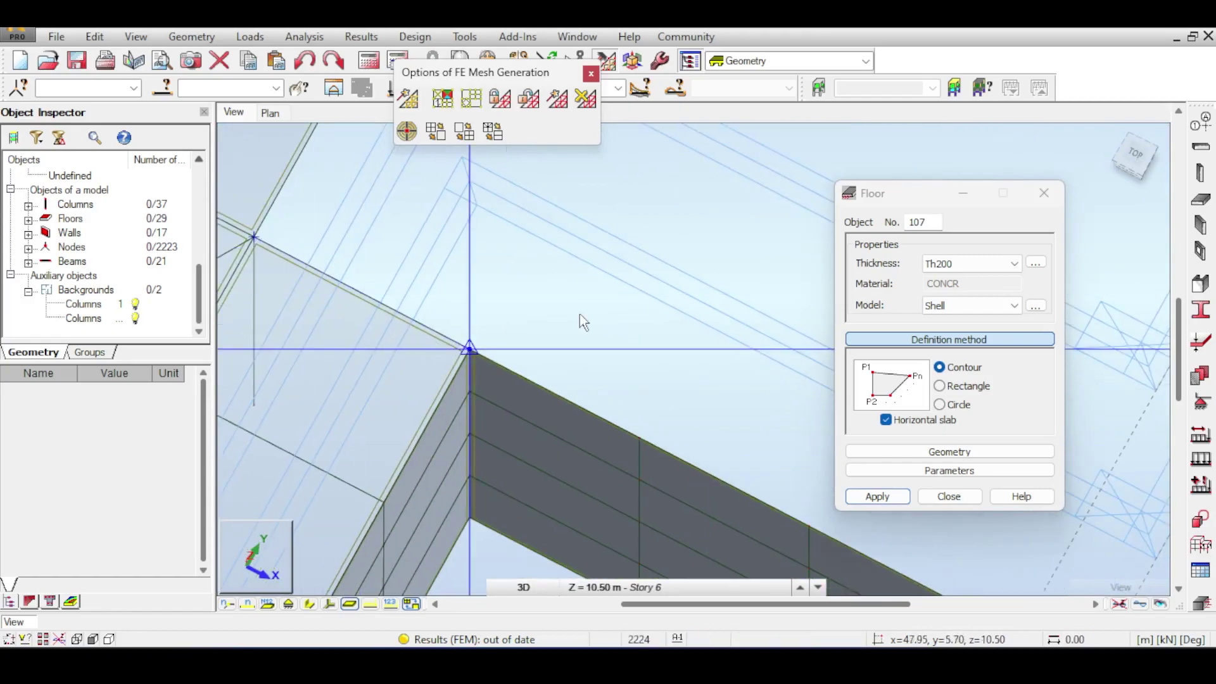
middle_click_drag(792, 437, 417, 273)
middle_click_drag(684, 383, 520, 331)
left_click(611, 481)
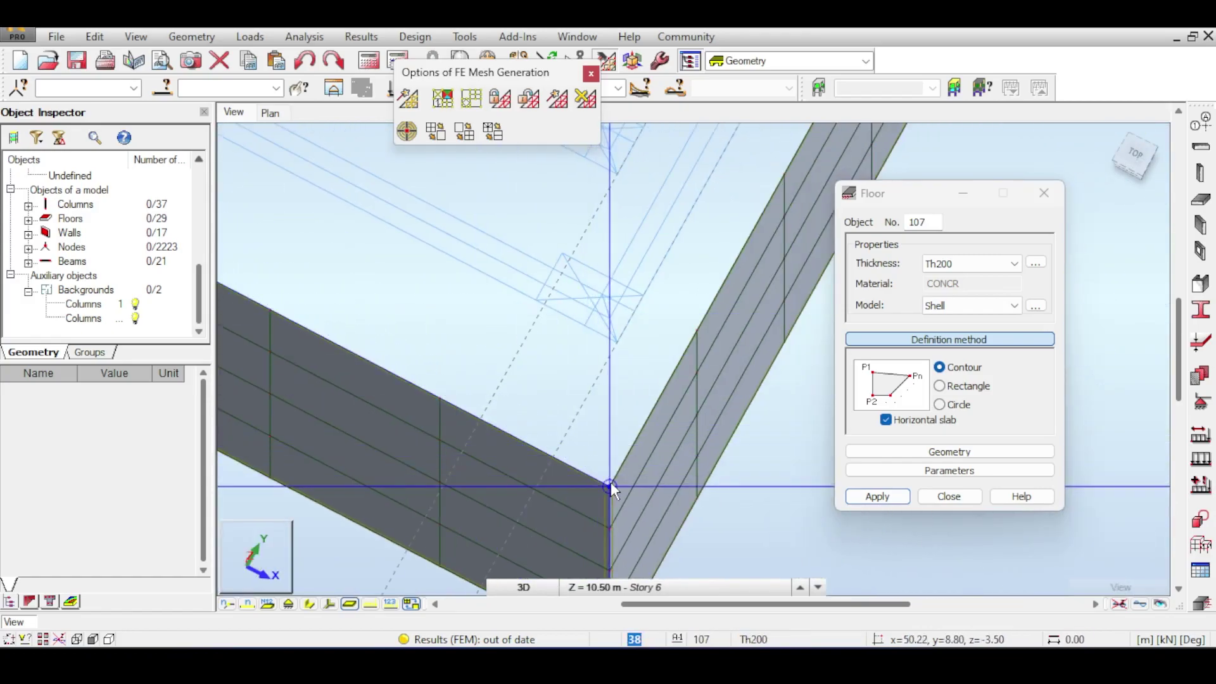
middle_click_drag(679, 314, 323, 607)
middle_click_drag(507, 196, 469, 538)
scroll(575, 424, "up", 2)
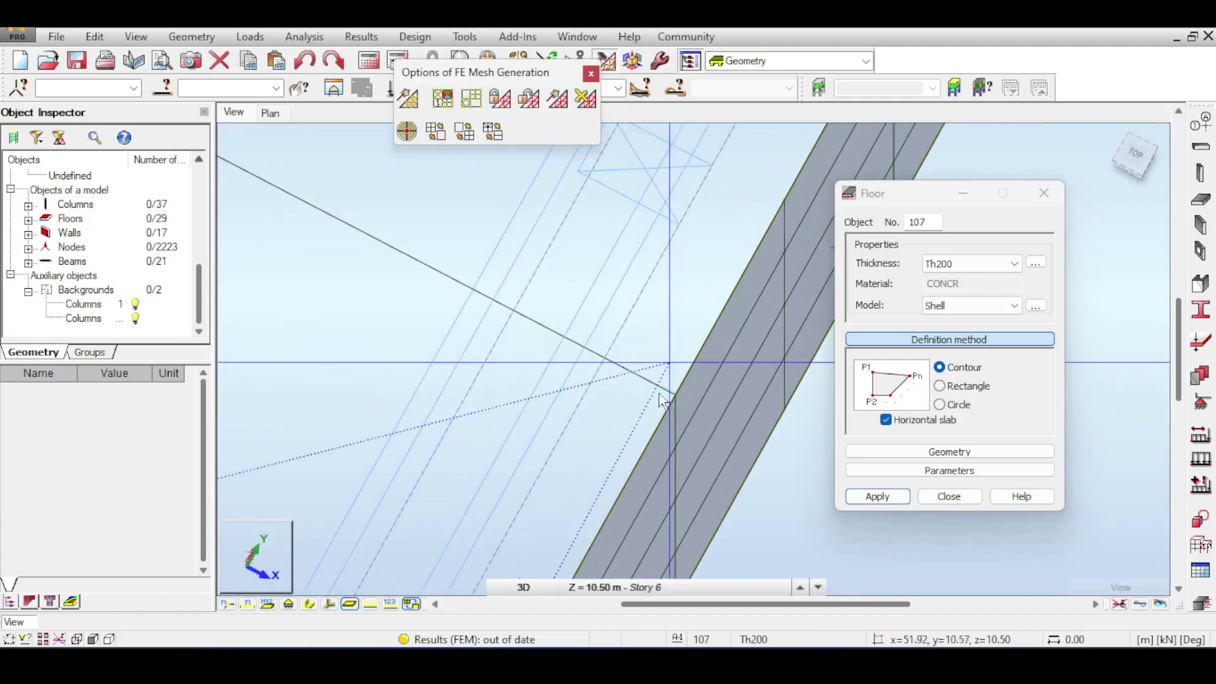
left_click(666, 402)
middle_click_drag(488, 348, 435, 310)
middle_click_drag(342, 336, 747, 434)
scroll(747, 434, "down", 1)
left_click(638, 272)
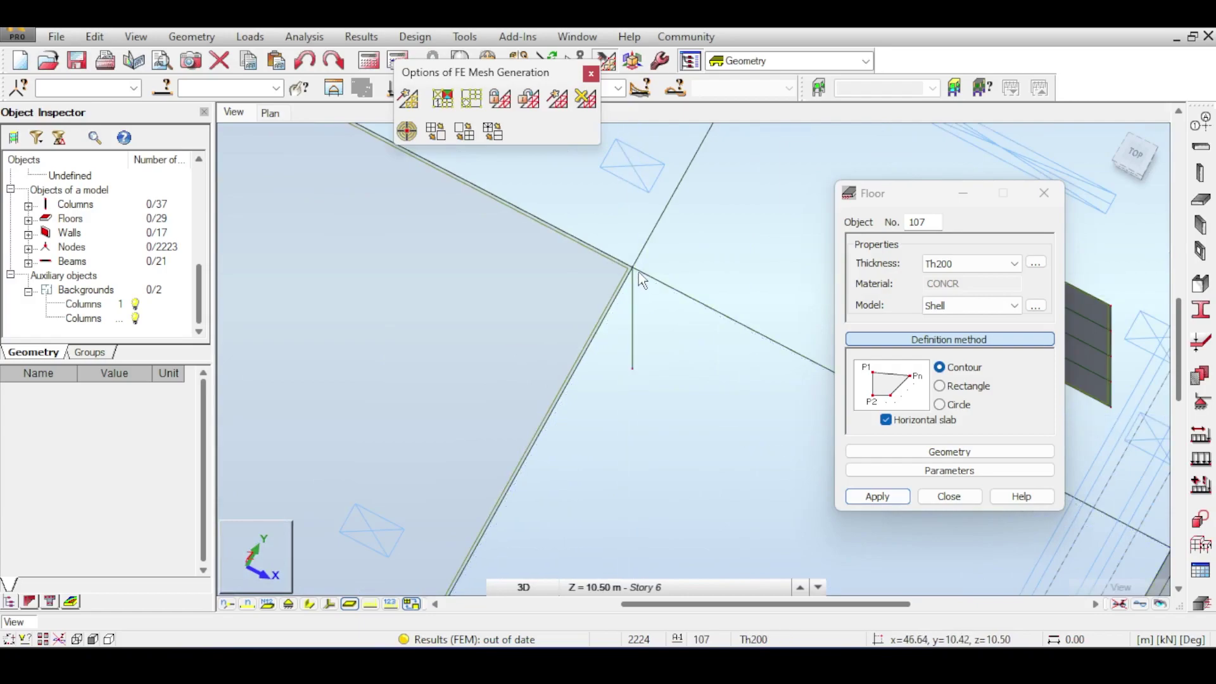
middle_click_drag(619, 374, 654, 163)
middle_click_drag(645, 414, 674, 244)
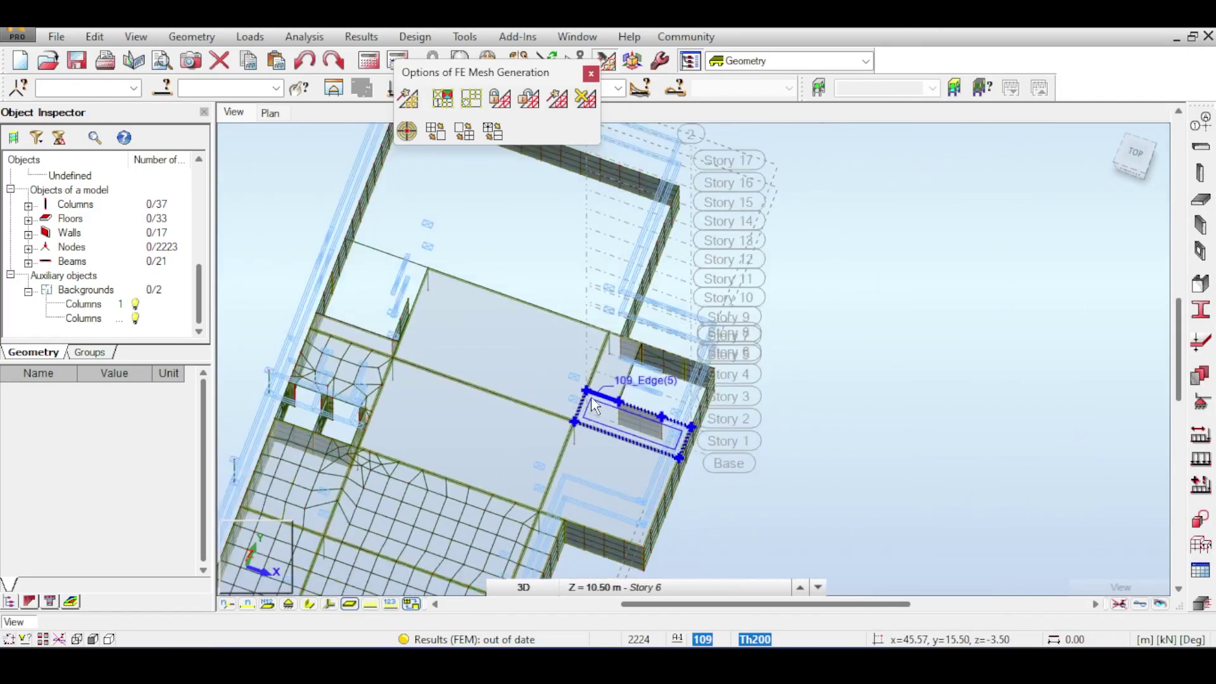
Mesh all panels again with the new slabs included and check the mesh of the whole storey
scroll(595, 405, "down", 4)
middle_click_drag(602, 231, 619, 163)
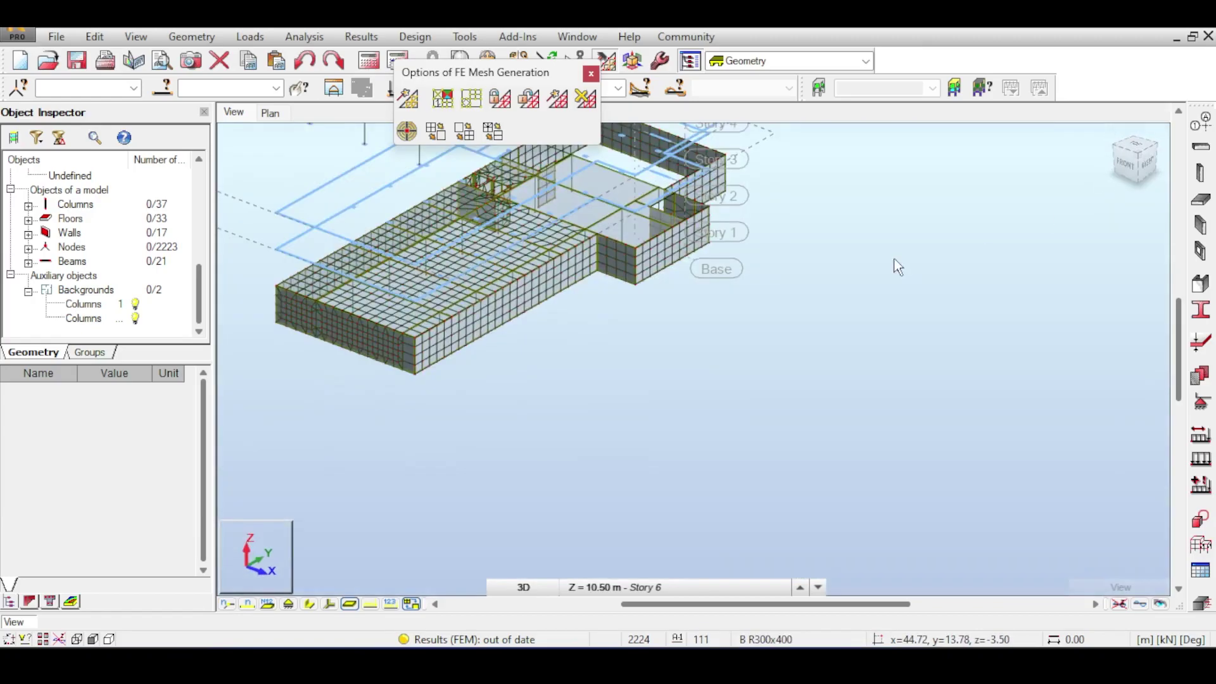
middle_click_drag(893, 260, 903, 309)
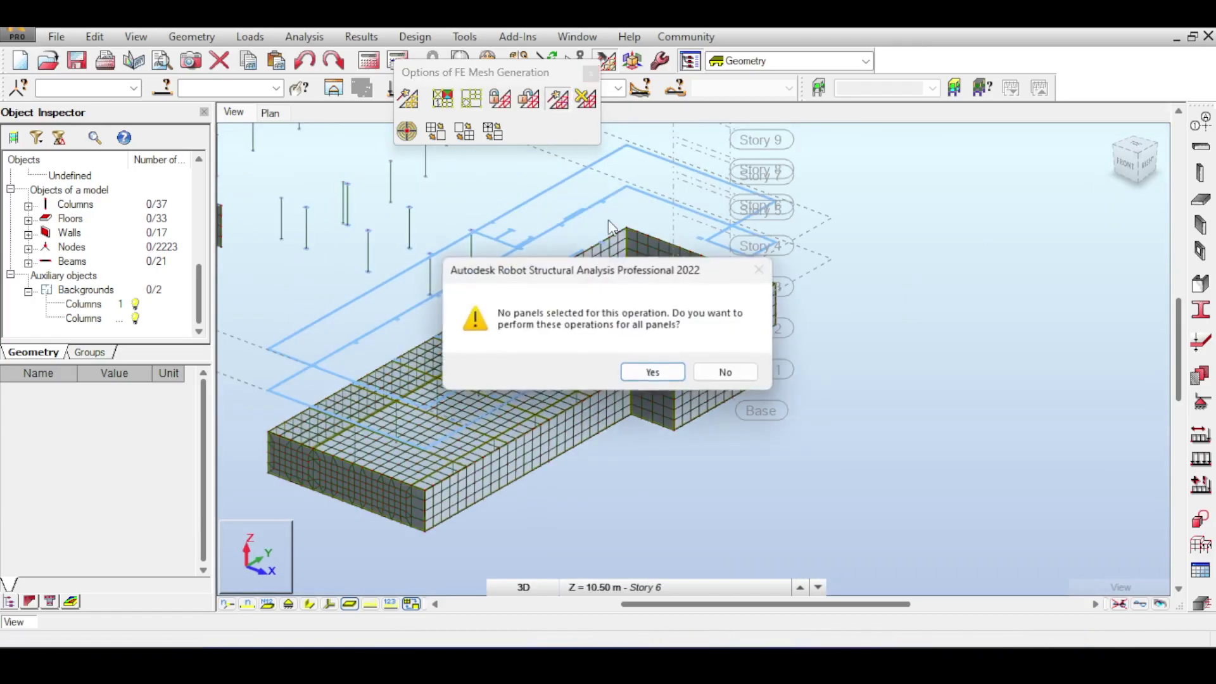
left_click(659, 371)
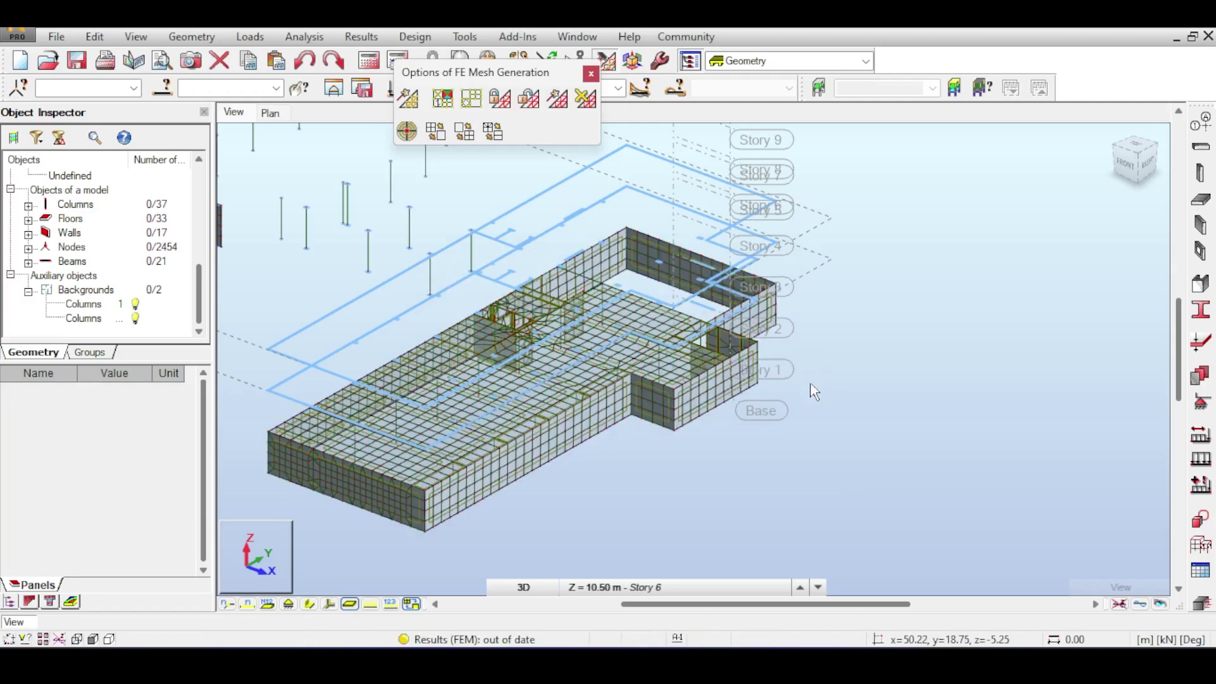
scroll(779, 345, "up", 1)
scroll(769, 335, "up", 1)
scroll(769, 336, "down", 2)
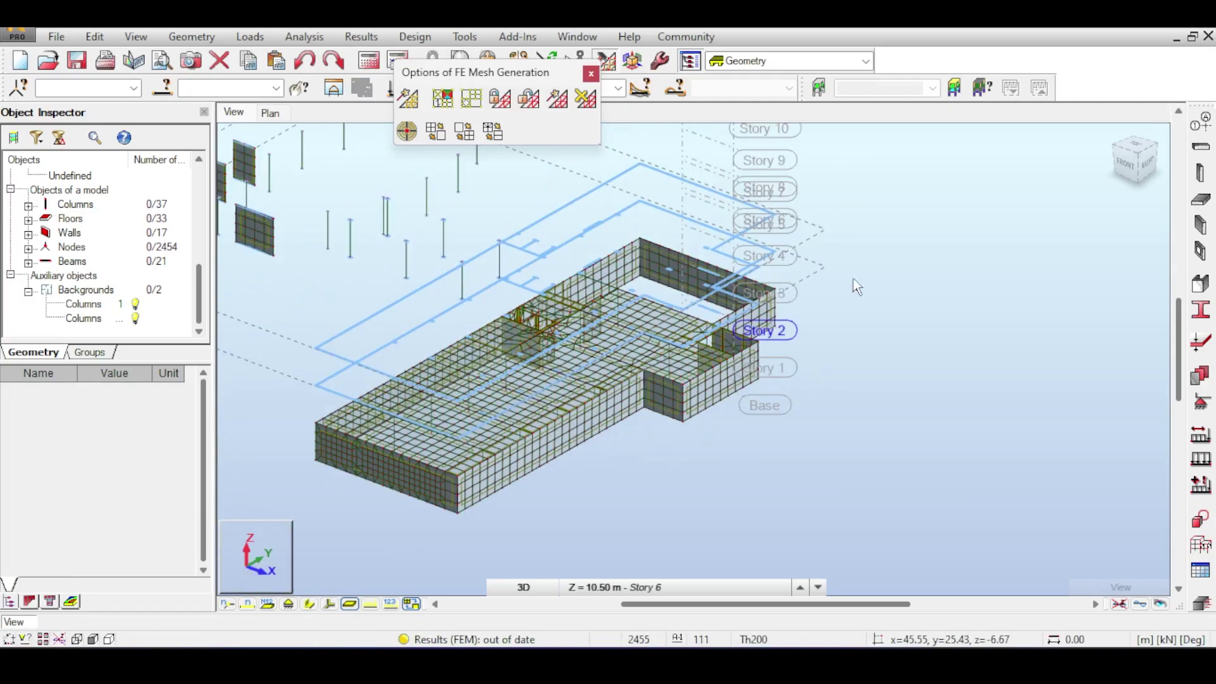
Set the model to the front view and delete the FE mesh of all panels
left_click_drag(1131, 158, 1134, 156)
left_click(1126, 162)
left_click_drag(450, 343, 745, 429)
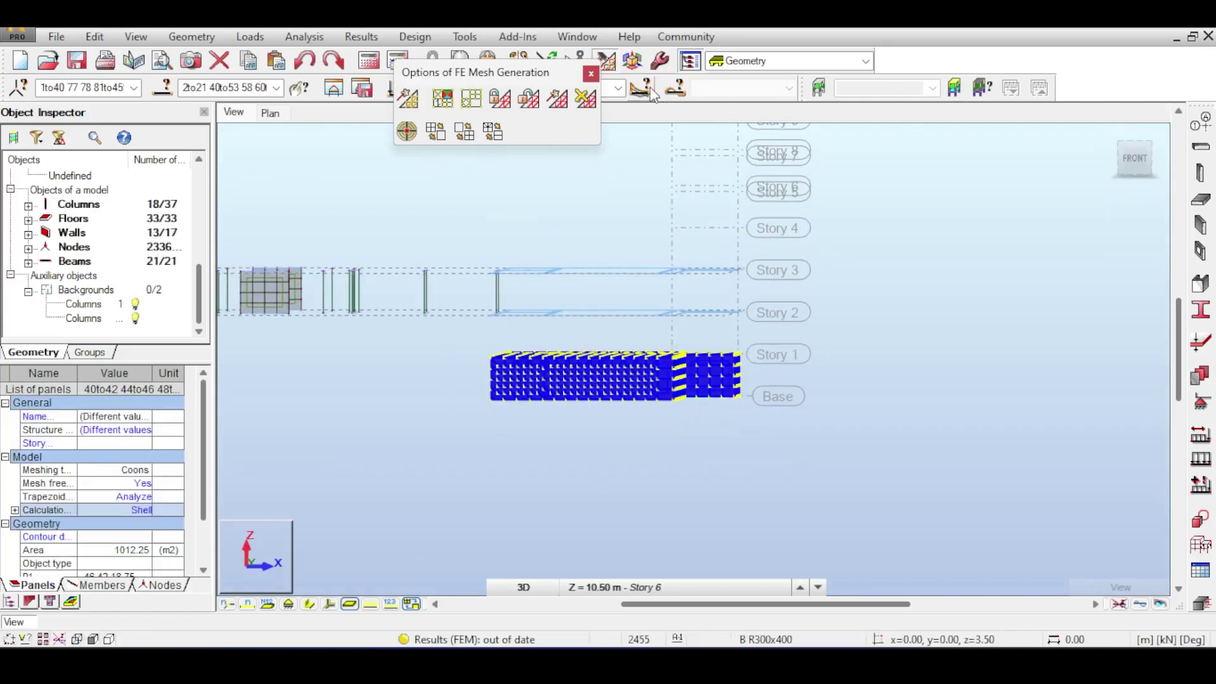
scroll(635, 378, "up", 3)
left_click(791, 478)
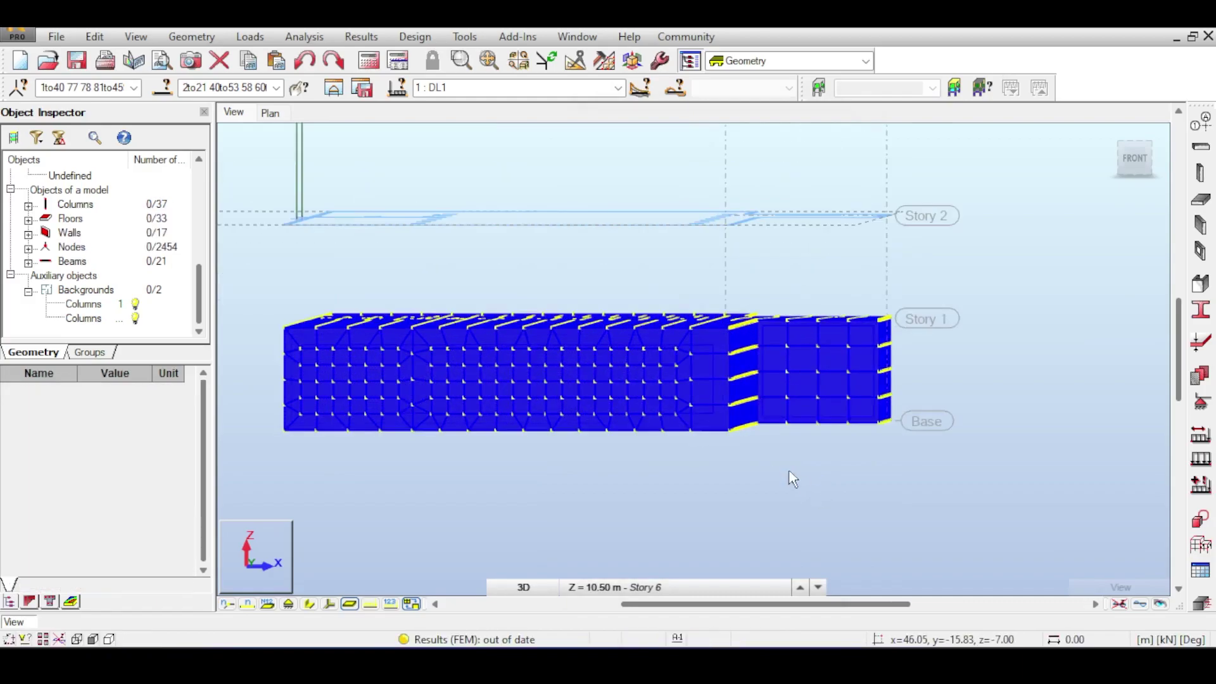
left_click(659, 60)
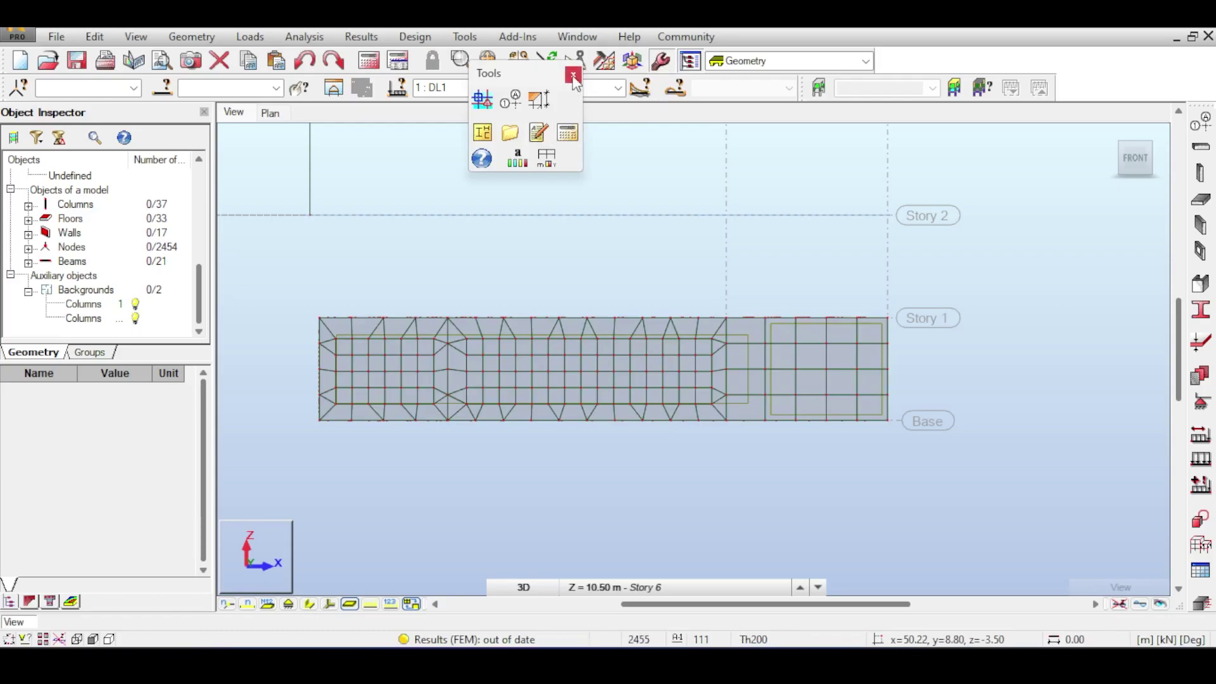
left_click(573, 76)
left_click(605, 60)
left_click(585, 99)
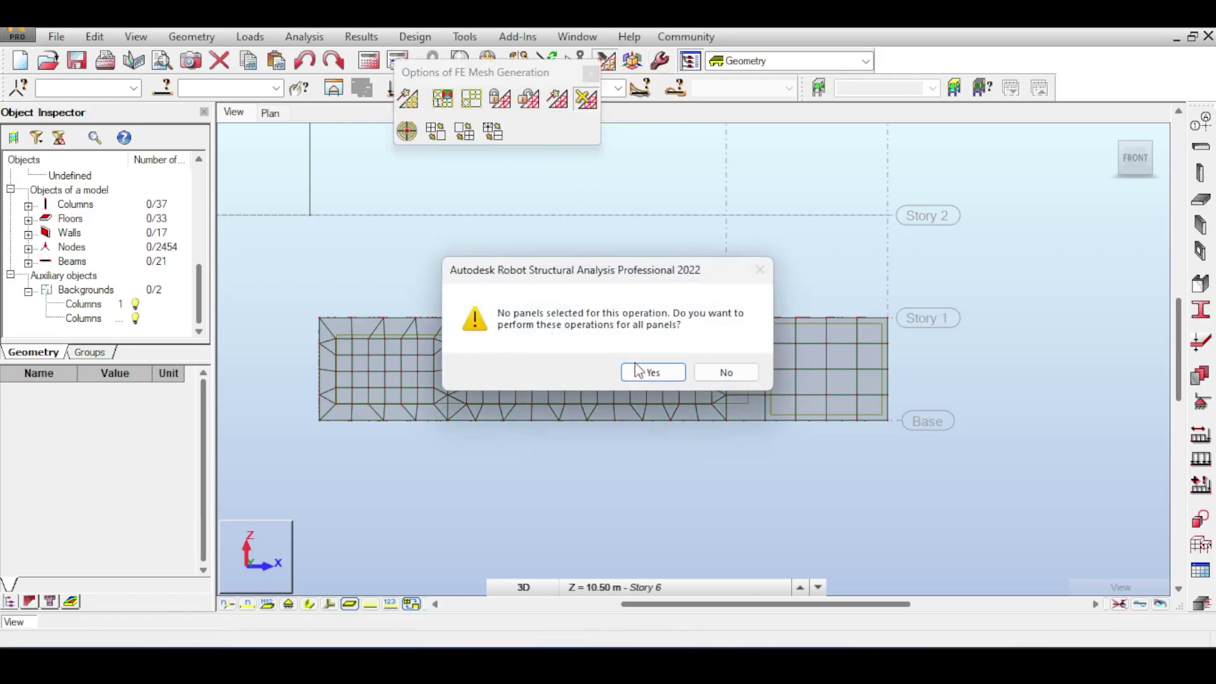
left_click(652, 372)
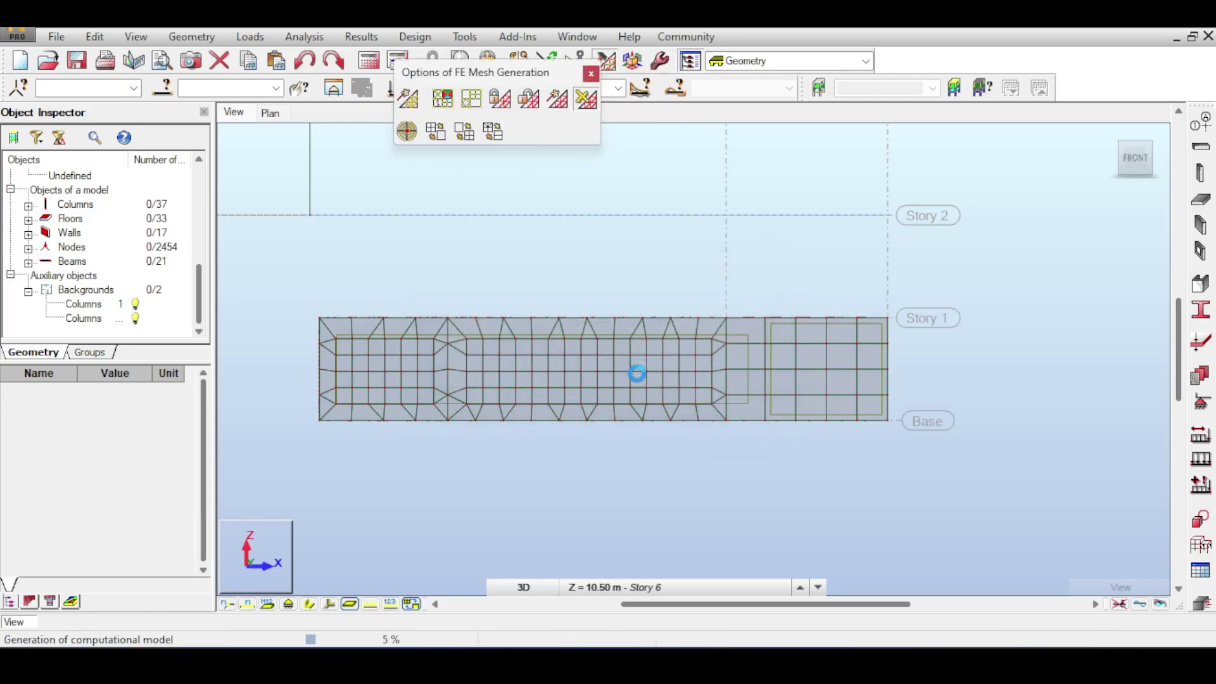
left_click(591, 74)
Select the whole storey between Base and Story 1 and copy it once with translation vector 0,0,3.5
left_click_drag(999, 274, 280, 406)
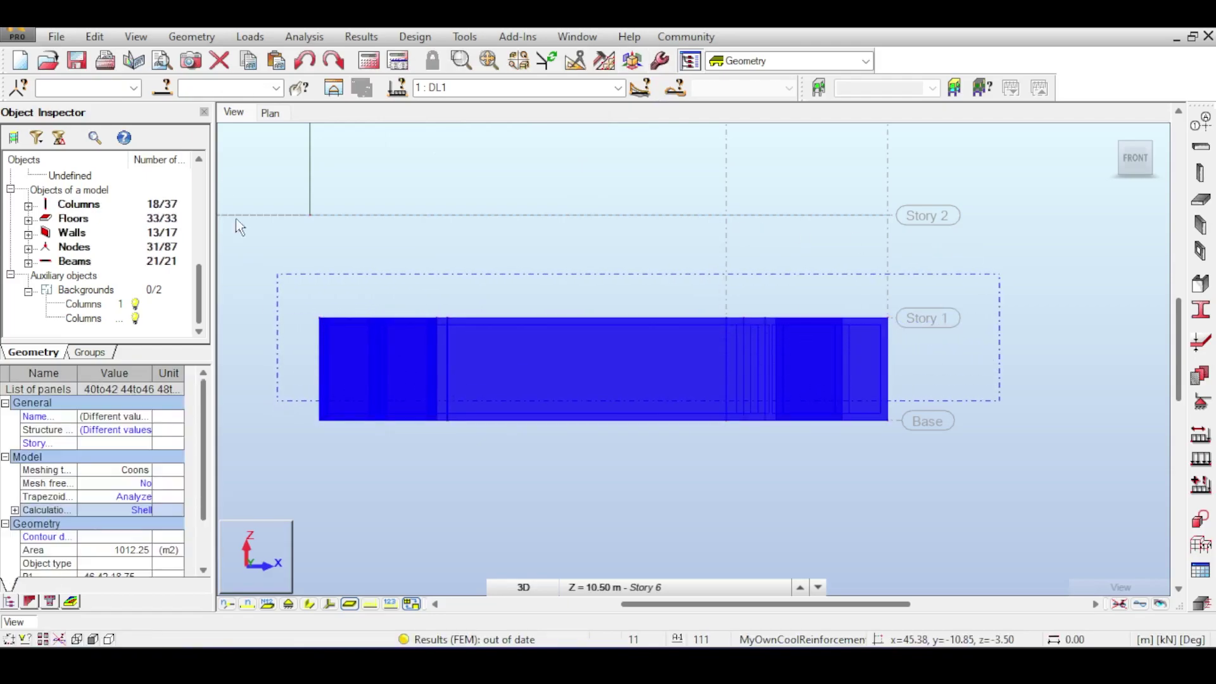
left_click(94, 36)
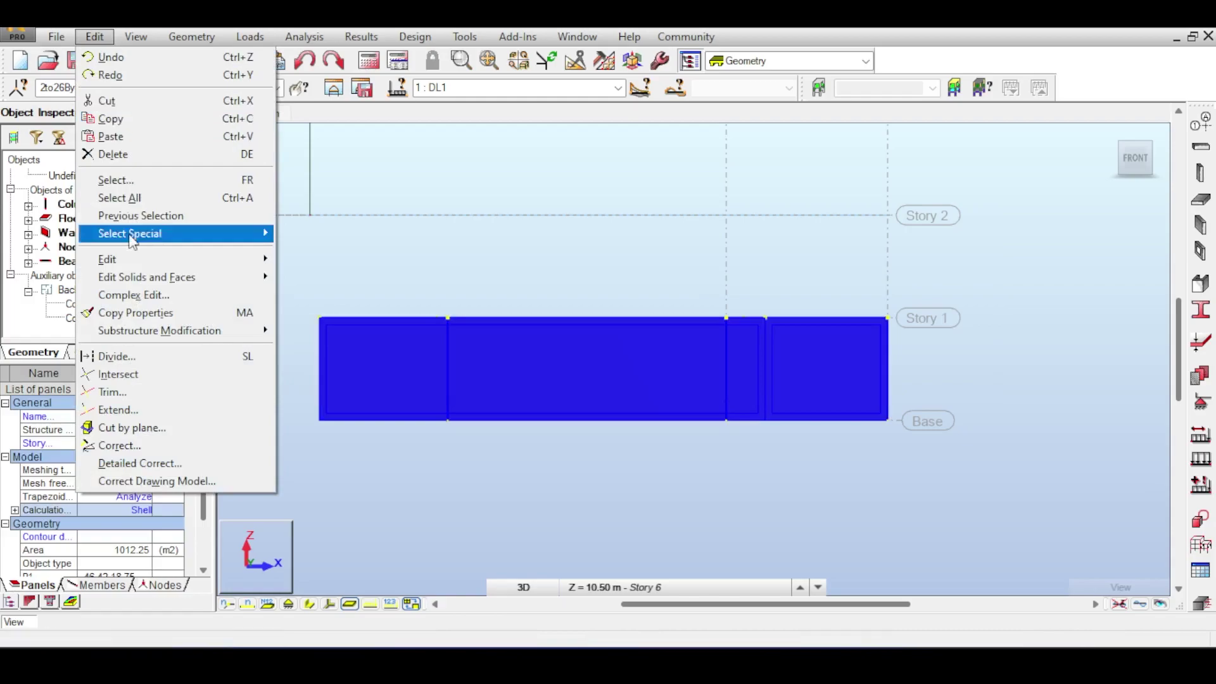
mouse_move(263, 259)
left_click(299, 258)
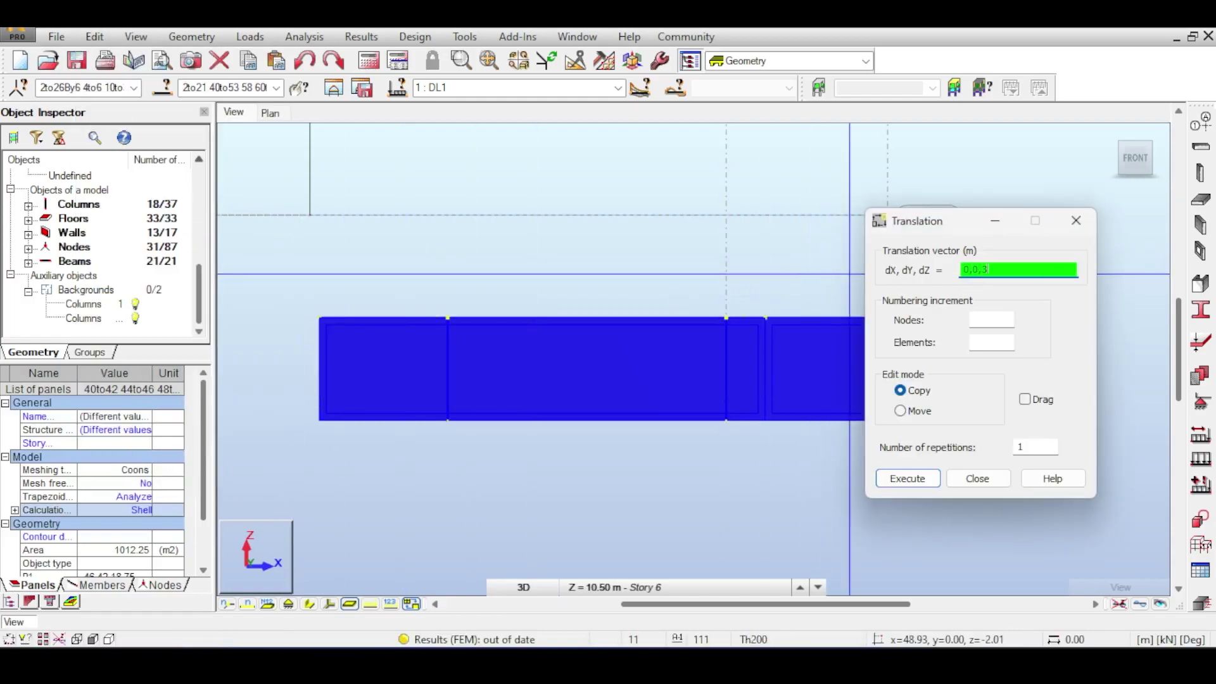
left_click(912, 472)
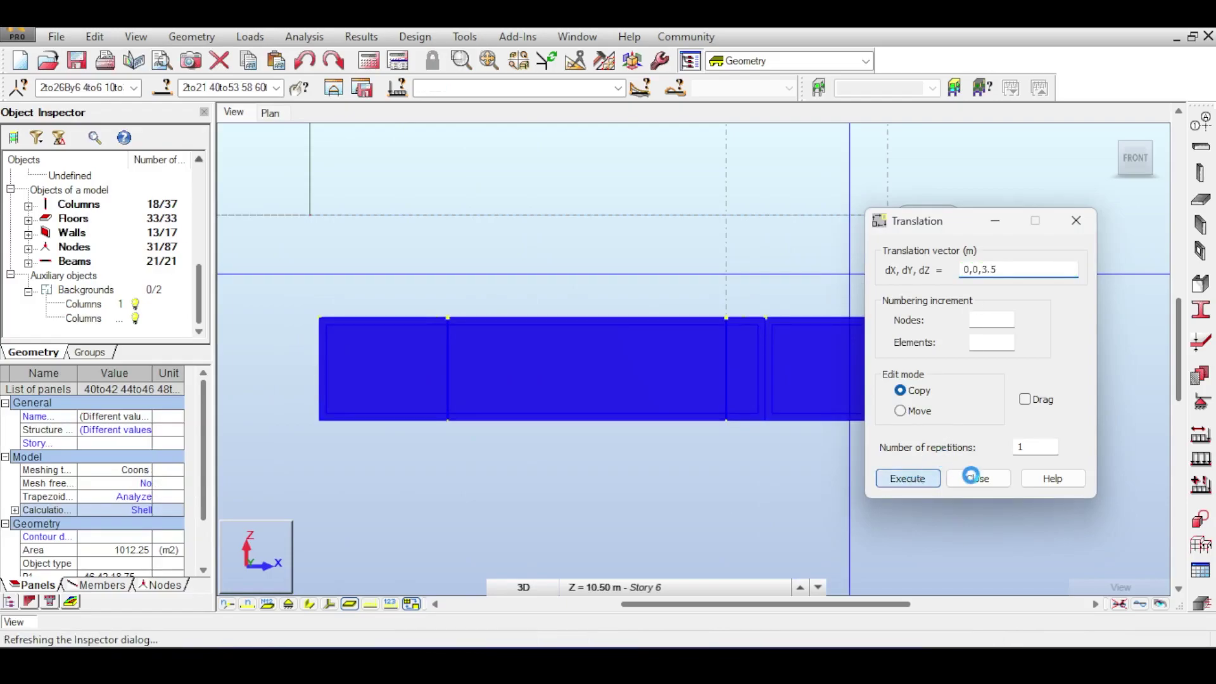
left_click(977, 478)
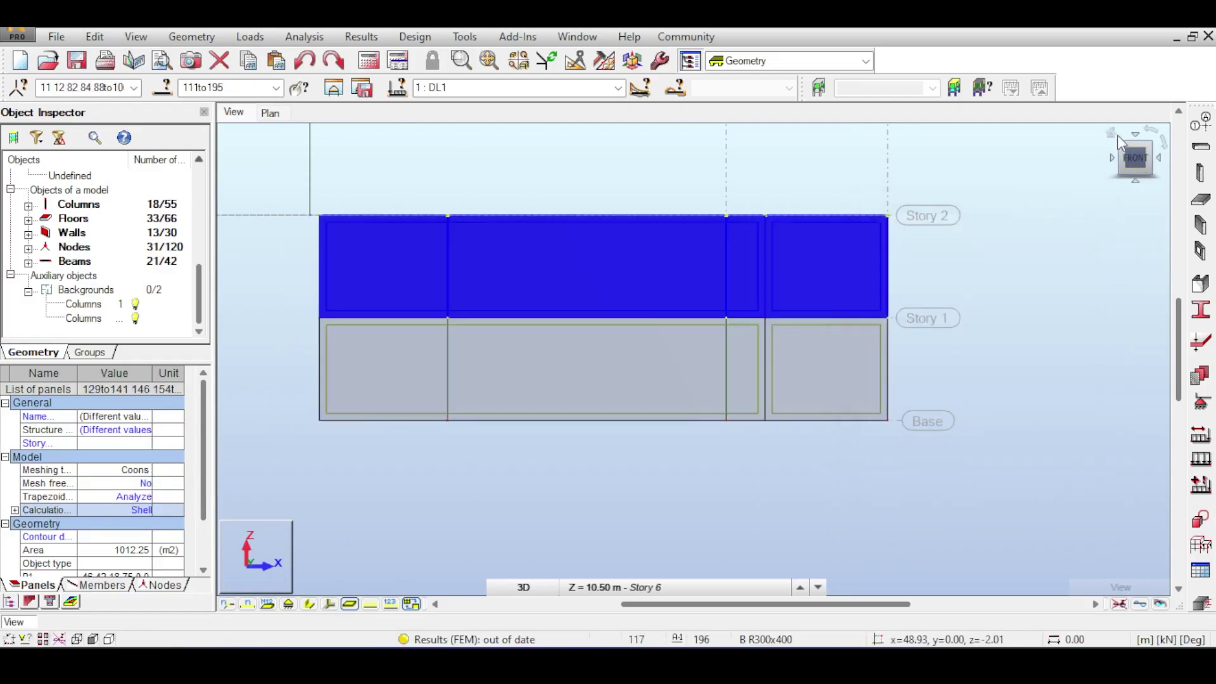
Examine the copied storey in a 3D view, checking its walls, slabs and beams above the original
left_click(1111, 133)
right_click(865, 182)
left_click(873, 194)
left_click(781, 350)
scroll(761, 381, "up", 5)
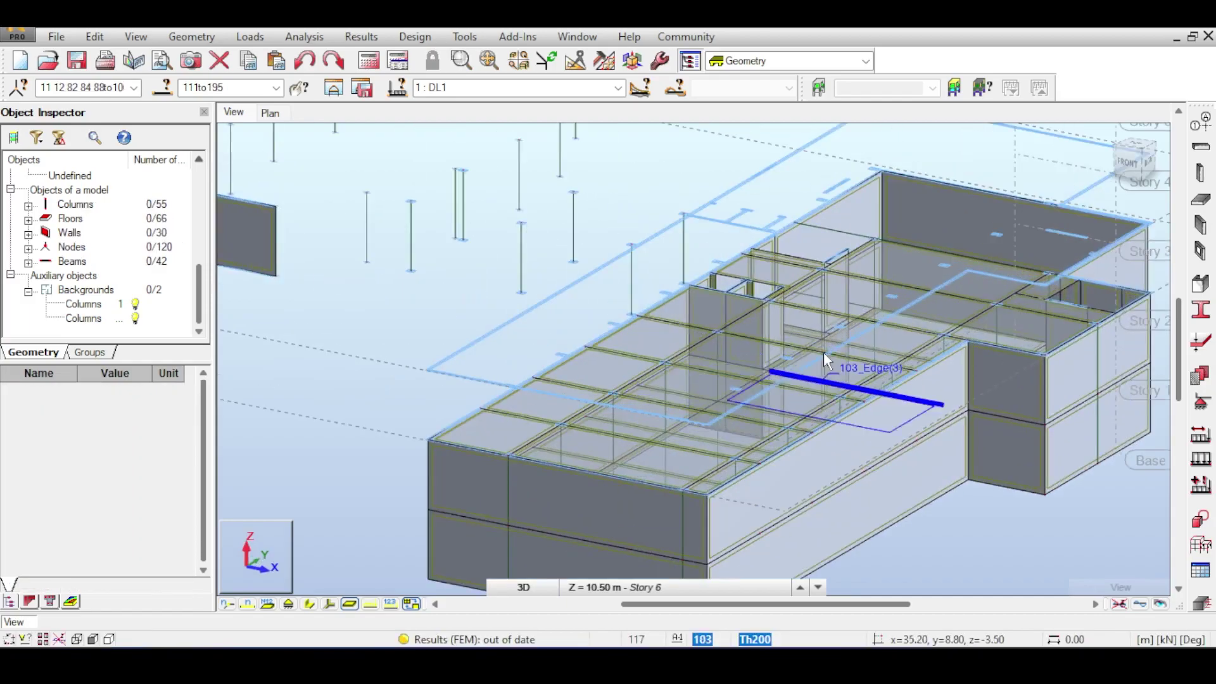
scroll(804, 366, "down", 4)
scroll(886, 226, "up", 4)
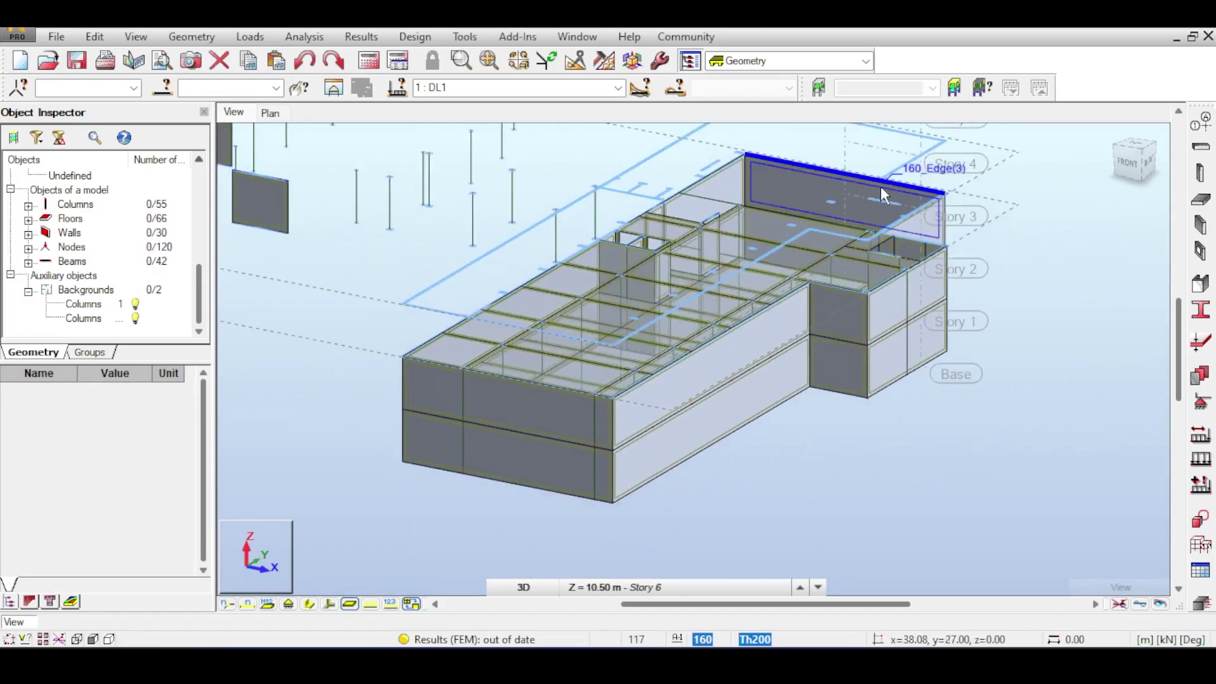
middle_click_drag(880, 187, 829, 198)
Generate the FE mesh for all panels of both storeys and check it in a 3D view
left_click(581, 66)
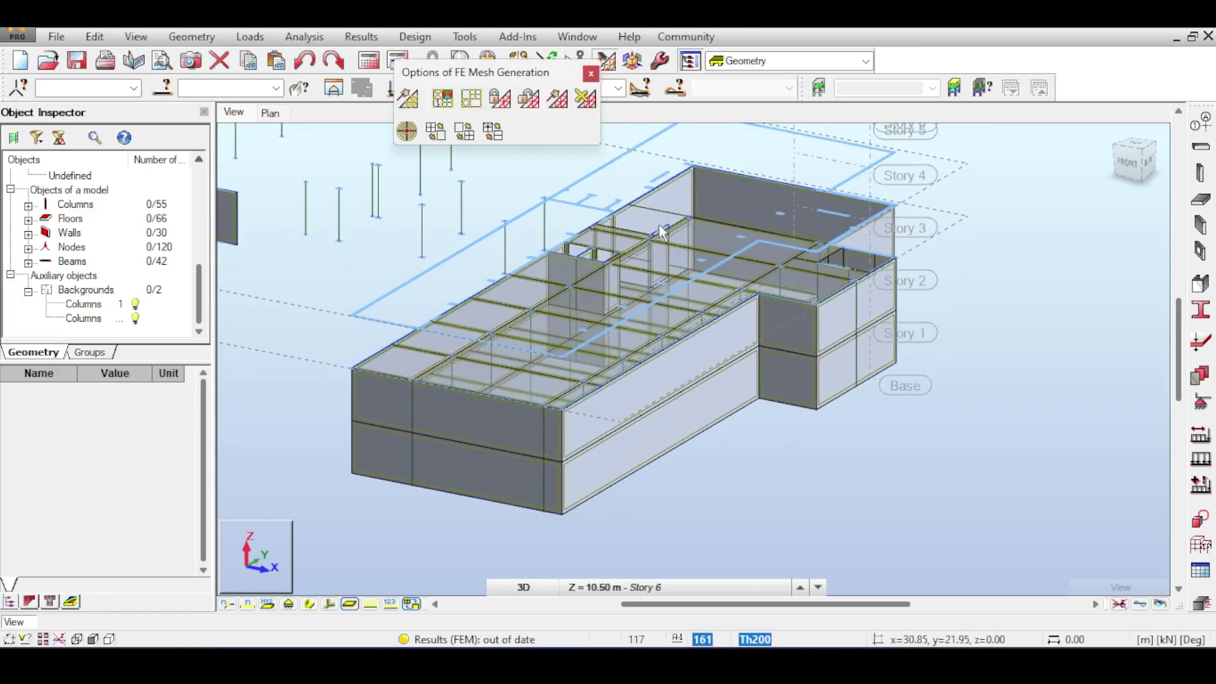
left_click(558, 99)
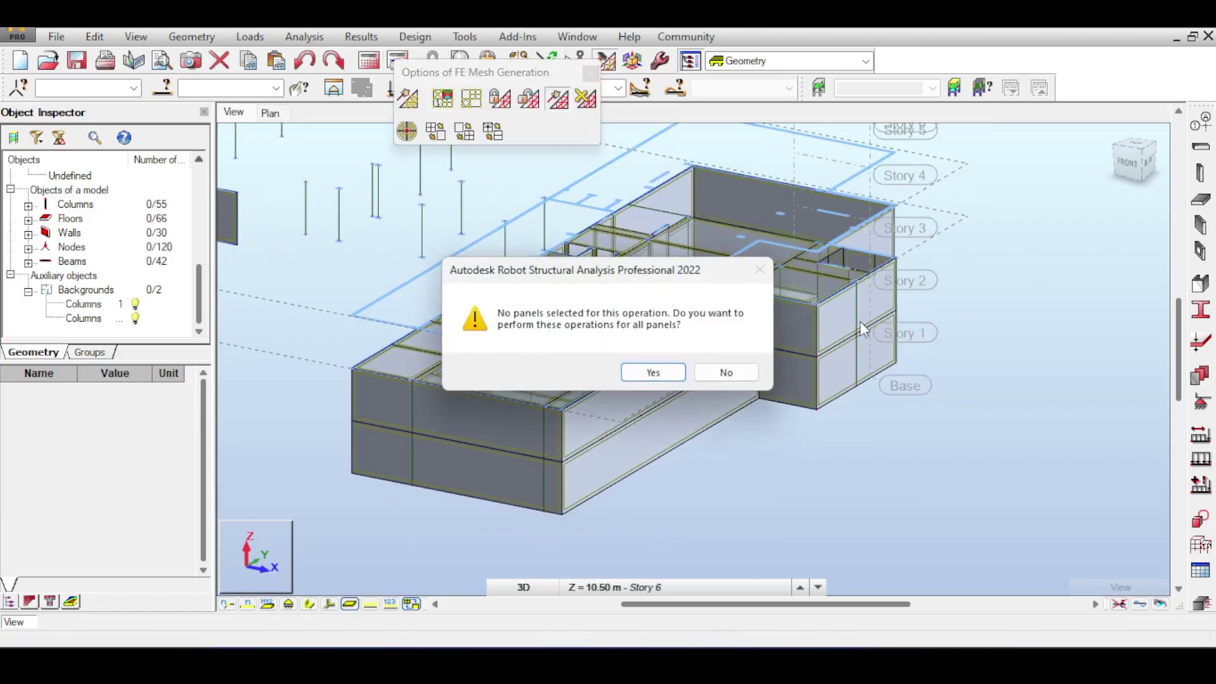
left_click(670, 371)
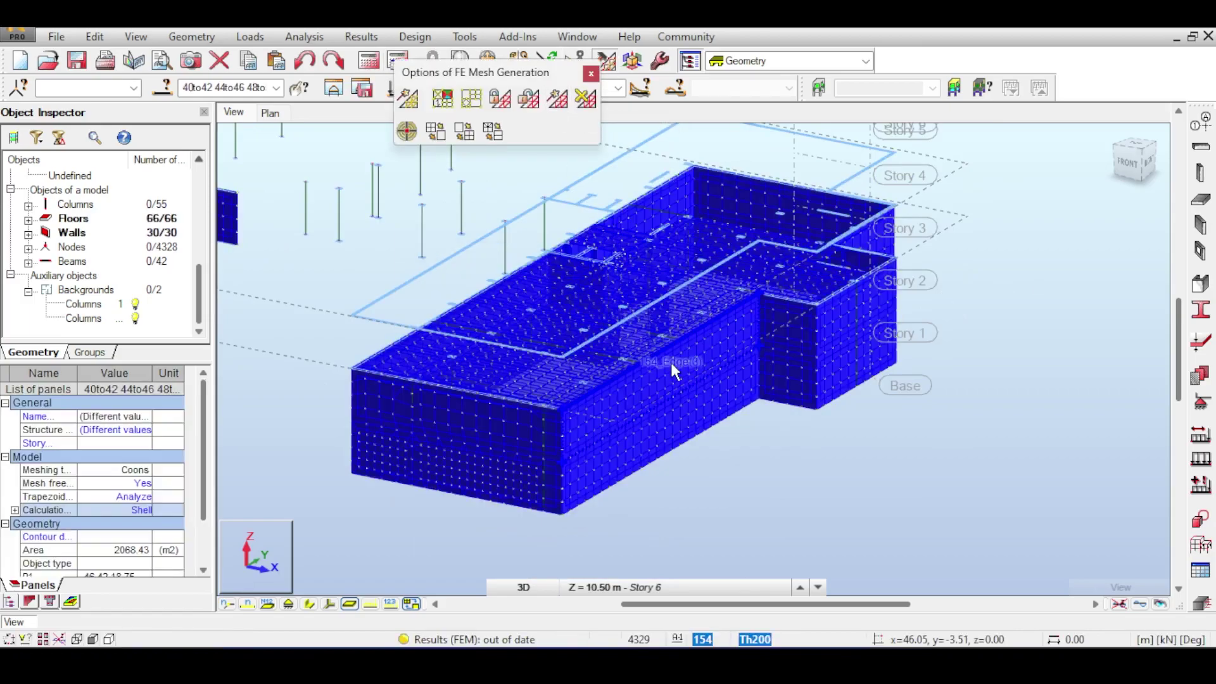
left_click(949, 360)
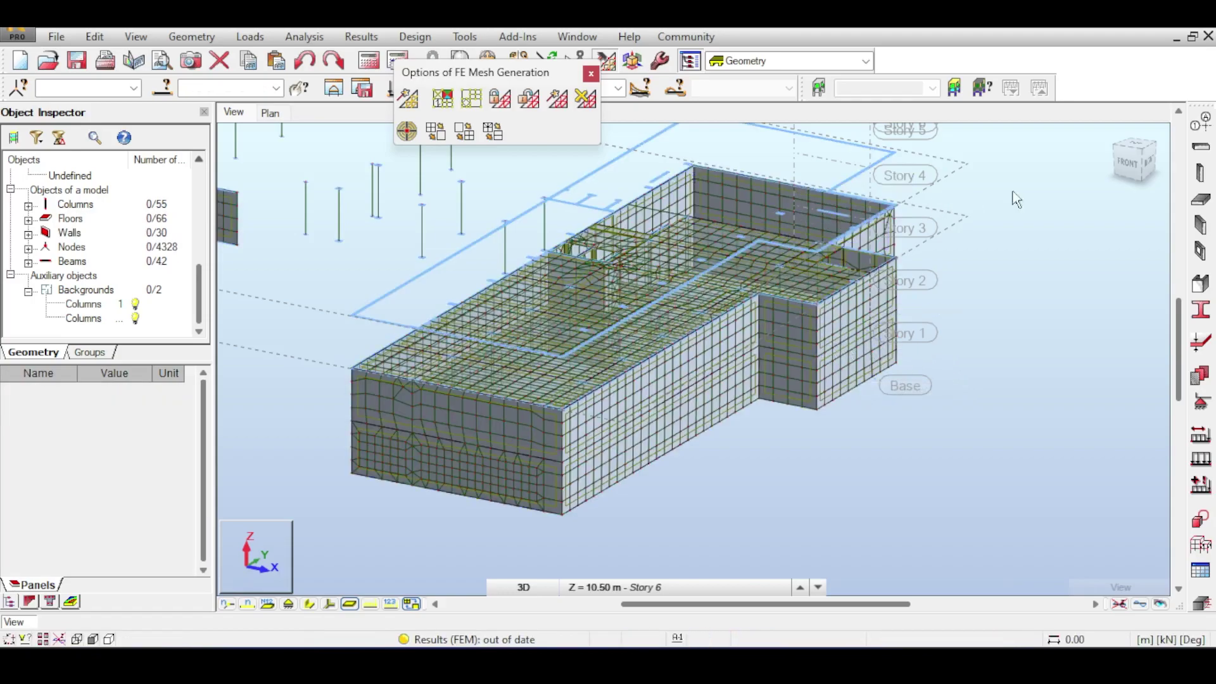
left_click(1136, 167)
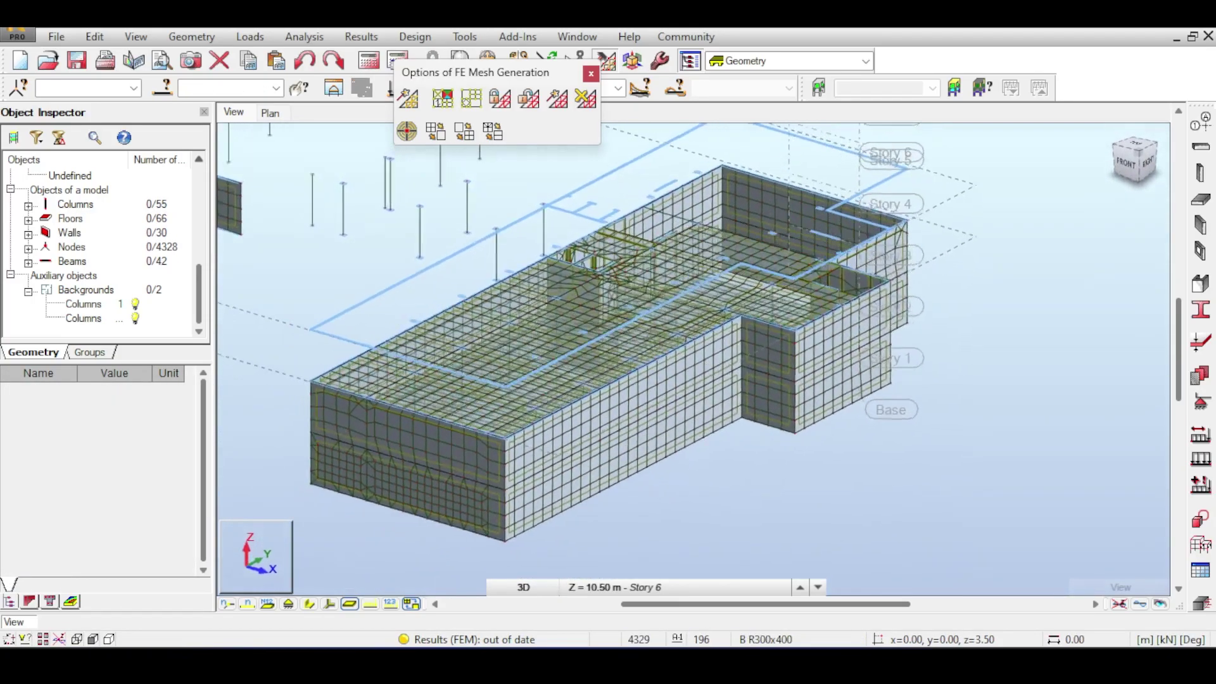
middle_click_drag(936, 274, 1051, 291)
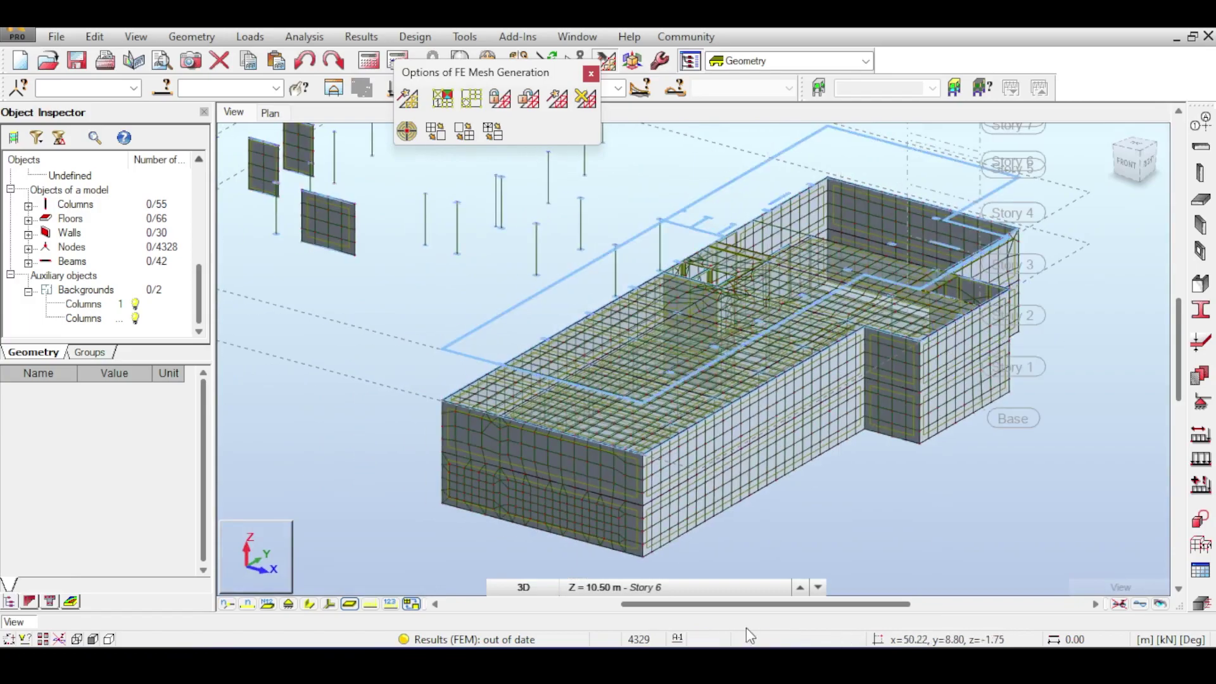
Show the model in the realistic structure view with materials, shadow and ground, and inspect the supports around Story 1
left_click(1163, 604)
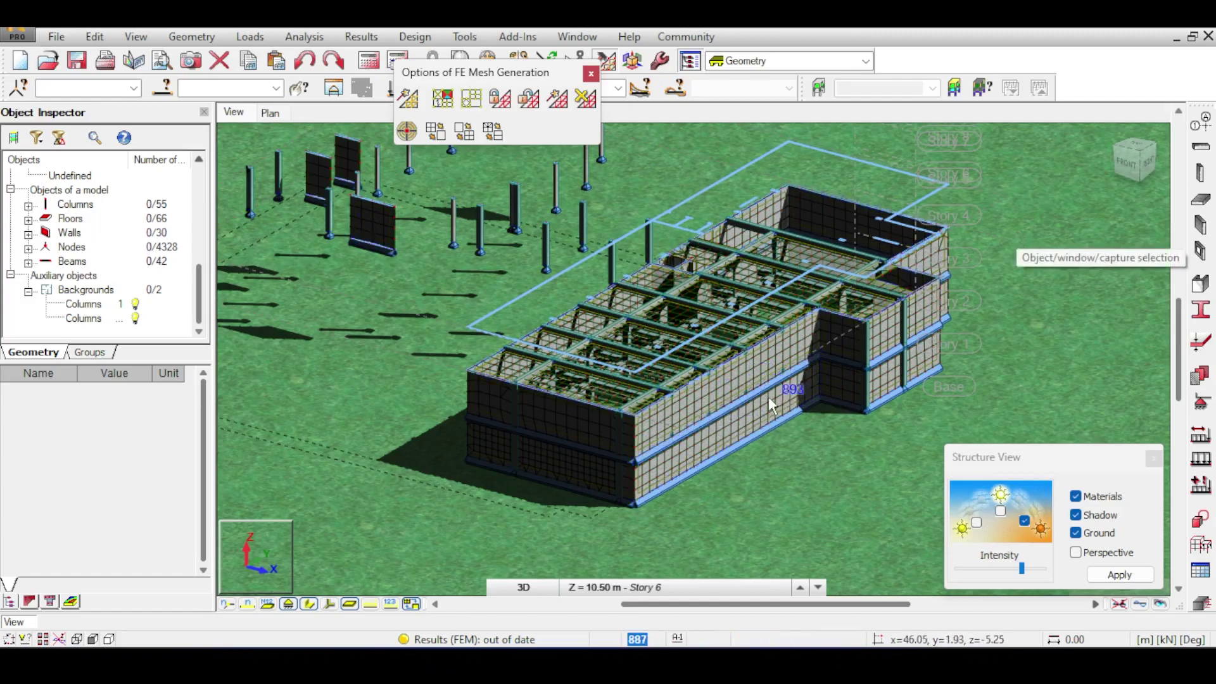
scroll(858, 358, "up", 5)
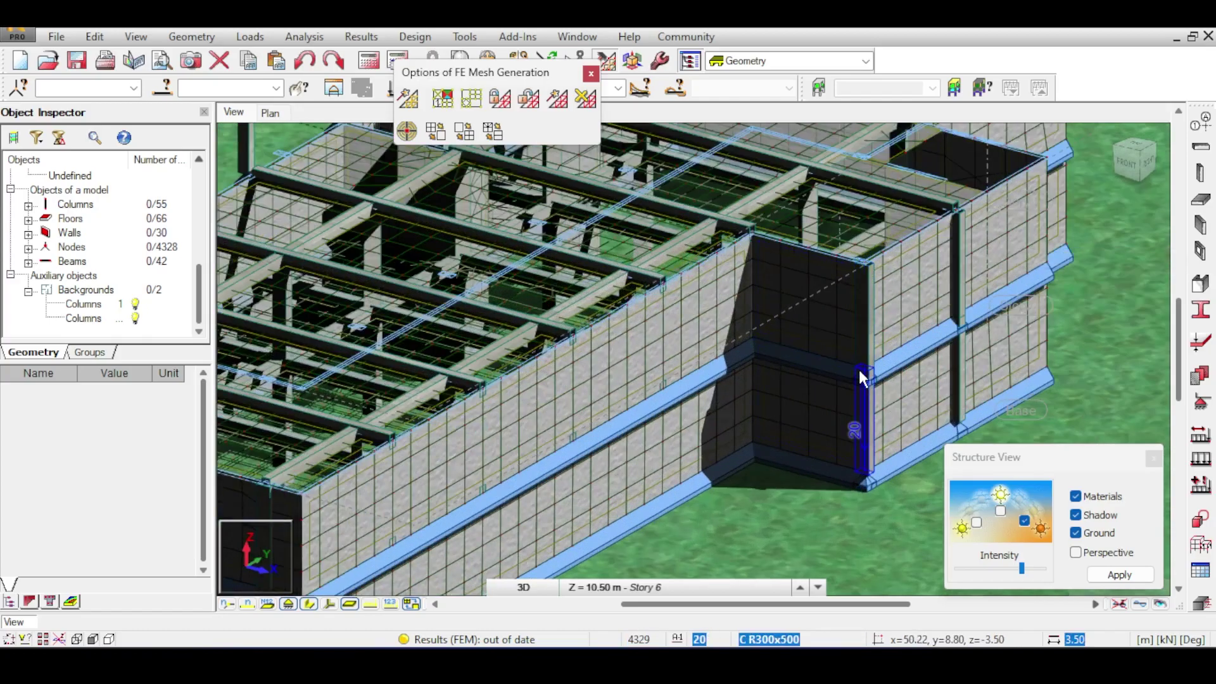
scroll(859, 370, "down", 3)
In the front view, select everything along the Story 1 level and delete its nodal supports
left_click(1133, 157)
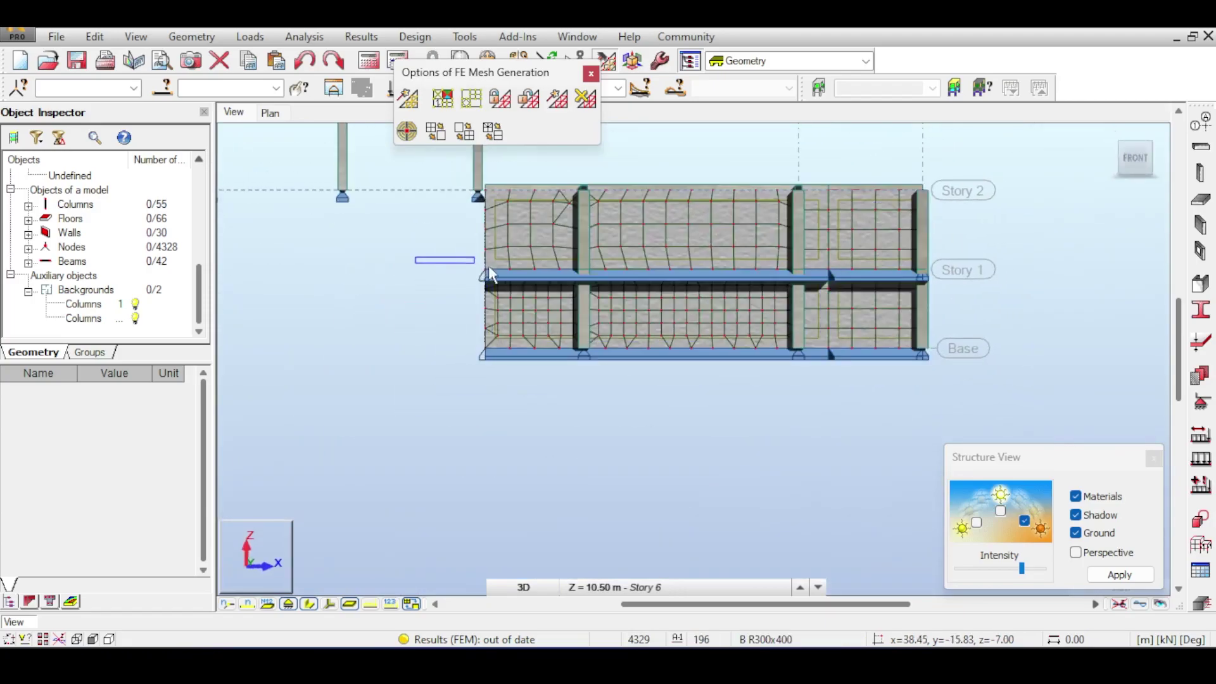
left_click_drag(523, 270, 993, 287)
left_click(1200, 401)
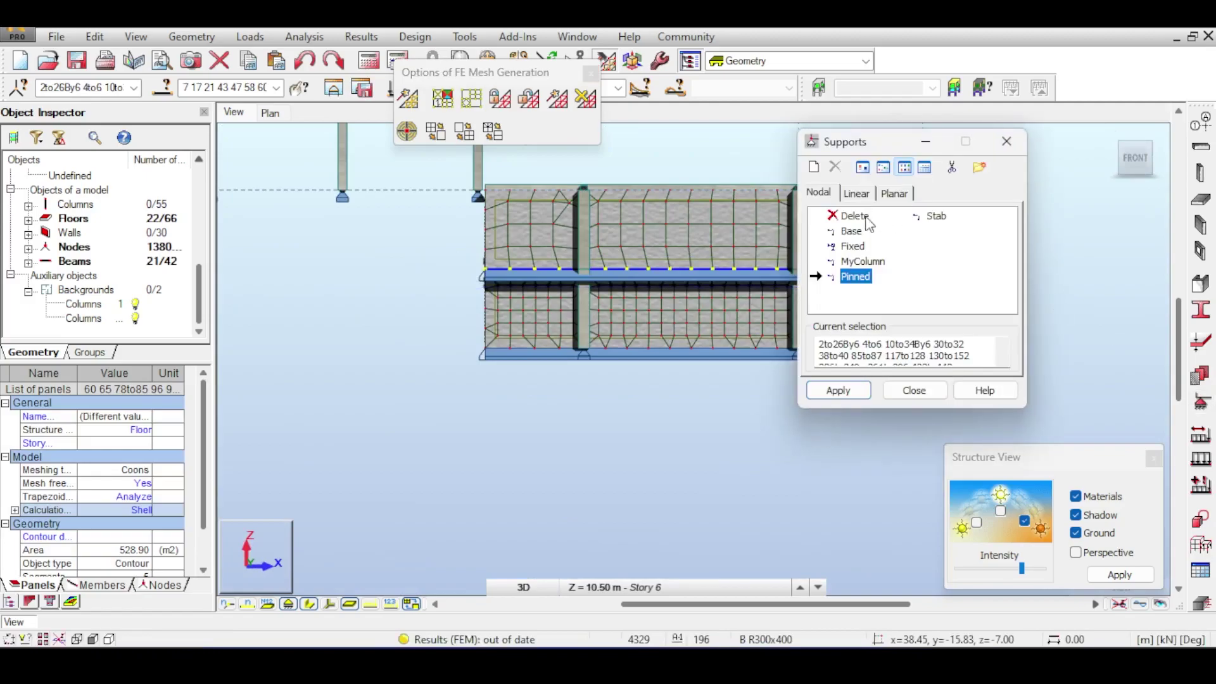
left_click(843, 391)
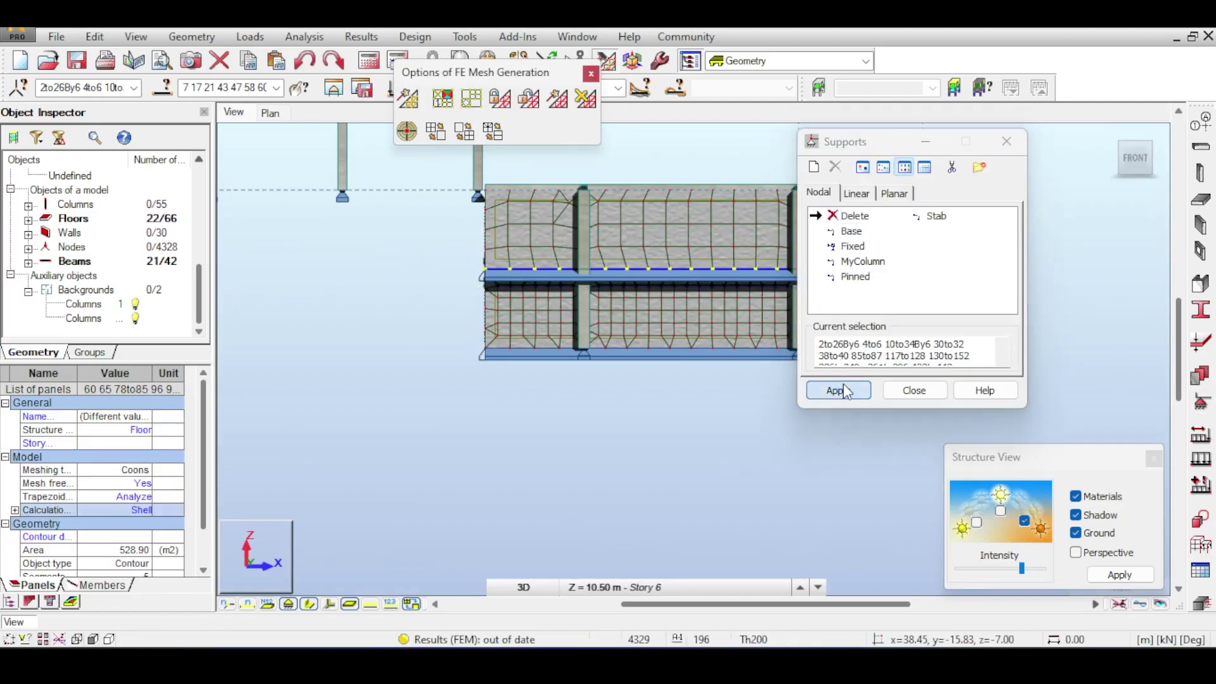
Try to delete the linear supports from the objects selected around the Story 1 level
left_click(863, 194)
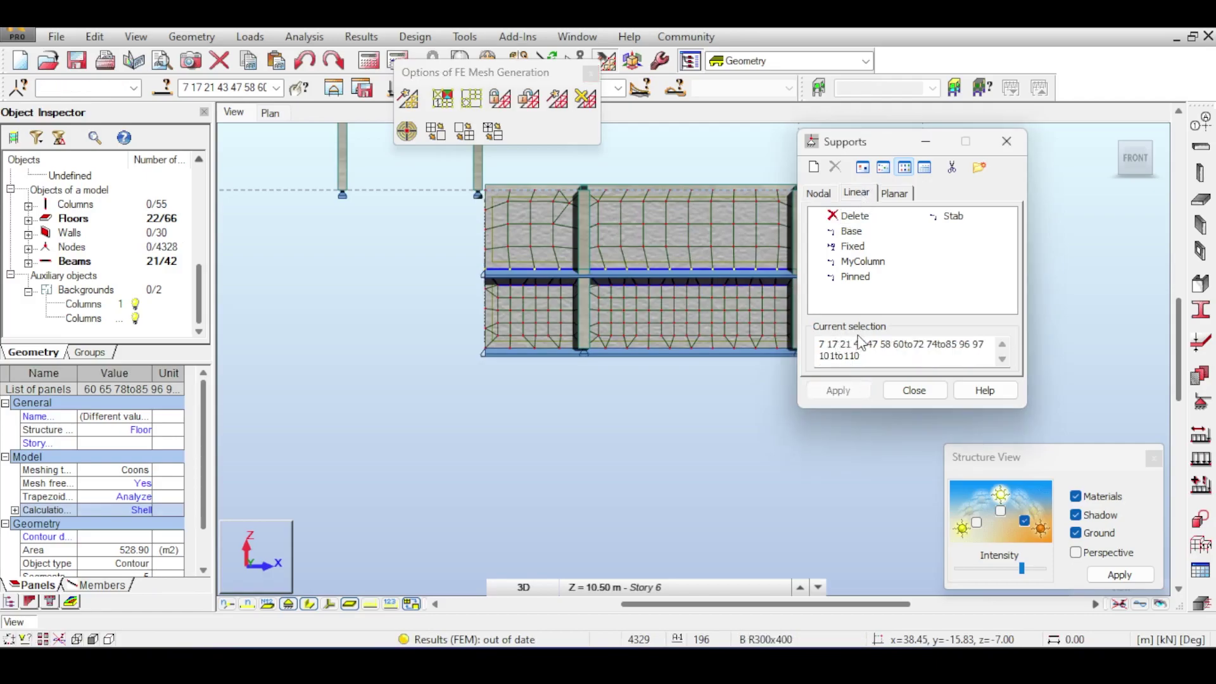
left_click_drag(430, 244, 903, 305)
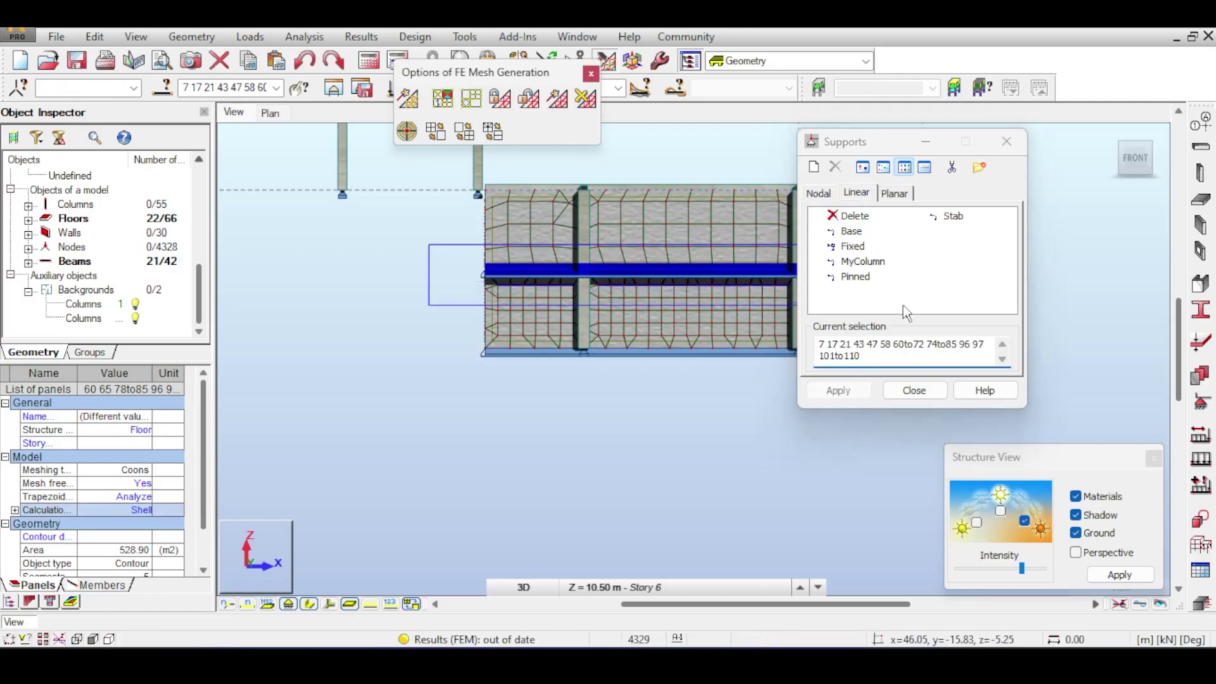
left_click(843, 388)
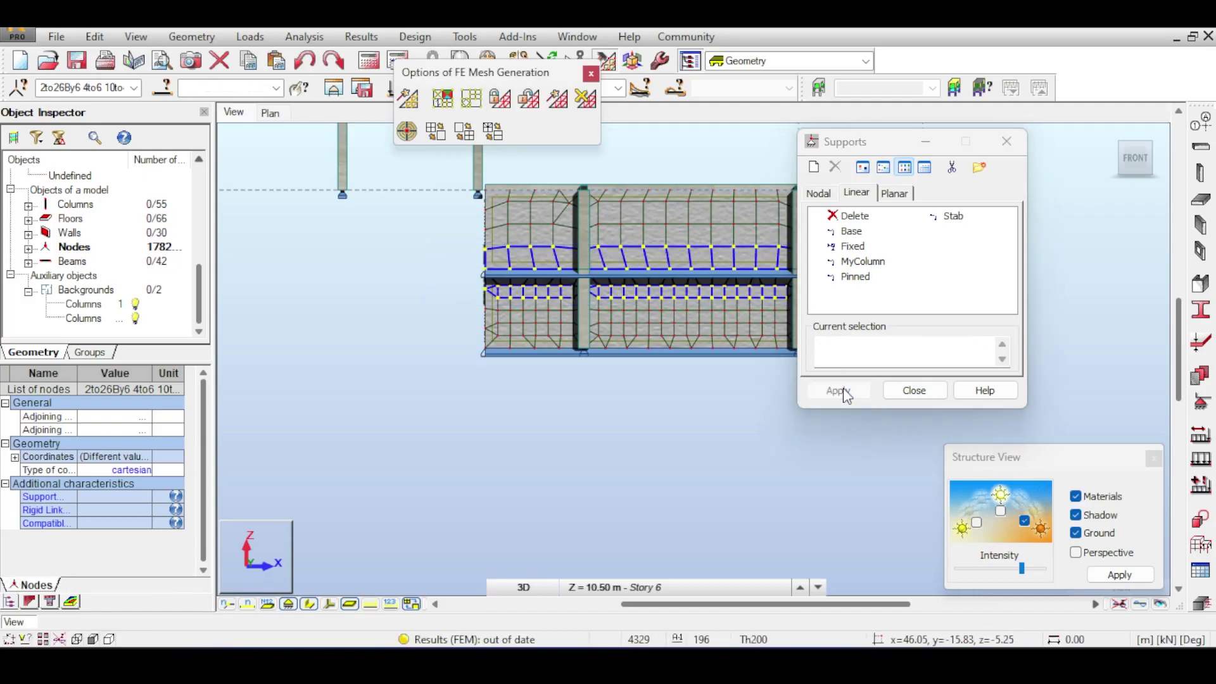
left_click(912, 390)
left_click(1119, 139)
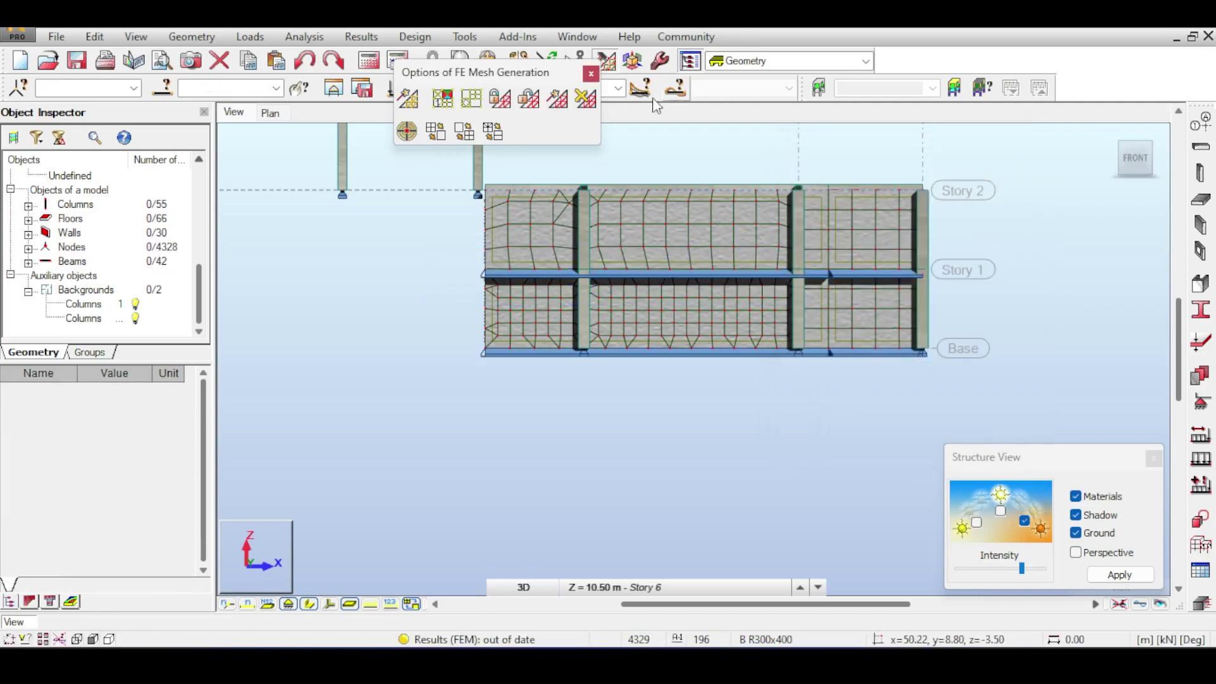
Delete the FE mesh of all panels and turn the model from the front view into a 3D view
left_click(585, 99)
left_click(646, 373)
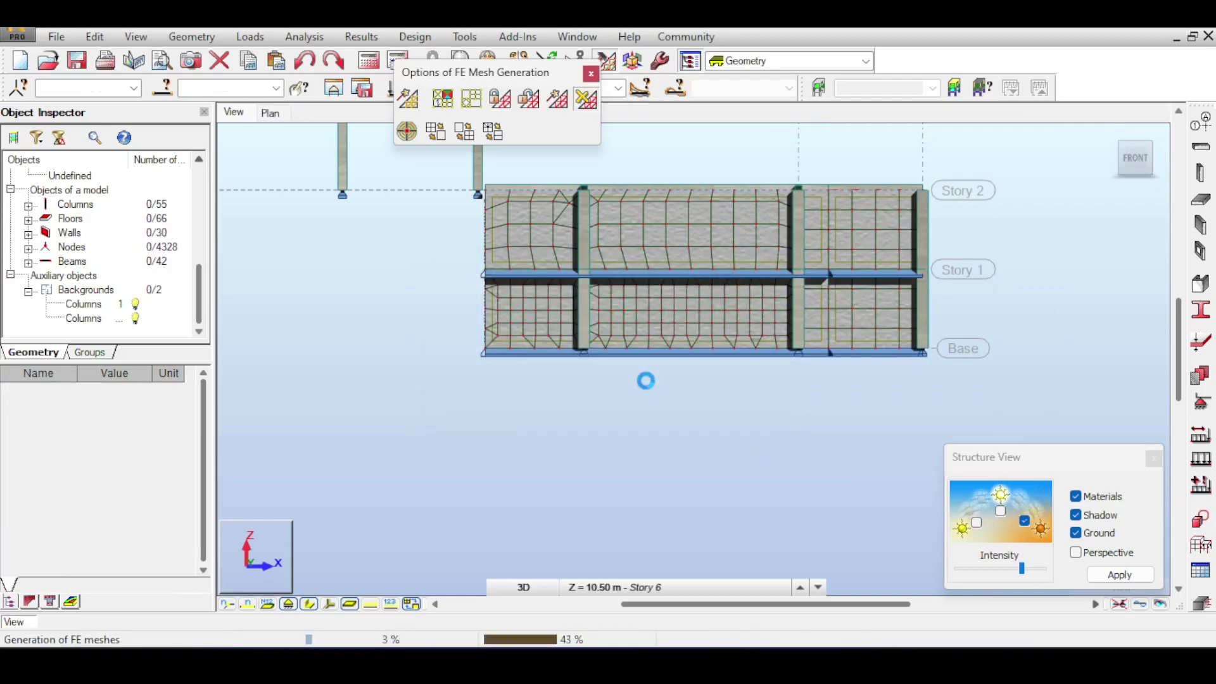
left_click(1104, 180)
mouse_move(1135, 158)
left_mouse_down()
mouse_move(1141, 191)
mouse_move(1147, 171)
left_mouse_up()
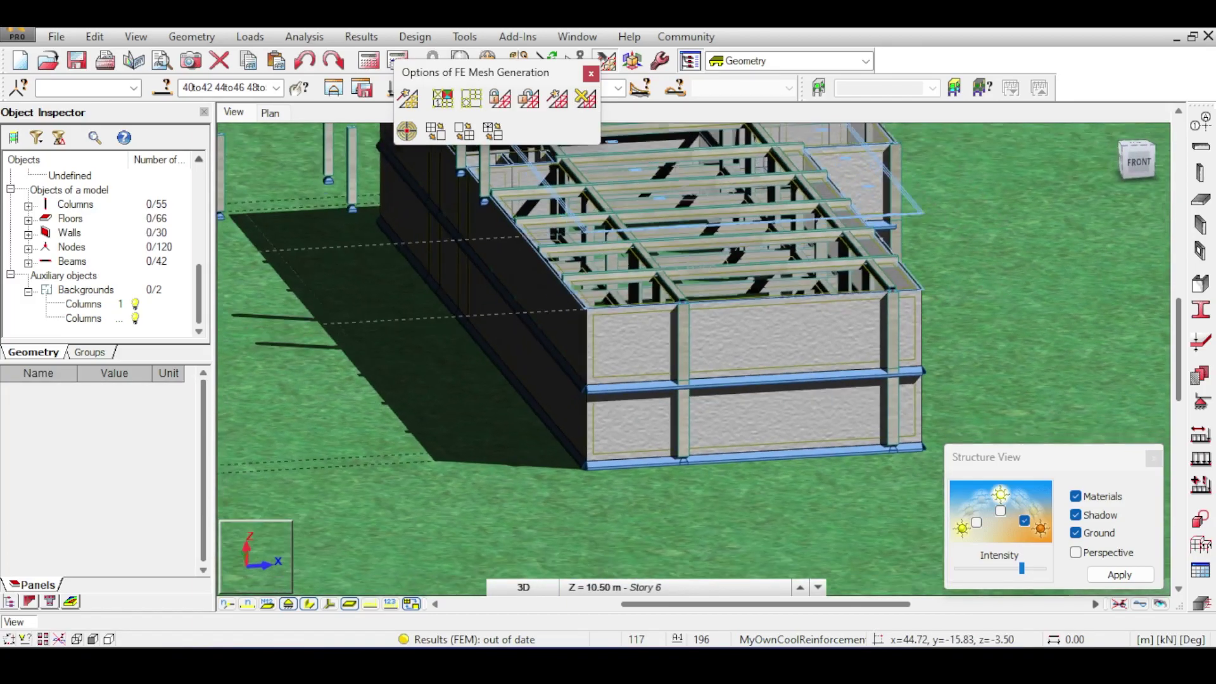
Toggle the display of support symbols and section shapes to examine the wall edges at Story 1
scroll(801, 393, "up", 5)
left_click(288, 603)
left_click(308, 603)
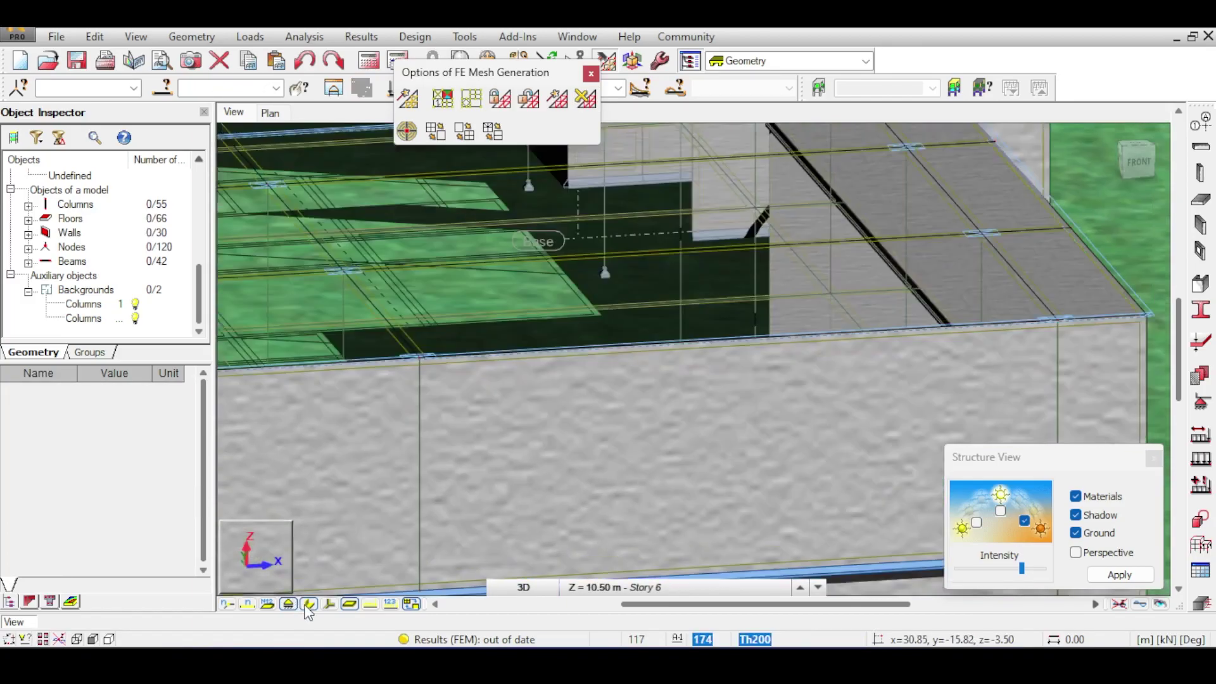
left_click(305, 606)
scroll(703, 467, "down", 5)
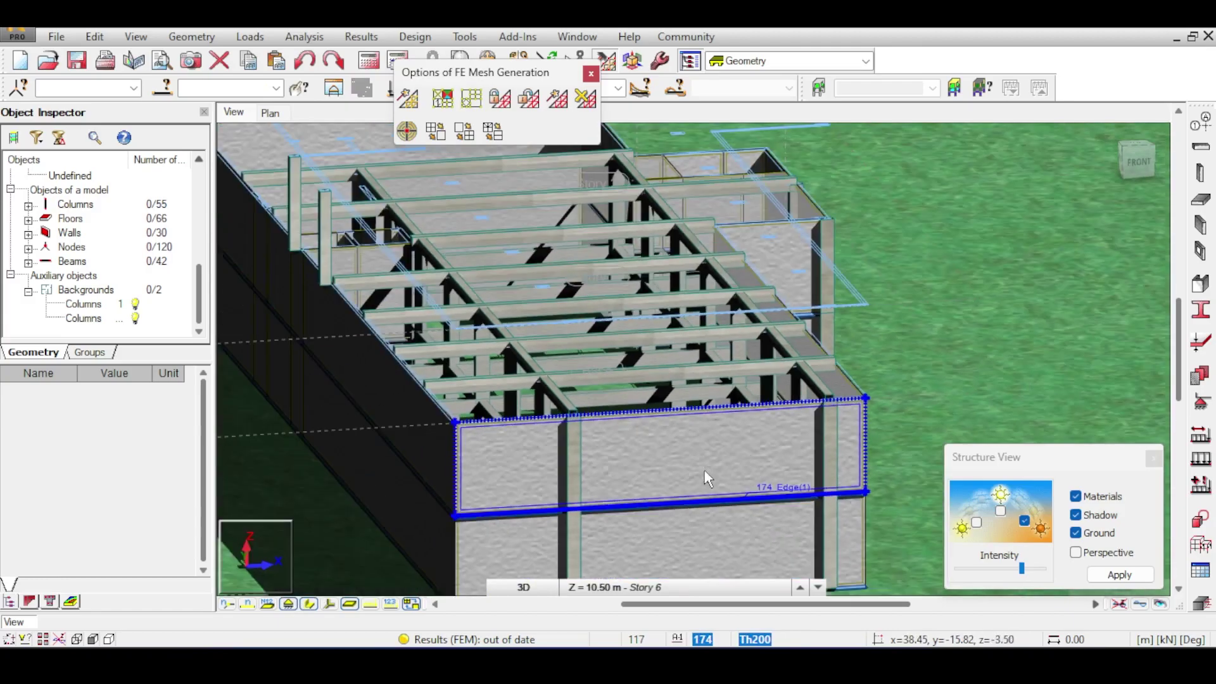
middle_click_drag(1016, 324, 974, 260)
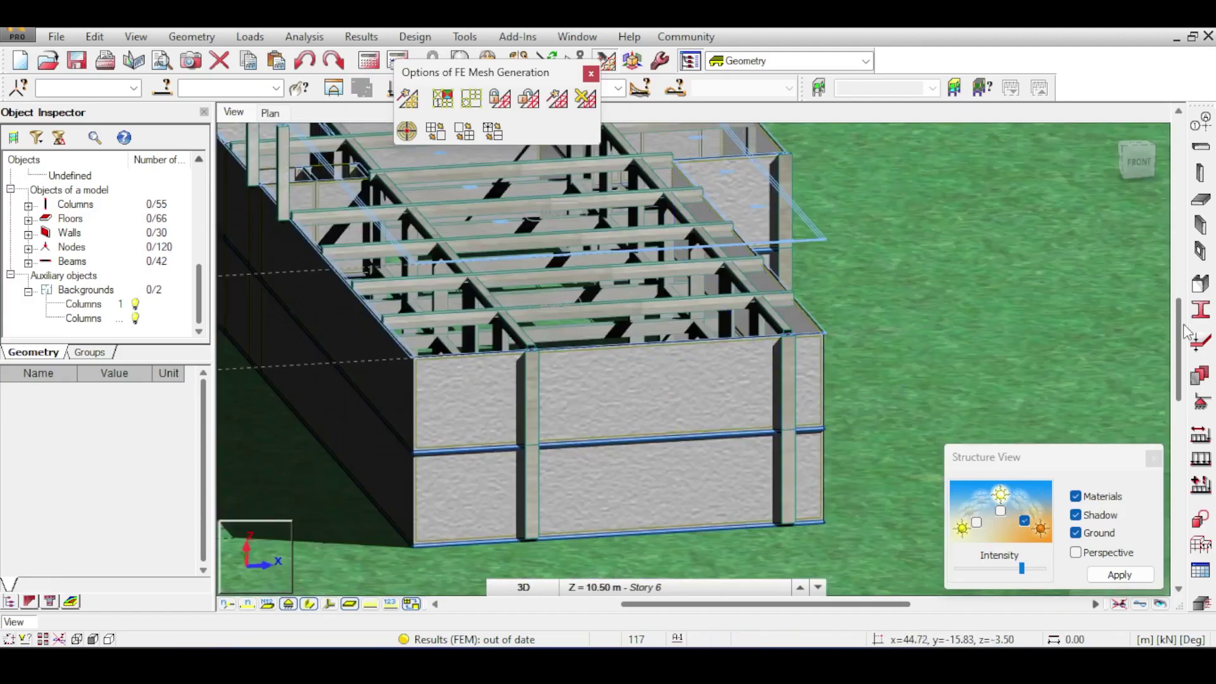
Delete the linear supports from the wall edges along Story 1, including the interior walls, and finish the support definition
left_click(1201, 401)
left_click(854, 216)
left_click(380, 415)
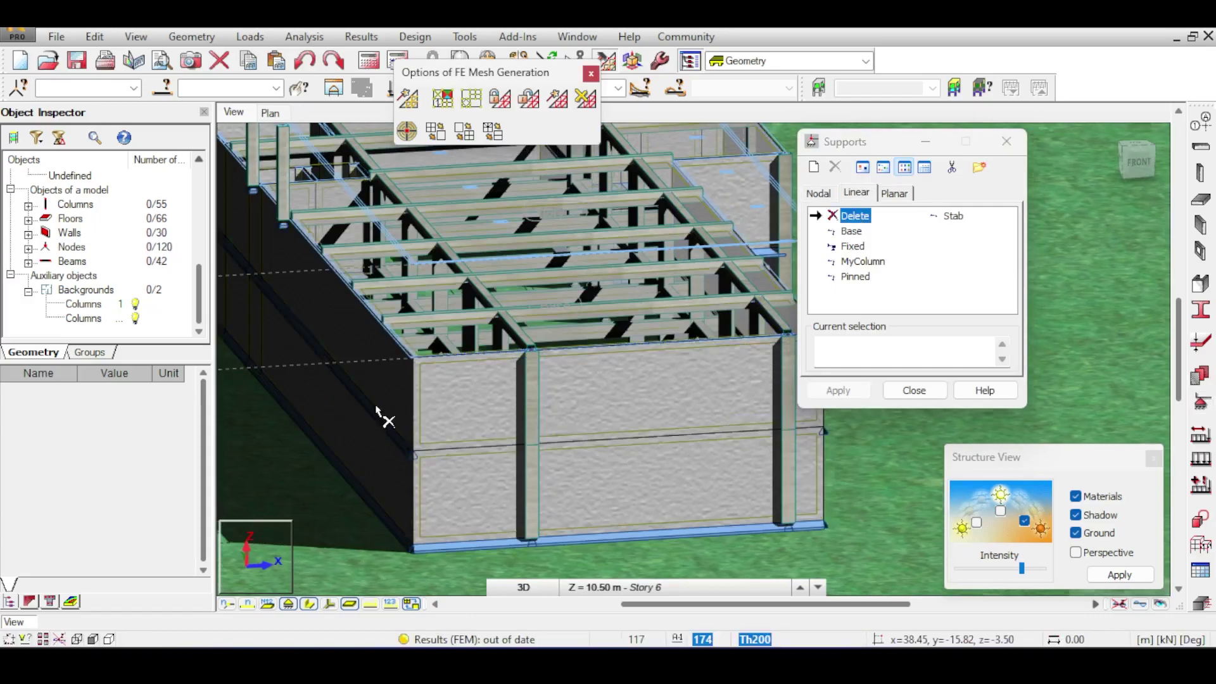
middle_click_drag(378, 408, 468, 336, "shift")
scroll(484, 372, "up", 6)
scroll(483, 372, "down", 3)
scroll(623, 404, "up", 4)
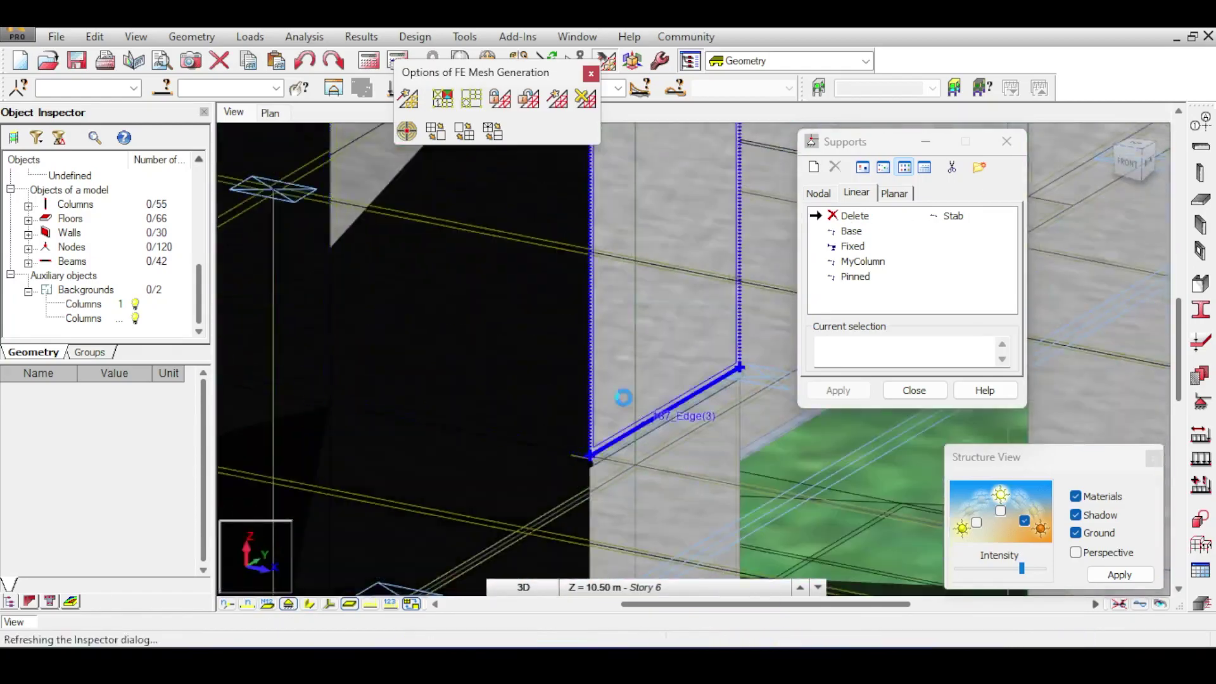
middle_click_drag(624, 403, 629, 293, "shift")
scroll(694, 435, "down", 5)
middle_click_drag(703, 408, 548, 366)
left_click(1007, 142)
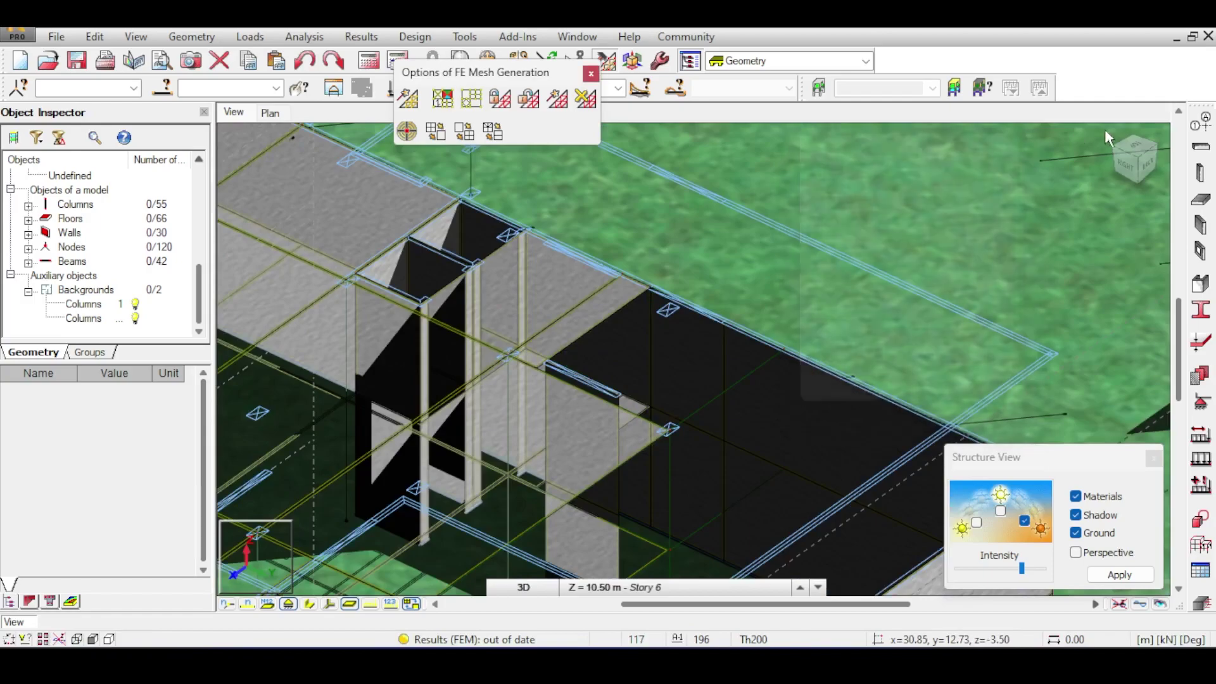
Close the structure view settings, and generate the FE mesh for all panels again to check the whole building without Story 1 supports
scroll(906, 329, "down", 8)
middle_click_drag(906, 329, 1038, 254, "shift")
left_click(1153, 458)
scroll(912, 358, "up", 3)
middle_click_drag(912, 358, 871, 362, "shift")
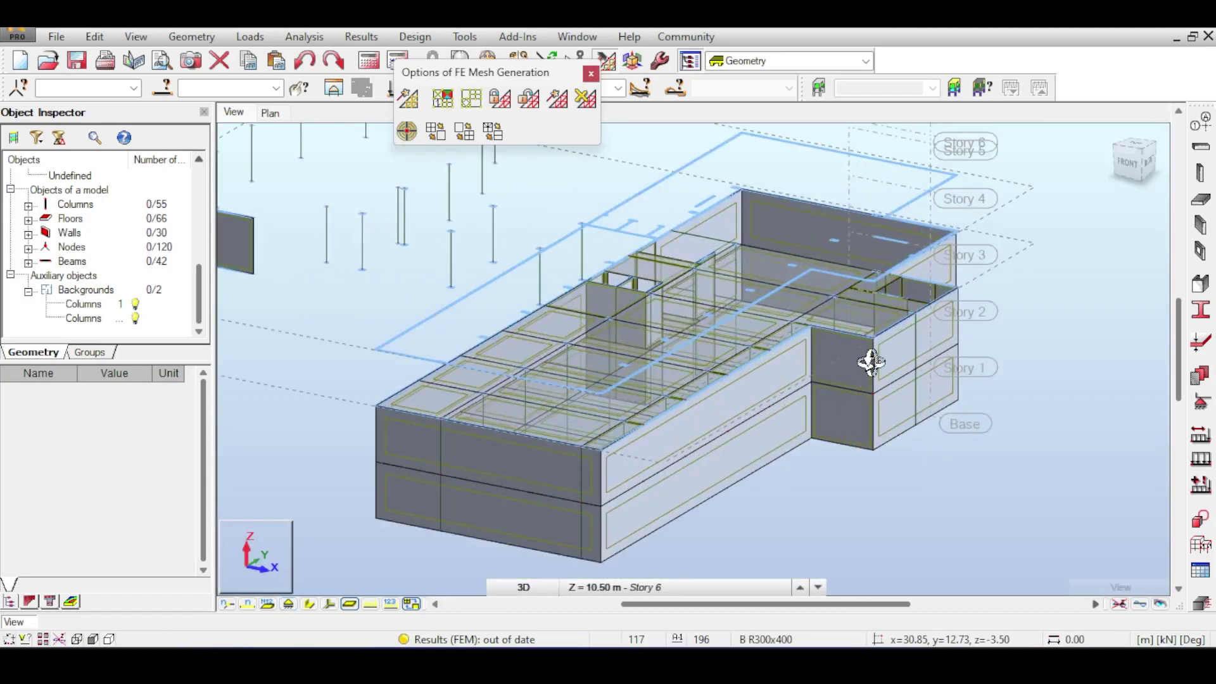
left_click(588, 99)
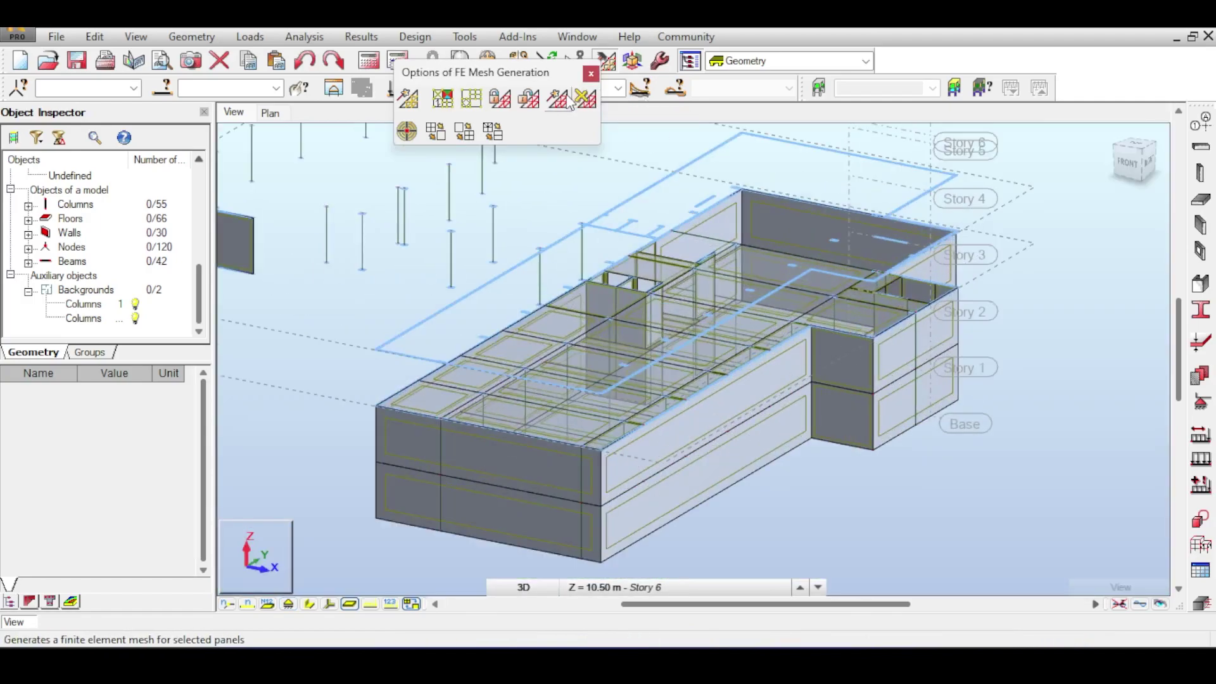
left_click(652, 373)
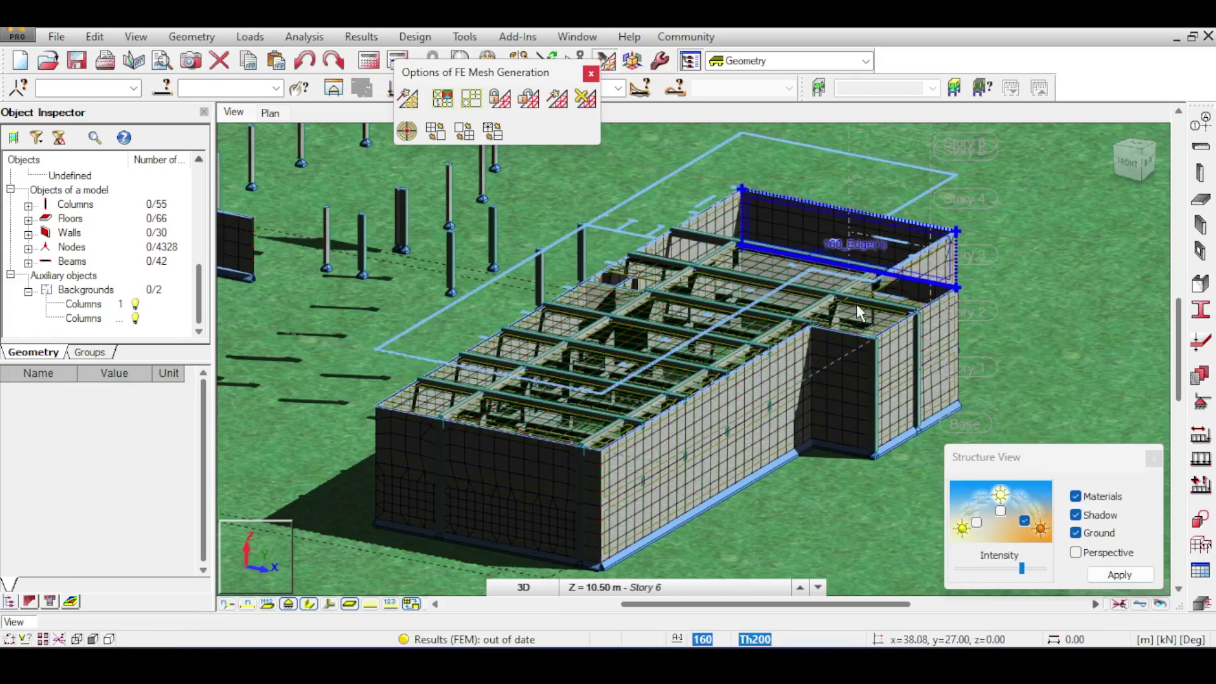
left_click(1138, 152)
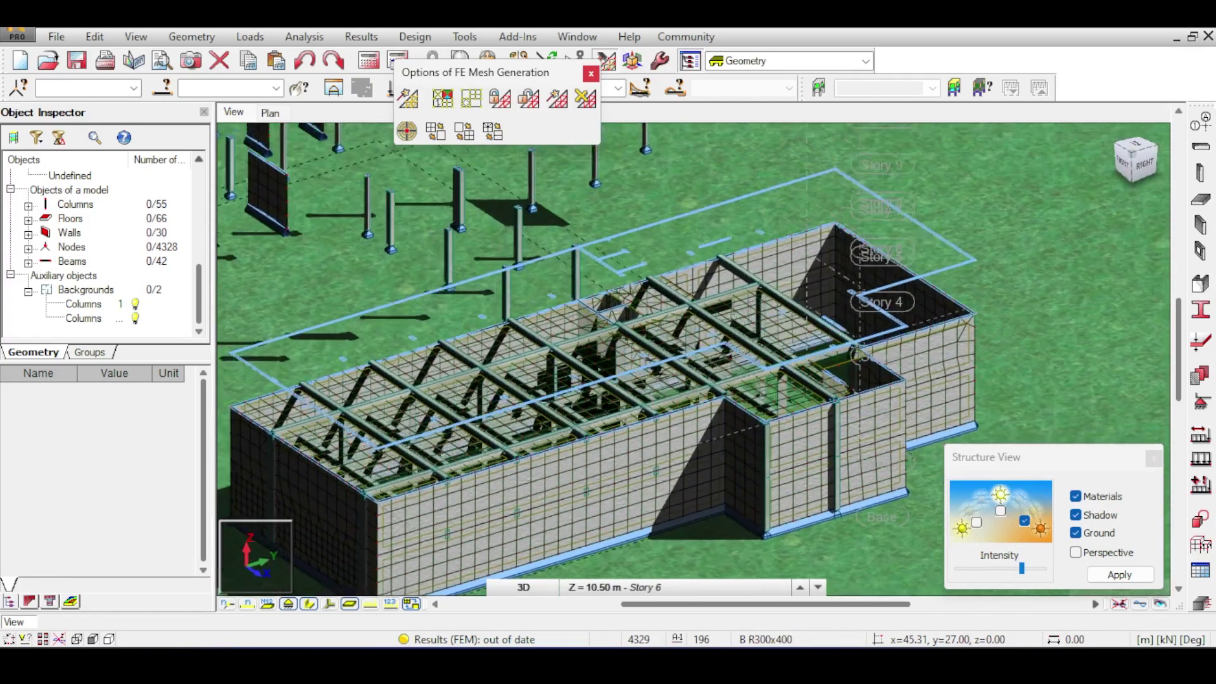
left_click_drag(1128, 150, 1141, 152)
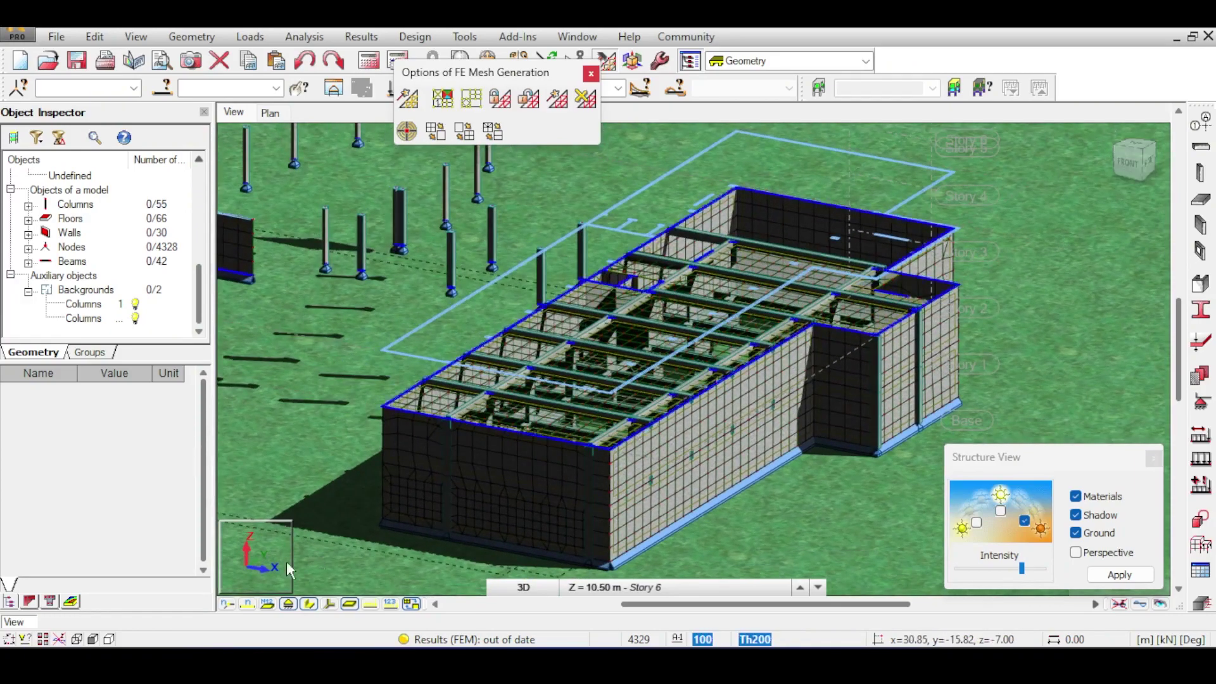
Delete Columns background 99 at position 3.50 and select the remaining Columns background
left_click(106, 321)
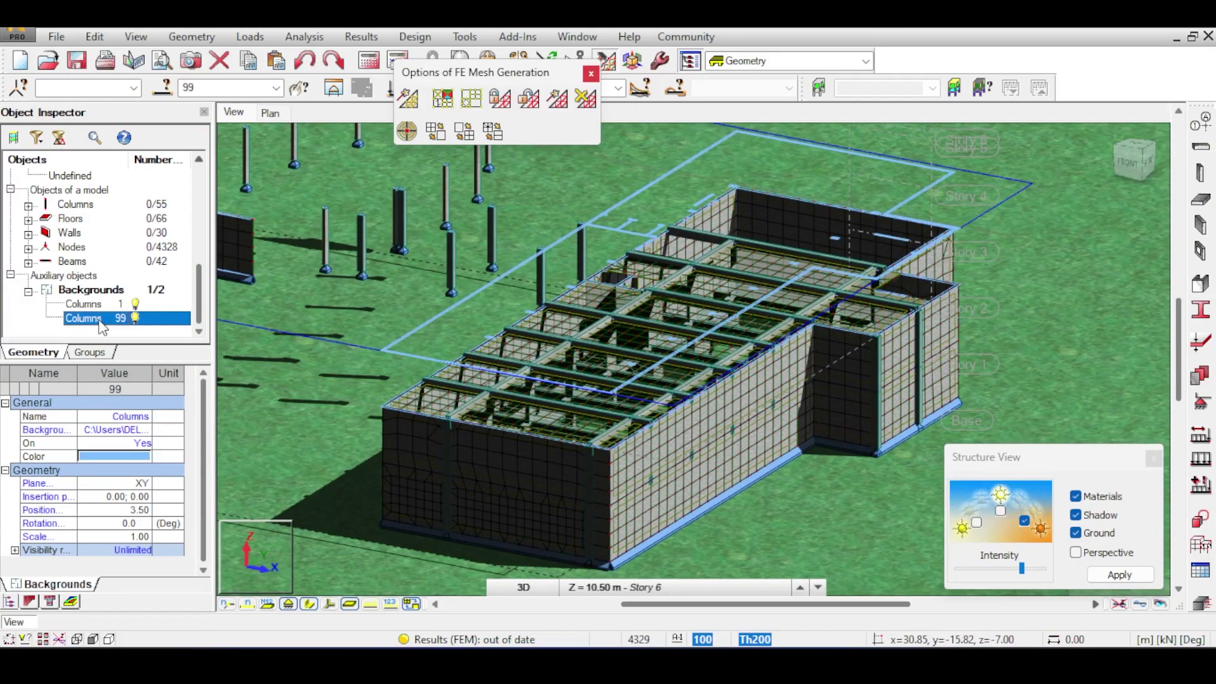
key("Delete")
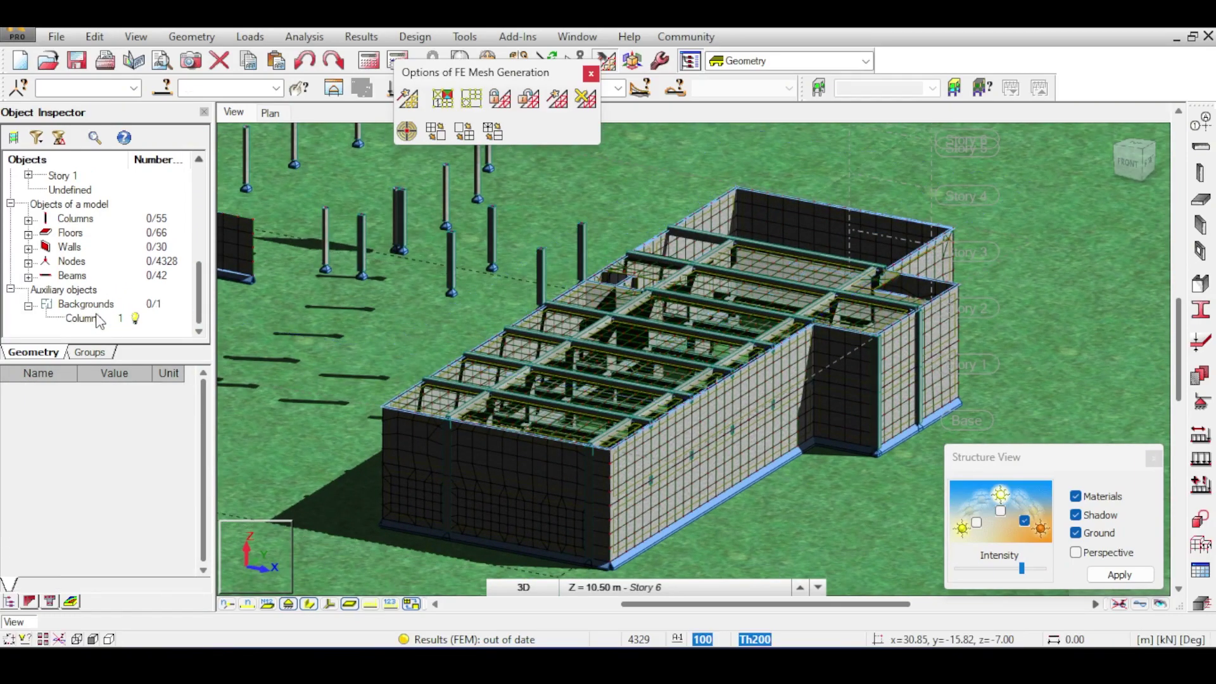
left_click(99, 319)
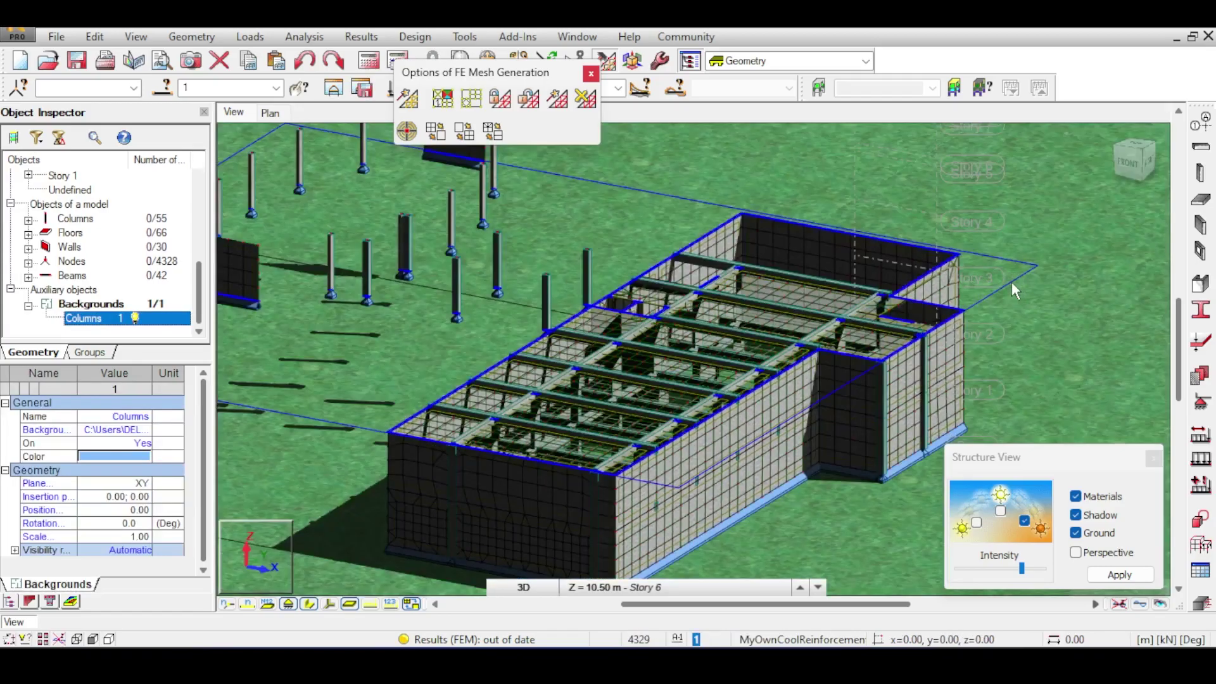
middle_click_drag(980, 237, 1031, 209)
scroll(1090, 286, "down", 1)
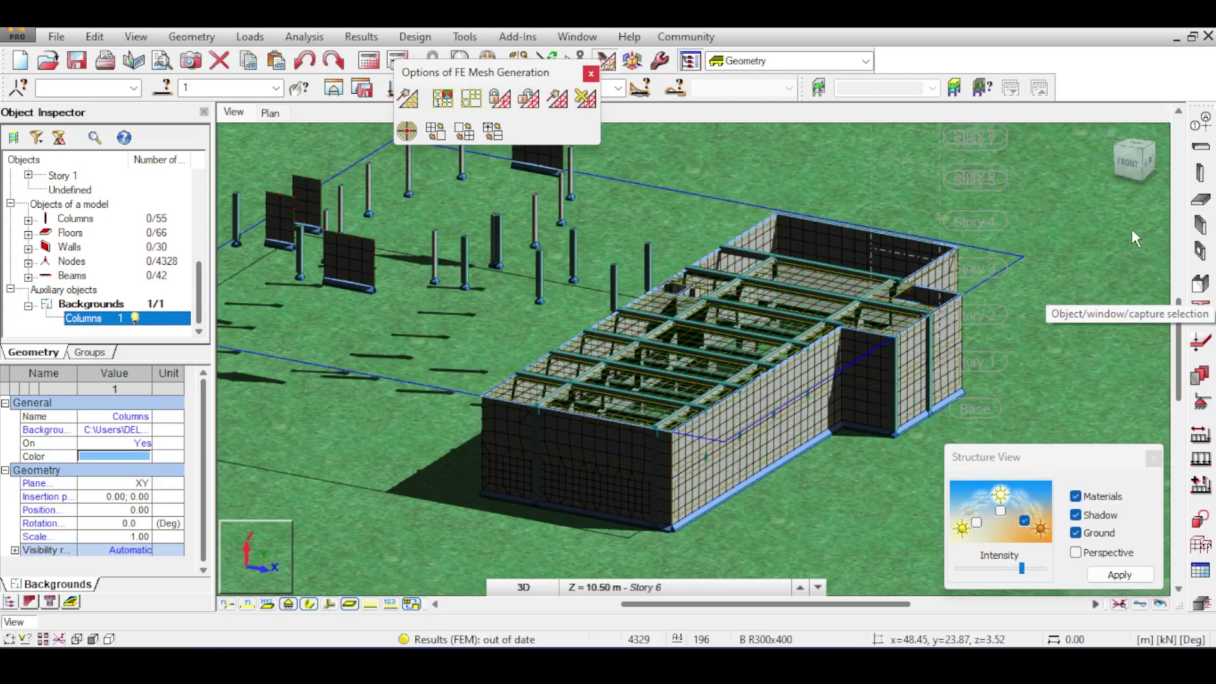
left_click(1128, 163)
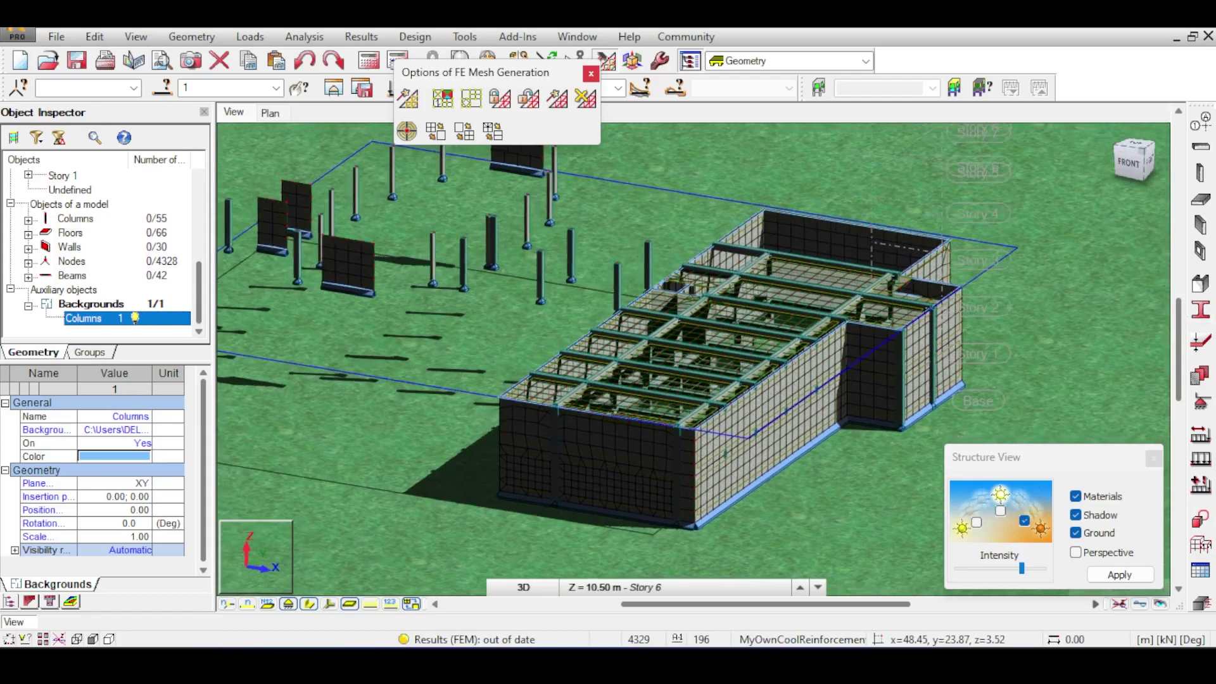
middle_click_drag(696, 361, 808, 319, "shift")
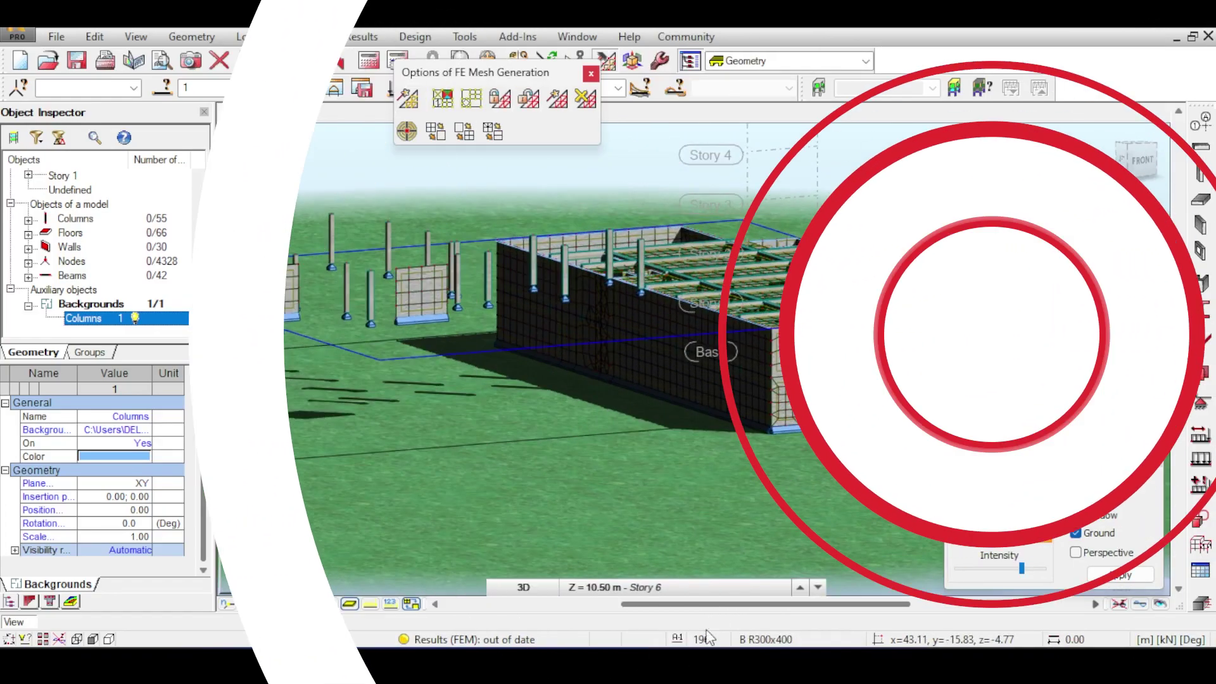